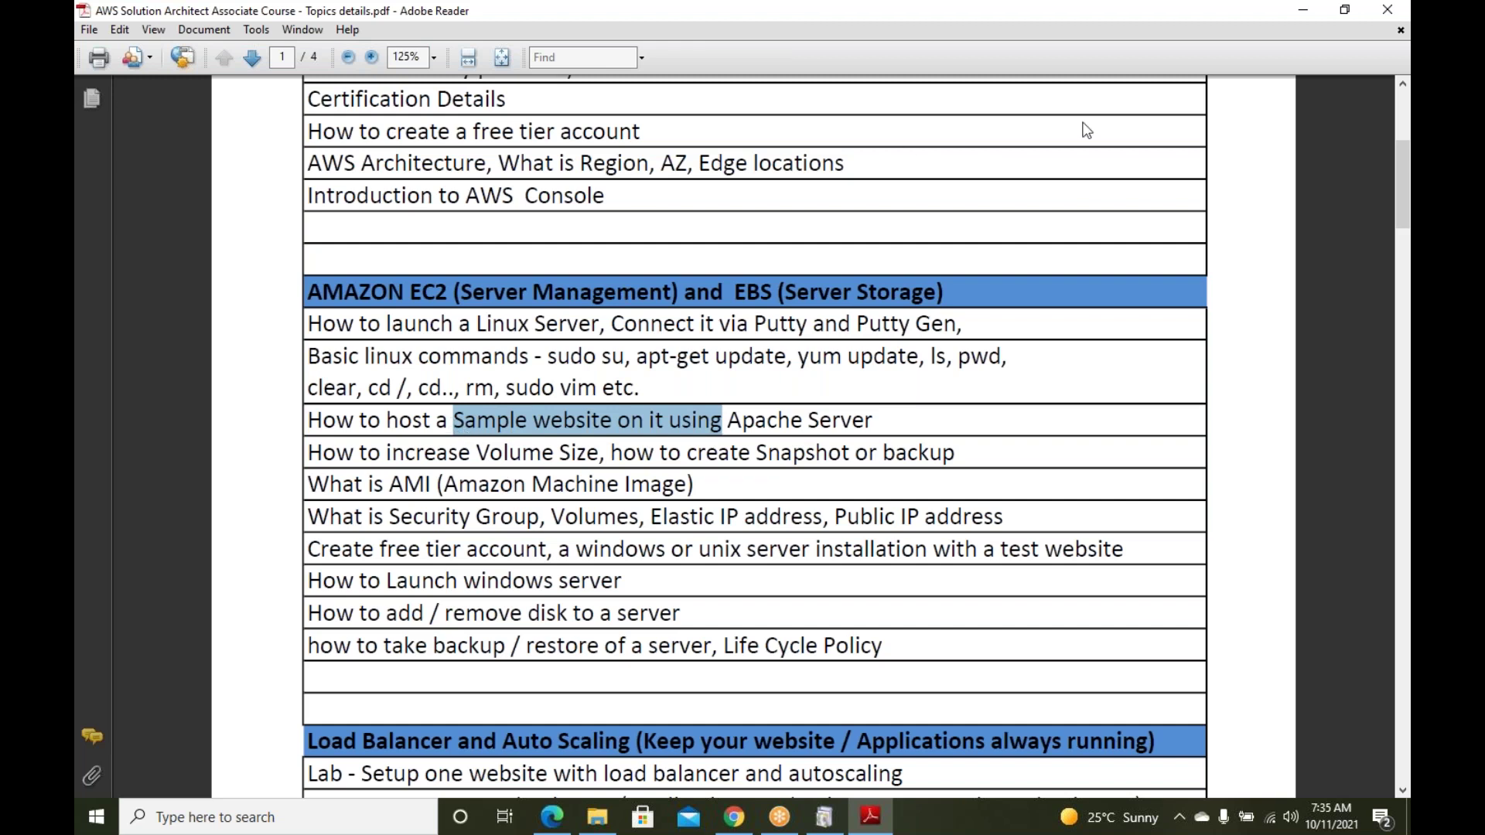
# Minimize the Adobe Reader course topics PDF to bring the AWS console back into view
pyautogui.click(1302, 11)
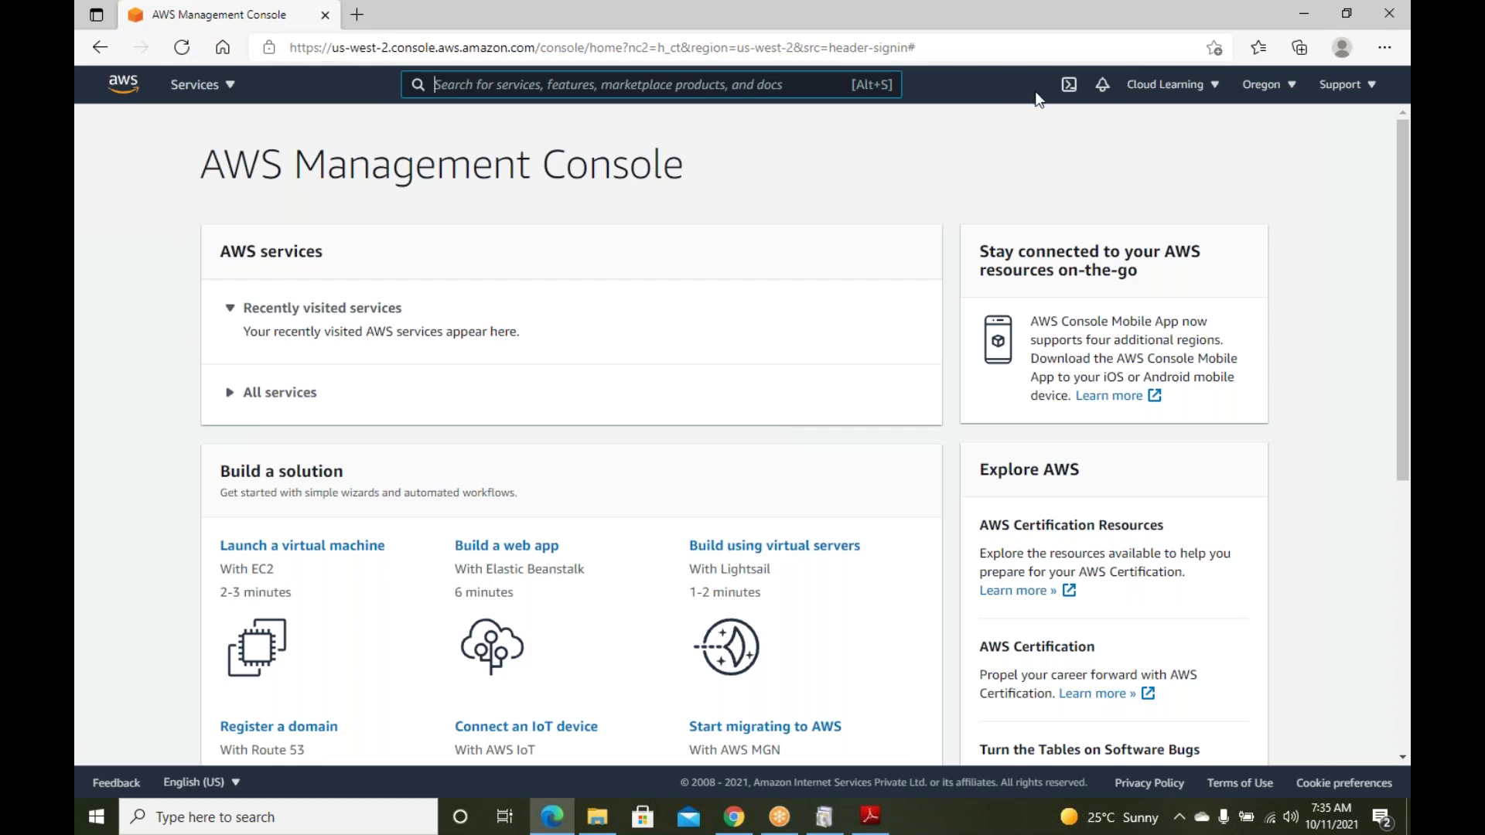
pyautogui.click(228, 87)
pyautogui.click(226, 89)
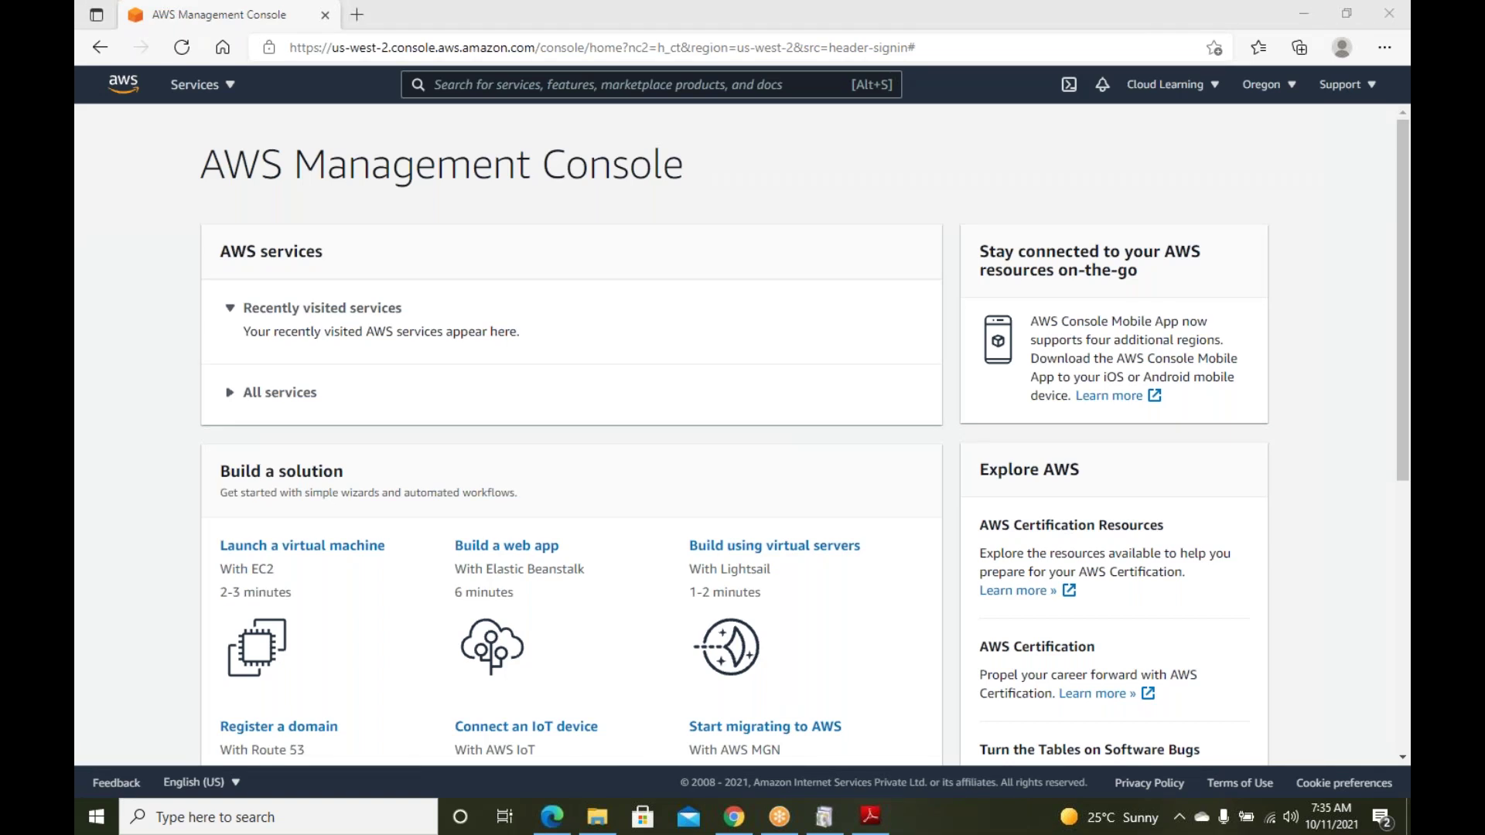
pyautogui.scroll(-3, 660, 274)
pyautogui.scroll(3, 464, 194)
pyautogui.click(228, 87)
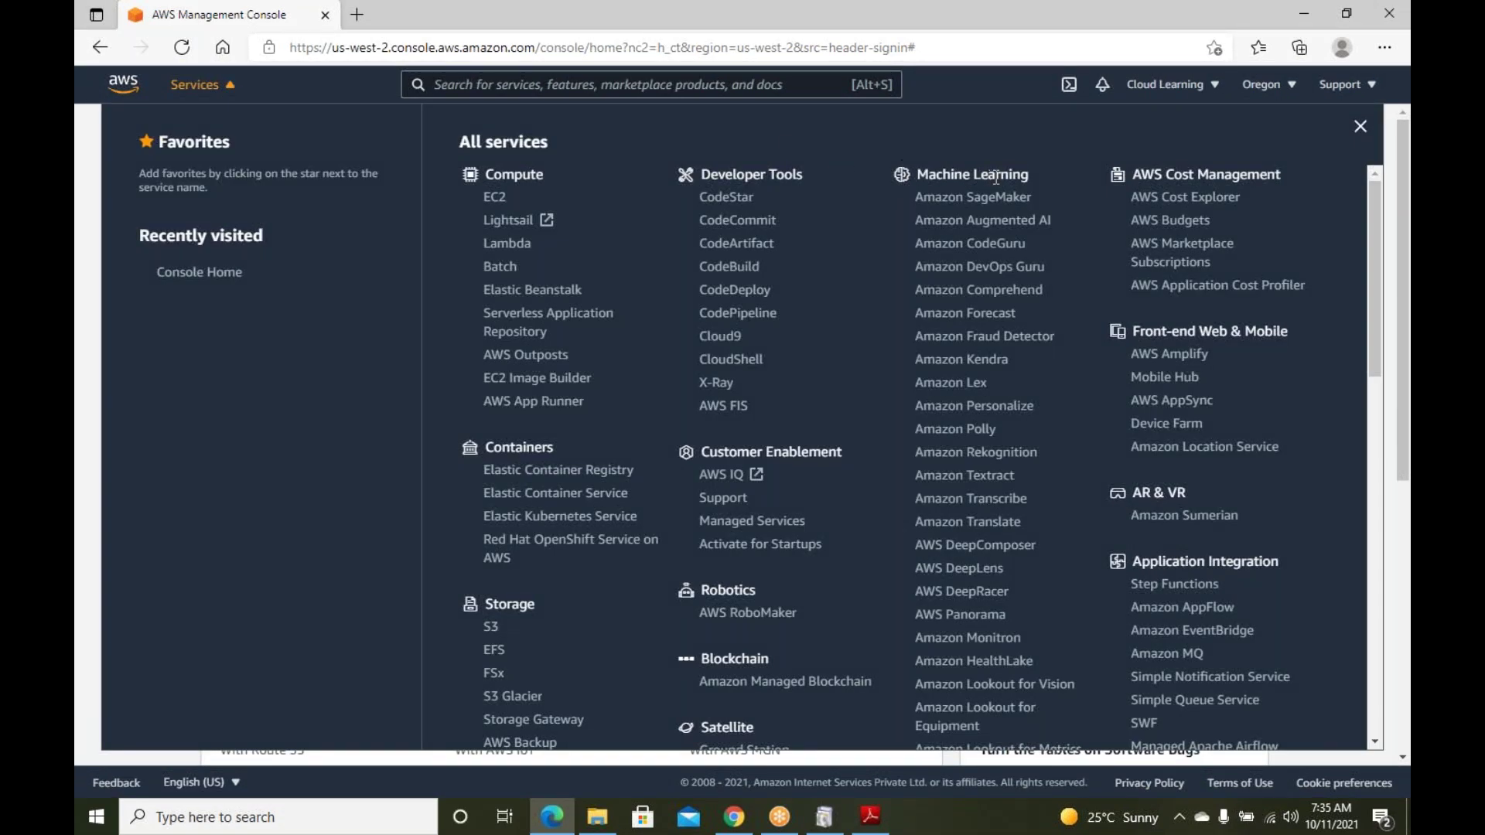
pyautogui.scroll(-1, 1219, 251)
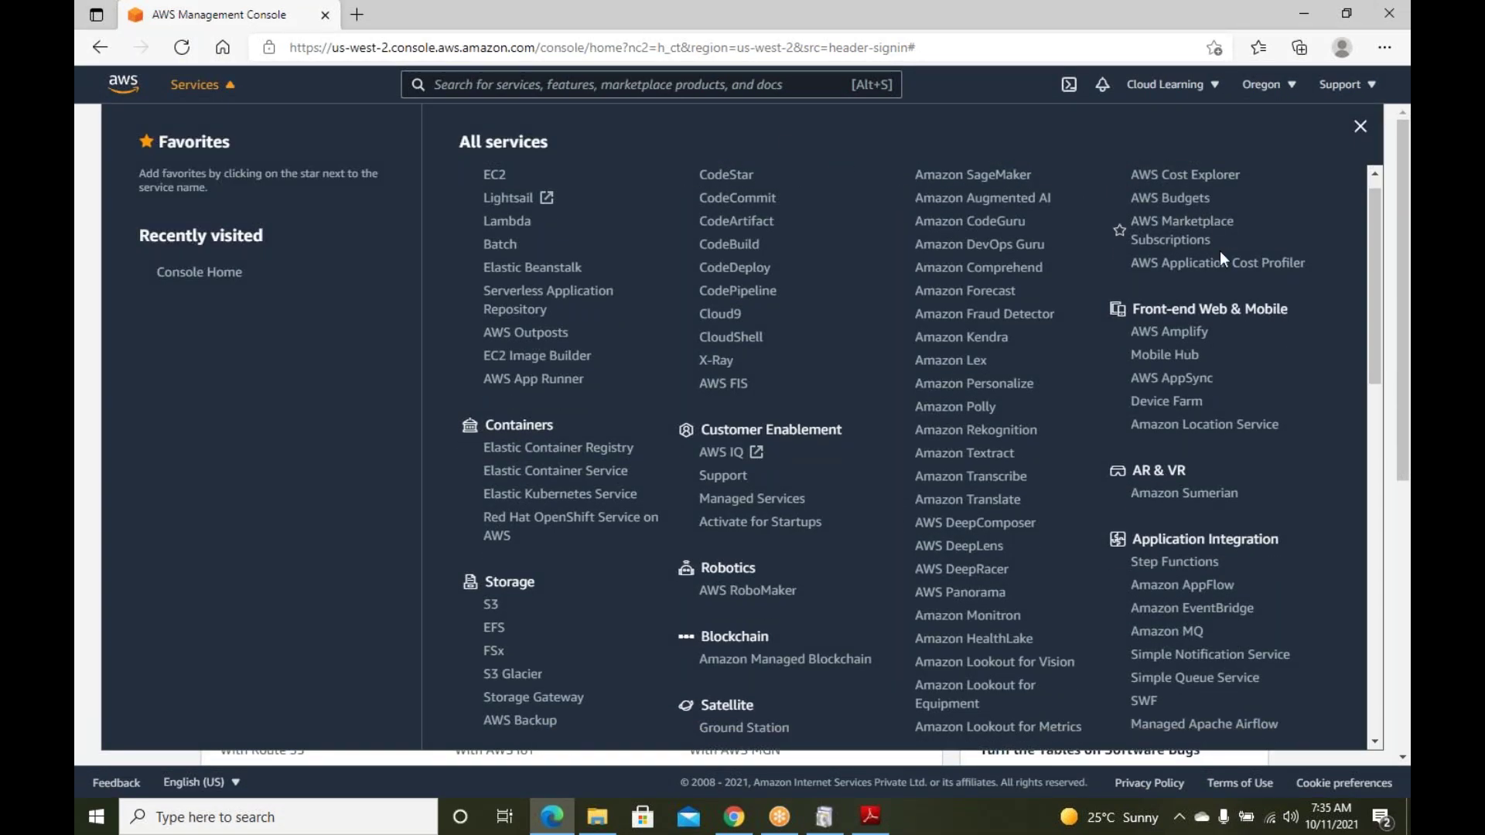
pyautogui.scroll(-10, 1220, 252)
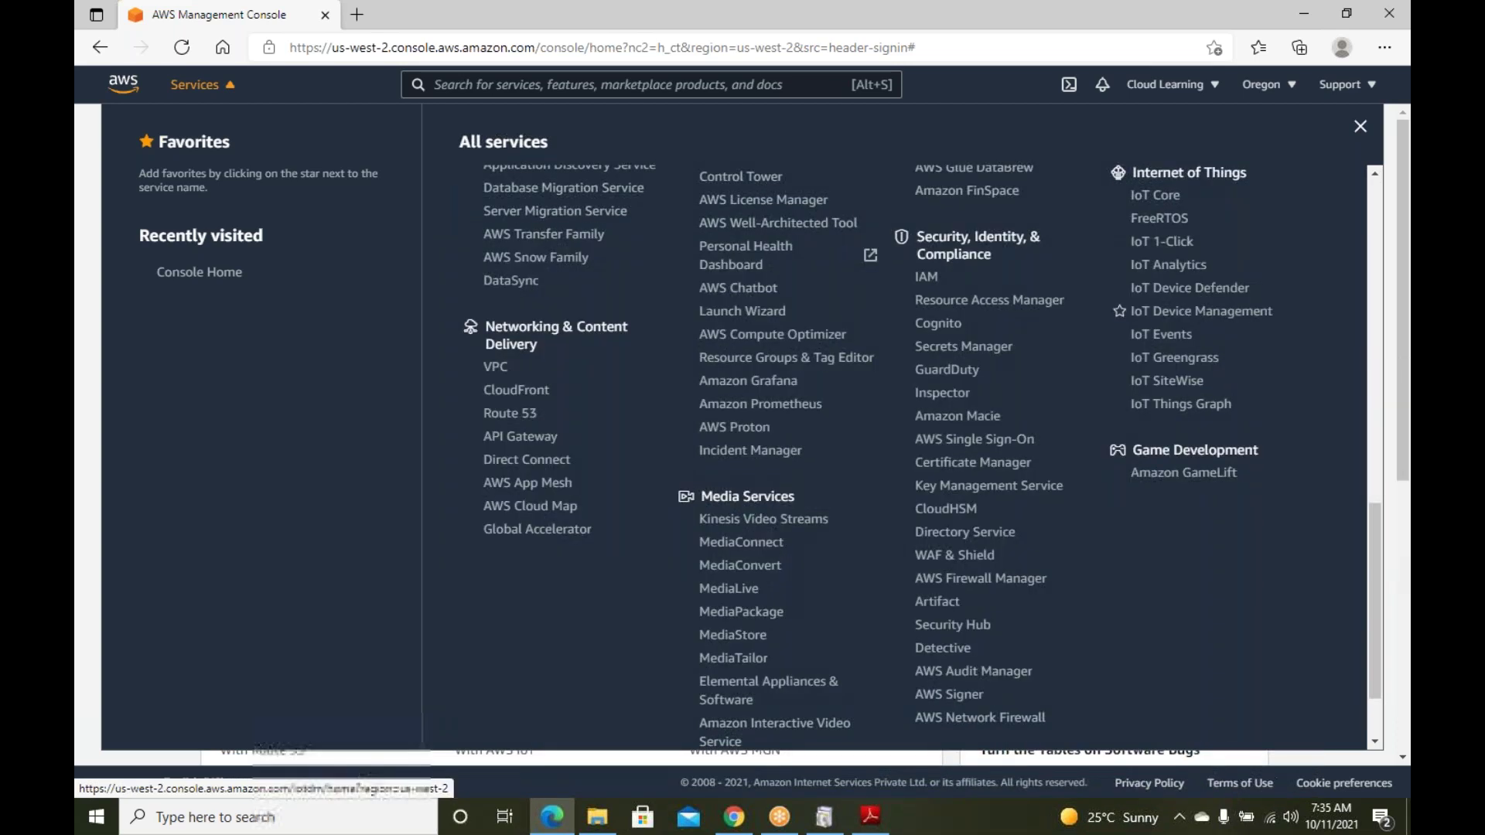
pyautogui.scroll(10, 1239, 336)
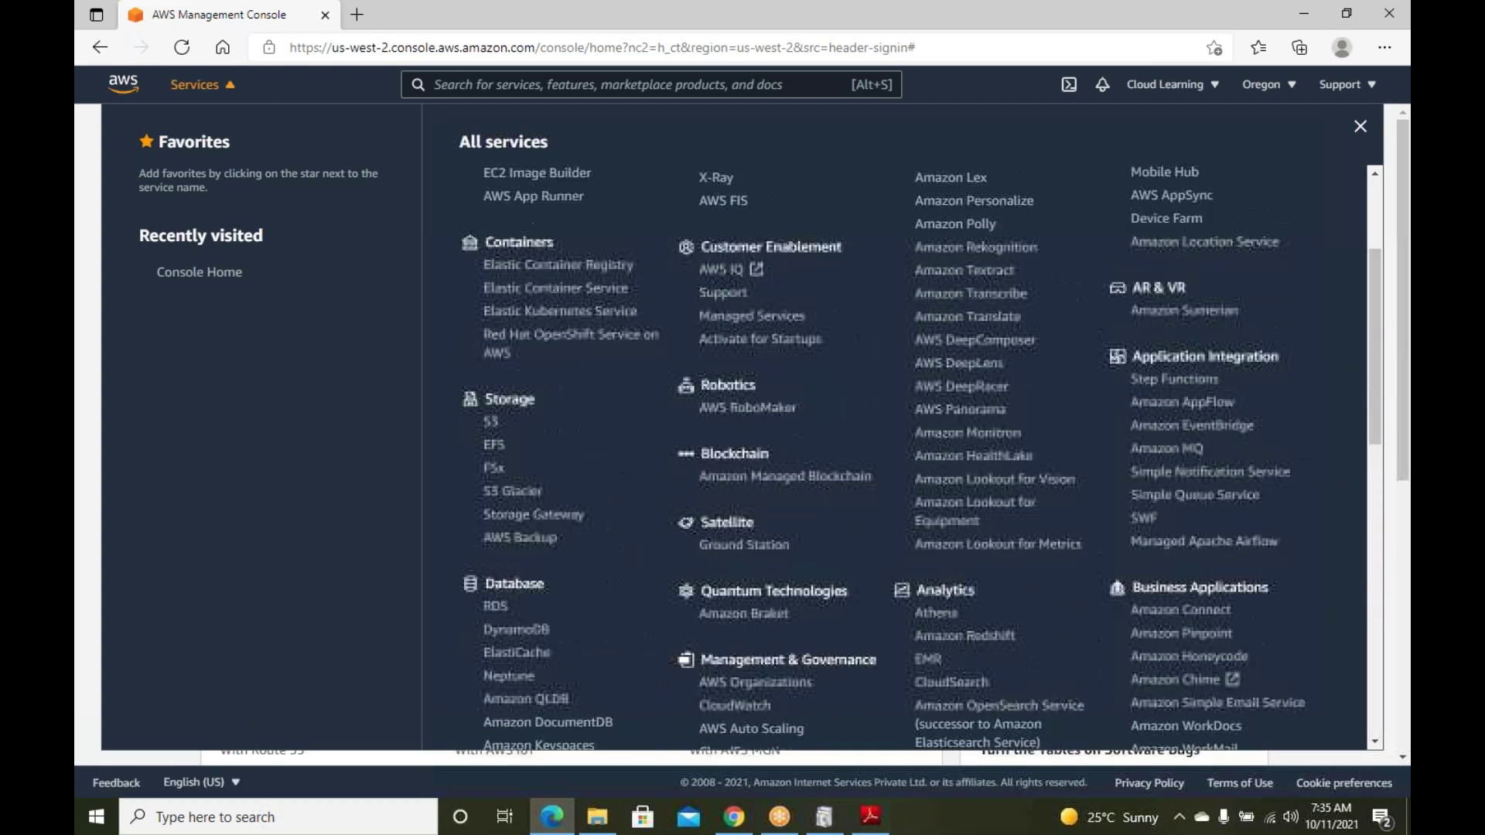
pyautogui.scroll(3, 1242, 295)
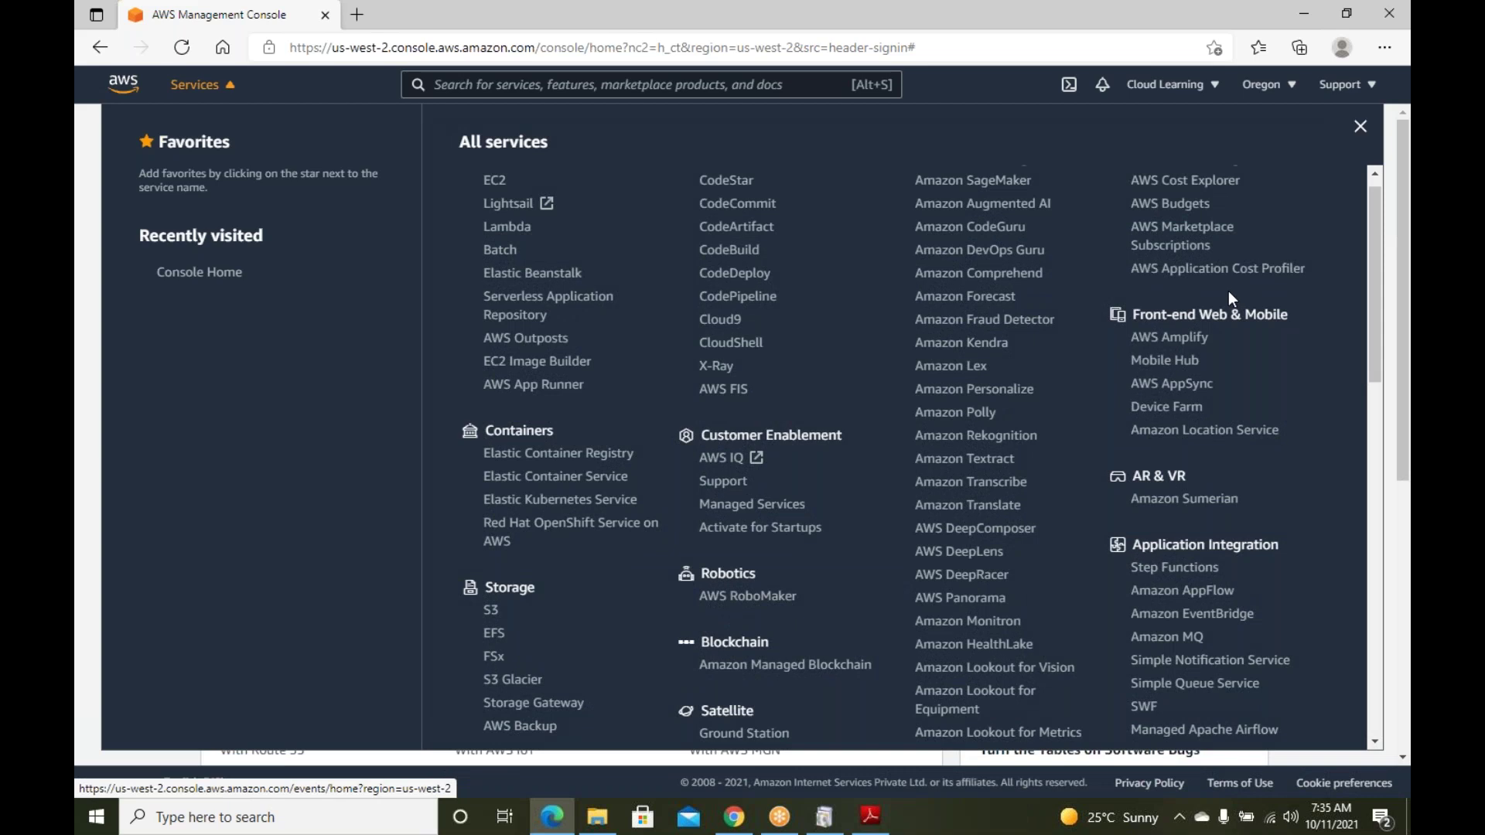
pyautogui.scroll(1, 665, 275)
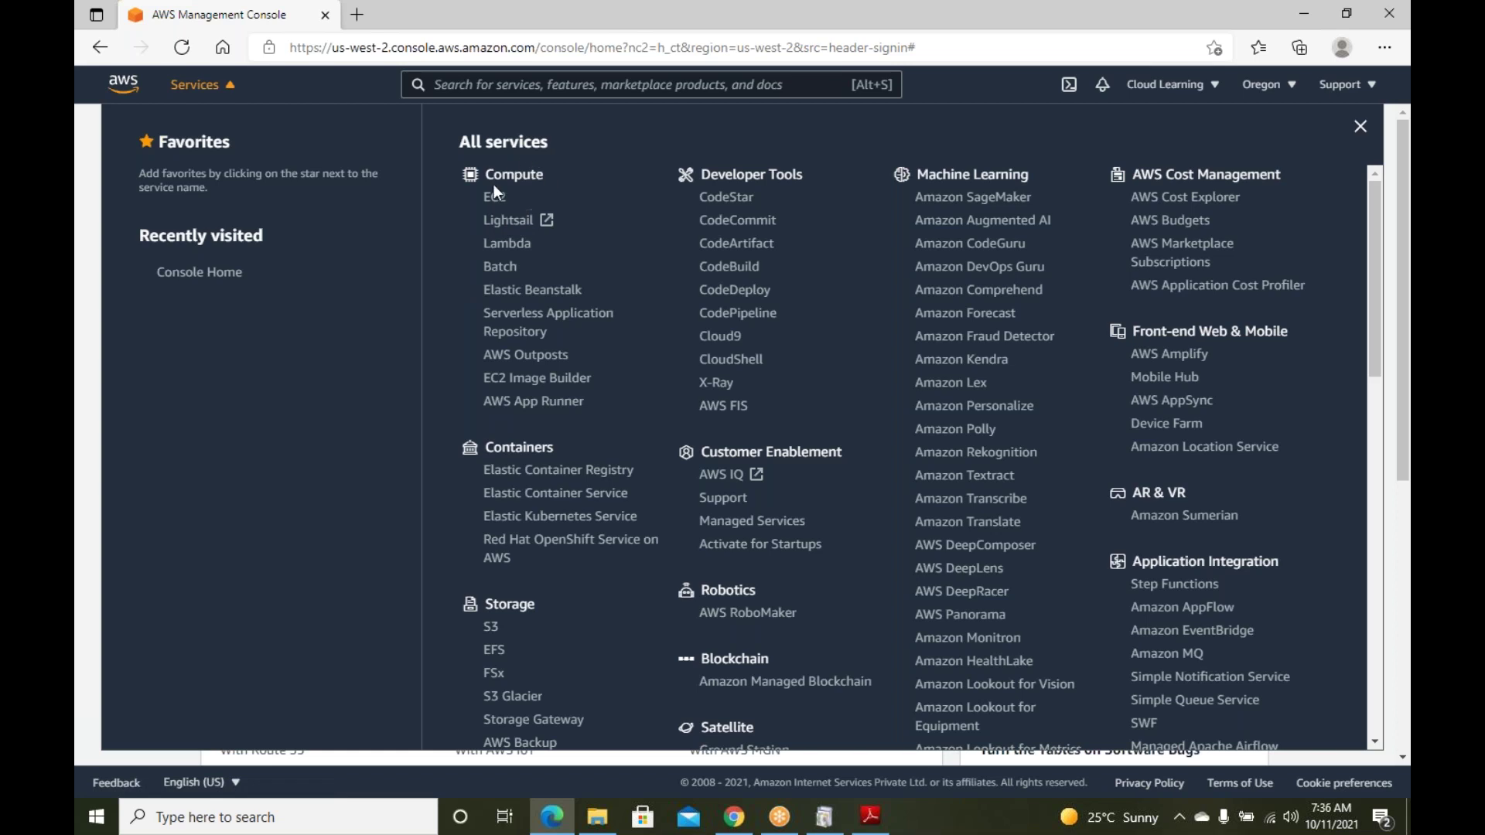
pyautogui.click(468, 85)
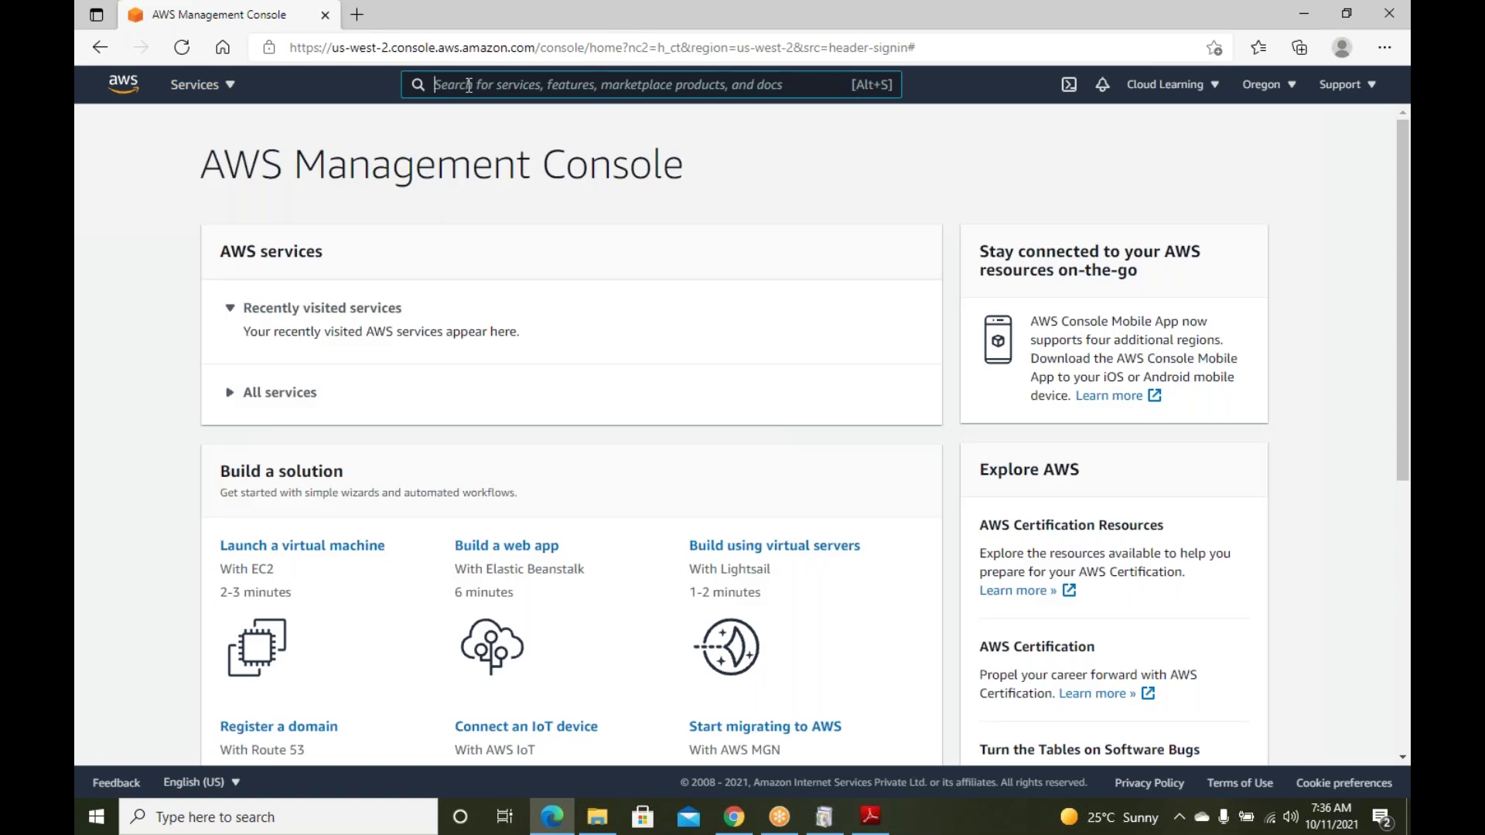
# Search the console for 'ec2', dismiss the results, and collapse then re-expand Recently visited services
pyautogui.write('ec2')
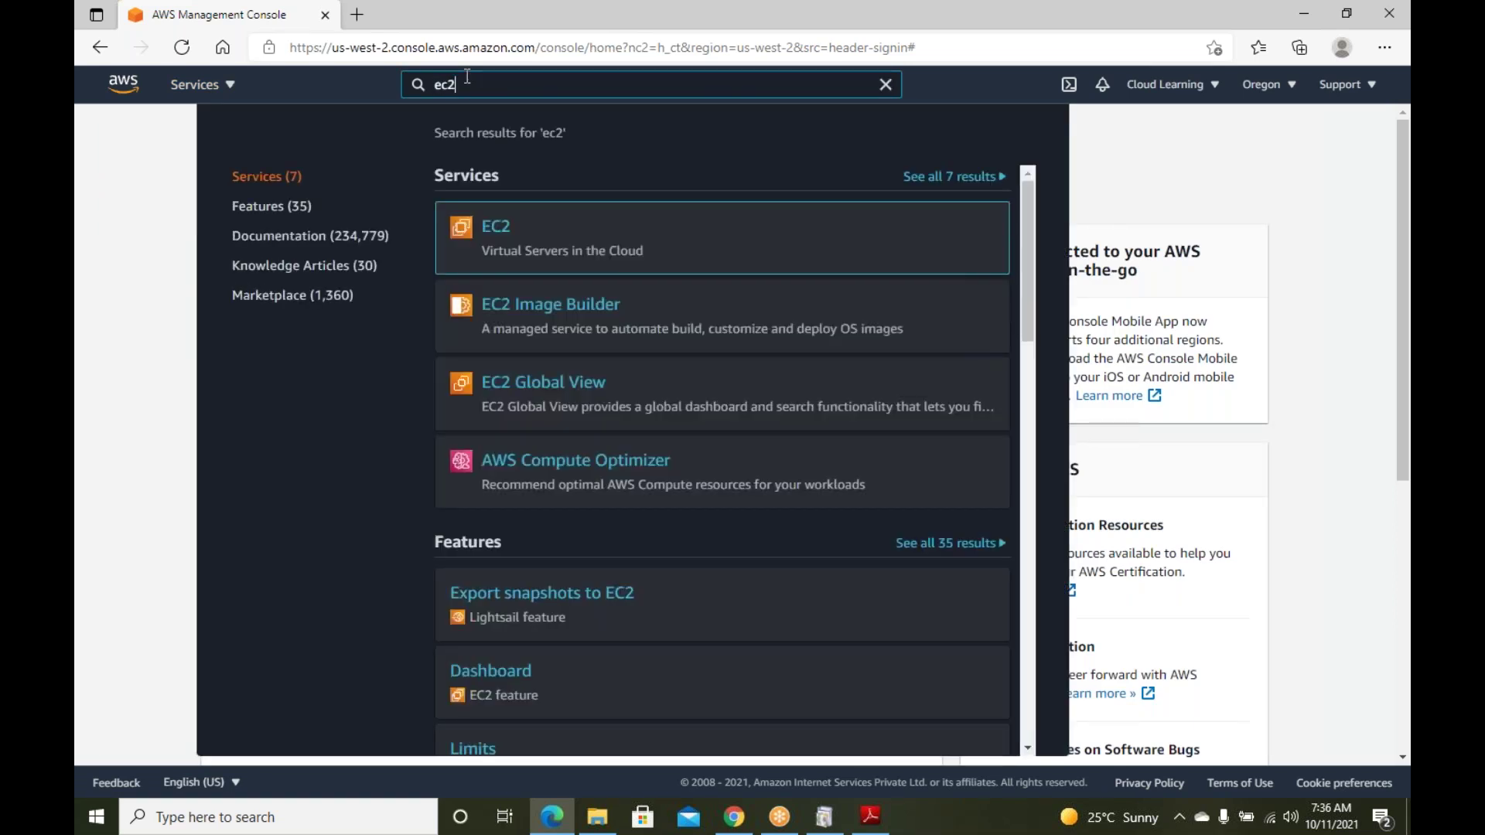
pyautogui.moveTo(507, 232)
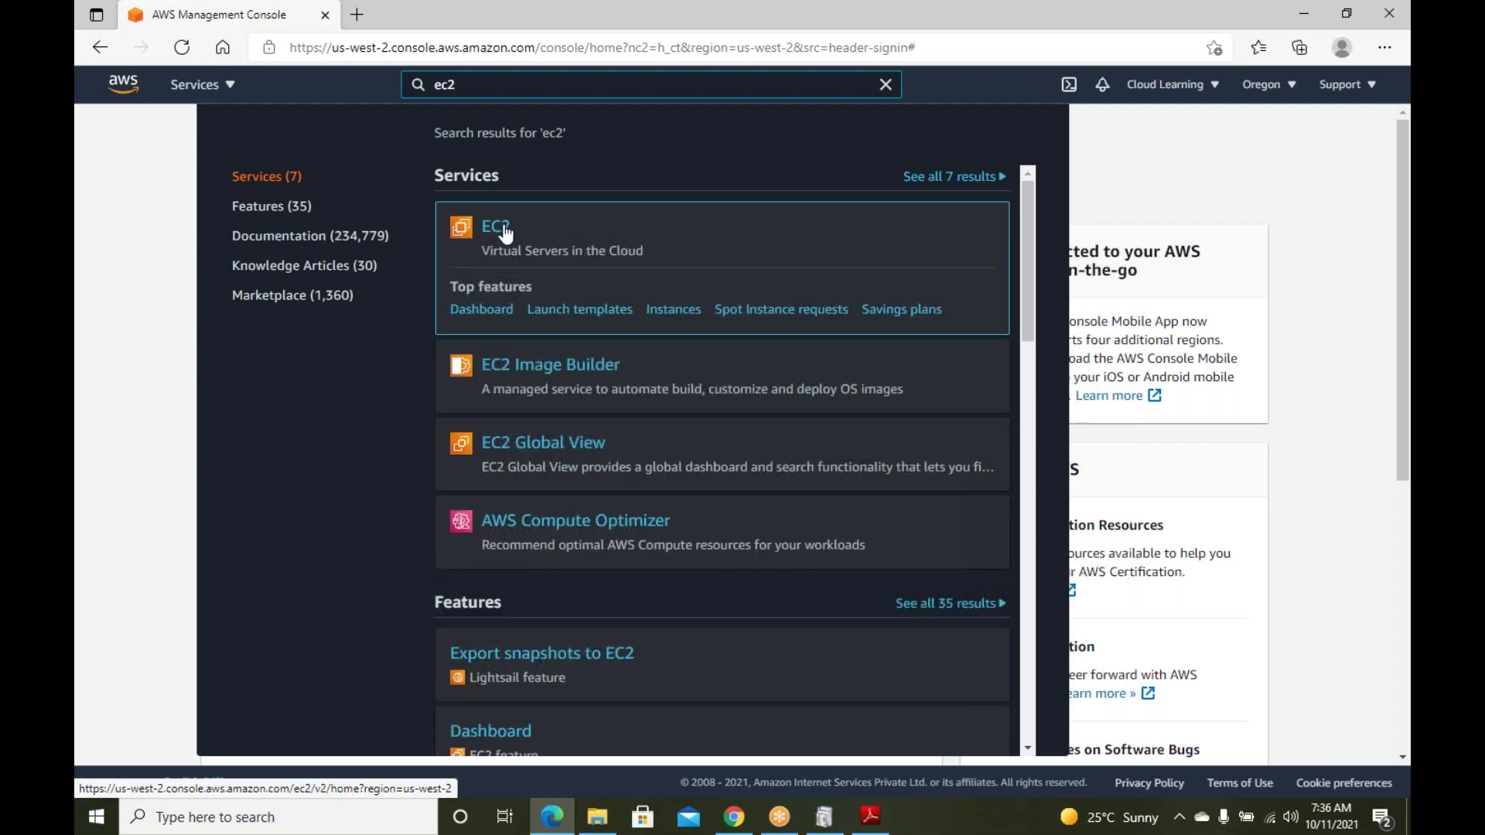
pyautogui.click(164, 193)
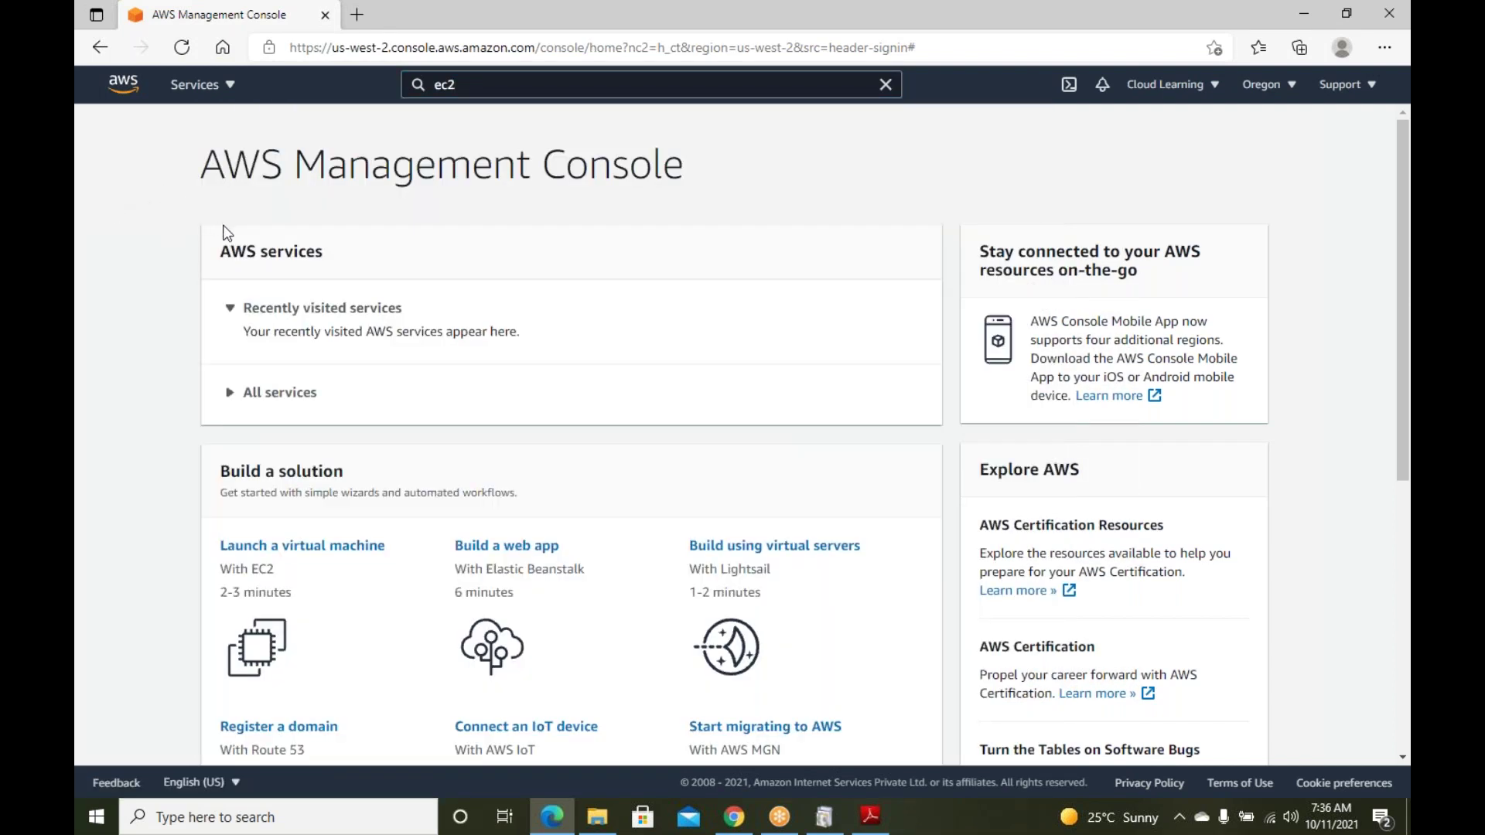
pyautogui.click(227, 309)
pyautogui.click(227, 309)
pyautogui.scroll(-3, 484, 434)
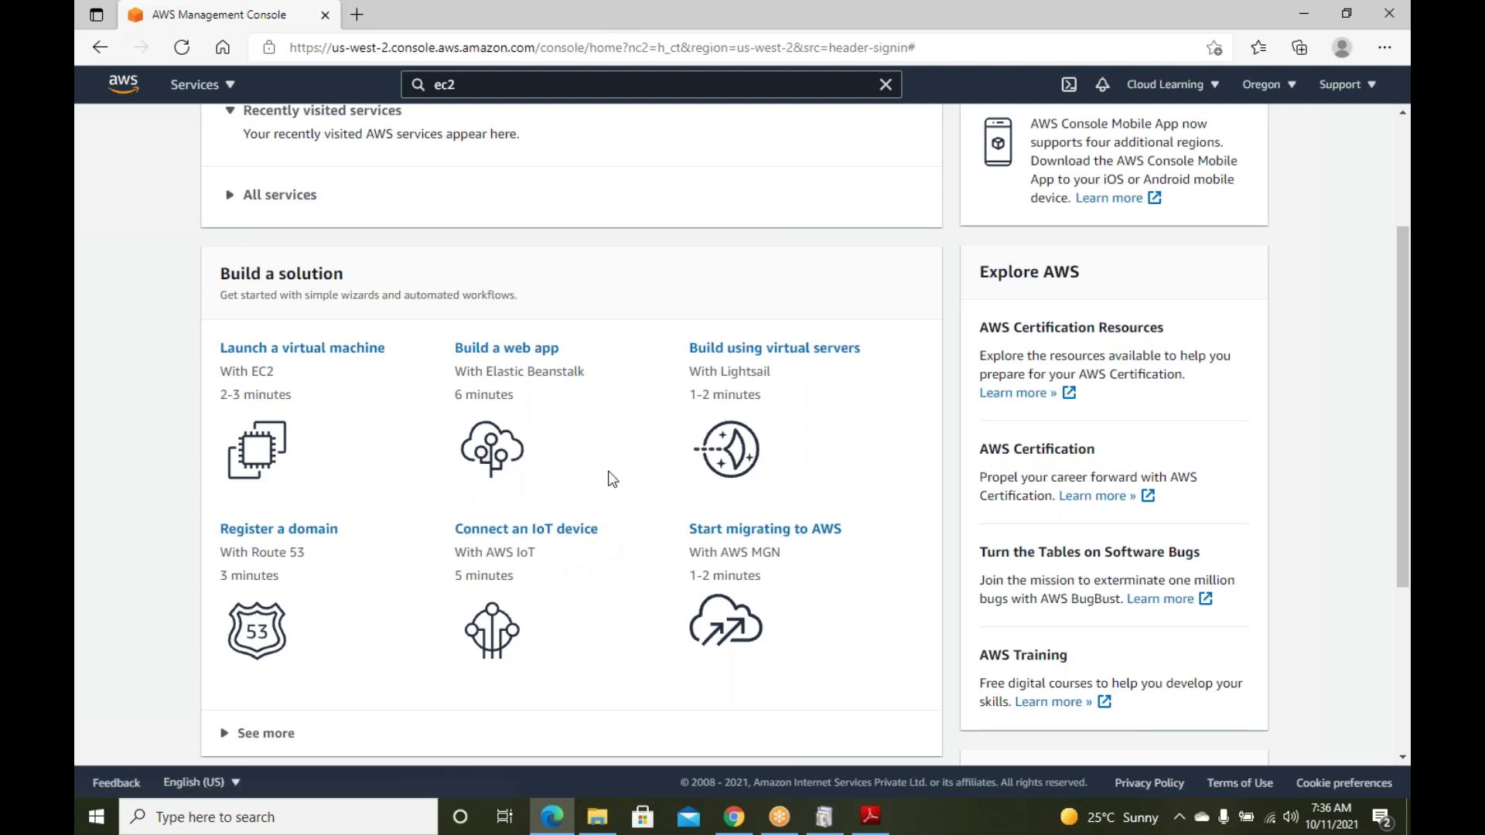
pyautogui.scroll(2, 596, 464)
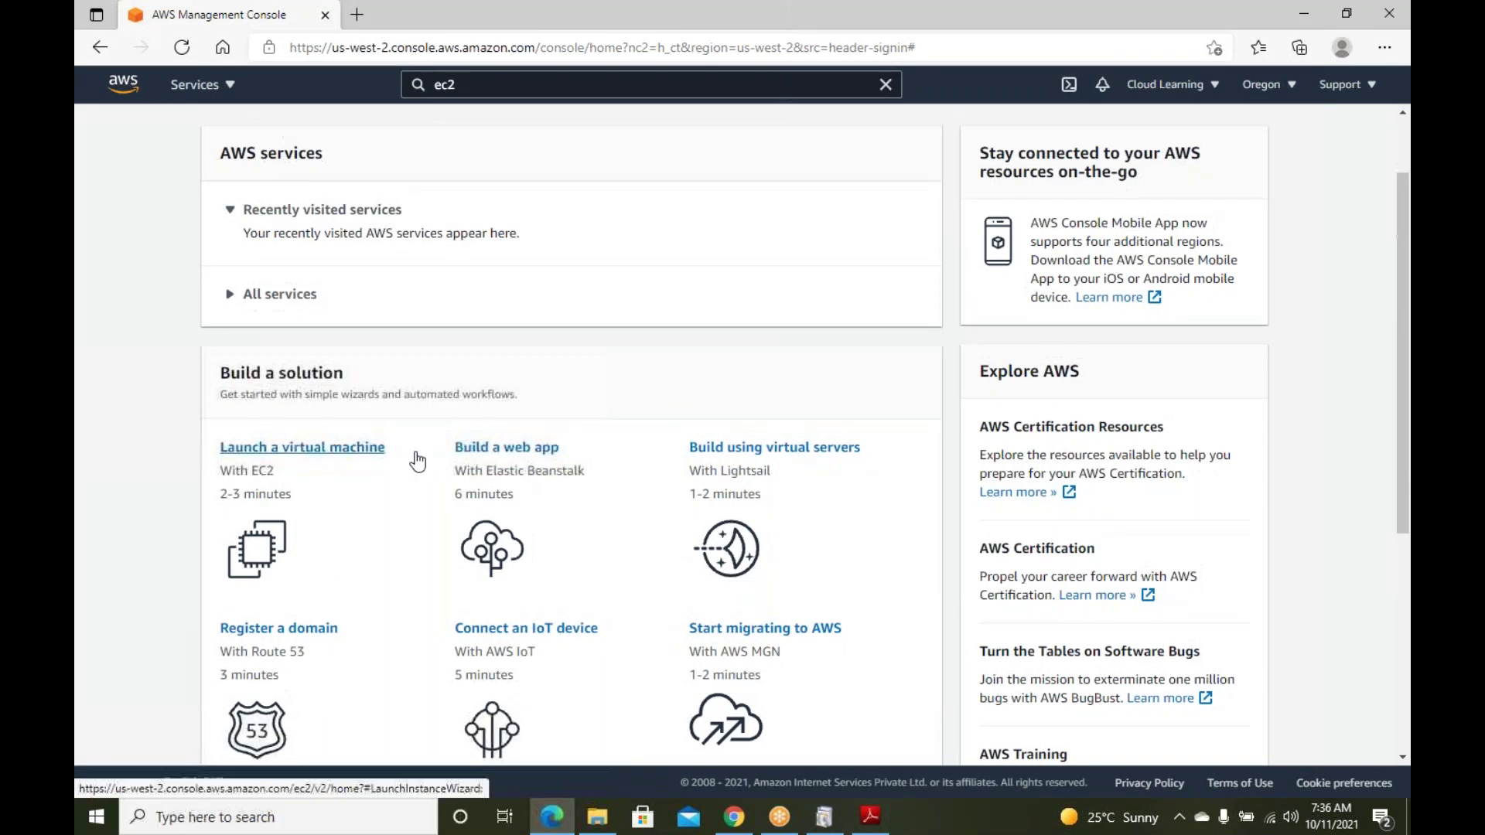
pyautogui.scroll(1, 666, 486)
pyautogui.scroll(-5, 664, 484)
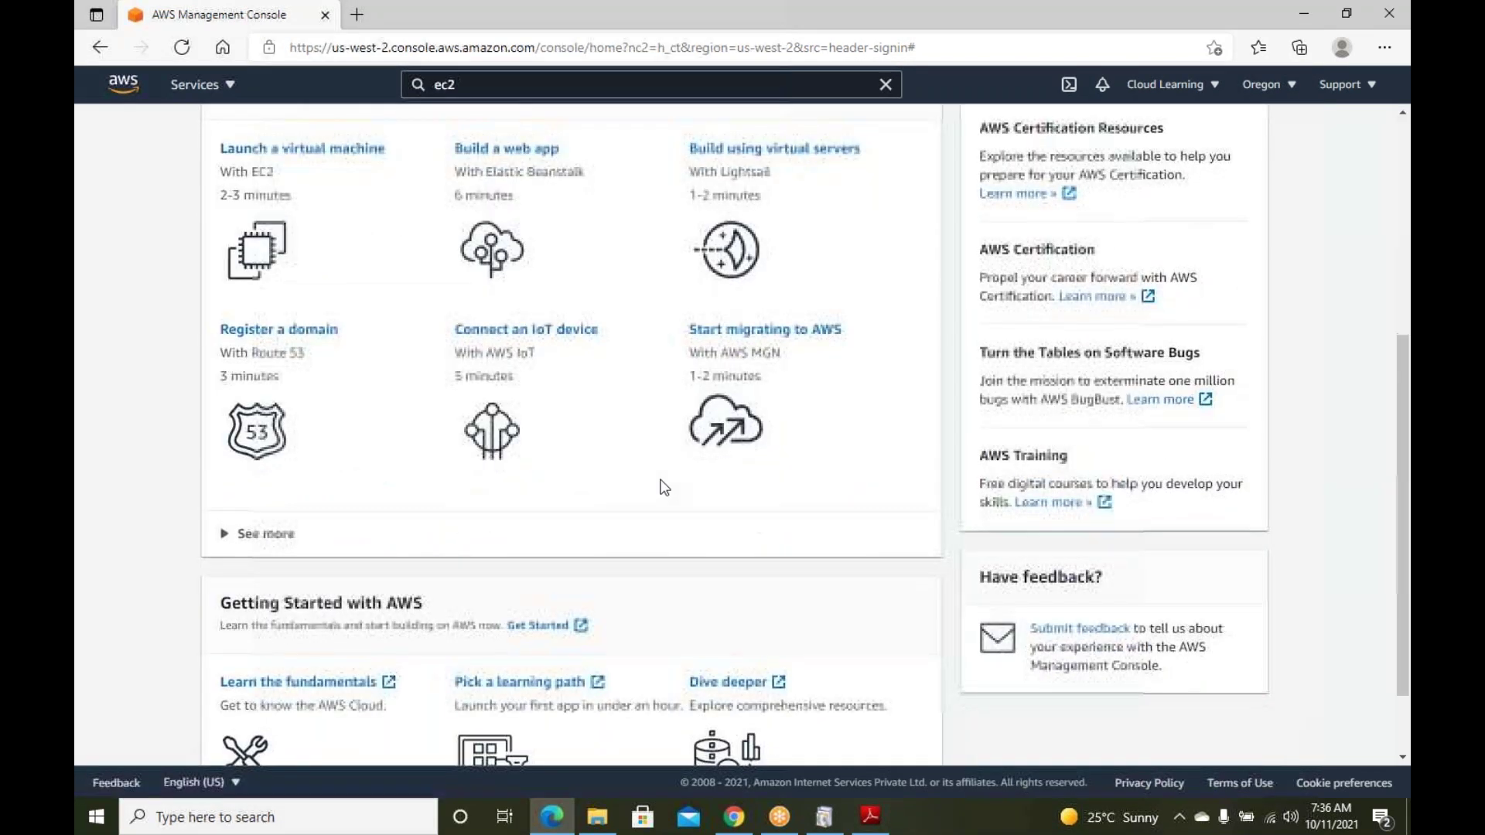
pyautogui.scroll(2, 553, 398)
pyautogui.scroll(-2, 553, 398)
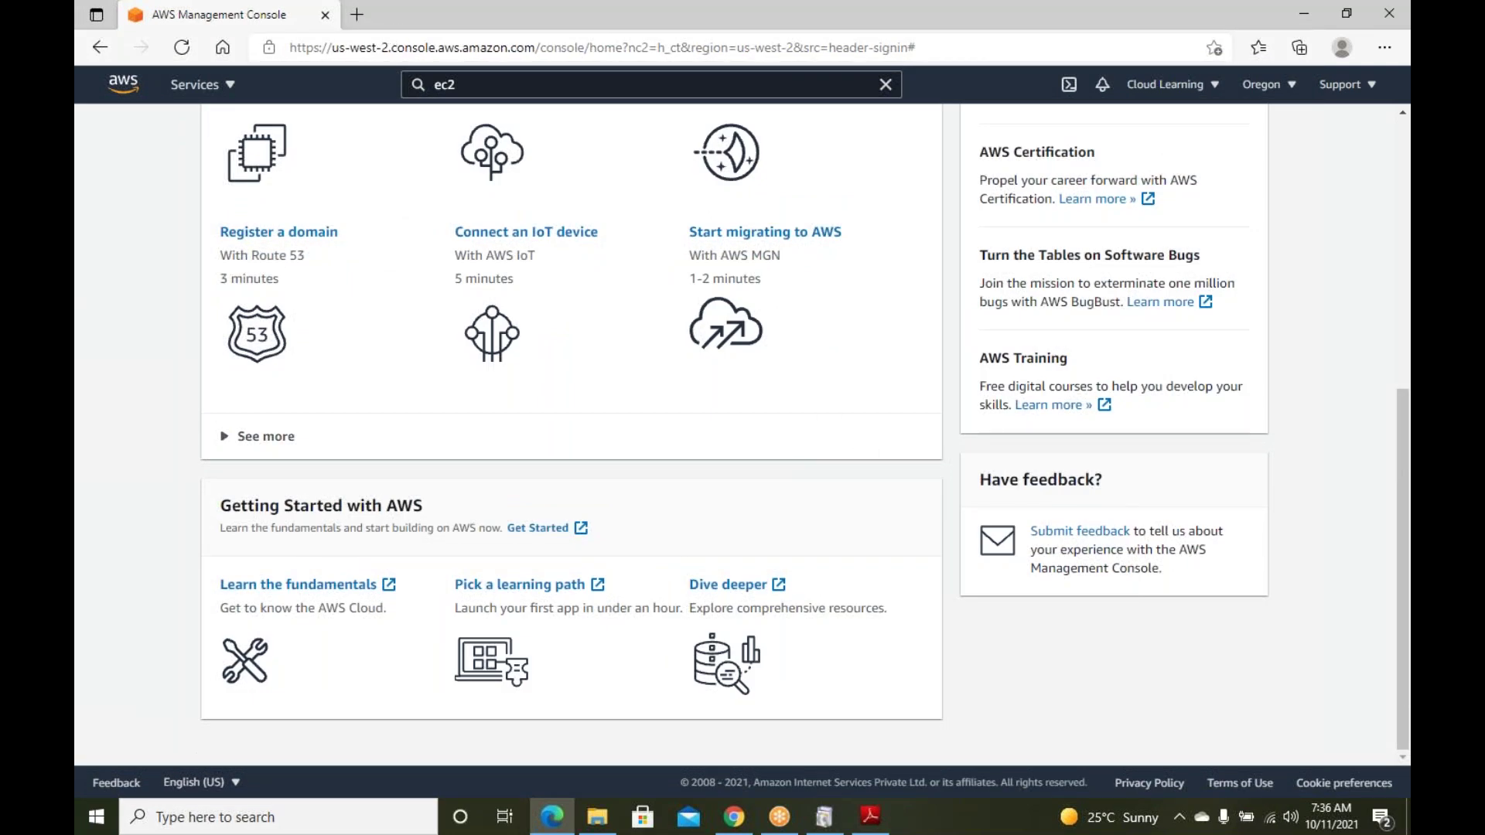
pyautogui.scroll(6, 810, 467)
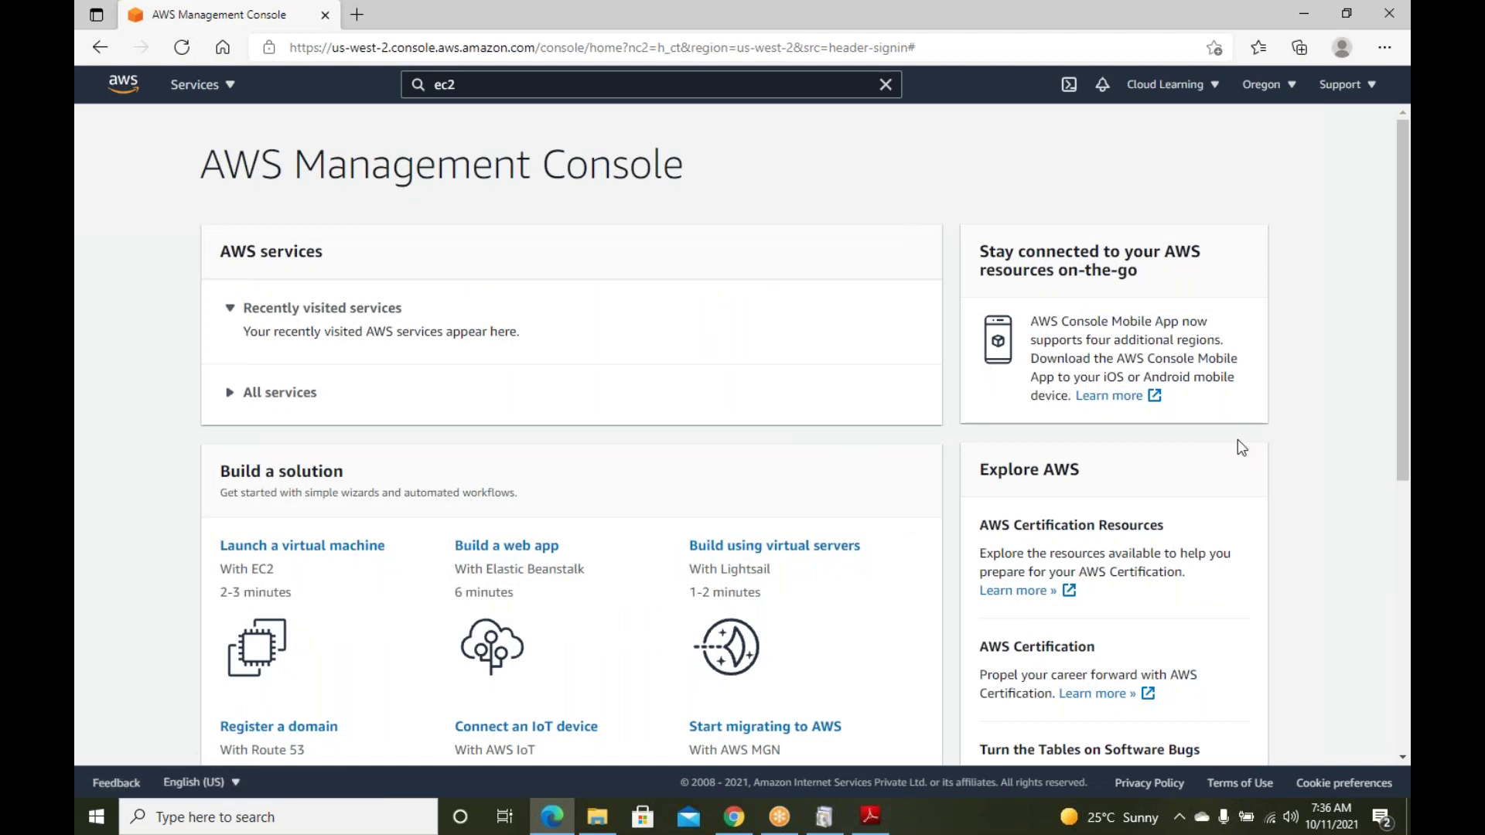
pyautogui.scroll(-5, 1239, 469)
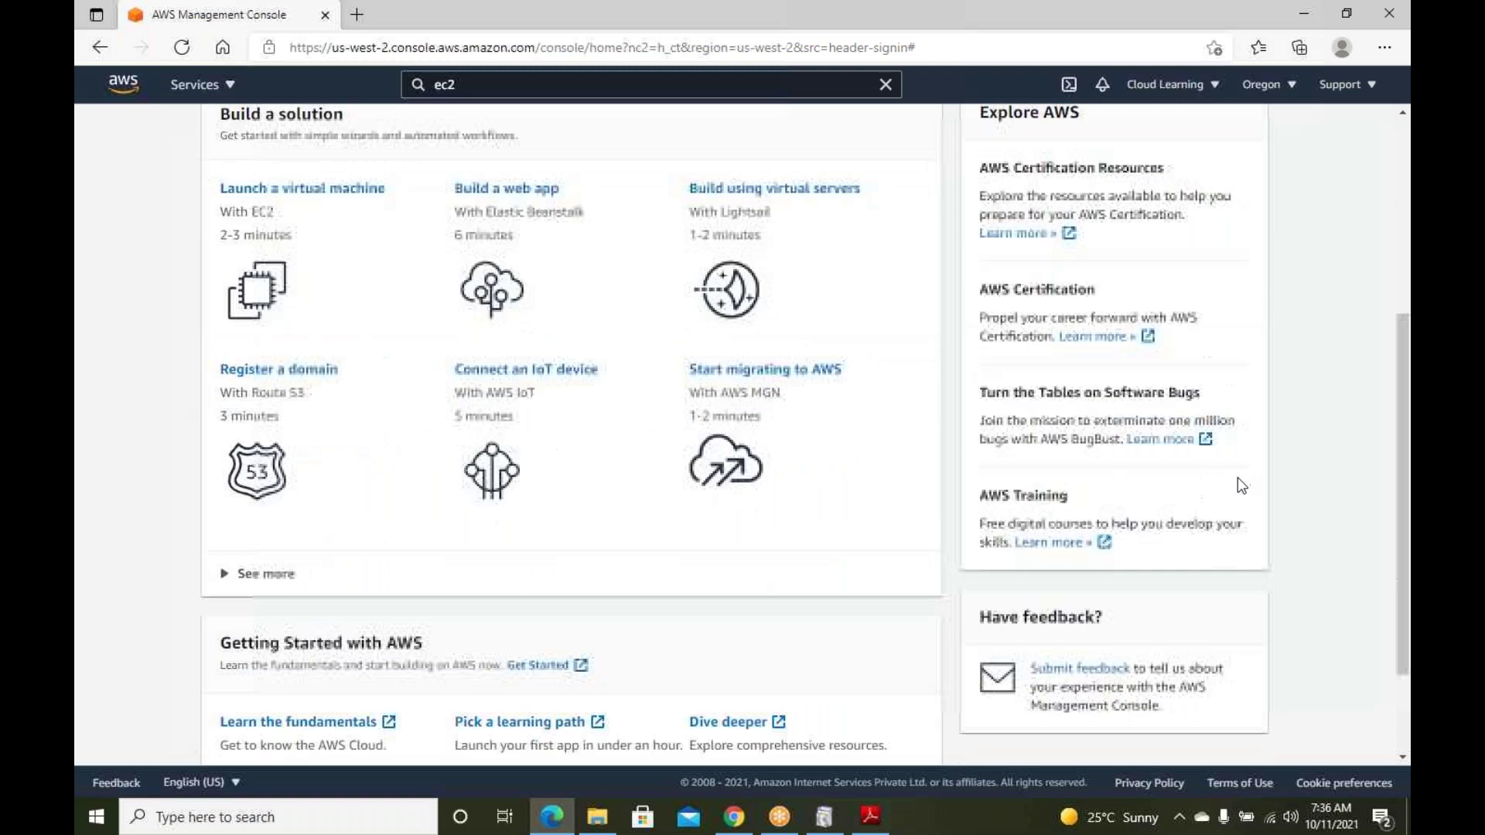
pyautogui.scroll(5, 1245, 484)
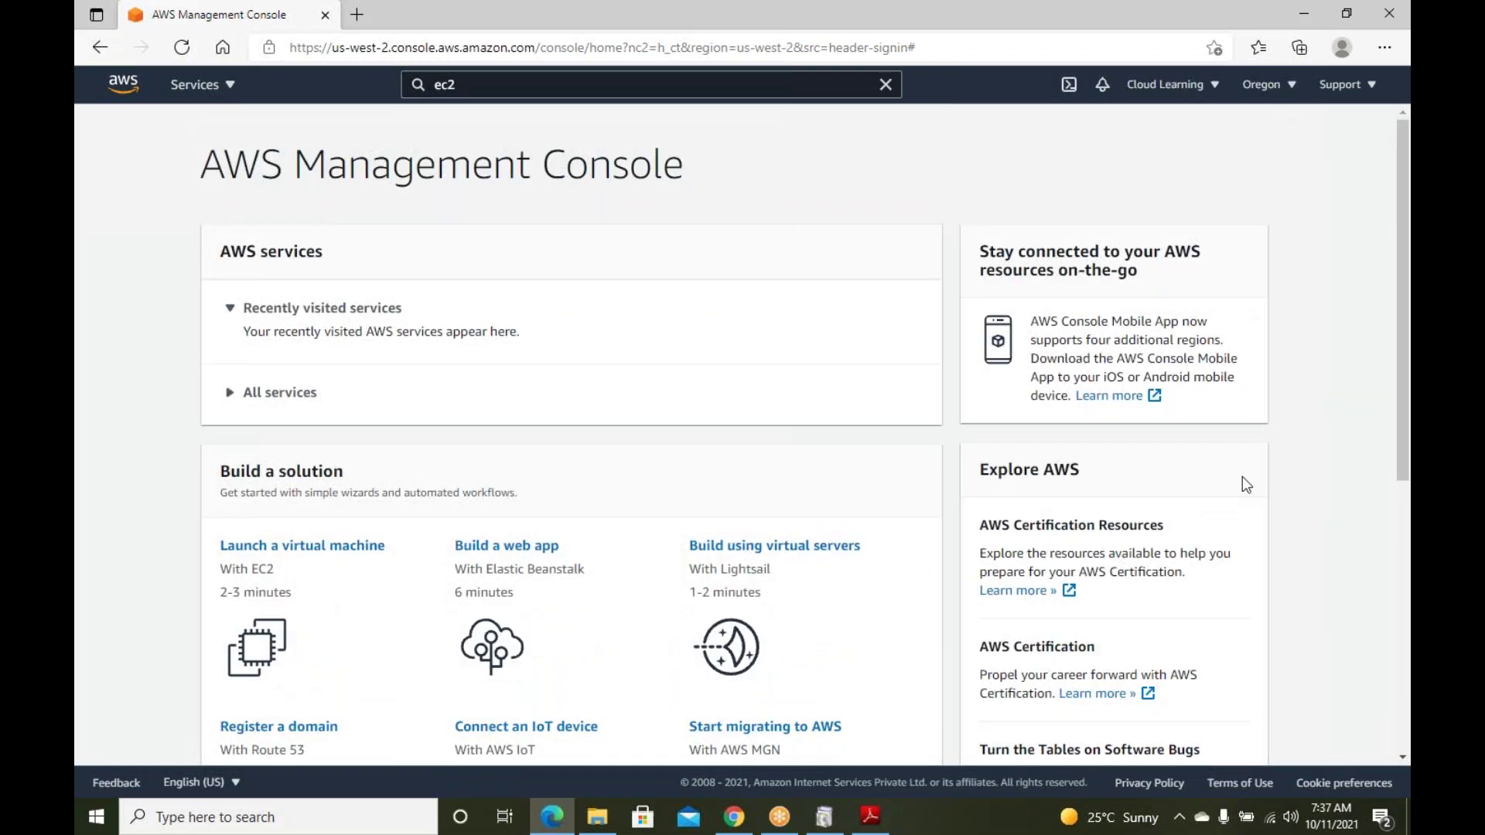
pyautogui.scroll(-6, 1246, 485)
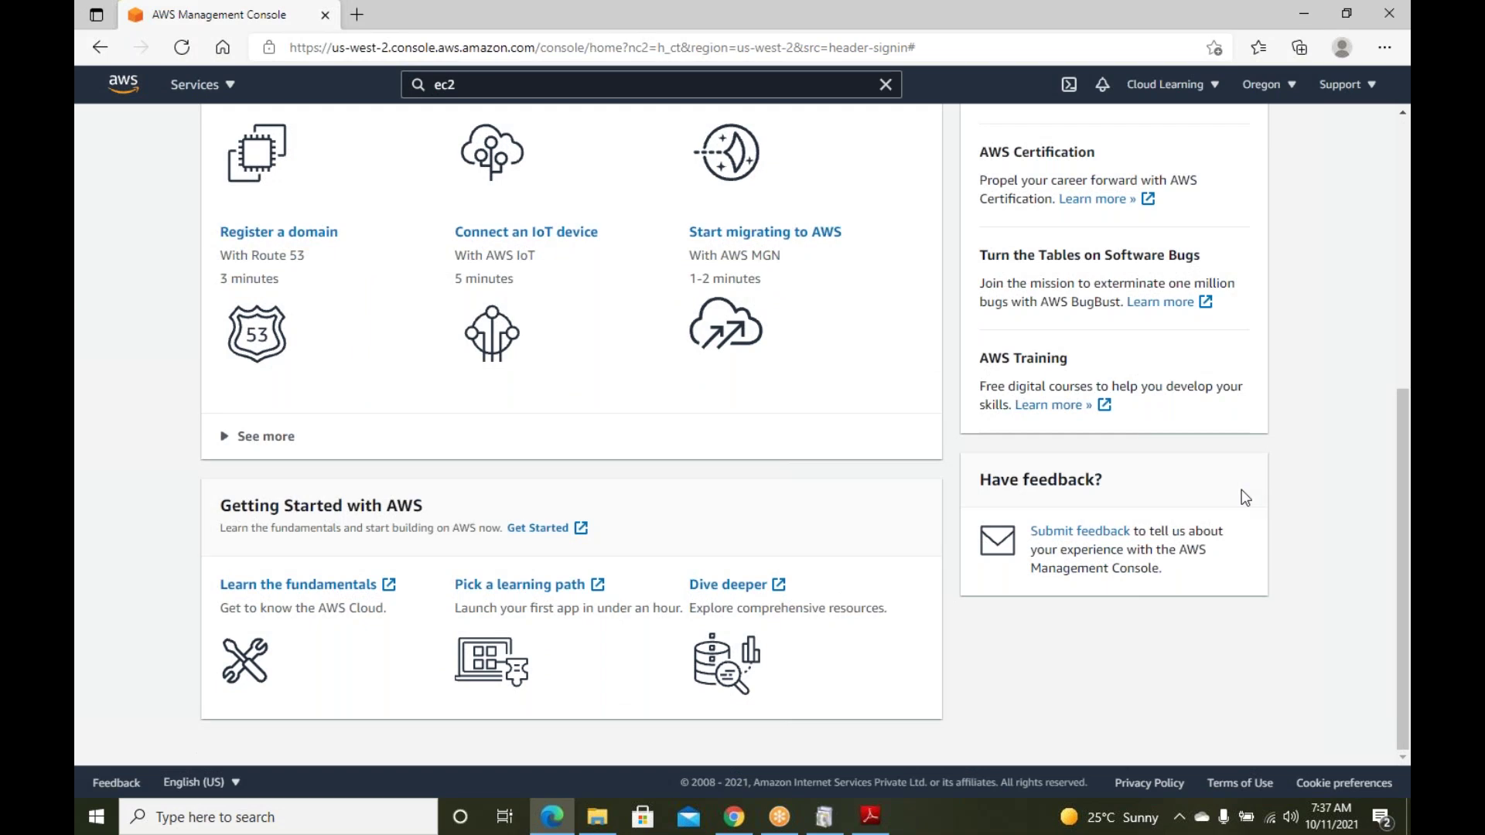
pyautogui.scroll(2, 1242, 497)
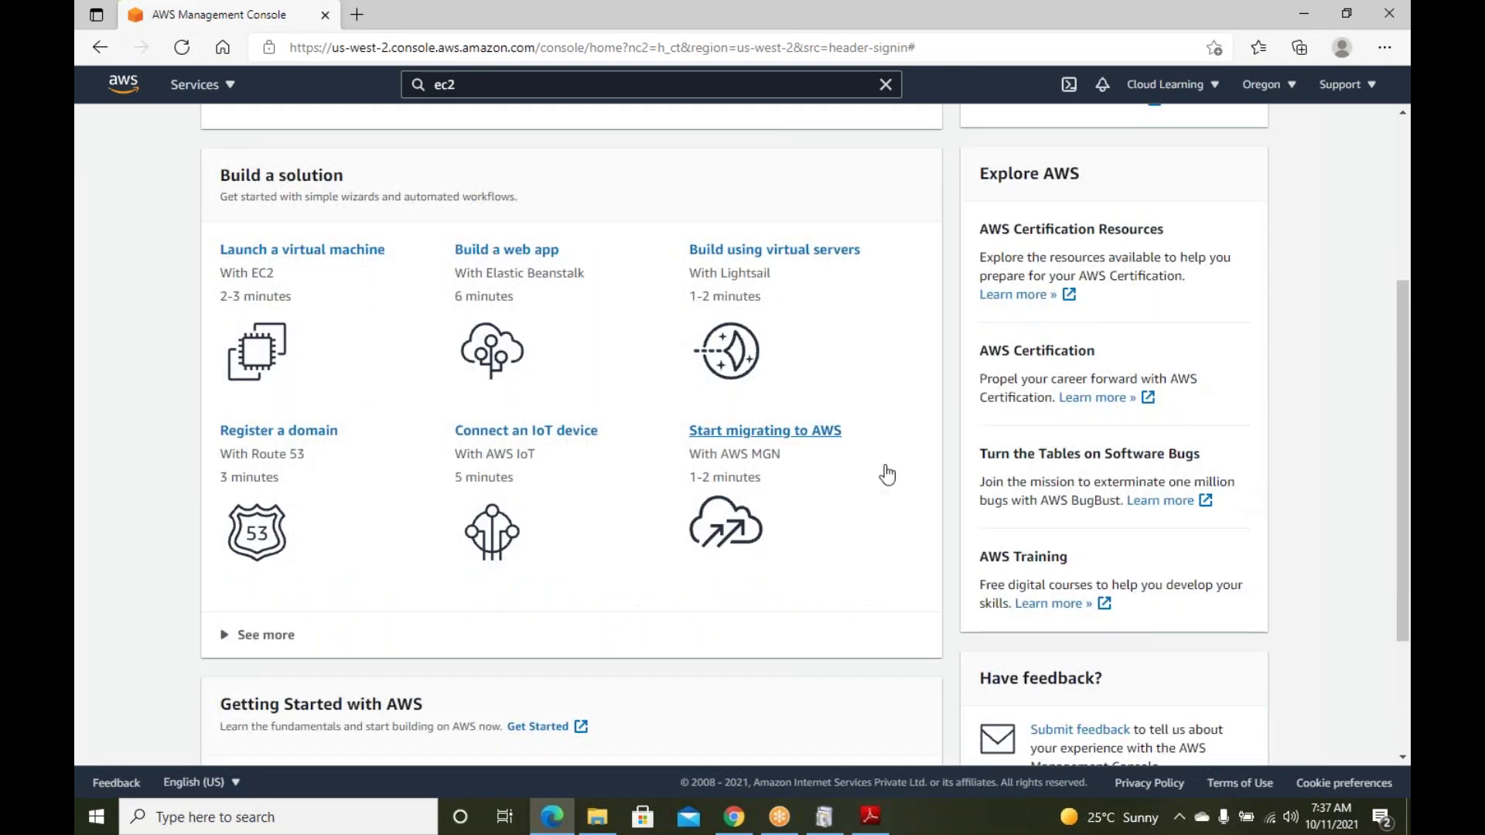
pyautogui.scroll(3, 580, 477)
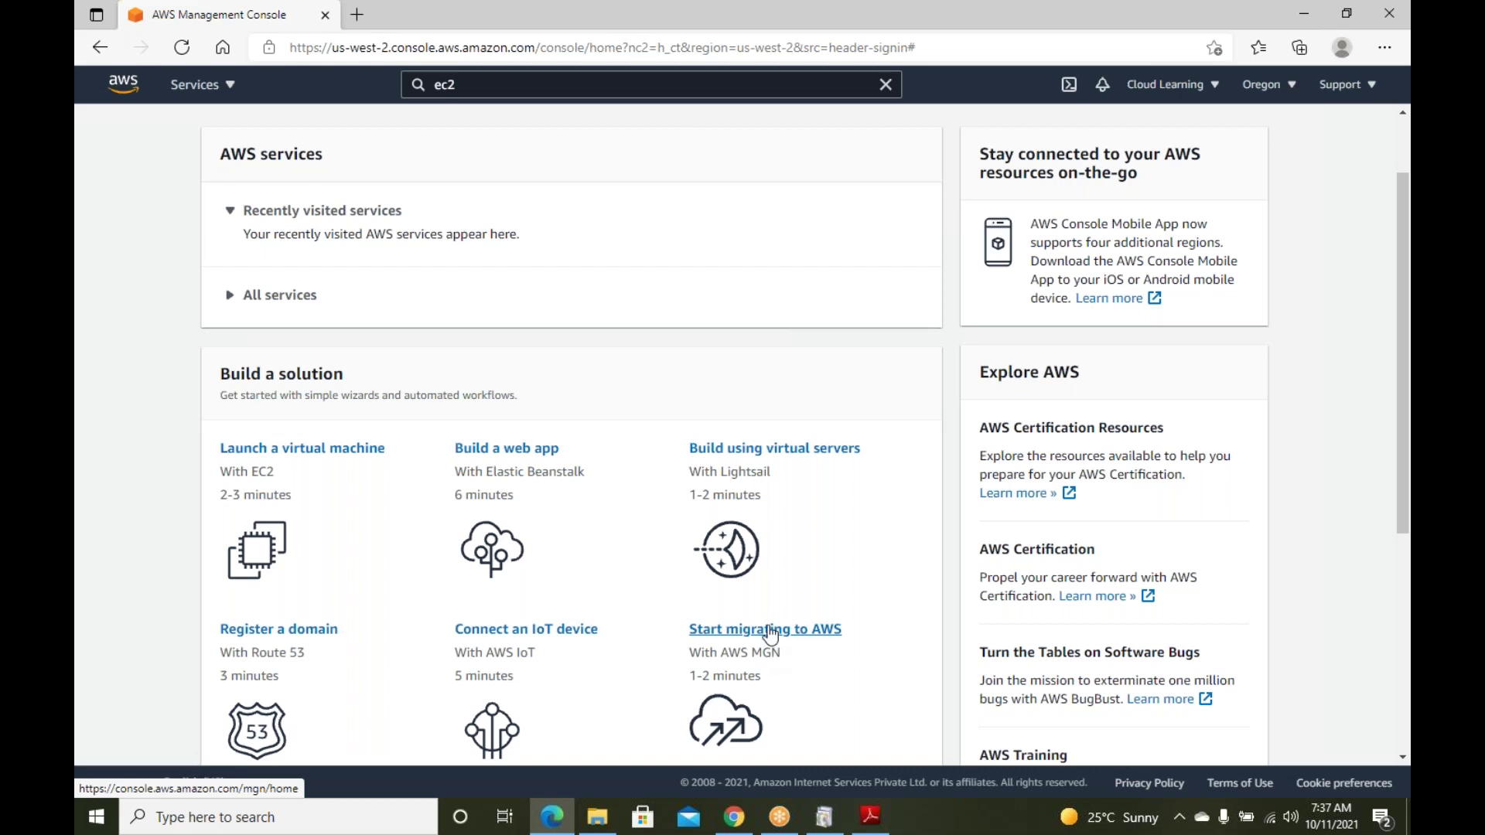
pyautogui.scroll(2, 719, 410)
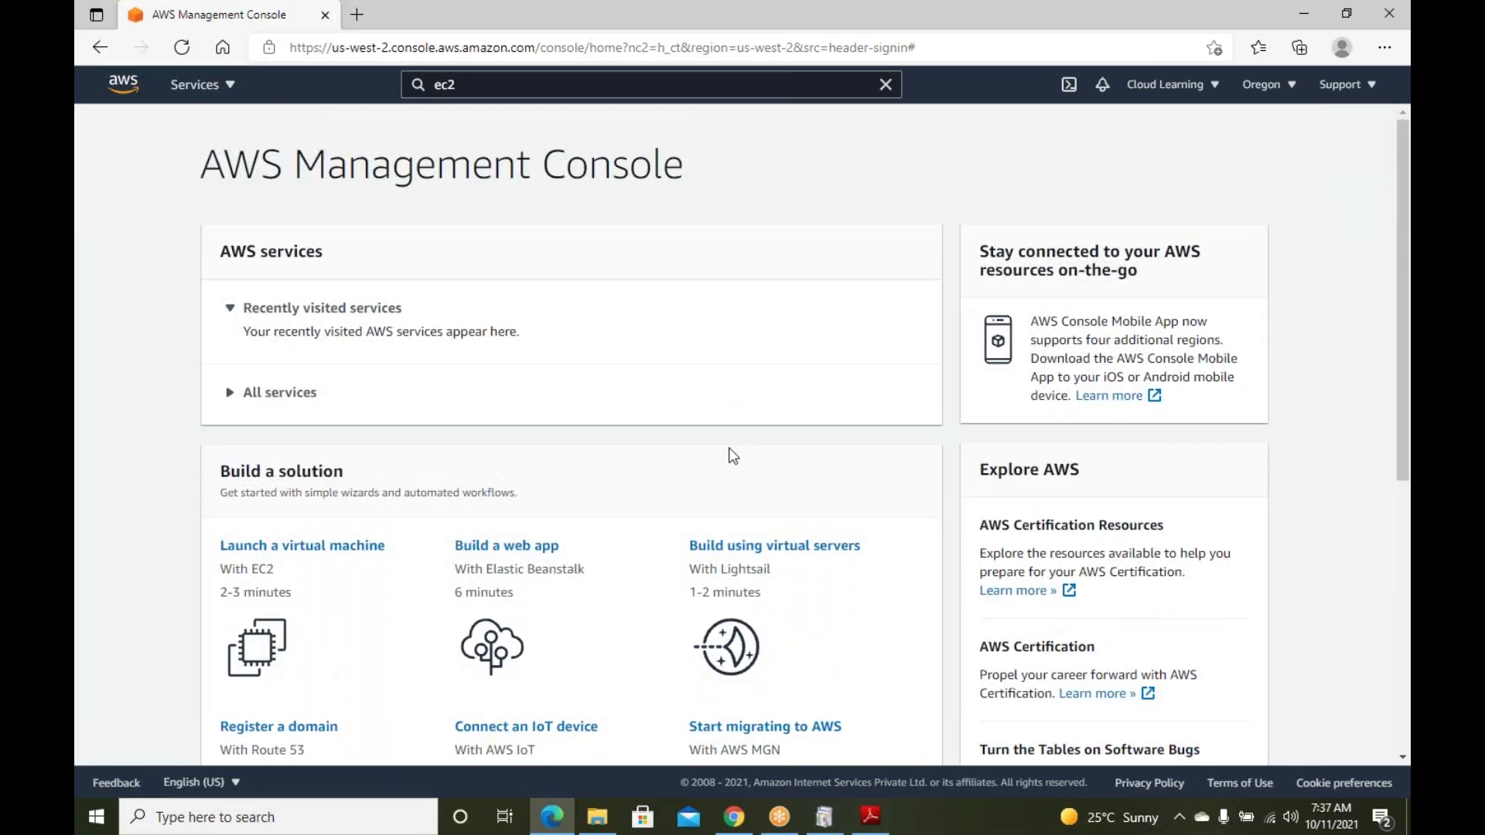
pyautogui.scroll(-2, 723, 433)
pyautogui.scroll(2, 727, 456)
pyautogui.click(1214, 87)
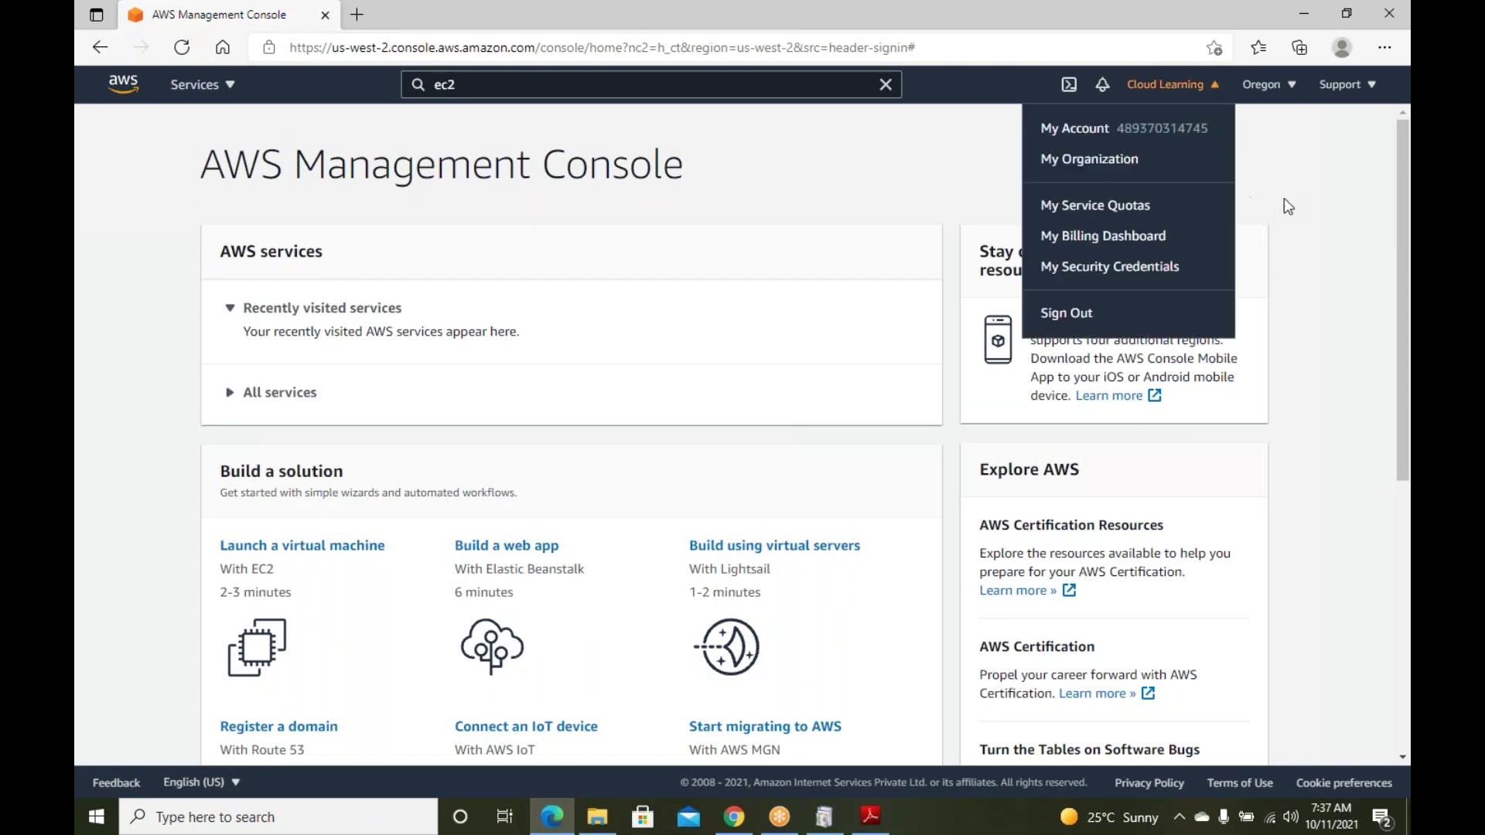
pyautogui.click(1187, 153)
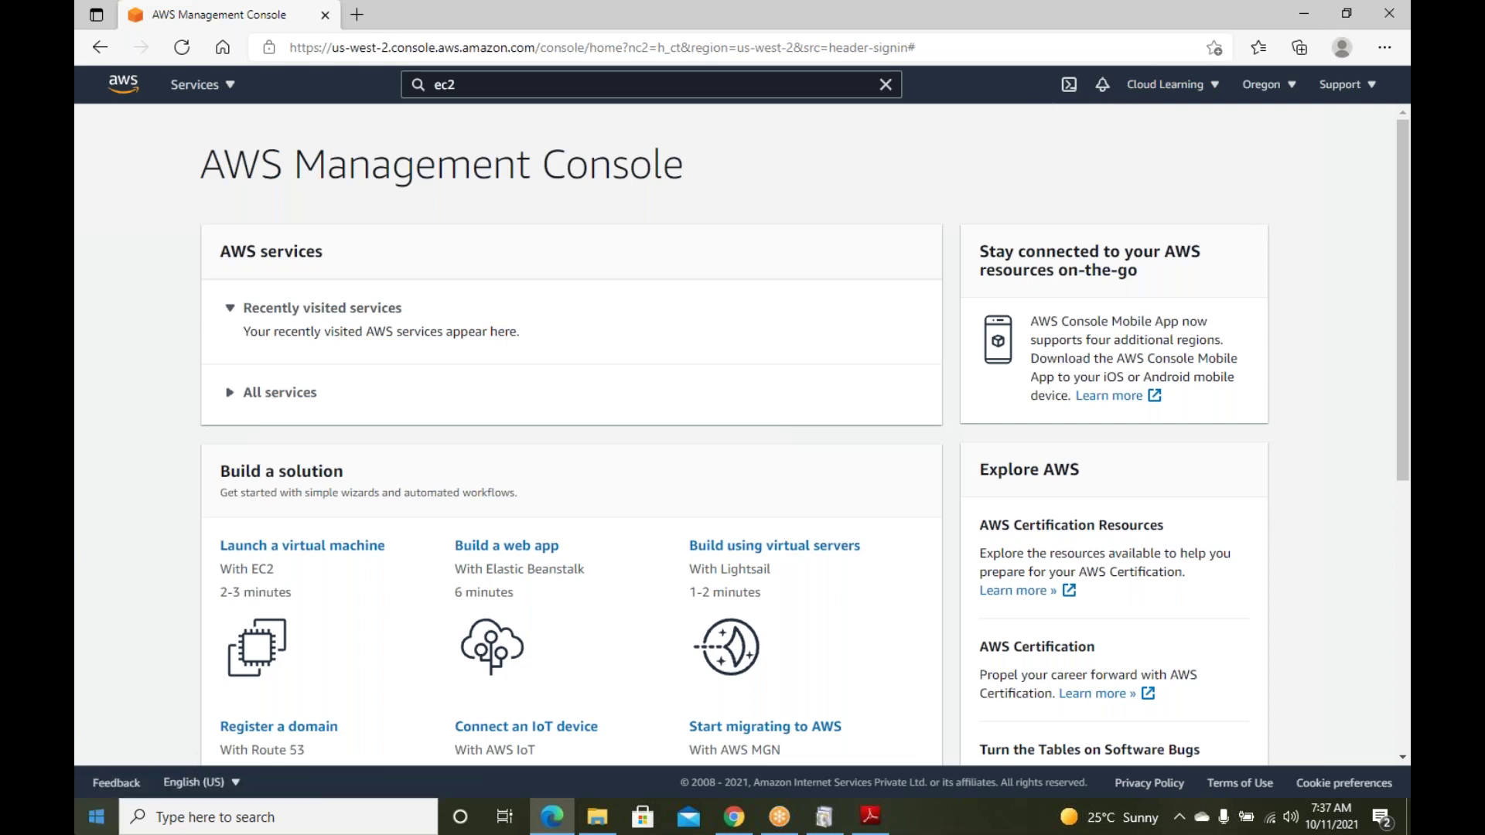
pyautogui.rightClick(92, 814)
# Launch Notepad from the Run box after the first program name fails
pyautogui.click(117, 733)
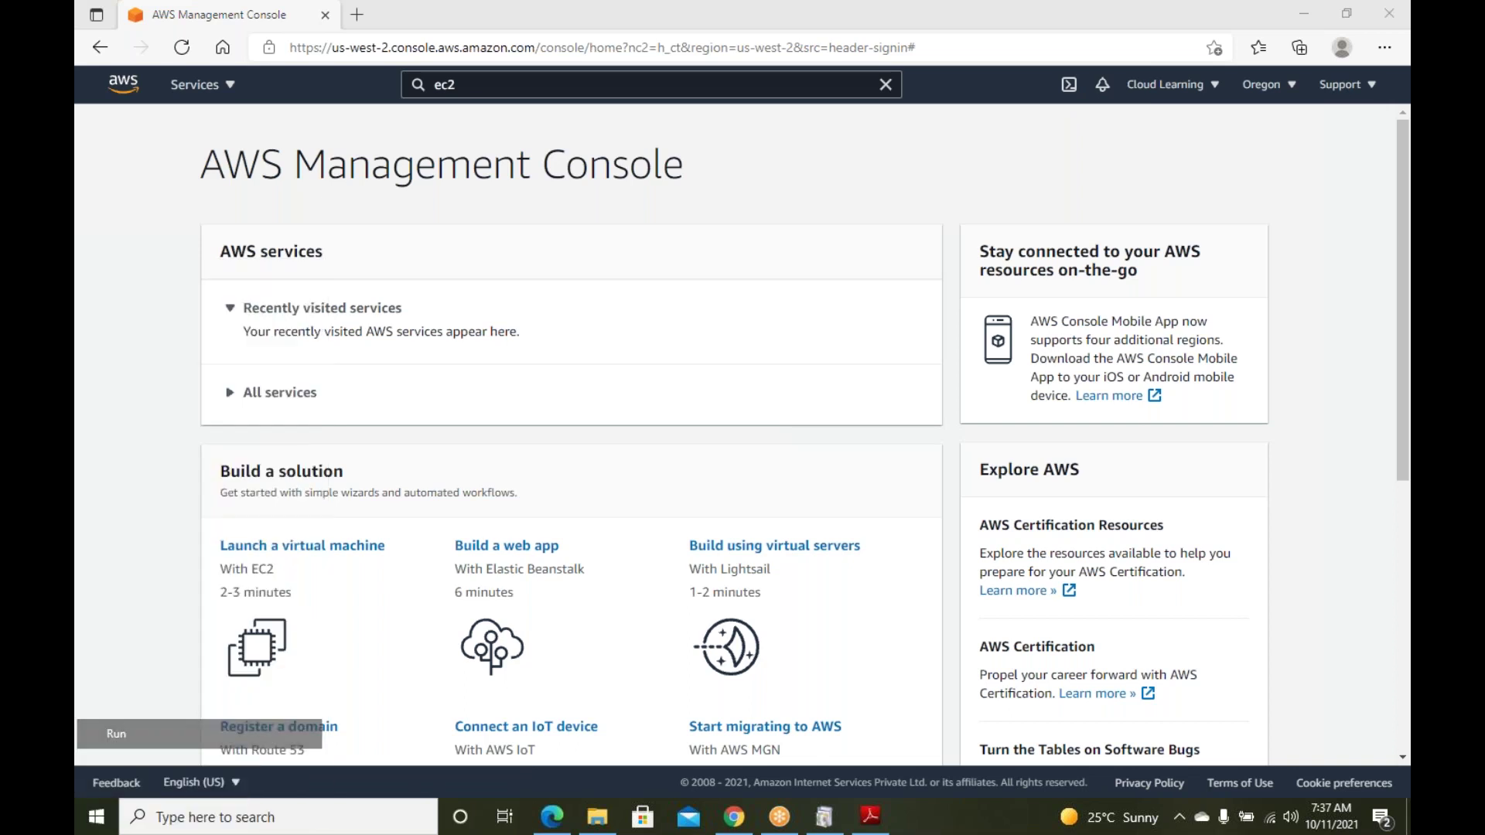
pyautogui.write('notes')
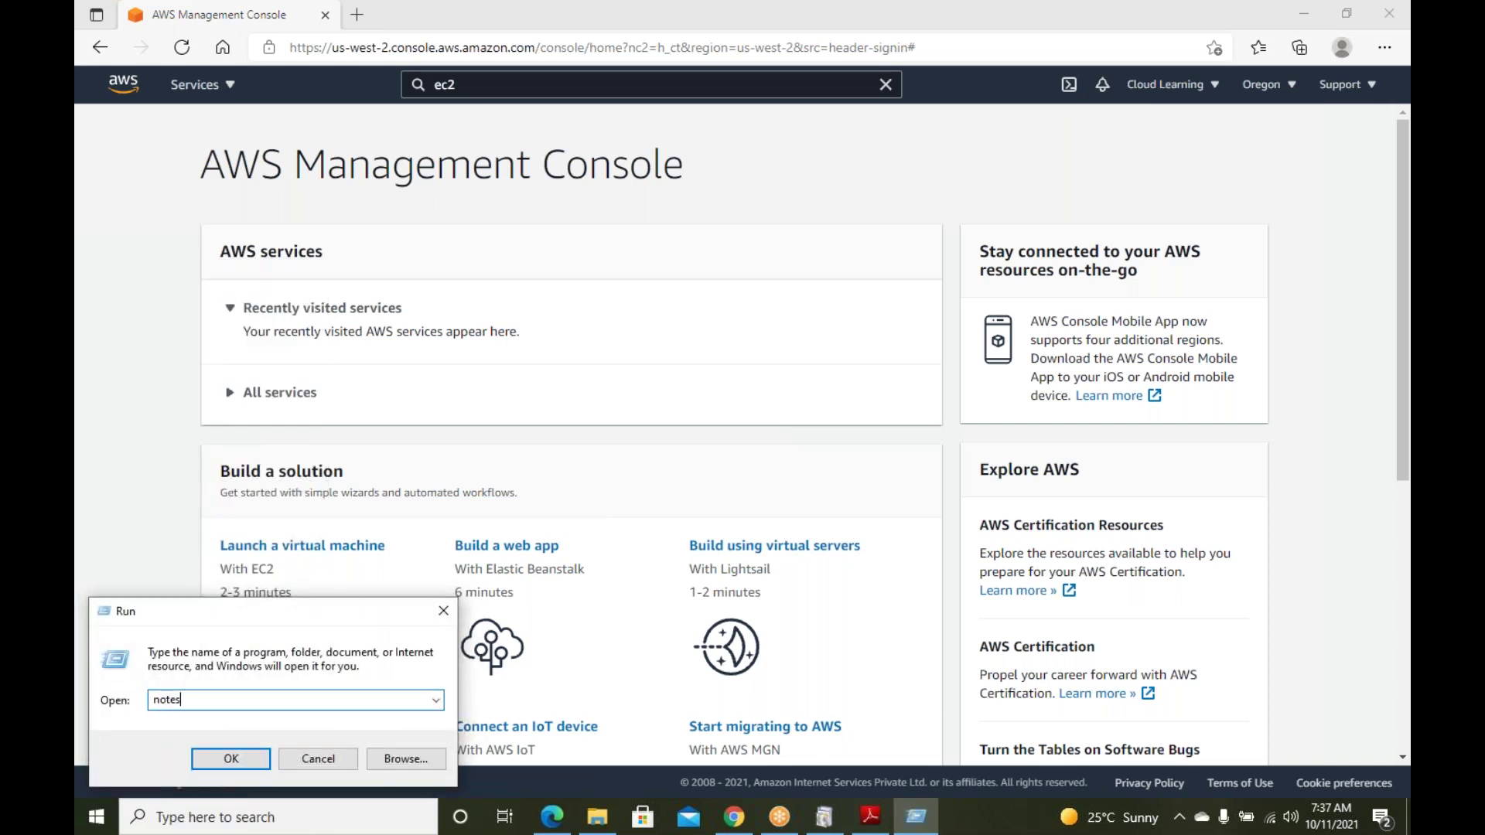
pyautogui.press('Return')
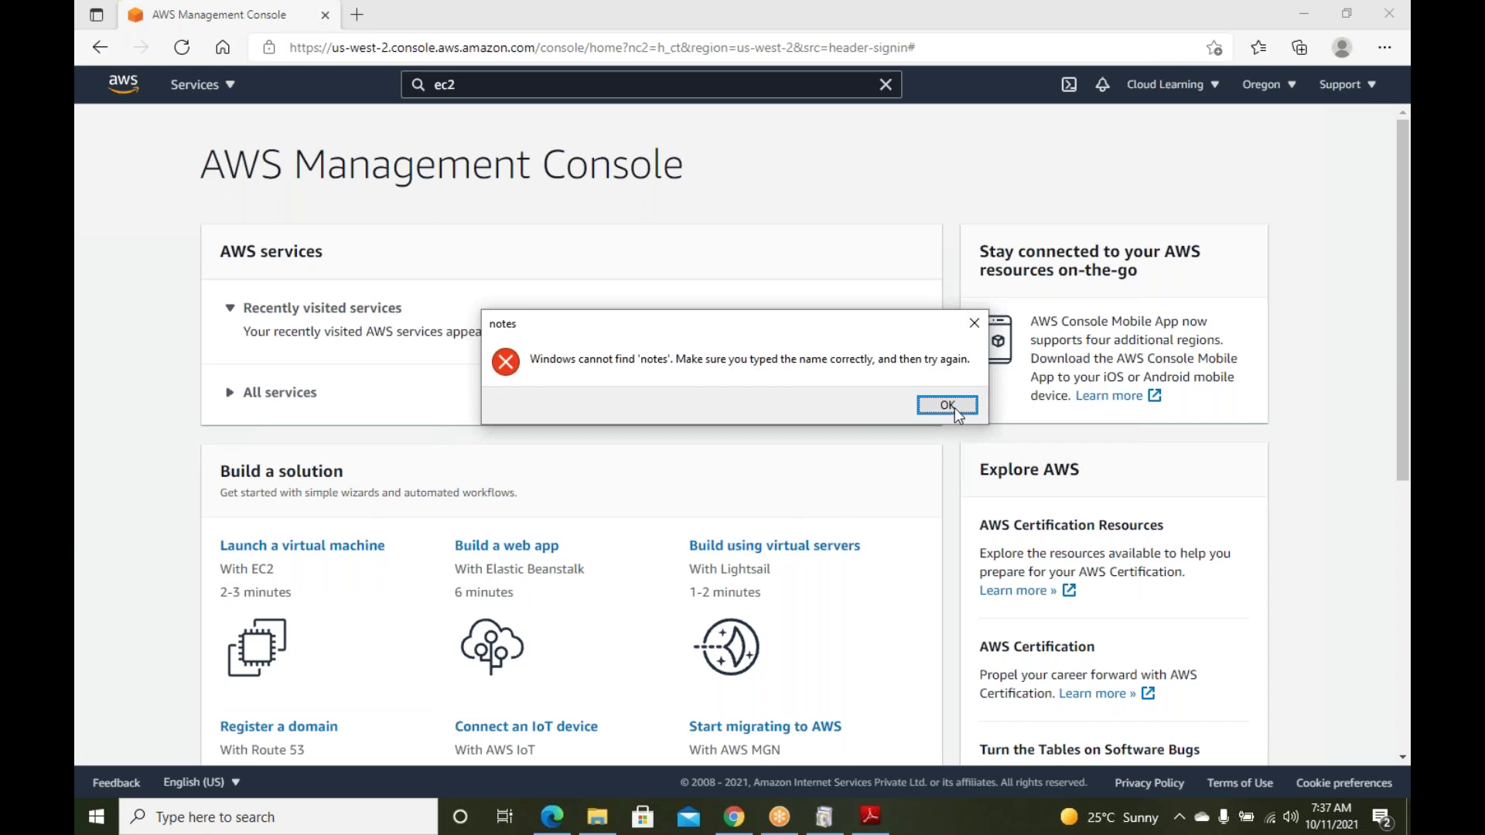
pyautogui.click(948, 405)
pyautogui.click(225, 695)
pyautogui.write('pad')
pyautogui.press('Return')
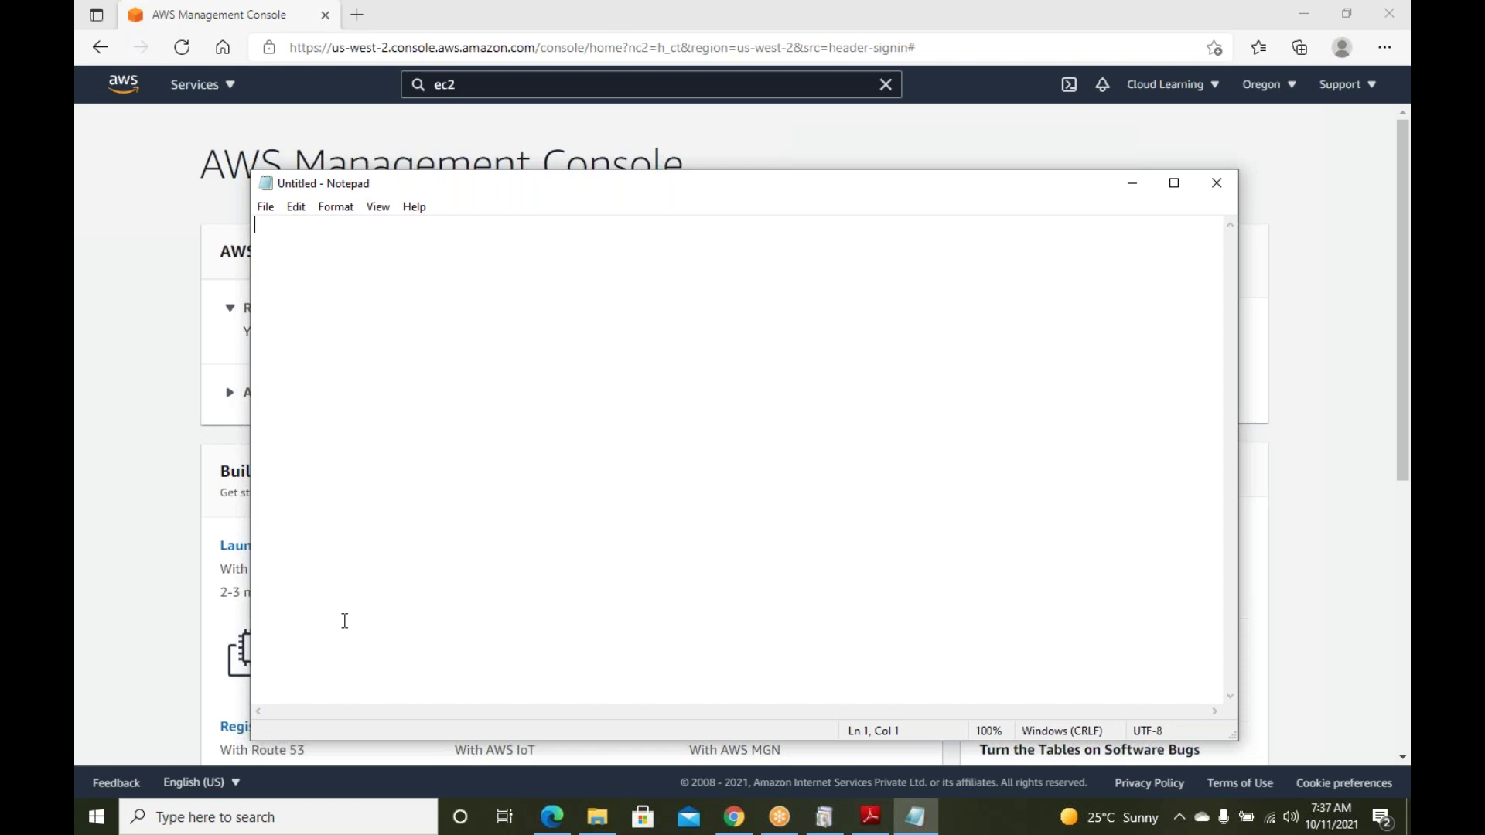
# Type the note lines 'Cloud Shell', 'Command Line' and 'AWS Command Line - Windows / Linux'
pyautogui.write('Cloud Shell')
pyautogui.press('BackSpace')
pyautogui.press('BackSpace')
pyautogui.write('ll')
pyautogui.press('Return')
pyautogui.press('Return')
pyautogui.write('Co')
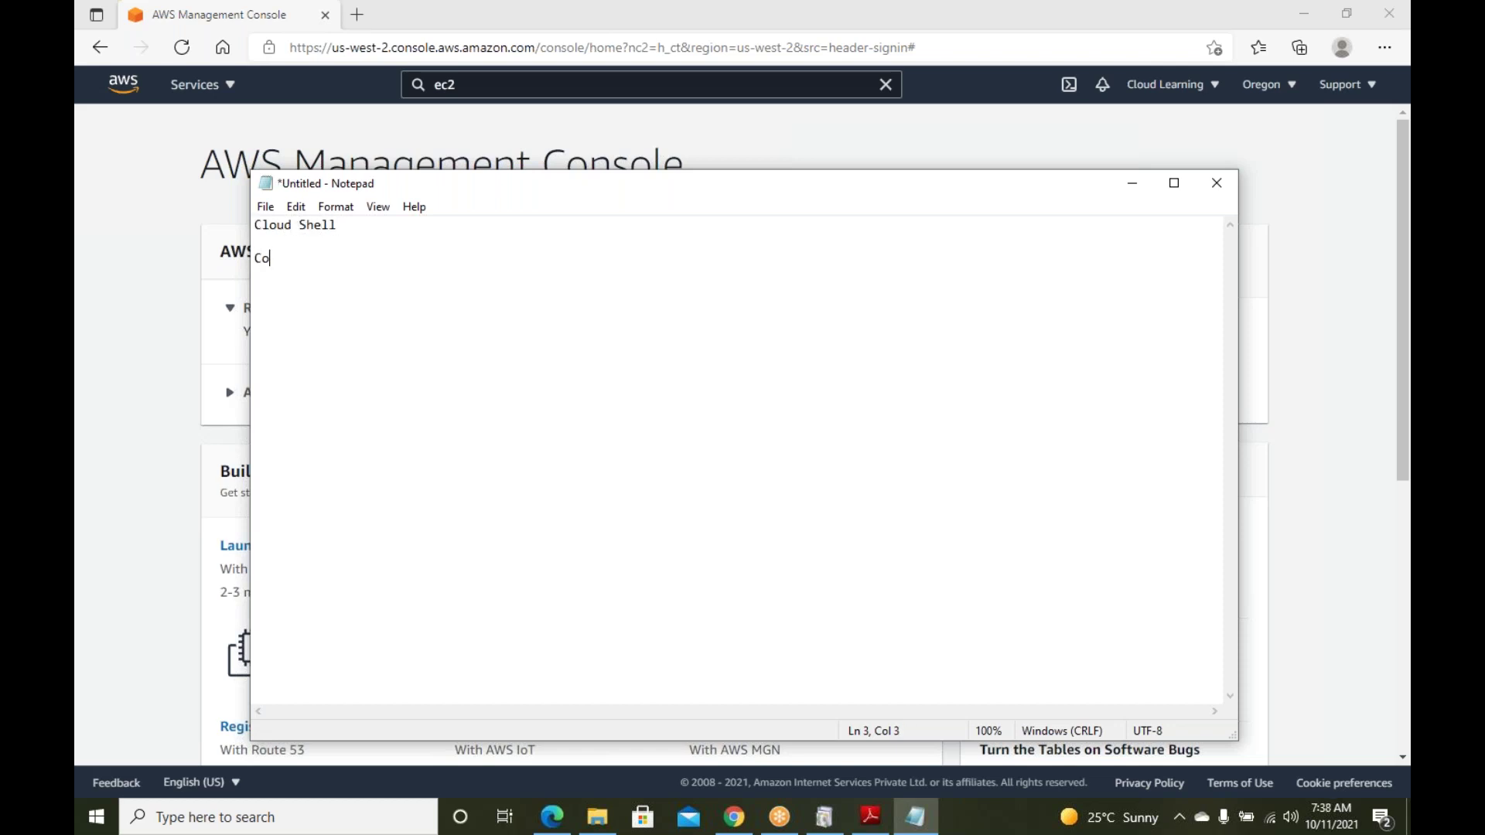
pyautogui.write('mmand Line')
pyautogui.press('Return')
pyautogui.press('Return')
pyautogui.write('AWS Command Line')
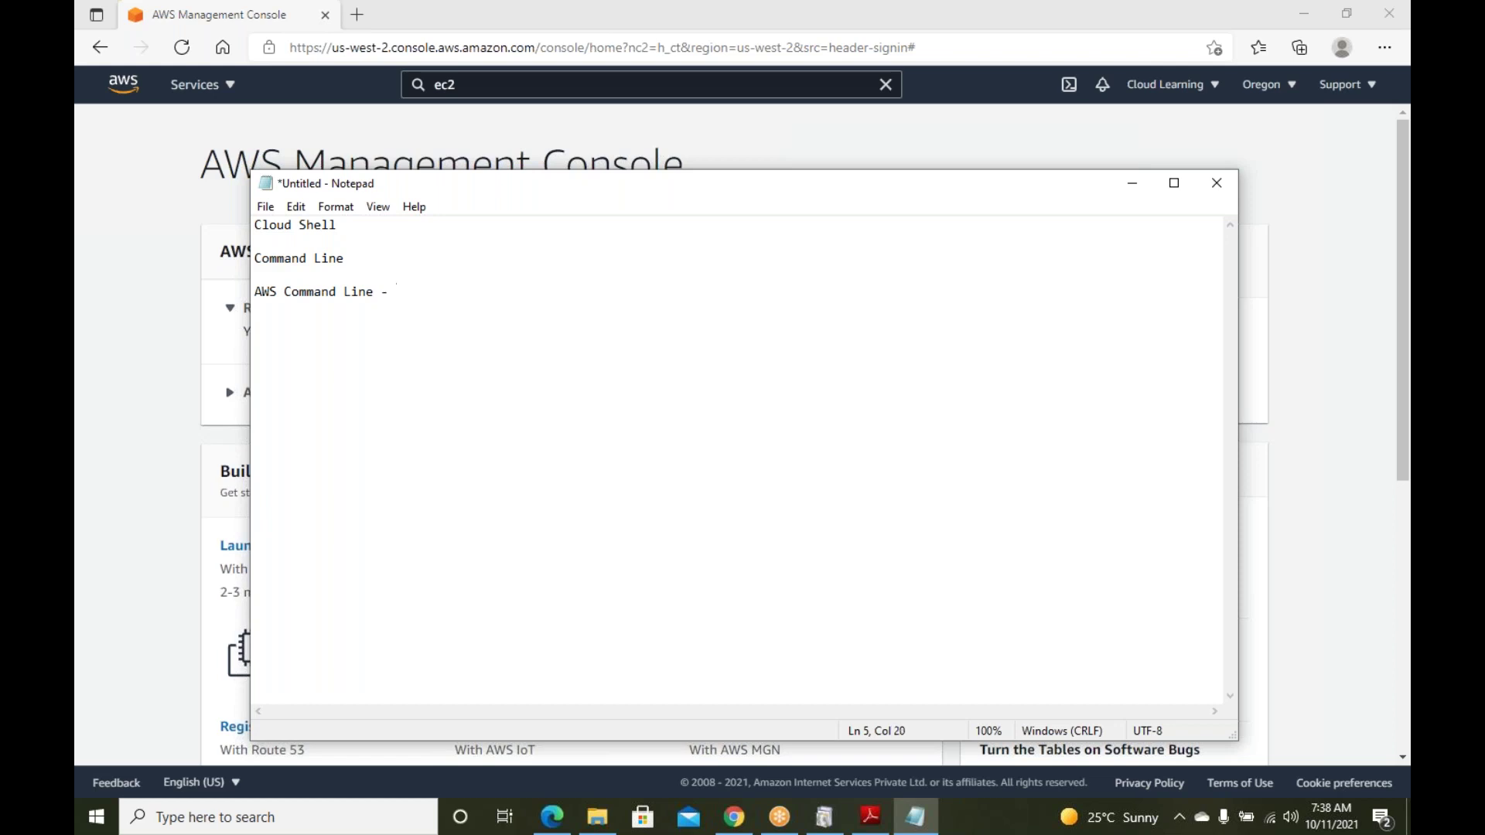
pyautogui.write('- Windows / Linux')
# Add a top heading on how to connect AWS to create resources / work in AWS
pyautogui.click(256, 241)
pyautogui.press('Return')
pyautogui.press('Return')
pyautogui.press('Up')
pyautogui.write('How ot connet')
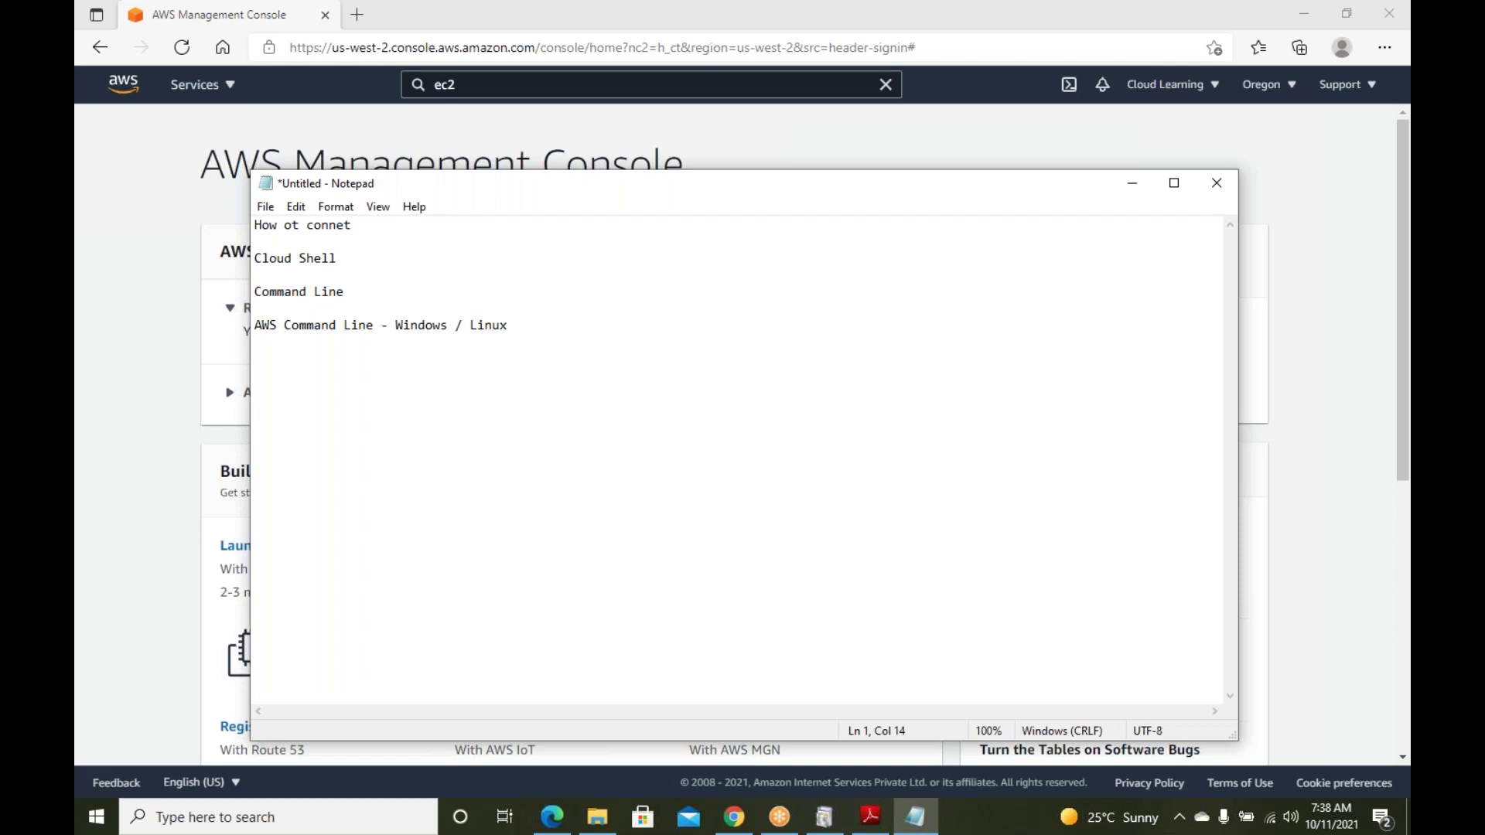
pyautogui.press('BackSpace')
pyautogui.write('ct AWS to create resources / work in AWS')
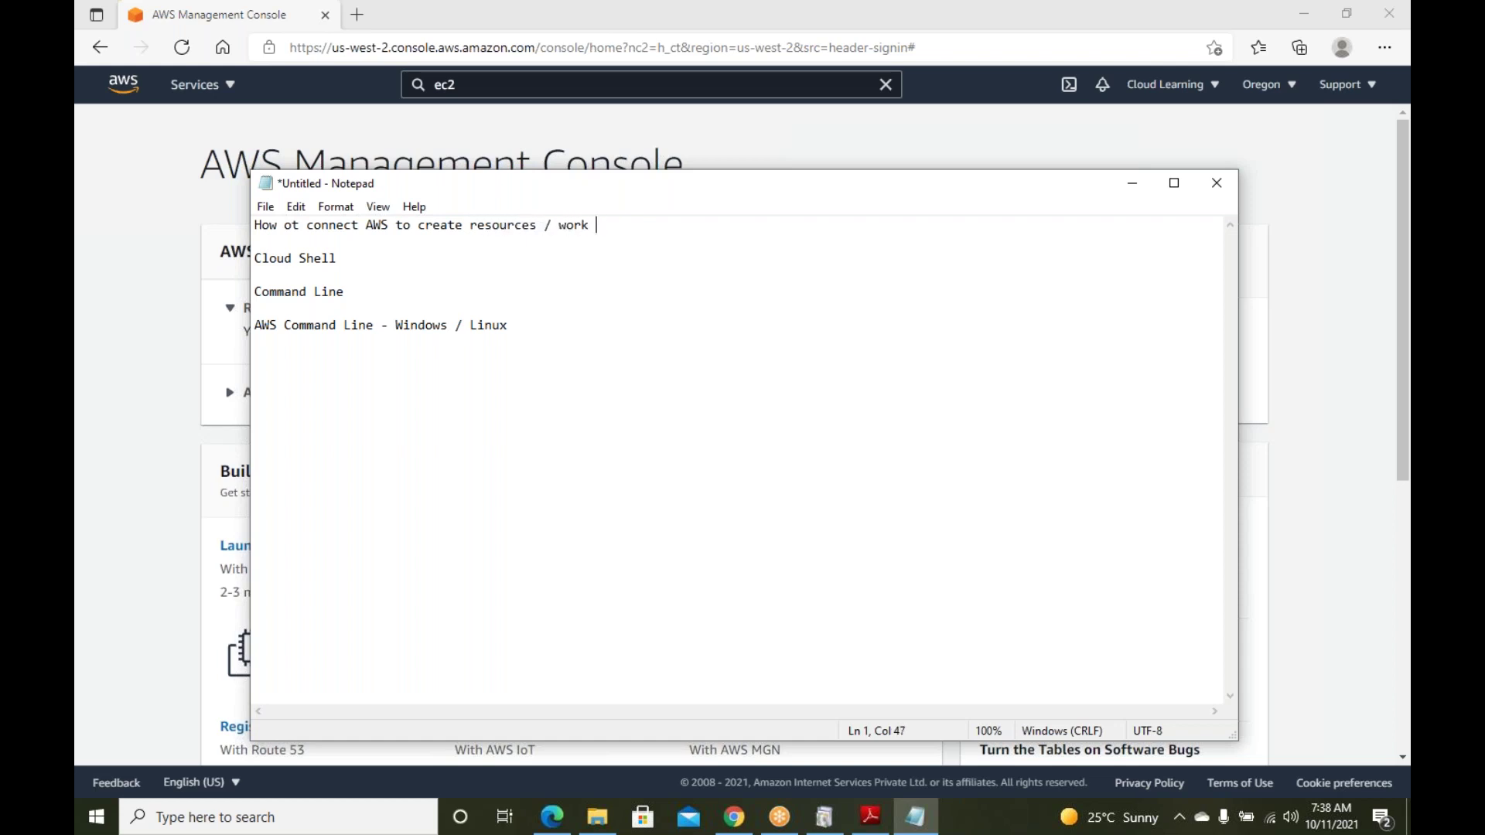
# Add '1. AWS Console', number Cloud Shell as '2.', and launch CloudShell in a new tab
pyautogui.press('Down')
pyautogui.press('Down')
pyautogui.write('1.   AWS C')
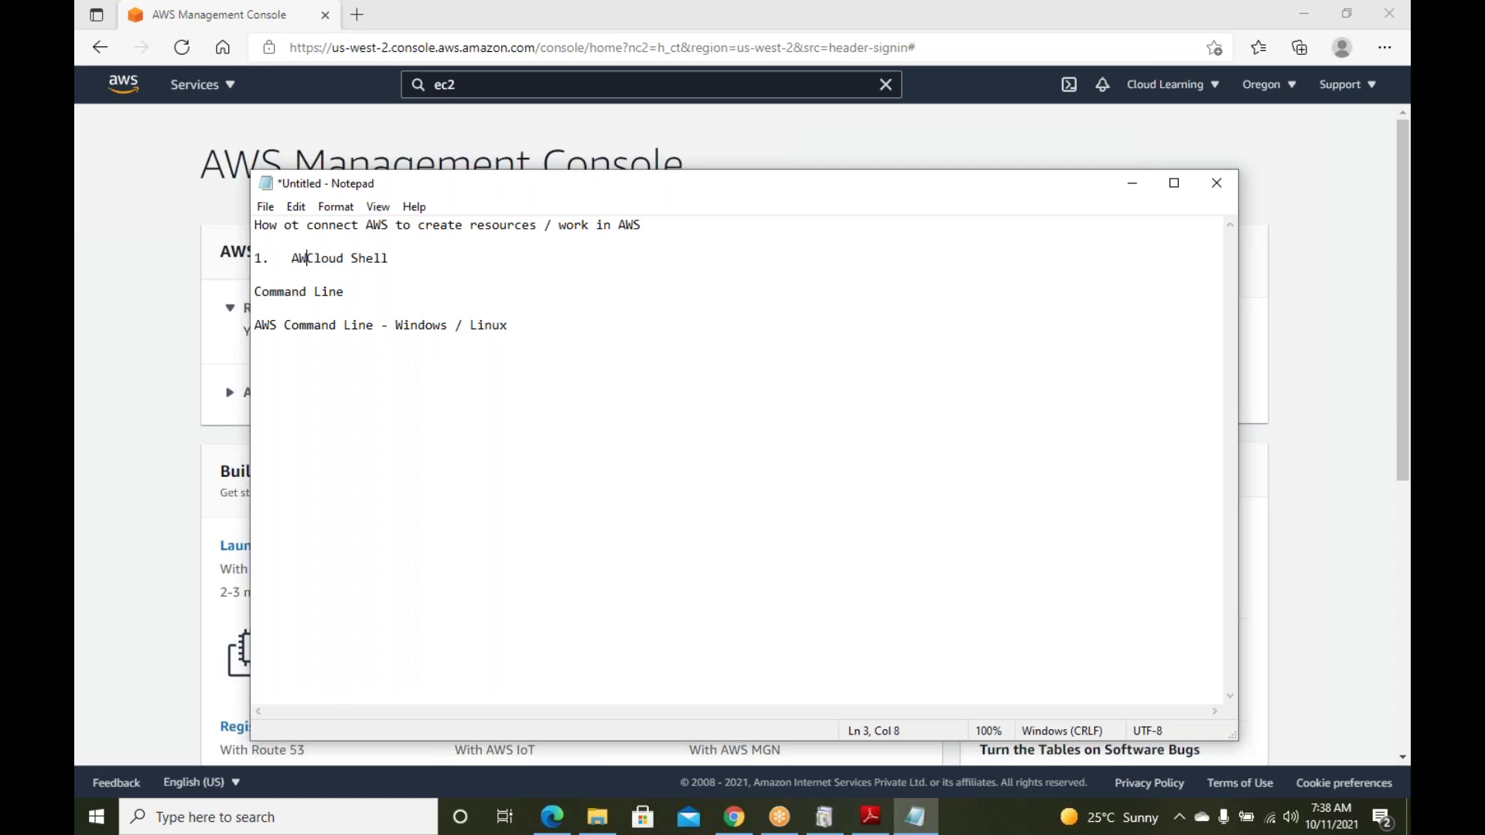
pyautogui.write('onsole')
pyautogui.press('Return')
pyautogui.write('2.')
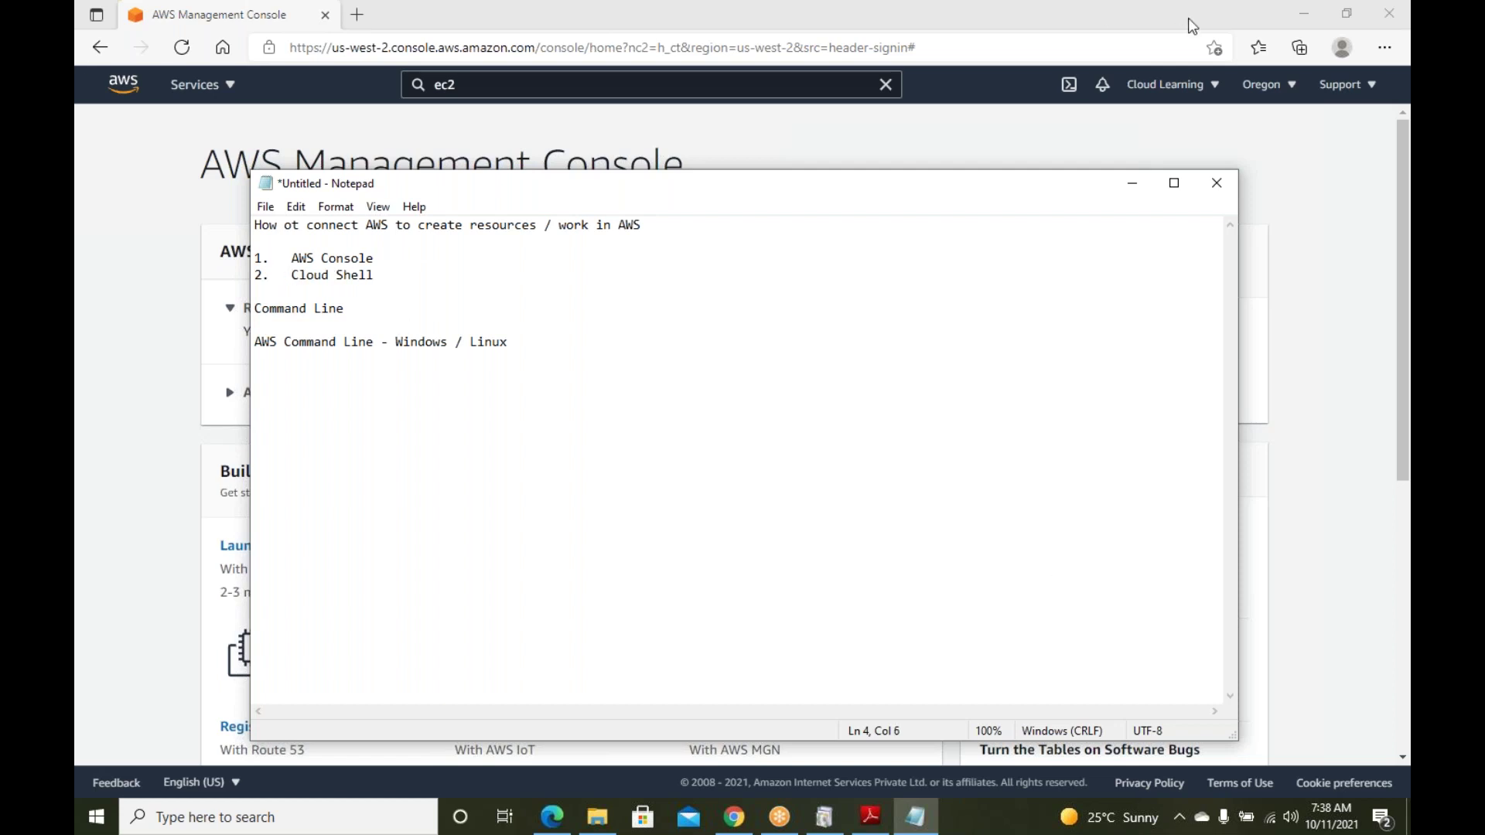
pyautogui.click(1056, 131)
pyautogui.click(1068, 85)
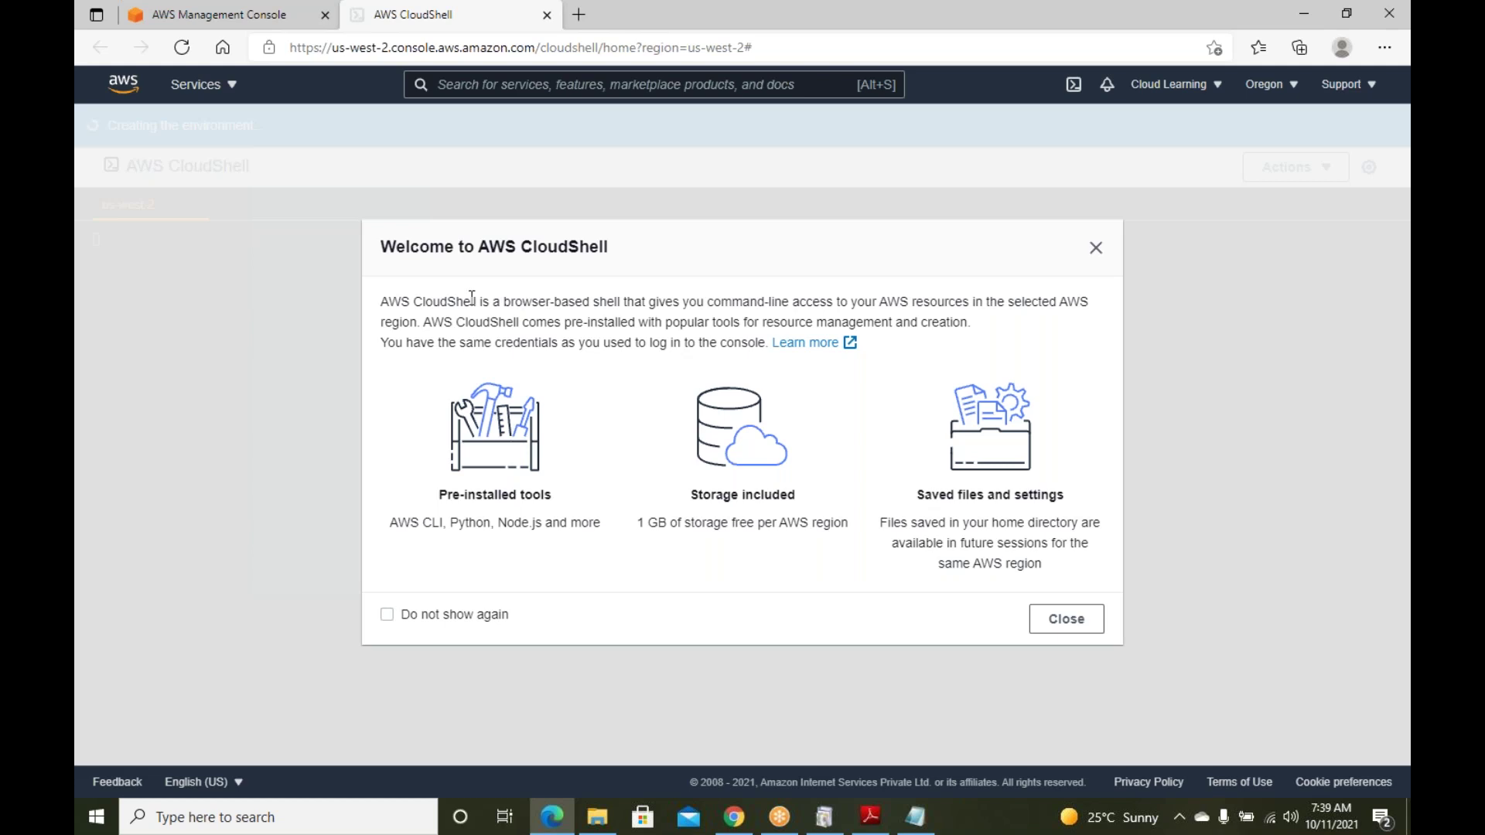
# Close the CloudShell welcome dialog and return to the notes at the start of Command Line
pyautogui.click(1096, 247)
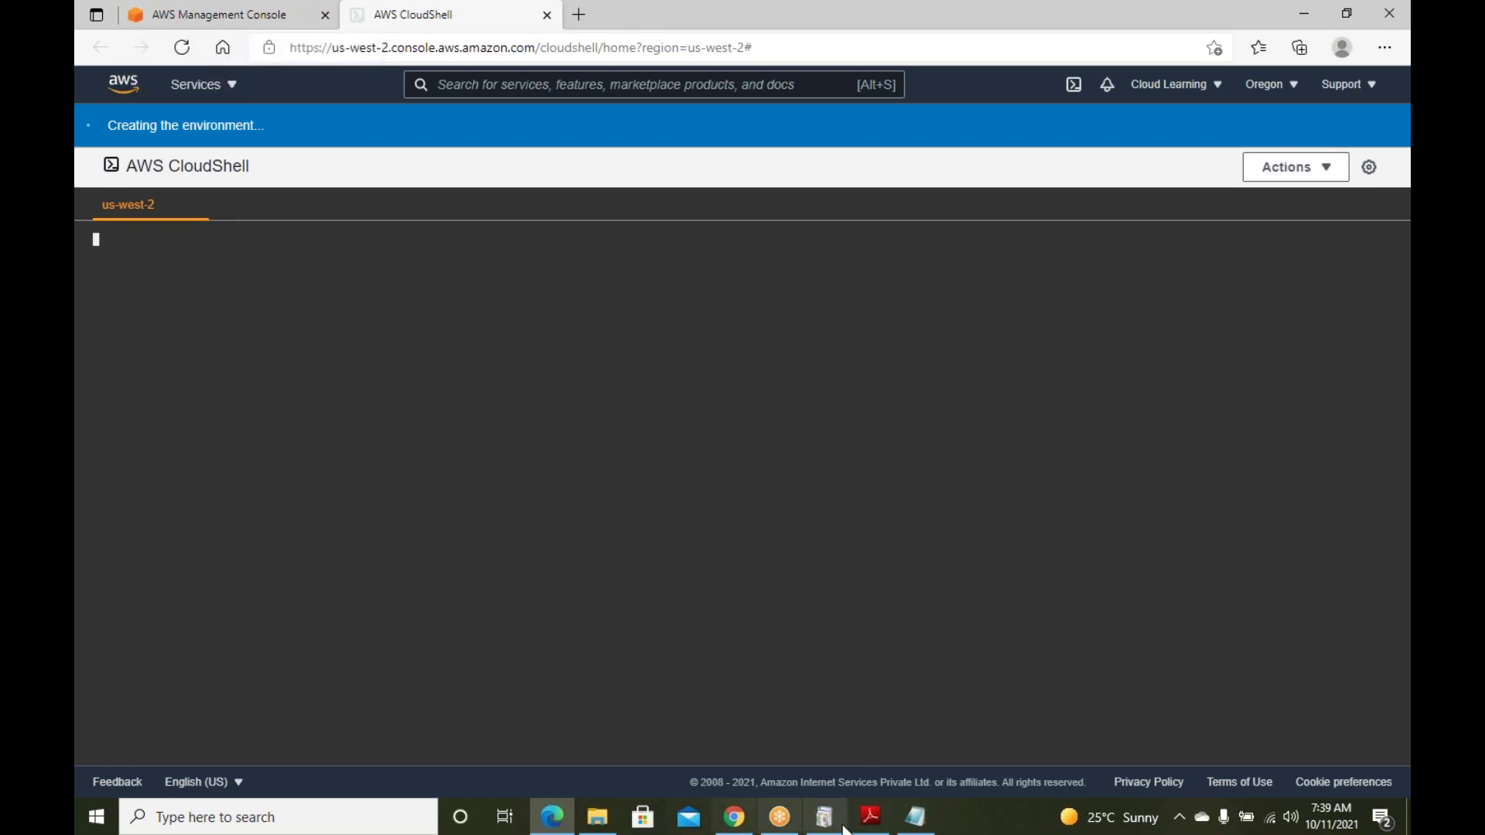
pyautogui.click(915, 817)
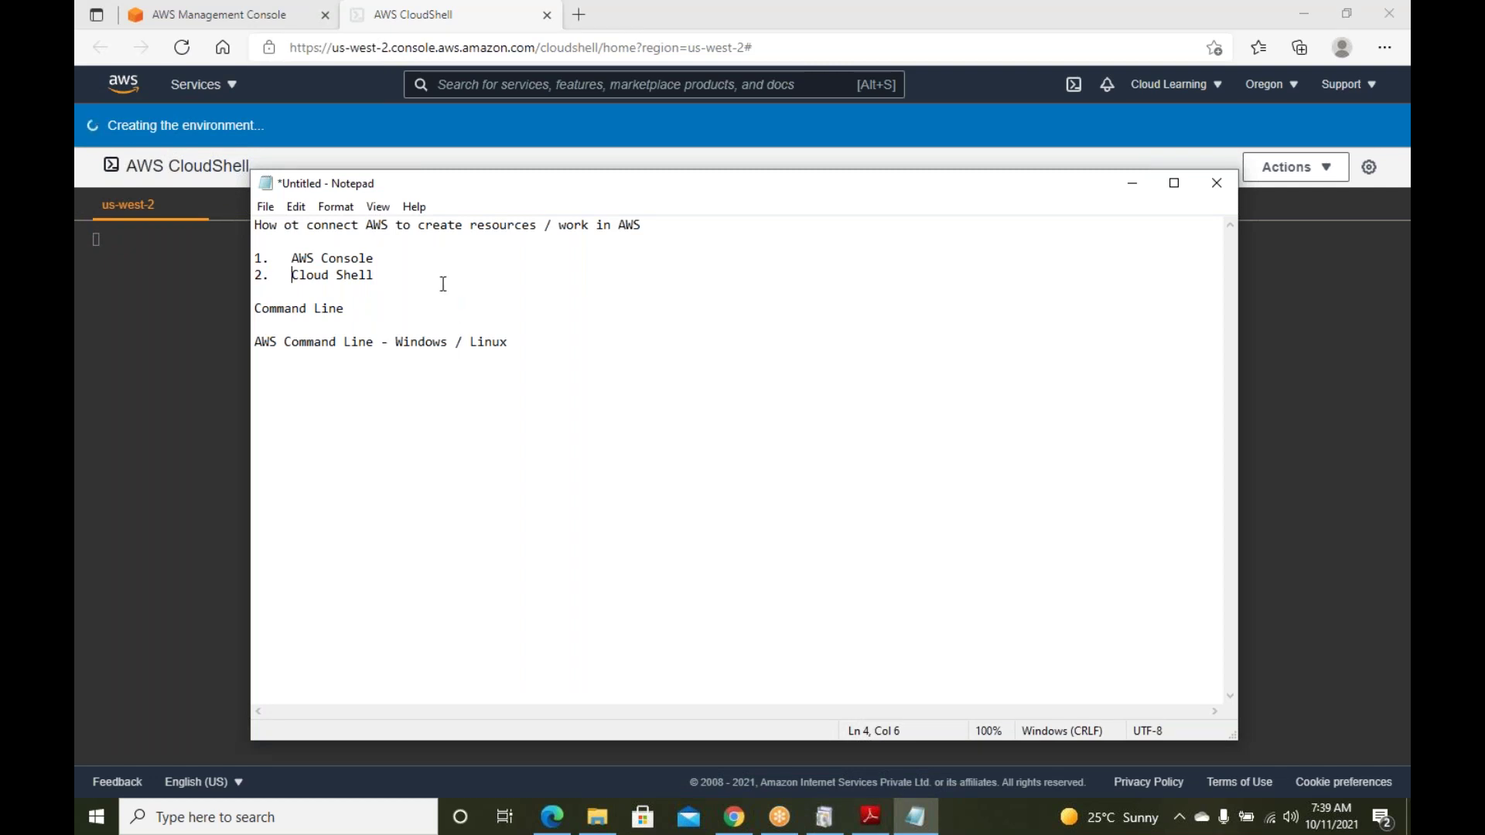
pyautogui.click(396, 308)
pyautogui.press('Home')
# Number Command Line as item '3.' and remove the blank line above it
pyautogui.write('3.')
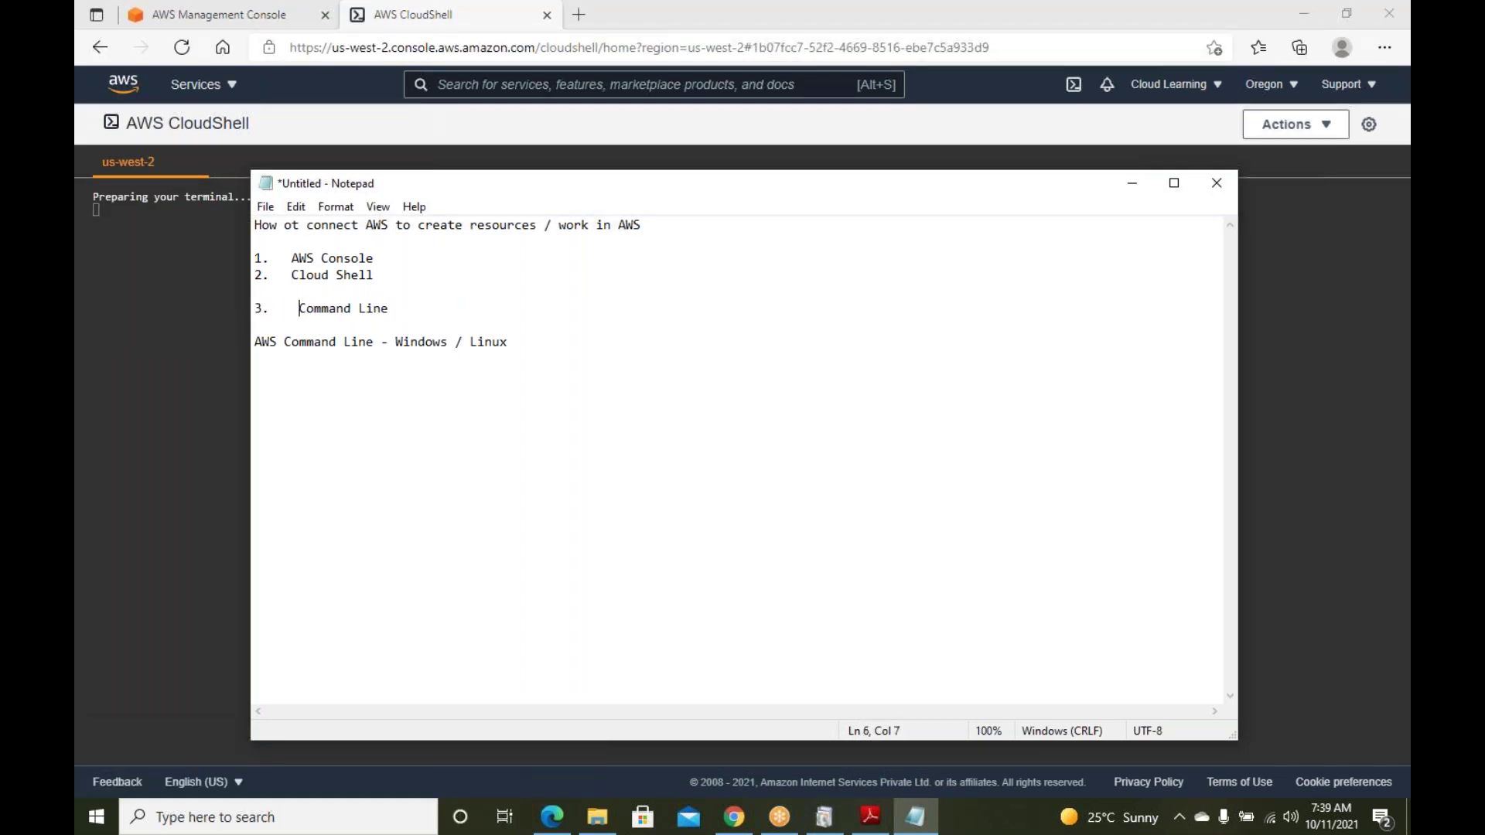
pyautogui.press('BackSpace')
pyautogui.press('Home')
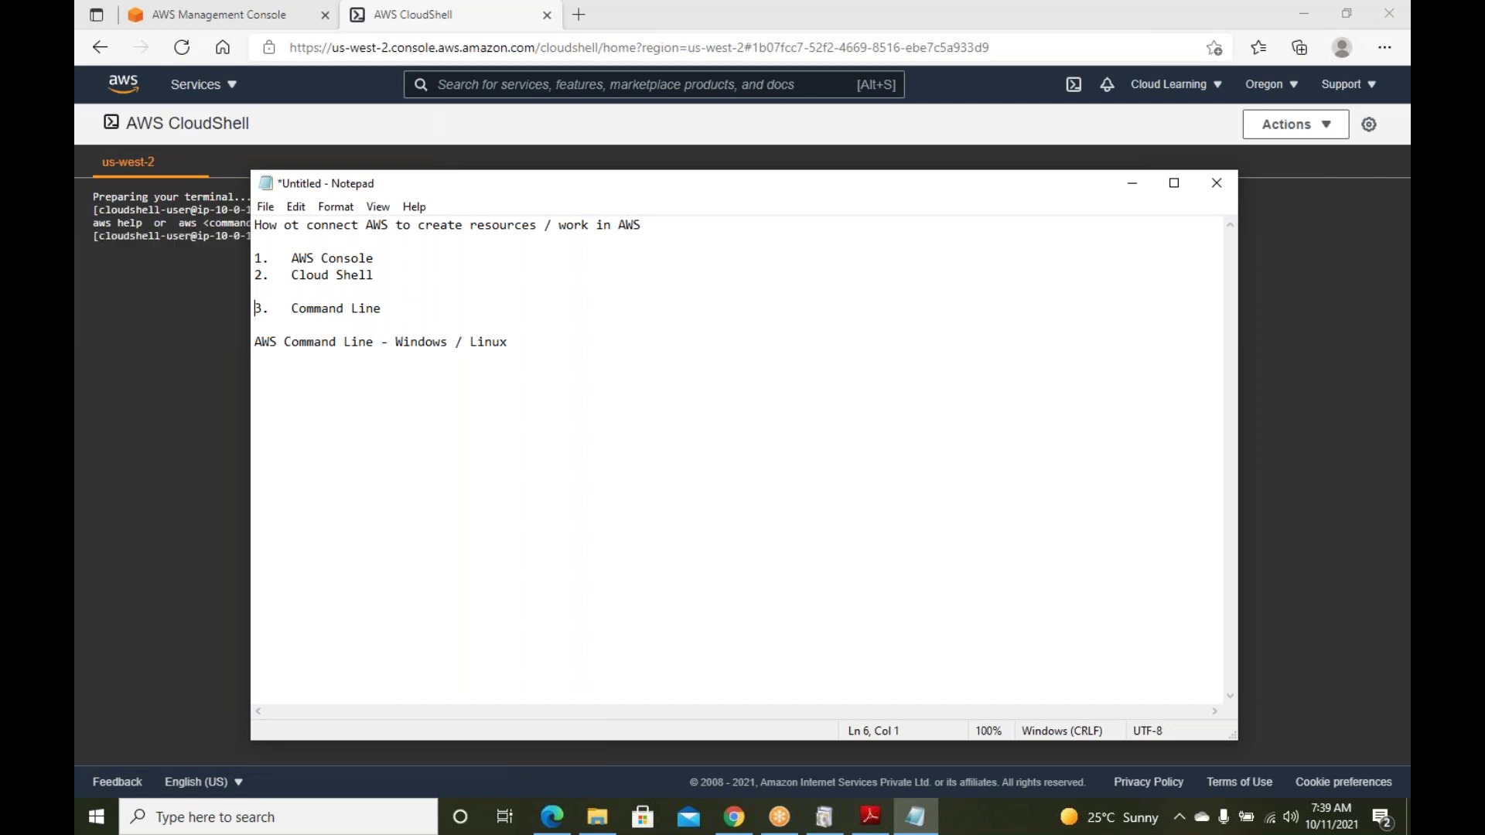
pyautogui.press('BackSpace')
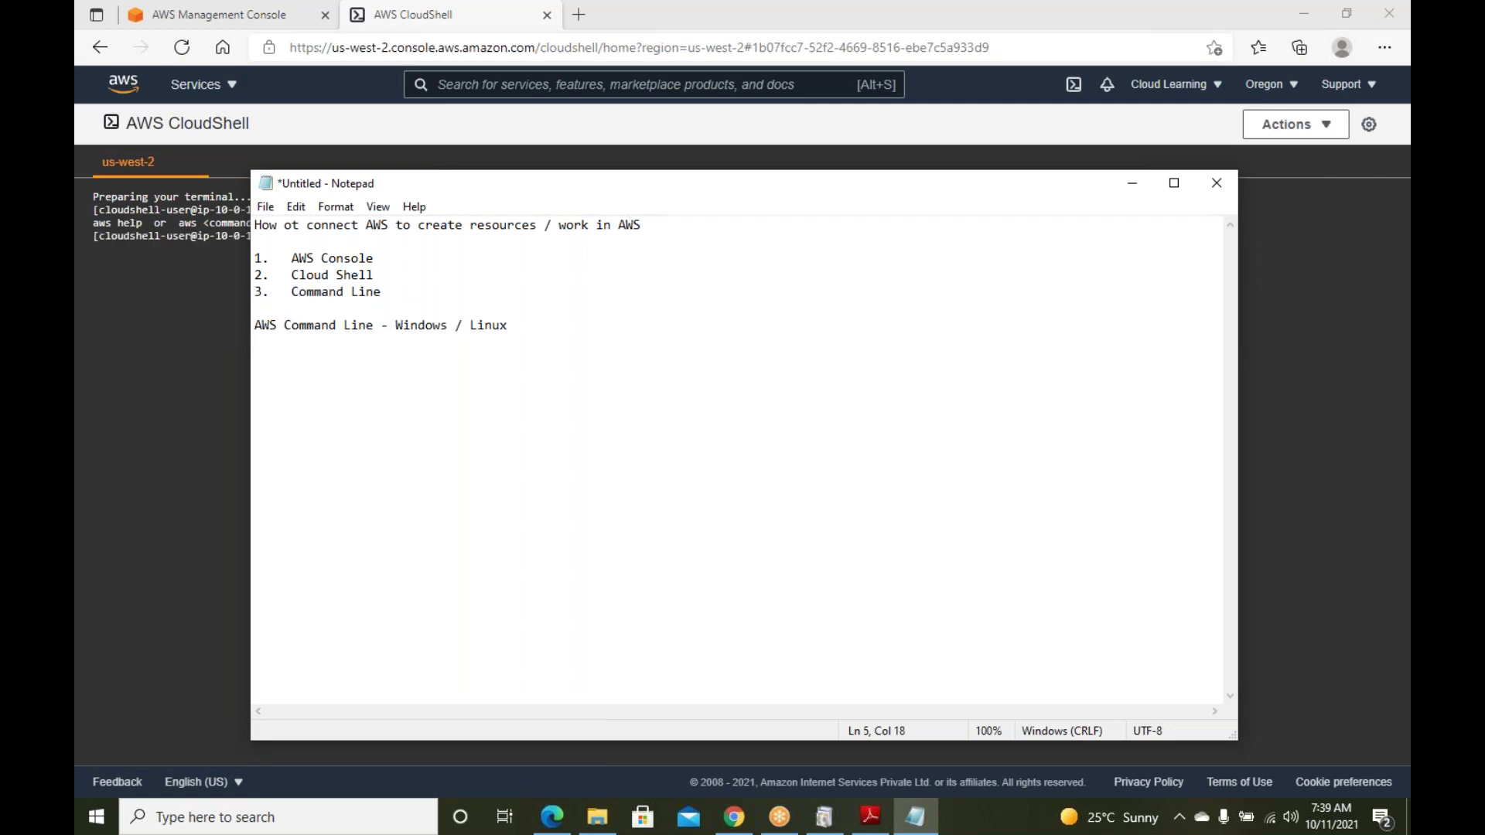
# Make item 3 'AWS Command Line' with a note to download software for Windows and Linux
pyautogui.click(291, 291)
pyautogui.write('AWS')
pyautogui.click(411, 292)
pyautogui.write('- You need to download software and then you can ')
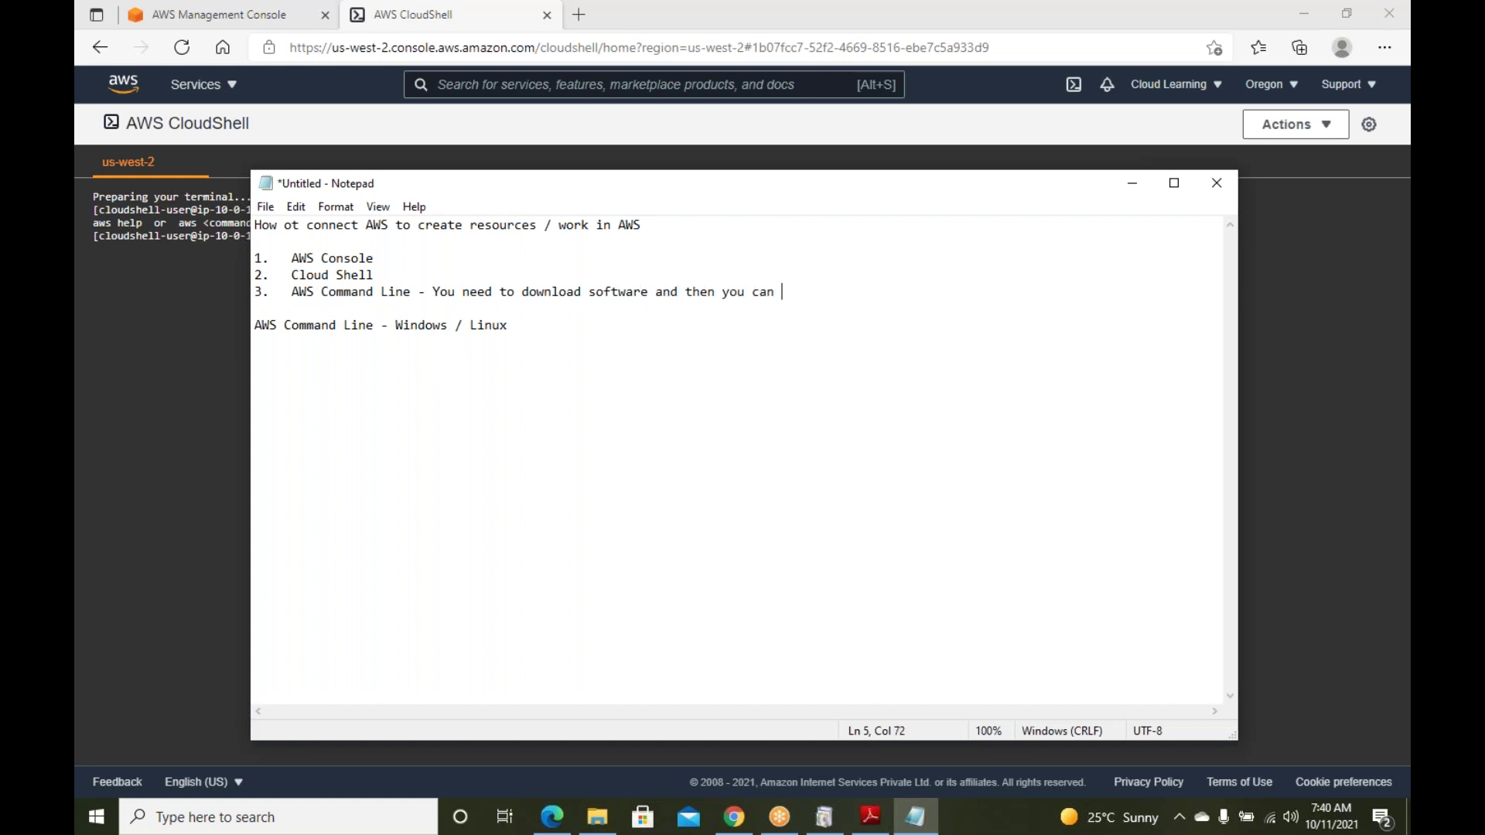
pyautogui.write('work.')
pyautogui.click(656, 293)
pyautogui.write('for Windows and ')
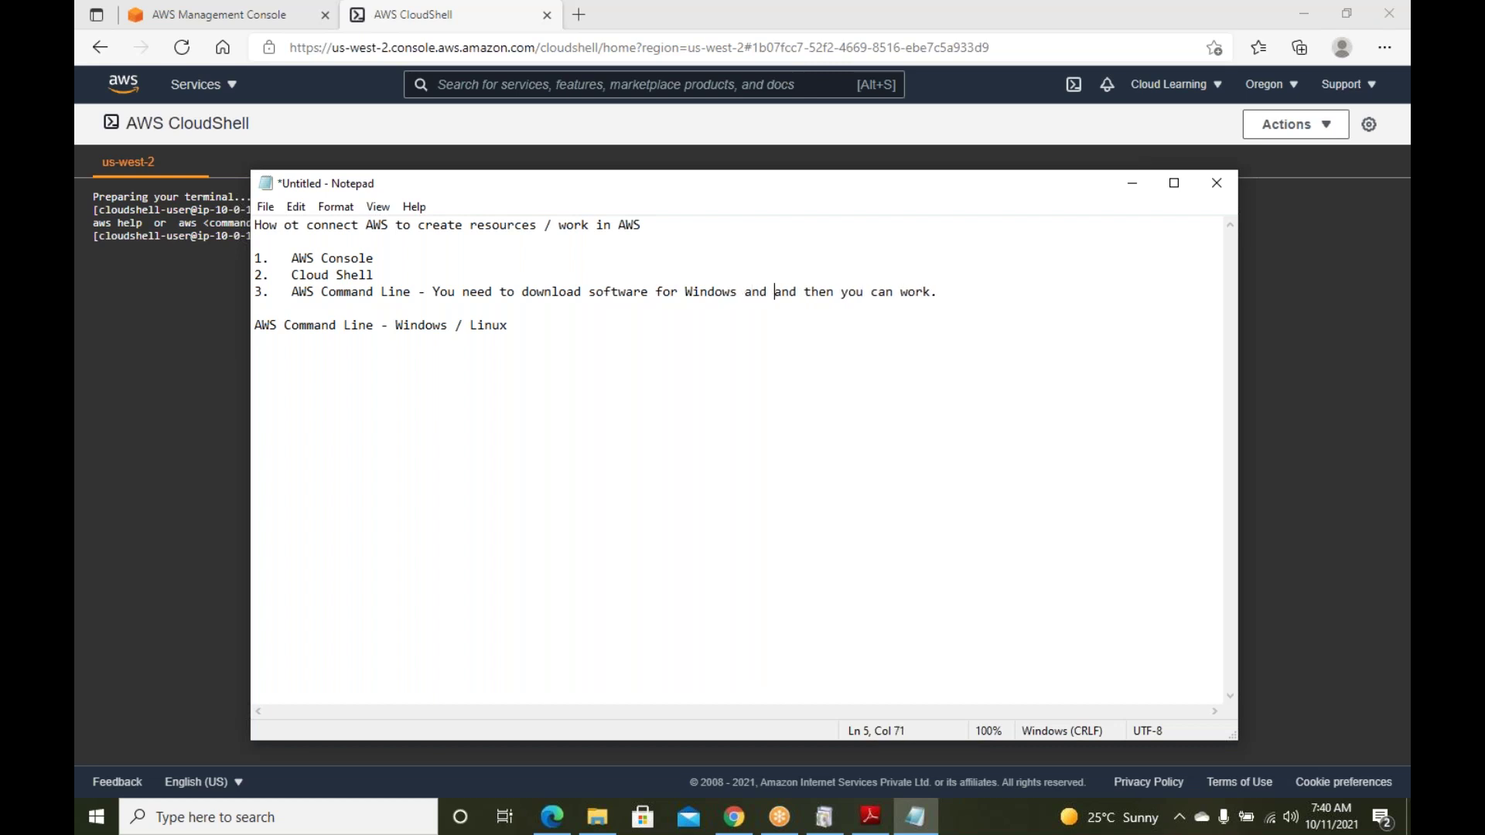
pyautogui.write('Linux')
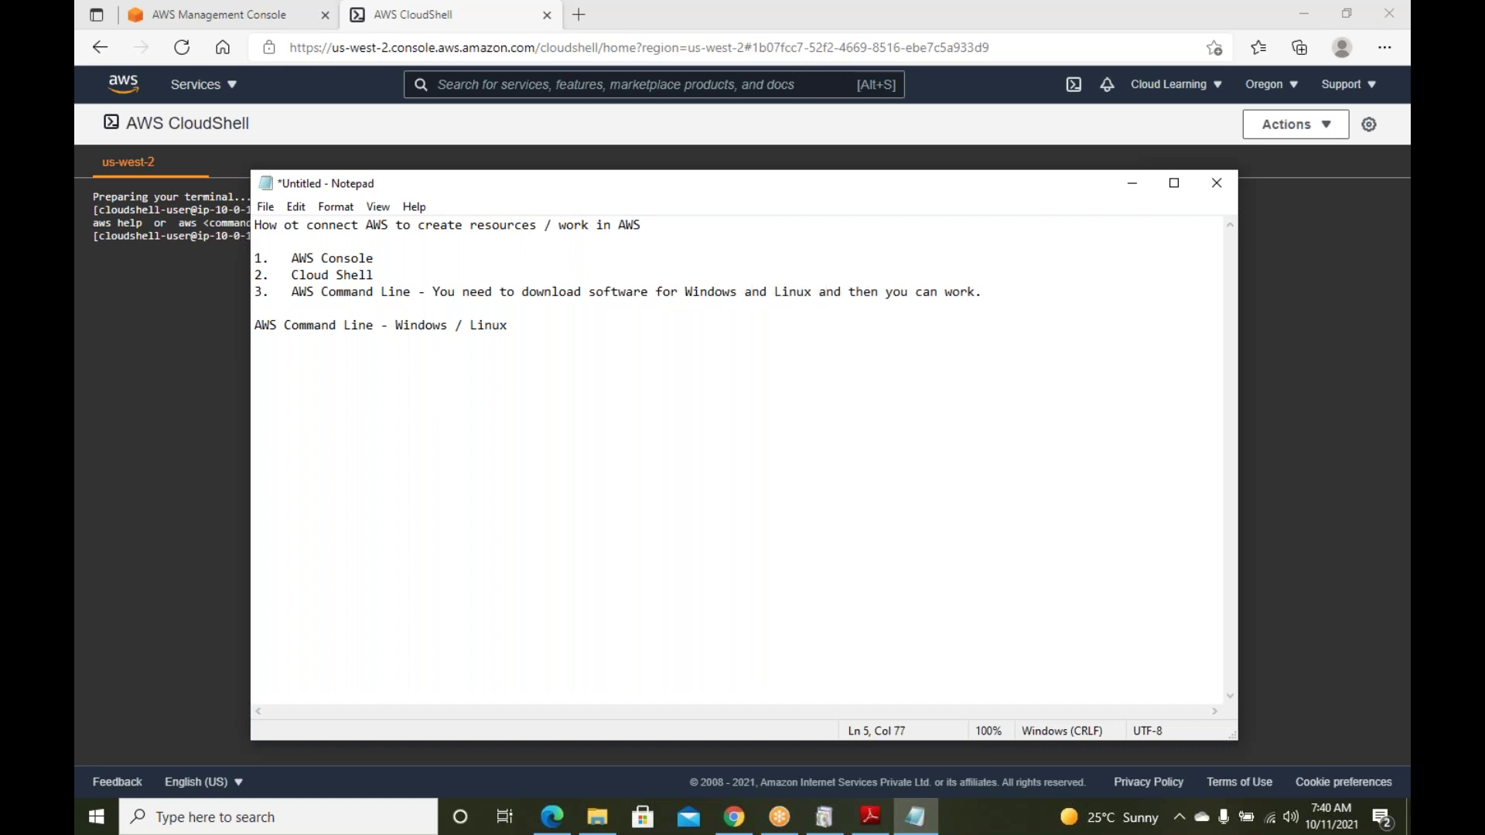
pyautogui.click(166, 313)
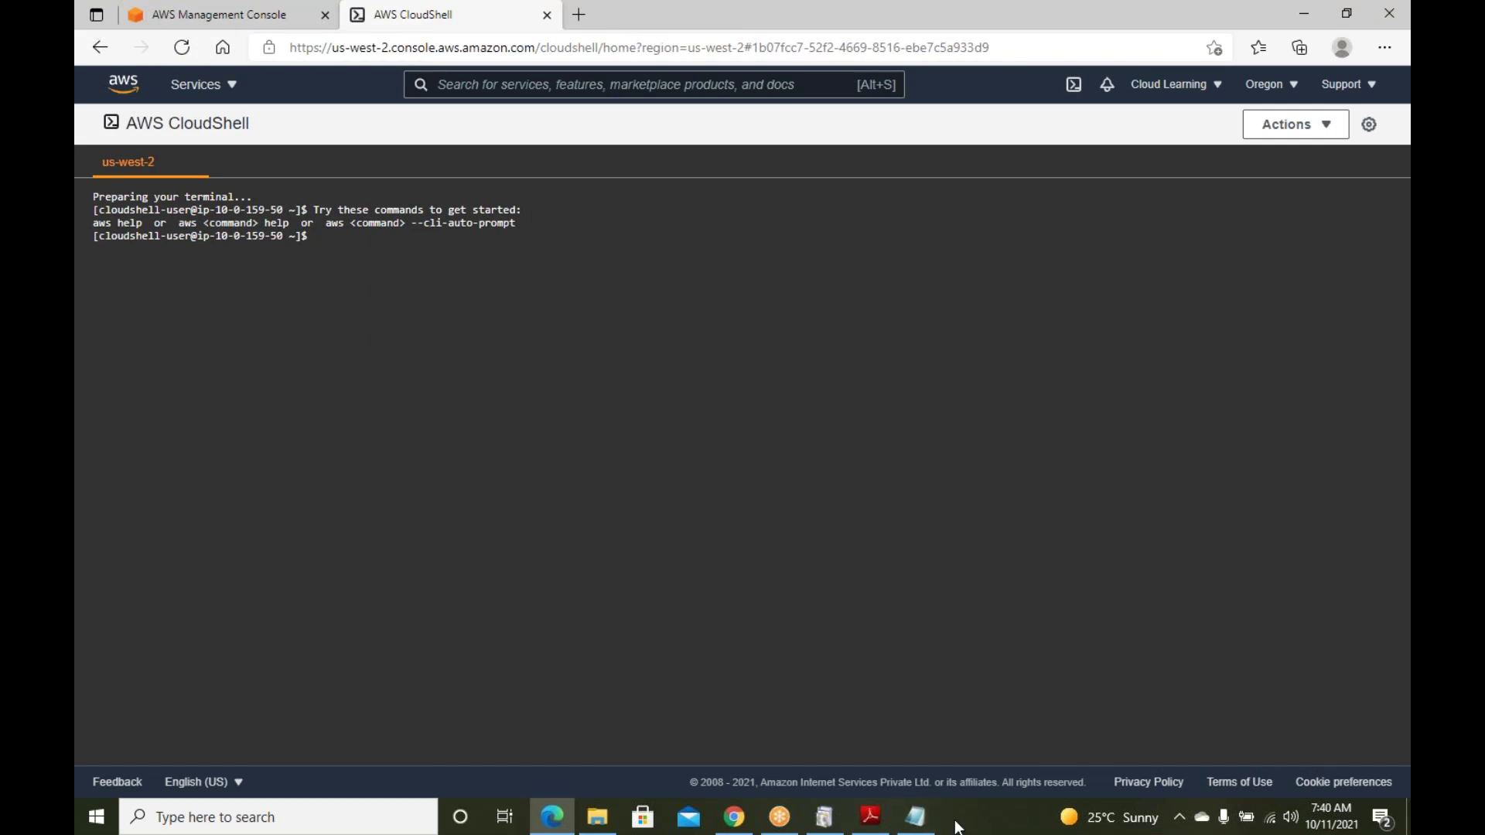
# Add '4. API' as the fourth item and delete the leftover 'AWS Command Line - Windows / Linux' line
pyautogui.click(916, 817)
pyautogui.click(861, 394)
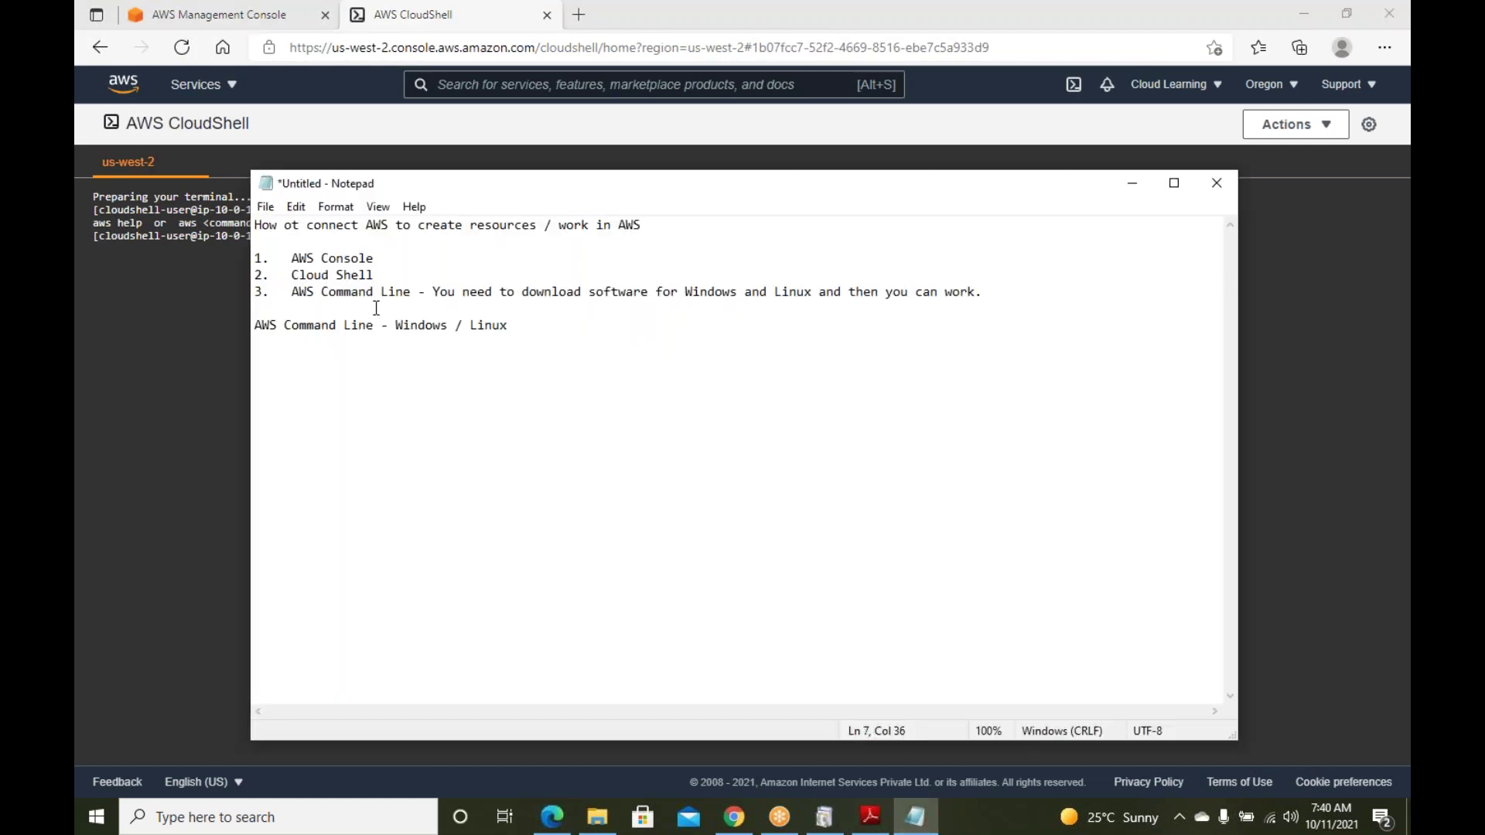
pyautogui.moveTo(431, 293); pyautogui.dragTo(317, 257)
pyautogui.click(385, 271)
pyautogui.click(387, 253)
pyautogui.click(1009, 286)
pyautogui.press('Return')
pyautogui.write('4. ')
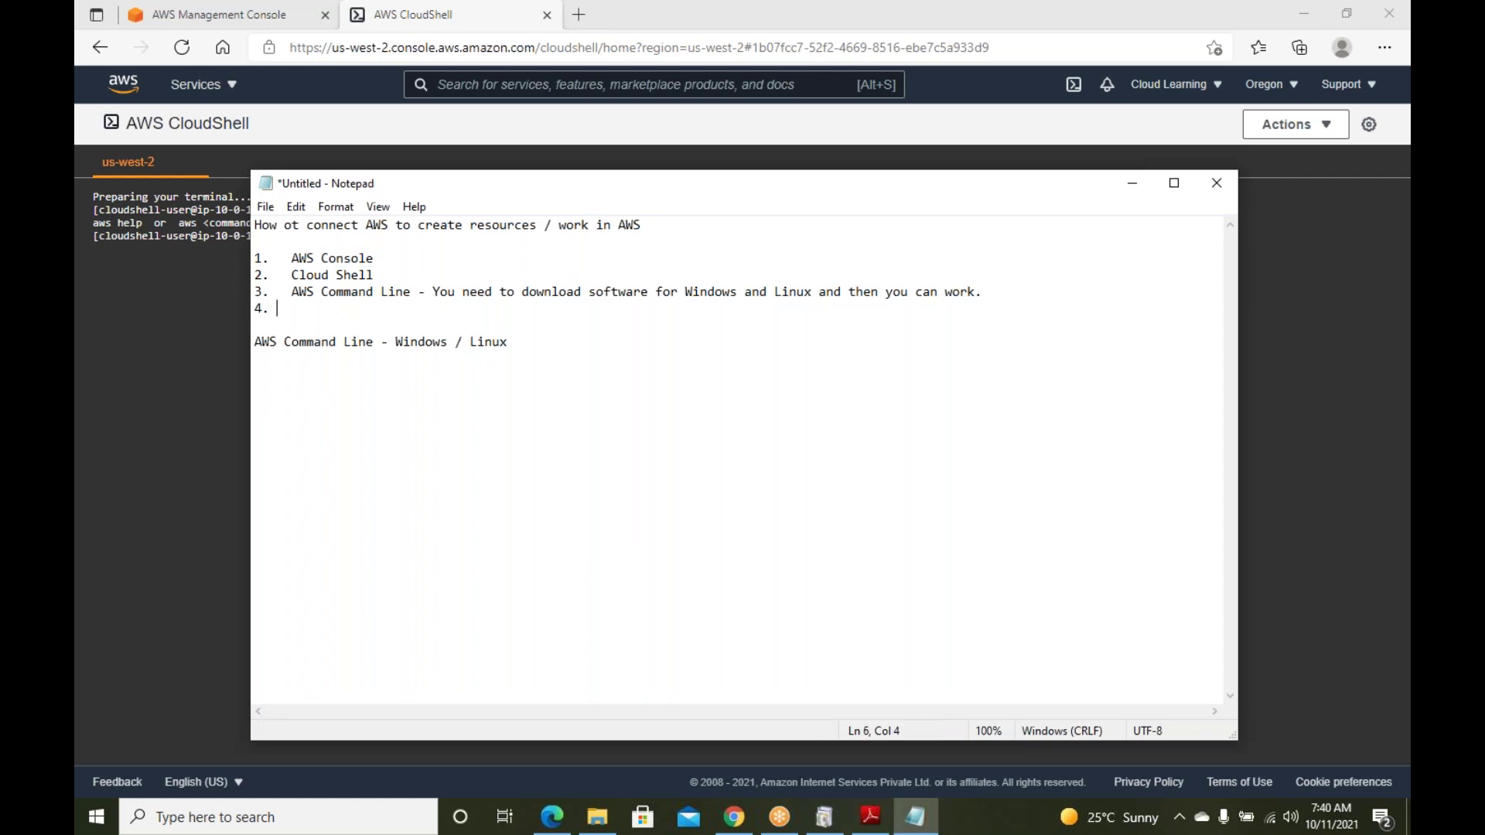
pyautogui.write('  API')
pyautogui.moveTo(530, 341); pyautogui.dragTo(125, 355)
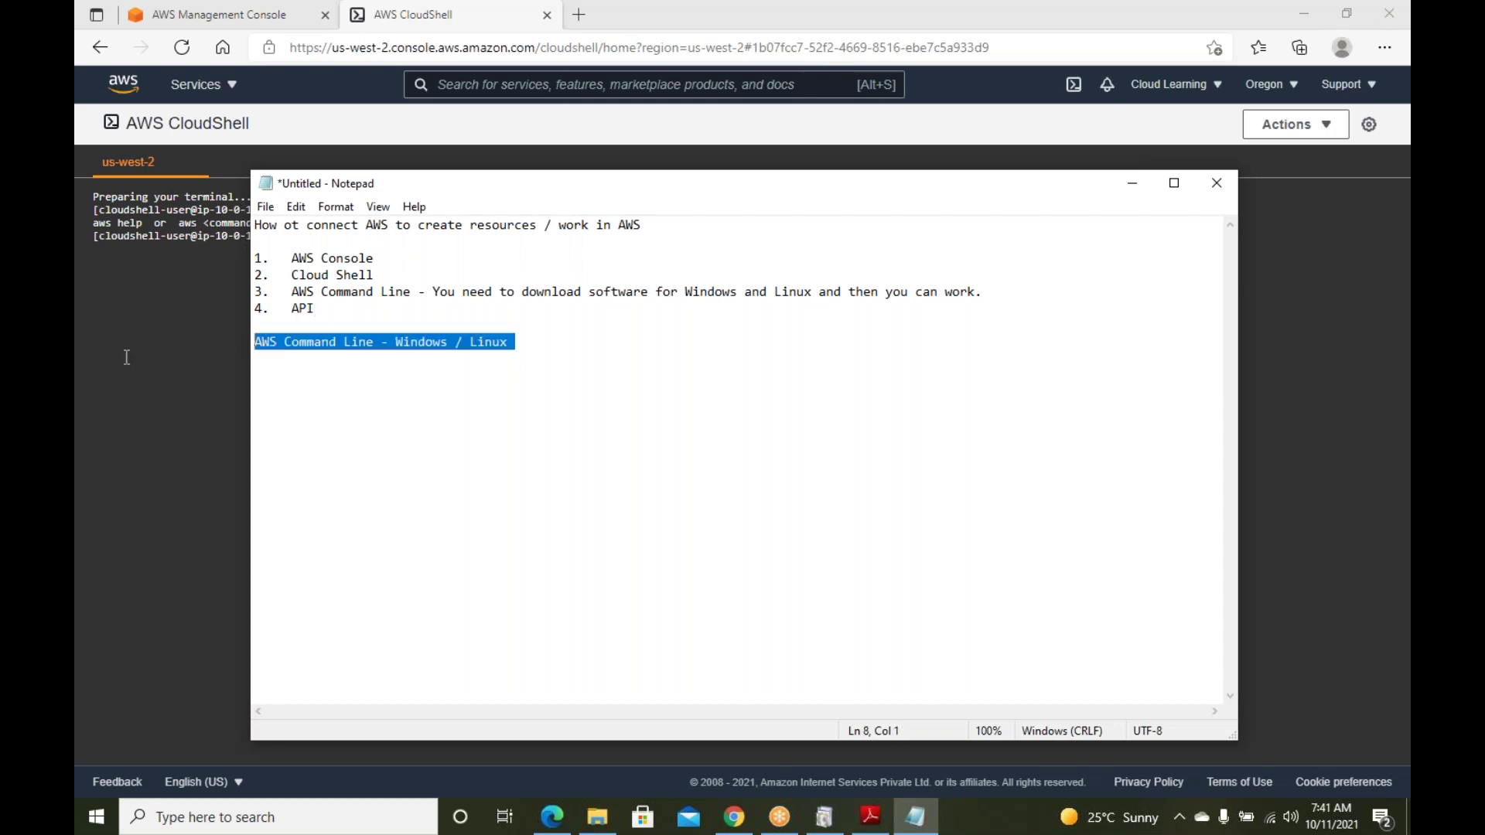
pyautogui.press('BackSpace')
pyautogui.press('BackSpace')
pyautogui.press('BackSpace')
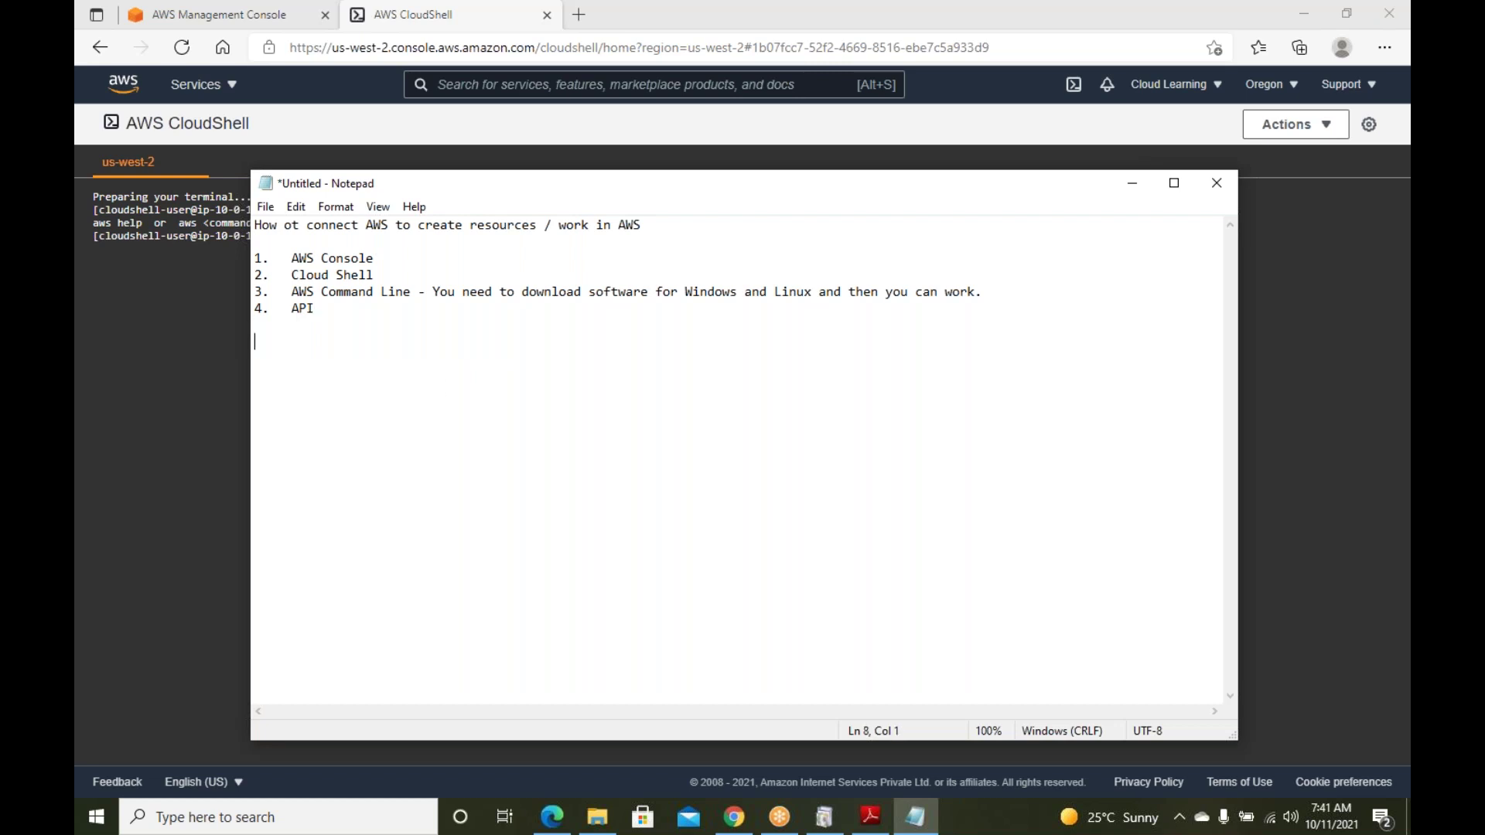
# Correct 'ot' to 'to' in the heading and review the list items by highlighting them
pyautogui.click(300, 225)
pyautogui.press('BackSpace')
pyautogui.press('BackSpace')
pyautogui.write('to')
pyautogui.moveTo(375, 258); pyautogui.dragTo(354, 295)
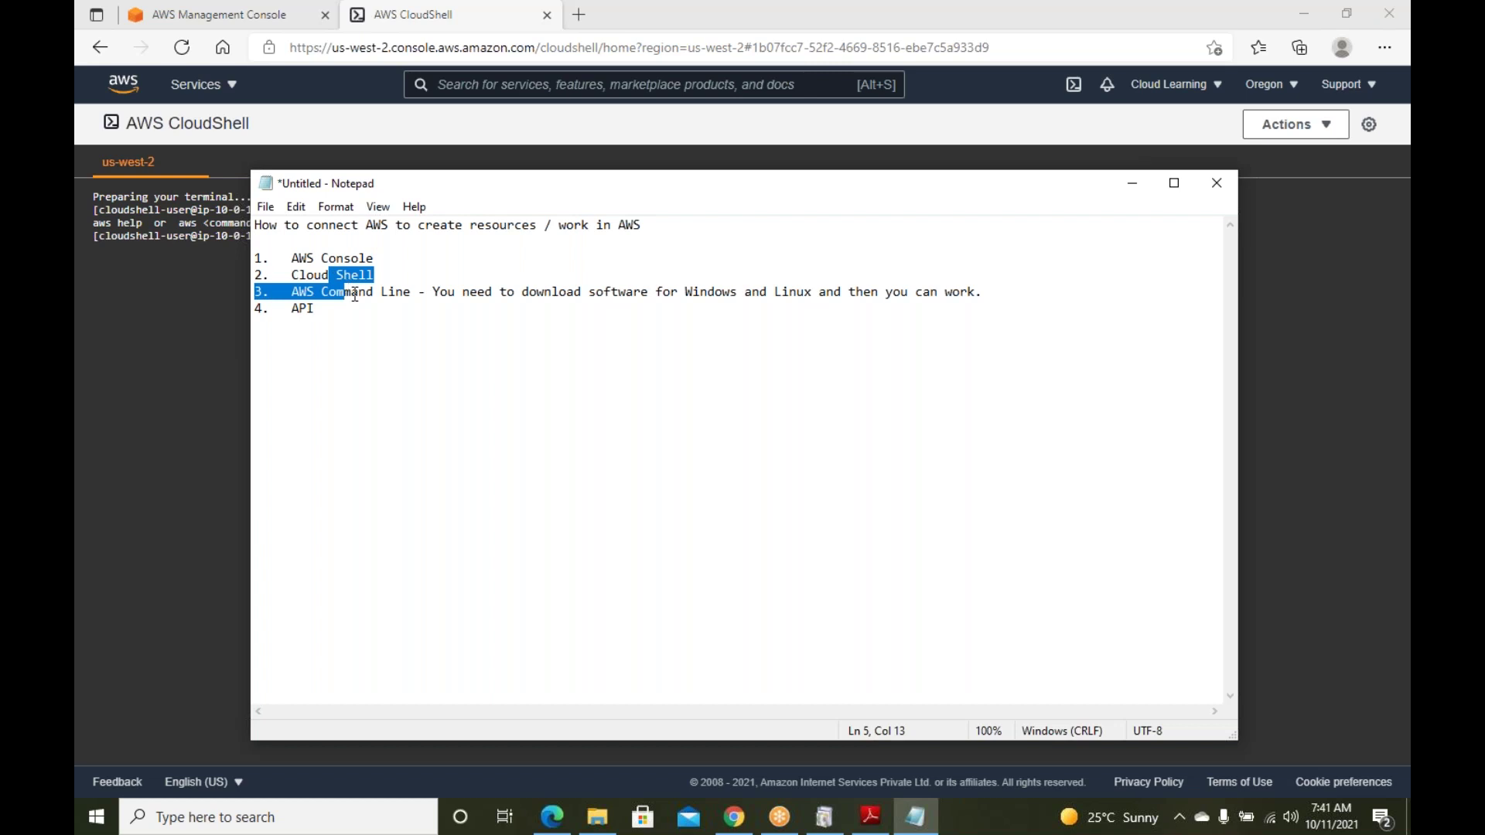
pyautogui.click(554, 420)
pyautogui.moveTo(374, 258); pyautogui.dragTo(284, 260)
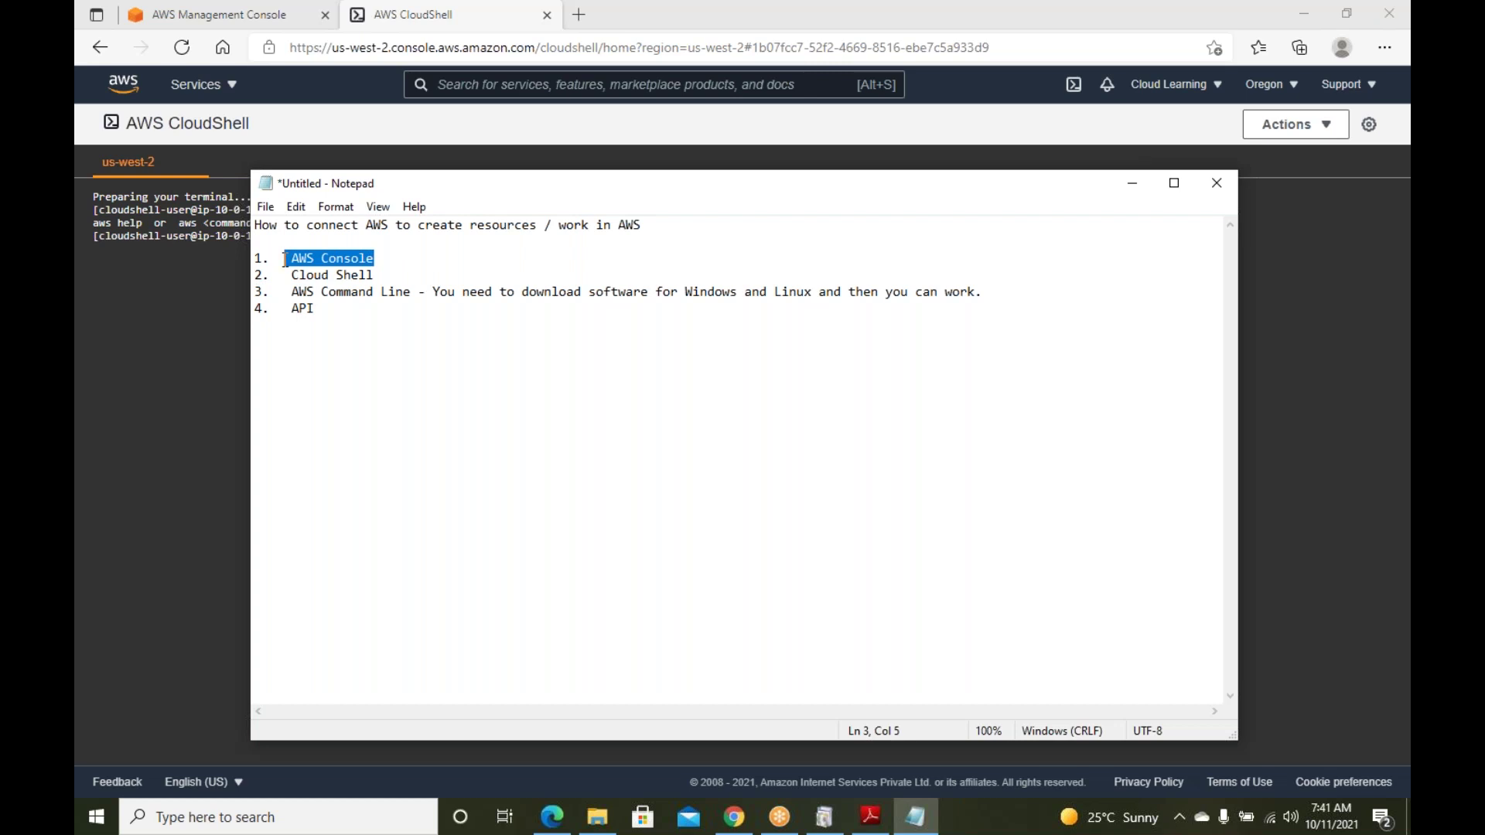
pyautogui.moveTo(377, 276); pyautogui.dragTo(301, 278)
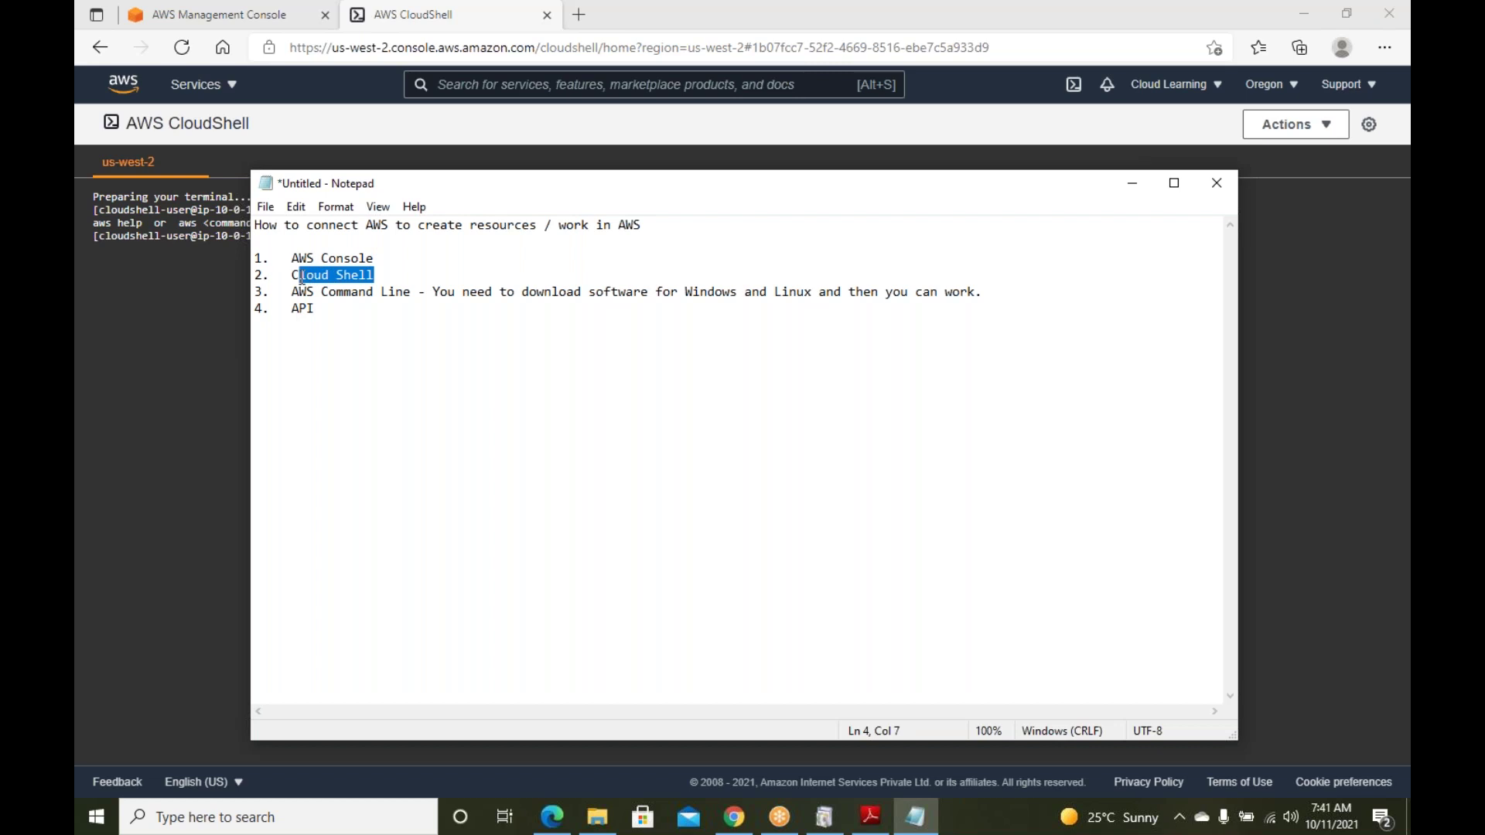
pyautogui.moveTo(301, 278); pyautogui.dragTo(255, 251)
pyautogui.moveTo(375, 276); pyautogui.dragTo(292, 277)
pyautogui.moveTo(376, 257); pyautogui.dragTo(332, 258)
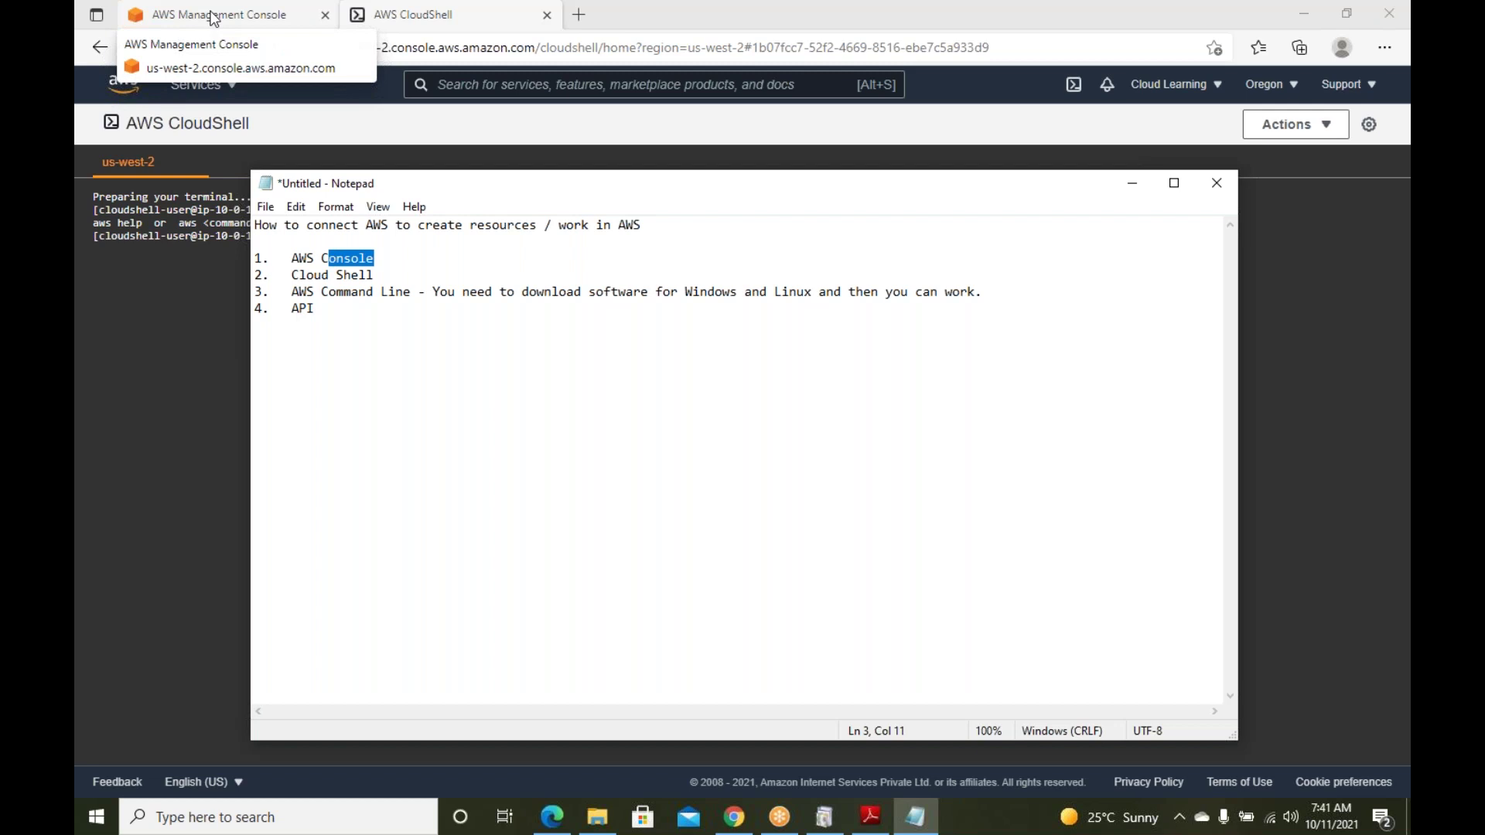
pyautogui.moveTo(377, 276); pyautogui.dragTo(306, 259)
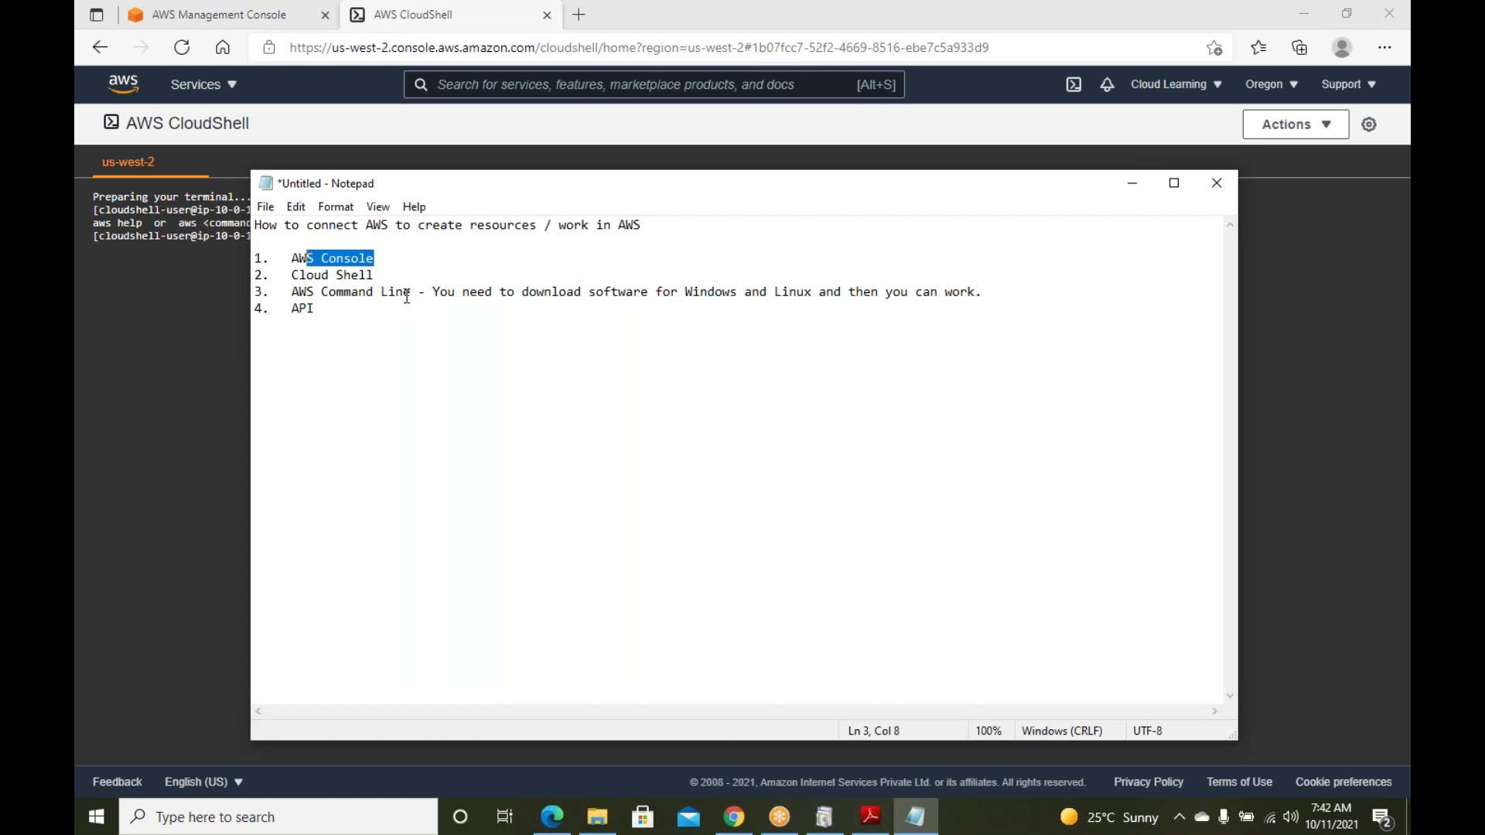
pyautogui.moveTo(313, 293); pyautogui.dragTo(470, 288)
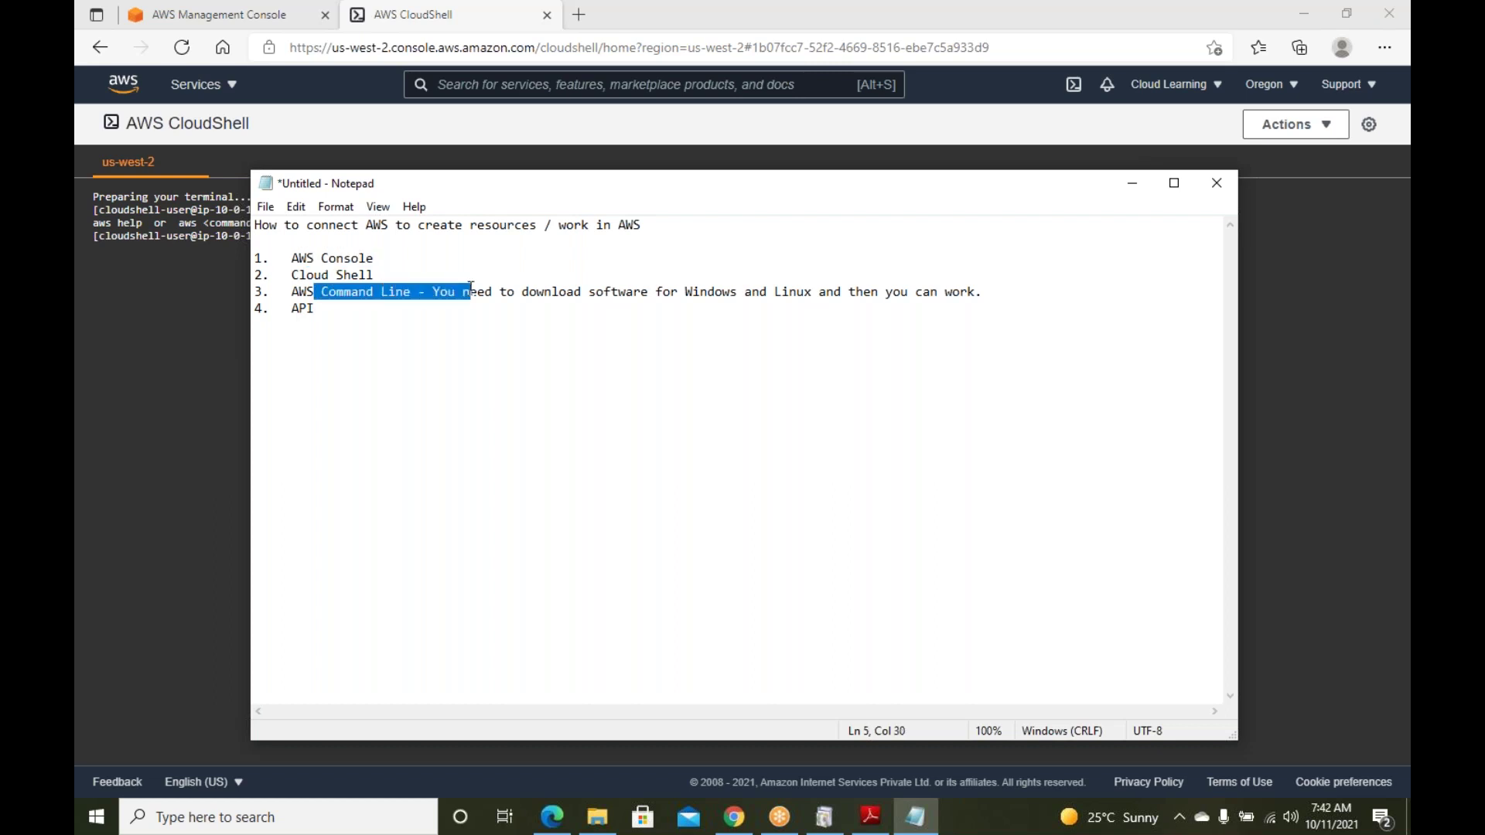
# Append '- Access Key and Secret Key' to item 3 and save with Ctrl+S
pyautogui.click(1021, 298)
pyautogui.write('- ')
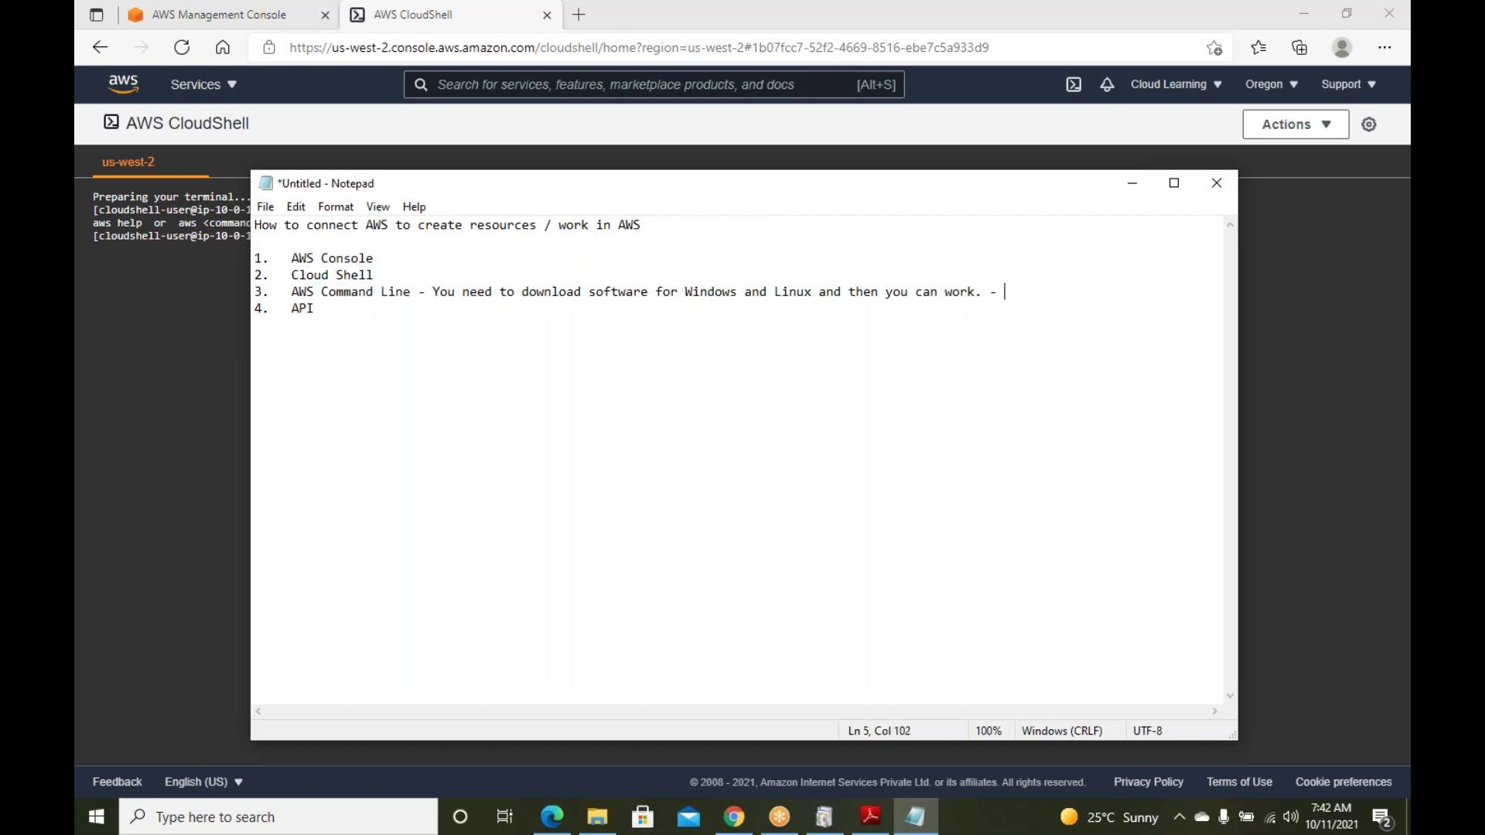
pyautogui.write('Access Key and Secret Key')
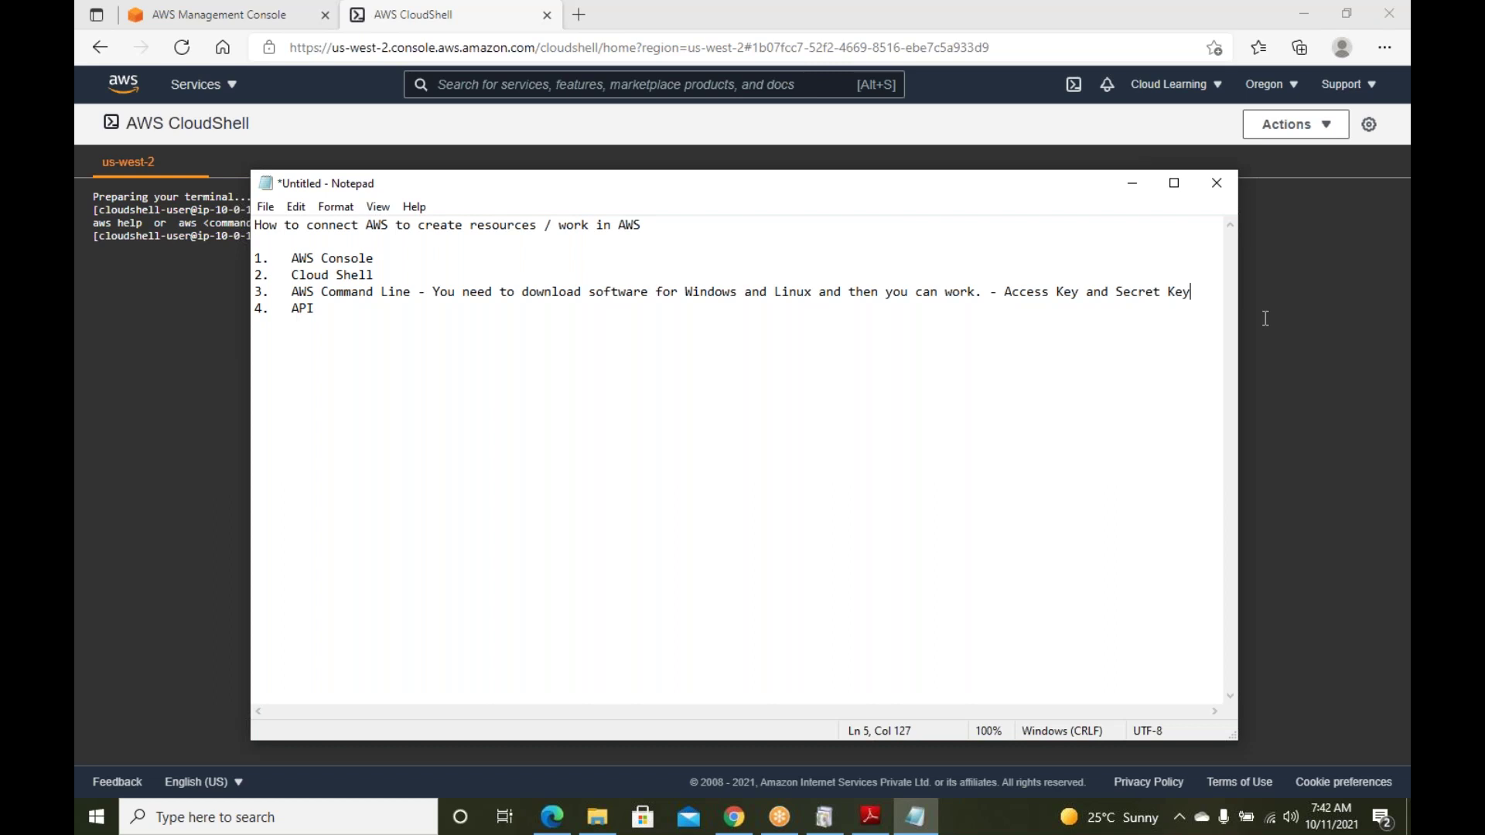
pyautogui.hotkey('ctrl', 's')
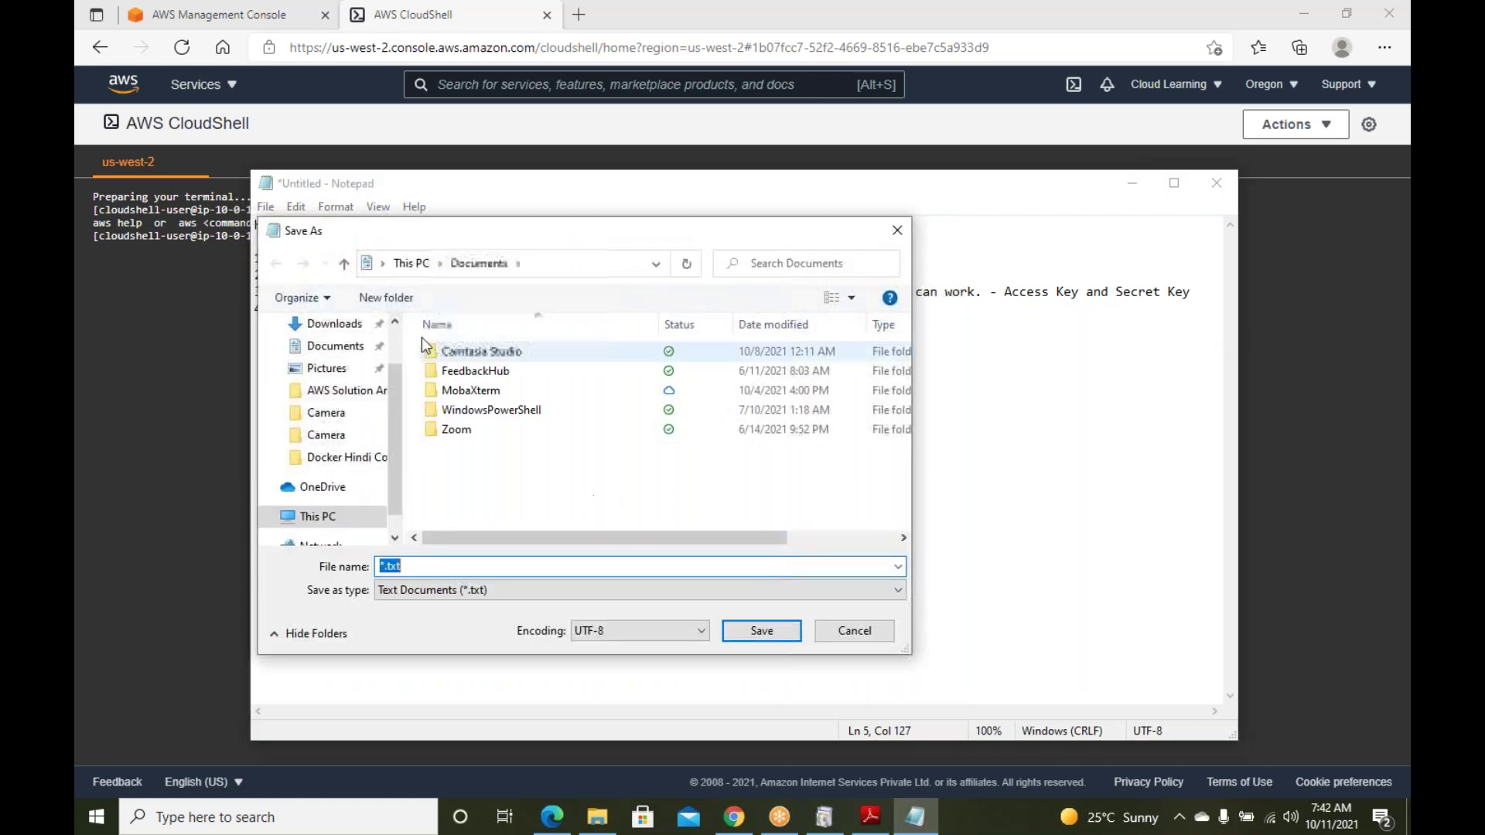
# In Save As, browse via This PC and the I: drive to the Own (E:) drive
pyautogui.scroll(1, 344, 391)
pyautogui.click(354, 451)
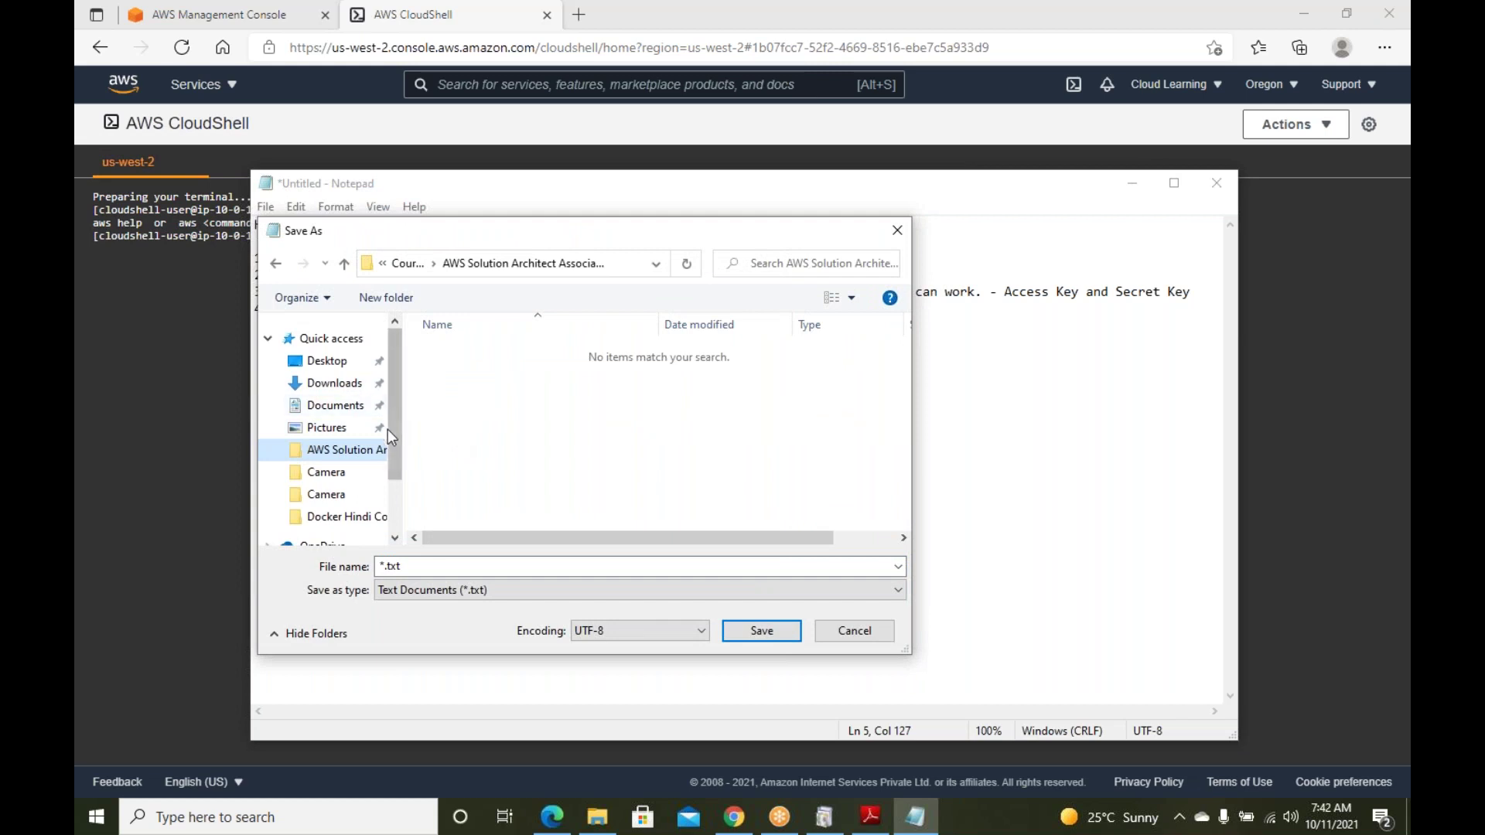
pyautogui.moveTo(396, 445); pyautogui.dragTo(392, 503)
pyautogui.scroll(2, 392, 503)
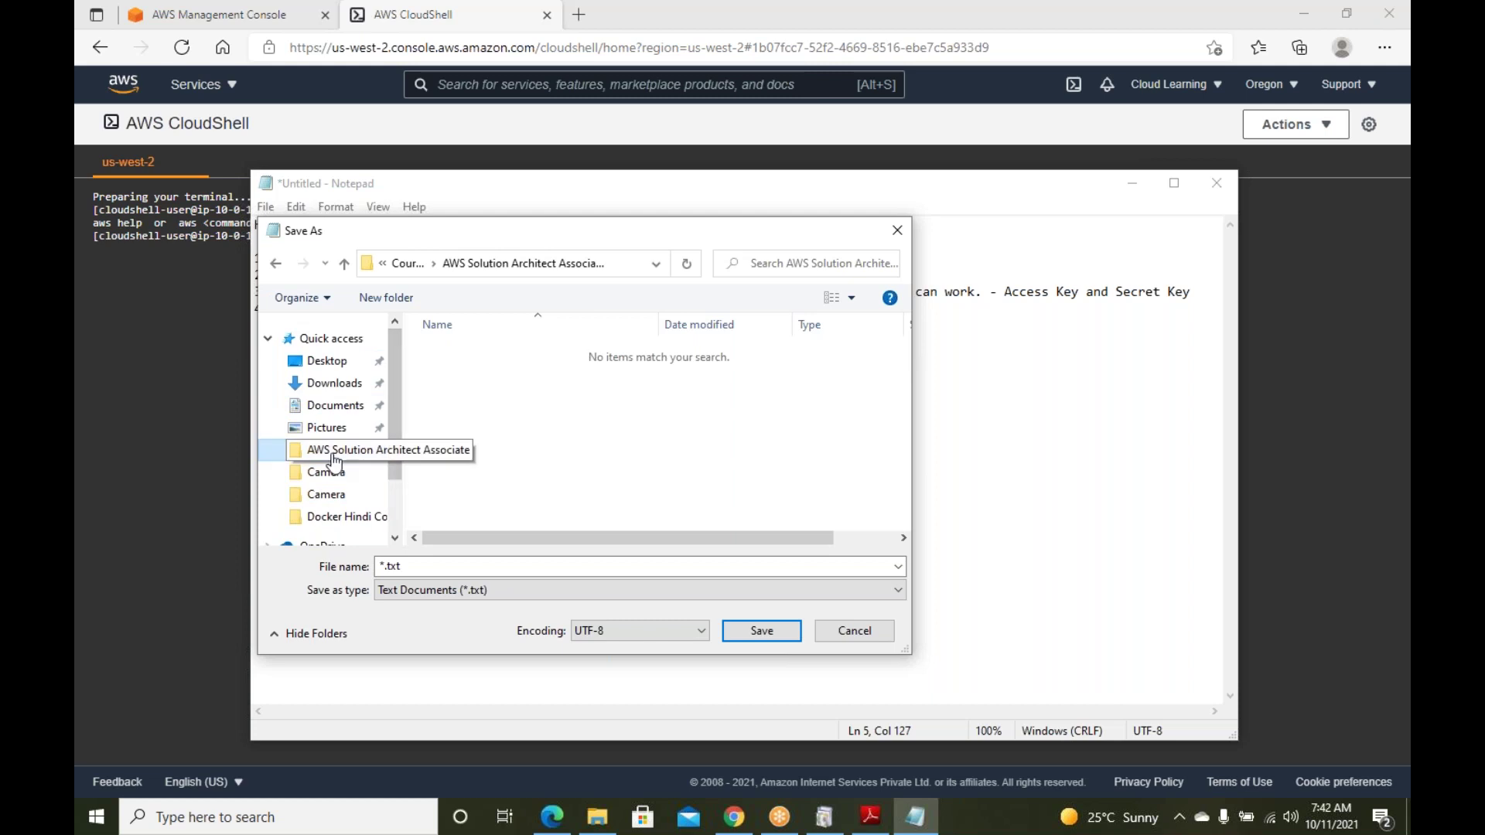
pyautogui.scroll(-2, 340, 487)
pyautogui.click(351, 507)
pyautogui.scroll(-6, 546, 443)
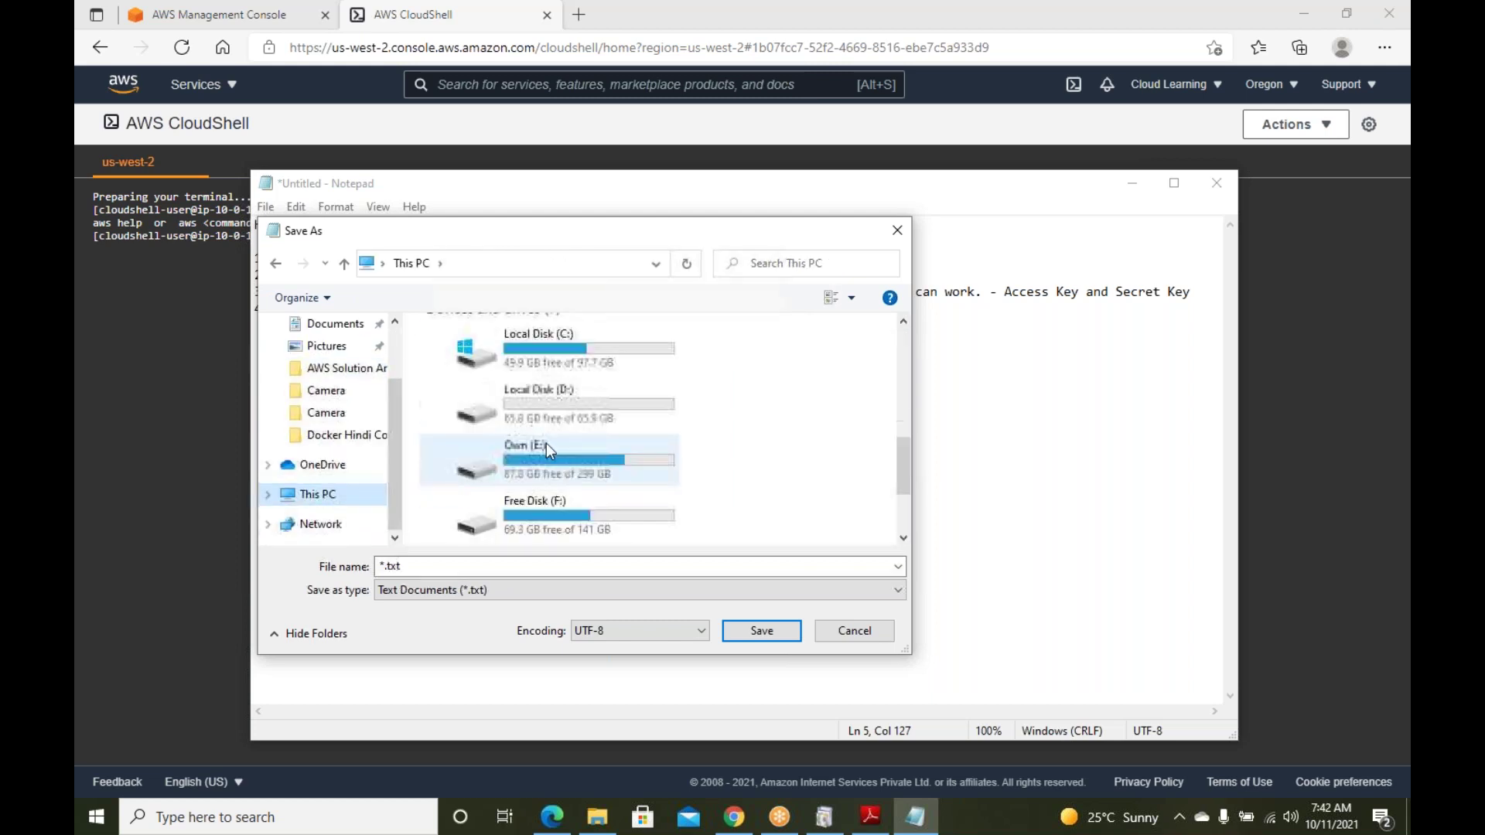
pyautogui.scroll(4, 546, 453)
pyautogui.scroll(-3, 546, 462)
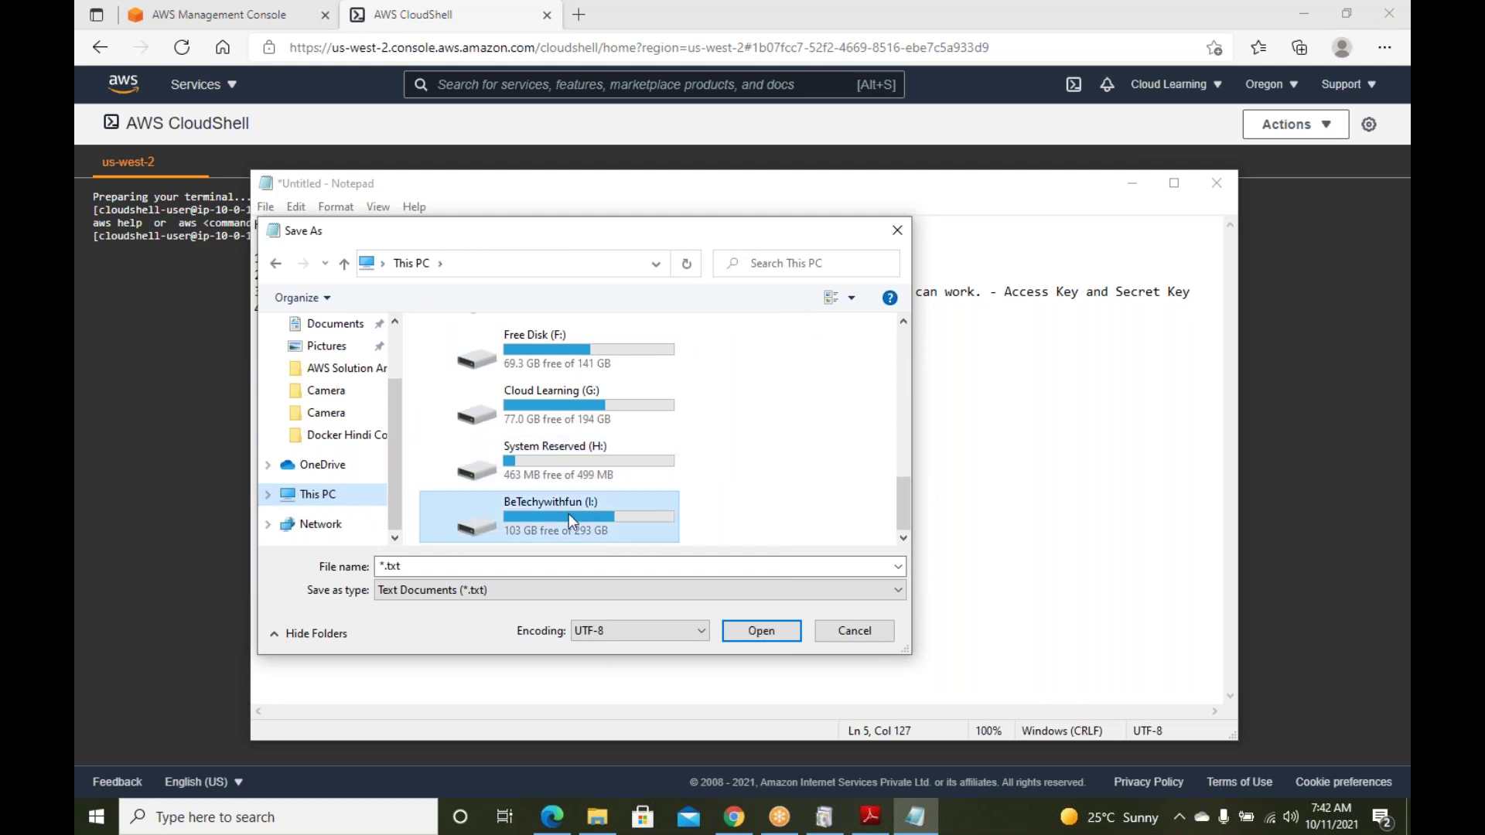
pyautogui.doubleClick(566, 513)
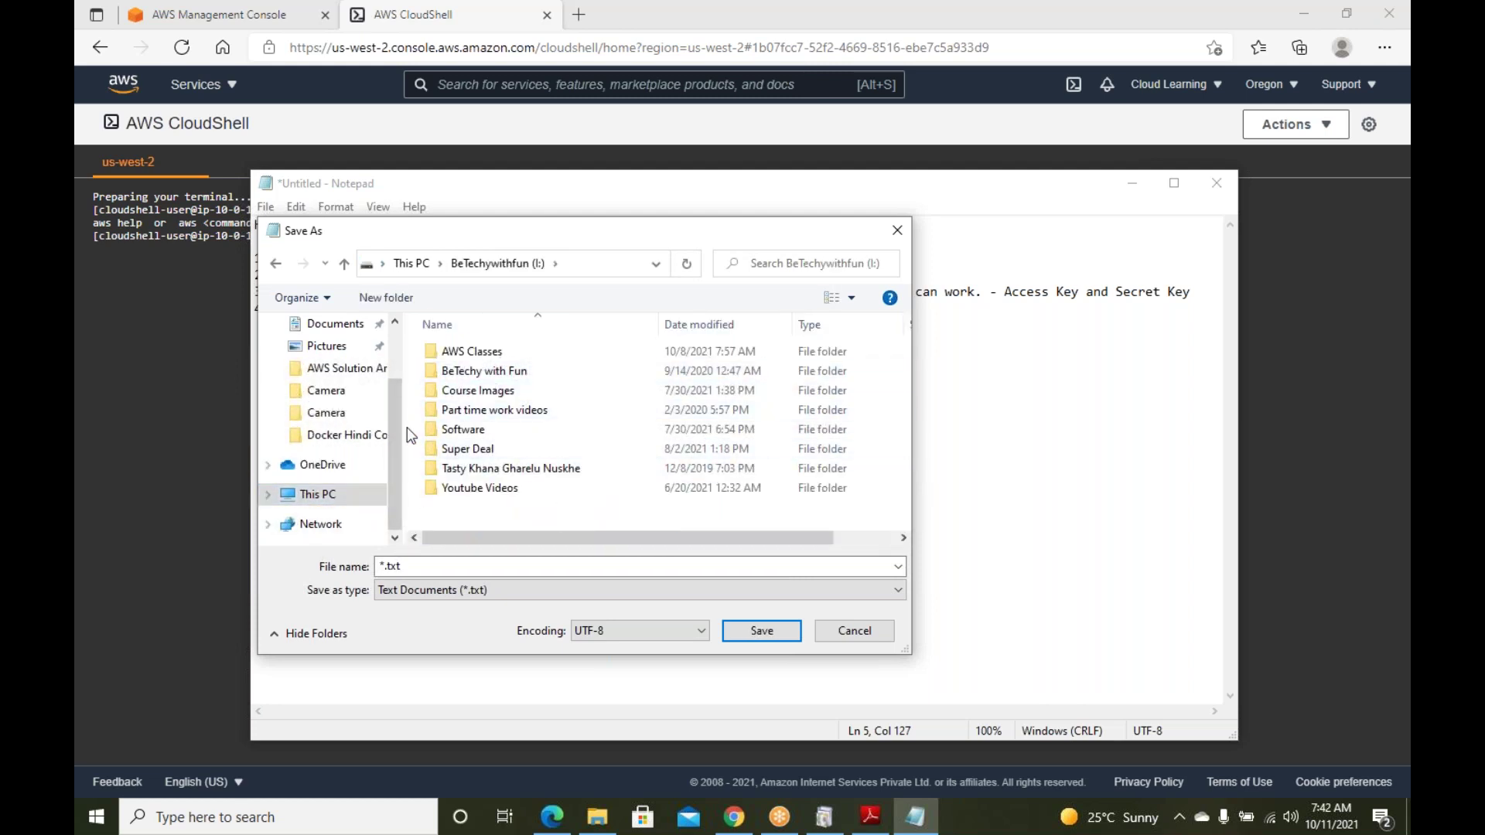
pyautogui.click(417, 266)
pyautogui.scroll(-5, 487, 480)
pyautogui.doubleClick(542, 443)
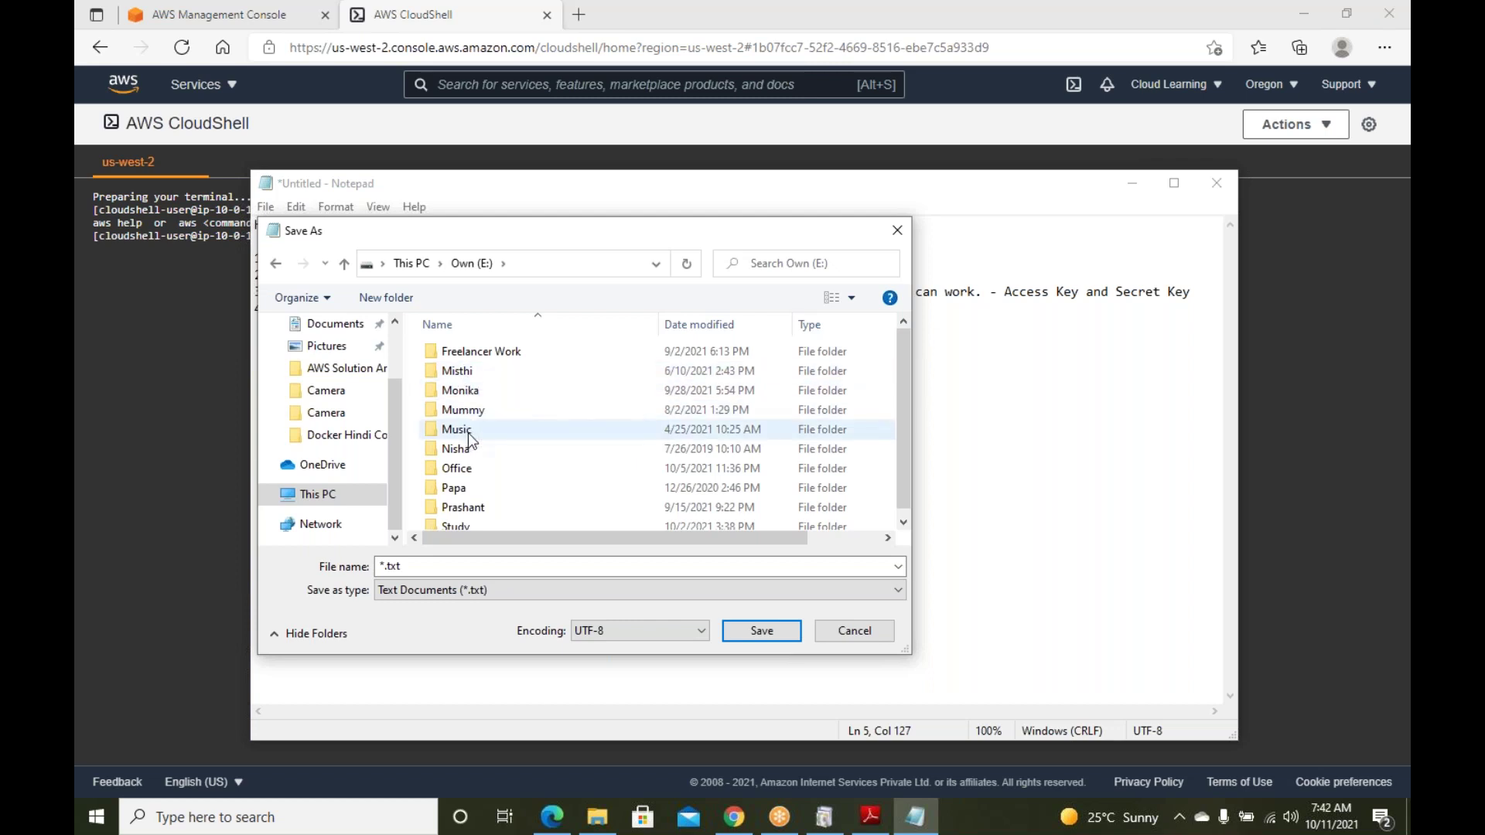
pyautogui.scroll(-1, 467, 513)
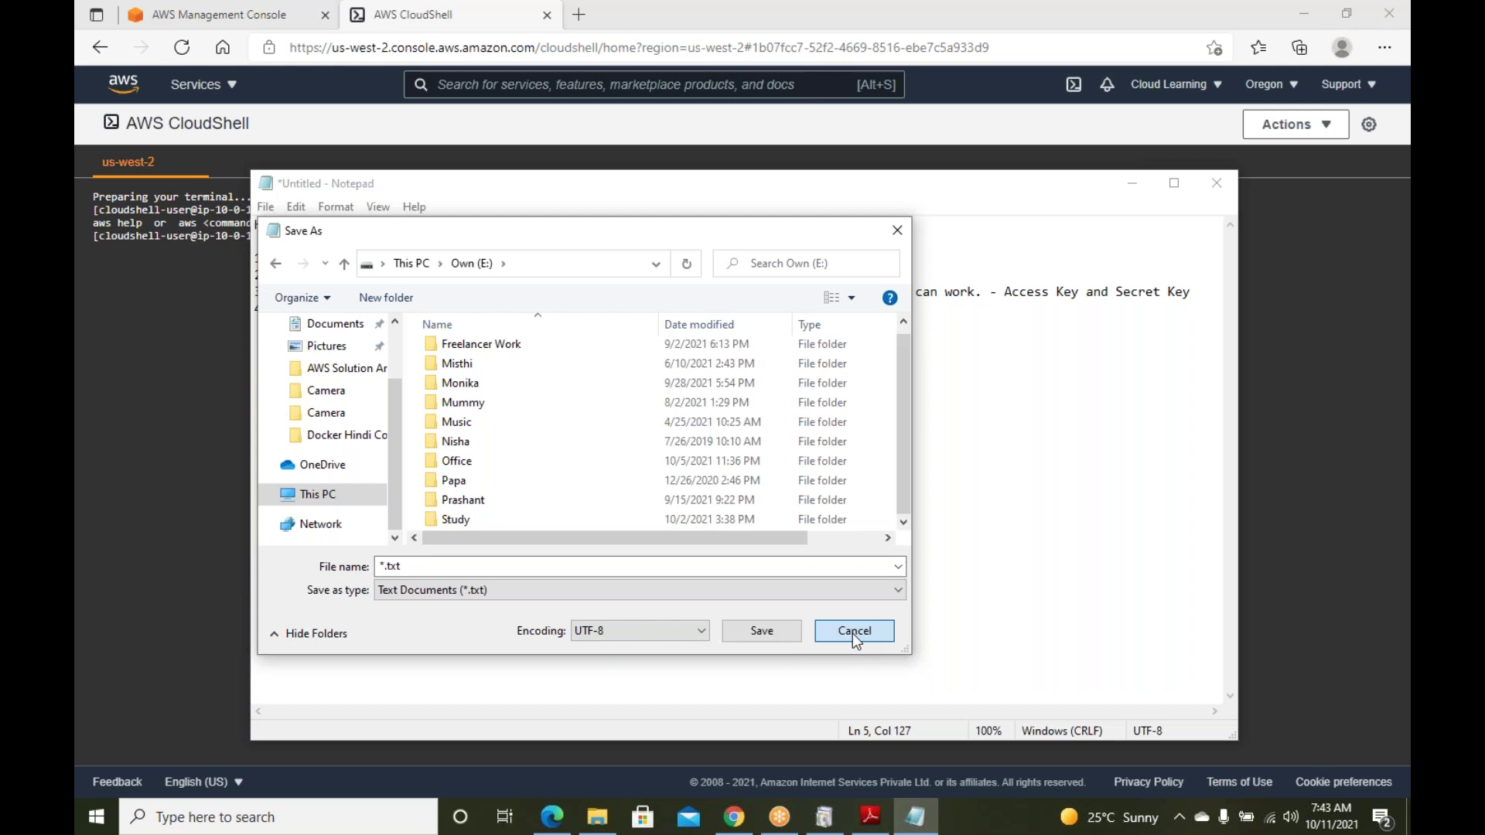
# Cancel the Save As dialog, leaving the AWS connection notes unsaved
pyautogui.click(852, 631)
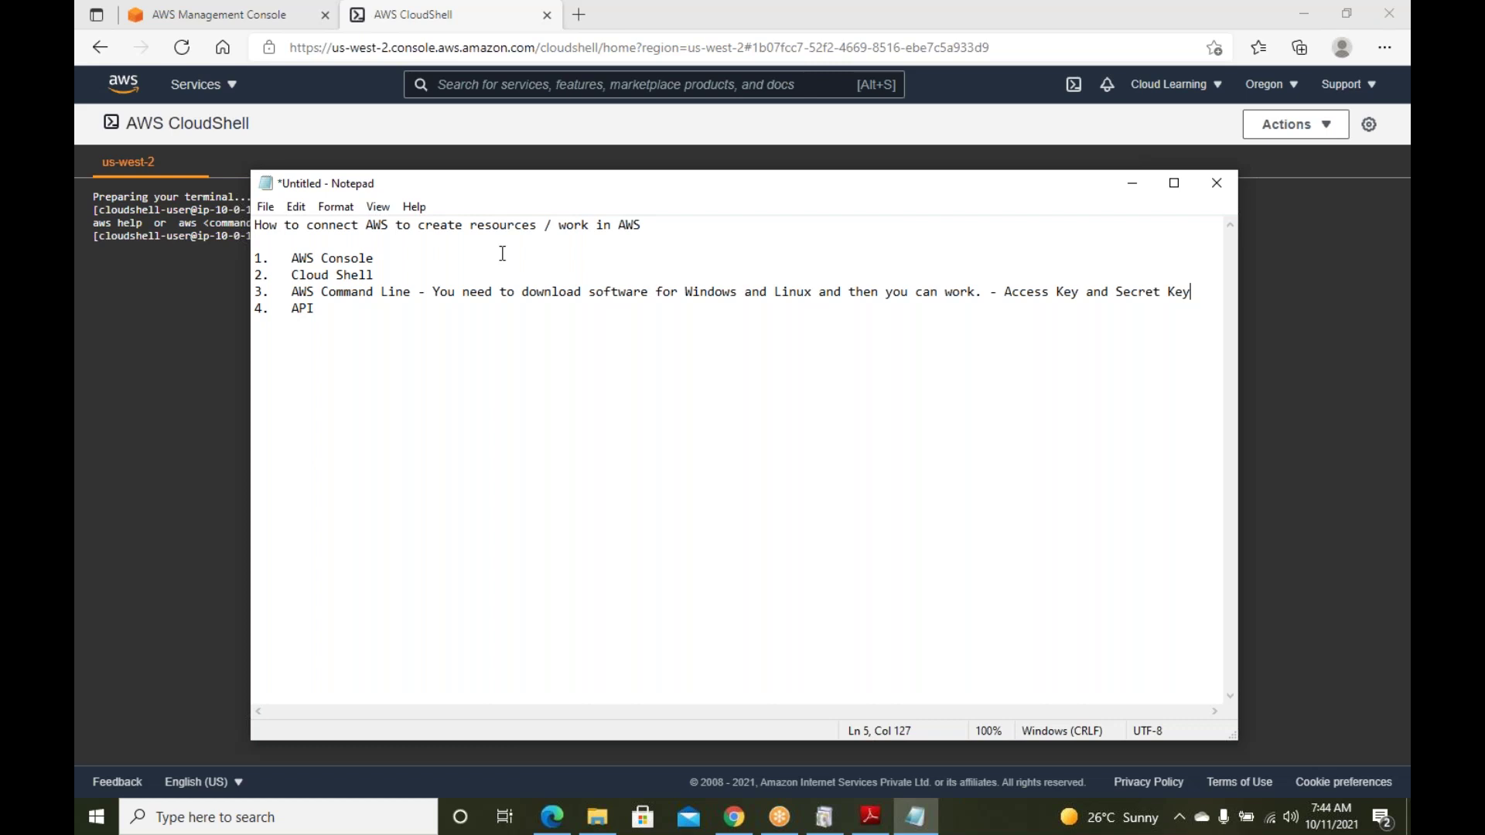
pyautogui.click(512, 327)
# Add a blank line, start saving the notes, and look through the Own (E:) drive's Office folder
pyautogui.press('Return')
pyautogui.hotkey('ctrl', 's')
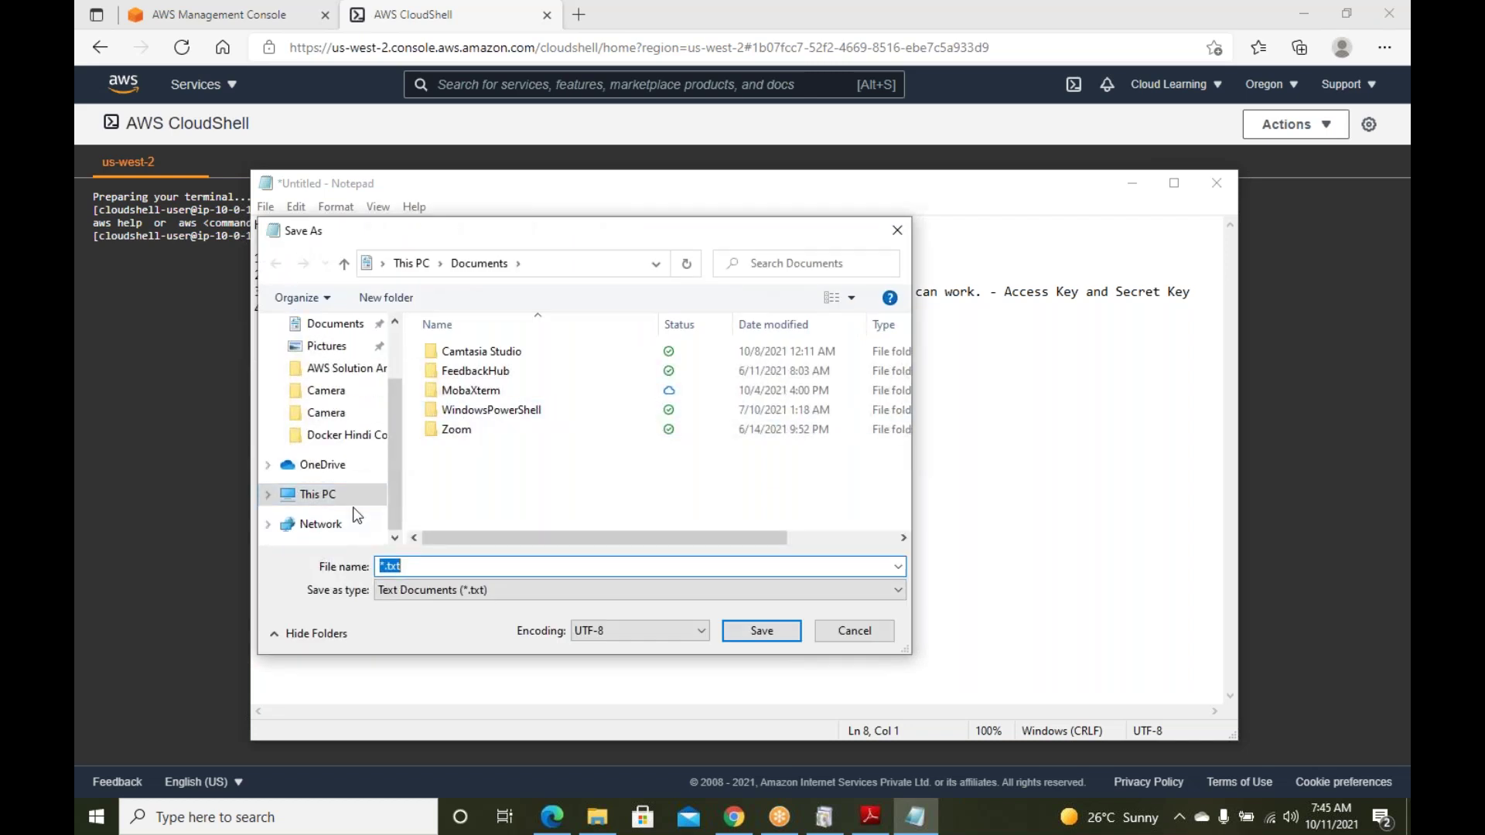
pyautogui.click(327, 495)
pyautogui.scroll(-2, 475, 430)
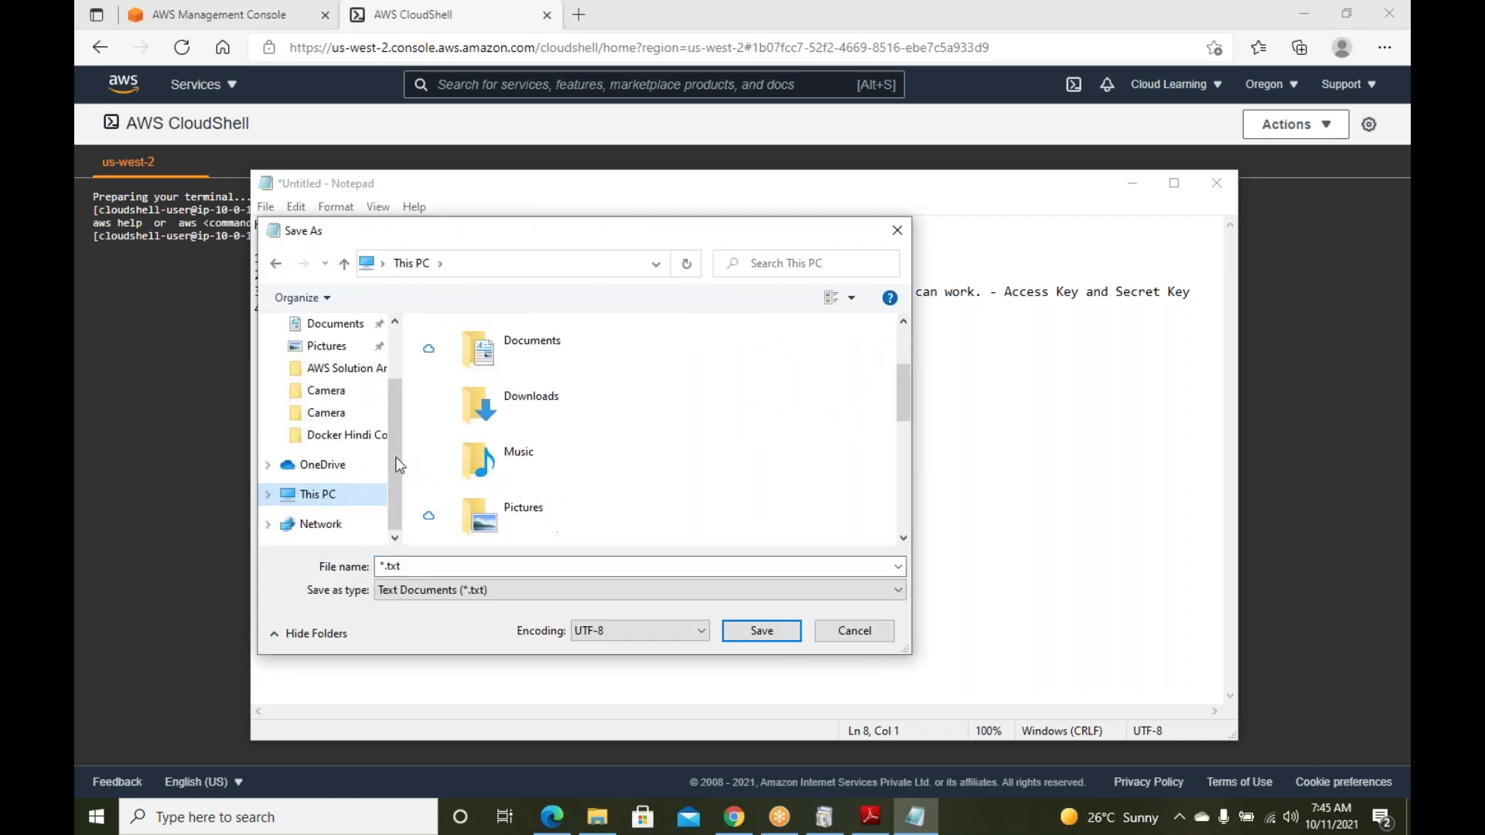
pyautogui.click(309, 501)
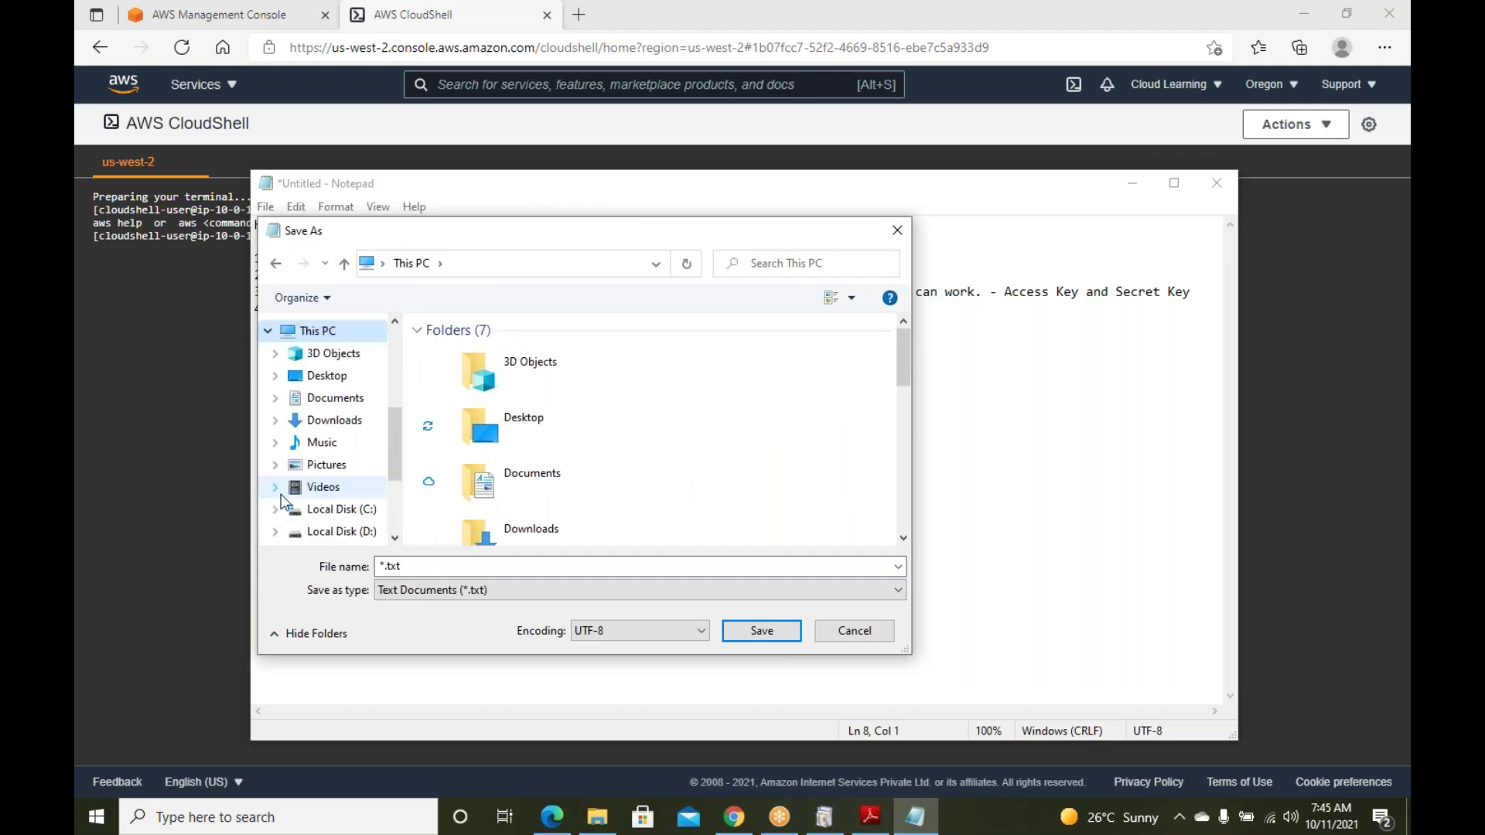
pyautogui.click(319, 504)
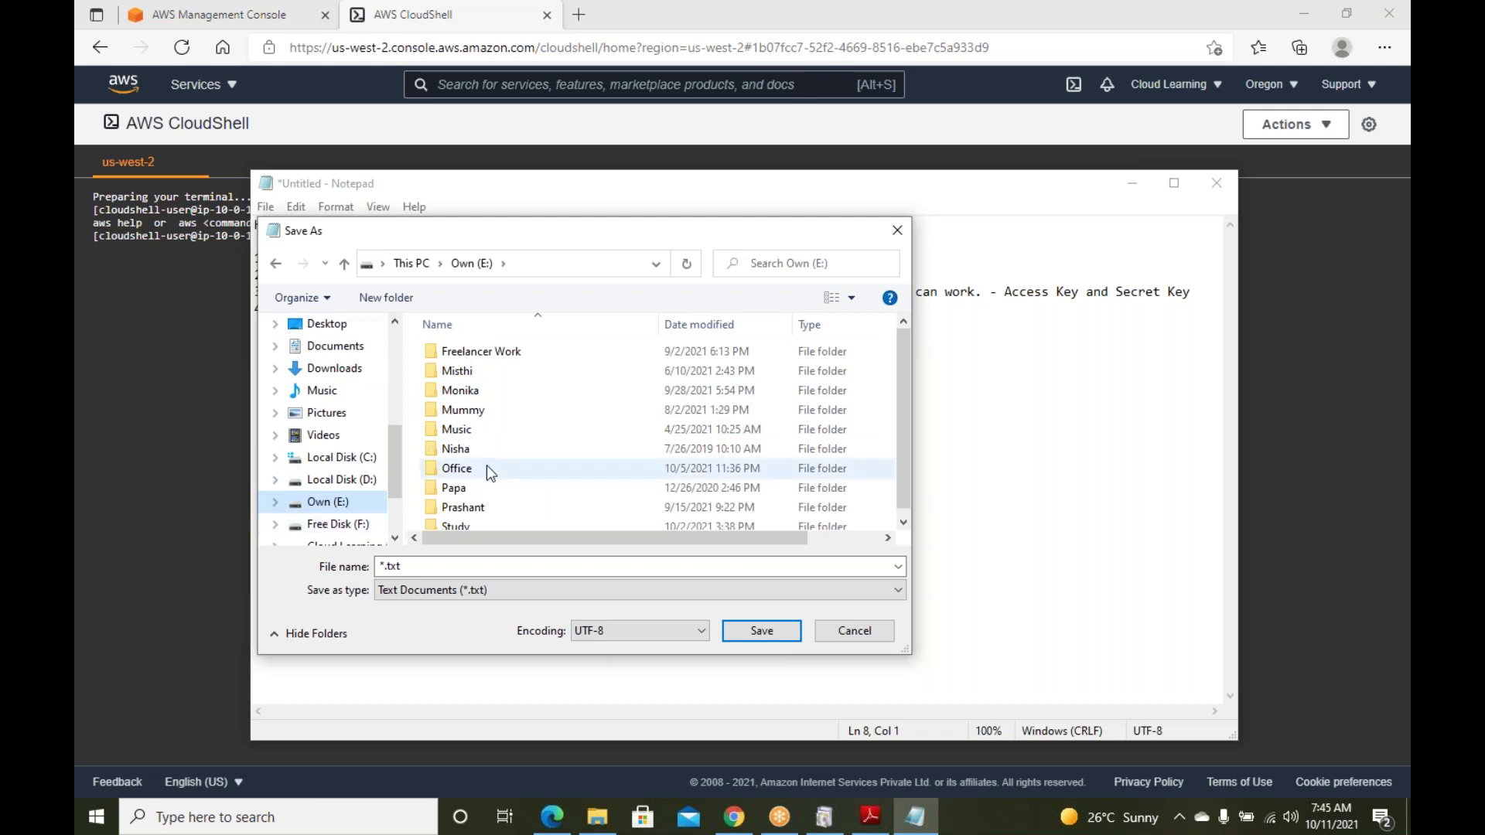
pyautogui.scroll(-1, 485, 468)
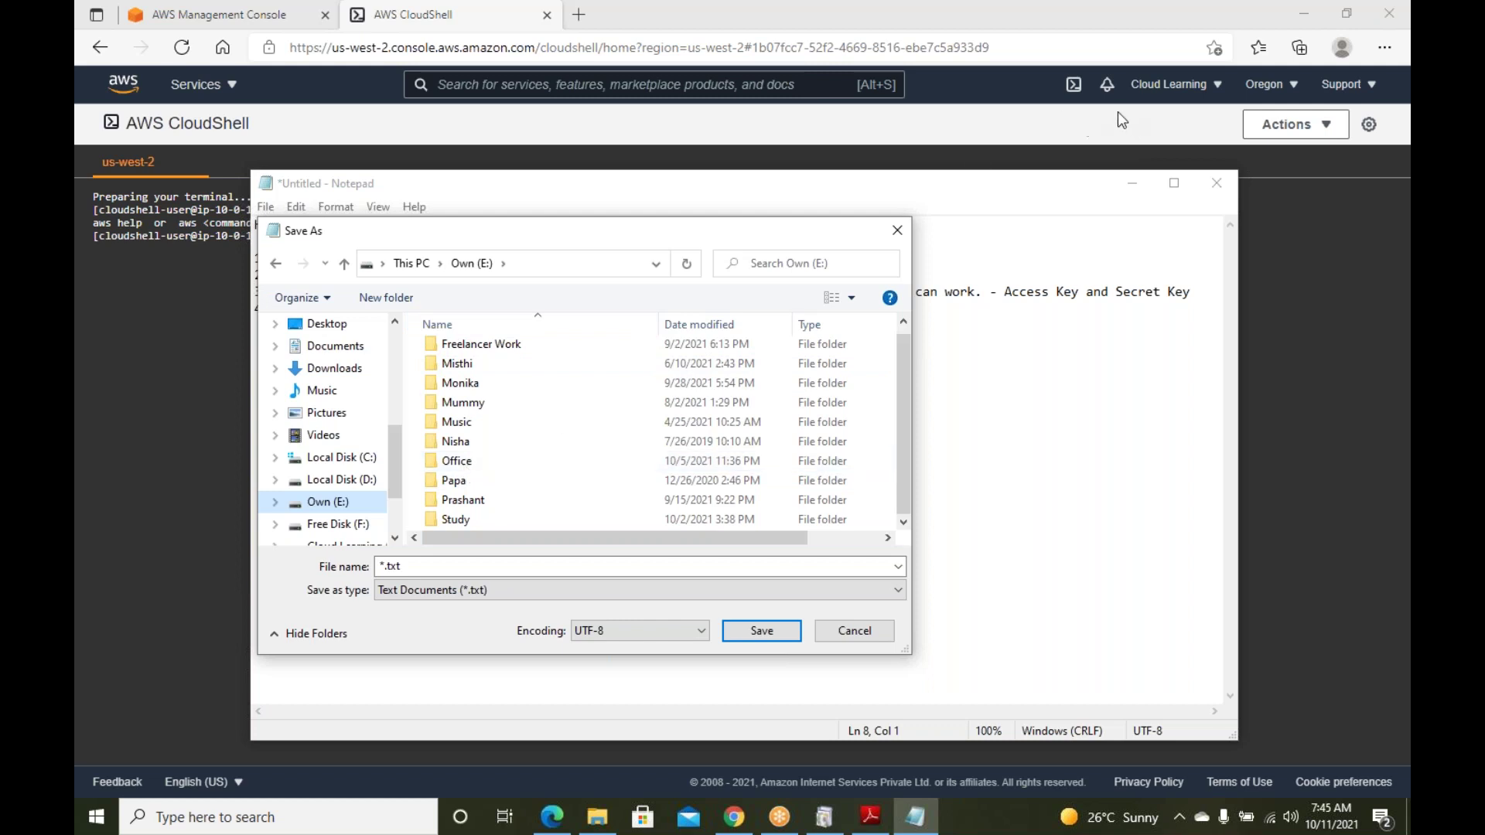
pyautogui.doubleClick(458, 463)
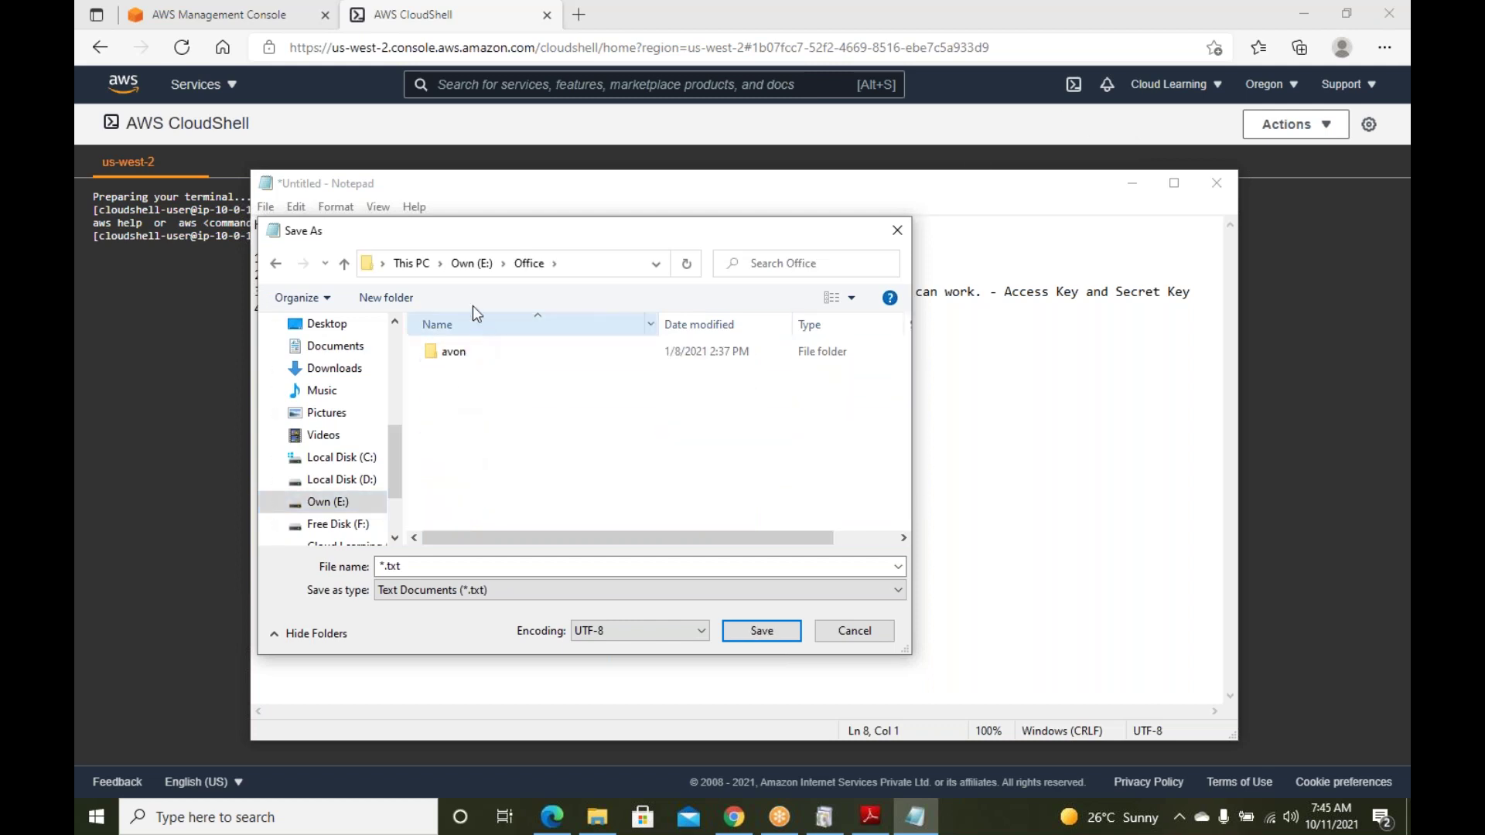
# Navigate the save dialog to I:\AWS Classes\Aws Sol. Arch10-8-21
pyautogui.click(471, 263)
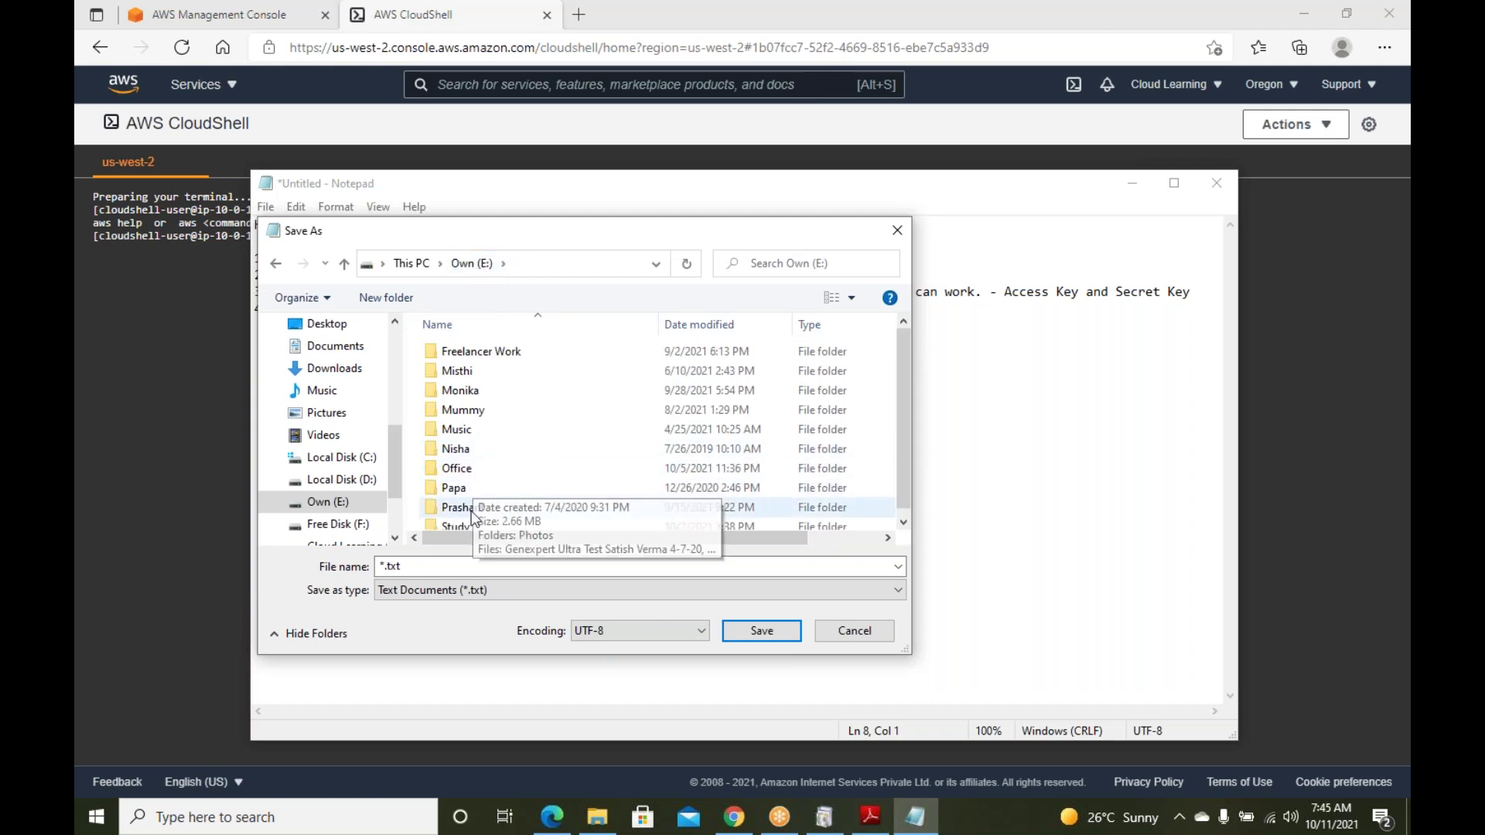
pyautogui.scroll(-1, 464, 501)
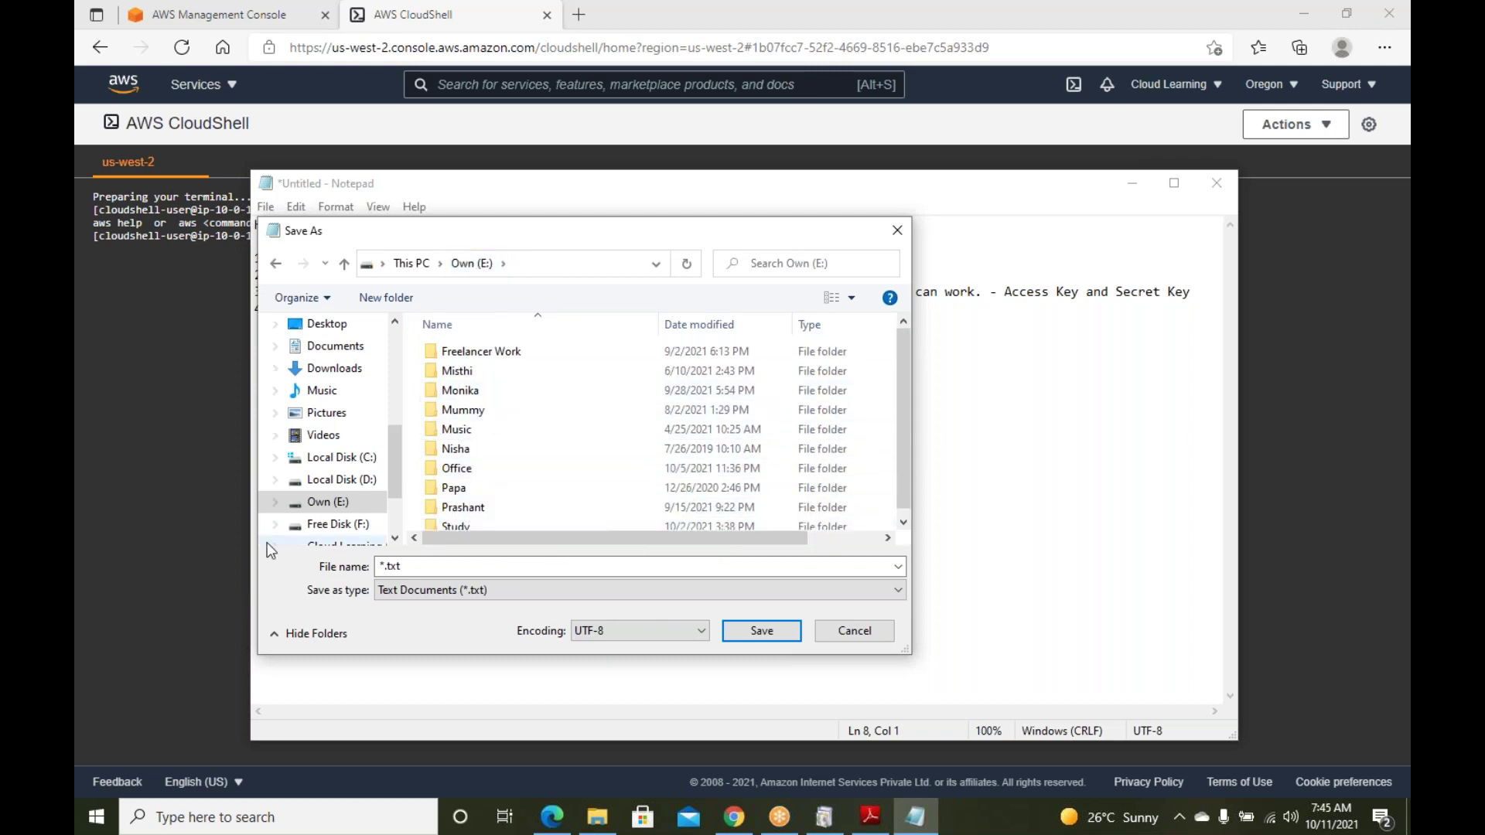
pyautogui.click(334, 524)
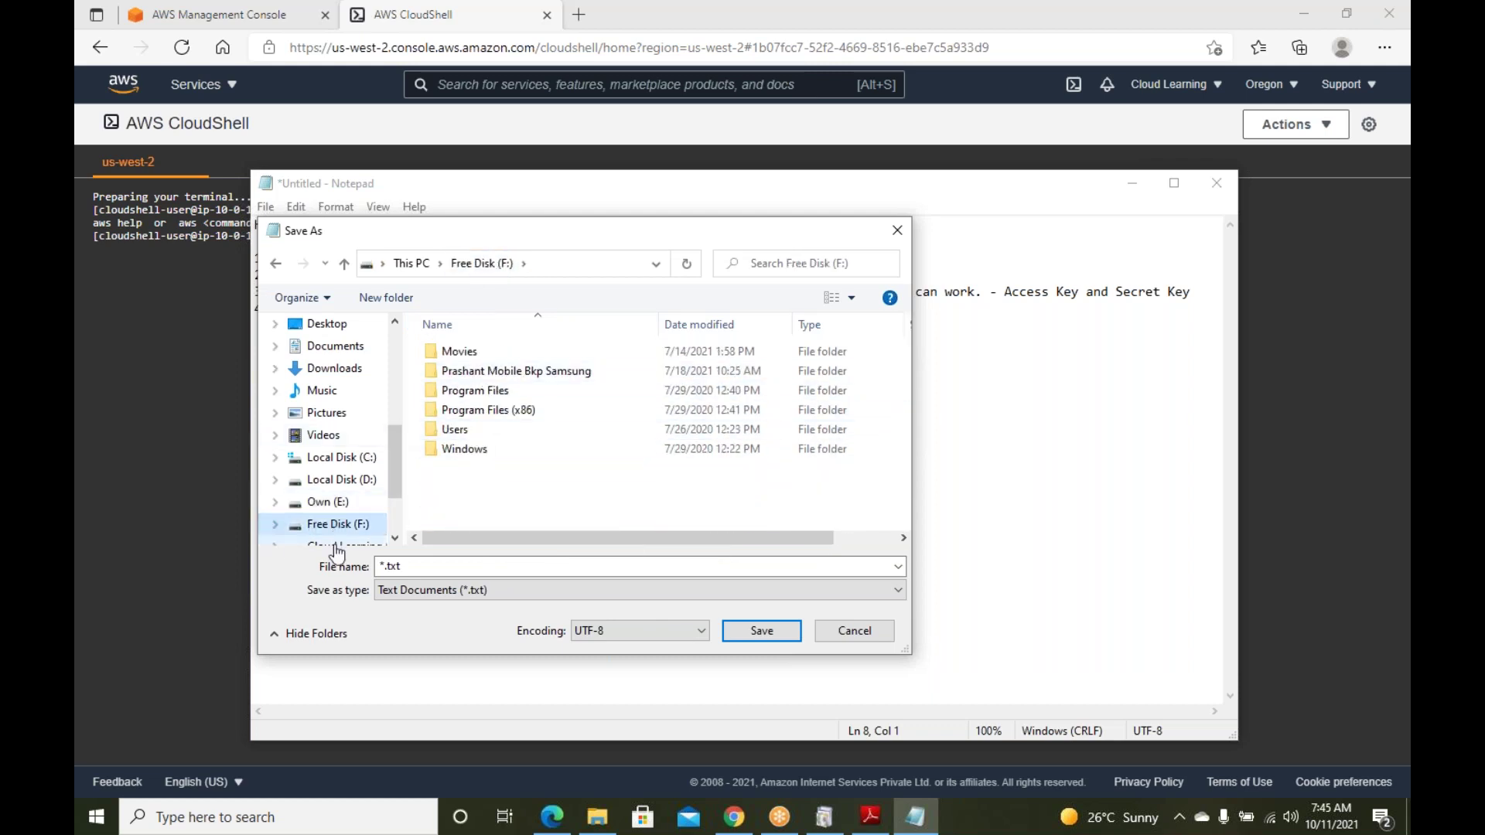
pyautogui.scroll(-1, 341, 497)
pyautogui.click(370, 542)
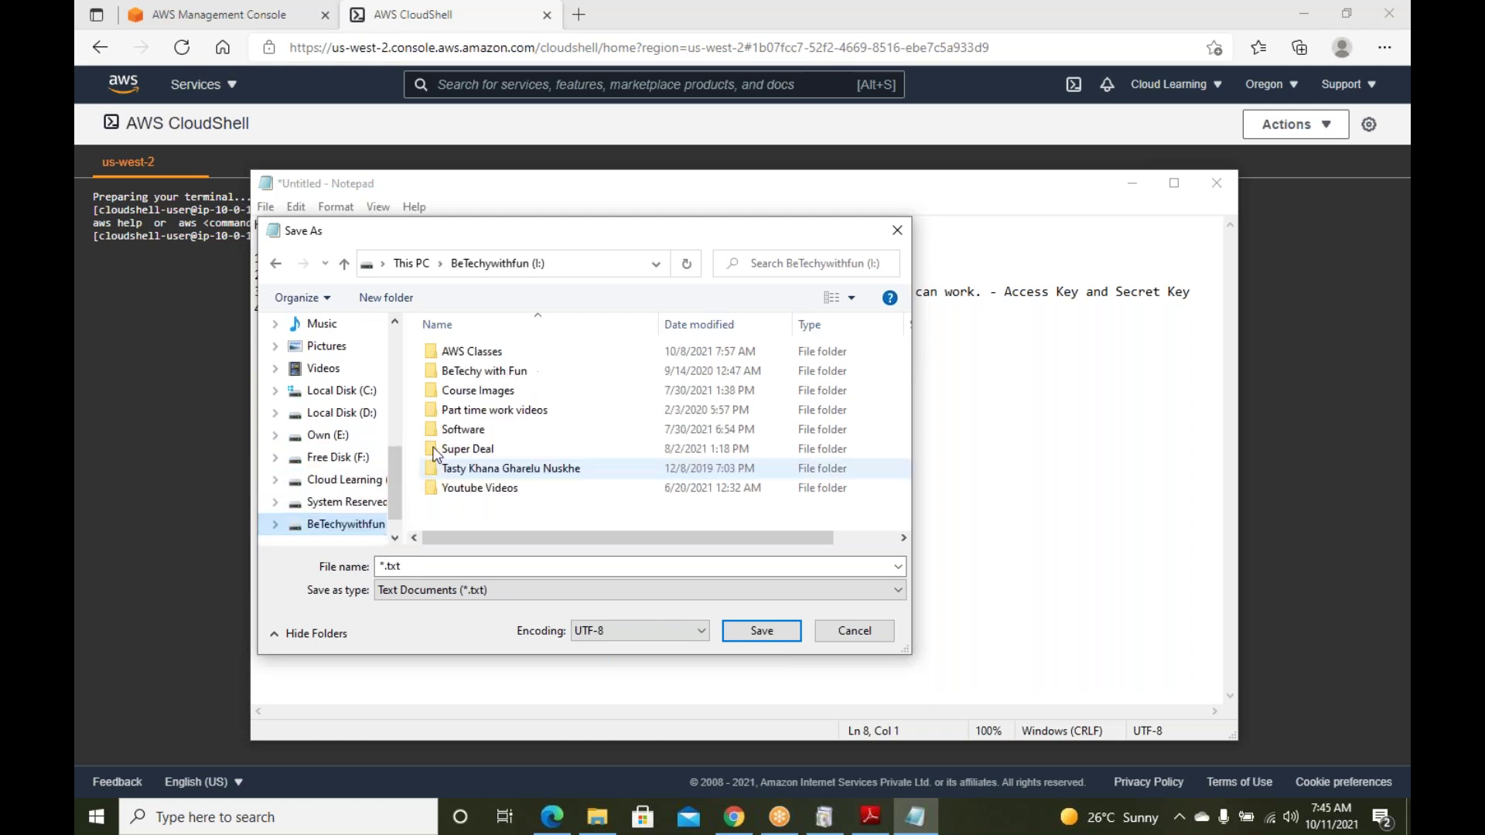
pyautogui.doubleClick(476, 353)
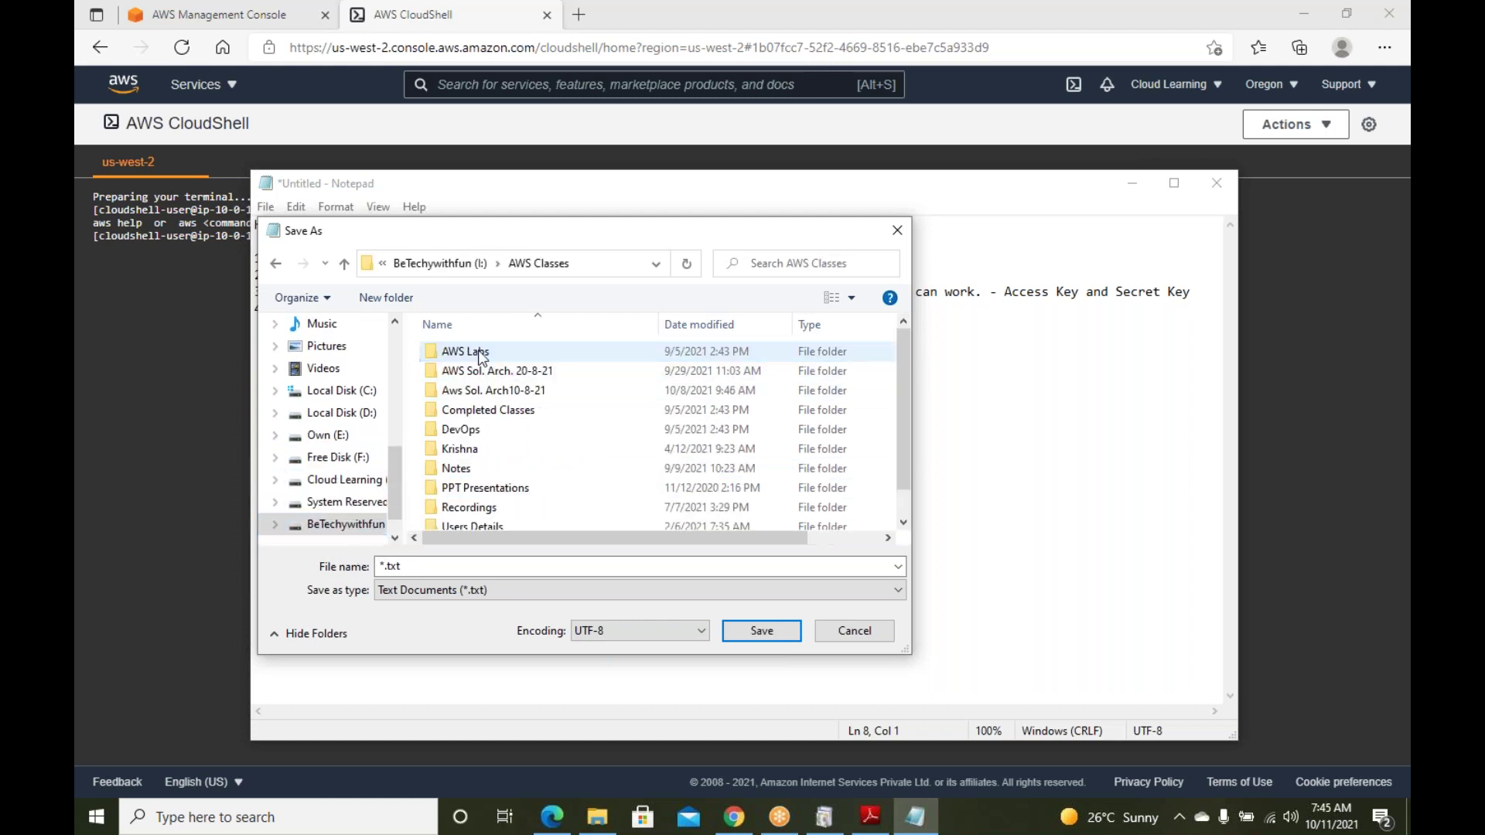
pyautogui.doubleClick(539, 392)
# Name the file 'AWS Notes 11-10-21' and save it
pyautogui.click(430, 570)
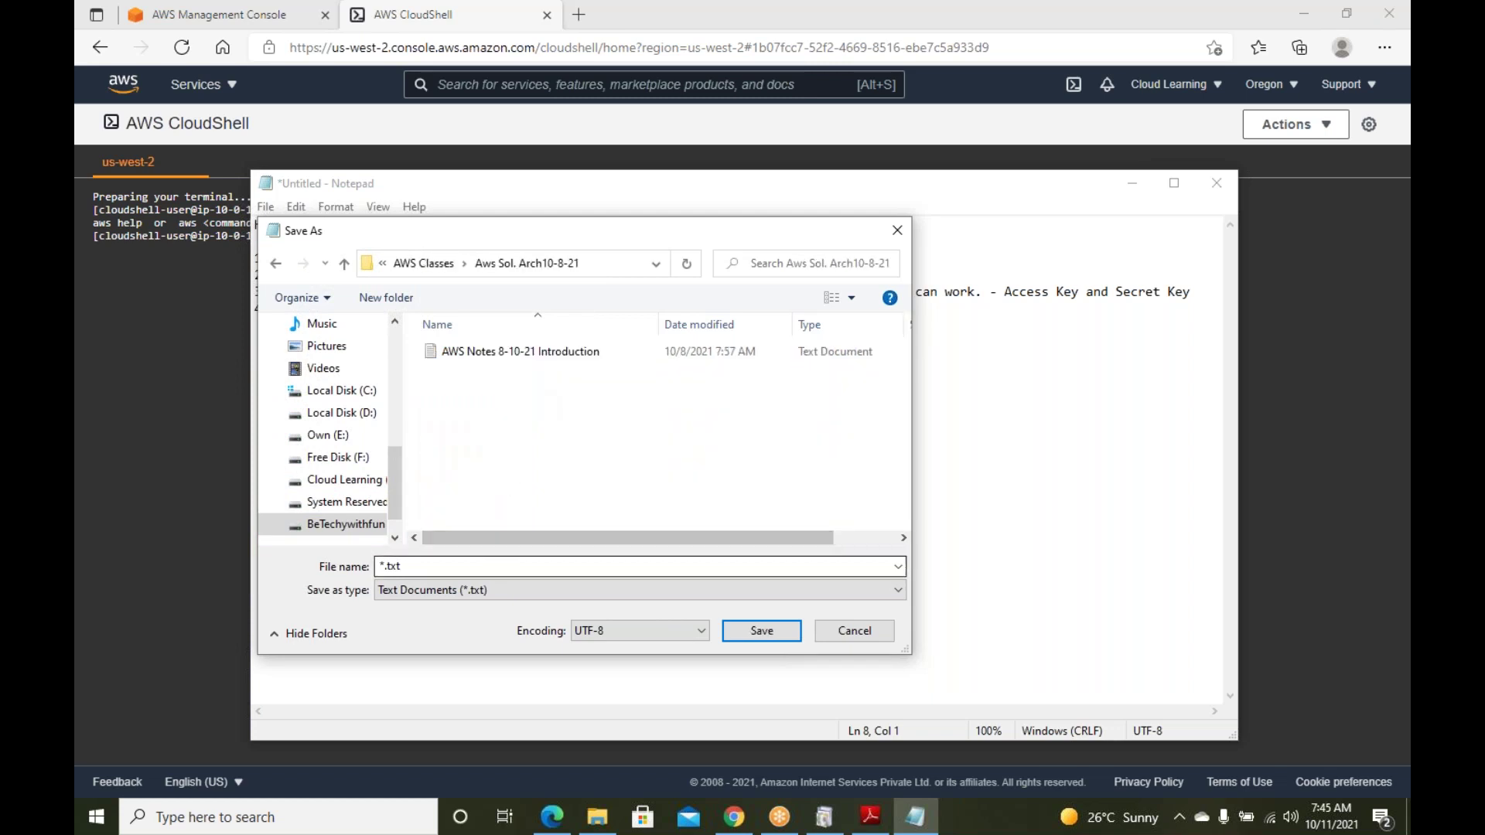
pyautogui.write('AW')
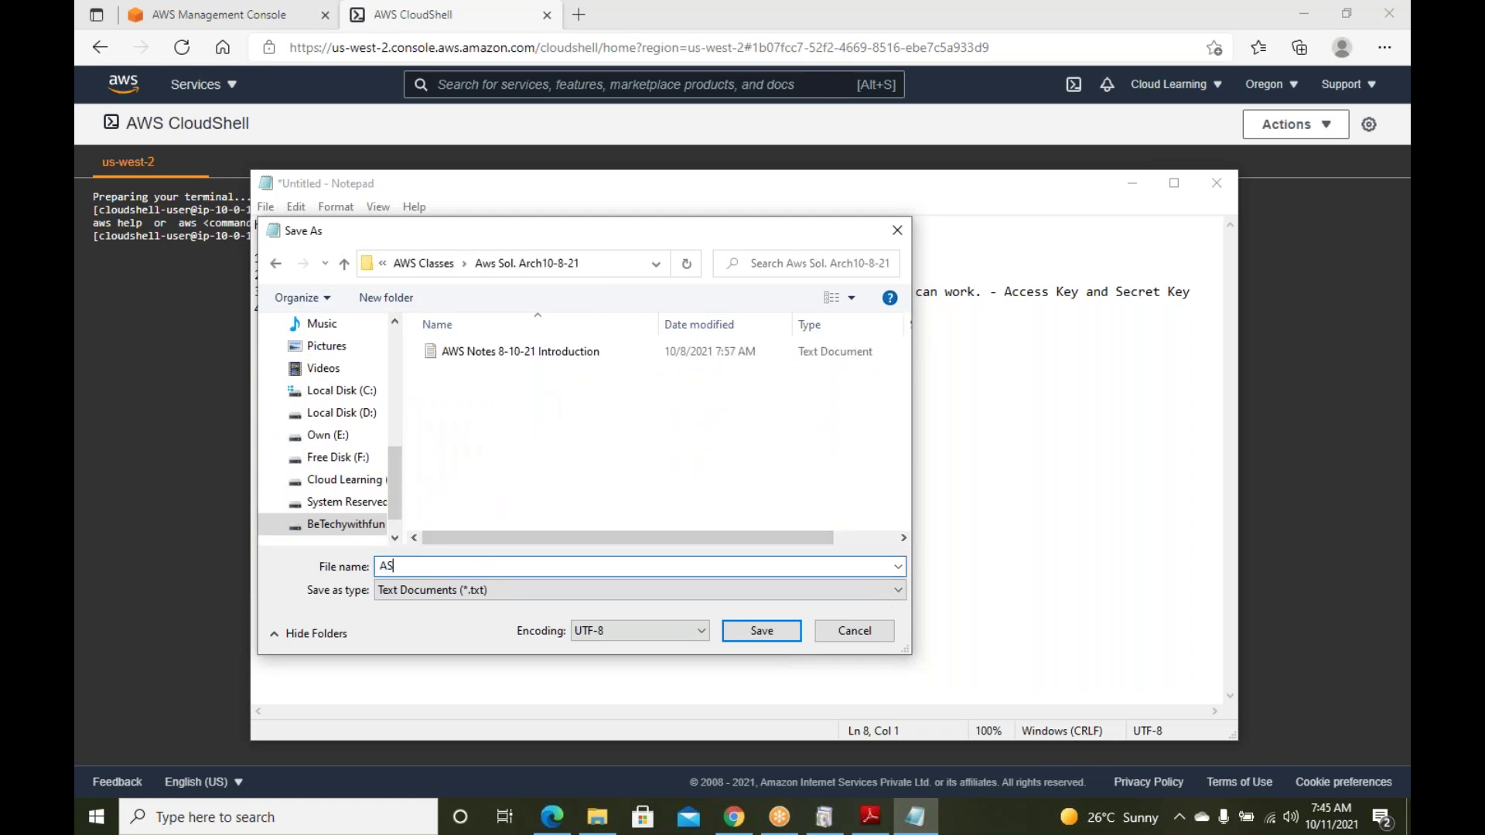
pyautogui.write('S Notes')
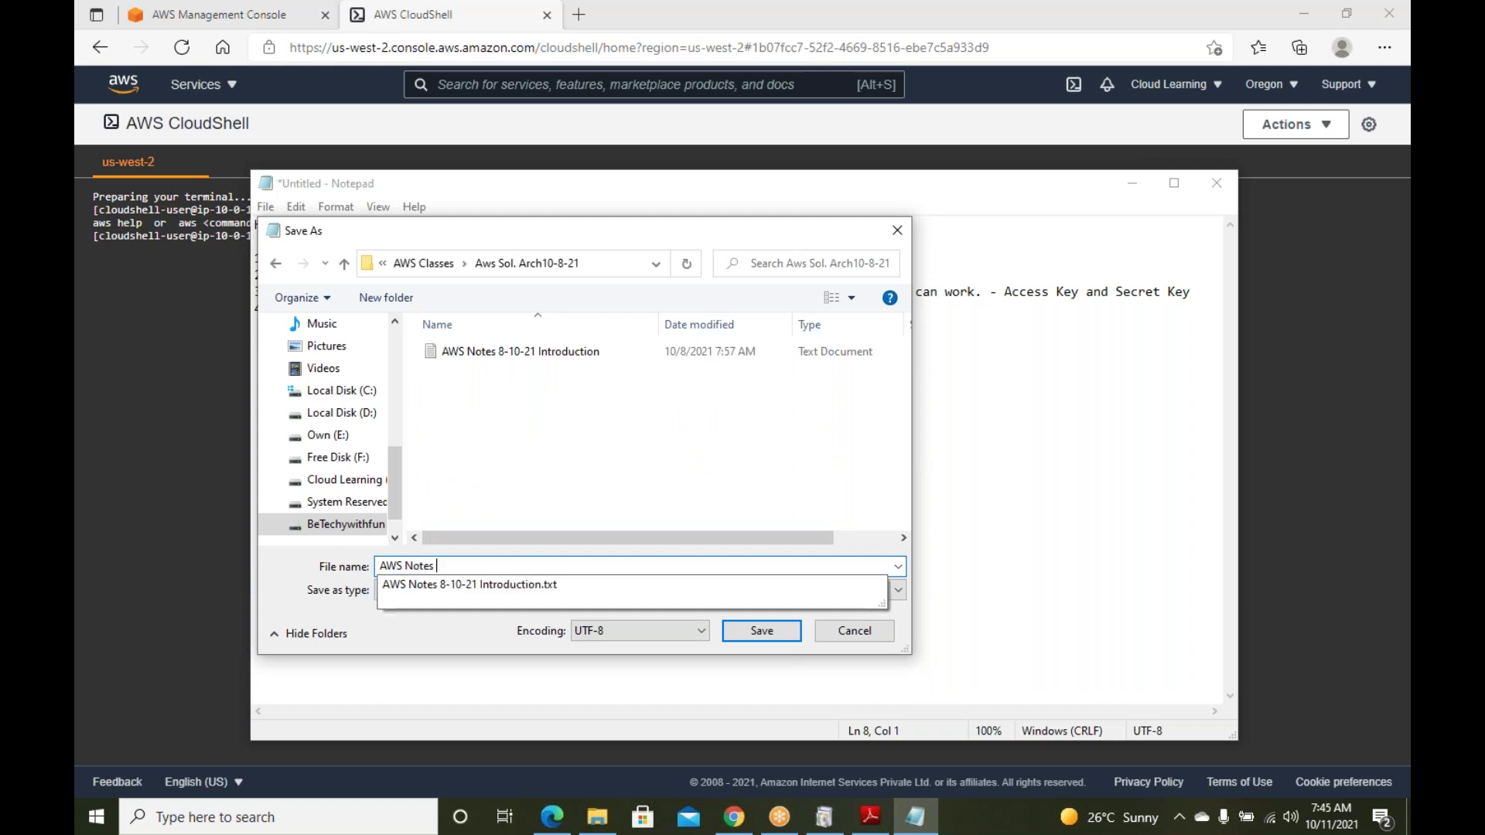
pyautogui.write(' 11-10')
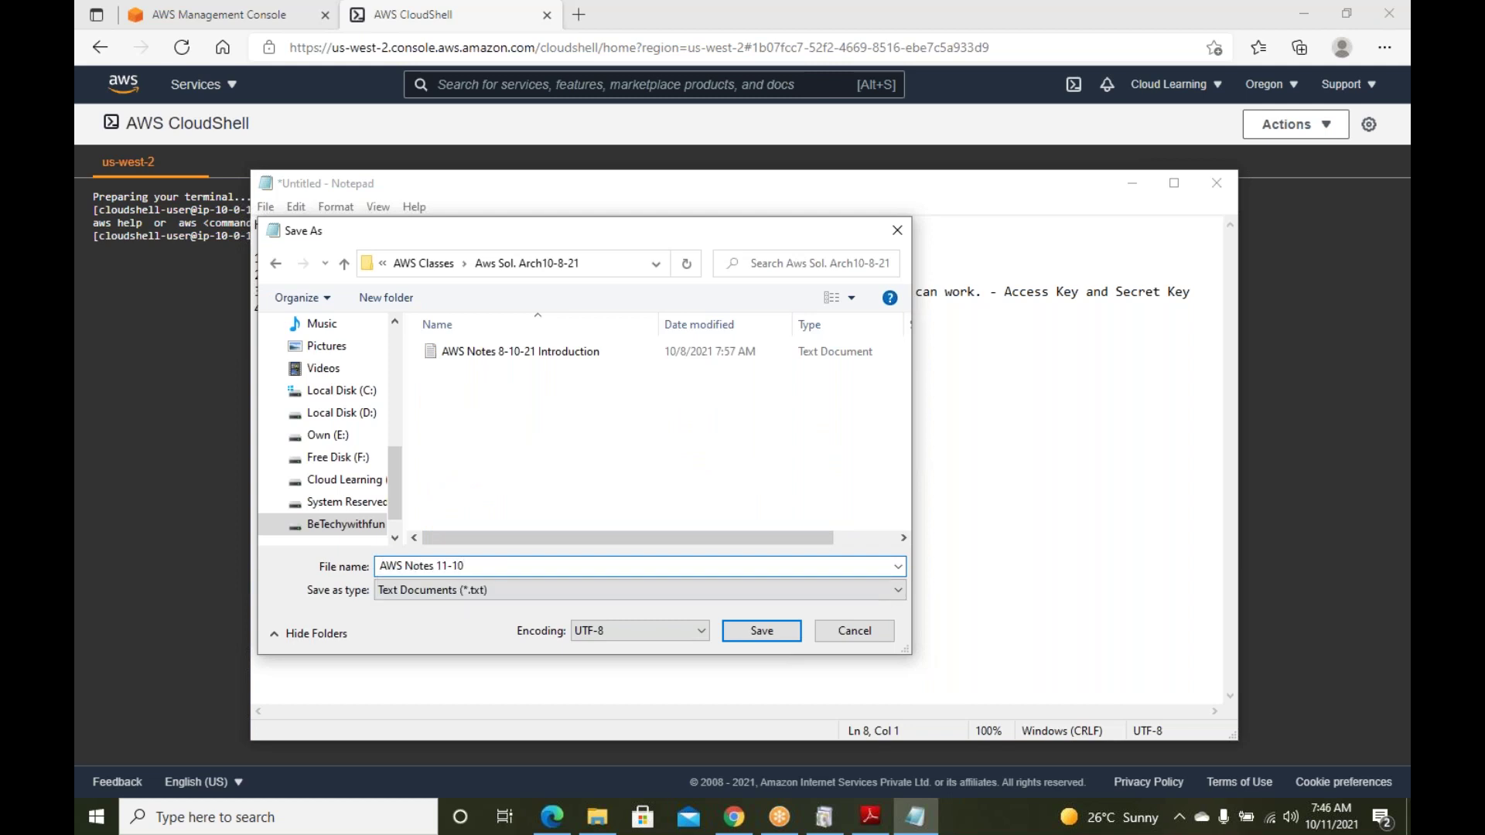
pyautogui.write('-21')
pyautogui.press('Left')
pyautogui.press('Left')
pyautogui.press('Left')
pyautogui.write('0')
pyautogui.press('Return')
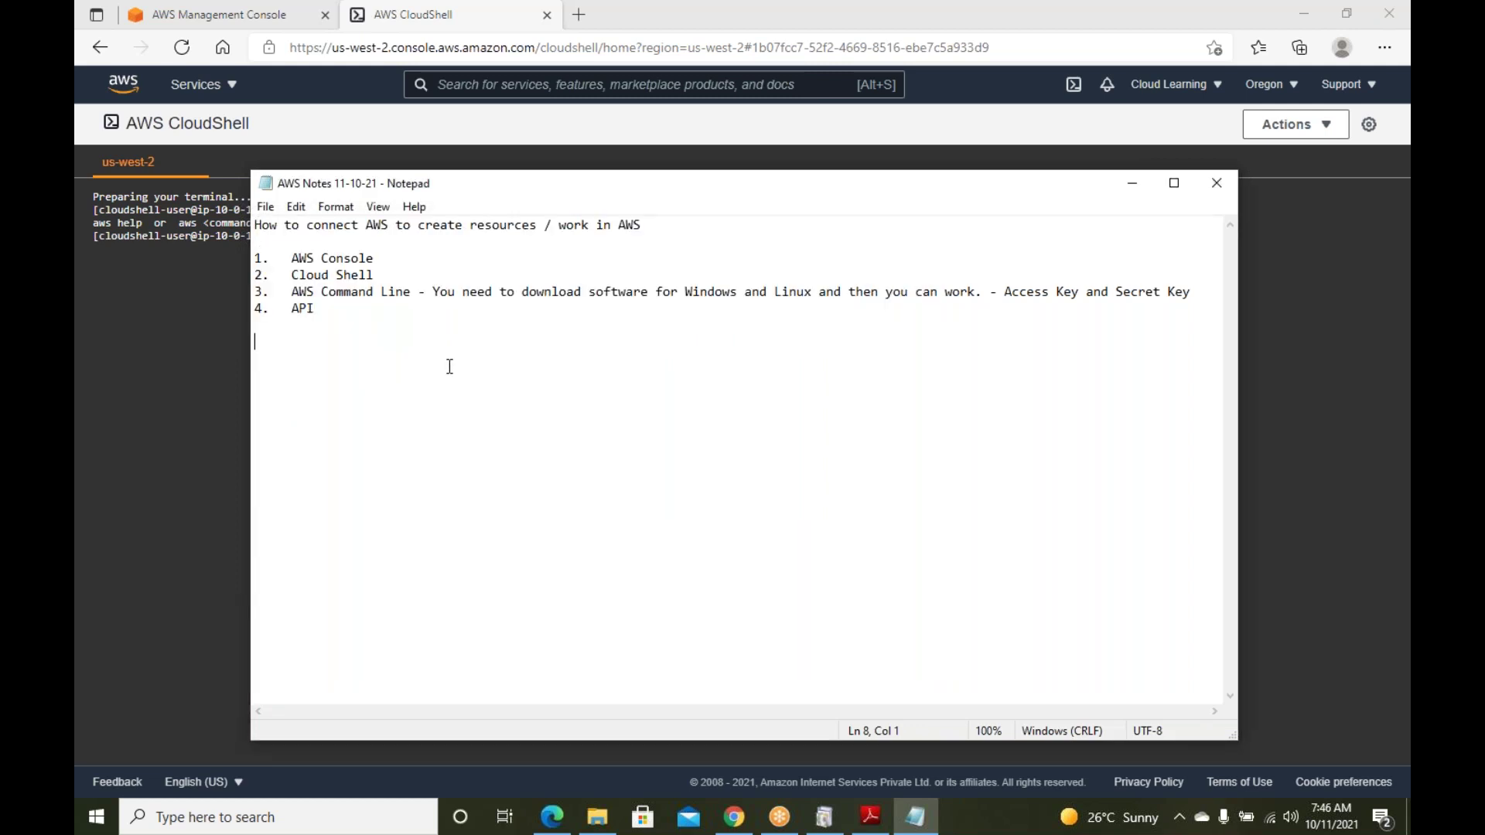
# Run aws s3 ls in the CloudShell terminal to list the S3 buckets
pyautogui.click(1131, 183)
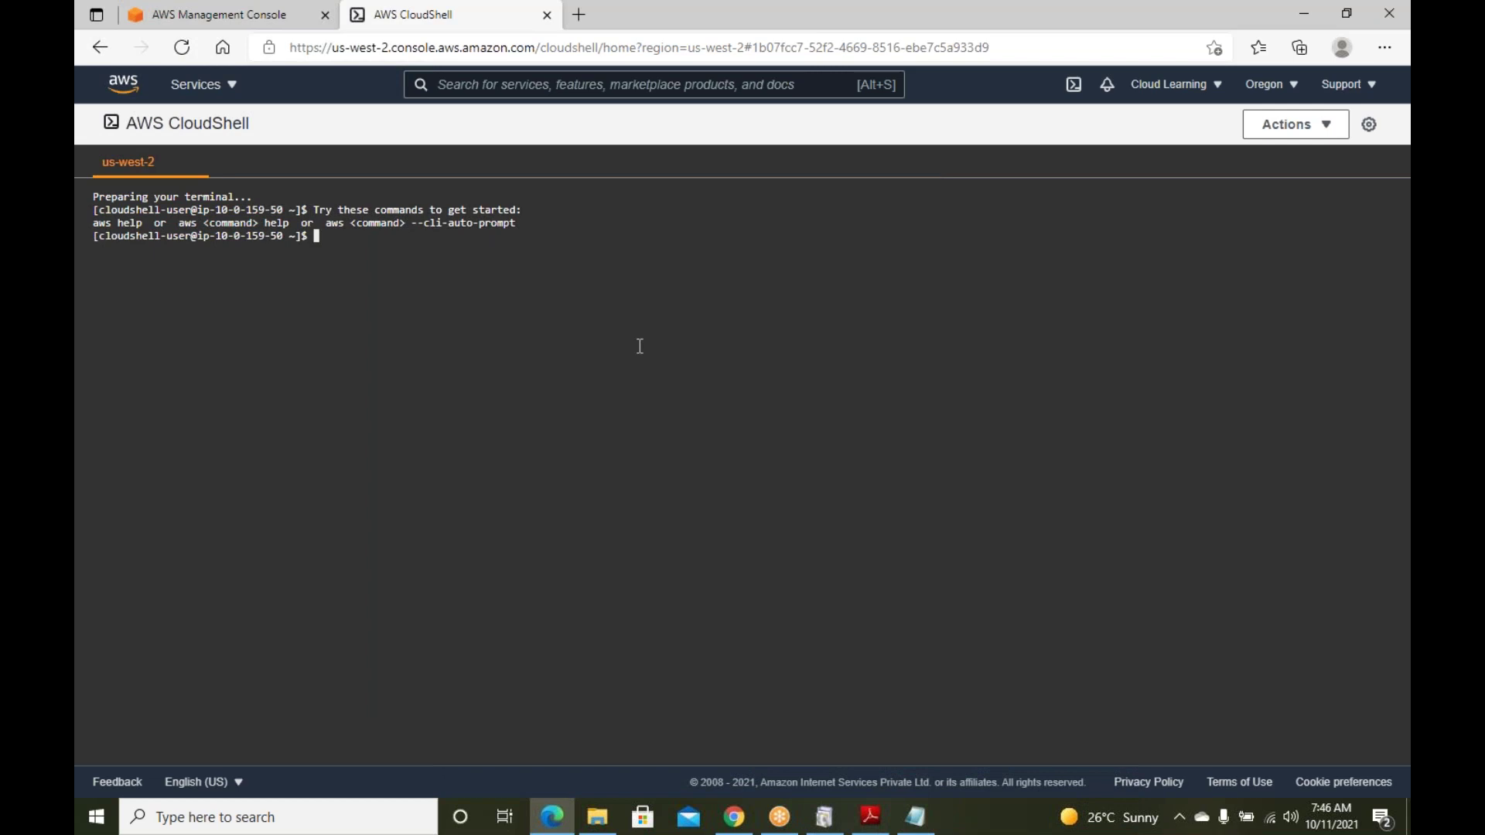
pyautogui.write('aws s3 ls')
pyautogui.press('Return')
# Highlight the listed buckets cloudlearning10 and srinutestbucket1, check the region list, and restore the notes
pyautogui.doubleClick(344, 237)
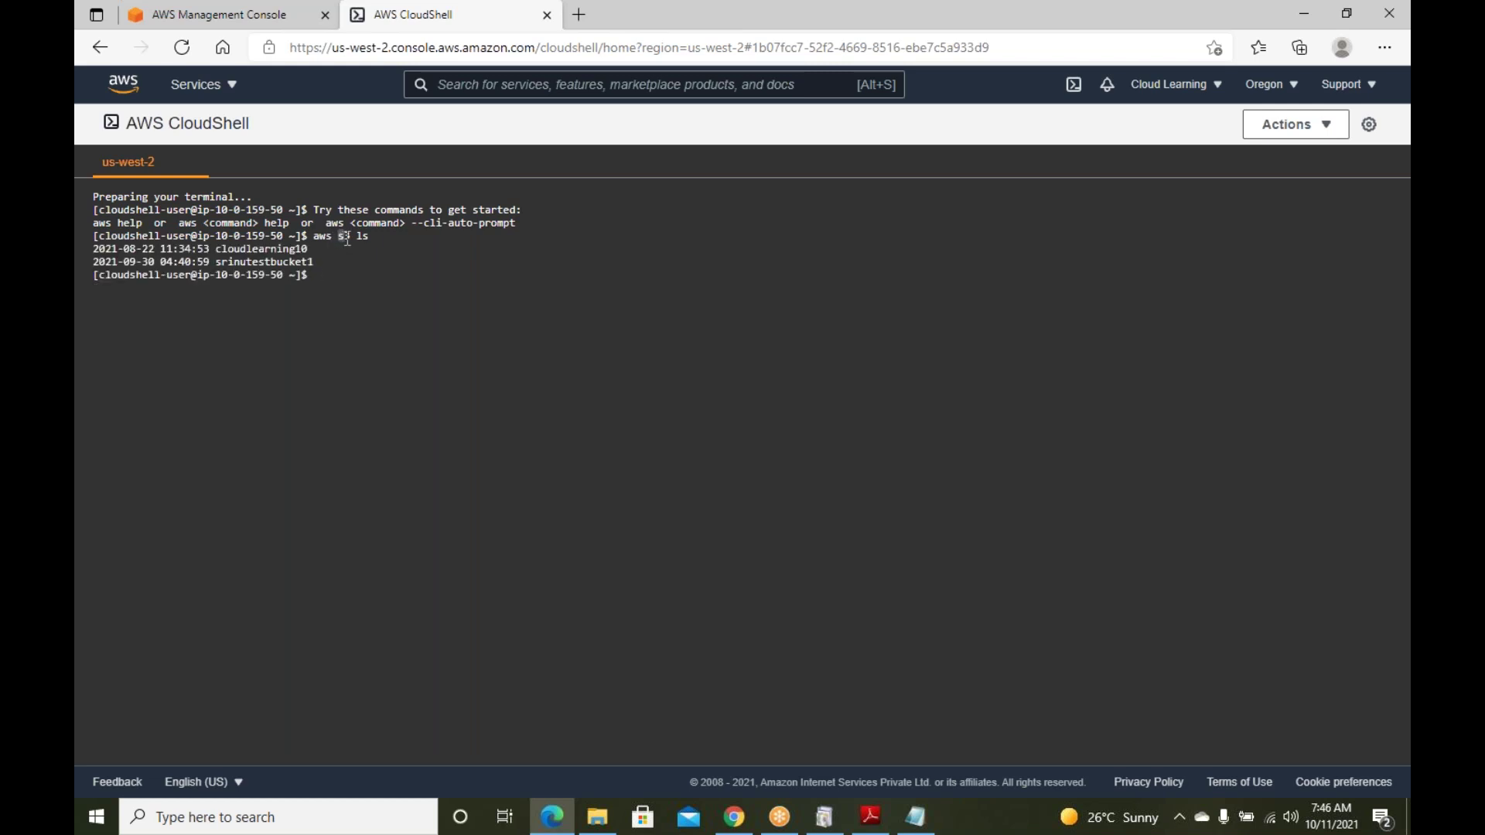
pyautogui.click(368, 236)
pyautogui.moveTo(315, 264); pyautogui.dragTo(83, 246)
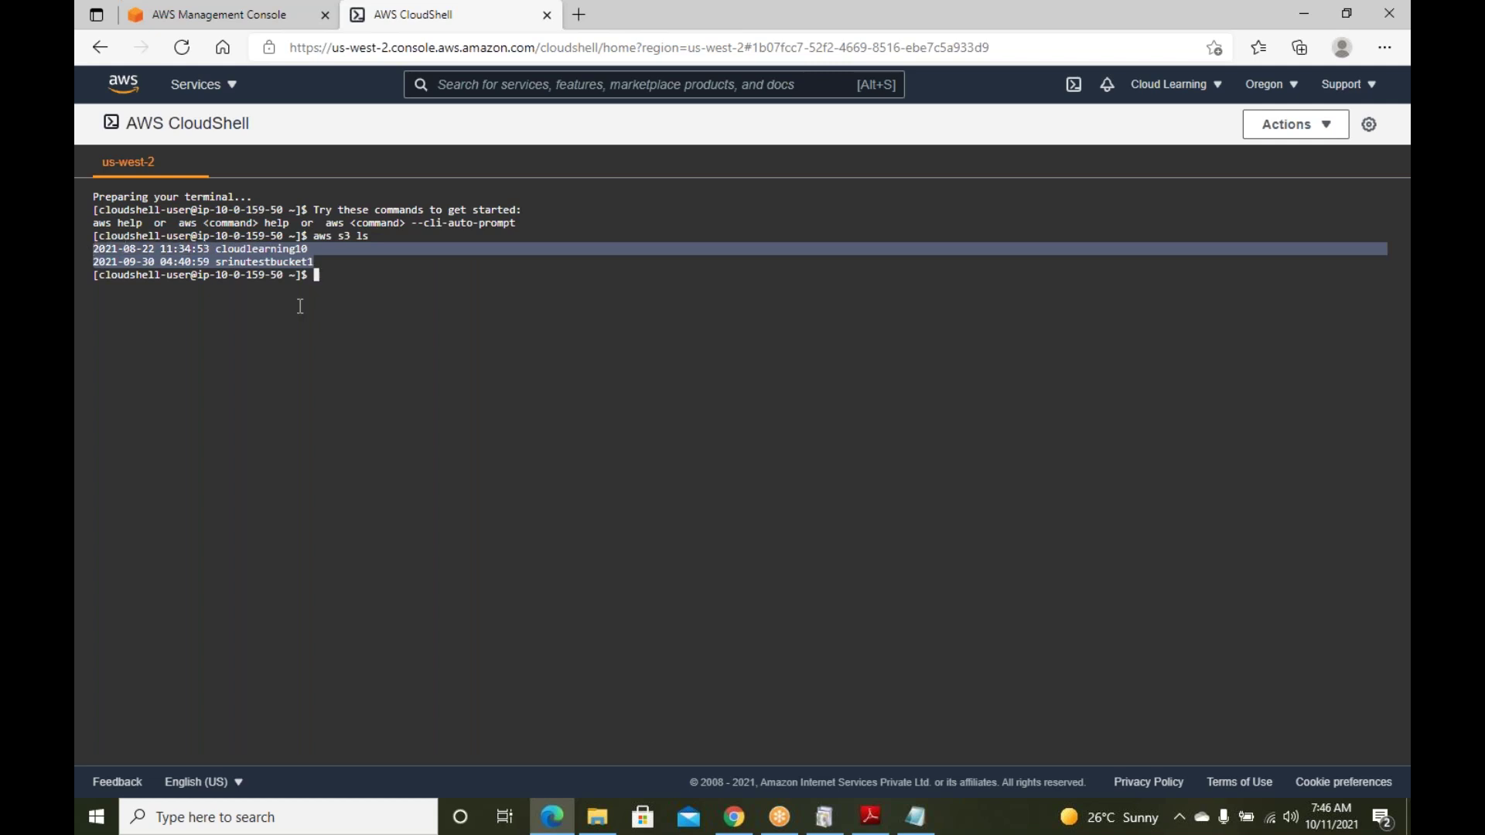
pyautogui.click(1295, 92)
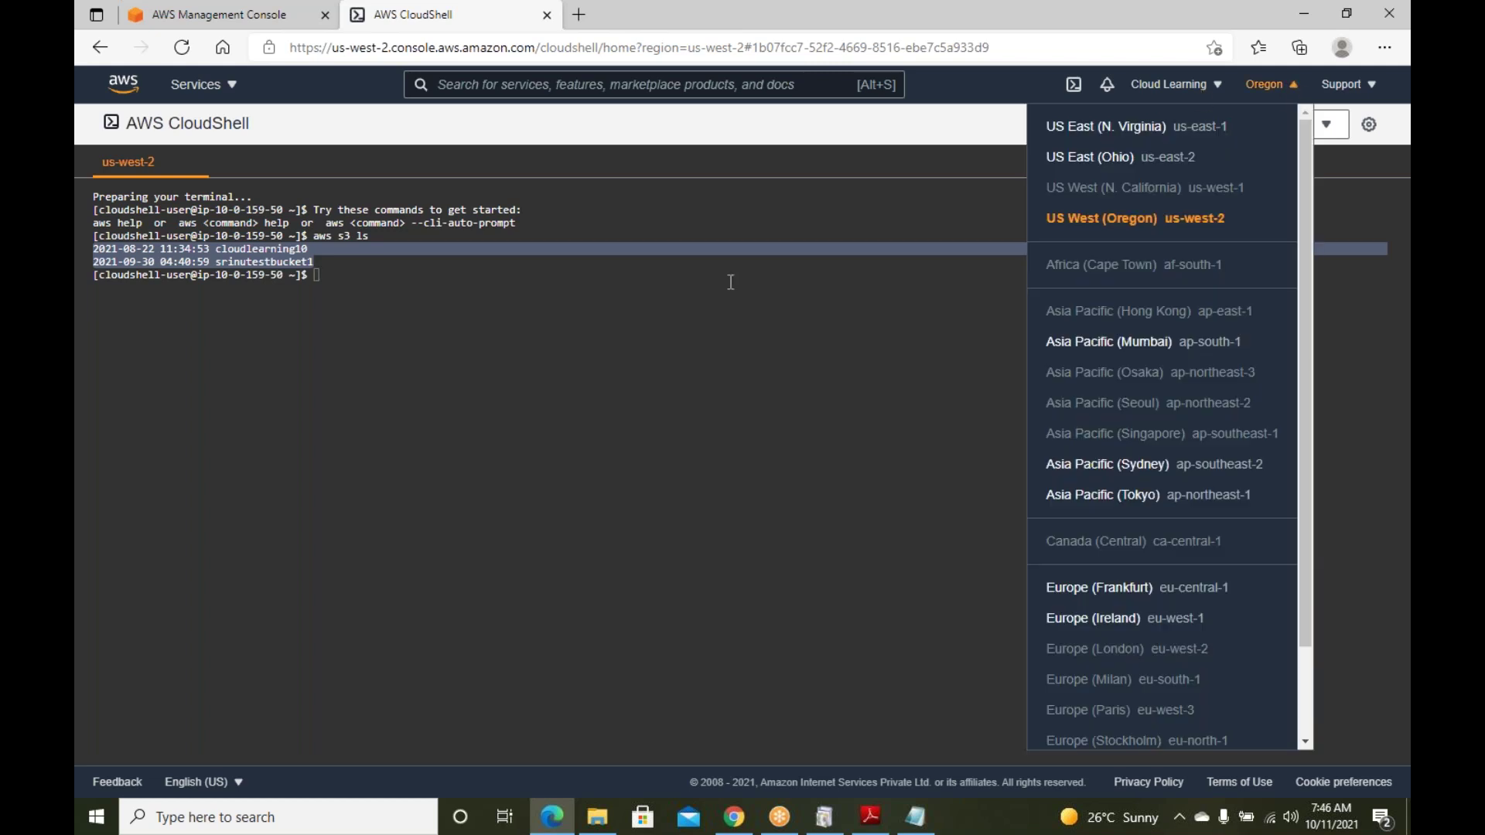
pyautogui.click(716, 328)
pyautogui.click(916, 817)
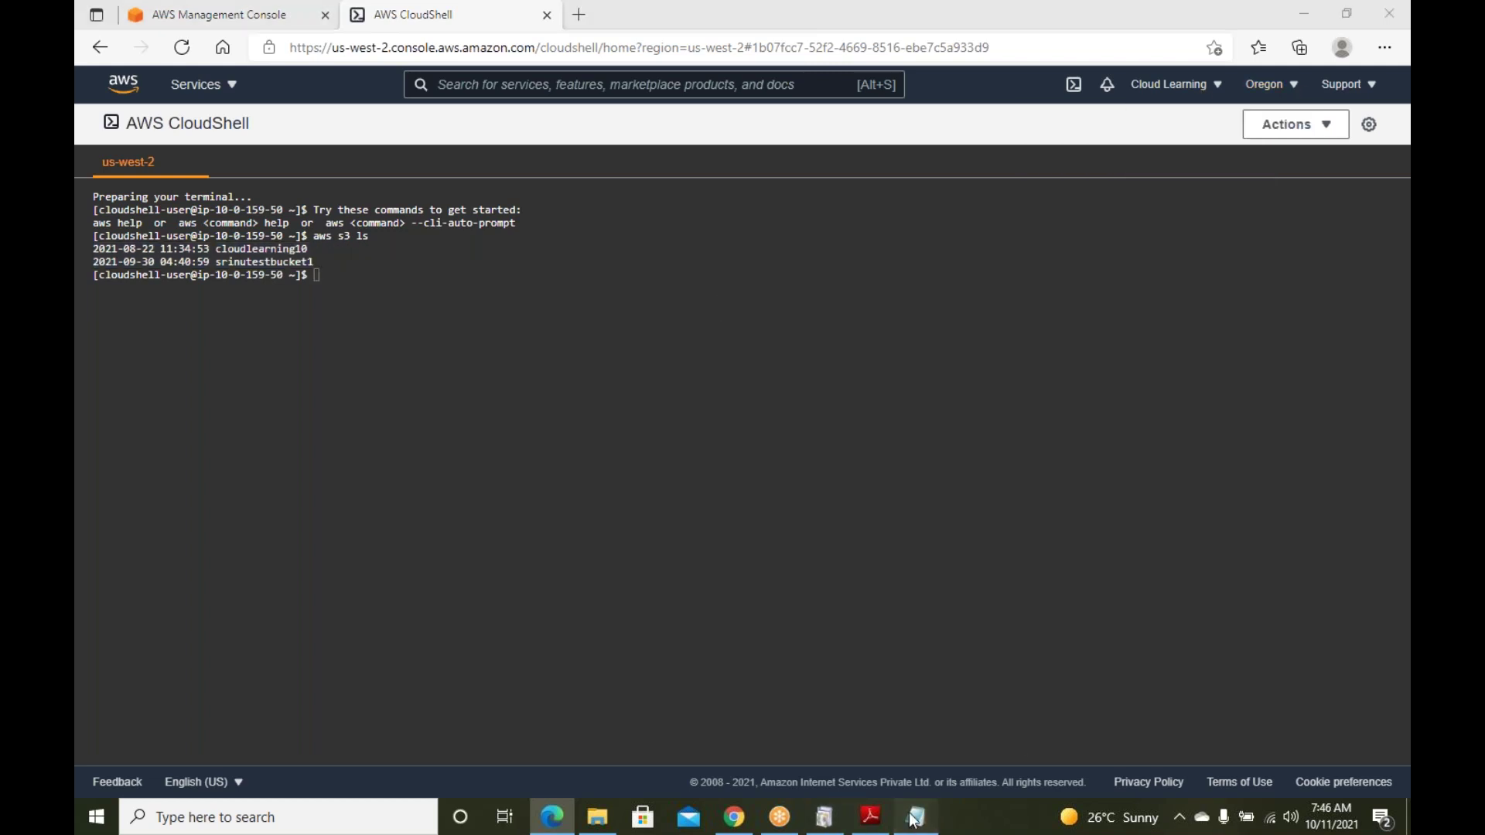
# Add an 'Architecture' line to the notes and save, then mark the cloudlearning10 bucket name in CloudShell
pyautogui.write('Archi')
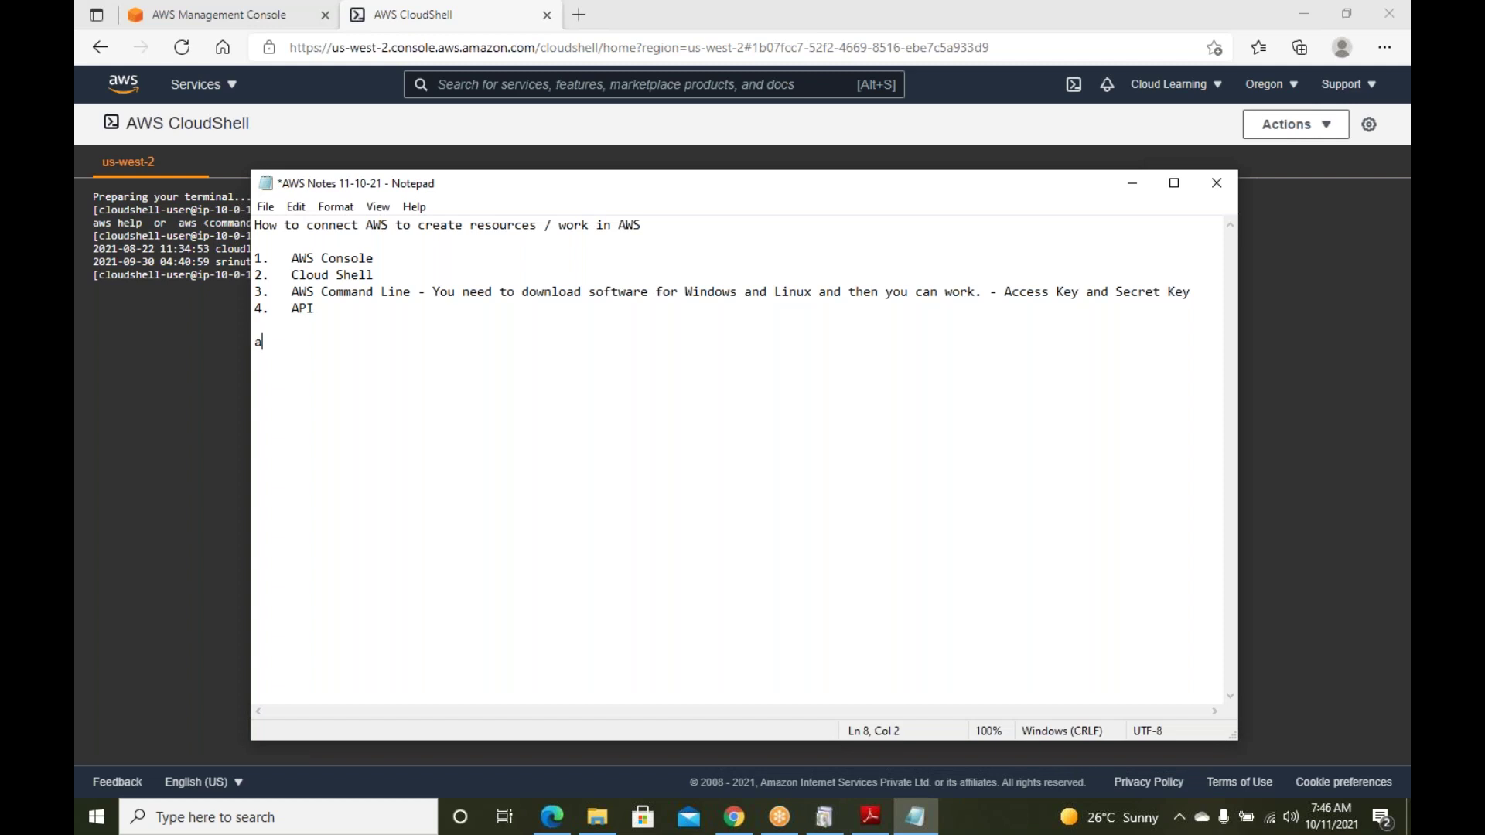
pyautogui.write('tecture')
pyautogui.press('Return')
pyautogui.hotkey('ctrl', 's')
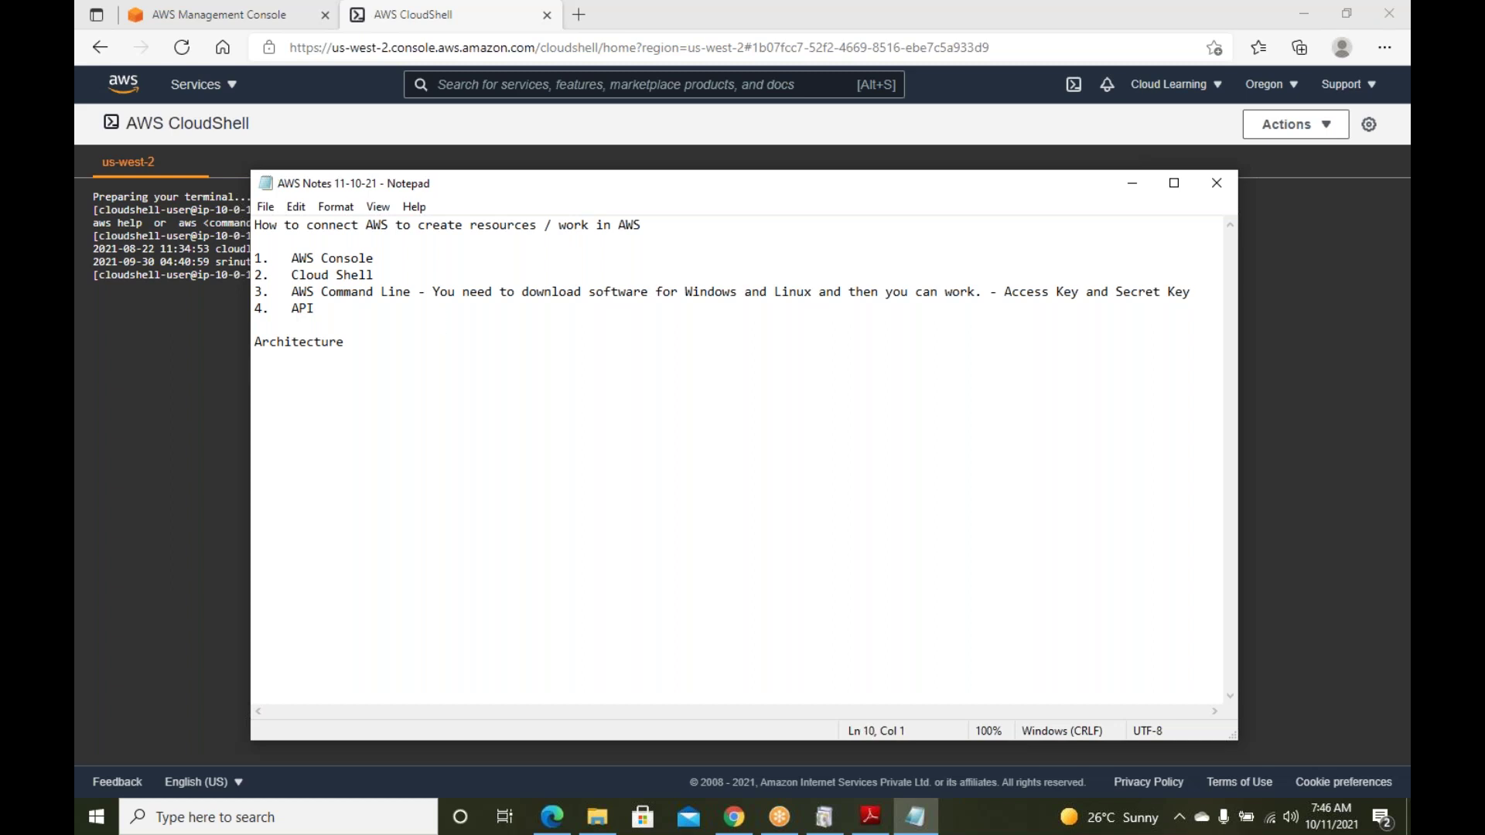
pyautogui.click(231, 331)
pyautogui.moveTo(240, 248); pyautogui.dragTo(310, 248)
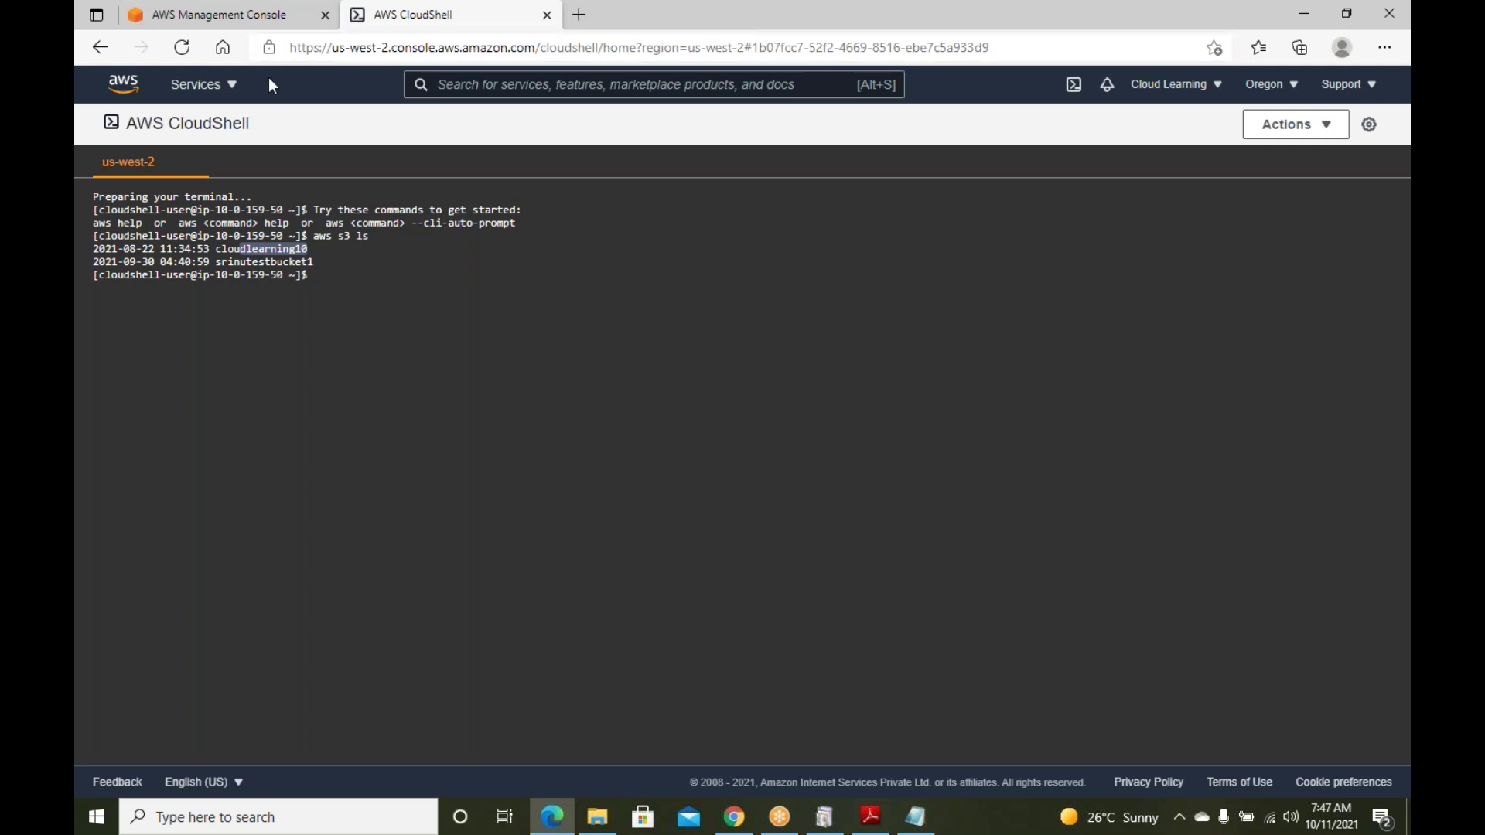
# Check the region list without leaving Oregon, then open the Cloud Learning account menu
pyautogui.click(832, 252)
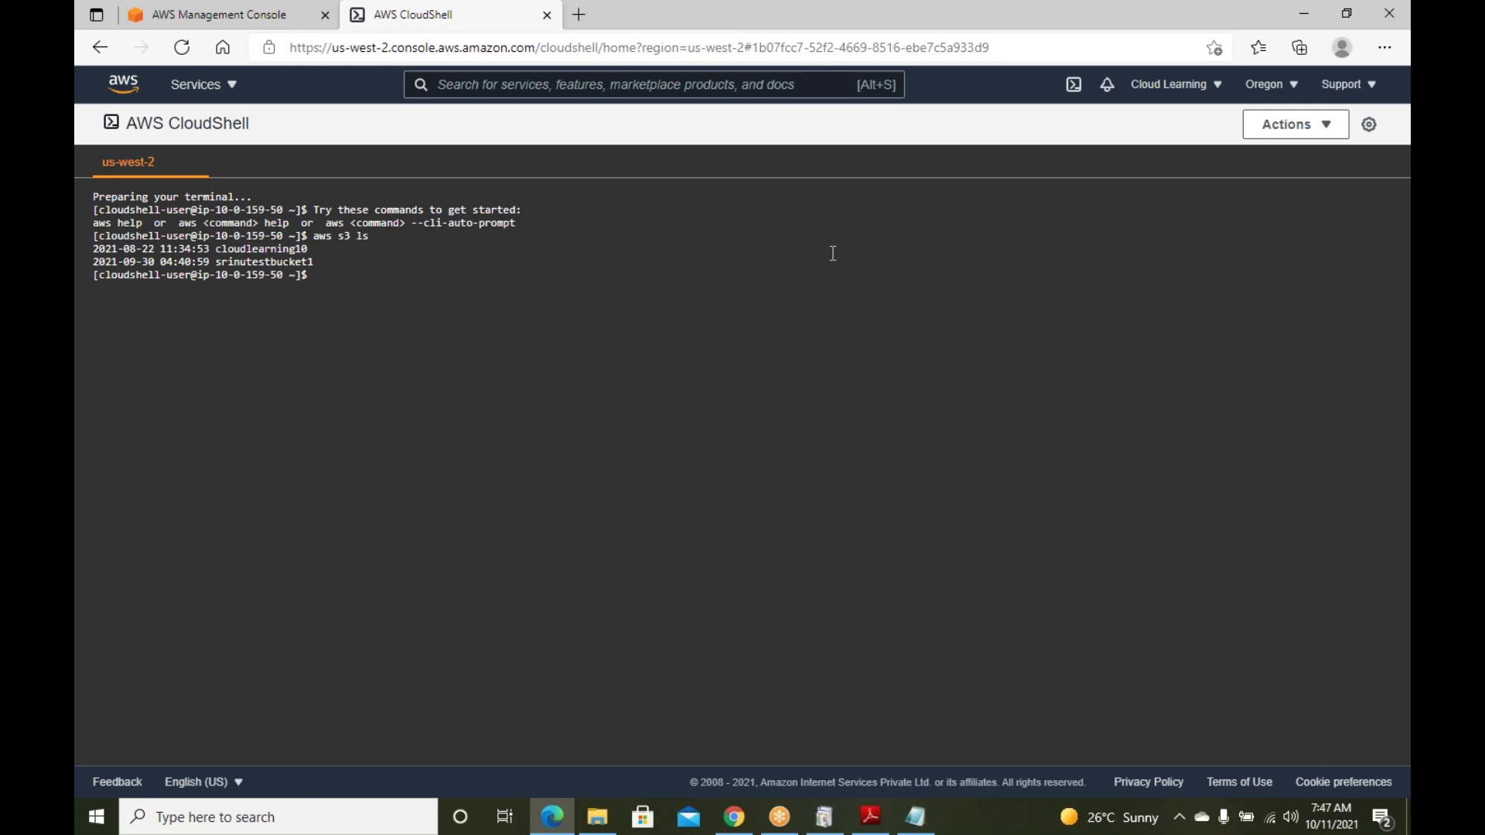
pyautogui.click(1289, 91)
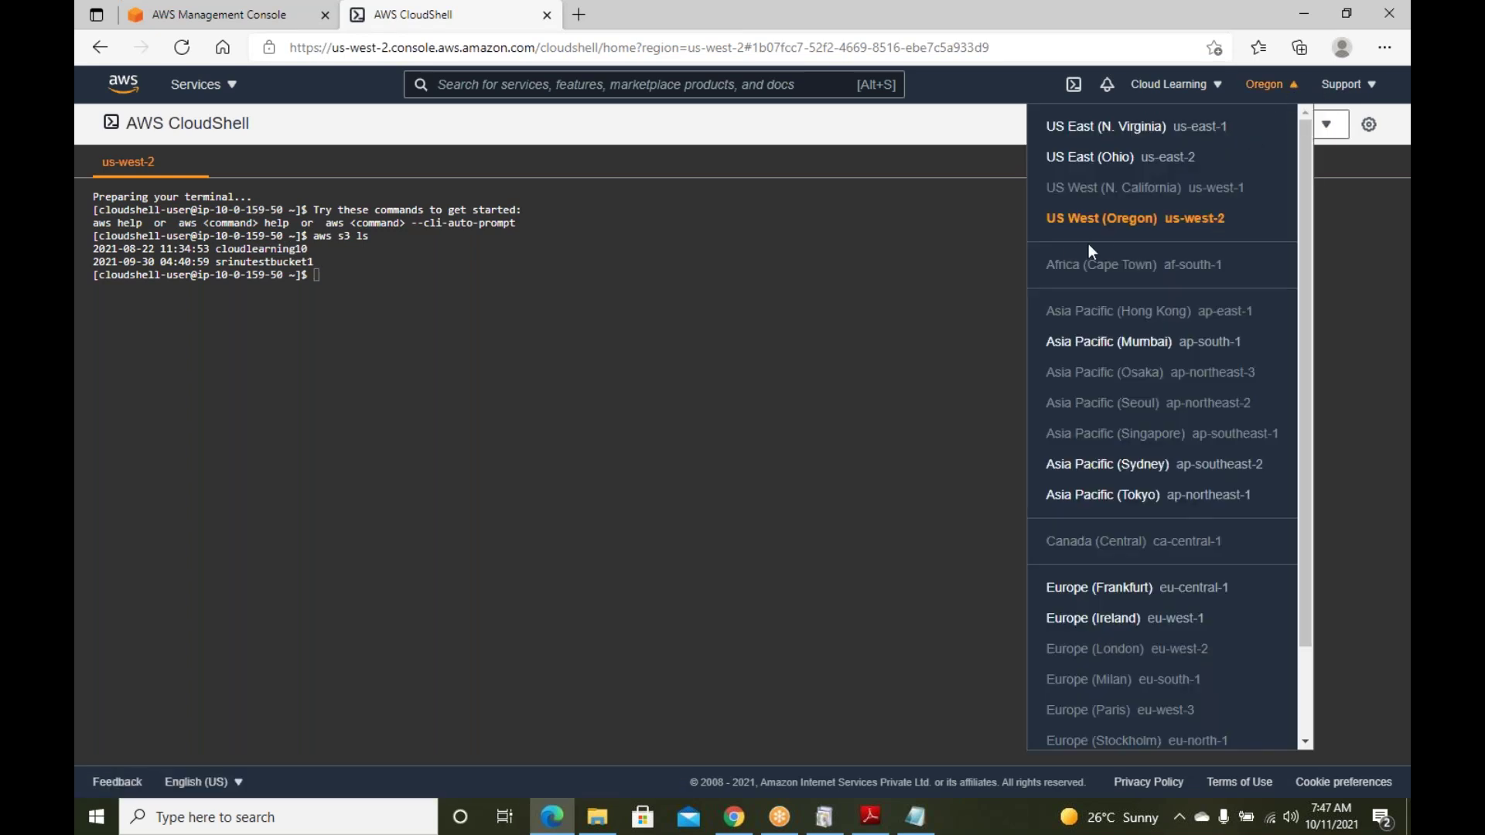
pyautogui.click(794, 299)
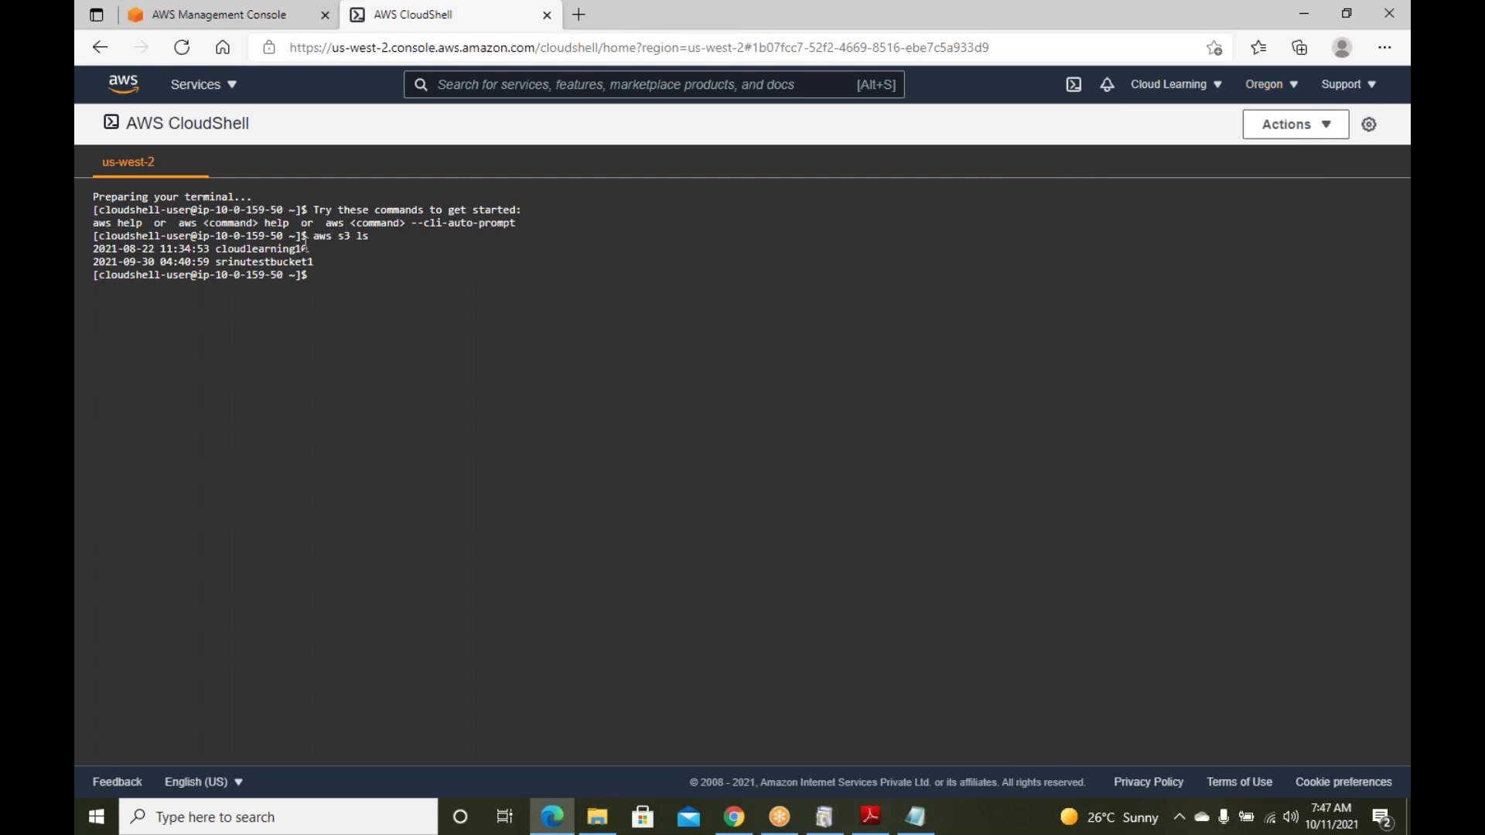
pyautogui.click(1219, 88)
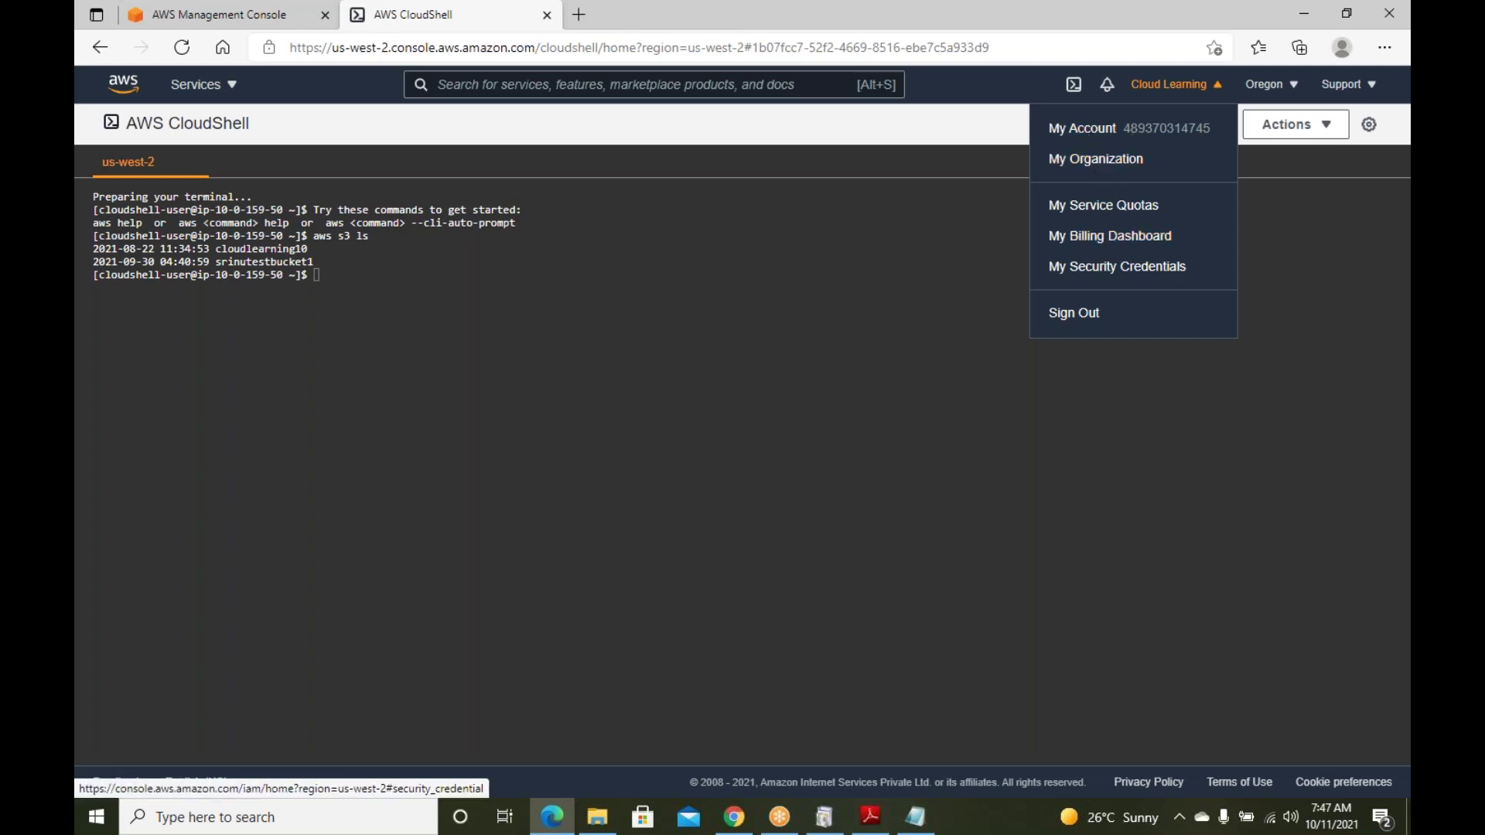
# Open My Billing Dashboard in a new tab, review the $1.78 forecast spend, and return to CloudShell
pyautogui.rightClick(1108, 236)
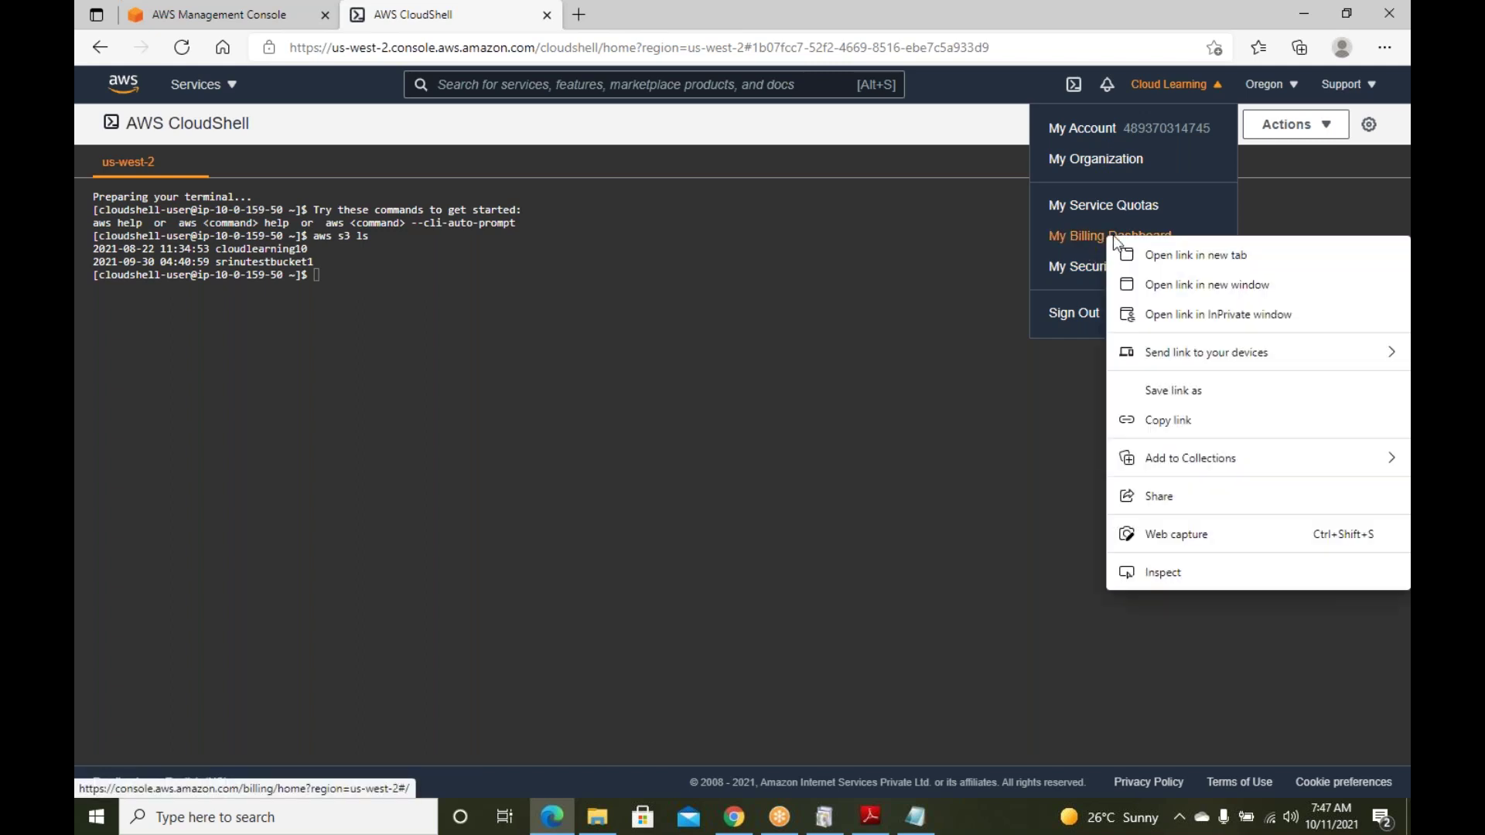
pyautogui.click(1157, 255)
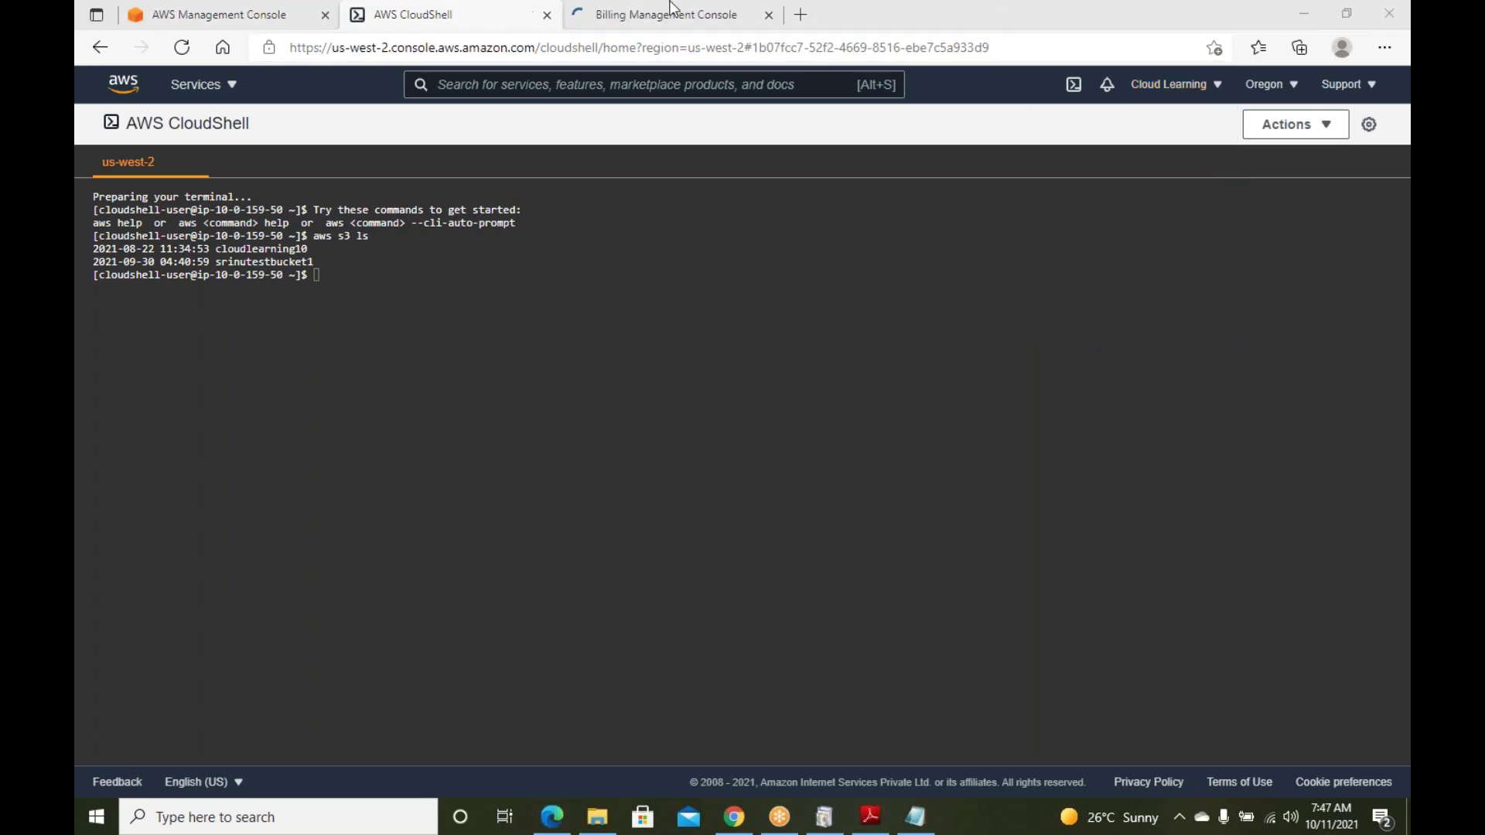
pyautogui.click(603, 20)
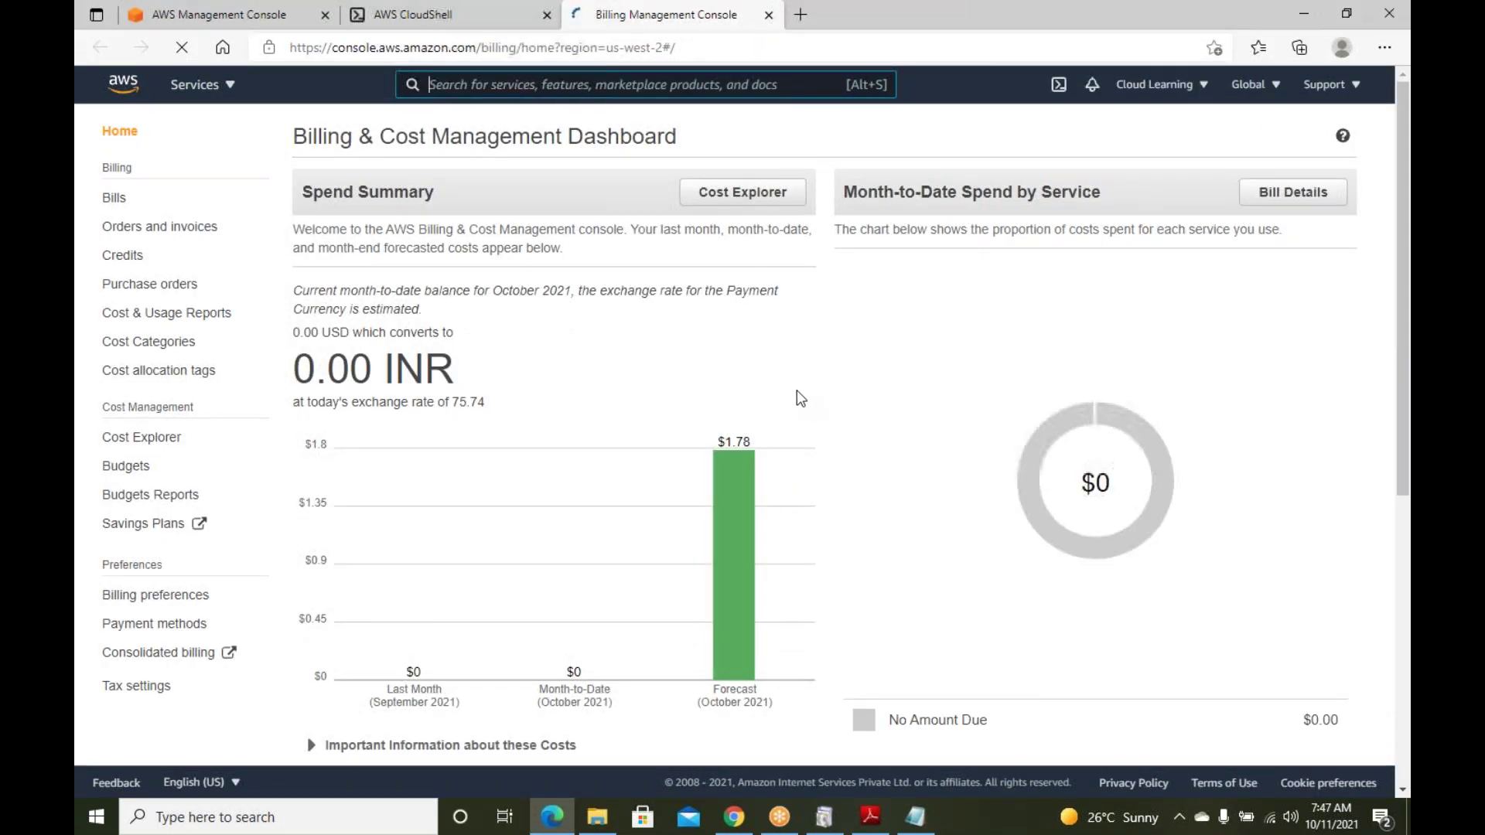
pyautogui.scroll(-1, 797, 389)
pyautogui.moveTo(790, 399)
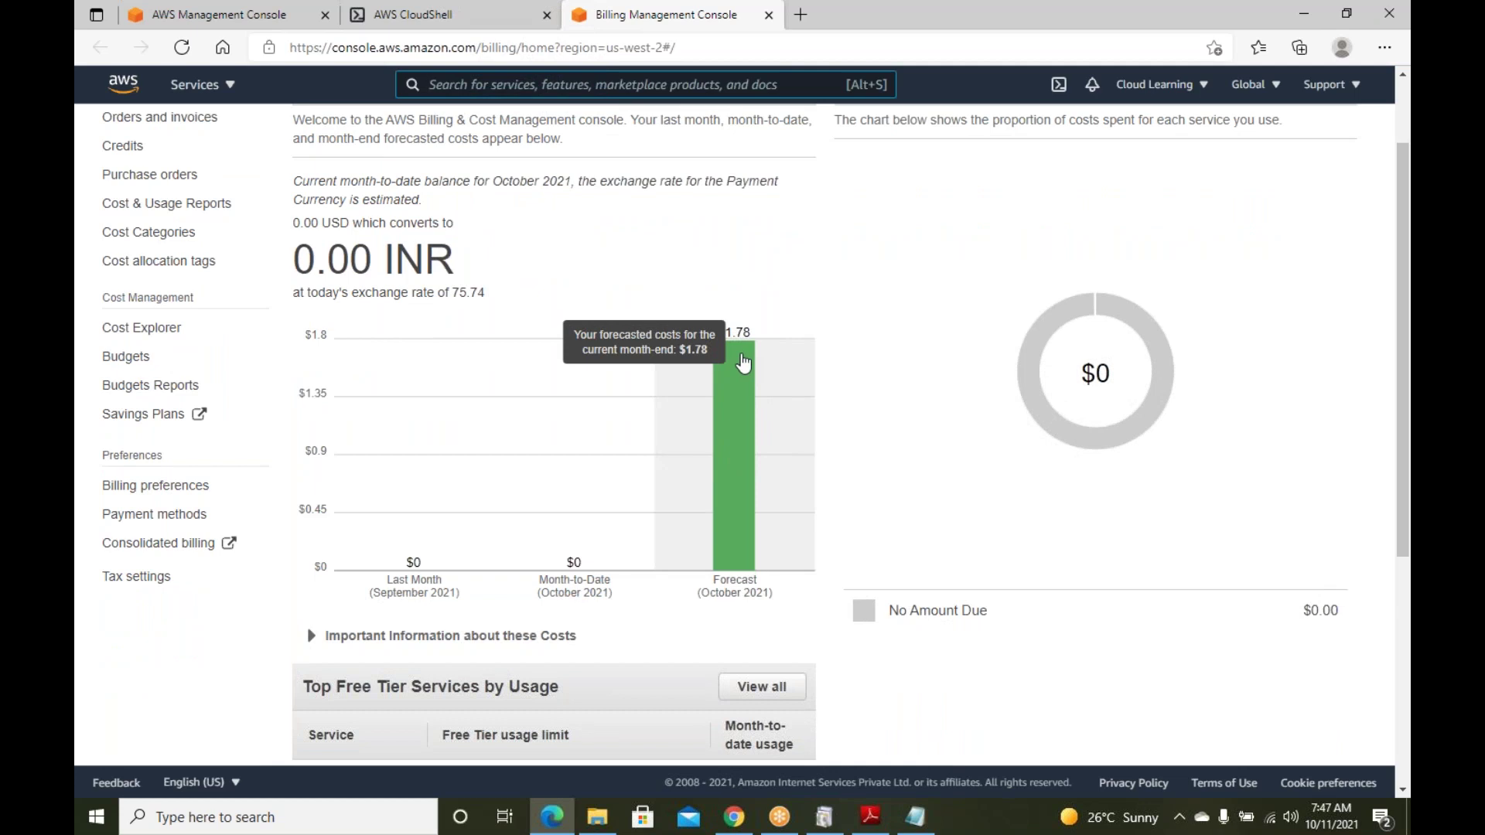
pyautogui.scroll(-3, 741, 364)
pyautogui.scroll(4, 738, 360)
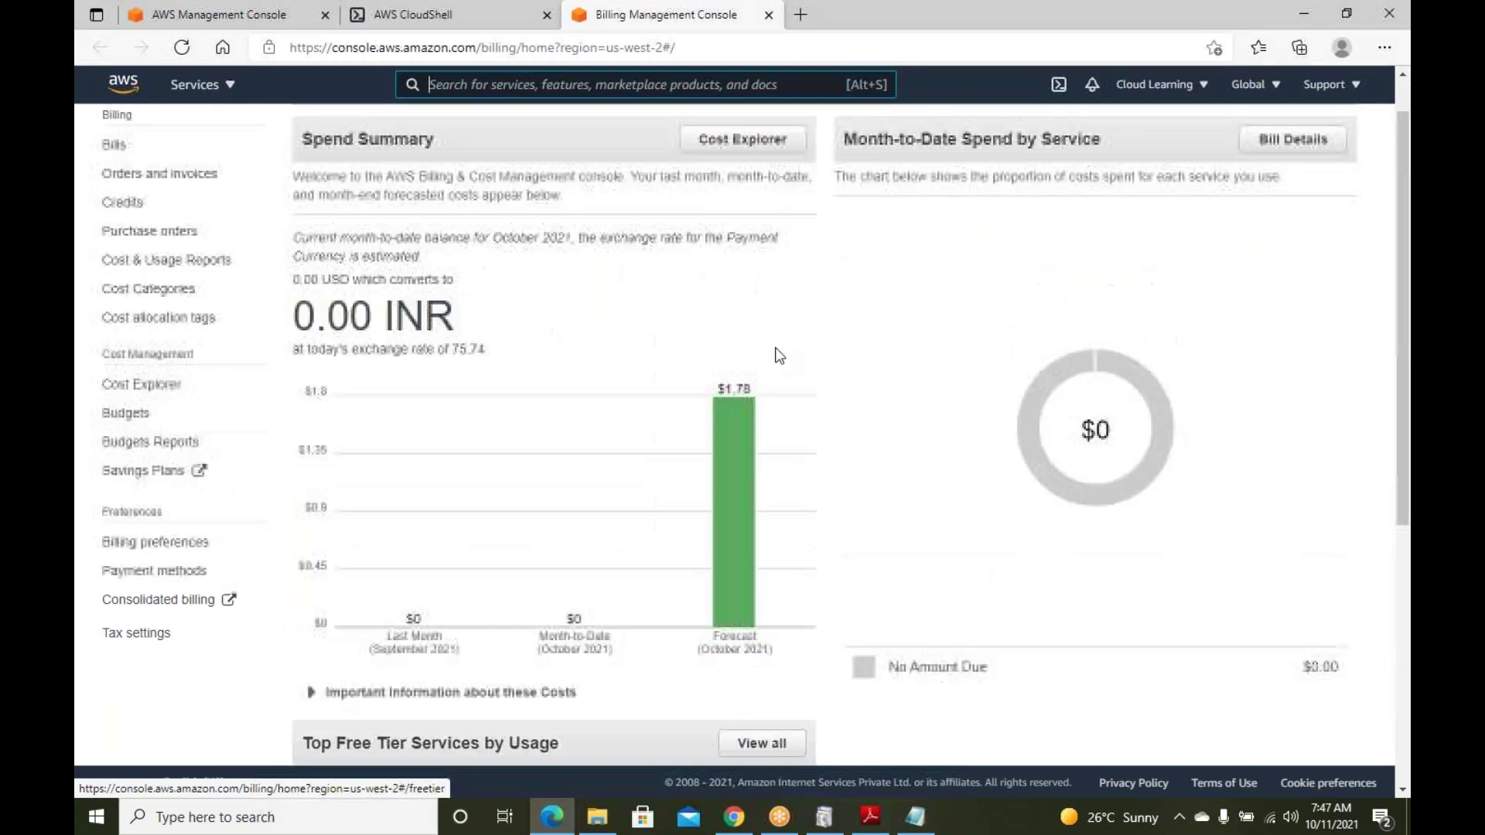
pyautogui.click(453, 13)
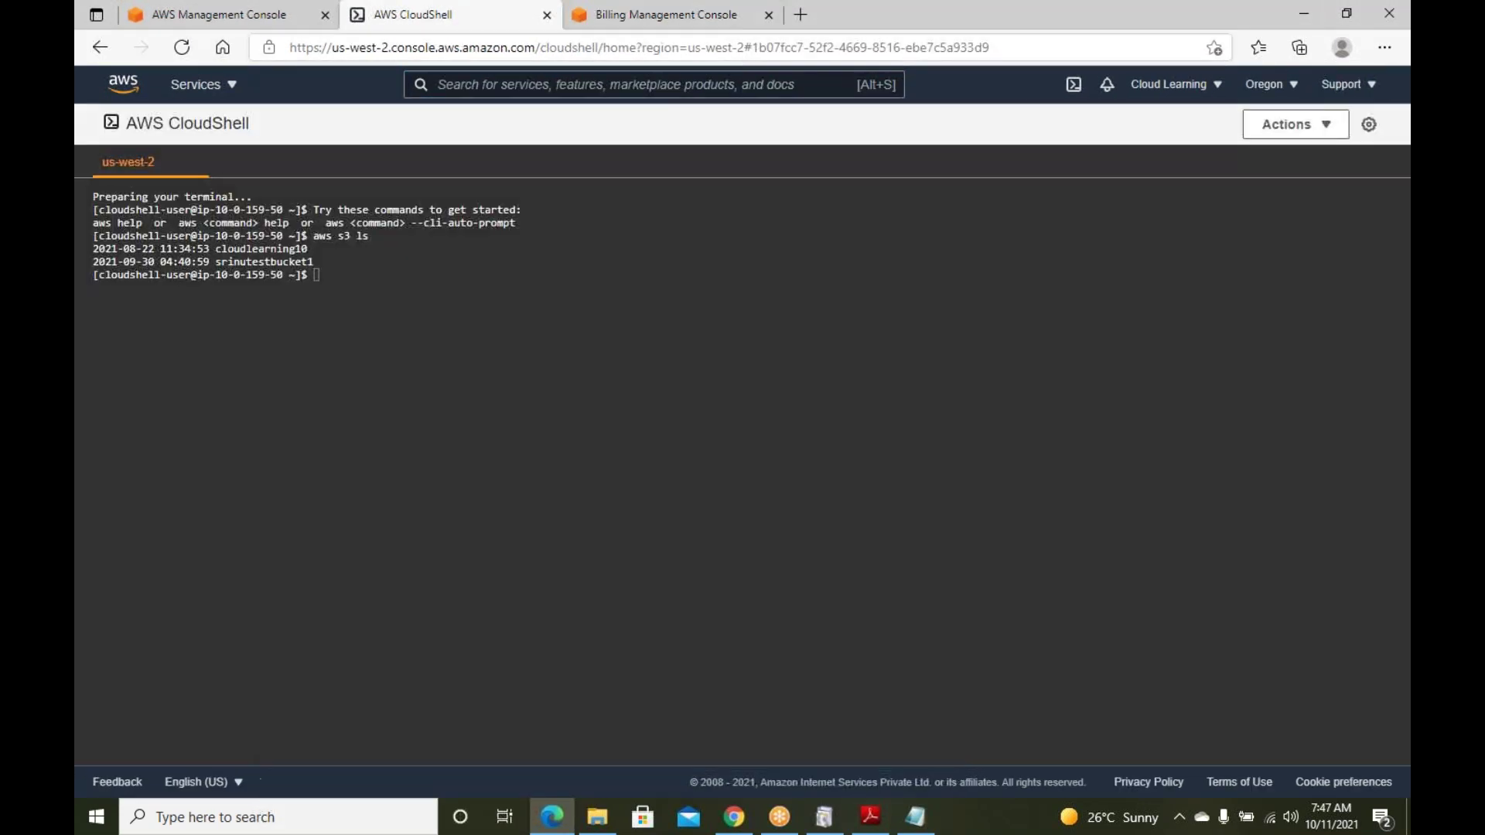
# Open My Service Quotas in a new tab from CloudShell's account menu, and again from the Billing tab
pyautogui.click(1207, 88)
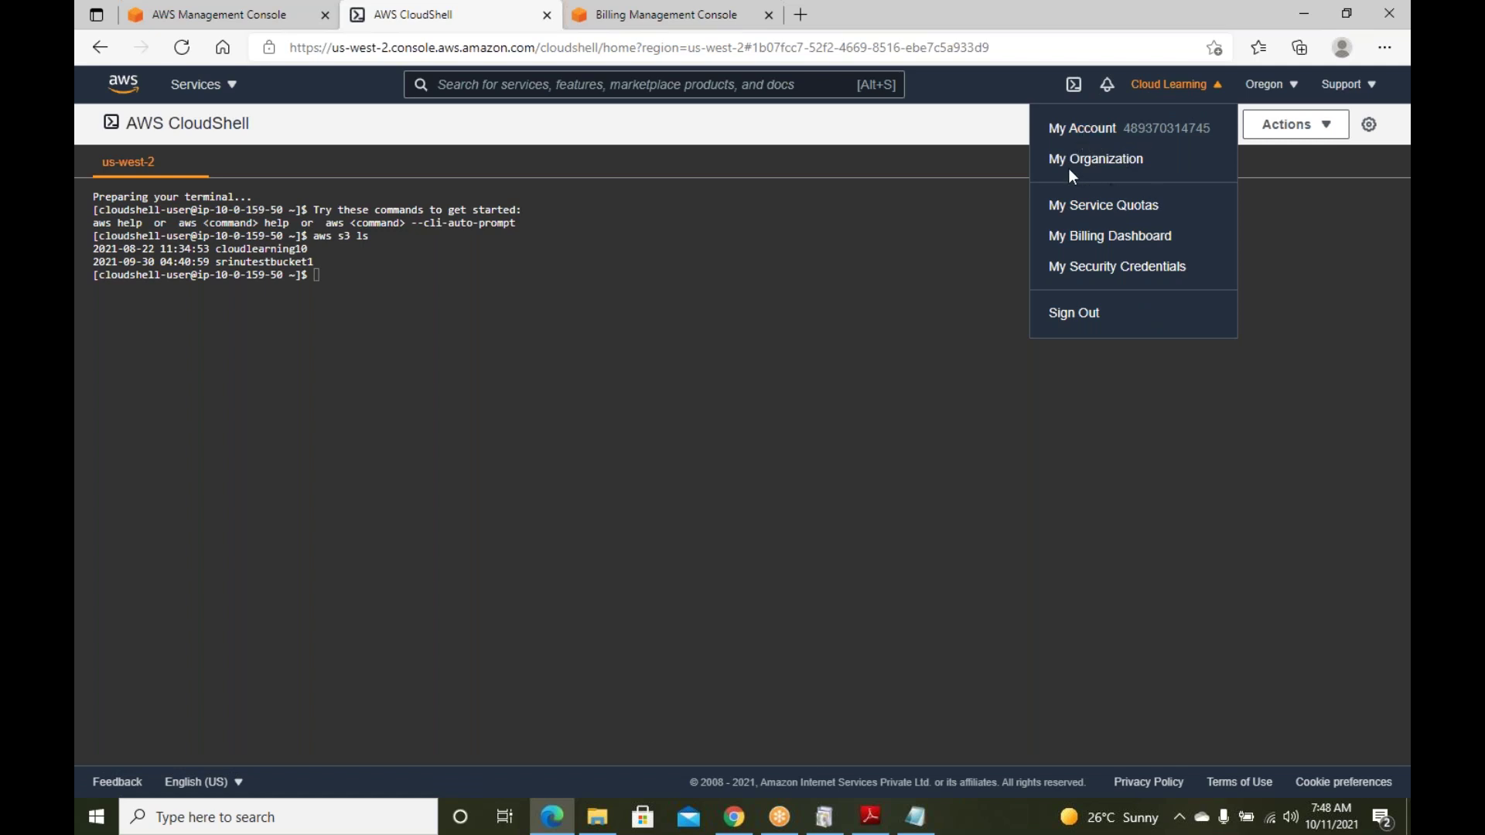
pyautogui.rightClick(1084, 215)
pyautogui.click(1128, 222)
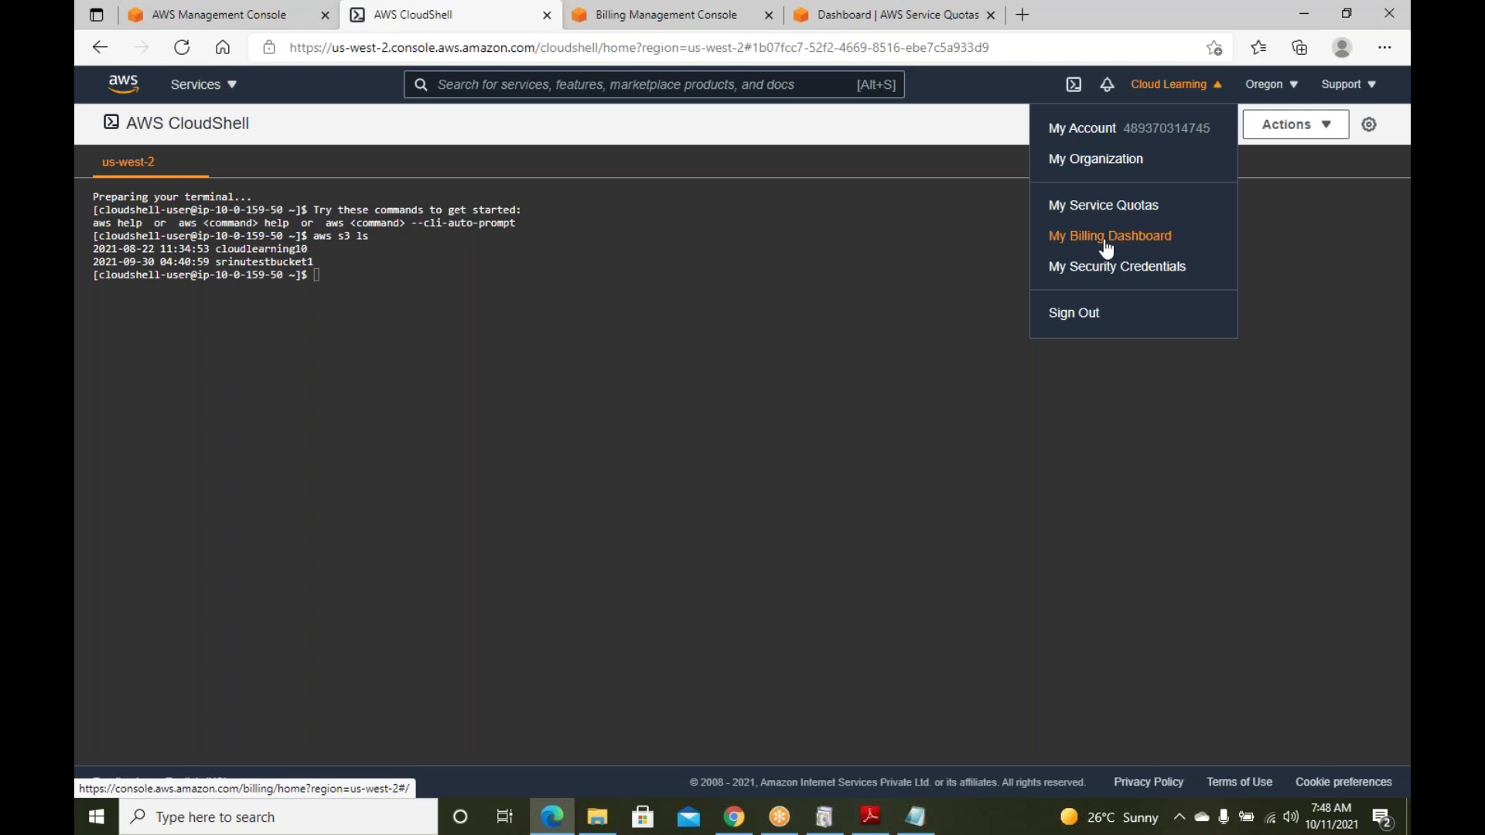
pyautogui.click(639, 16)
pyautogui.click(1175, 85)
pyautogui.click(1104, 209)
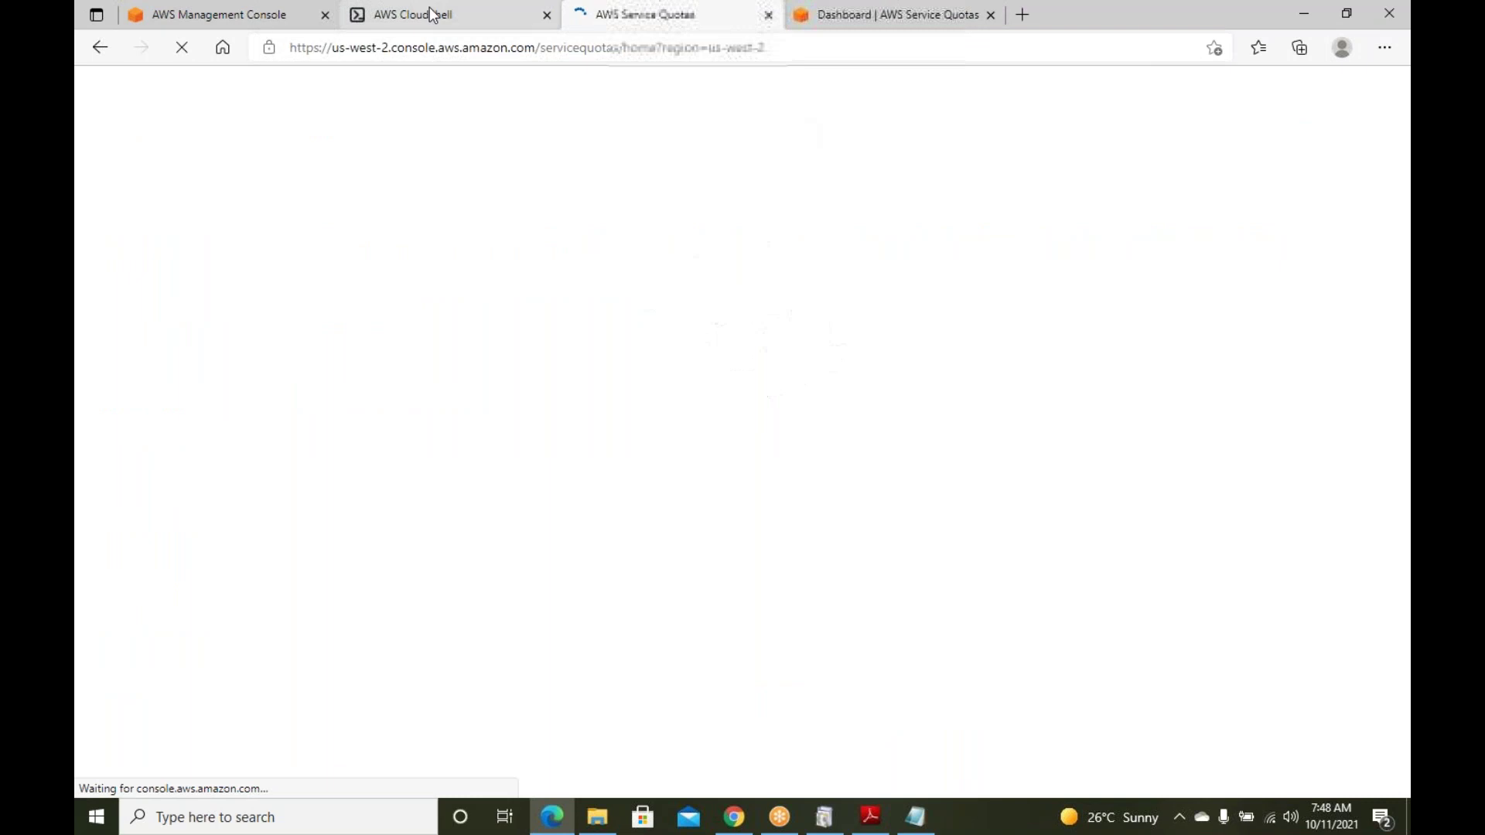
pyautogui.click(431, 14)
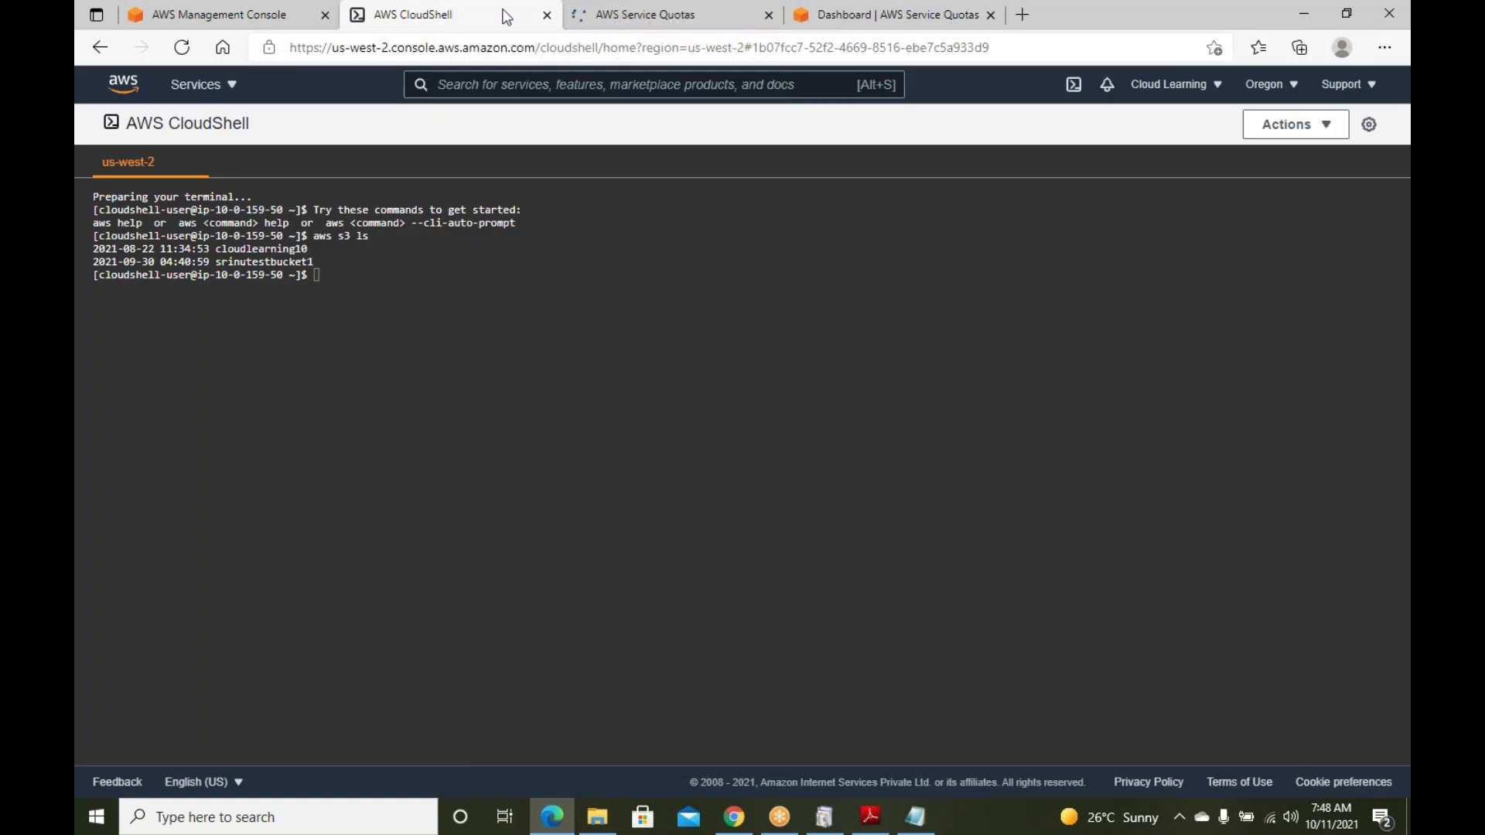
# Scroll through CloudShell's list of available AWS regions
pyautogui.click(1292, 86)
pyautogui.scroll(-3, 1227, 266)
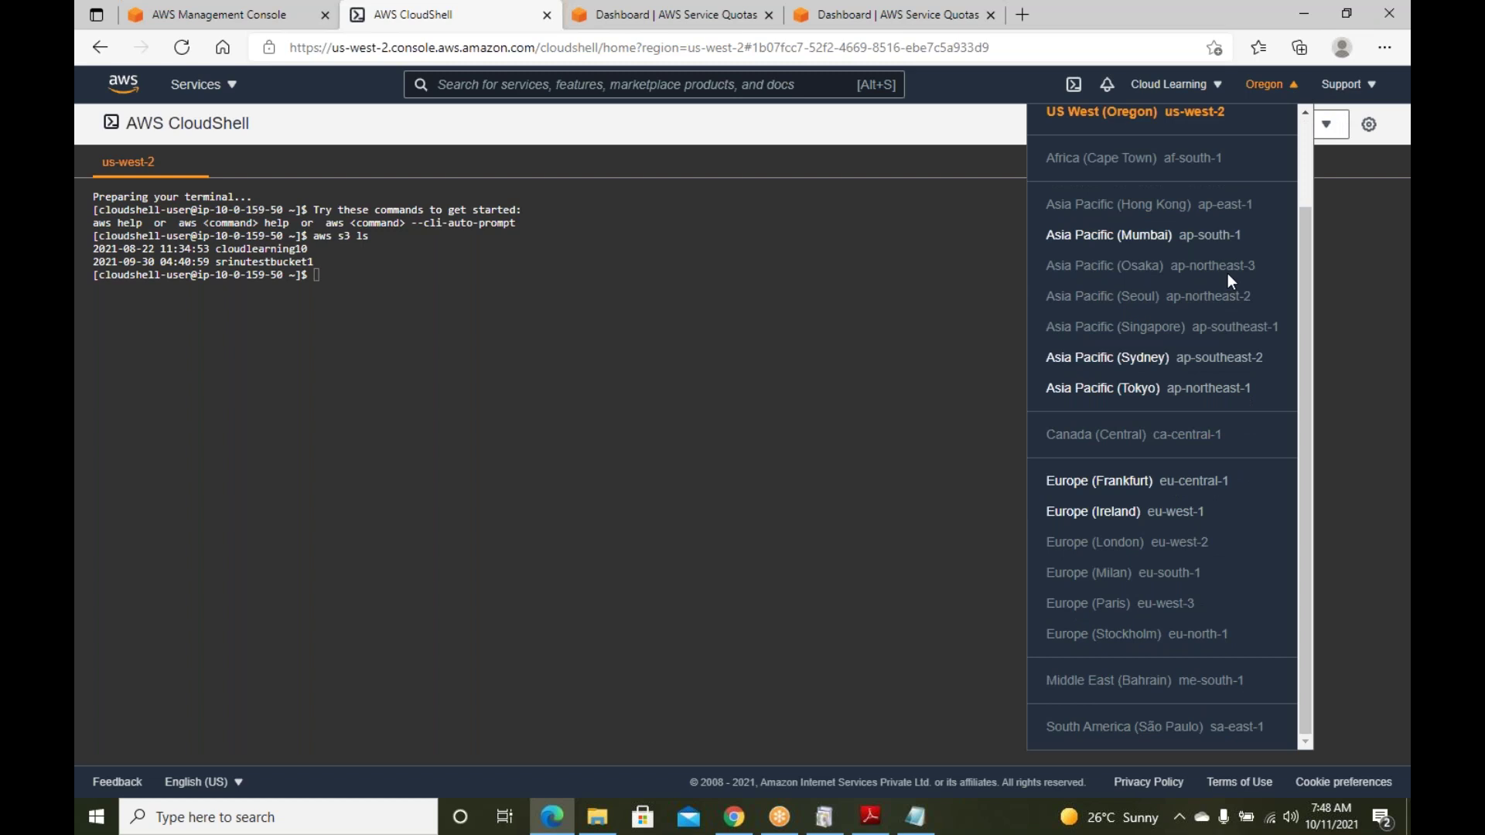
pyautogui.scroll(2, 1224, 263)
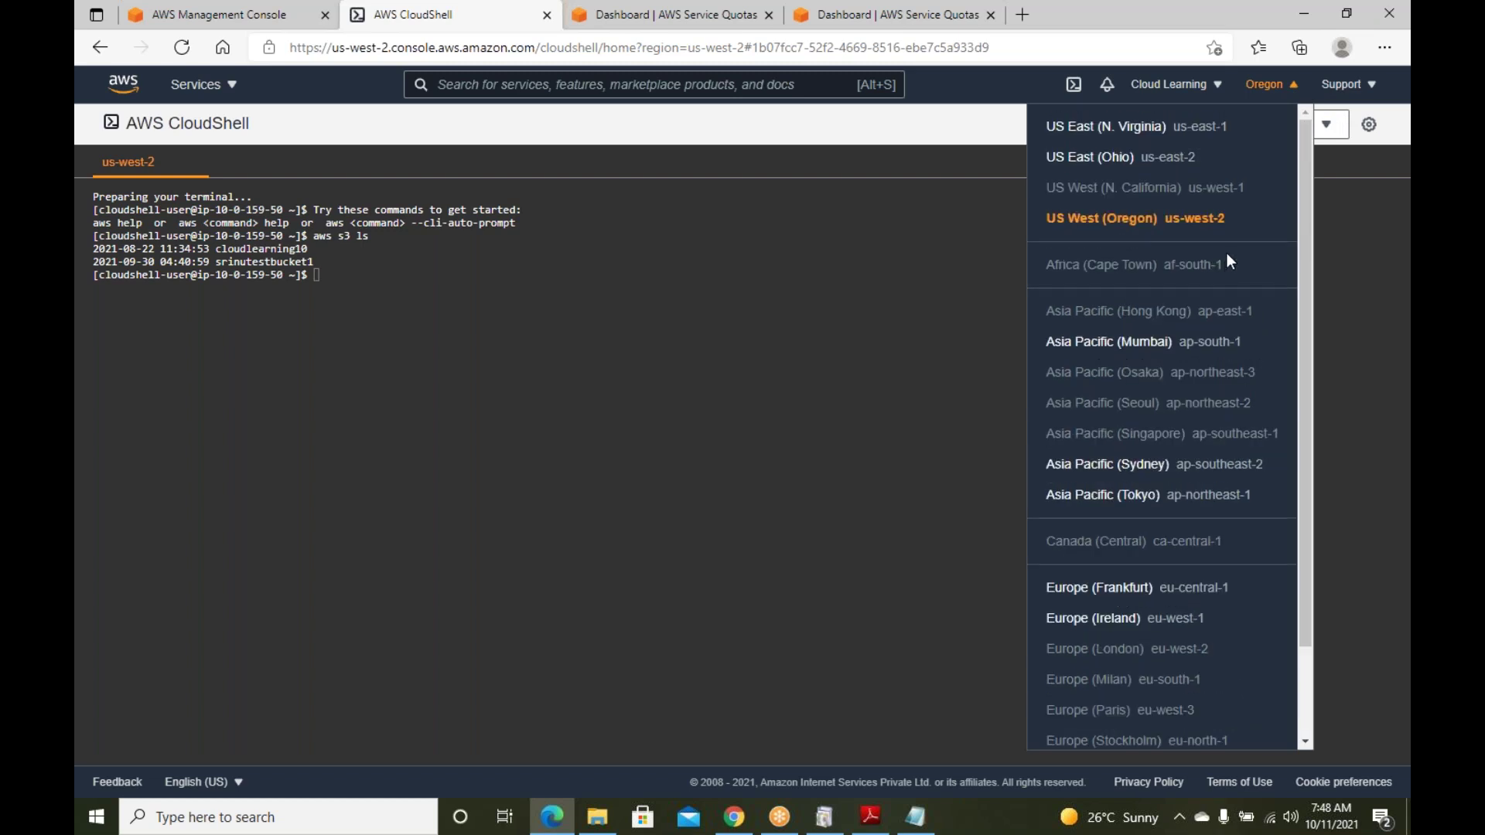
pyautogui.scroll(-2, 1227, 252)
pyautogui.scroll(2, 1224, 254)
pyautogui.moveTo(919, 826)
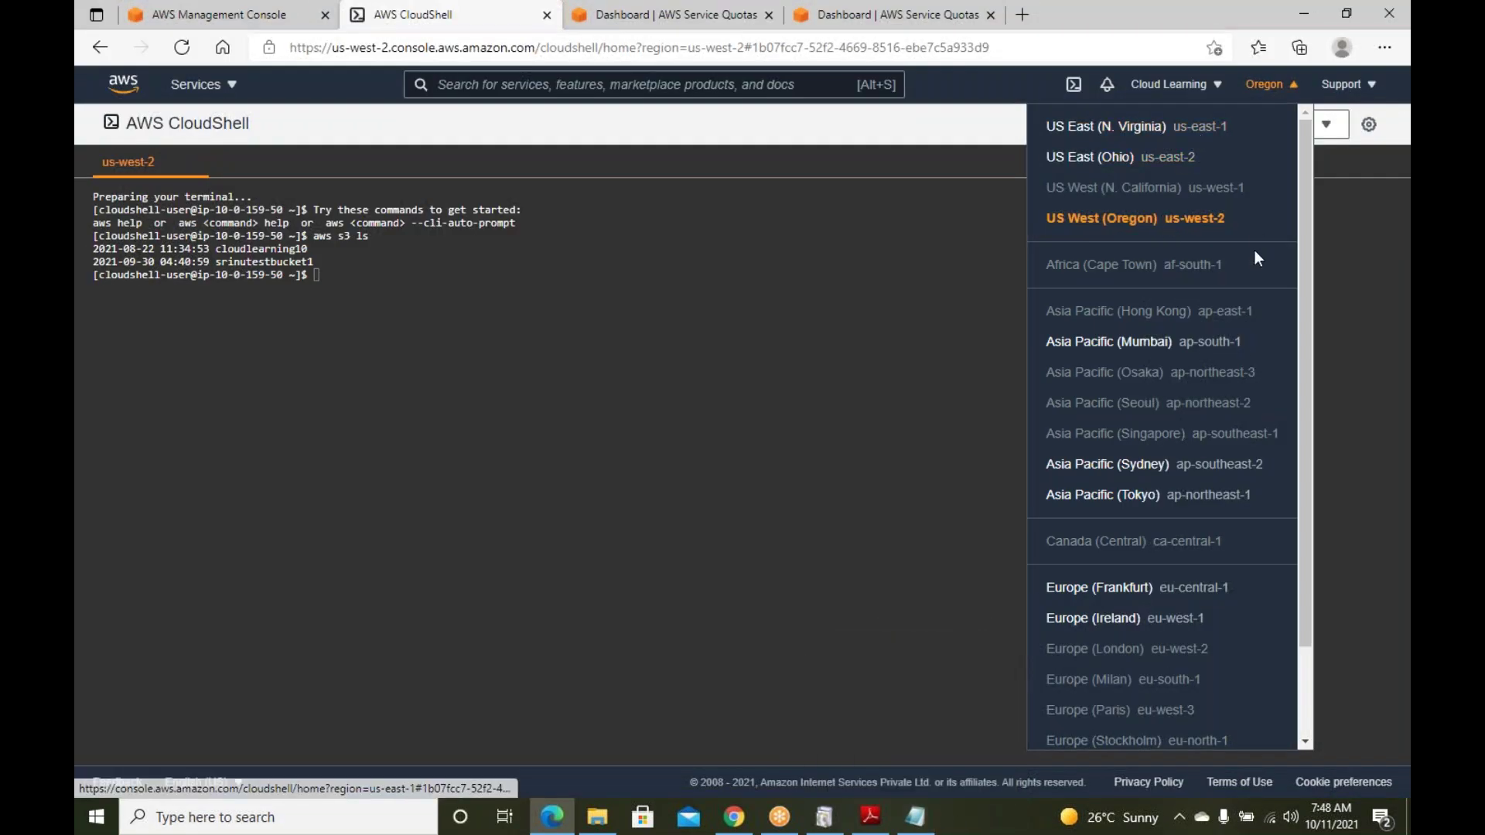
pyautogui.scroll(-1, 1245, 297)
pyautogui.scroll(1, 1251, 310)
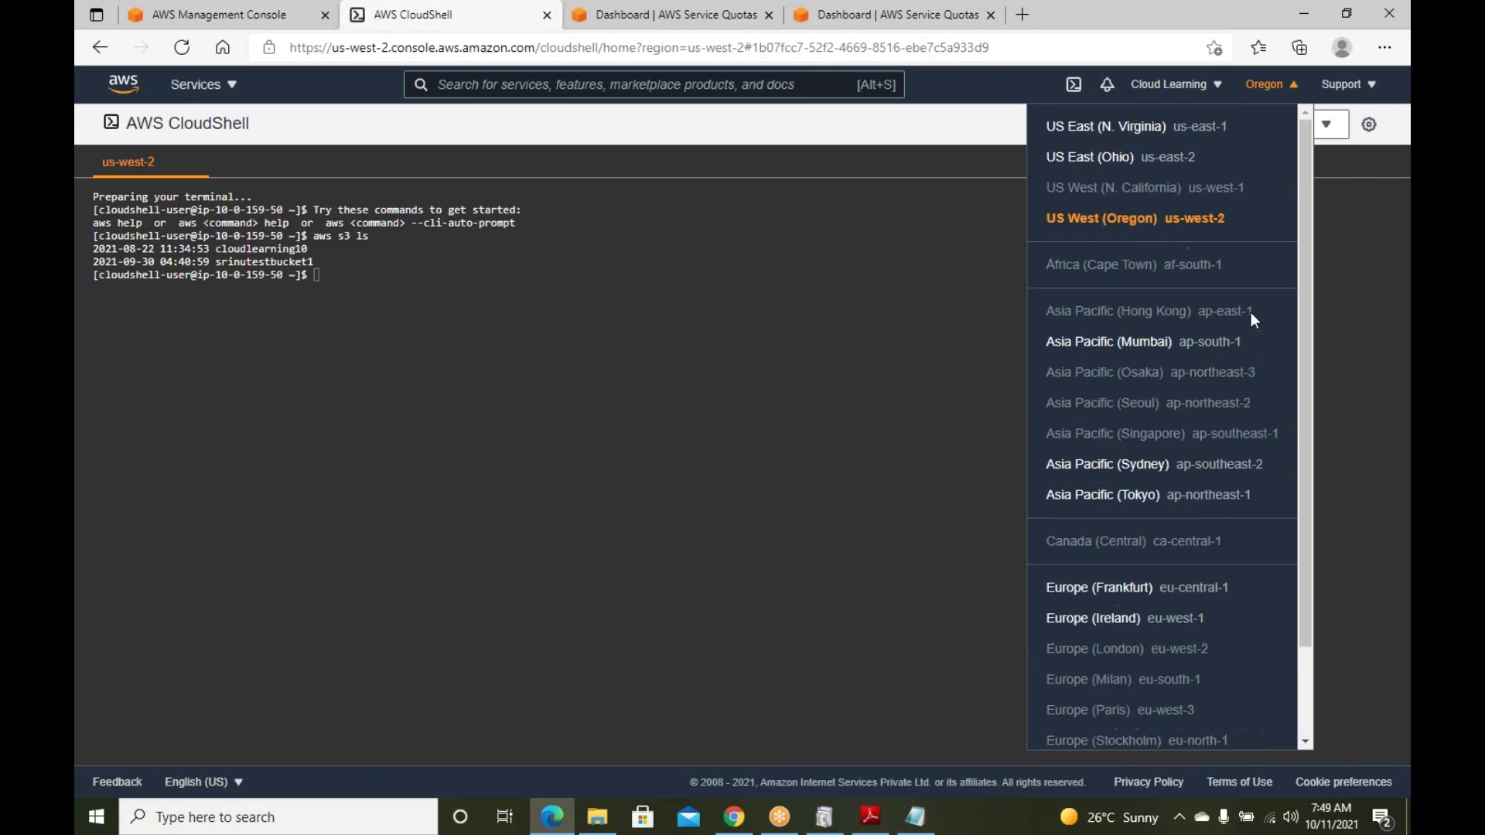
pyautogui.scroll(-1, 1224, 255)
pyautogui.scroll(1, 1223, 255)
# In the Service Quotas tab, type 'aws region count' into the address bar
pyautogui.click(647, 17)
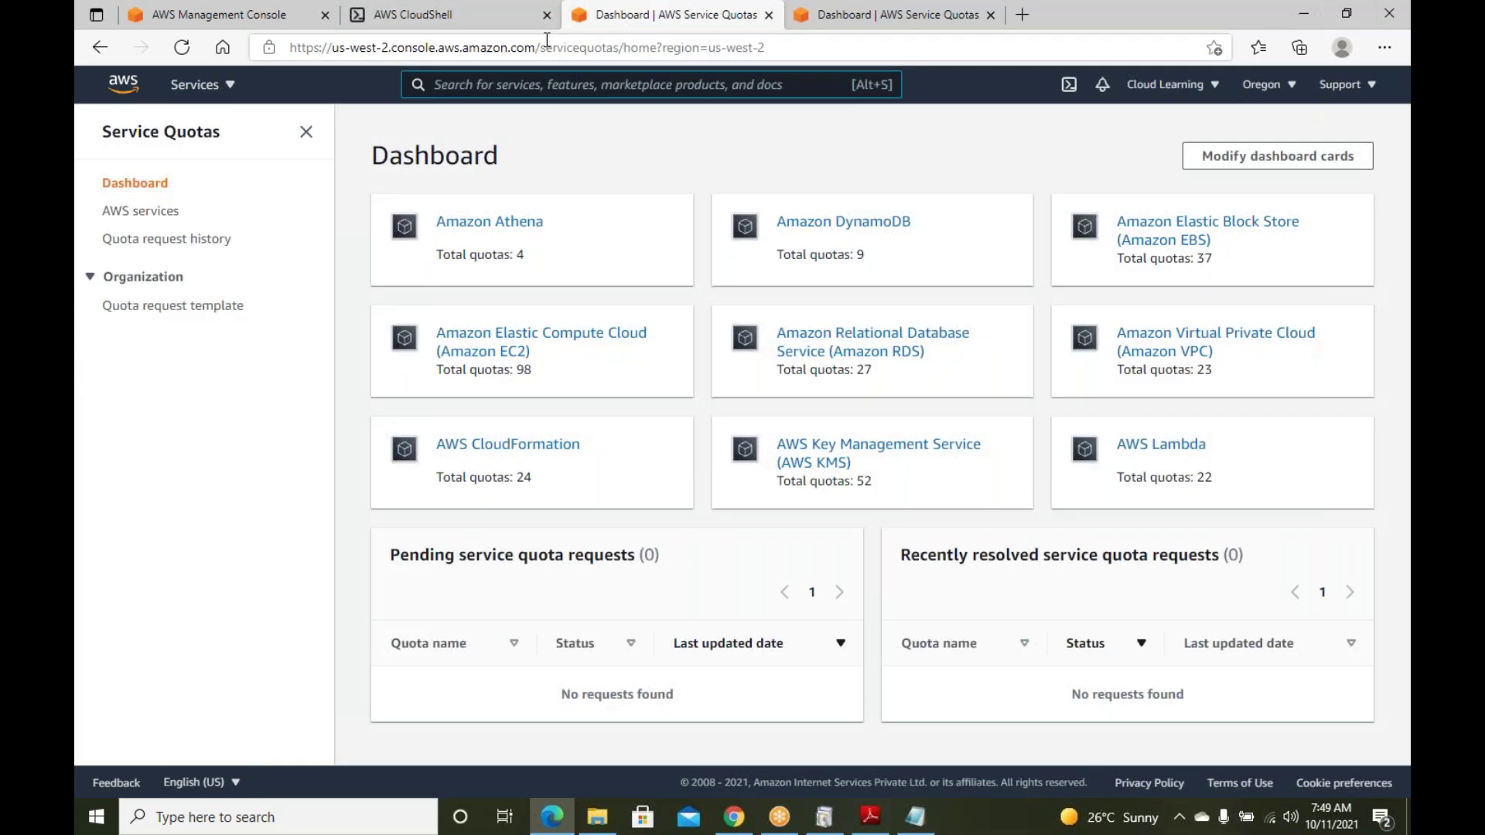
pyautogui.click(547, 40)
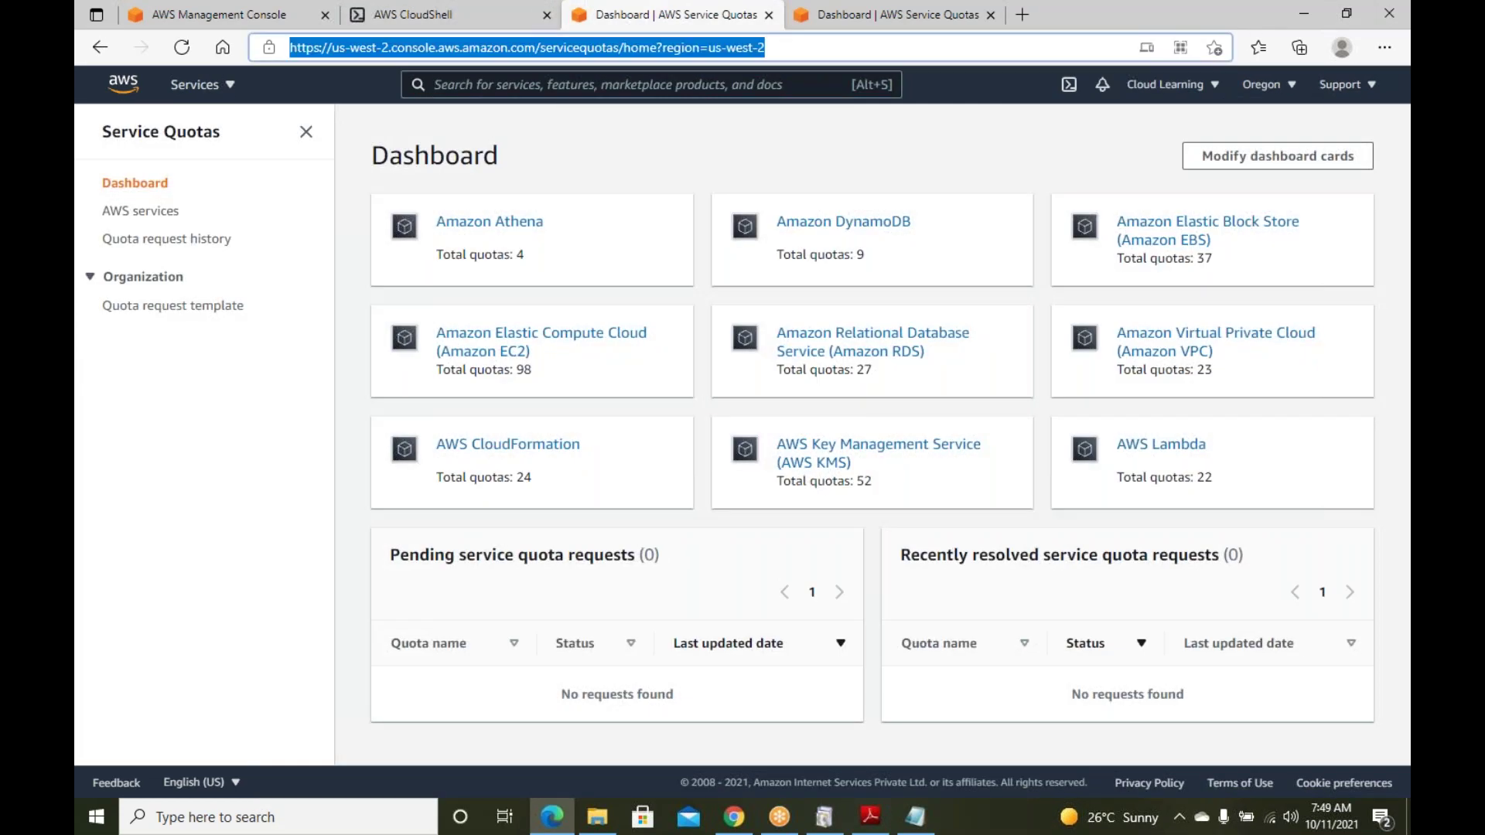
pyautogui.write('aws')
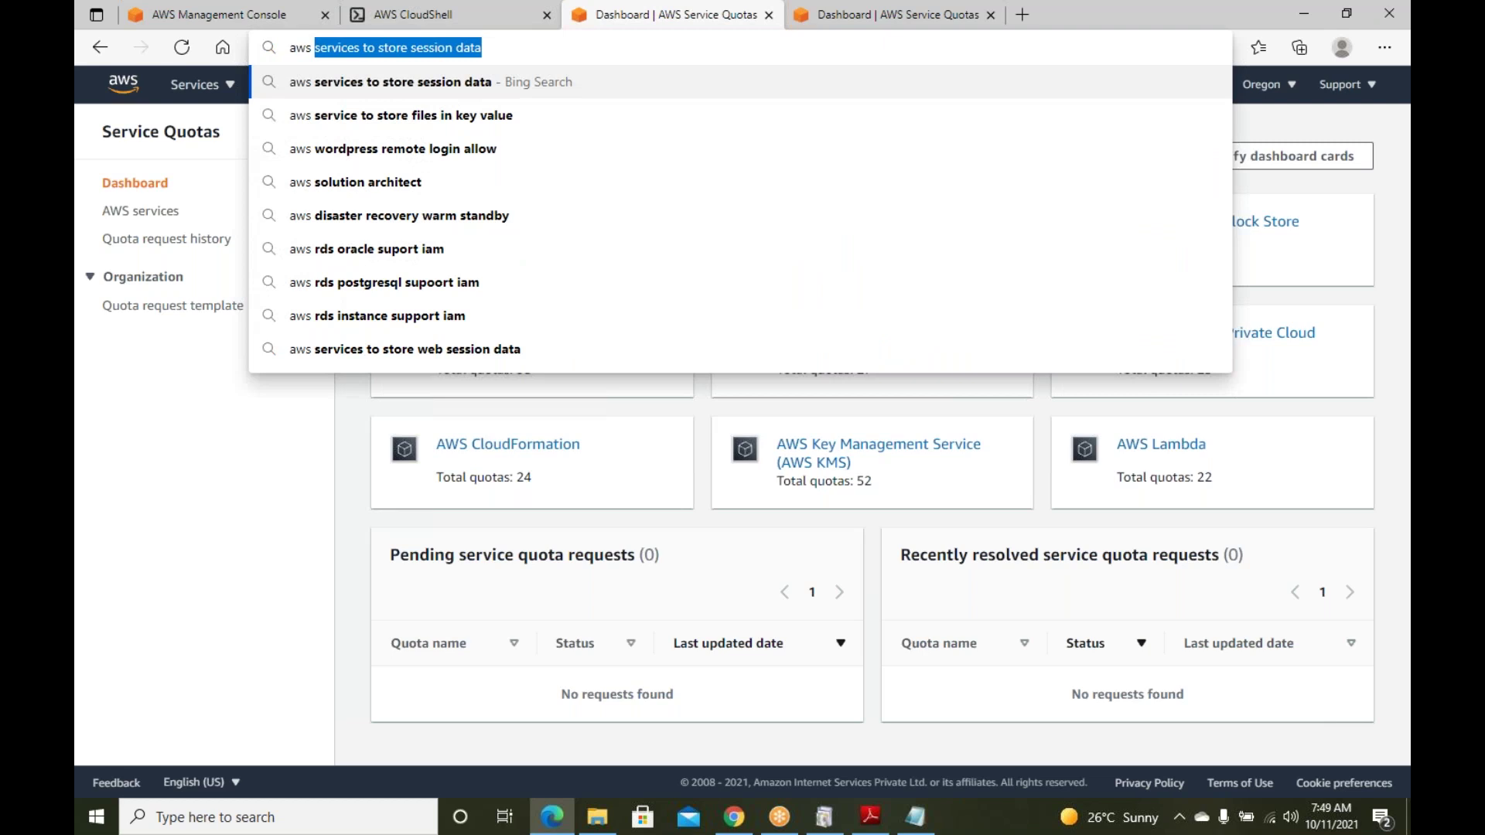
pyautogui.write(' region count')
# Search Bing for 'aws region count' and open the Regions and Availability Zones result
pyautogui.press('Return')
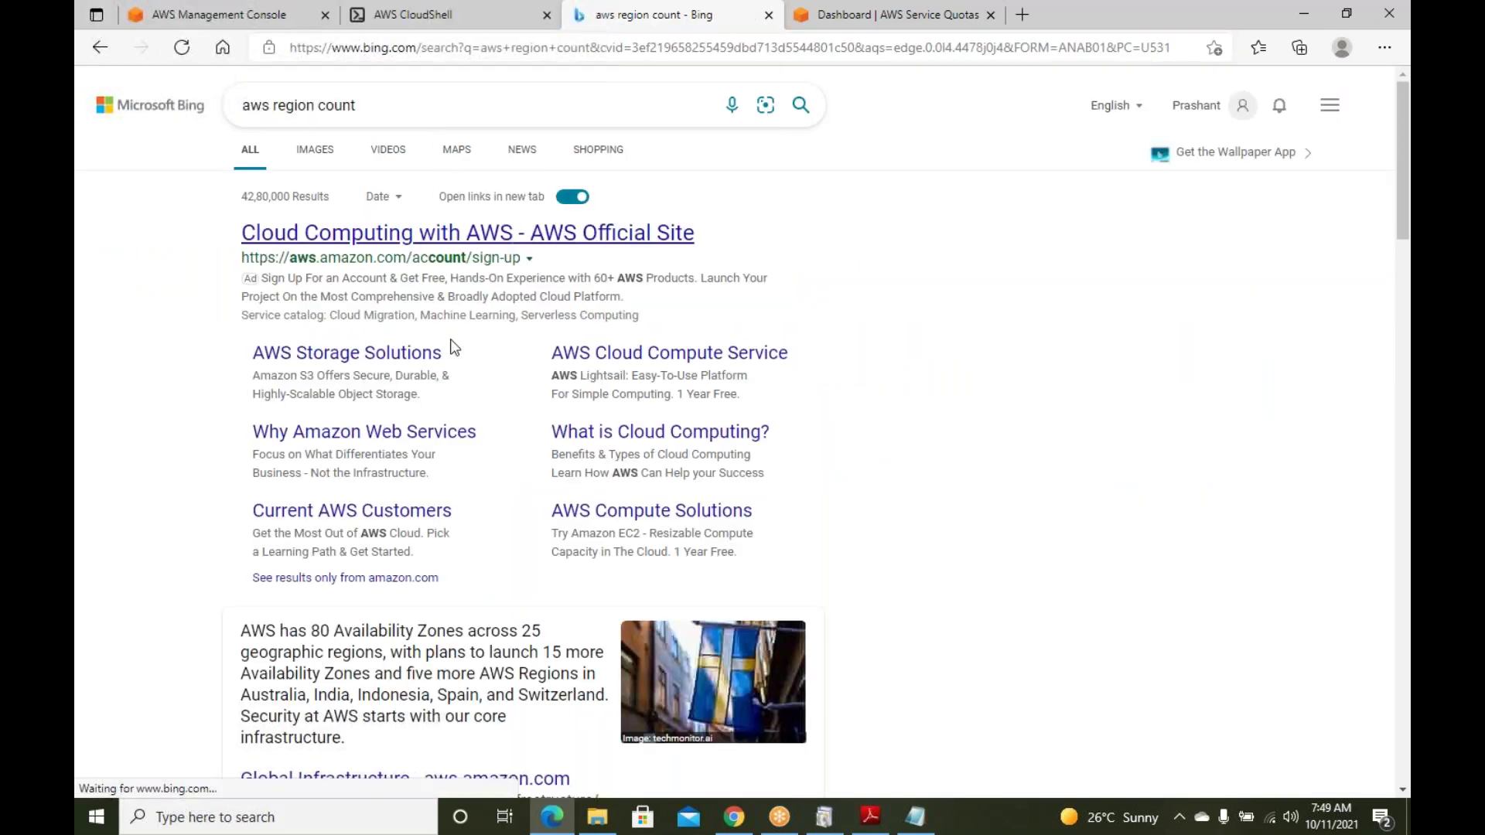
pyautogui.scroll(-4, 454, 347)
pyautogui.scroll(4, 480, 309)
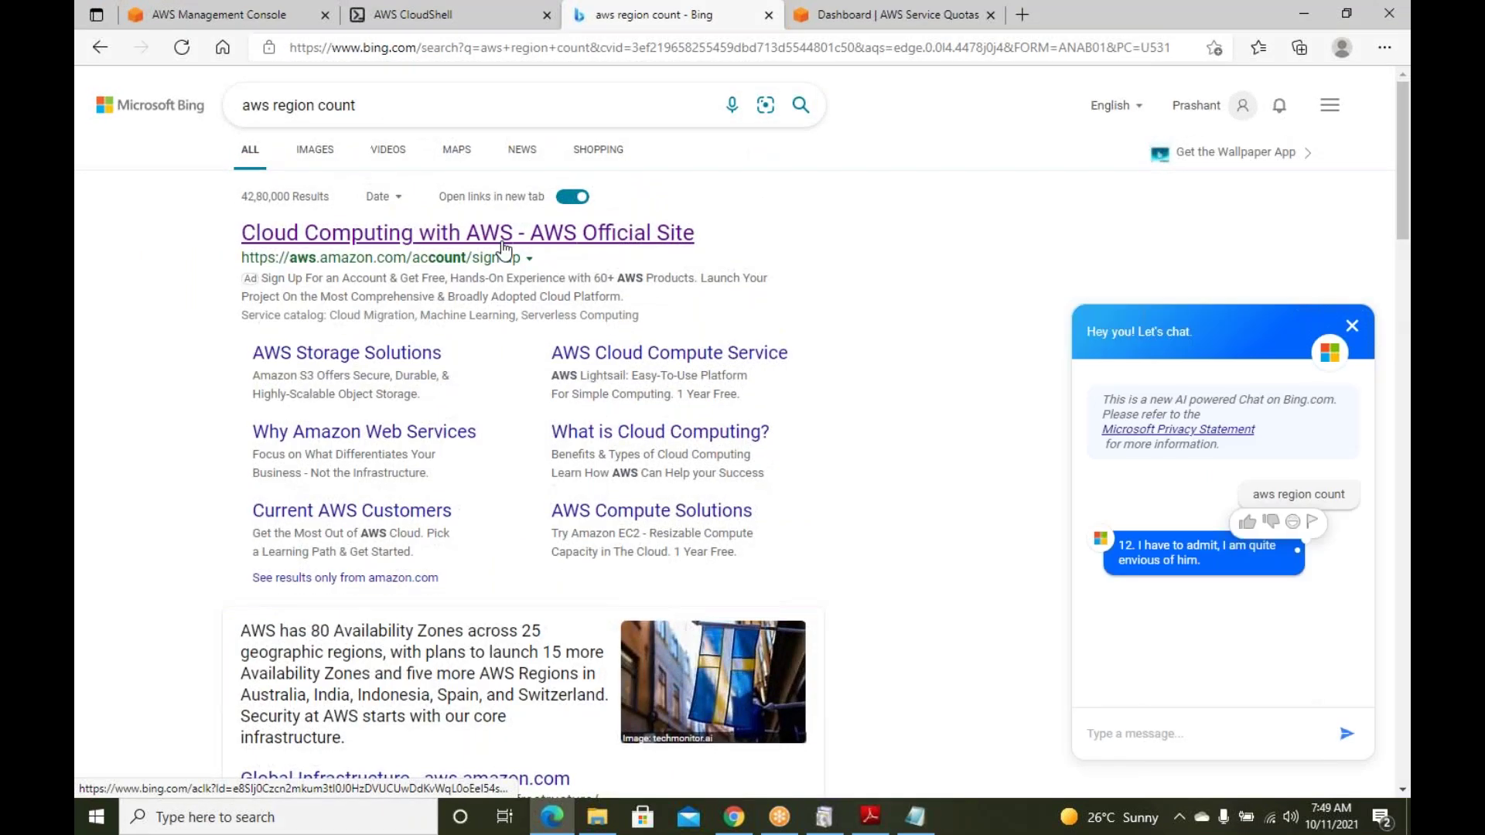
pyautogui.scroll(-10, 491, 301)
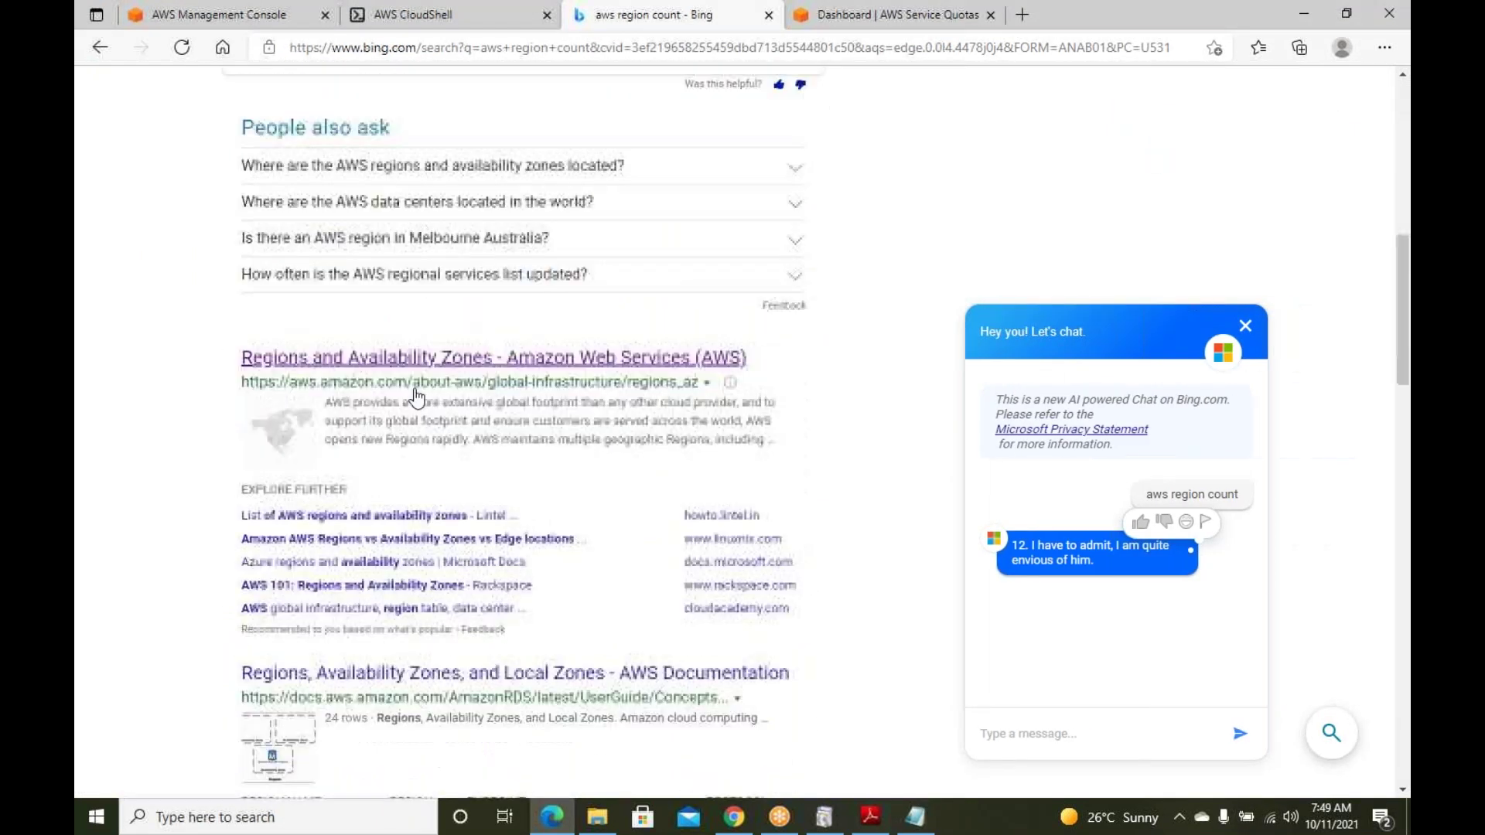
pyautogui.click(401, 338)
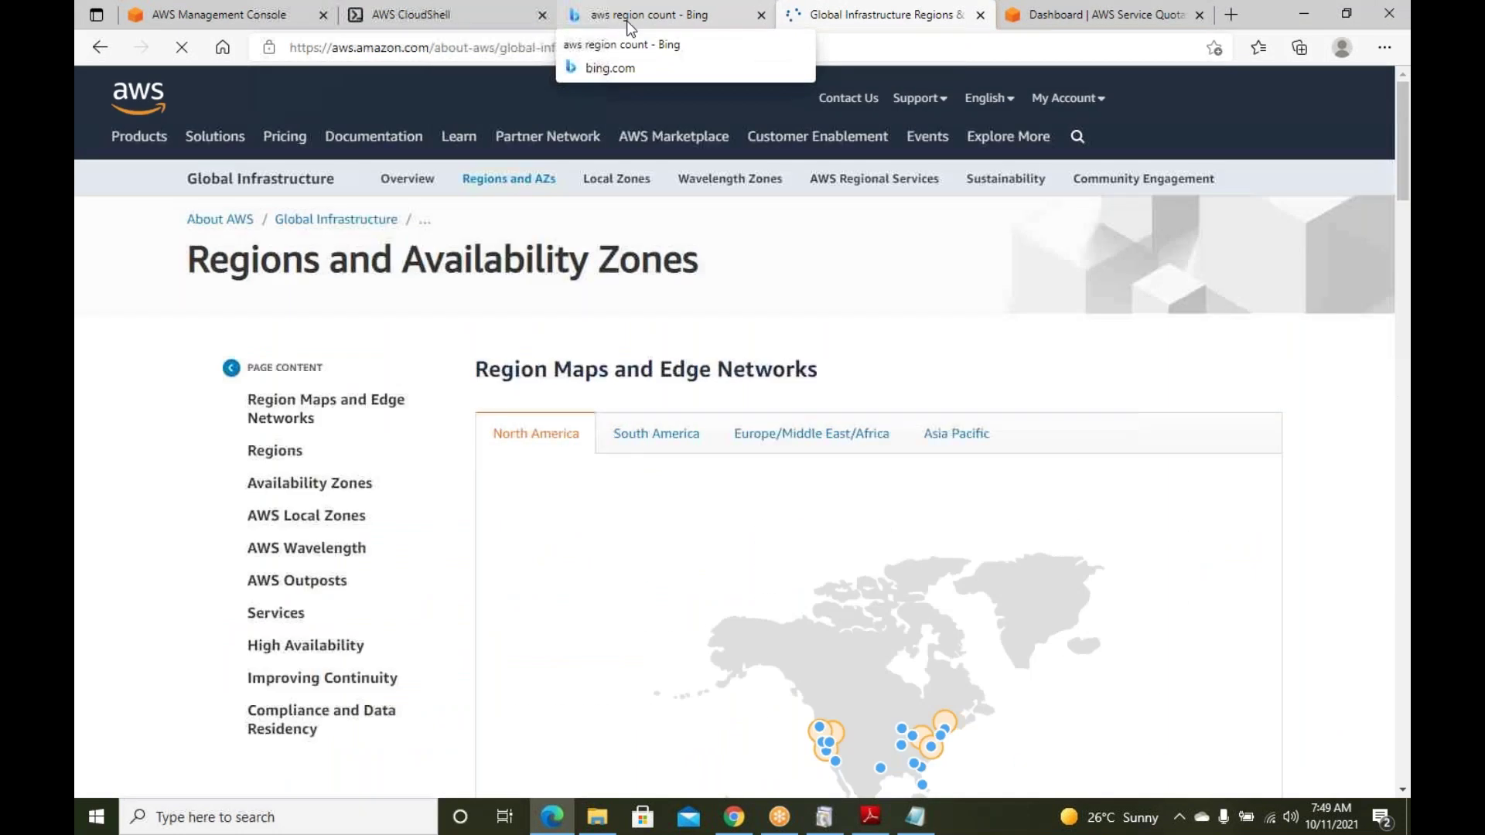
# Scroll through the region map and region list on the Global Infrastructure page
pyautogui.scroll(-2, 929, 427)
pyautogui.scroll(-5, 928, 424)
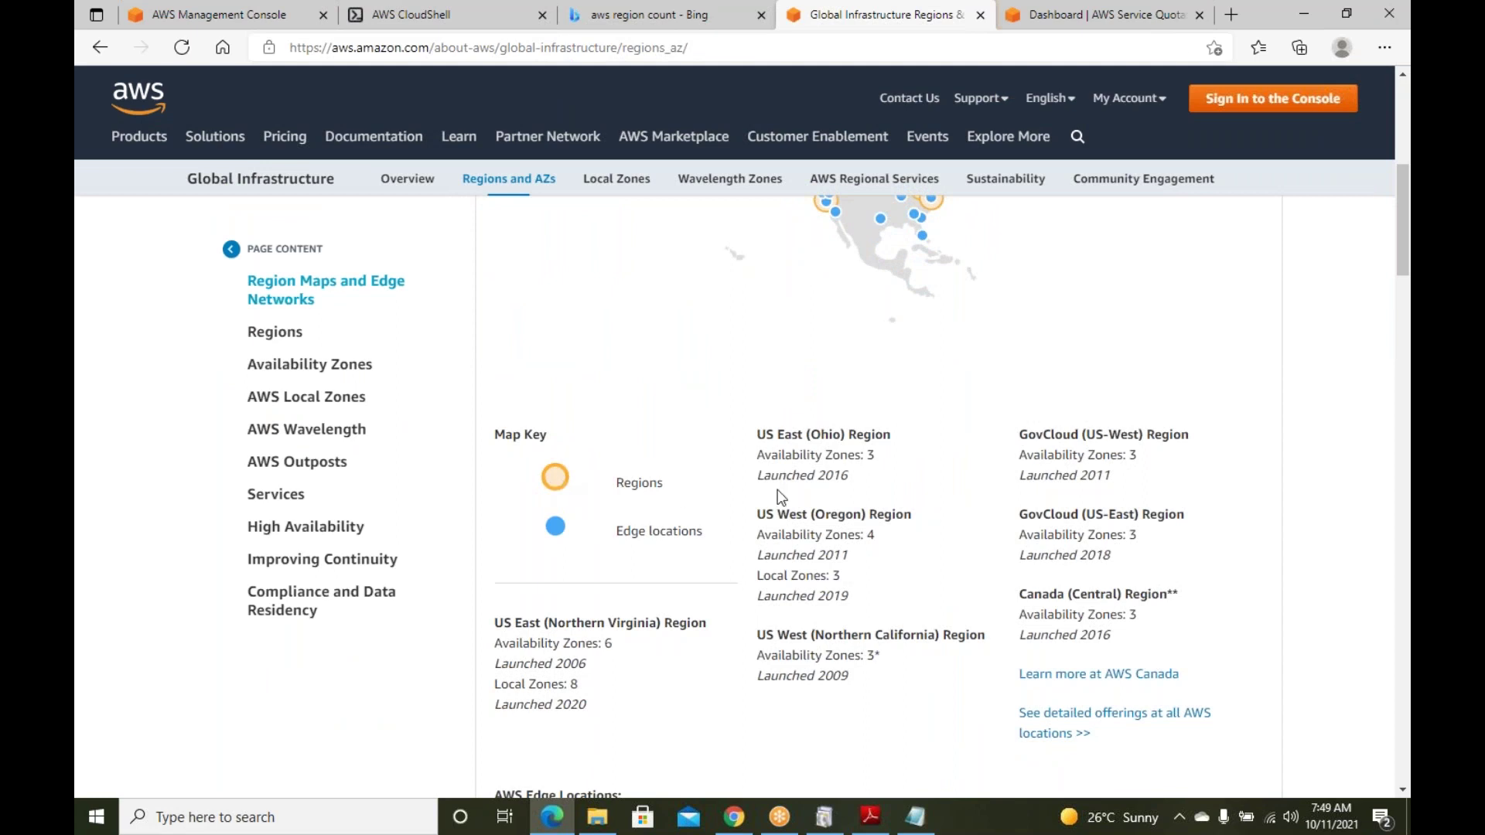
pyautogui.scroll(-3, 1046, 491)
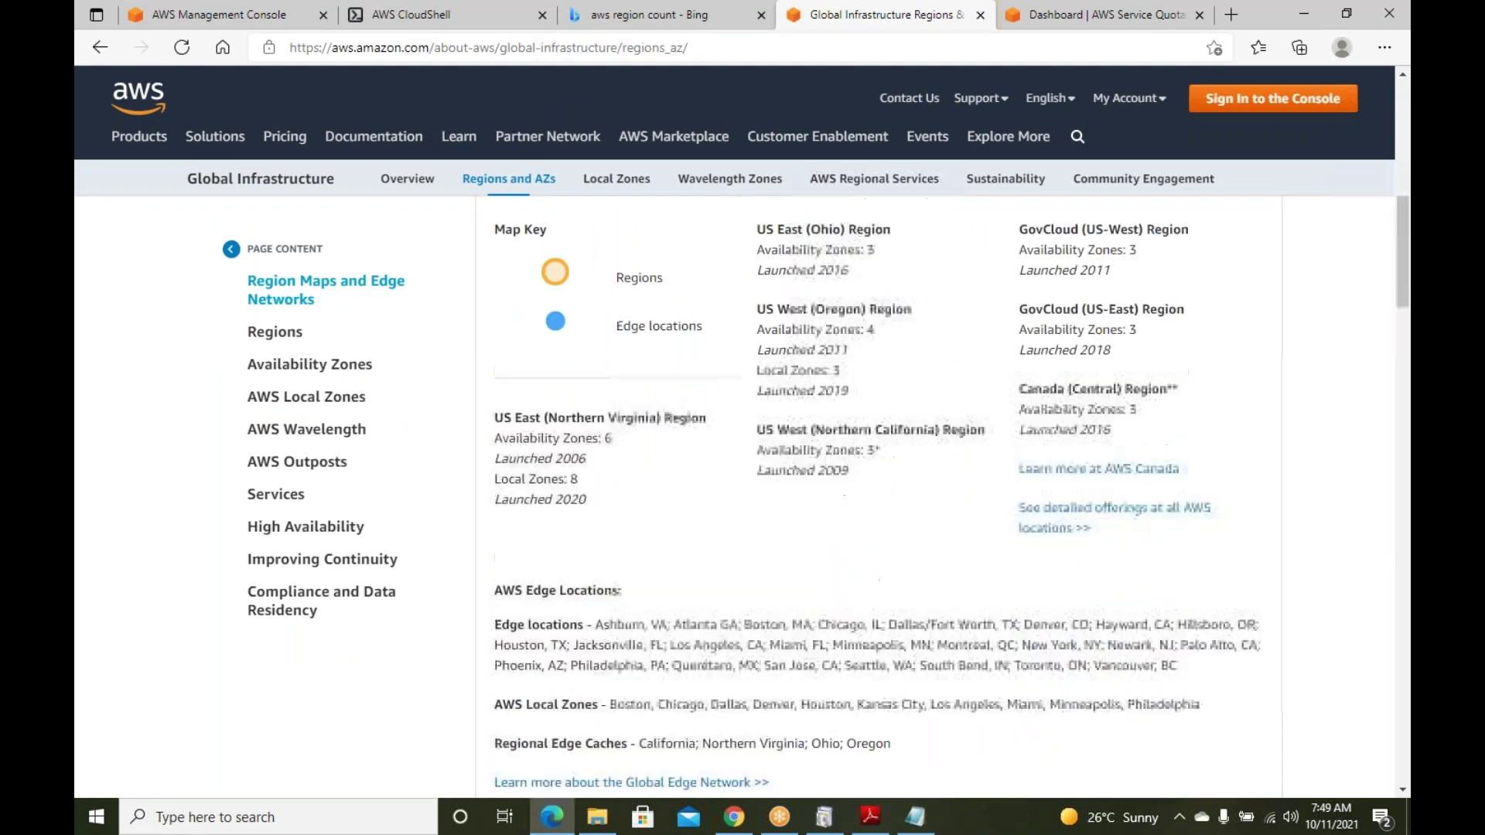
pyautogui.scroll(-3, 1046, 507)
pyautogui.scroll(6, 1041, 500)
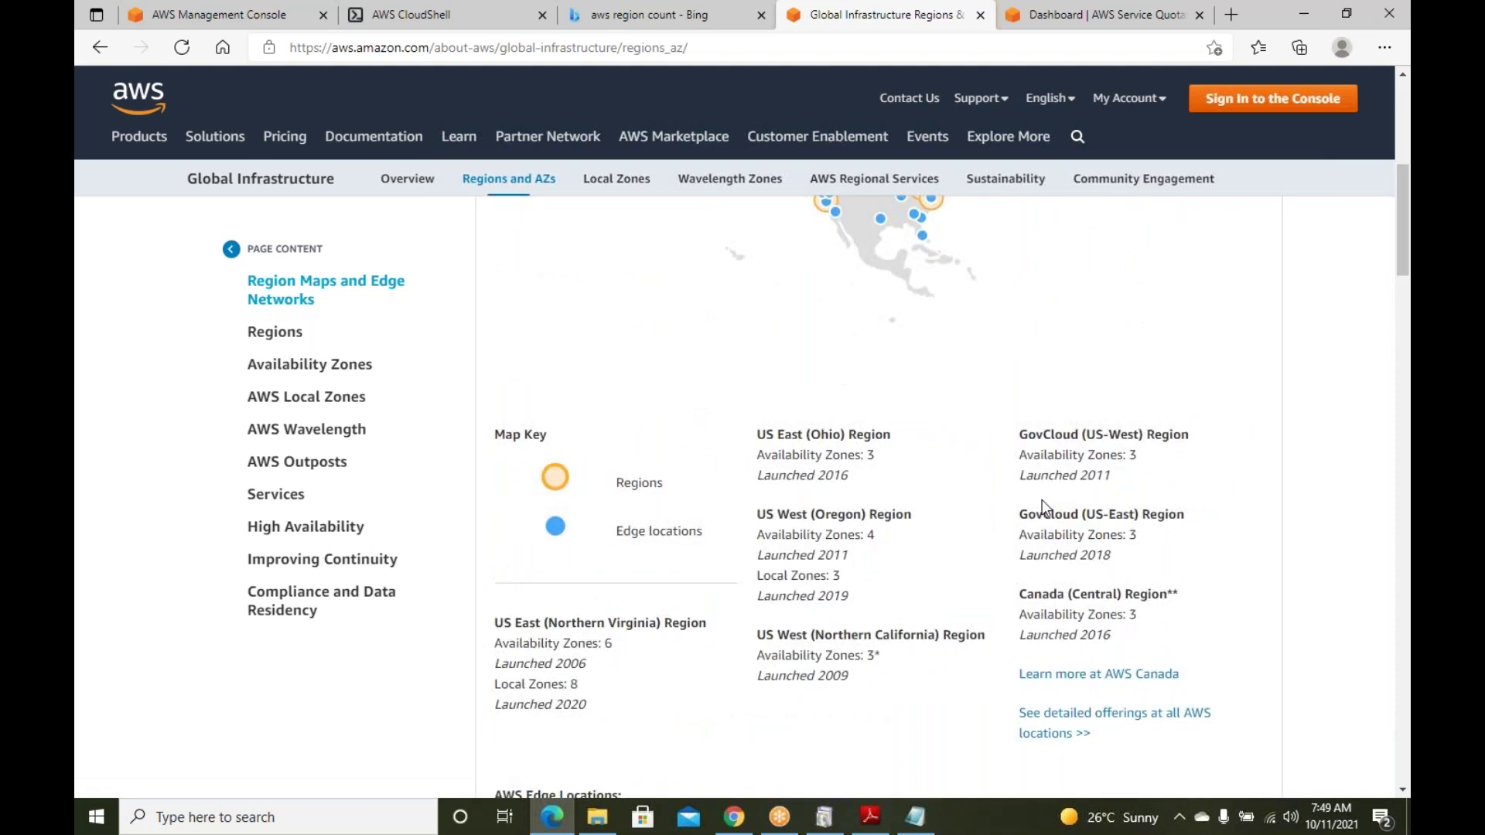
pyautogui.scroll(8, 1041, 500)
pyautogui.scroll(-3, 1043, 502)
pyautogui.scroll(-5, 1045, 504)
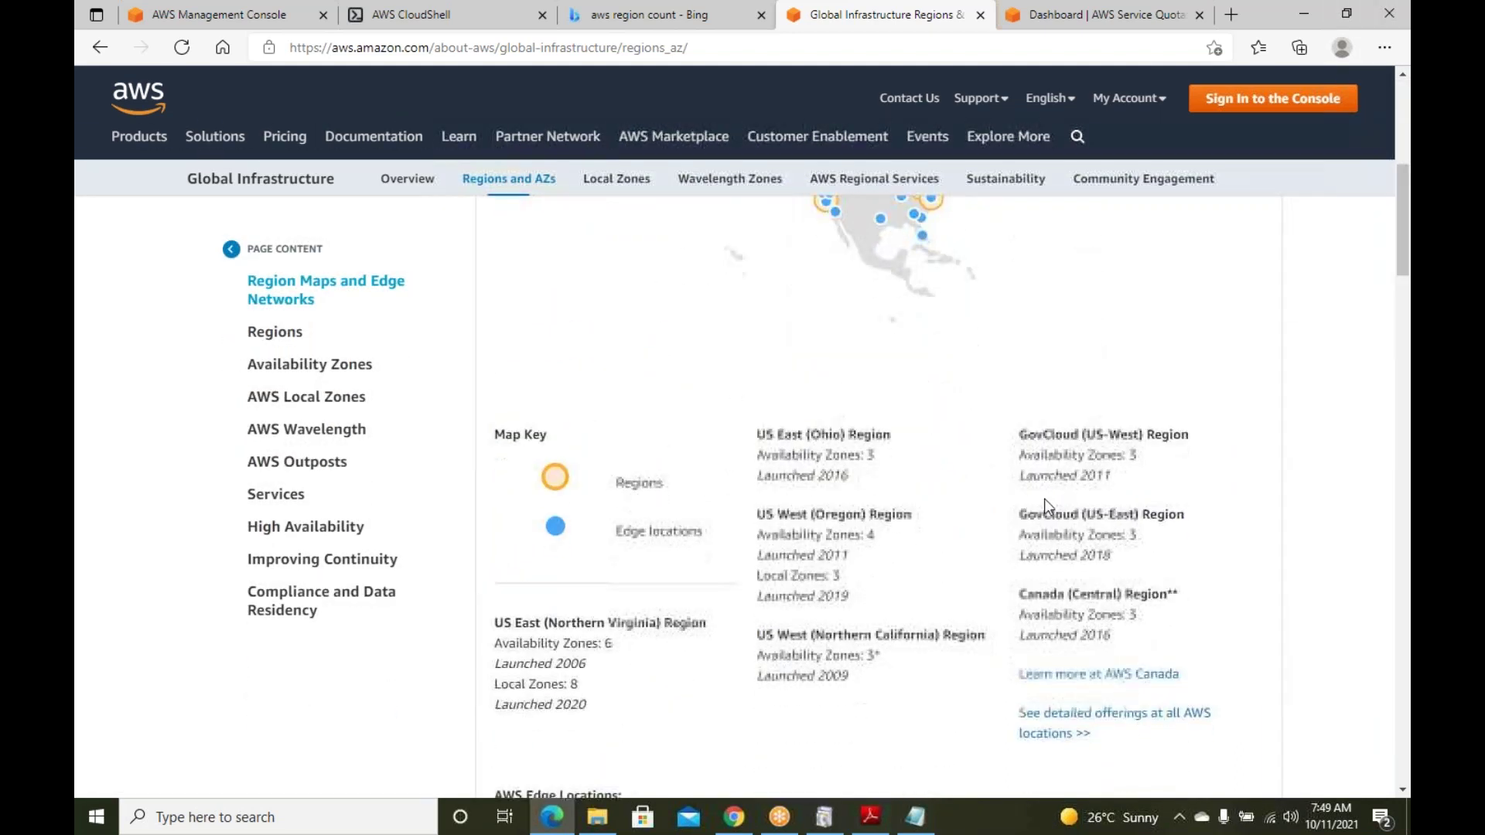
pyautogui.scroll(-2, 815, 608)
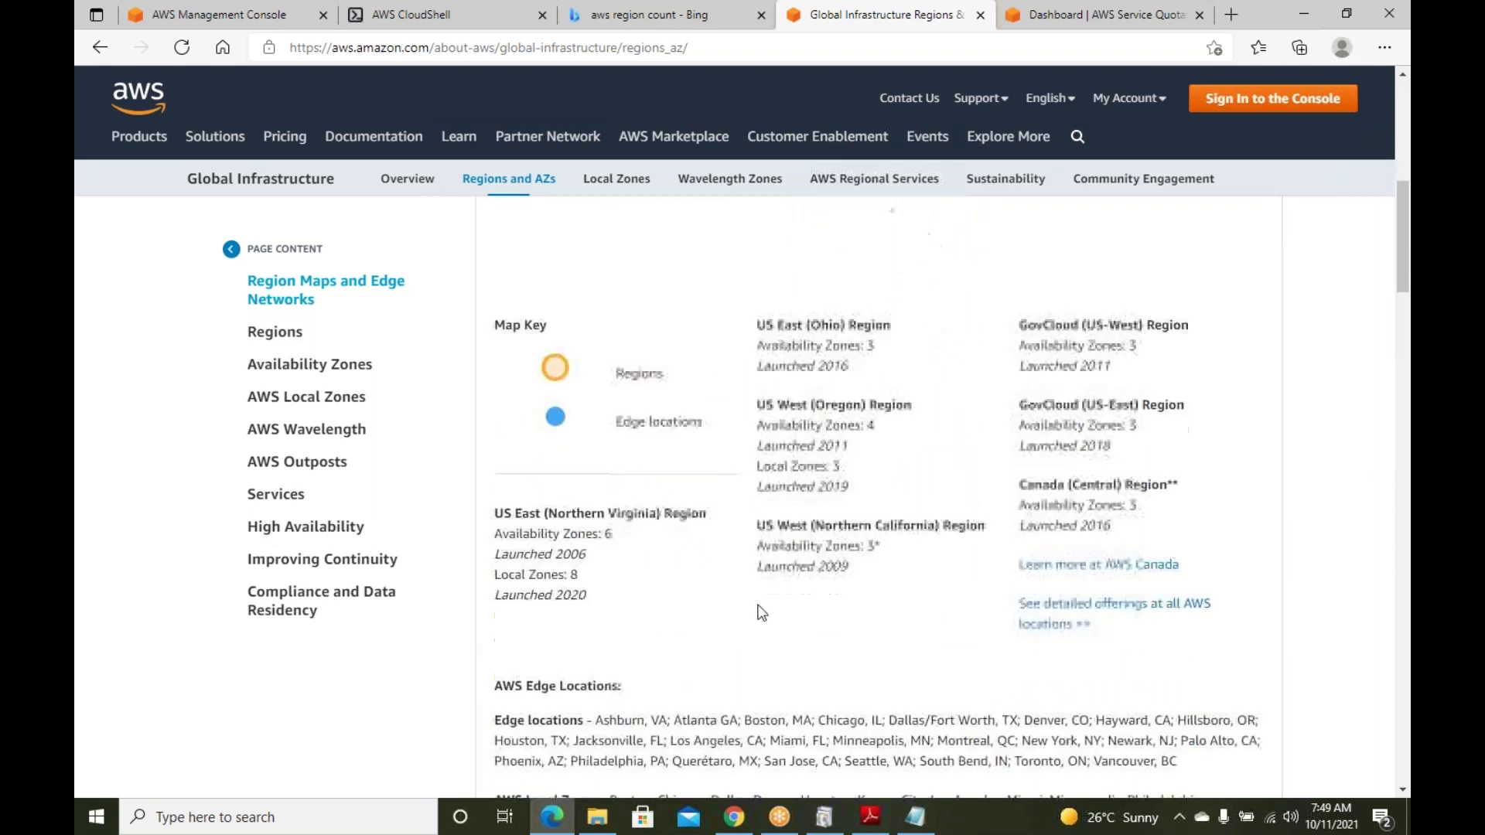
pyautogui.scroll(-4, 650, 595)
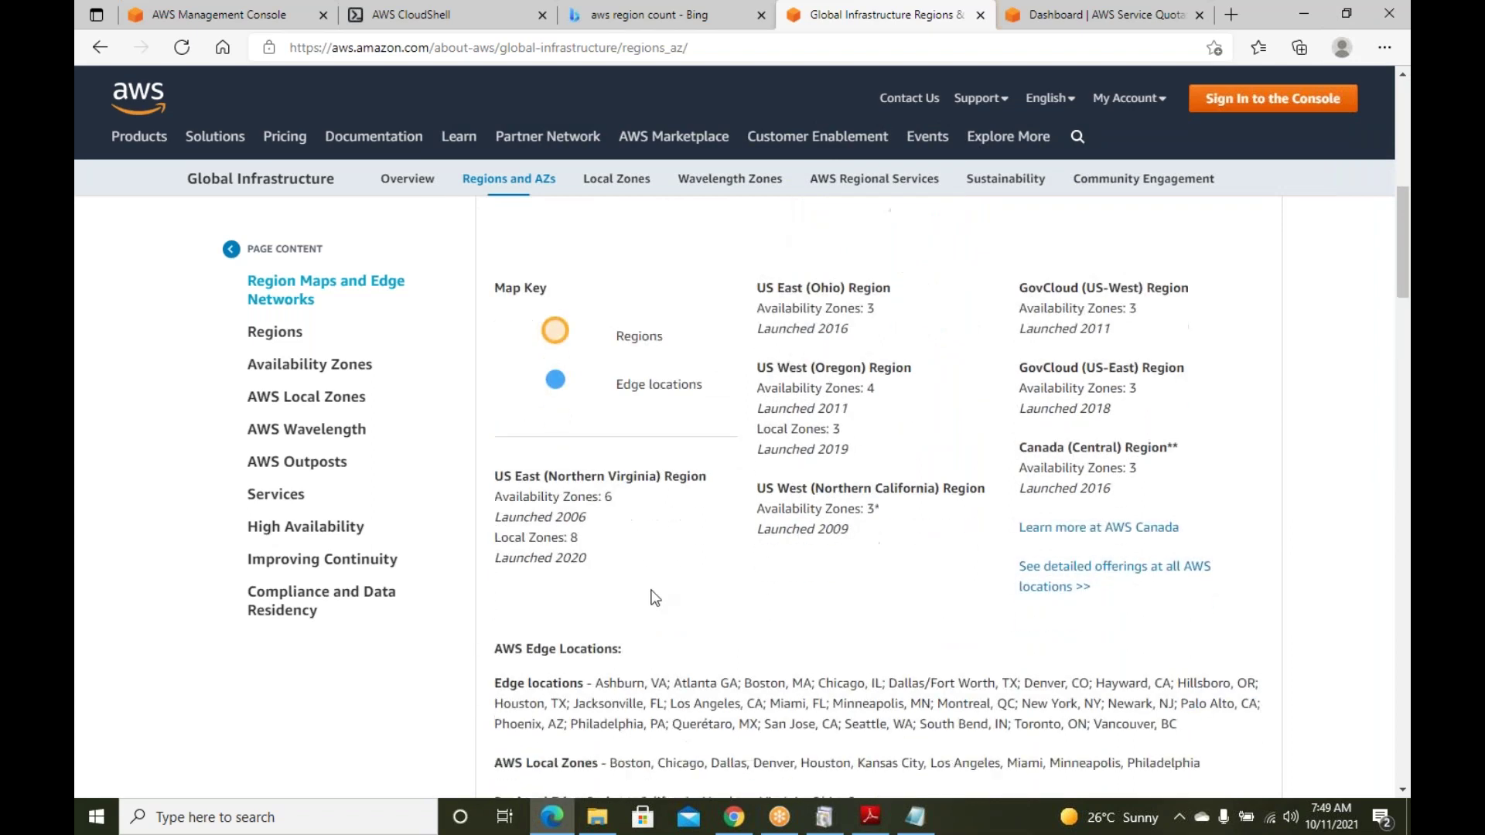
pyautogui.scroll(-6, 654, 589)
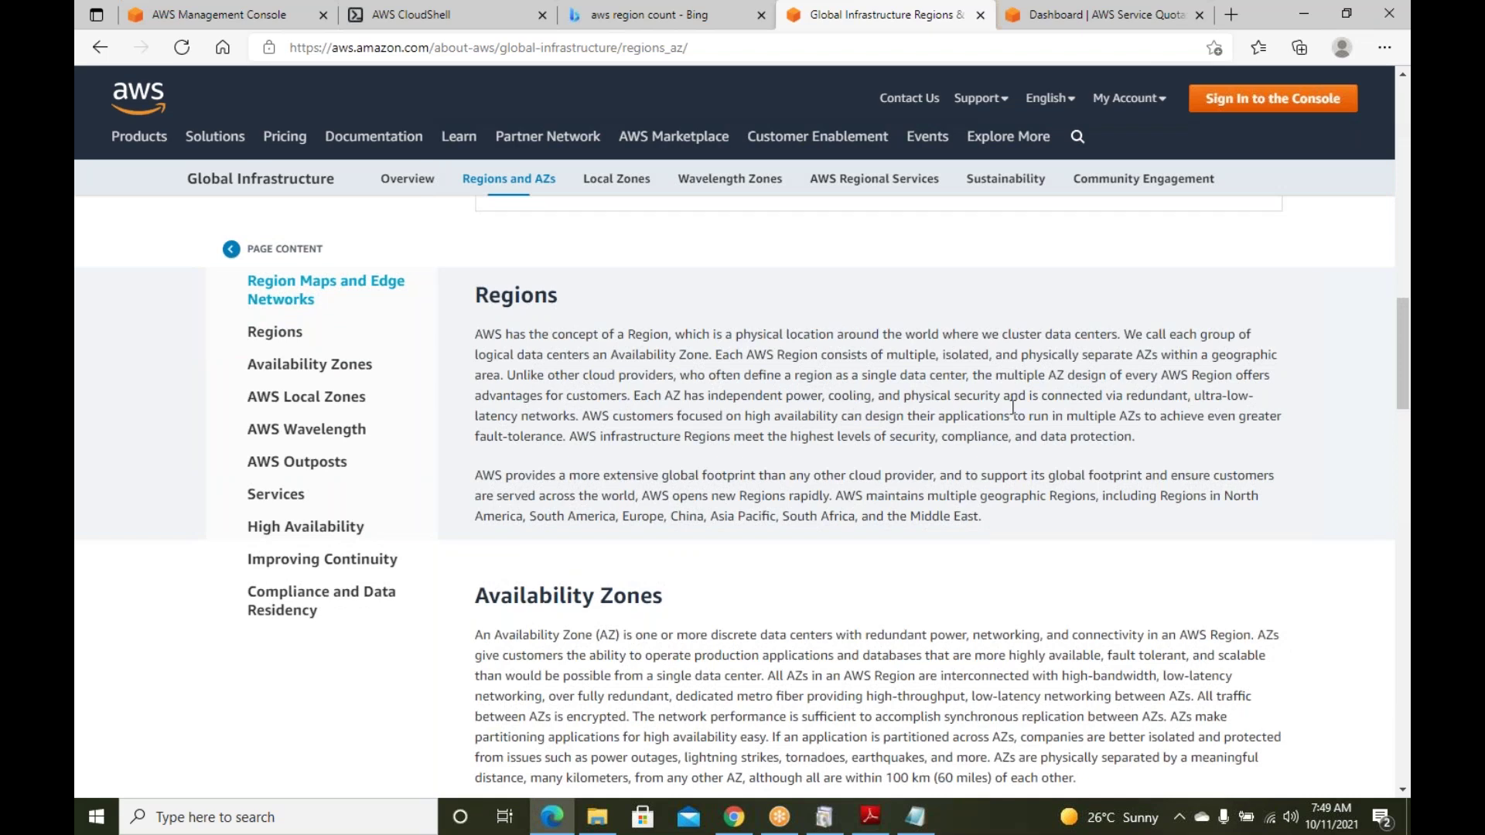
# Highlight part of the Regions description and review North America regions with their AZ counts
pyautogui.moveTo(1009, 415); pyautogui.dragTo(894, 412)
pyautogui.scroll(-3, 895, 413)
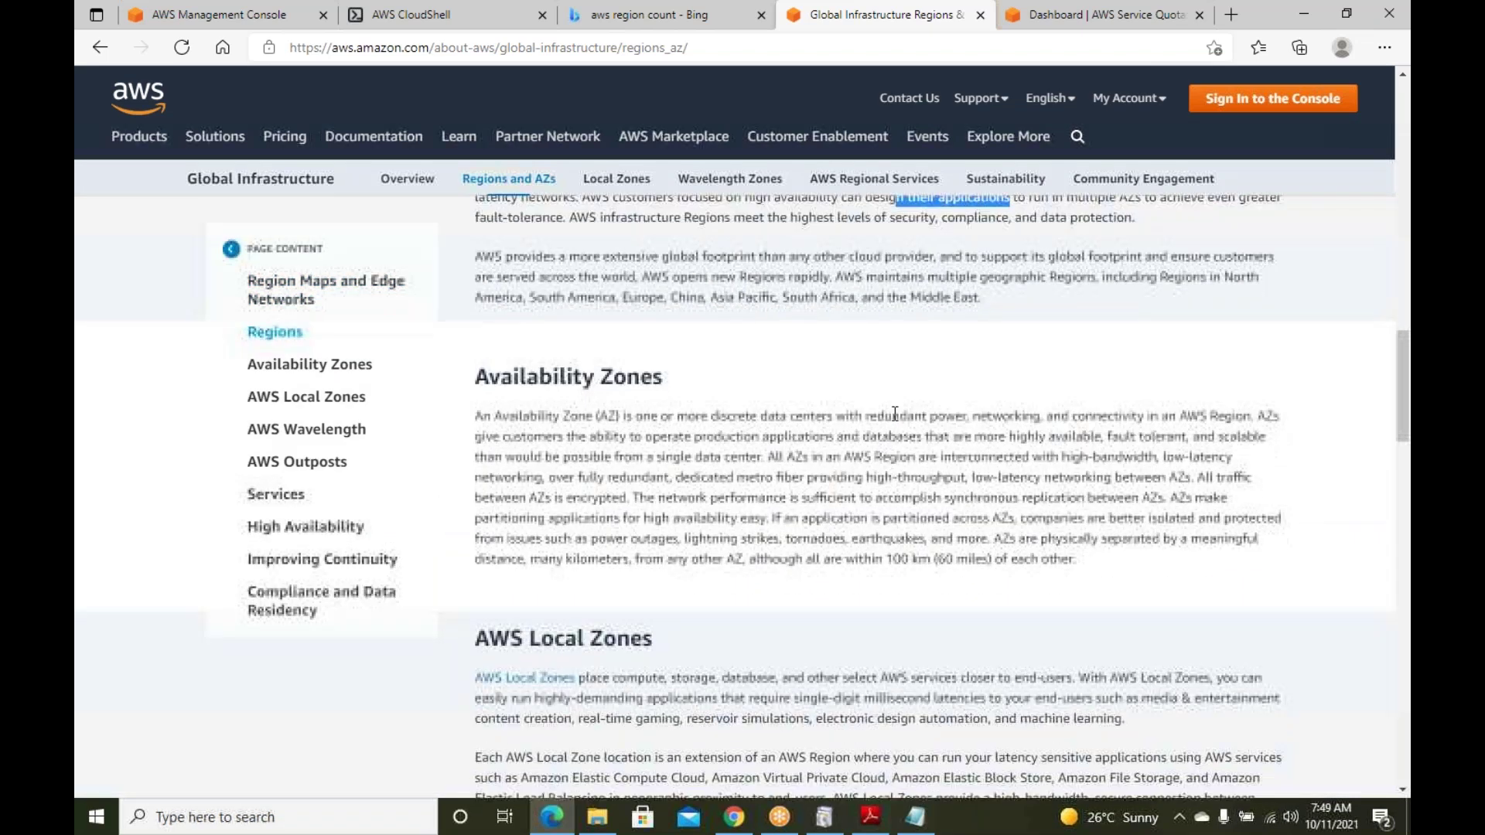
pyautogui.scroll(1, 895, 415)
pyautogui.scroll(3, 895, 414)
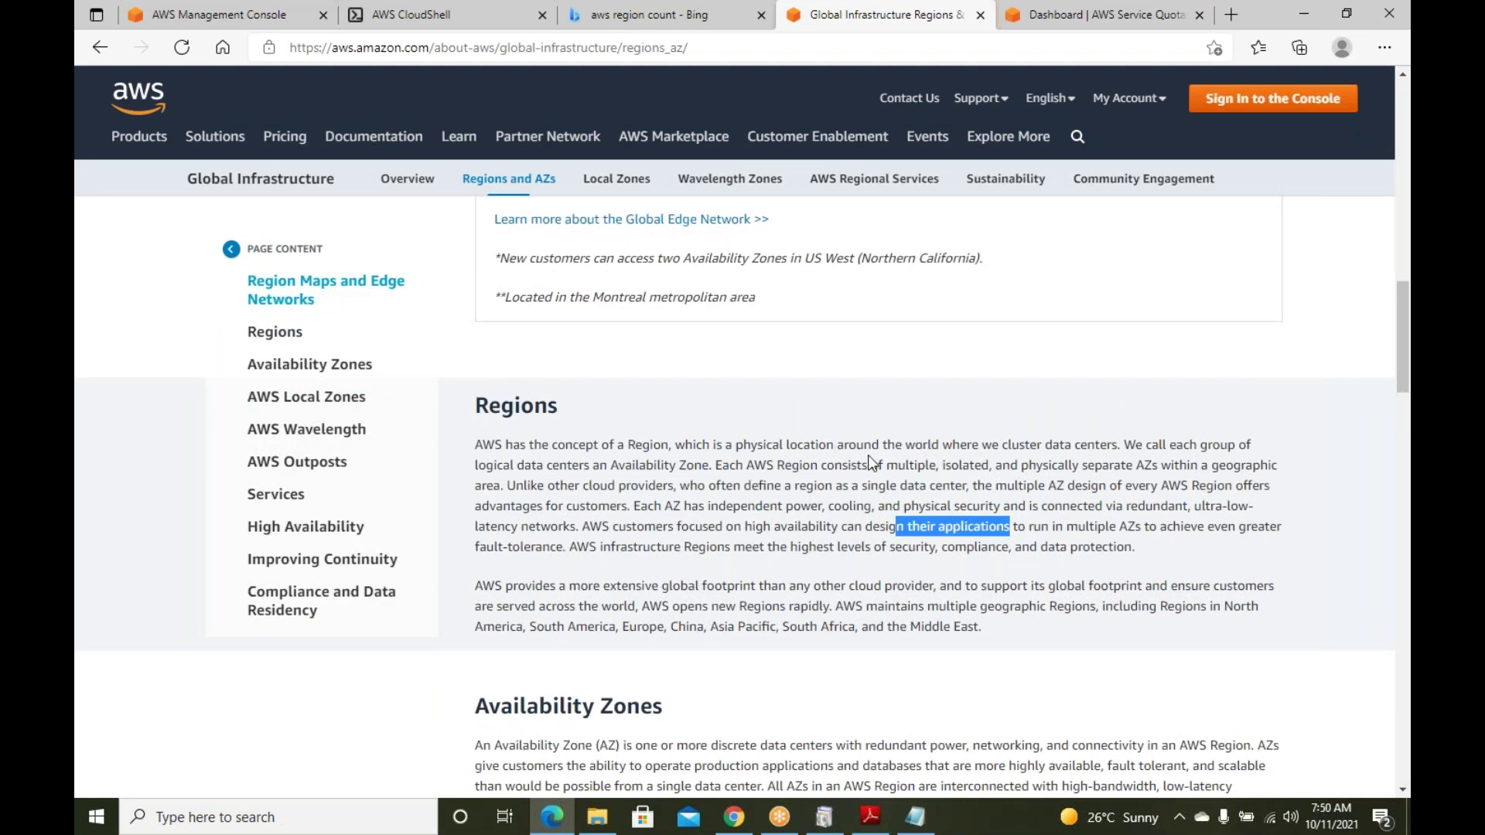
pyautogui.scroll(-4, 873, 492)
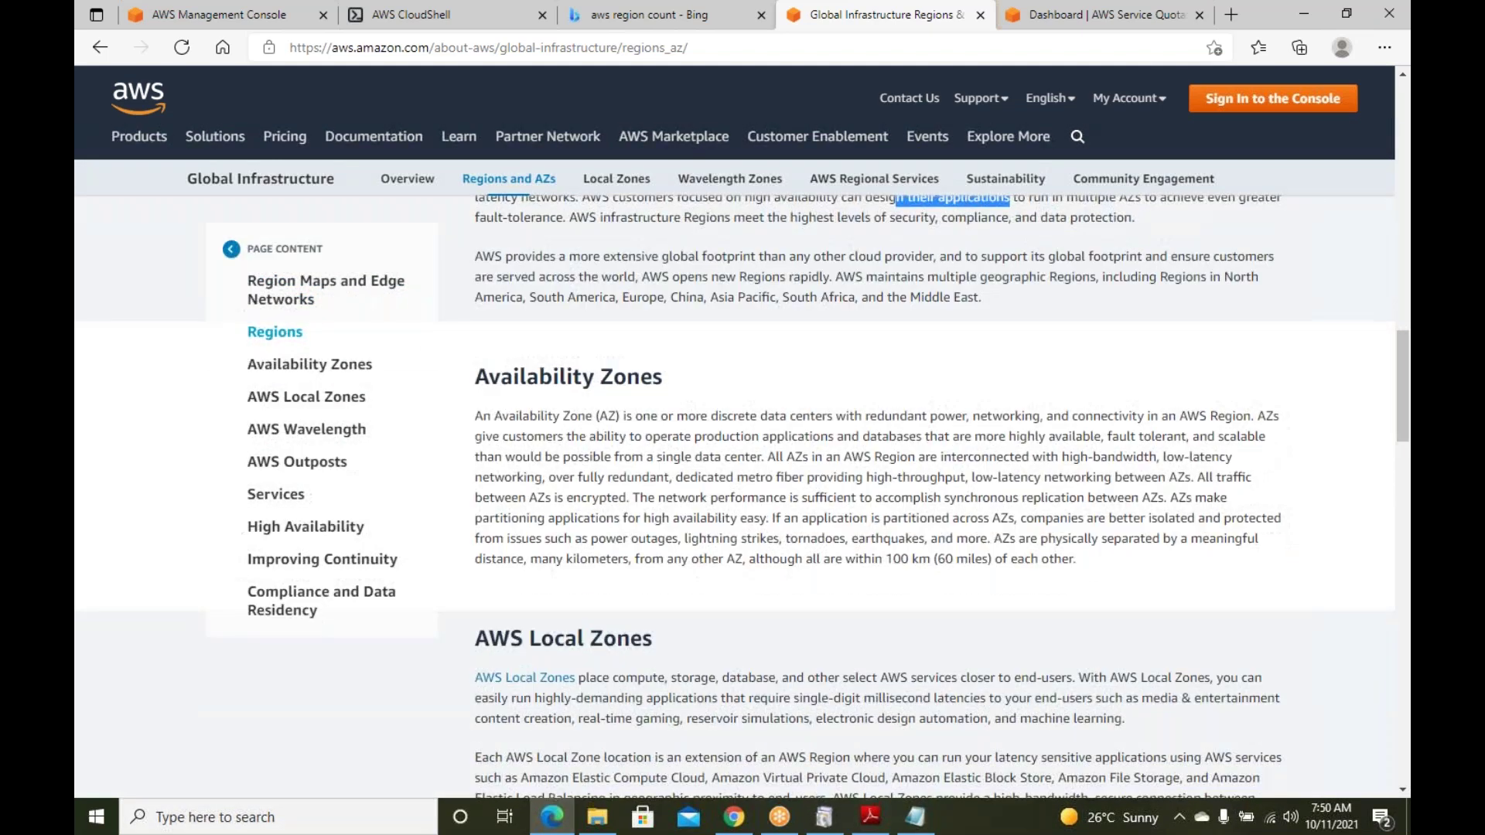
pyautogui.scroll(-5, 878, 506)
pyautogui.scroll(10, 860, 509)
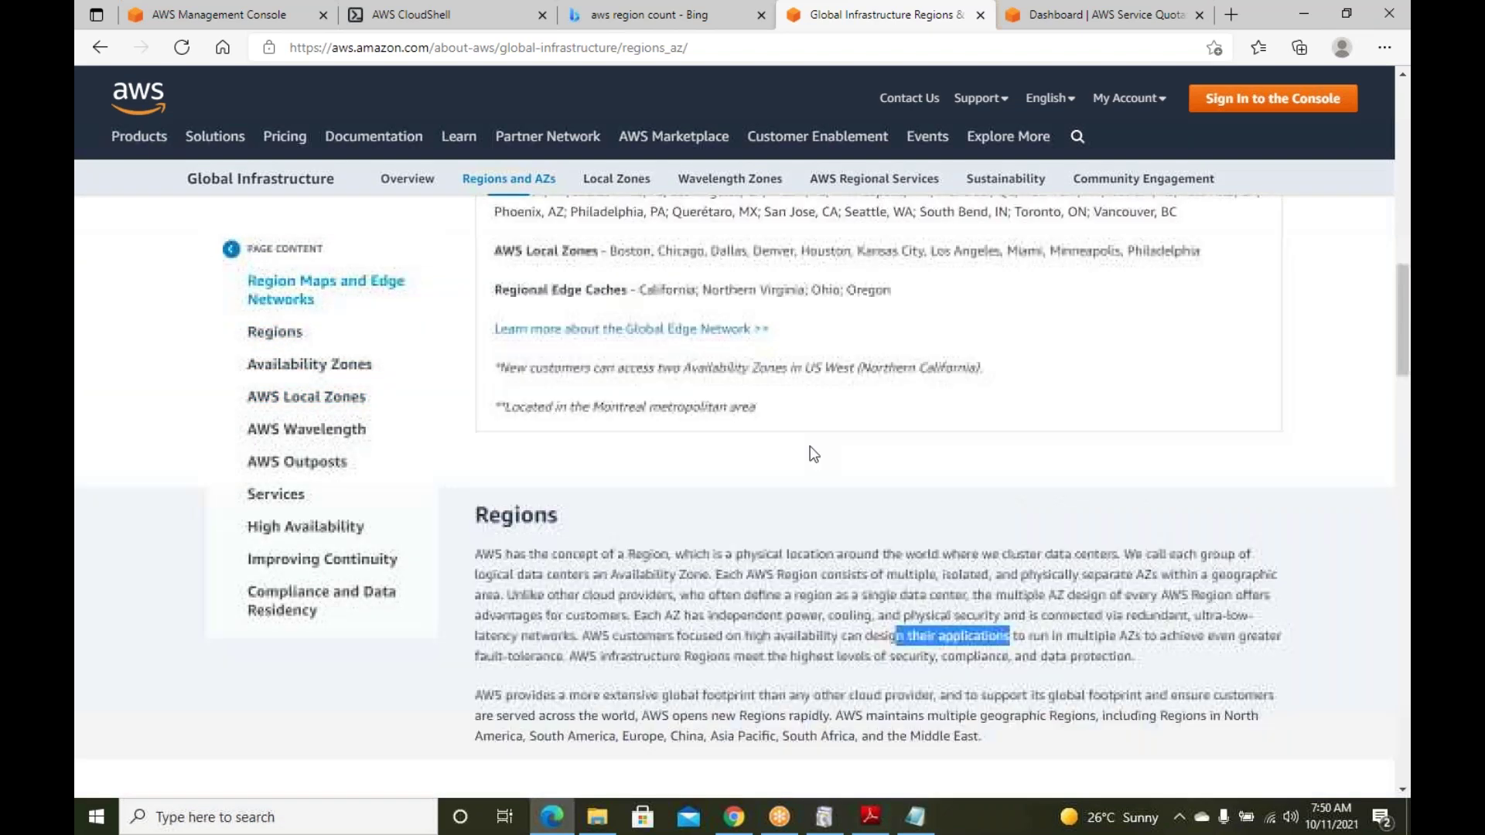
pyautogui.scroll(4, 813, 454)
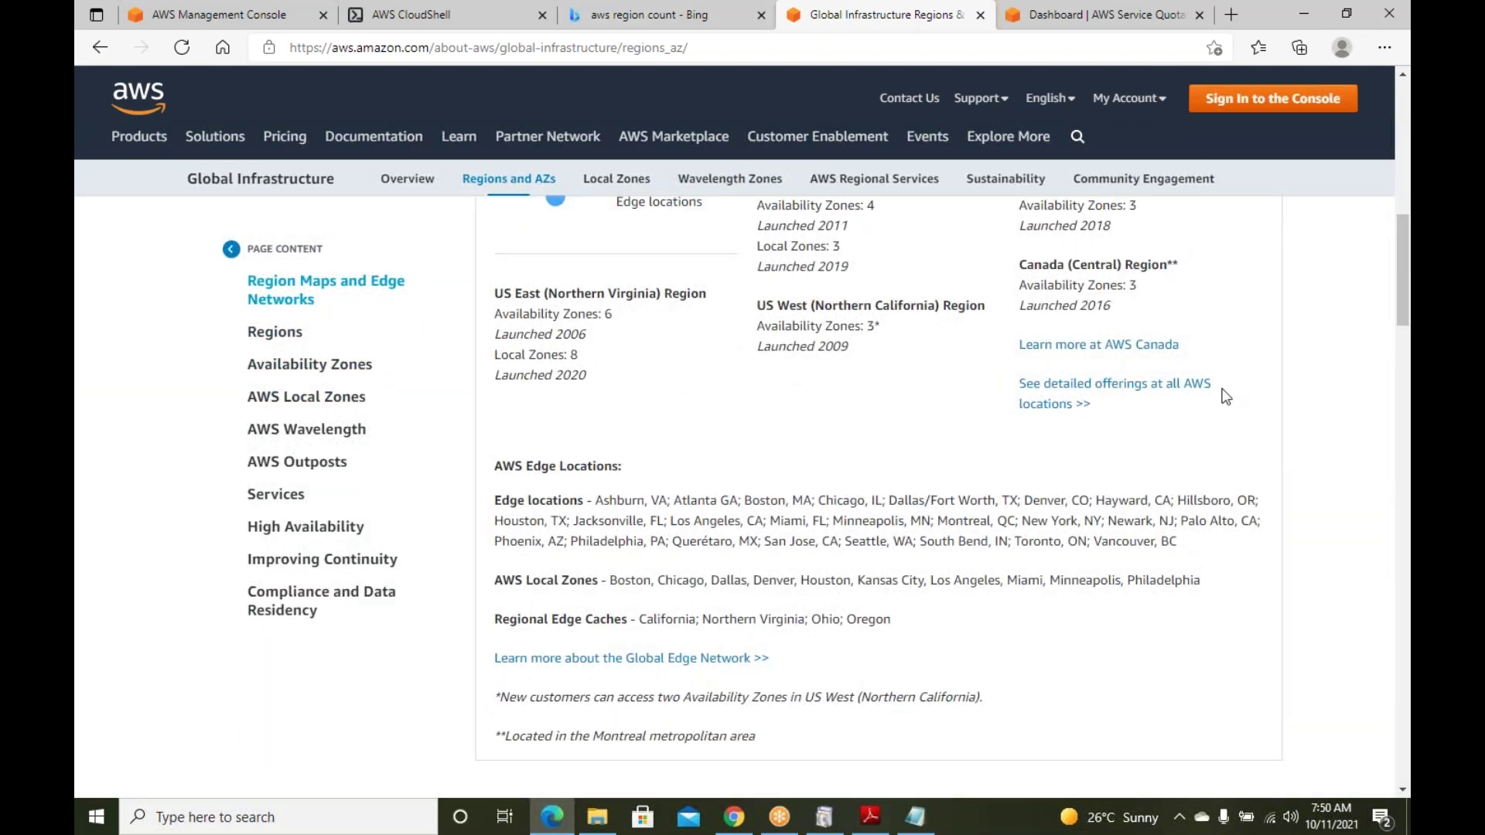
pyautogui.scroll(5, 1225, 396)
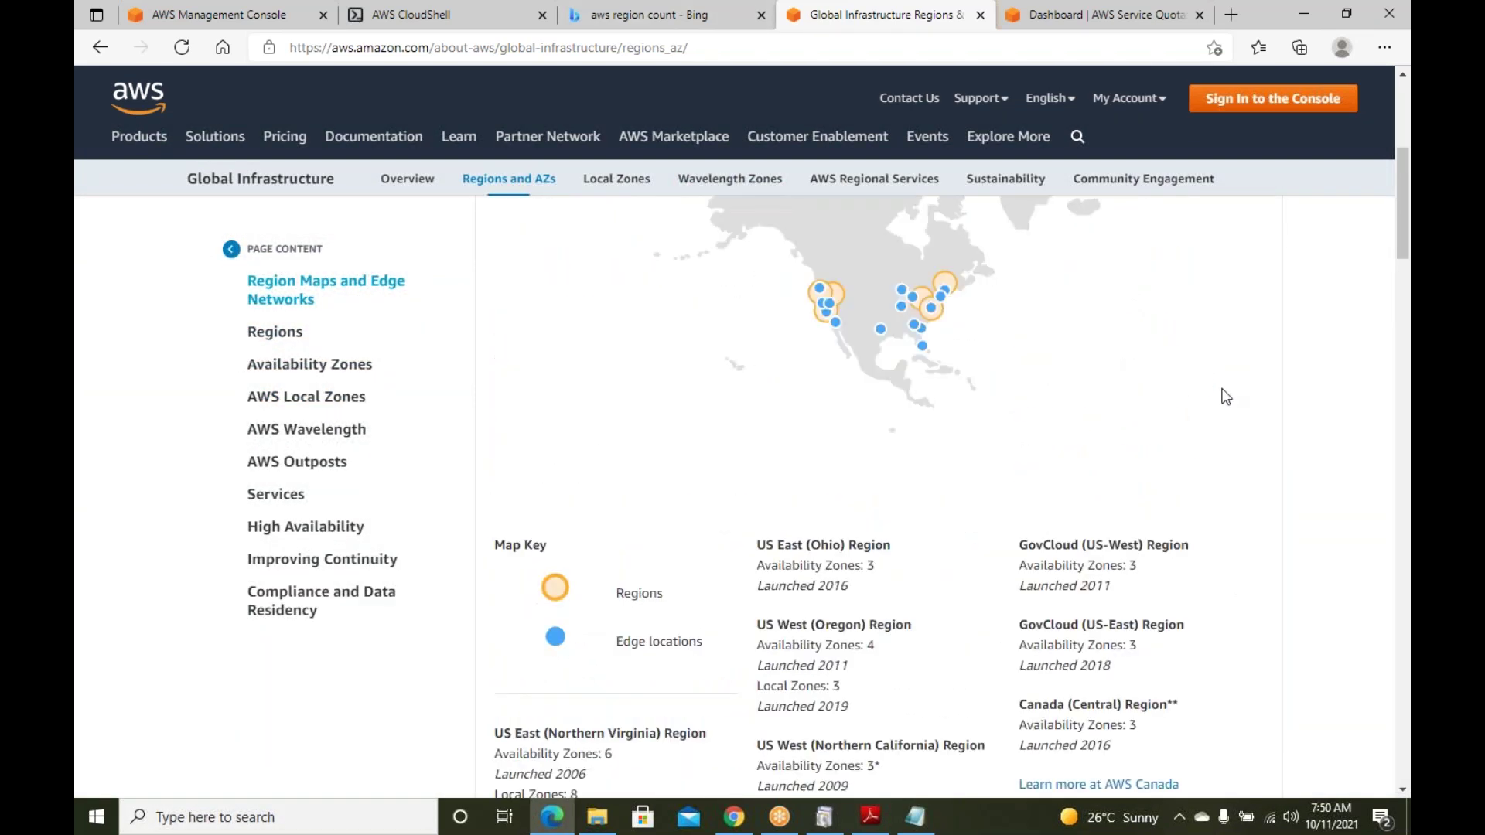
pyautogui.scroll(-1, 1226, 397)
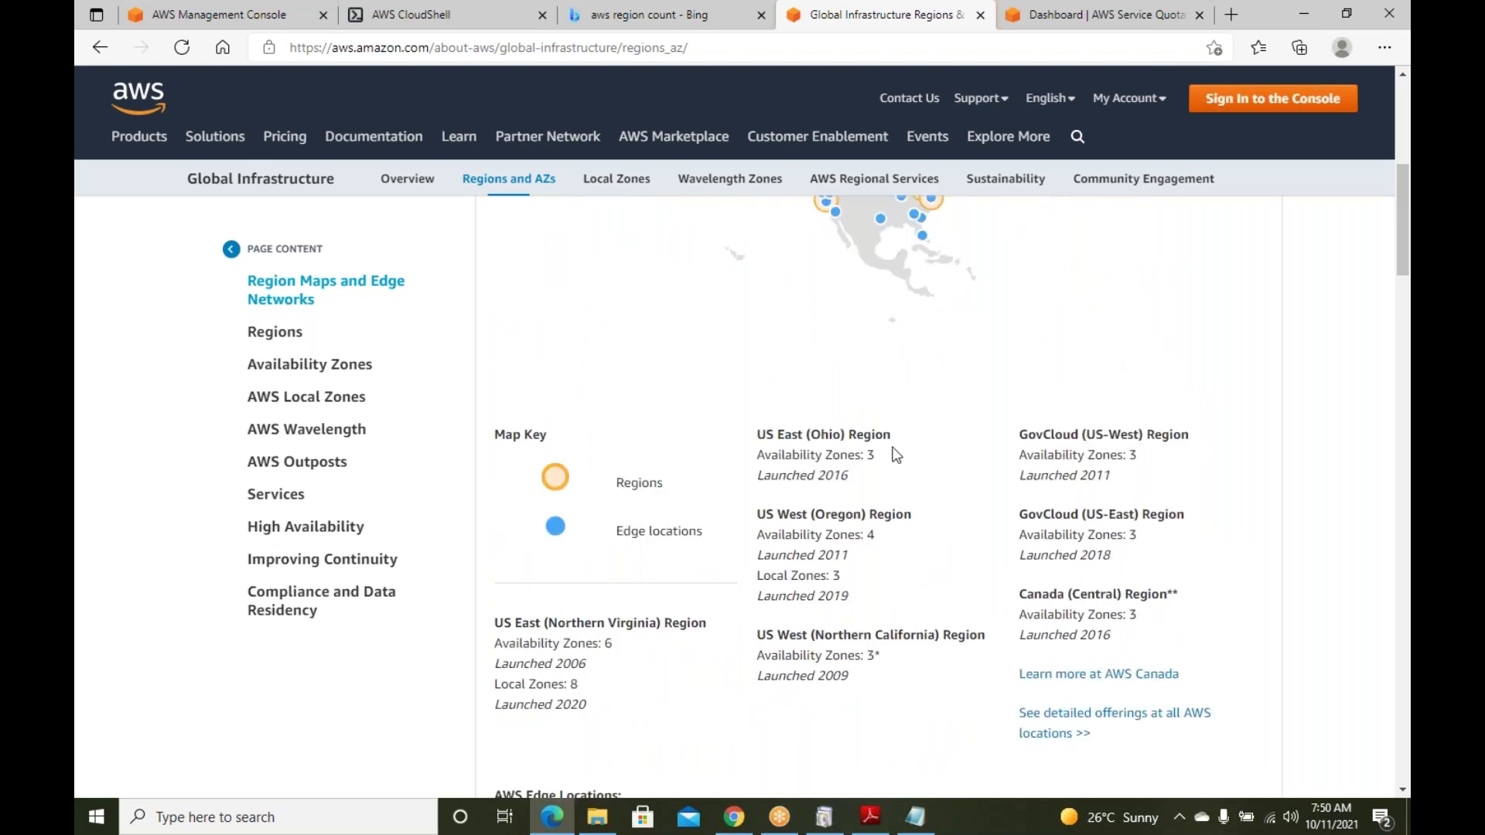
pyautogui.scroll(4, 742, 468)
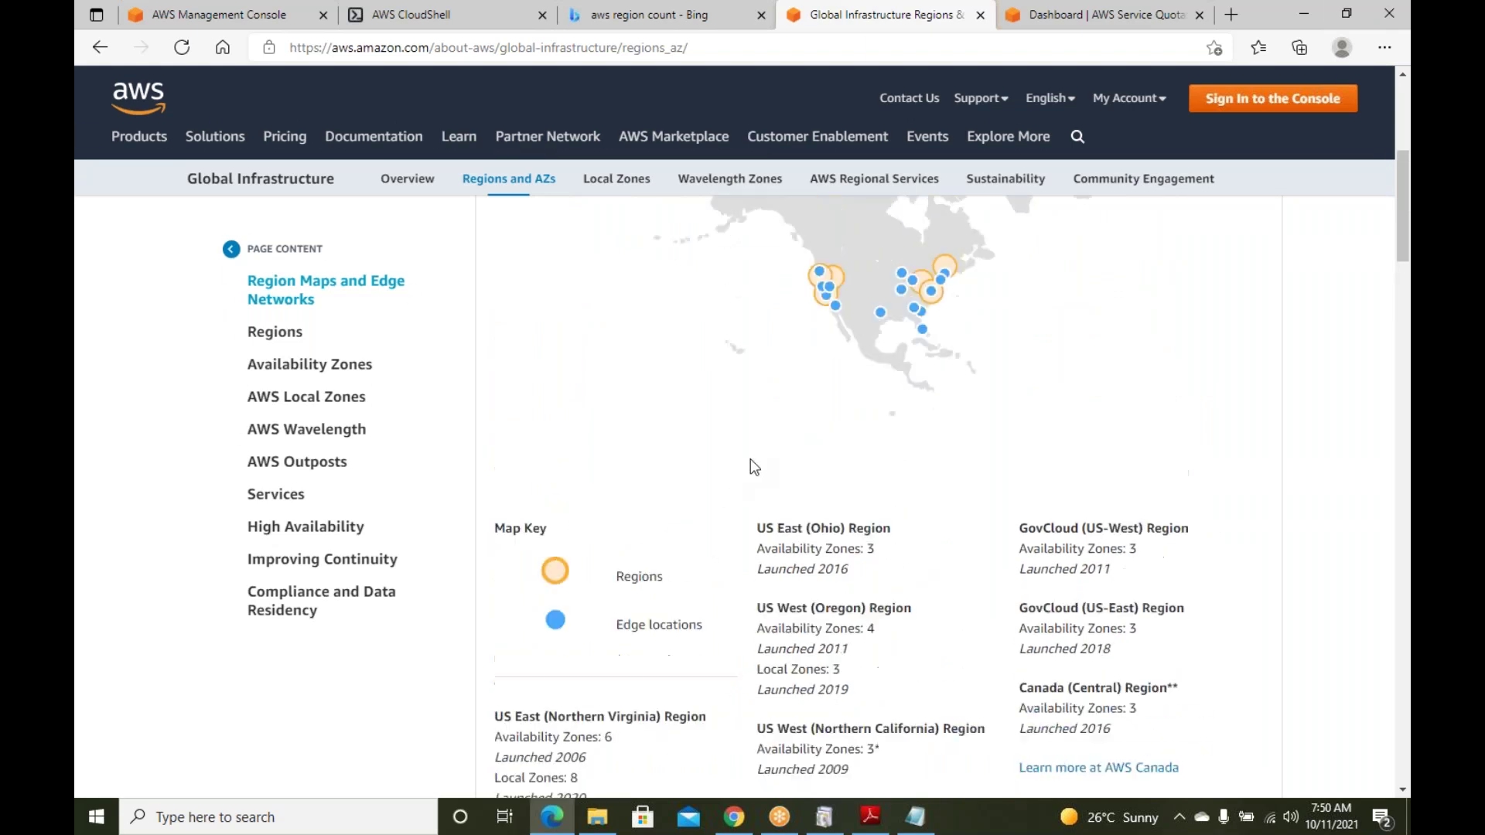
# Return to the console tab, look over the region list keeping Oregon, and bring up the notes
pyautogui.click(203, 17)
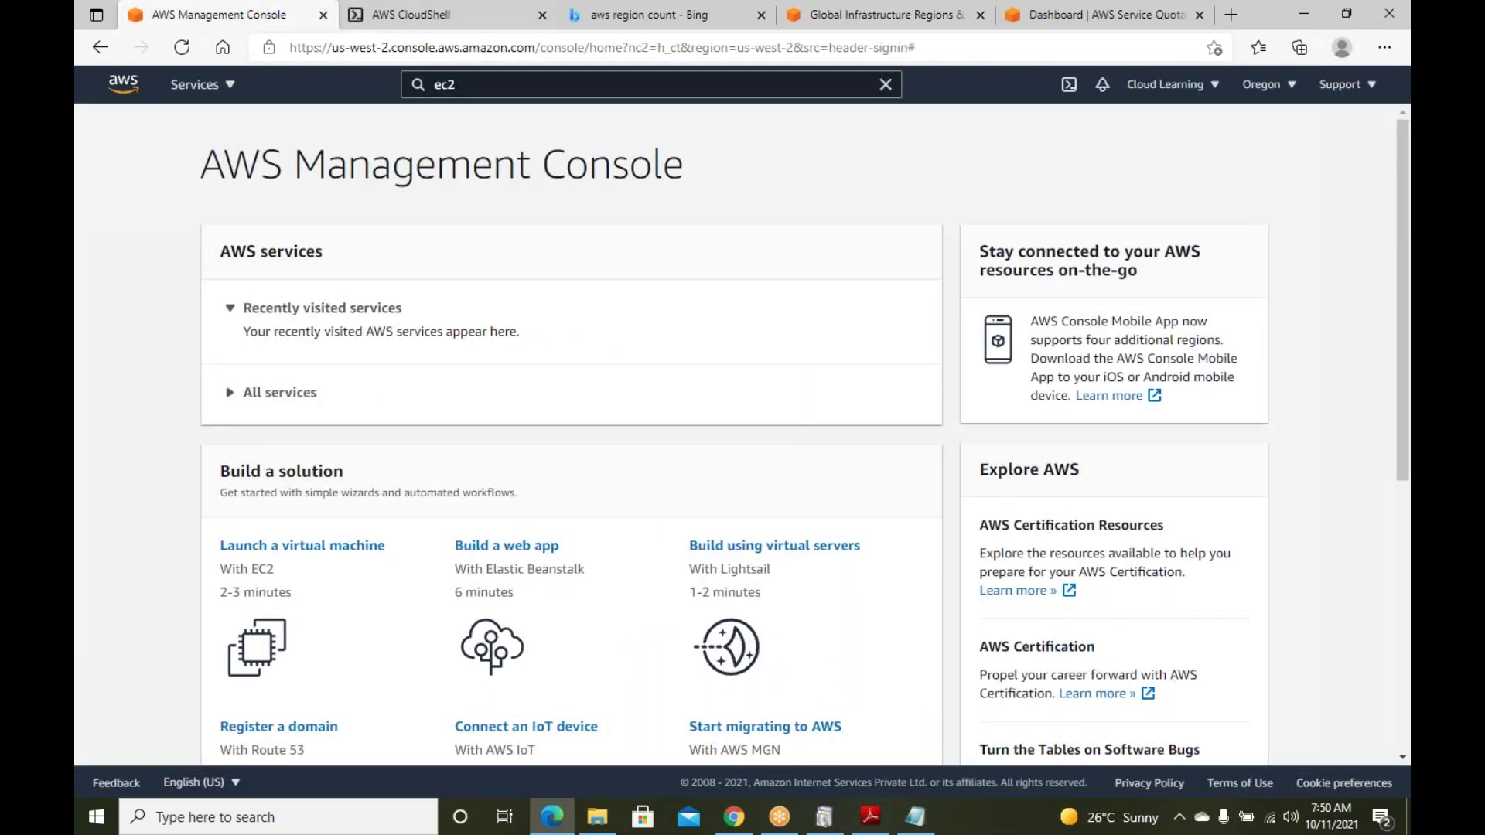
pyautogui.click(1287, 88)
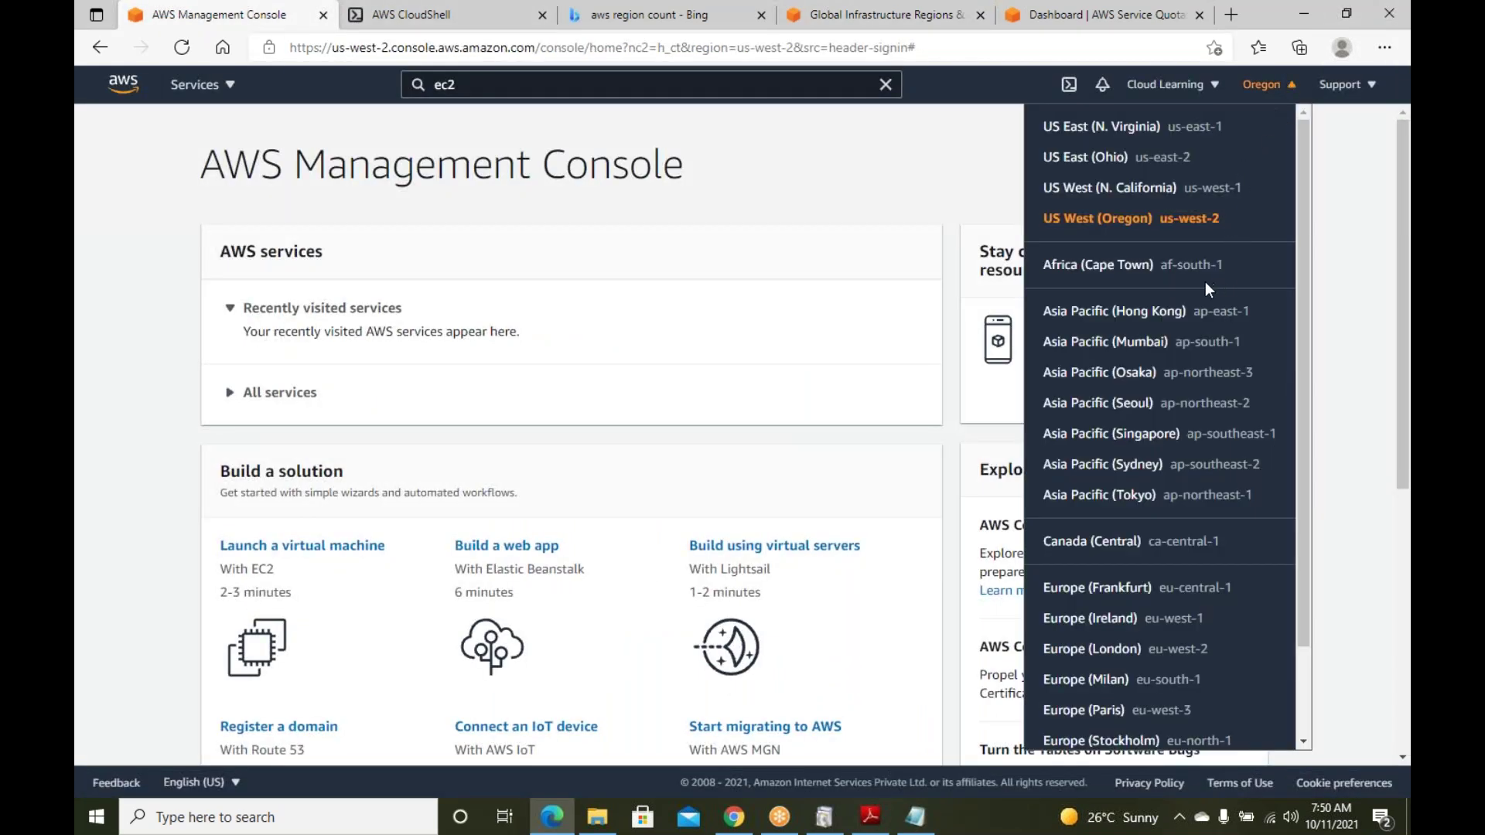
pyautogui.scroll(-3, 1191, 302)
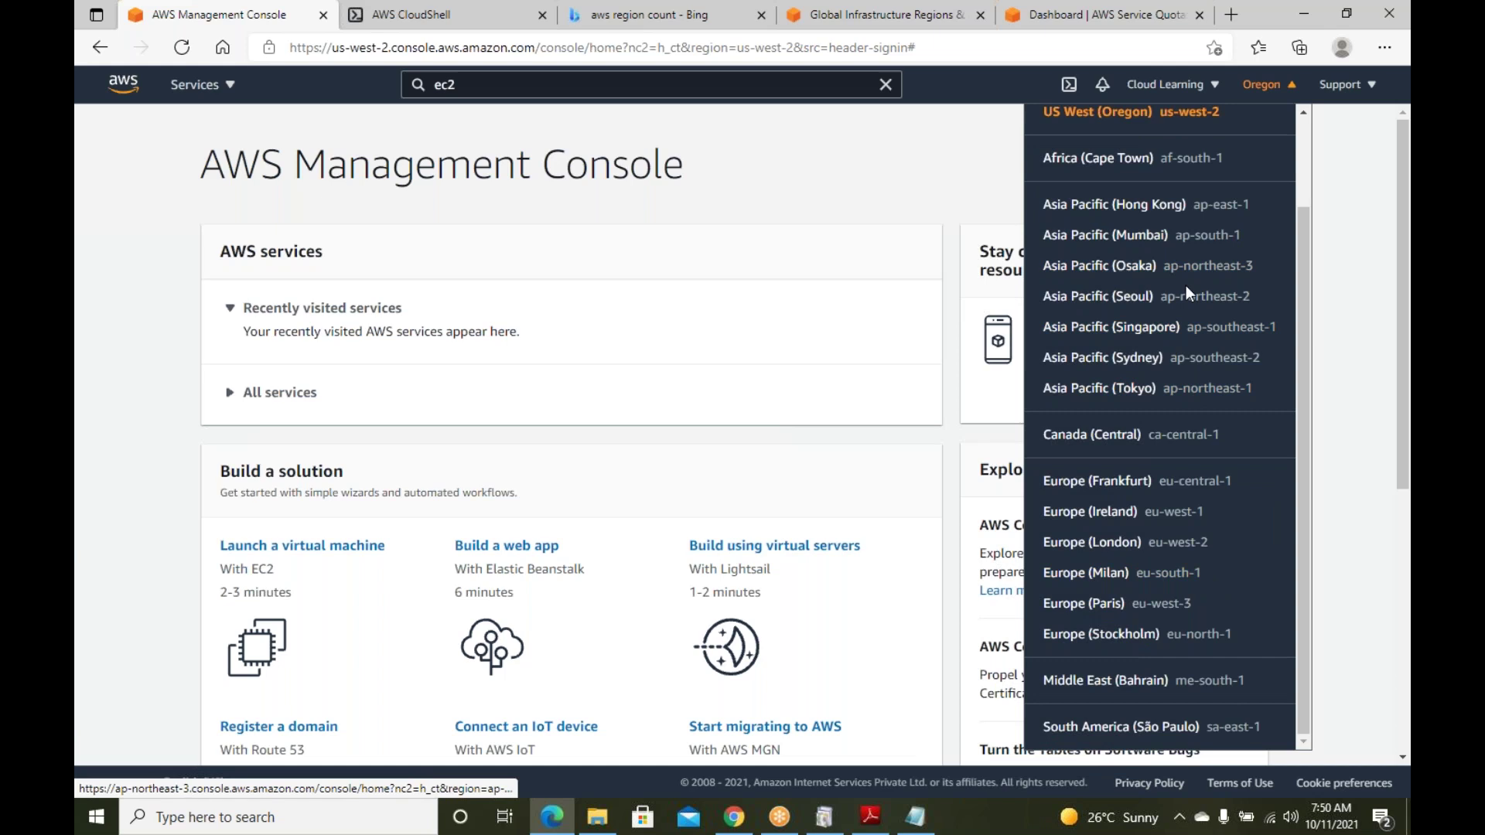
pyautogui.click(916, 821)
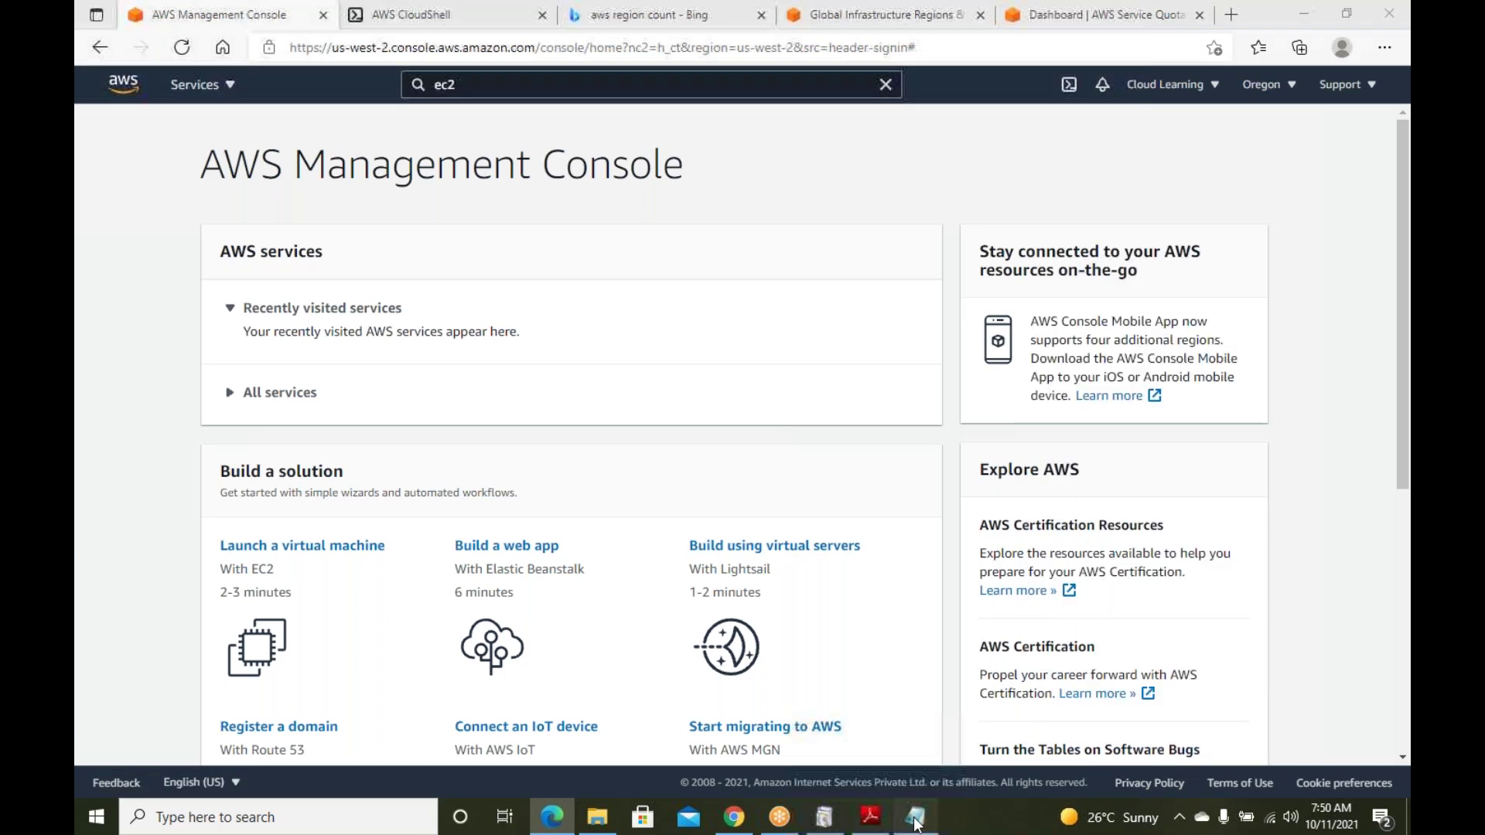
# Write 'Region - Where AWS has their Data Center. And they ensure that atleast 2 Availability Zone'
pyautogui.write('Region - Where AWS has ther')
pyautogui.press('BackSpace')
pyautogui.press('BackSpace')
pyautogui.write('ir Data Center.')
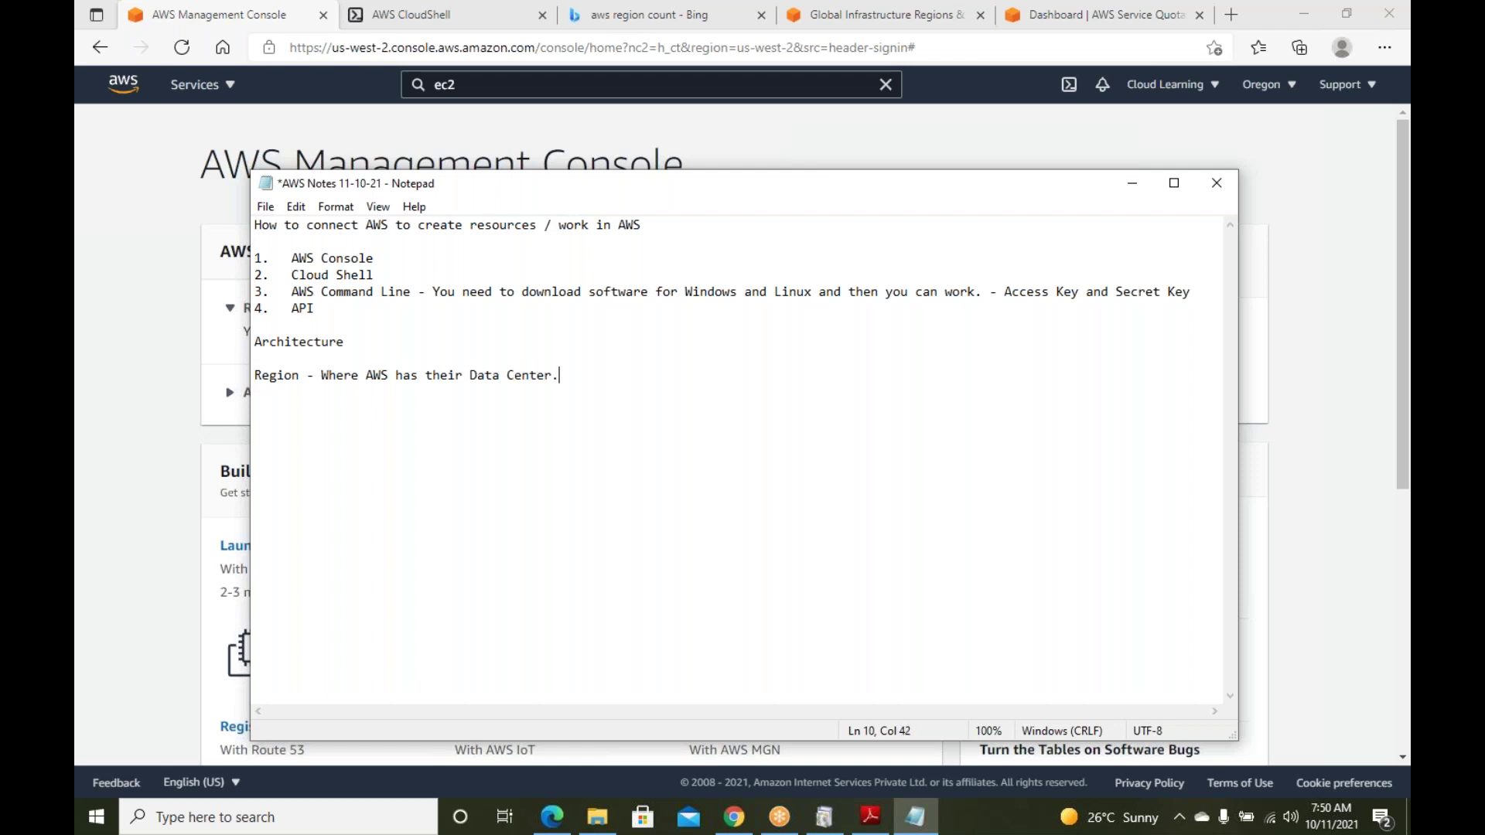
pyautogui.press('BackSpace')
pyautogui.write('. And they ensure that atleast ')
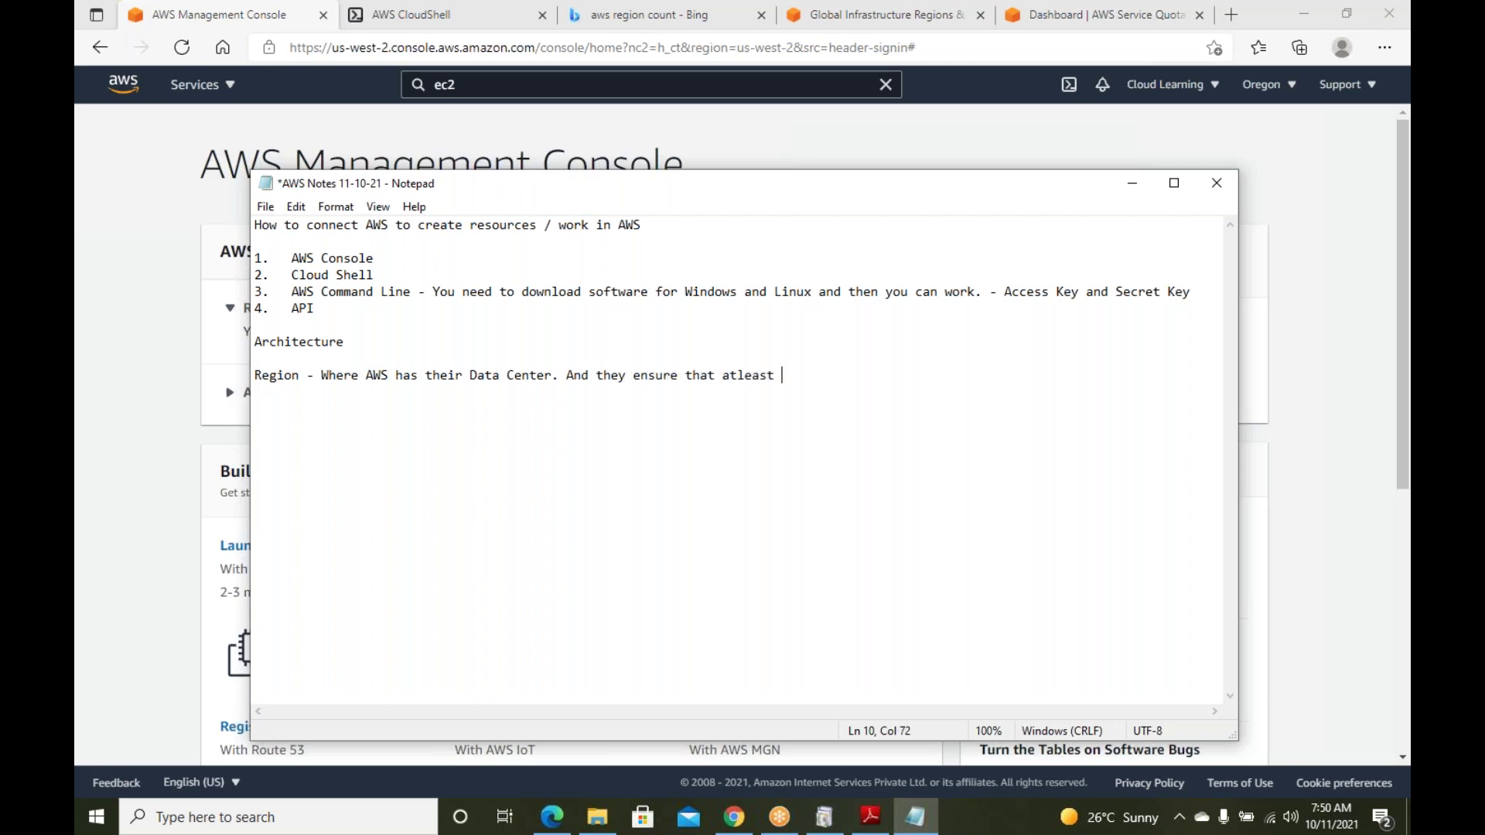
pyautogui.write('2 AZ')
pyautogui.press('BackSpace')
pyautogui.write('vailabiliyt')
pyautogui.press('BackSpace')
pyautogui.write('ty')
pyautogui.press('BackSpace')
pyautogui.press('BackSpace')
pyautogui.press('BackSpace')
pyautogui.write('ty Zone')
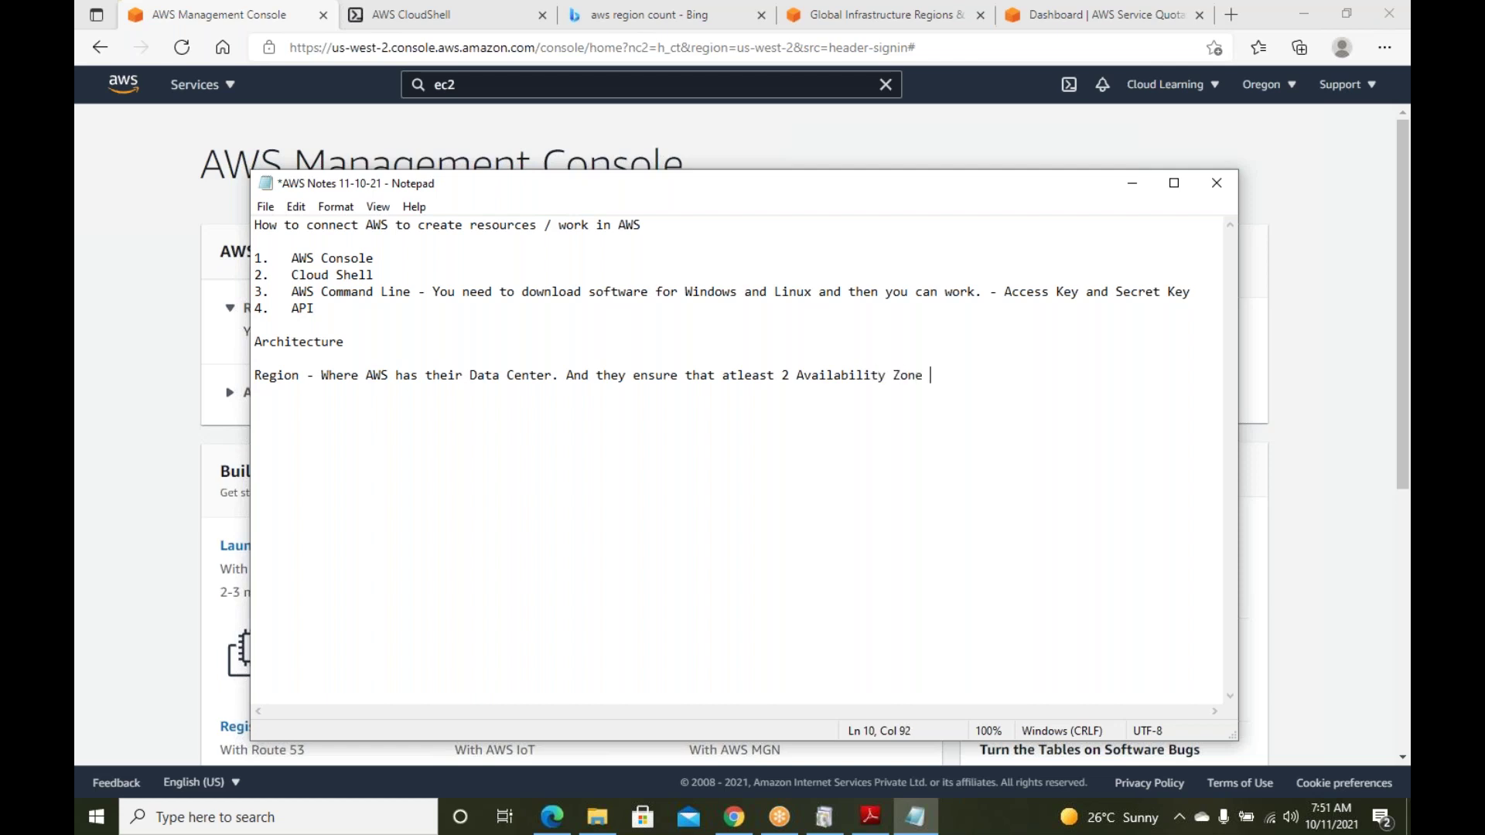
# Add a new line reading 'Availability Zone = Data Center' using the copied phrase
pyautogui.press('Return')
pyautogui.press('BackSpace')
pyautogui.hotkey('ctrl', 'shift', 'Left')
pyautogui.hotkey('ctrl', 'shift', 'Left')
pyautogui.hotkey('ctrl', 'c')
pyautogui.press('End')
pyautogui.press('Return')
pyautogui.hotkey('ctrl', 'v')
pyautogui.press('alt')
pyautogui.press('alt')
pyautogui.press('BackSpace')
pyautogui.write('= Daa C')
pyautogui.press('BackSpace')
pyautogui.press('BackSpace')
pyautogui.press('BackSpace')
pyautogui.write('ta Cene')
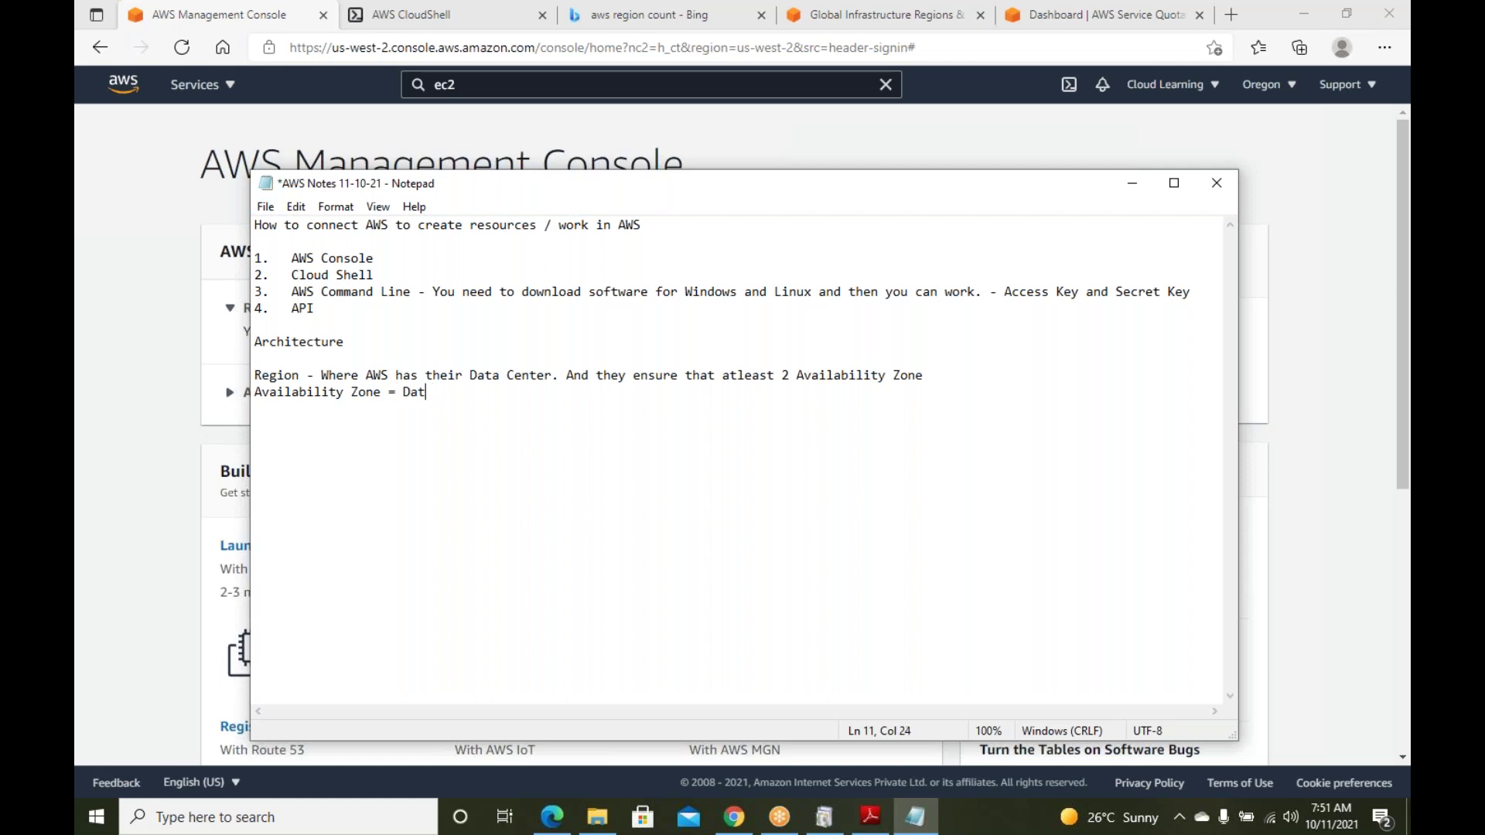
pyautogui.press('BackSpace')
pyautogui.write('ter')
pyautogui.press('Up')
pyautogui.press('End')
# End the line with 'Data Center.' and save the AWS notes file
pyautogui.click(485, 392)
pyautogui.press('BackSpace')
pyautogui.press('BackSpace')
pyautogui.write('er.')
pyautogui.click(494, 375)
pyautogui.click(930, 375)
pyautogui.hotkey('ctrl', 's')
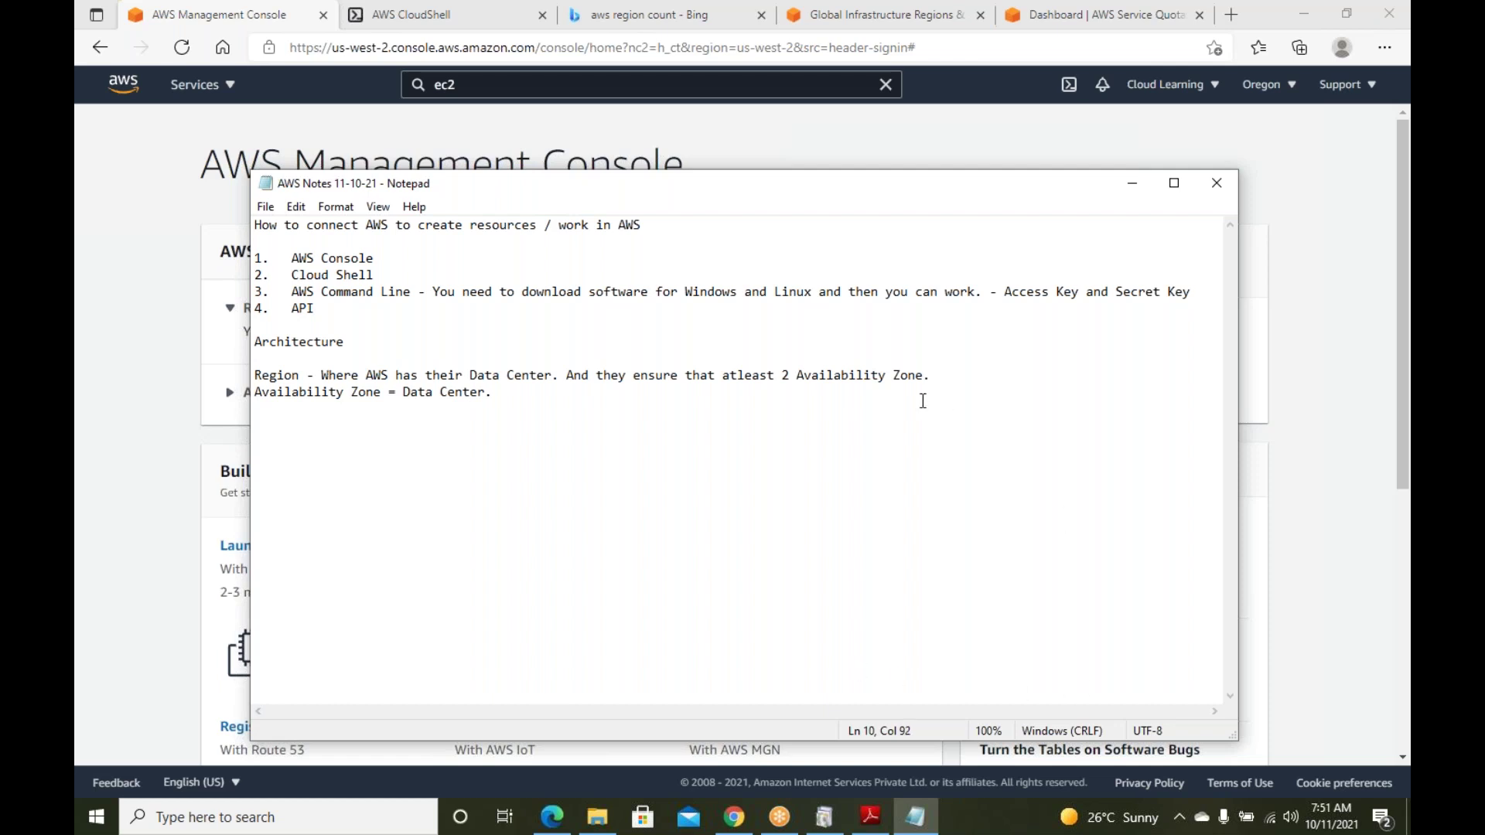
pyautogui.moveTo(810, 374); pyautogui.dragTo(884, 389)
pyautogui.hotkey('ctrl', 'End')
# Hide the notes, look over the AWS region list from the Oregon selector, then close it
pyautogui.click(1131, 188)
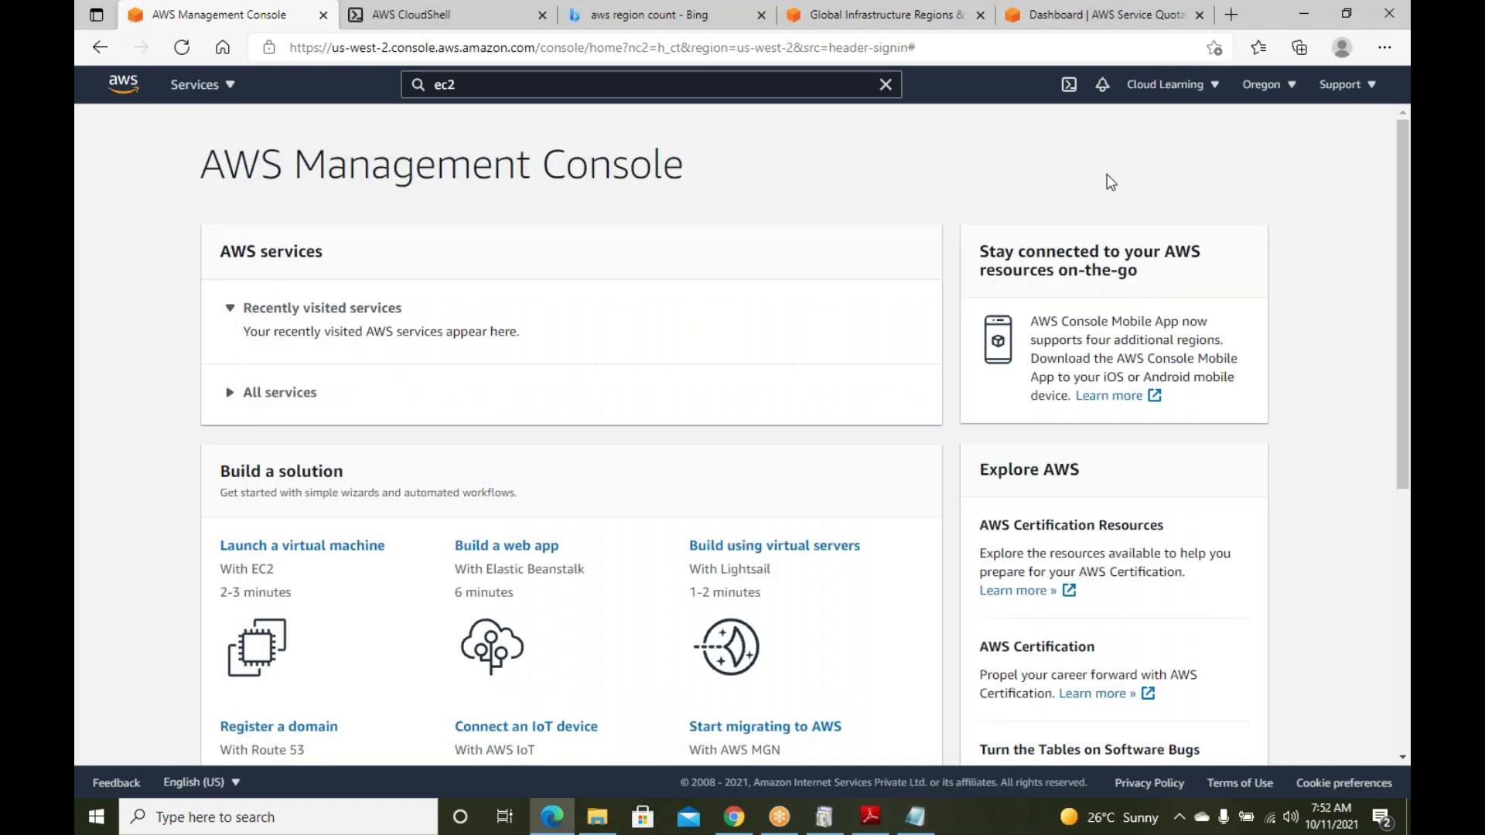
pyautogui.click(1272, 85)
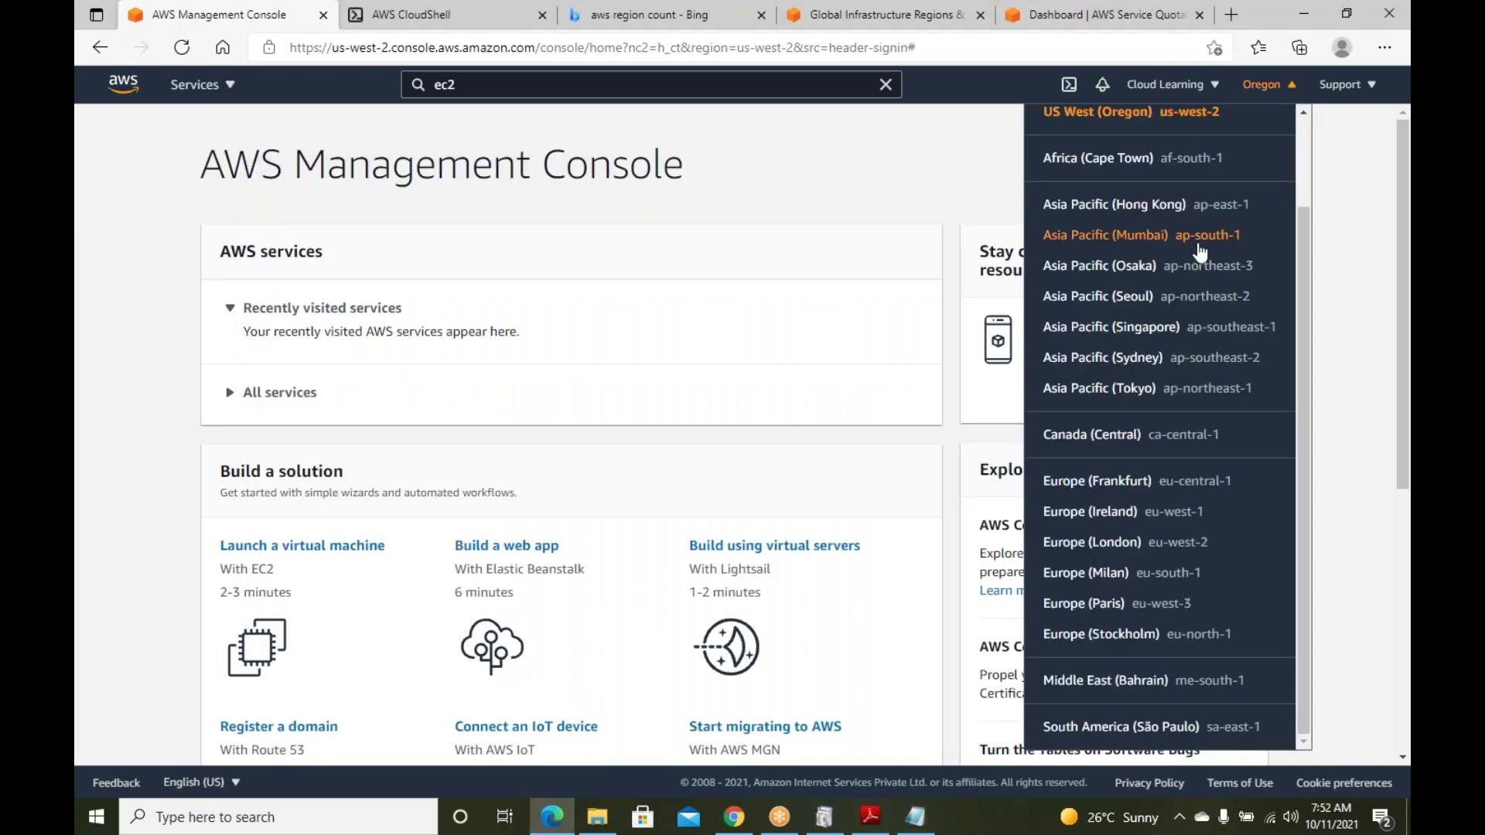
pyautogui.scroll(2, 1168, 452)
pyautogui.scroll(-2, 1172, 378)
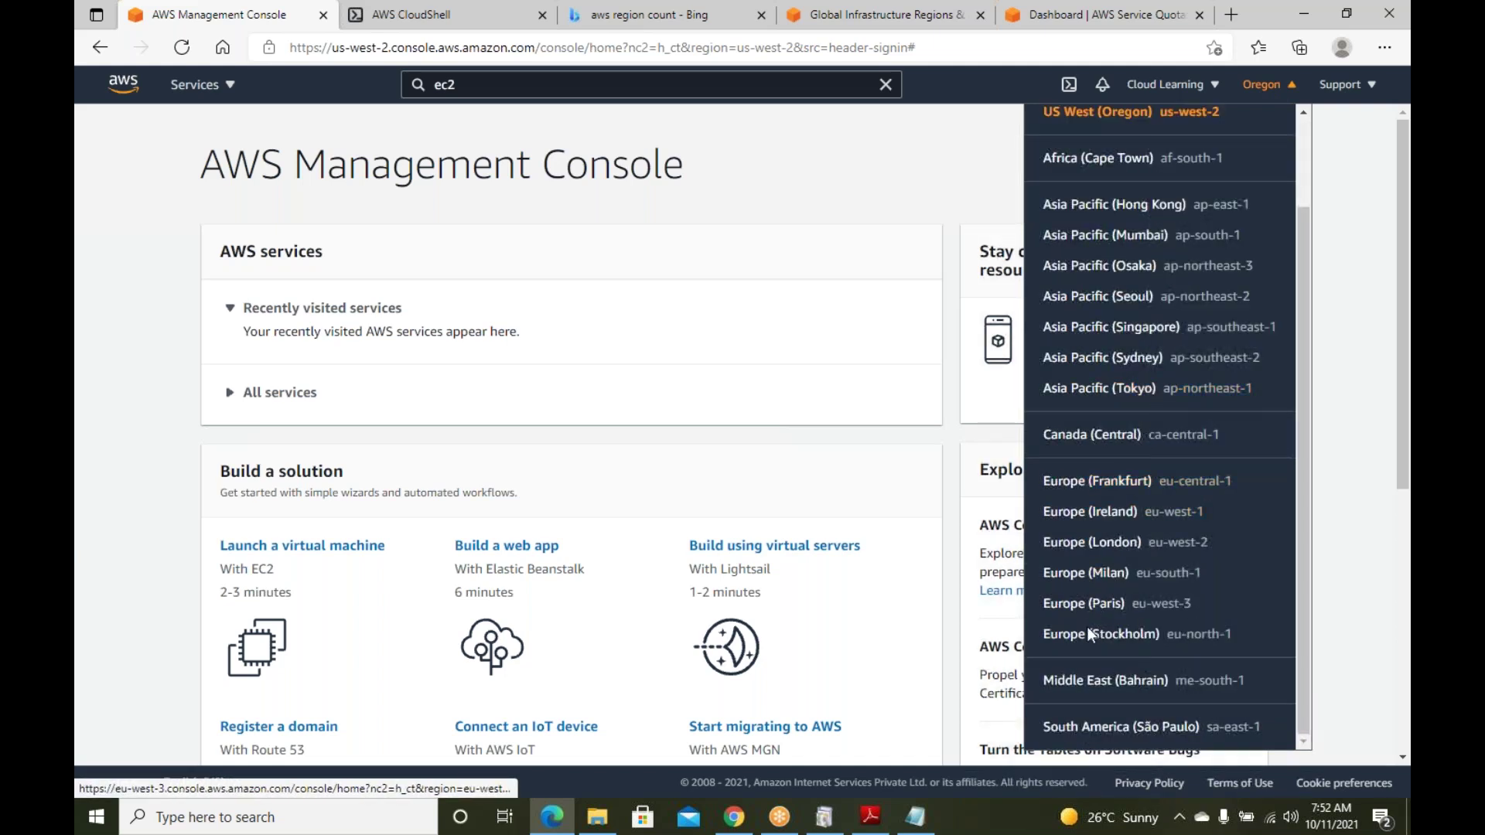
pyautogui.scroll(2, 1131, 557)
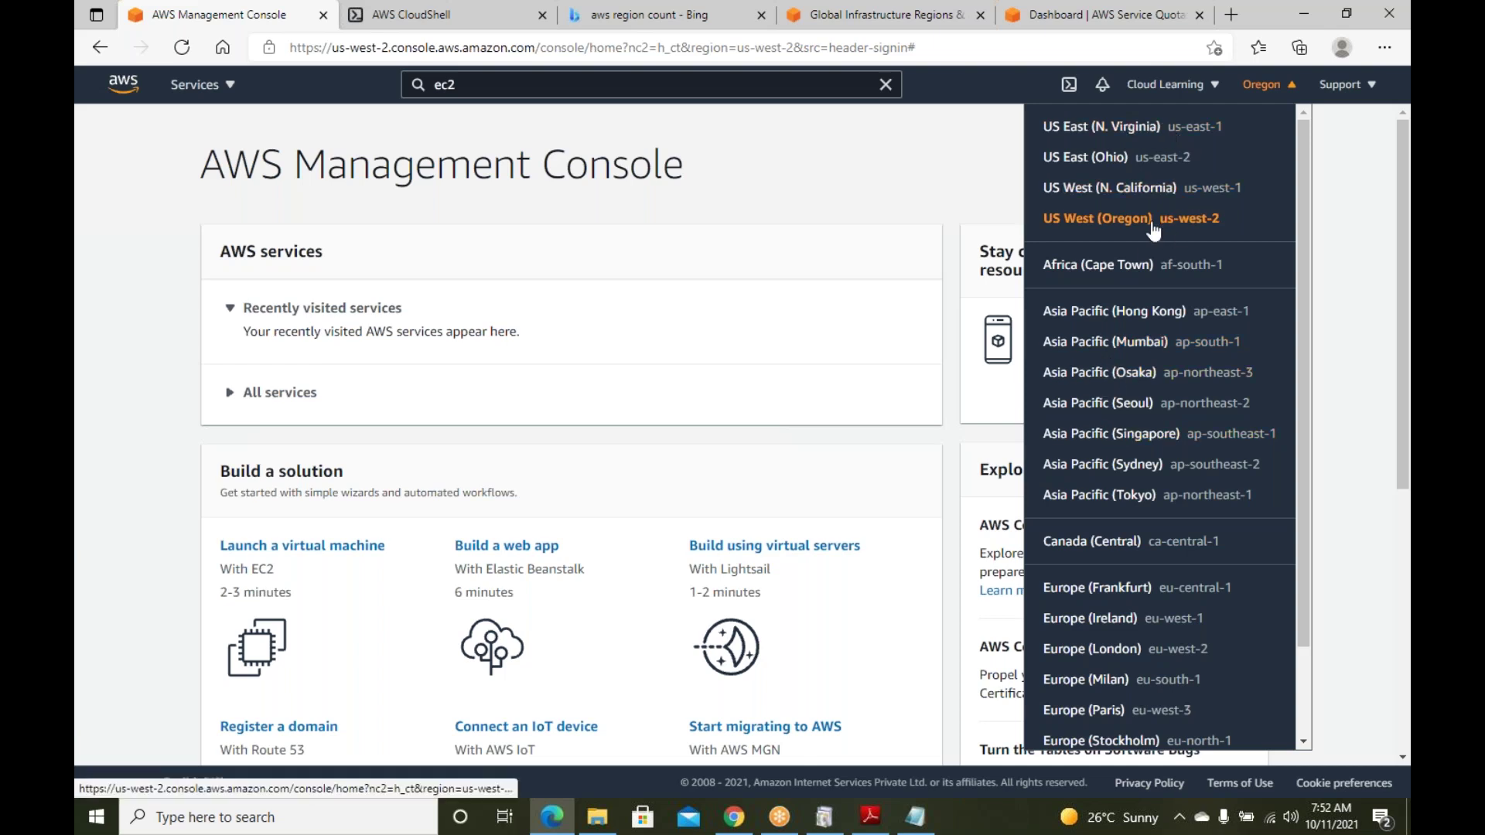
pyautogui.scroll(-2, 1141, 309)
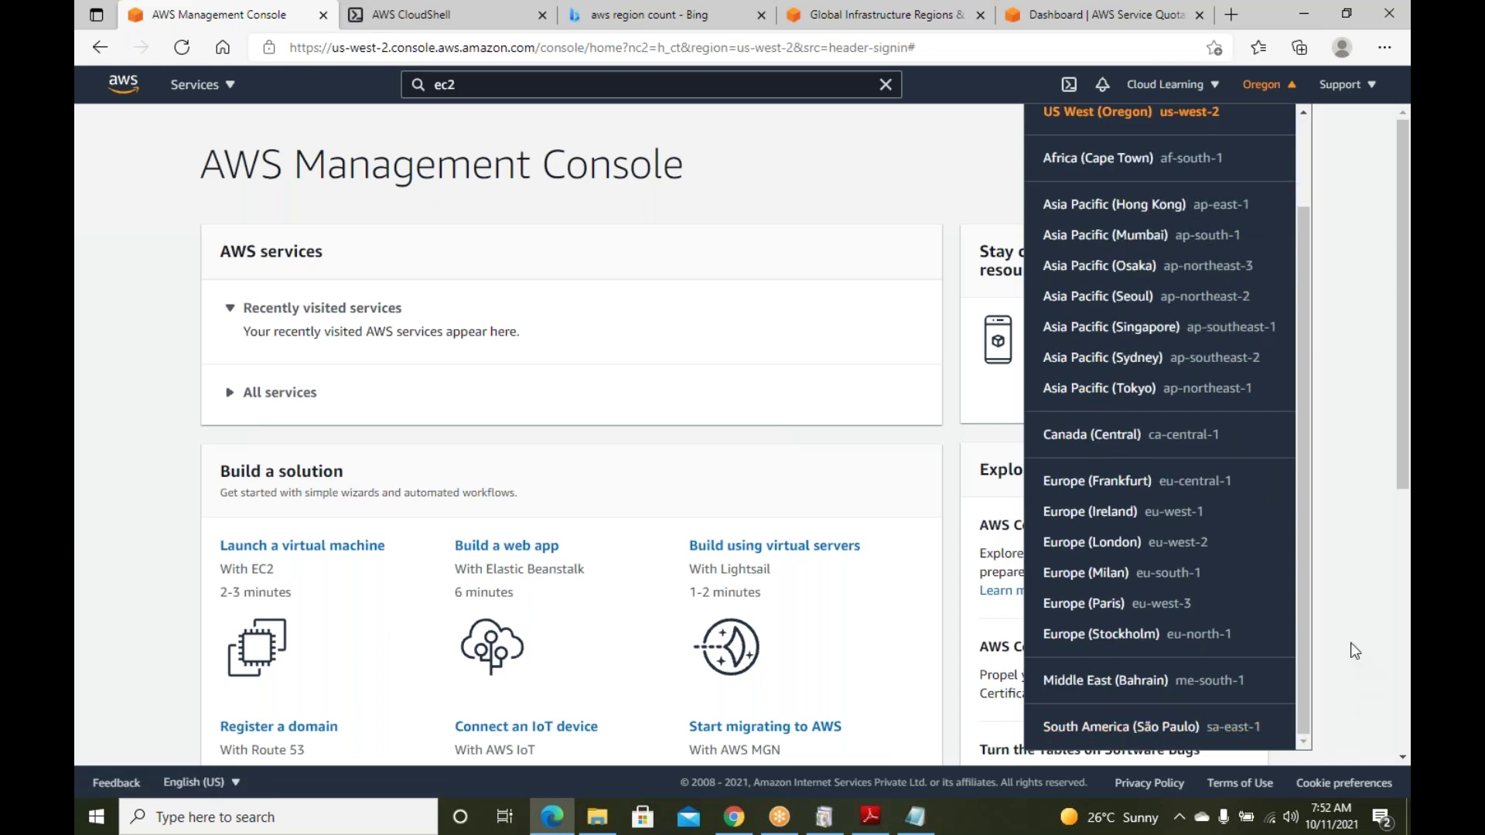
pyautogui.click(839, 201)
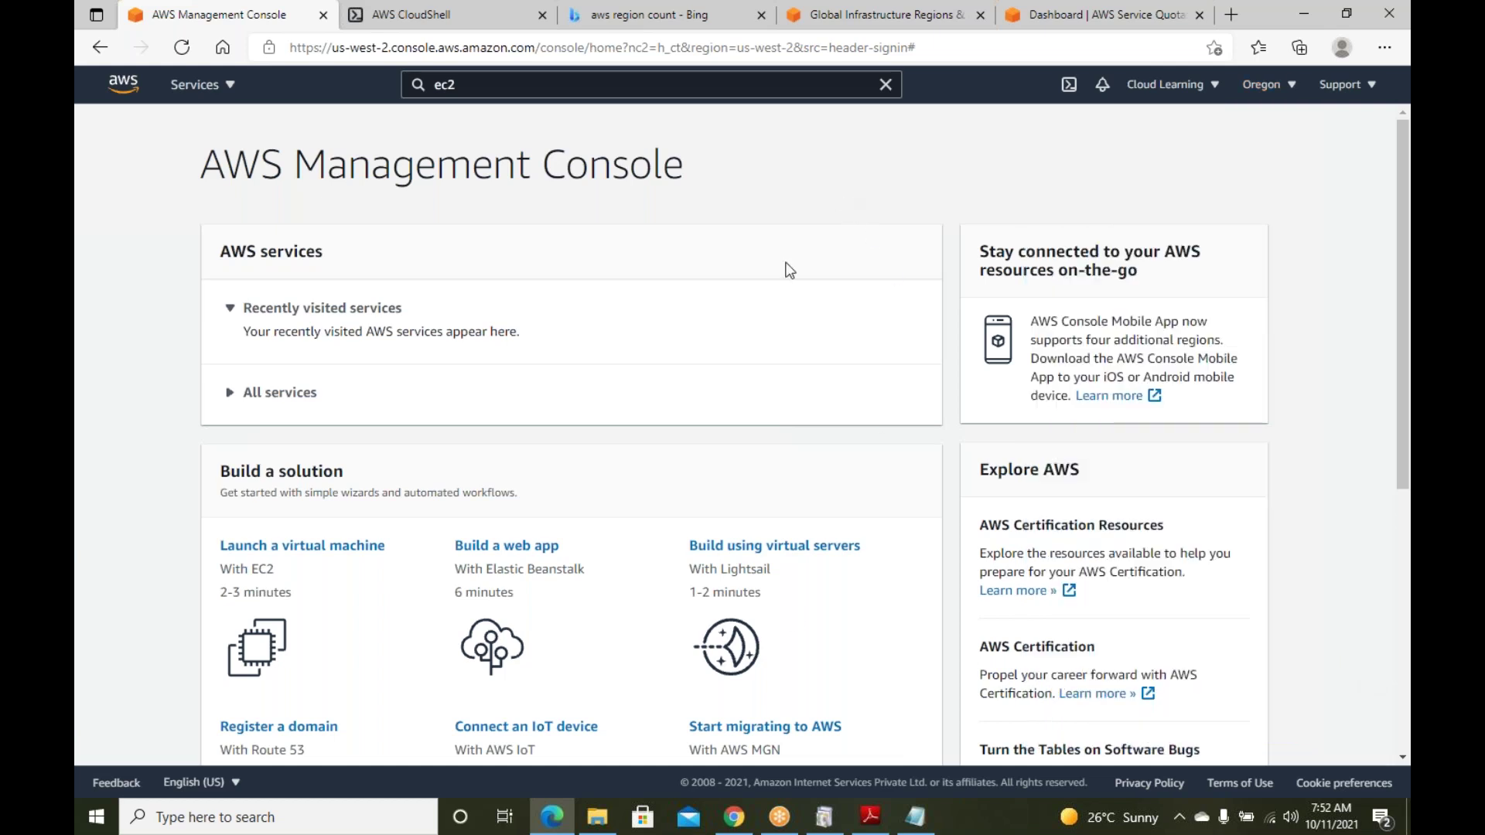
# Switch to the course topics PDF in Adobe Reader
pyautogui.scroll(-2, 777, 362)
pyautogui.scroll(2, 845, 353)
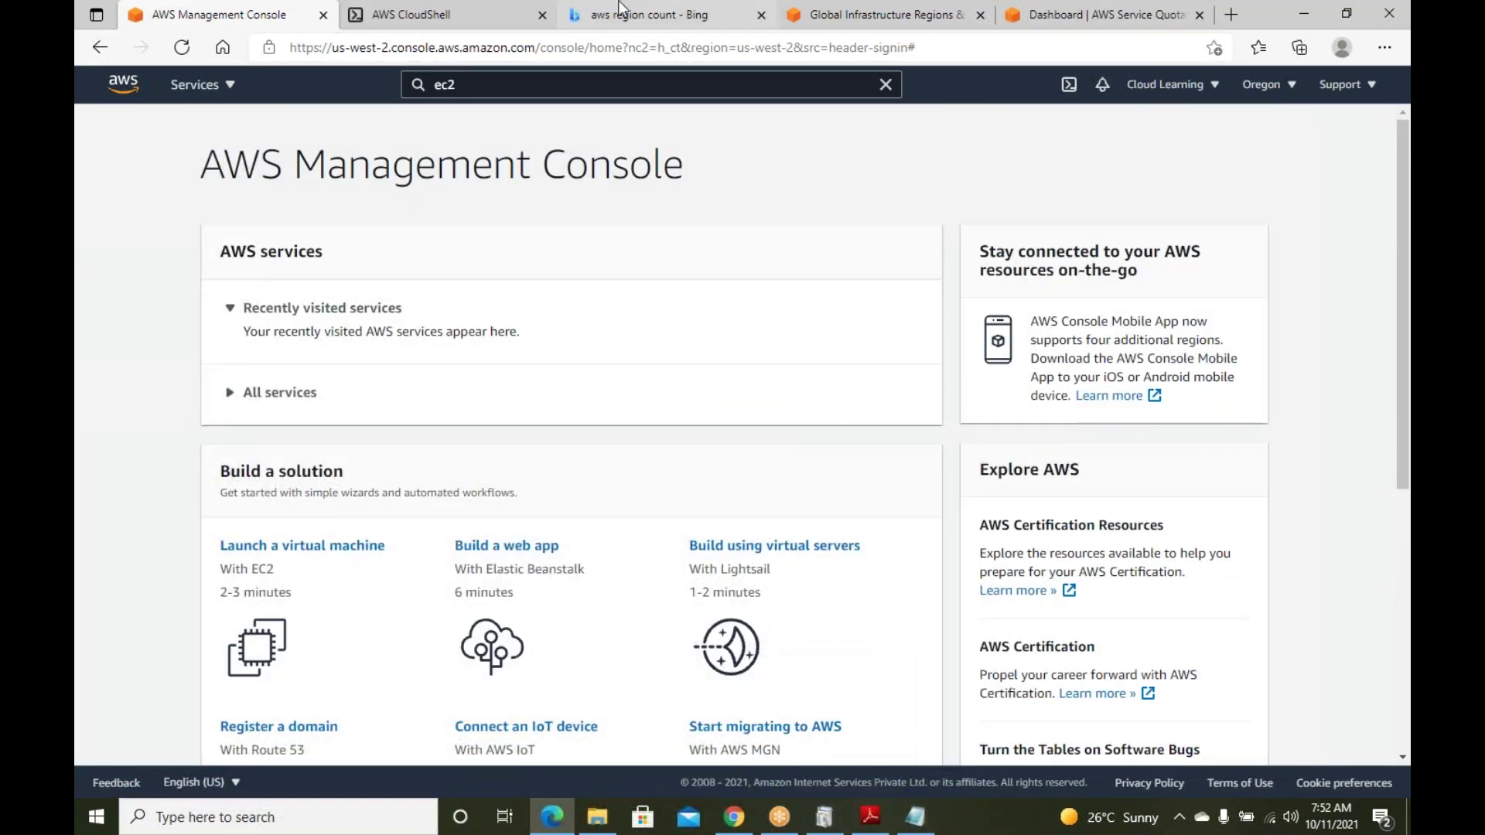
pyautogui.click(867, 821)
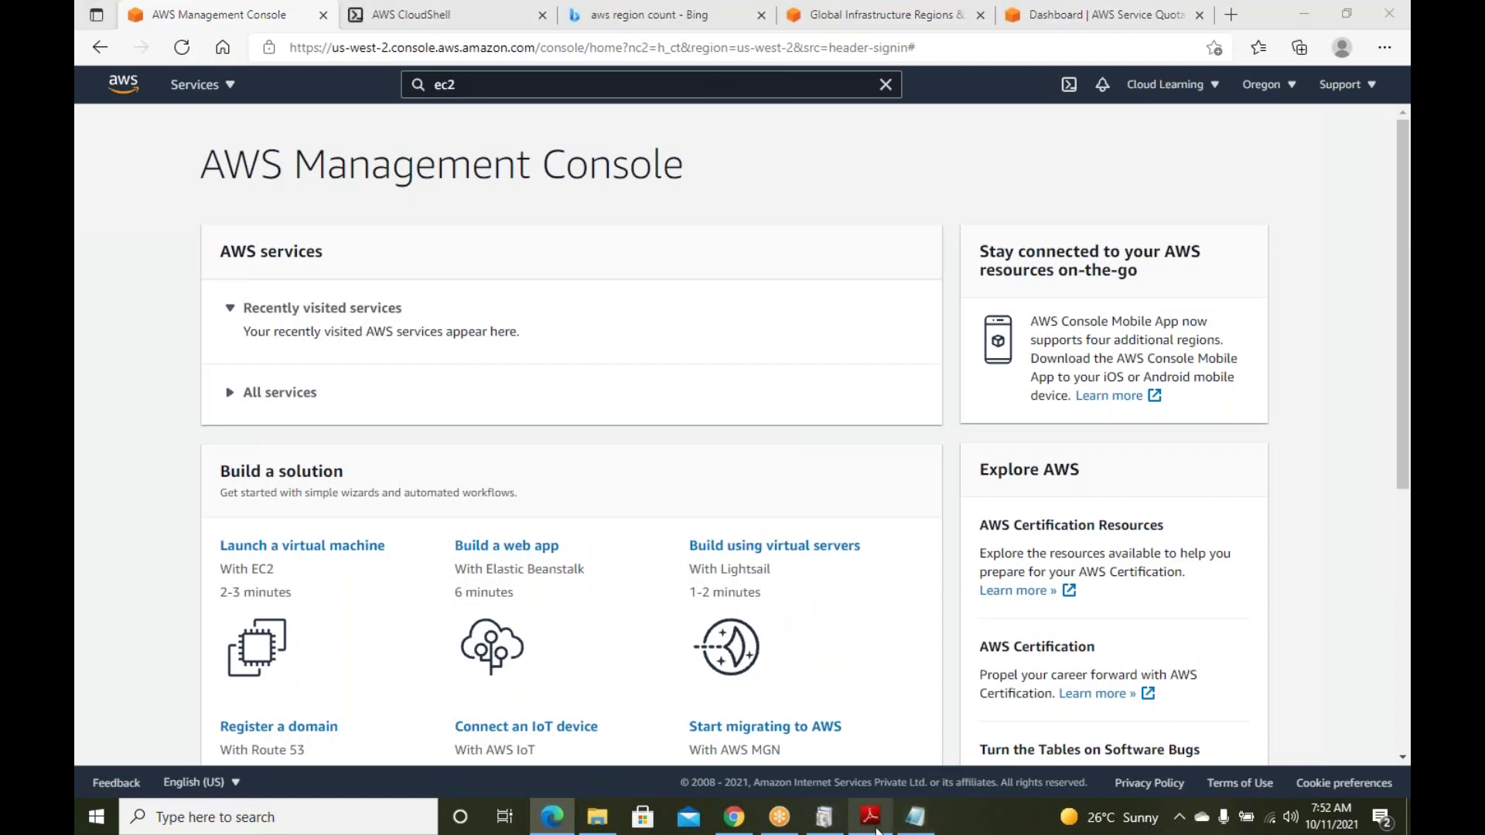
# Highlight the 'What is Region, AZ, Edge' and Linux server connection topics in the PDF, then minimize it
pyautogui.scroll(3, 655, 442)
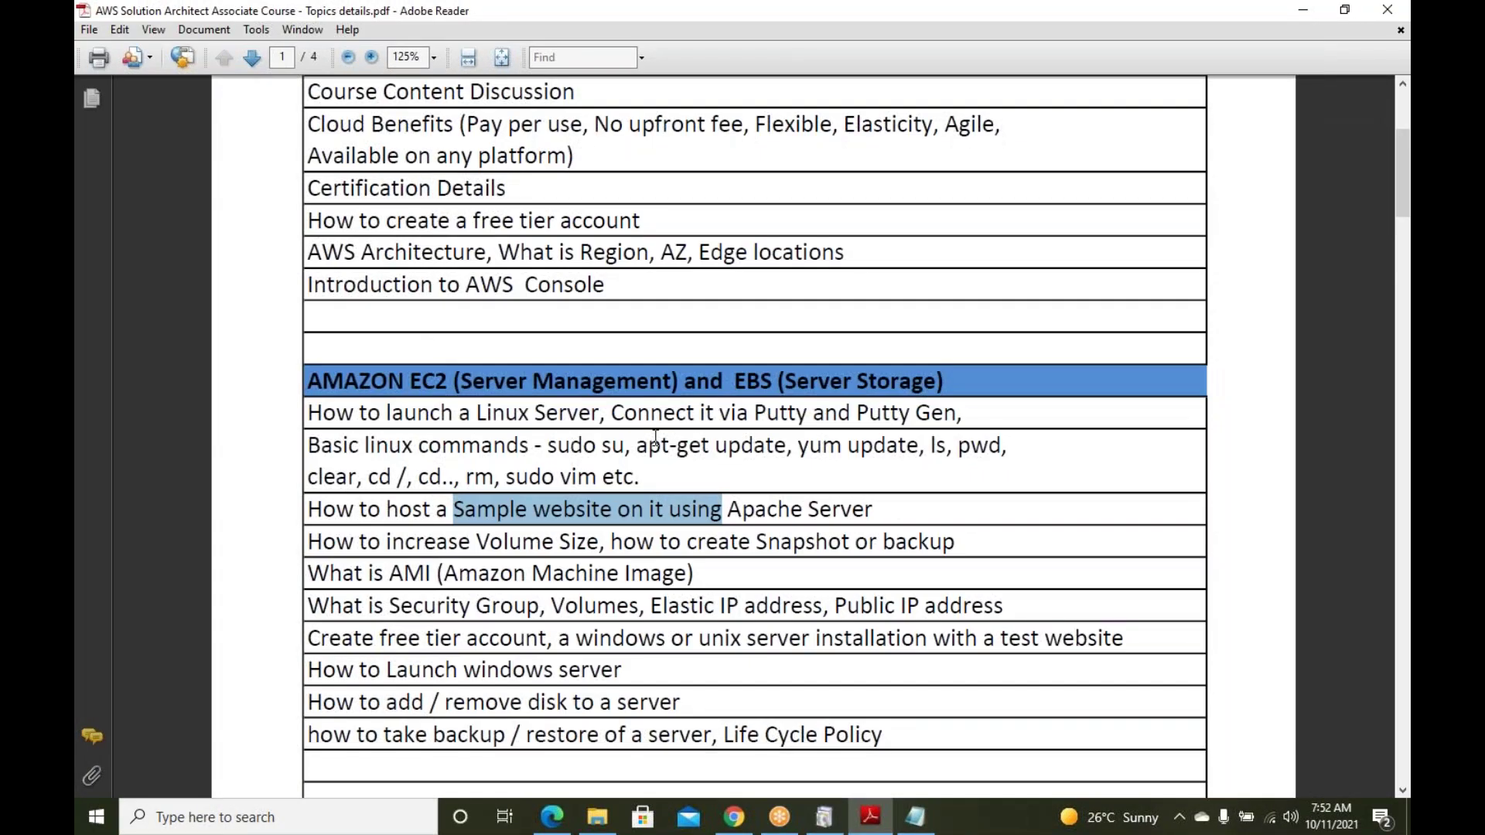
pyautogui.scroll(3, 656, 442)
pyautogui.moveTo(579, 385); pyautogui.dragTo(406, 416)
pyautogui.click(538, 417)
pyautogui.moveTo(722, 381); pyautogui.dragTo(536, 396)
pyautogui.scroll(-5, 659, 410)
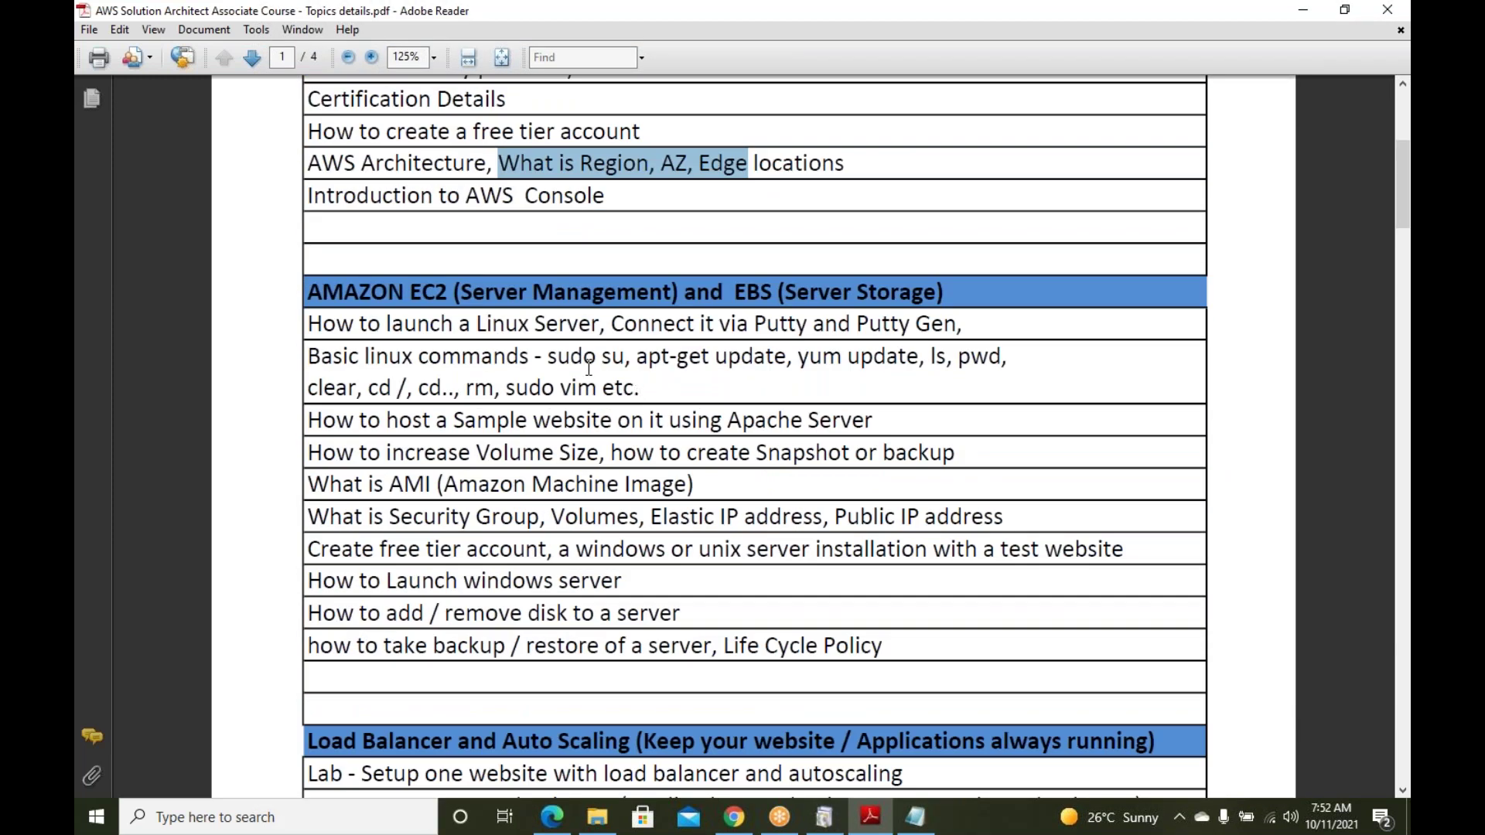
pyautogui.moveTo(537, 326); pyautogui.dragTo(731, 323)
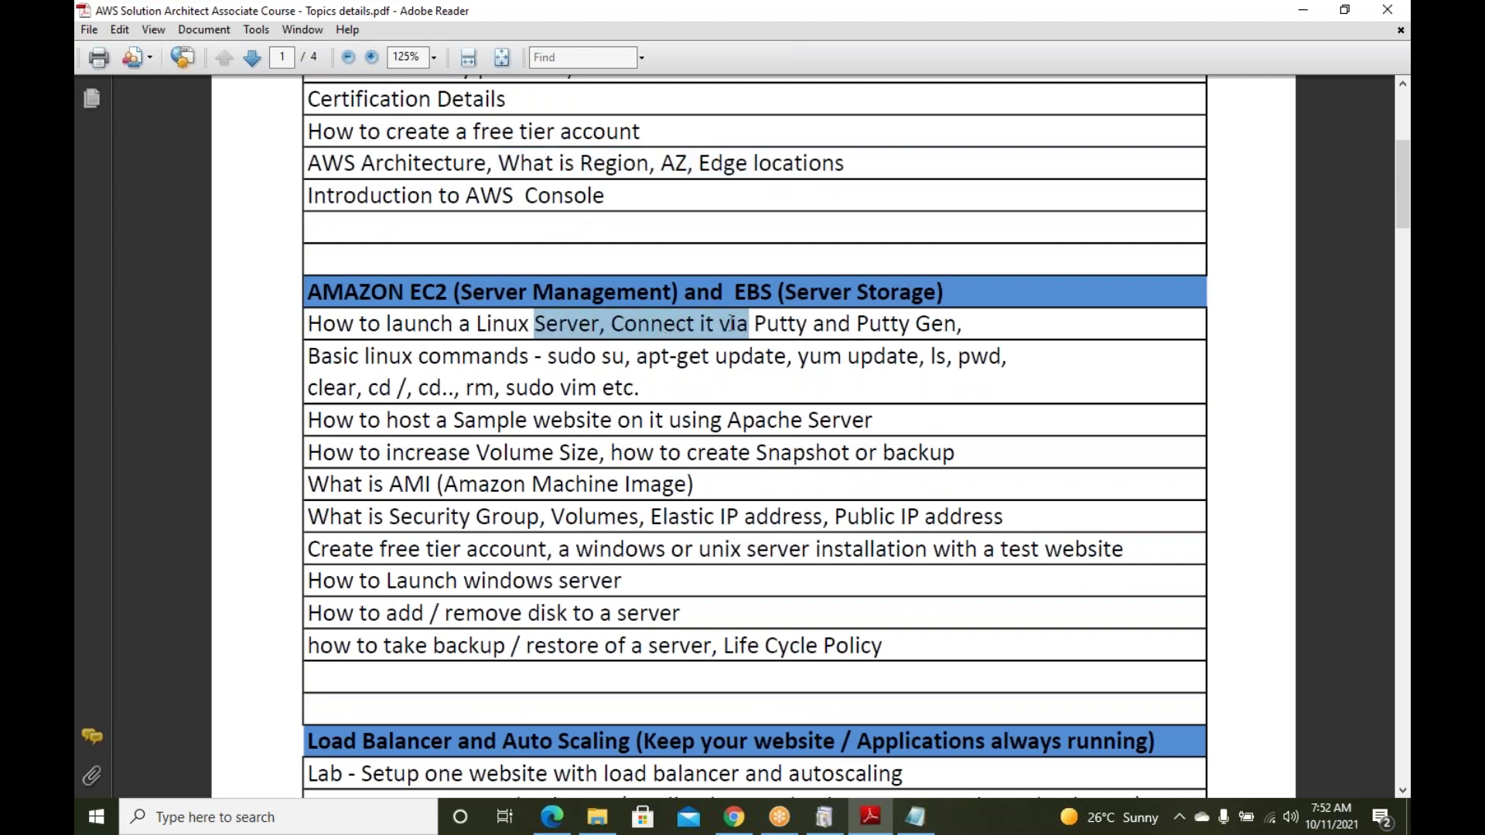
pyautogui.click(1303, 10)
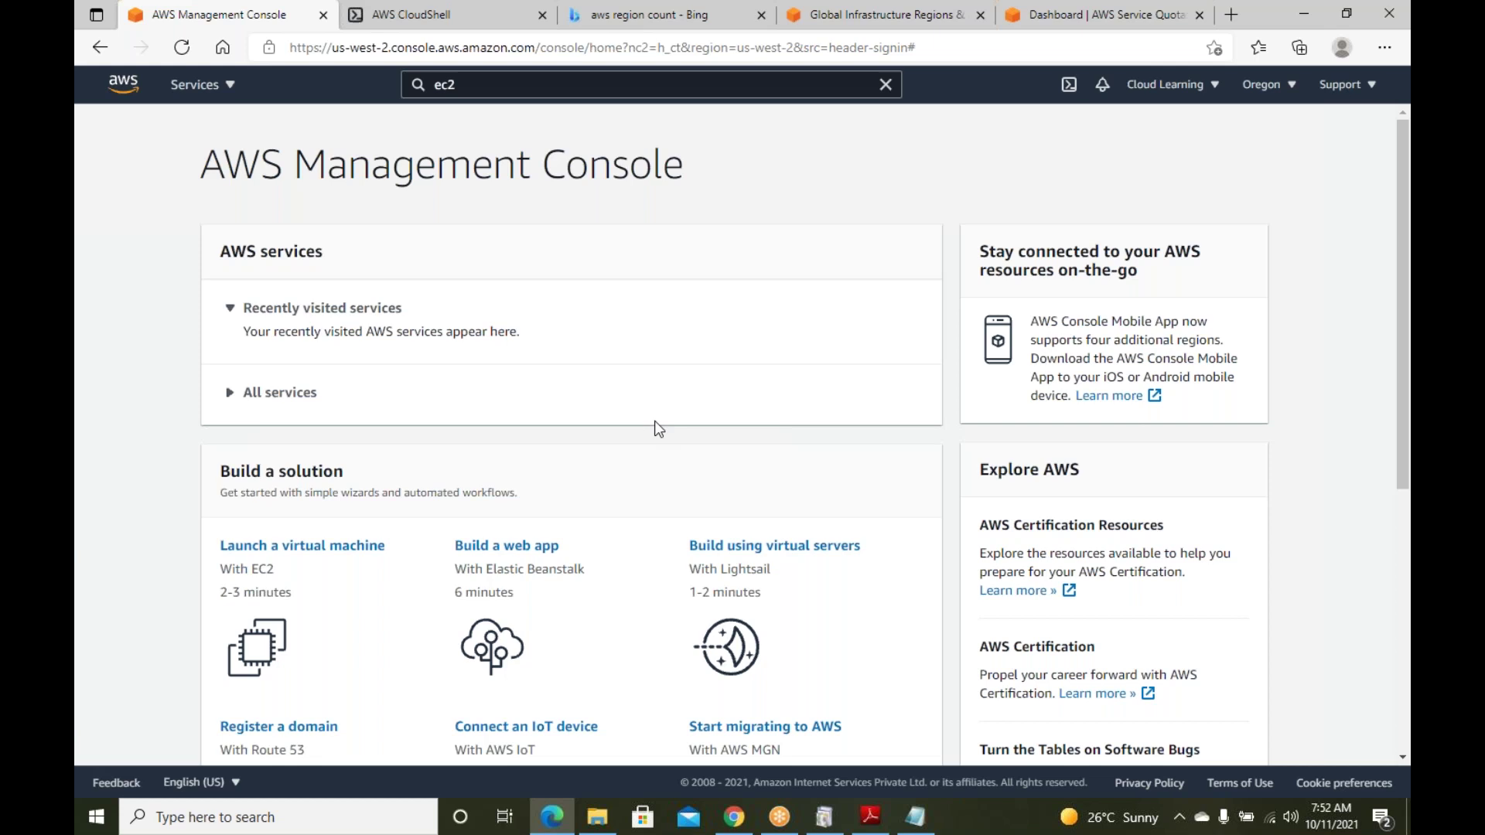
# Show All services from the Services menu, then bring the AWS notes file forward
pyautogui.scroll(-1, 793, 395)
pyautogui.scroll(-2, 792, 394)
pyautogui.scroll(3, 804, 387)
pyautogui.scroll(-5, 729, 487)
pyautogui.scroll(5, 719, 475)
pyautogui.click(232, 89)
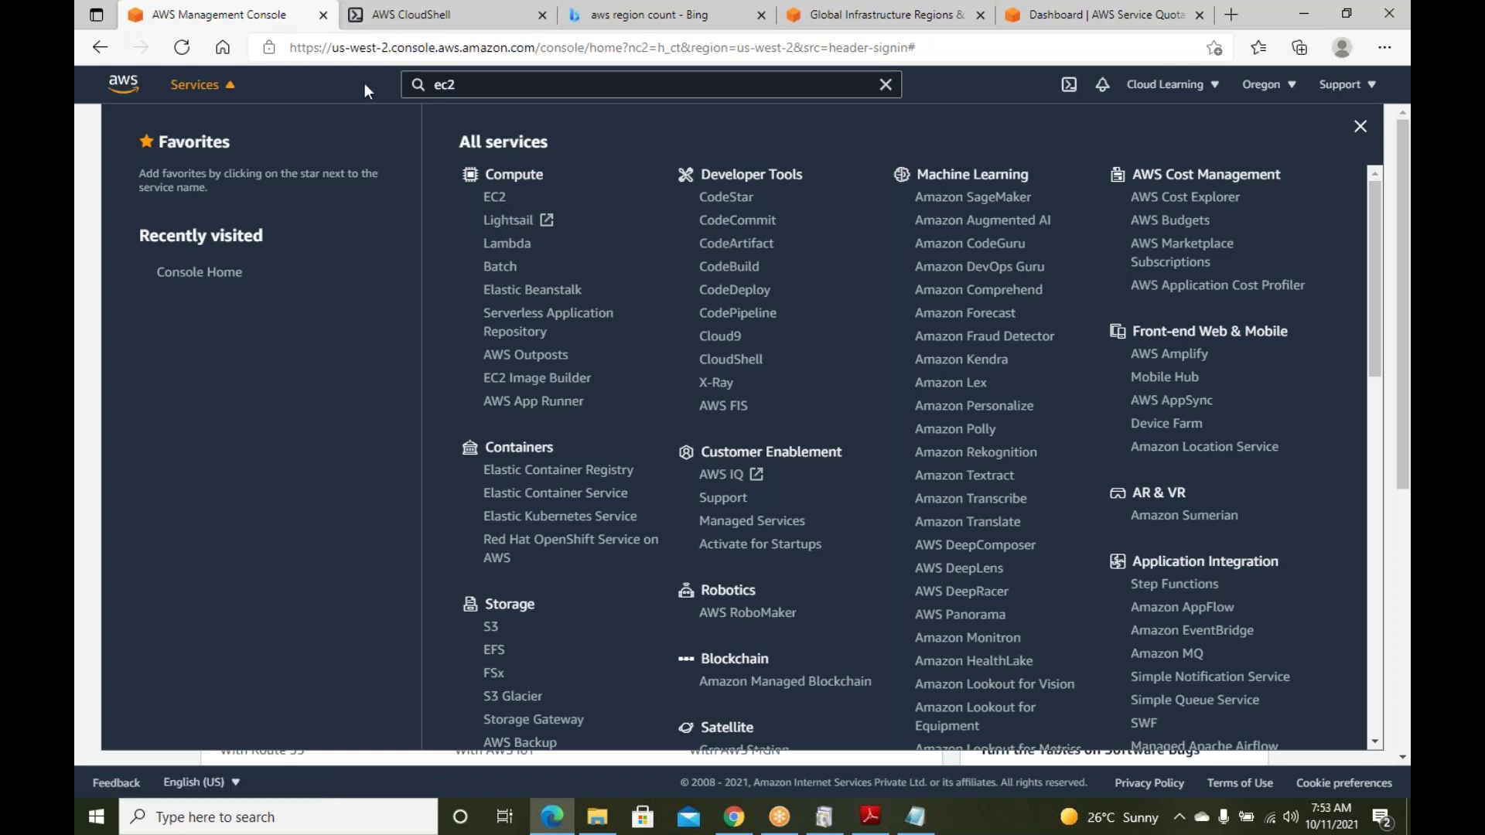
pyautogui.click(918, 808)
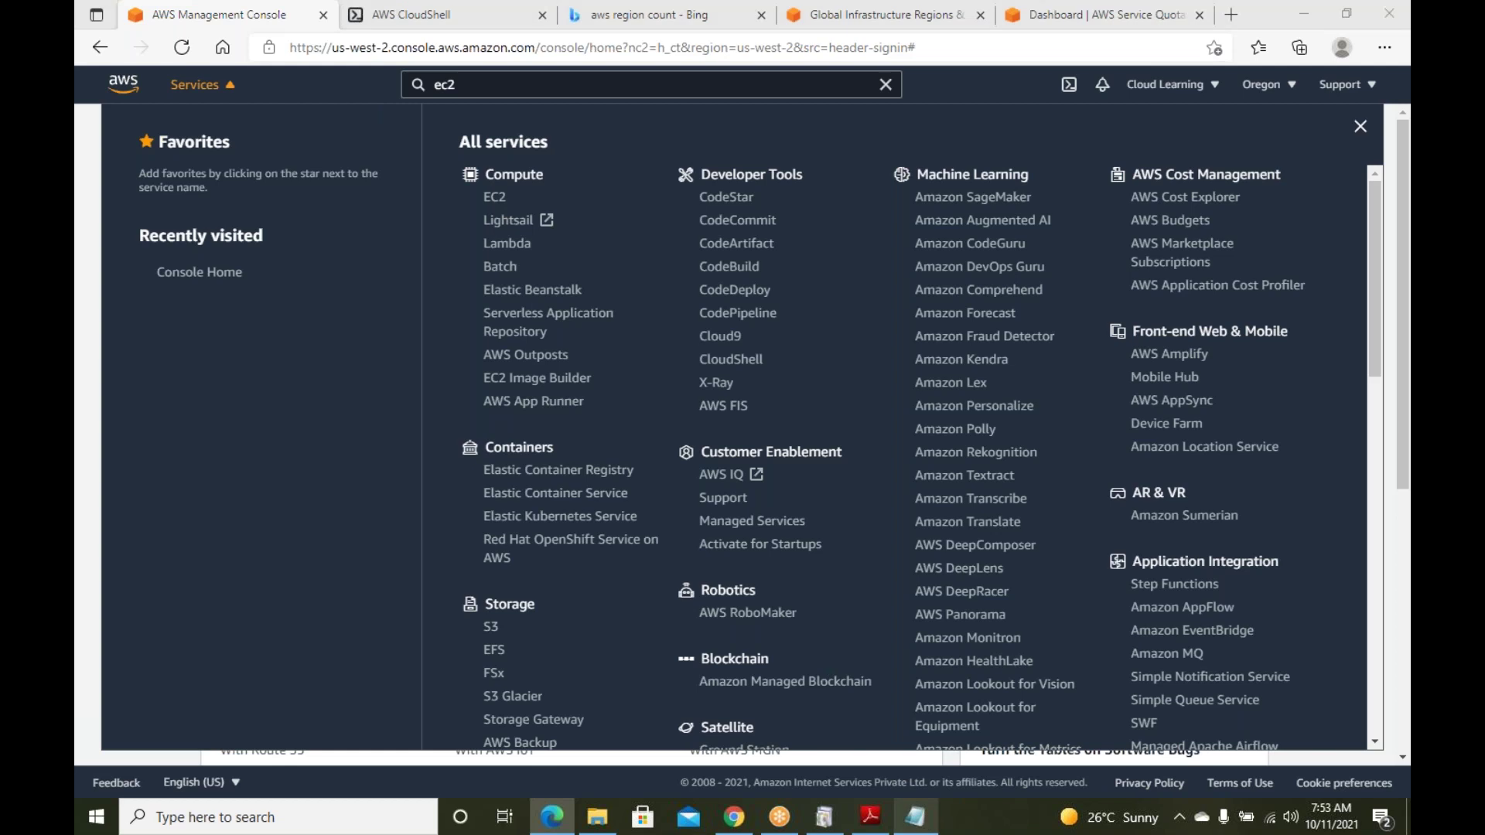
# Add the note 'EC2- Elastic Cloud Compute' in Notepad, then open EC2 under Compute
pyautogui.press('Return')
pyautogui.press('Return')
pyautogui.write('EC2- Elastic Cloud Compute')
pyautogui.press('Return')
pyautogui.press('Return')
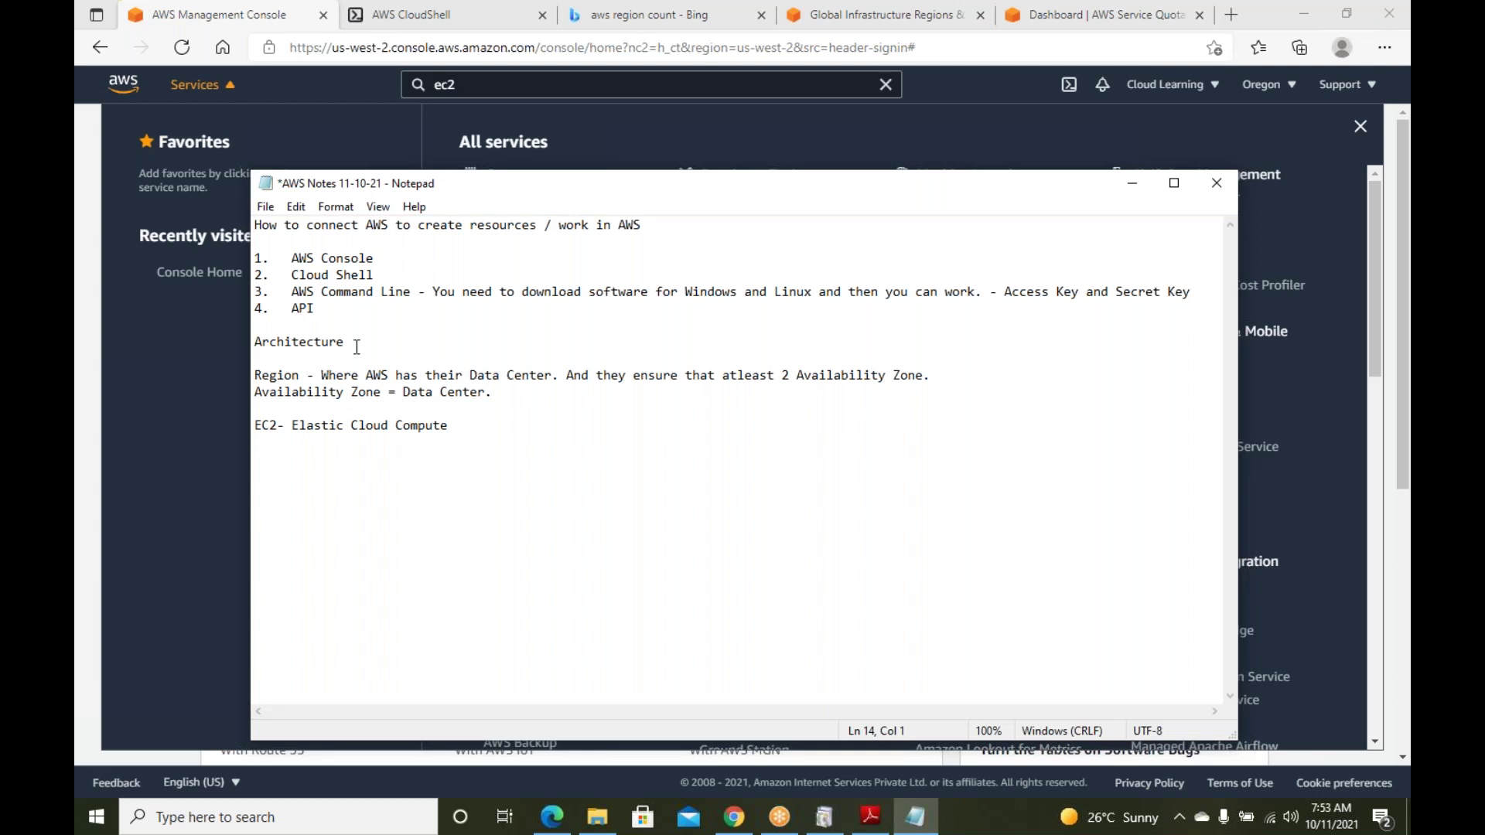
pyautogui.click(117, 335)
pyautogui.click(498, 199)
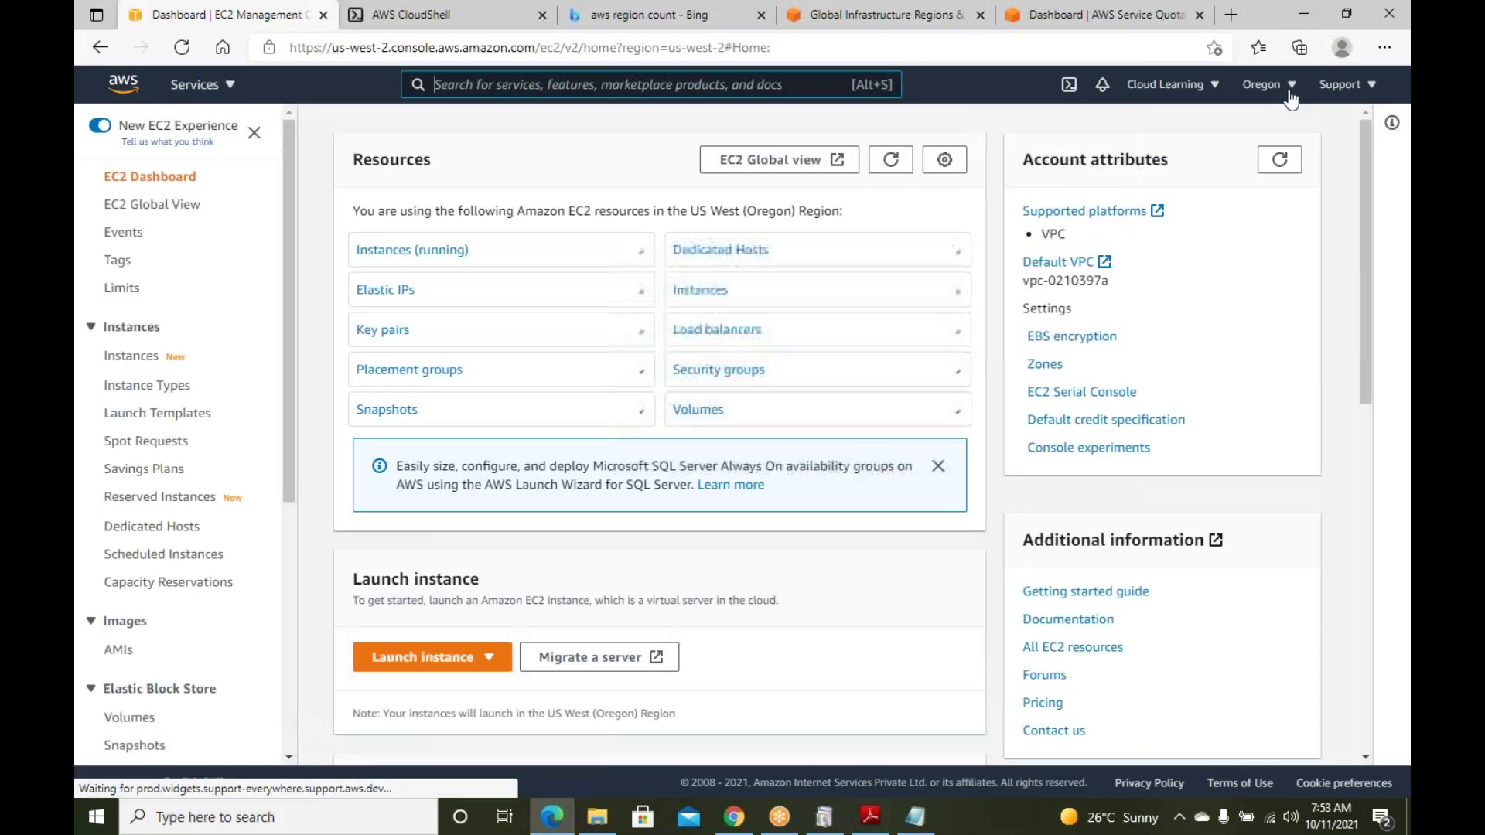
# Check the region list from the Oregon selector on the EC2 Dashboard, then close it
pyautogui.click(1290, 92)
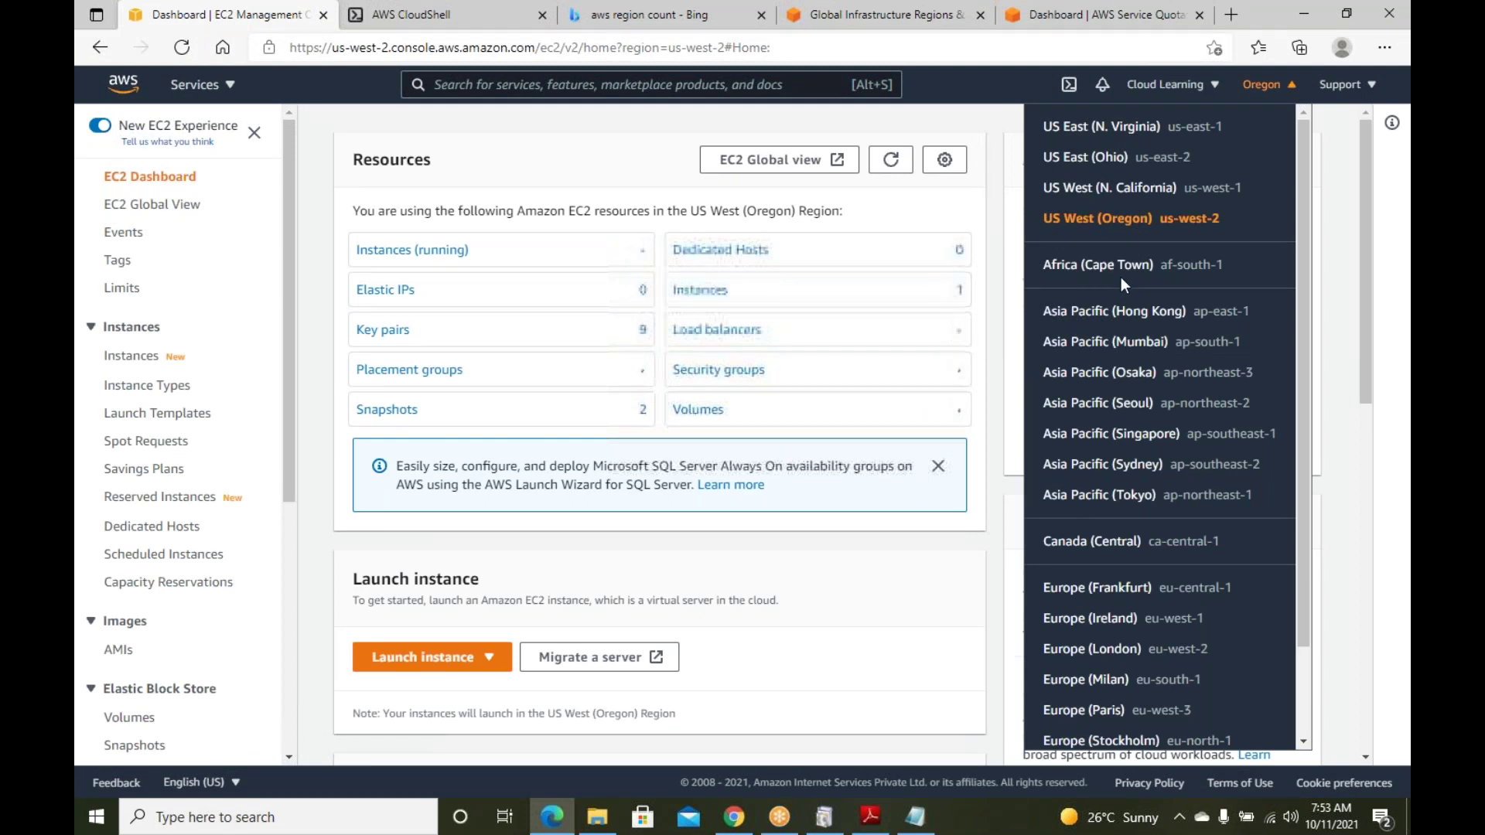
pyautogui.click(1332, 159)
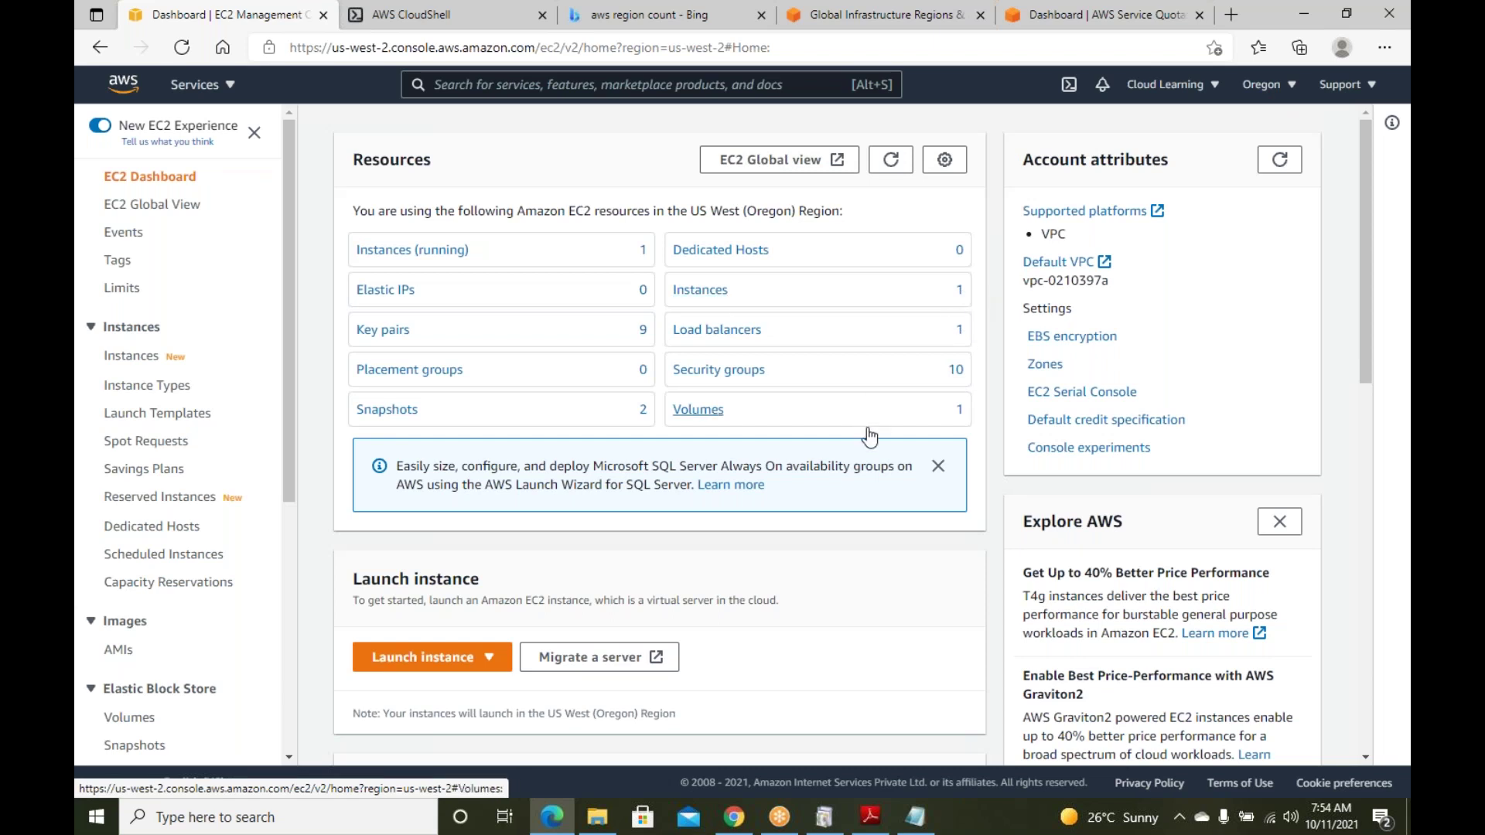
# Scroll to EC2 Service health and zones us-west-2a to us-west-2d, highlighting the Service health heading
pyautogui.scroll(-2, 880, 446)
pyautogui.scroll(-4, 881, 444)
pyautogui.scroll(6, 893, 437)
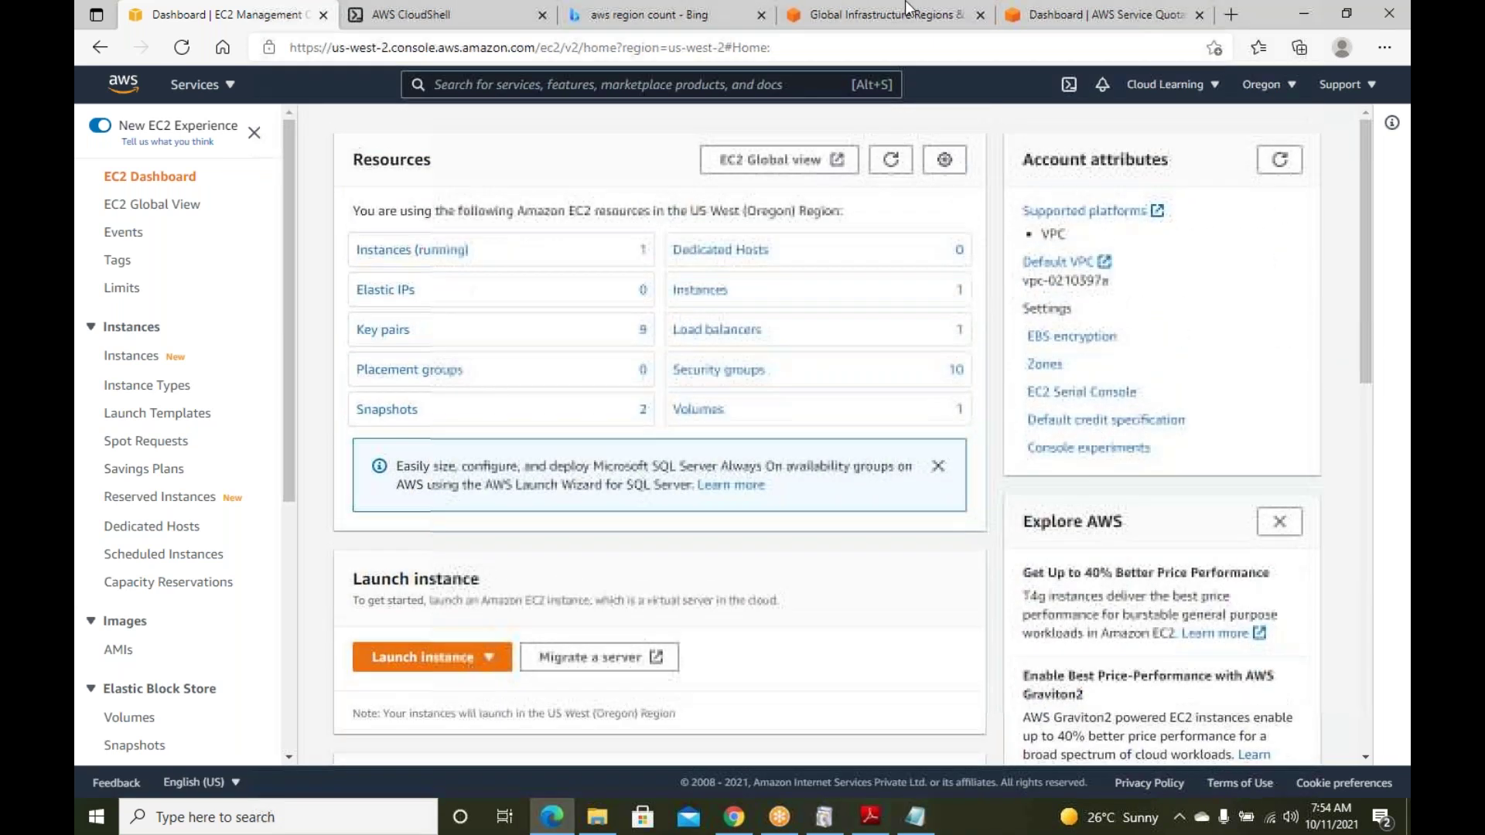
pyautogui.scroll(-3, 793, 431)
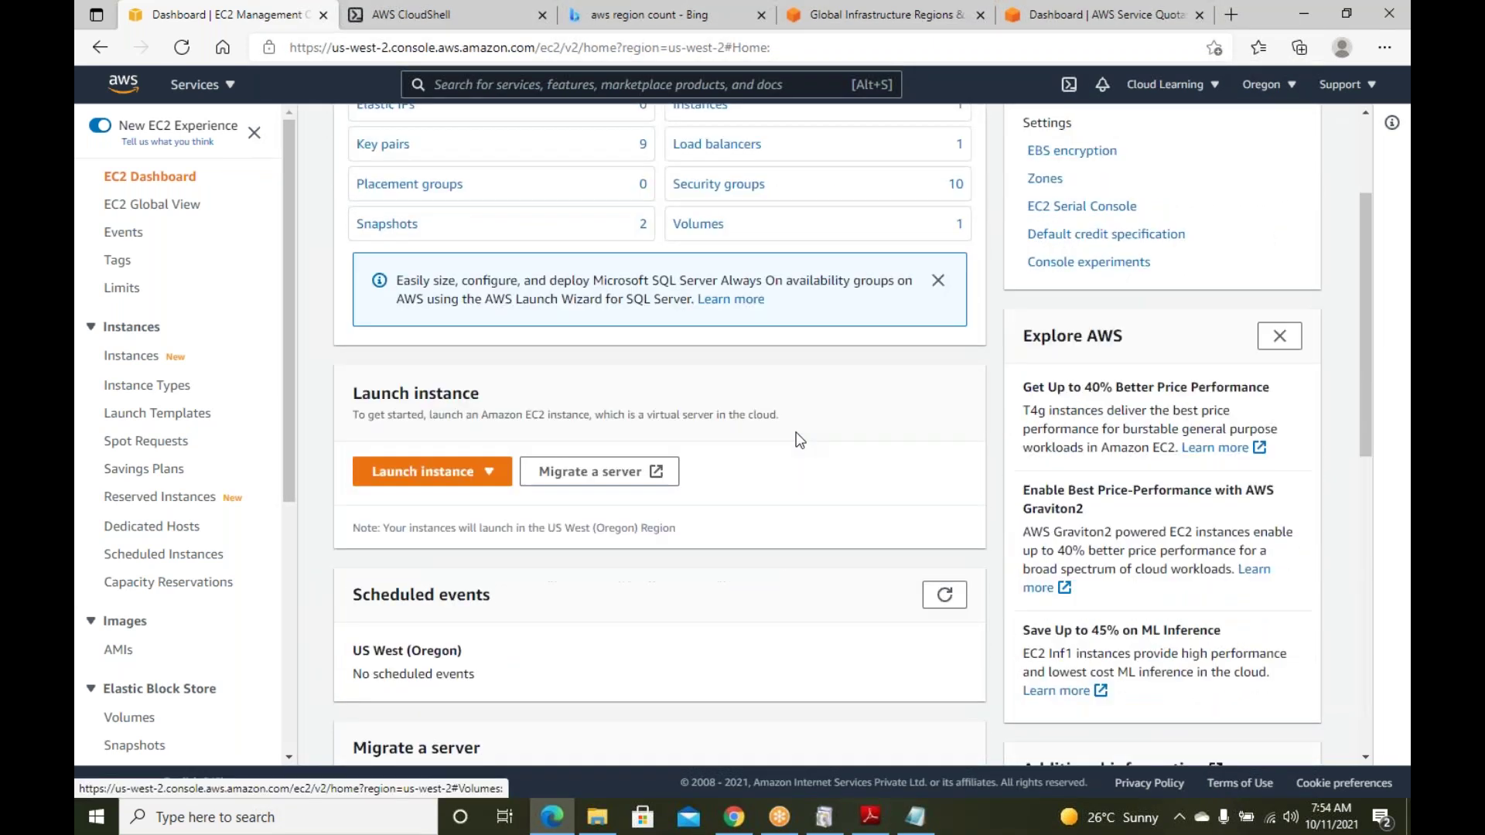
pyautogui.scroll(-6, 805, 441)
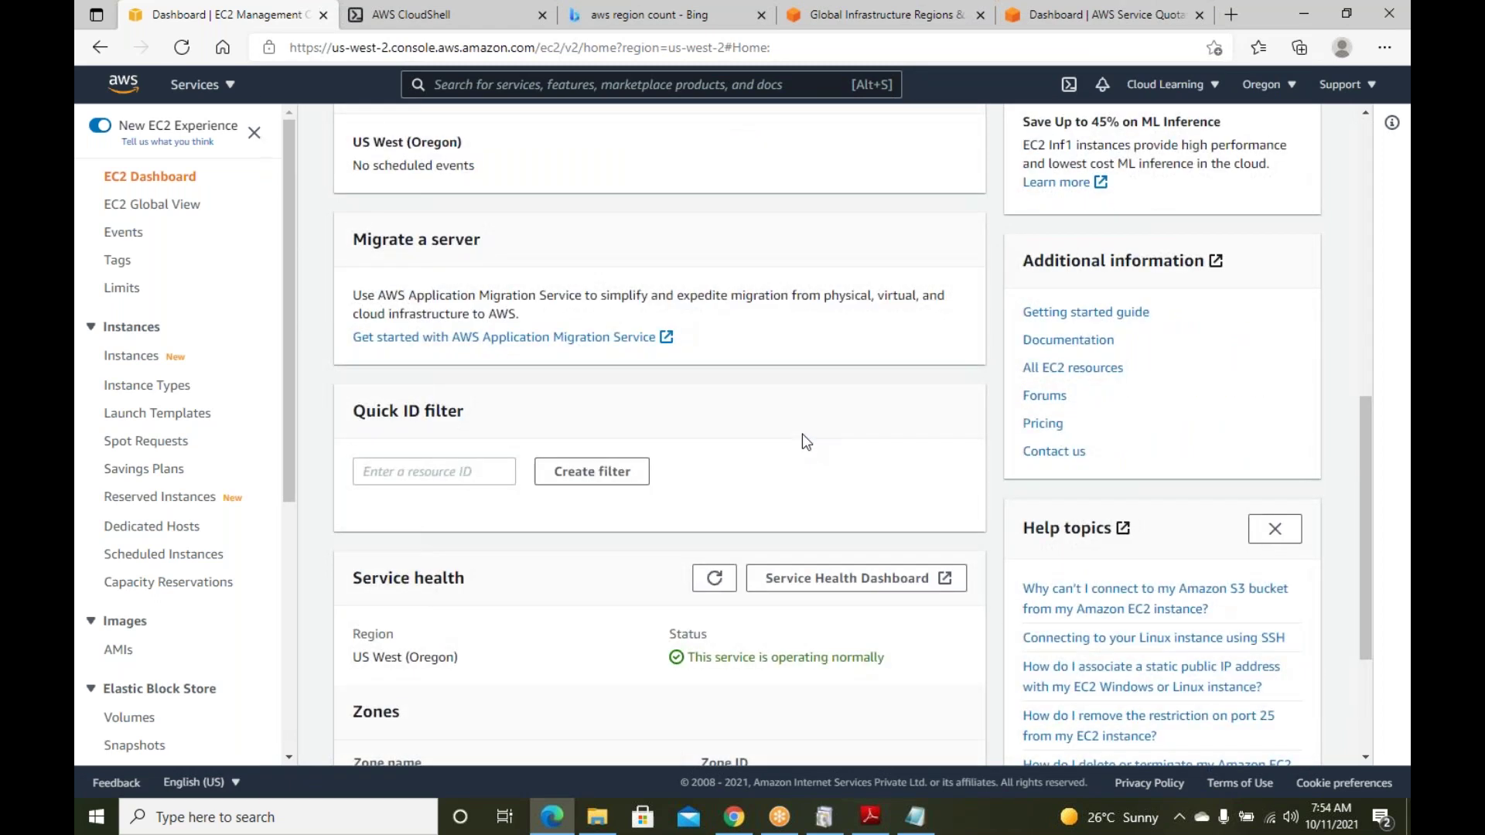
pyautogui.scroll(-3, 801, 434)
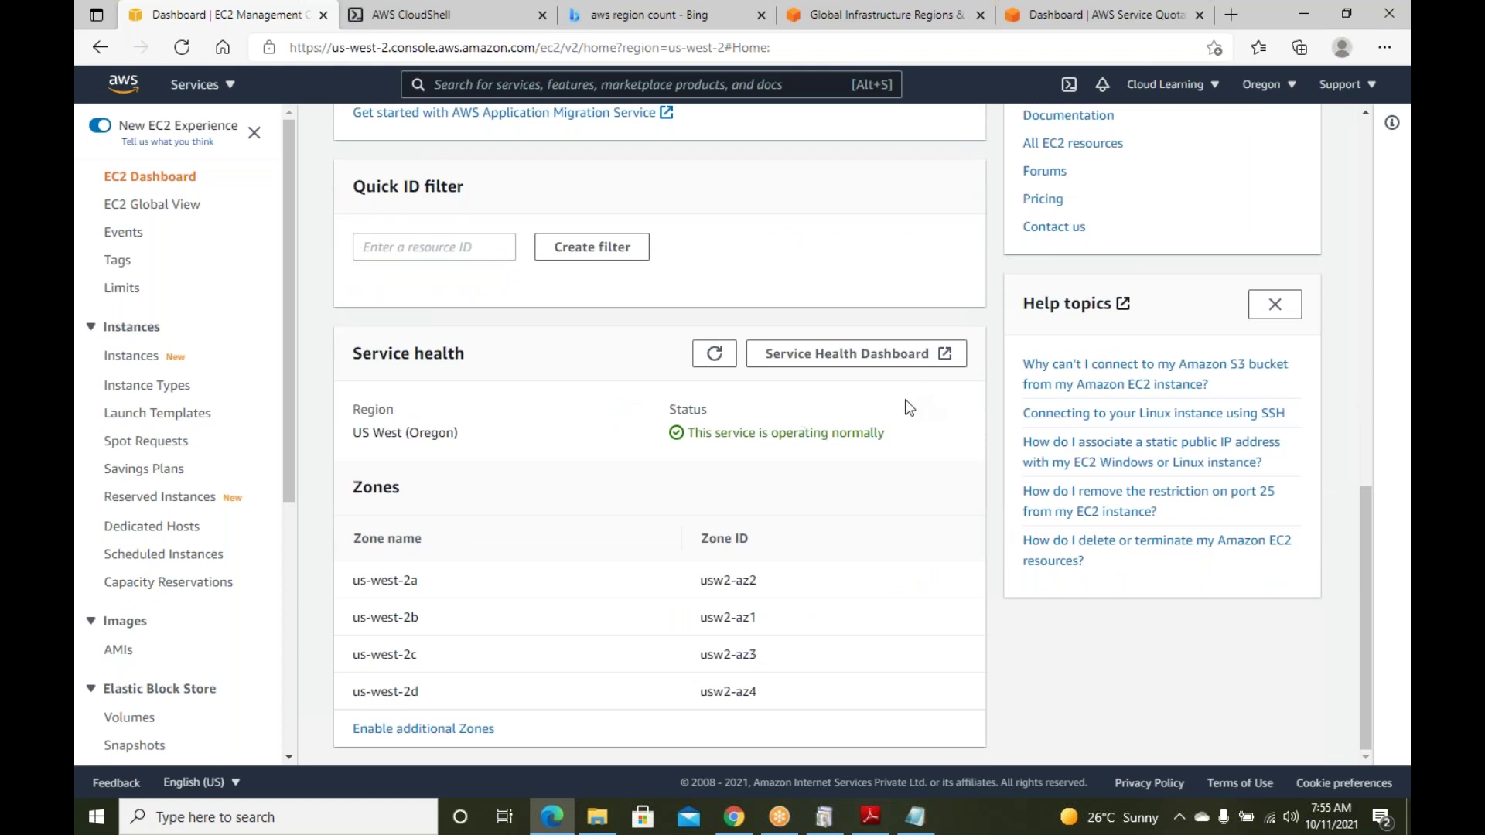
pyautogui.moveTo(475, 367); pyautogui.dragTo(358, 357)
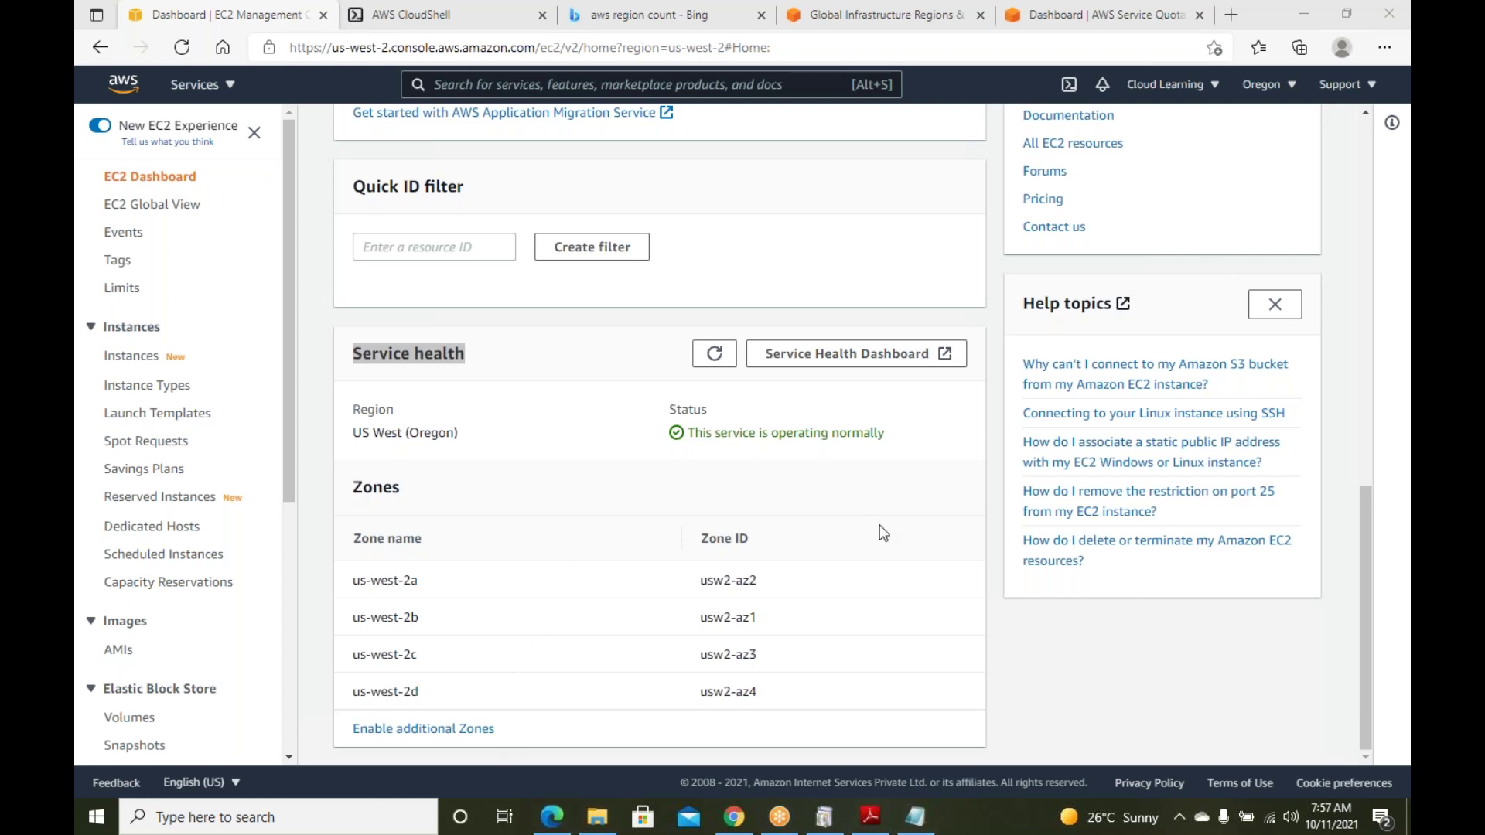
pyautogui.scroll(8, 880, 526)
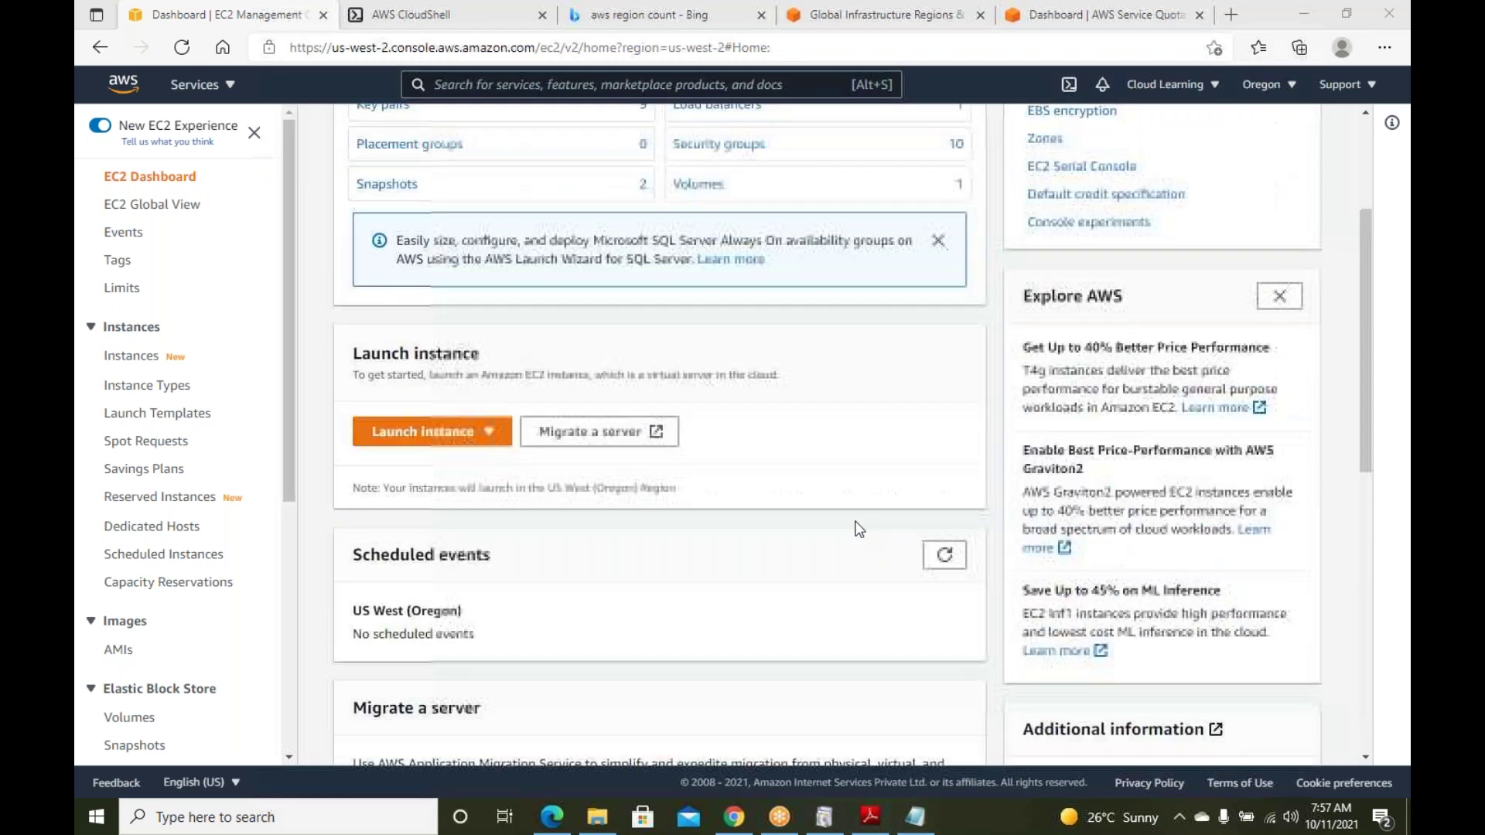
pyautogui.scroll(3, 857, 528)
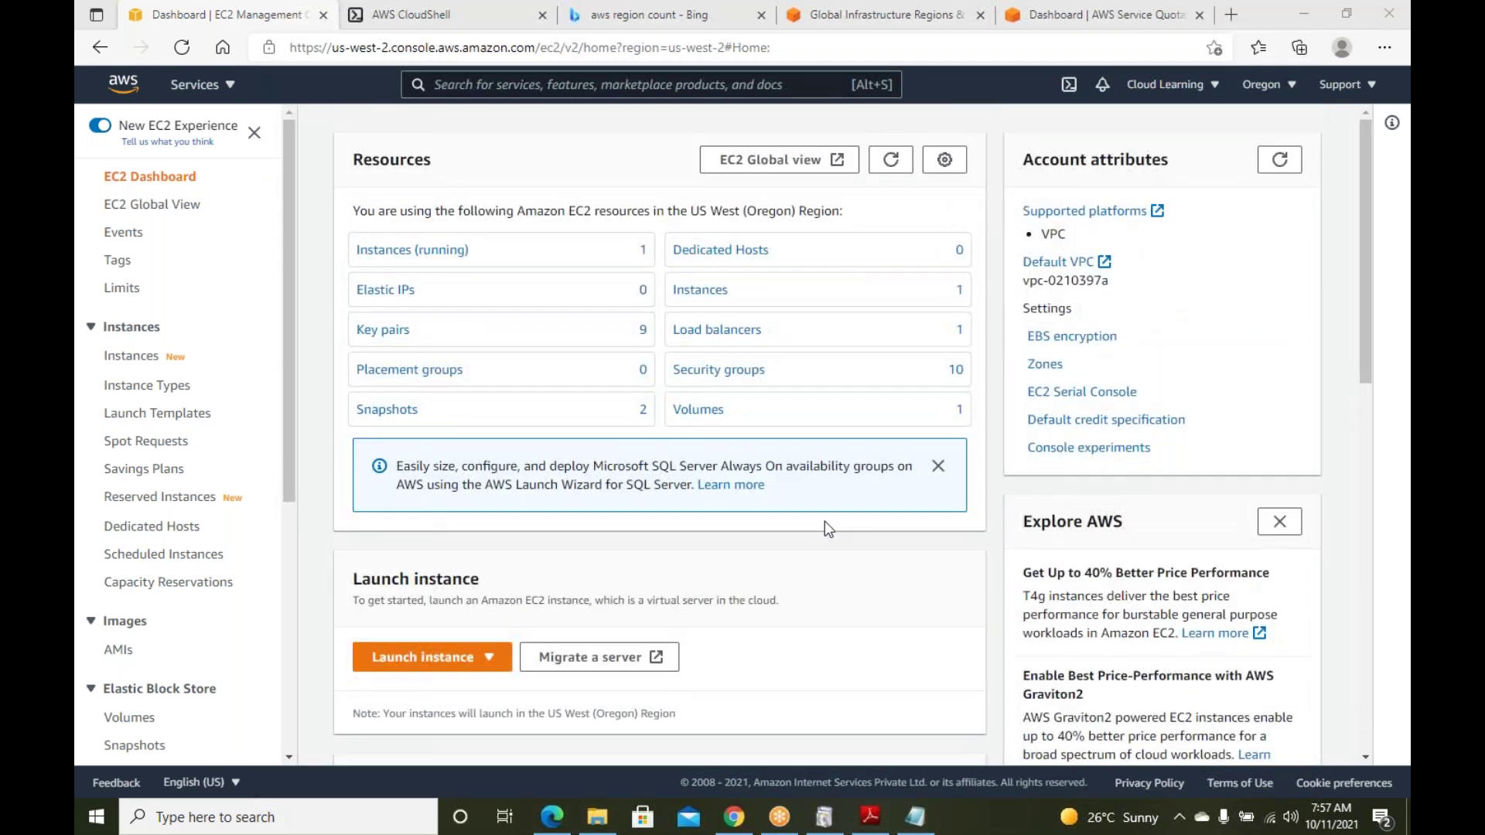
pyautogui.scroll(-12, 828, 593)
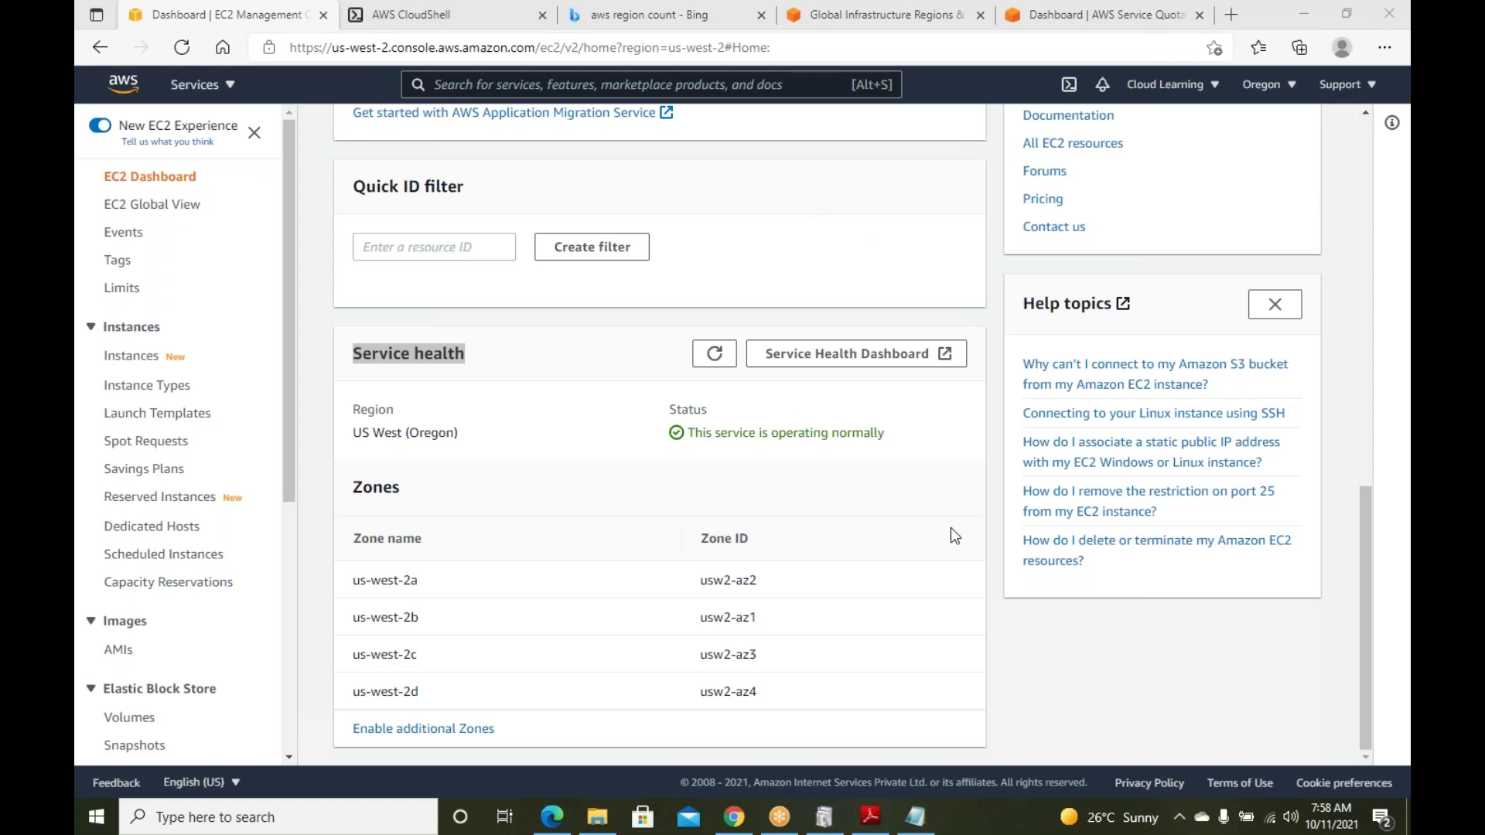
pyautogui.scroll(5, 951, 534)
pyautogui.scroll(-3, 943, 453)
pyautogui.scroll(-2, 943, 453)
pyautogui.moveTo(886, 433)
pyautogui.mouseDown()
pyautogui.moveTo(680, 437)
pyautogui.moveTo(706, 431)
pyautogui.mouseUp()
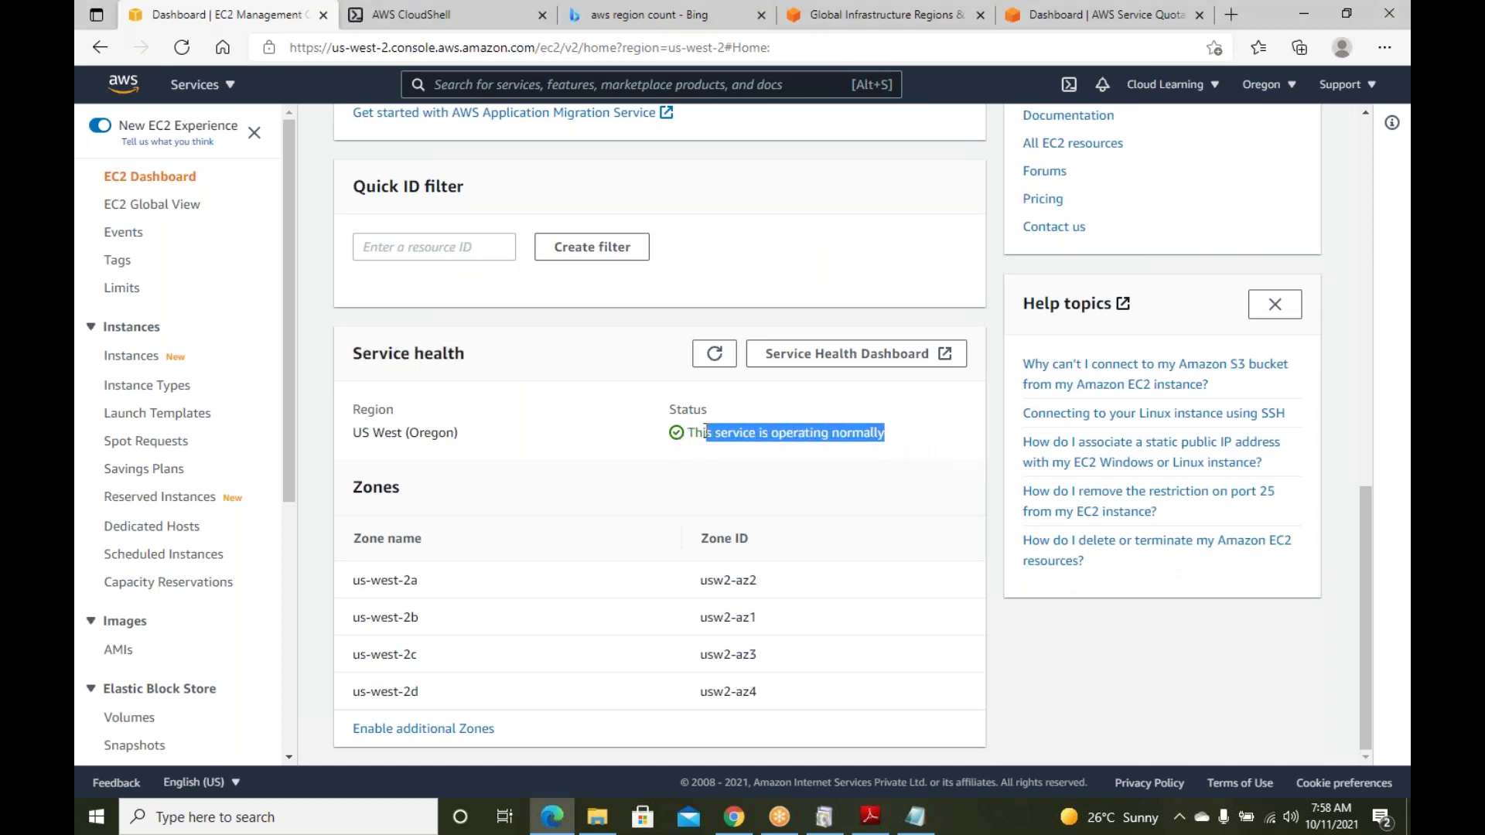
pyautogui.moveTo(815, 700); pyautogui.dragTo(678, 554)
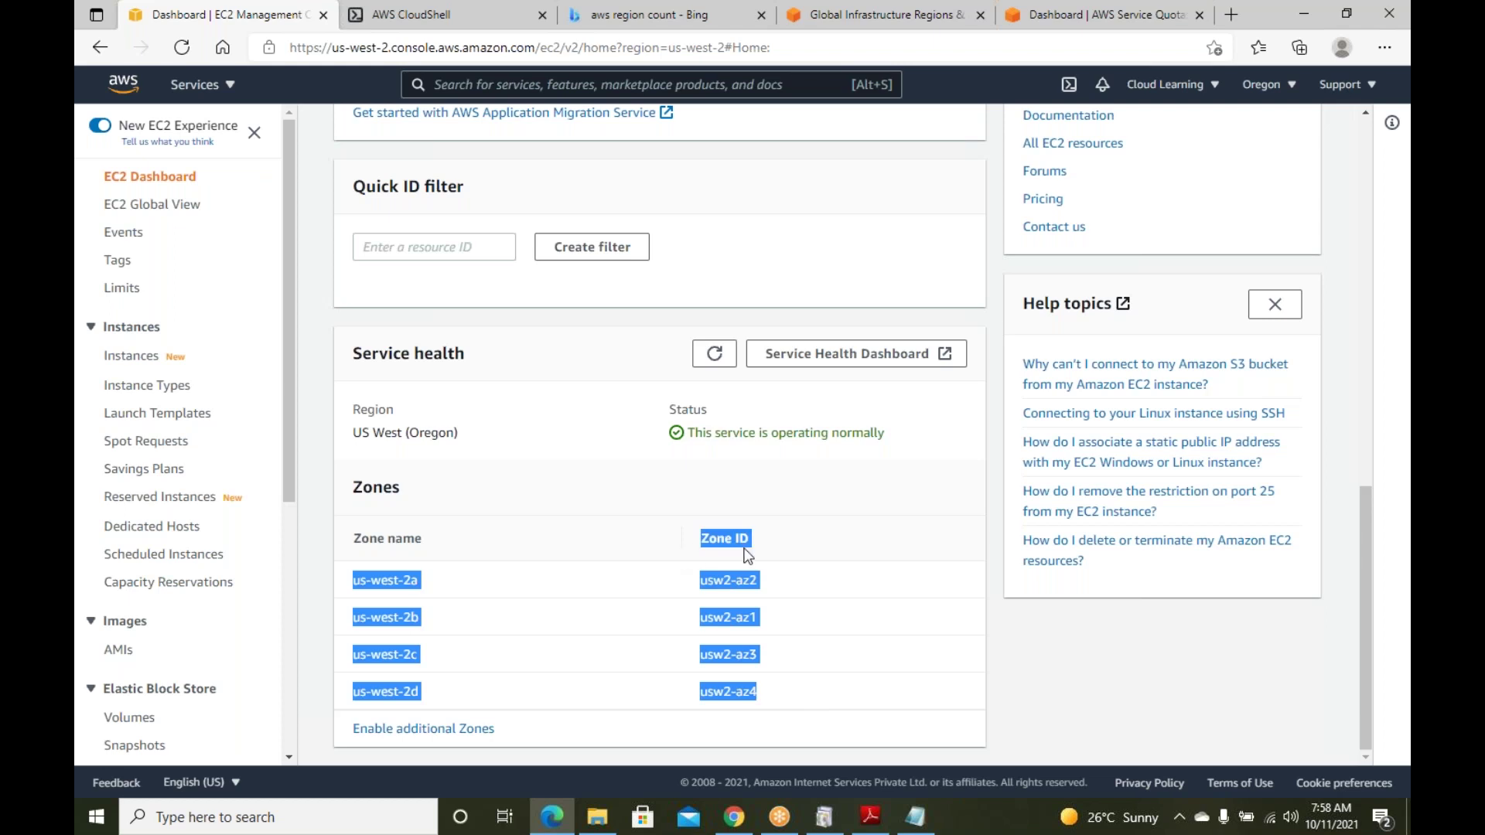
pyautogui.click(843, 555)
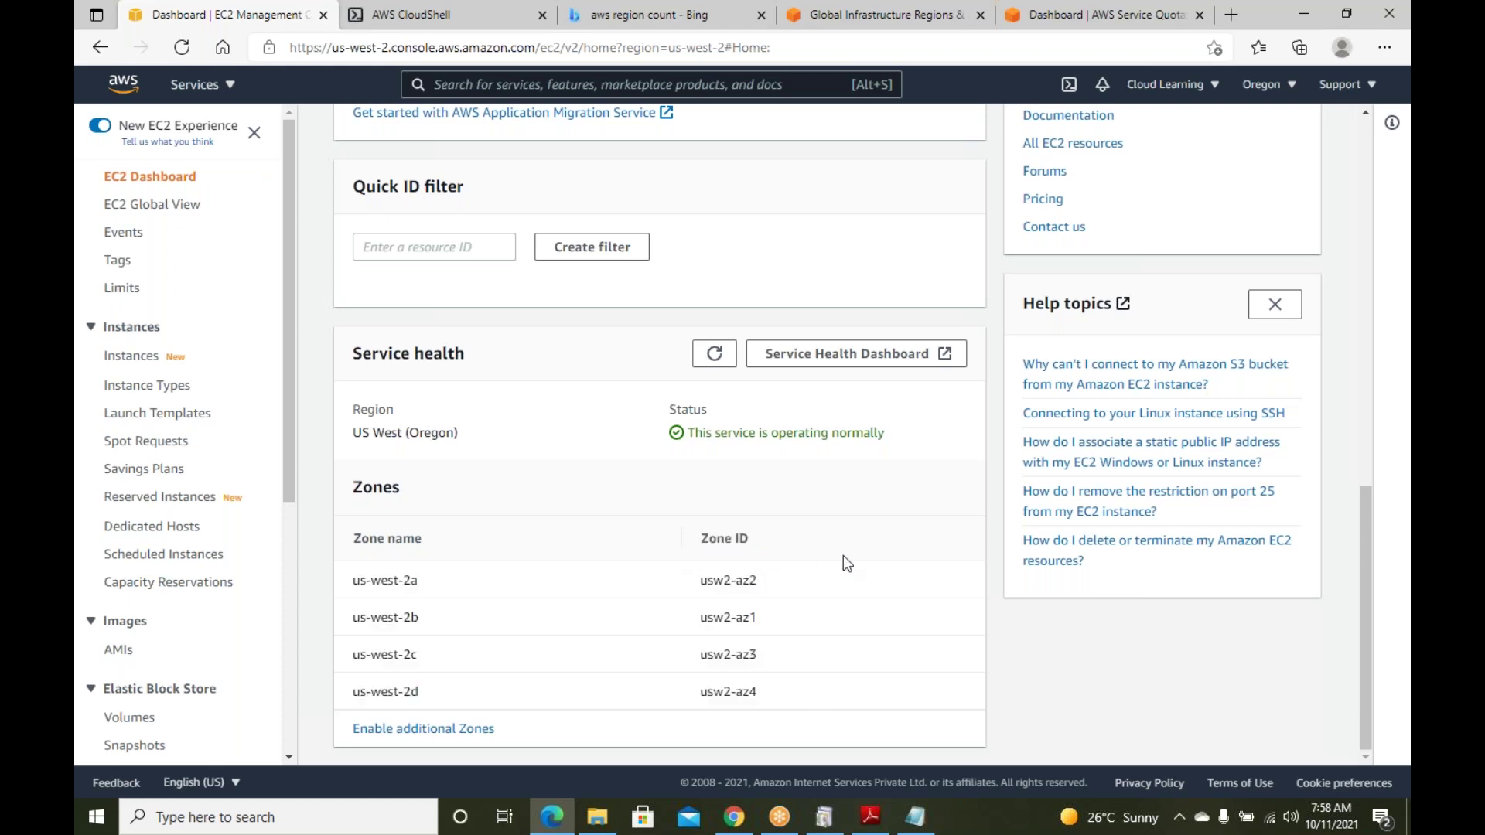
pyautogui.scroll(10, 843, 555)
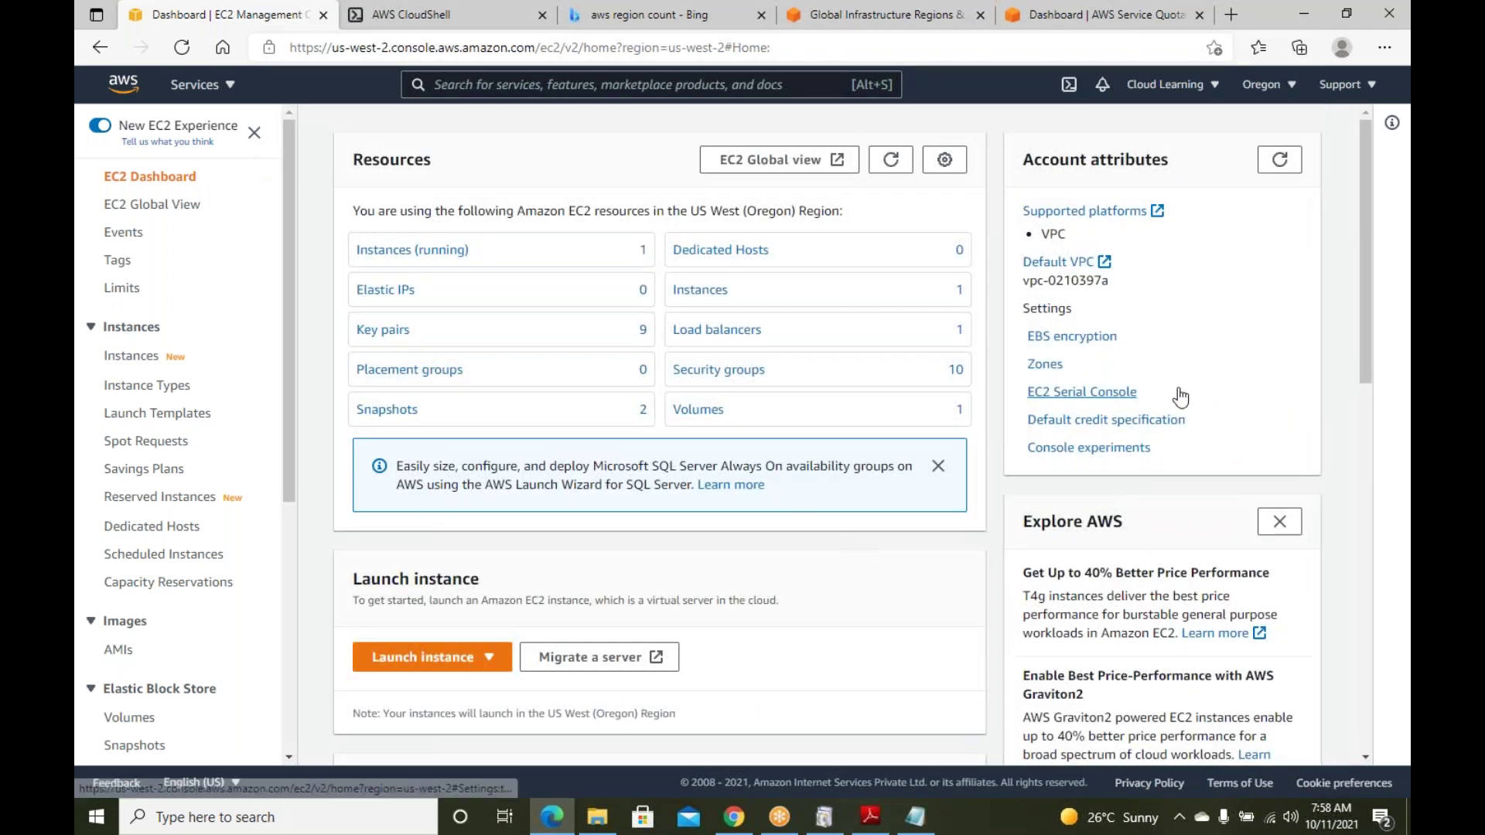
# Open the EC2 Instances list, then bring the AWS notes in Notepad to the front
pyautogui.scroll(-5, 1229, 402)
pyautogui.scroll(5, 1237, 409)
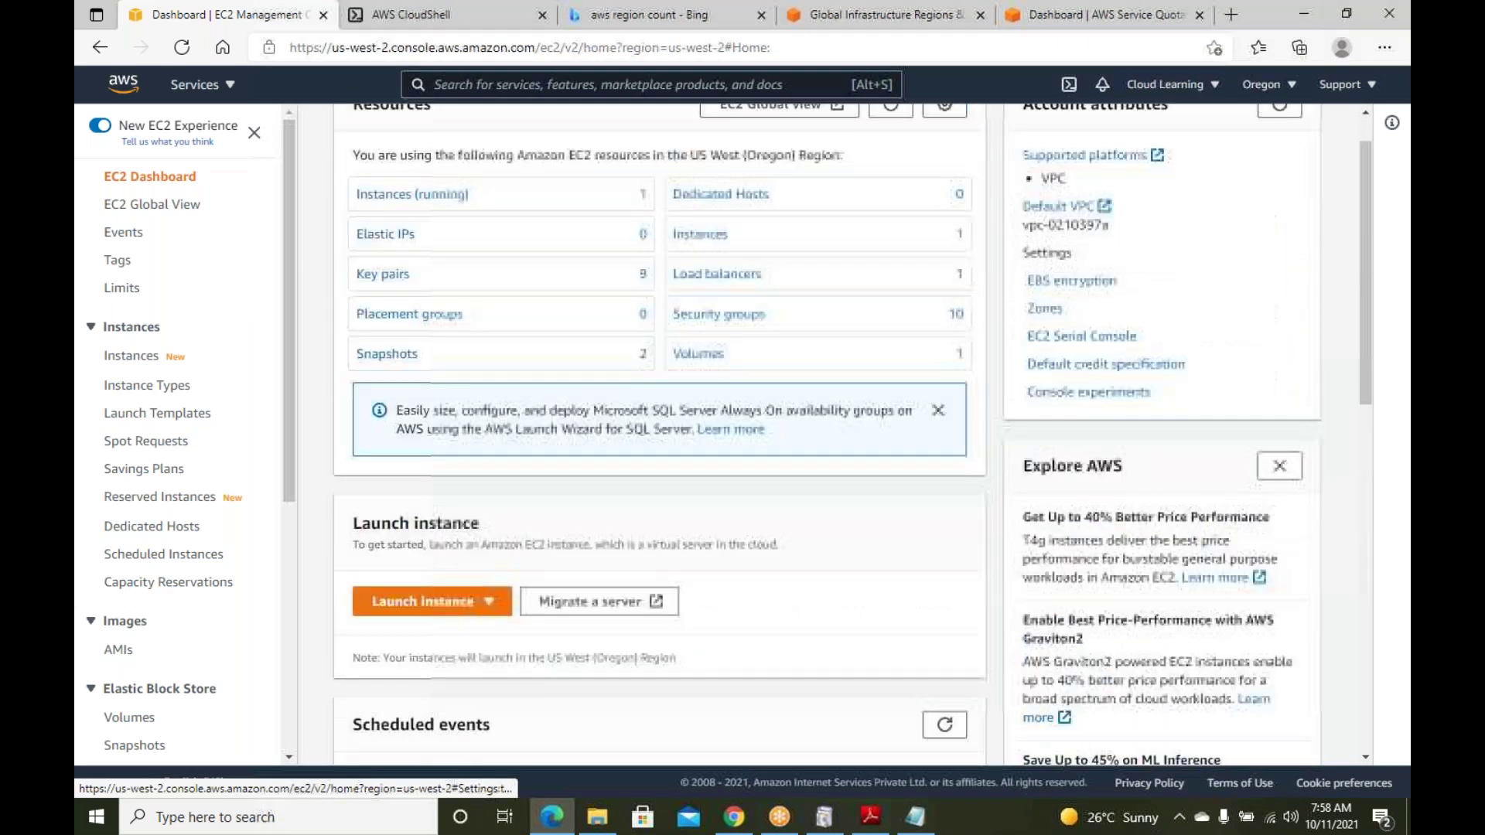
pyautogui.scroll(-8, 773, 364)
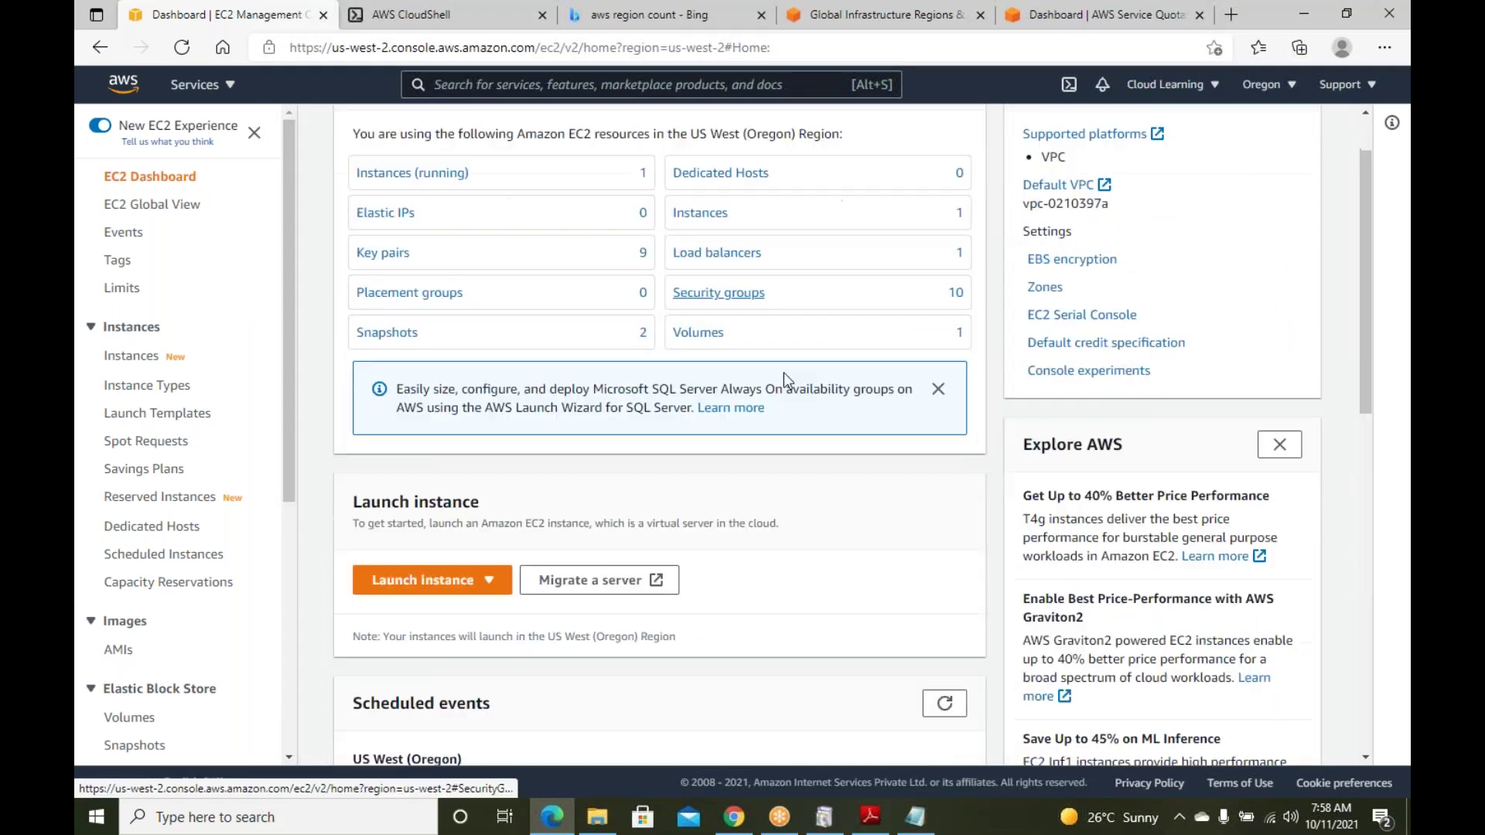
pyautogui.scroll(8, 928, 340)
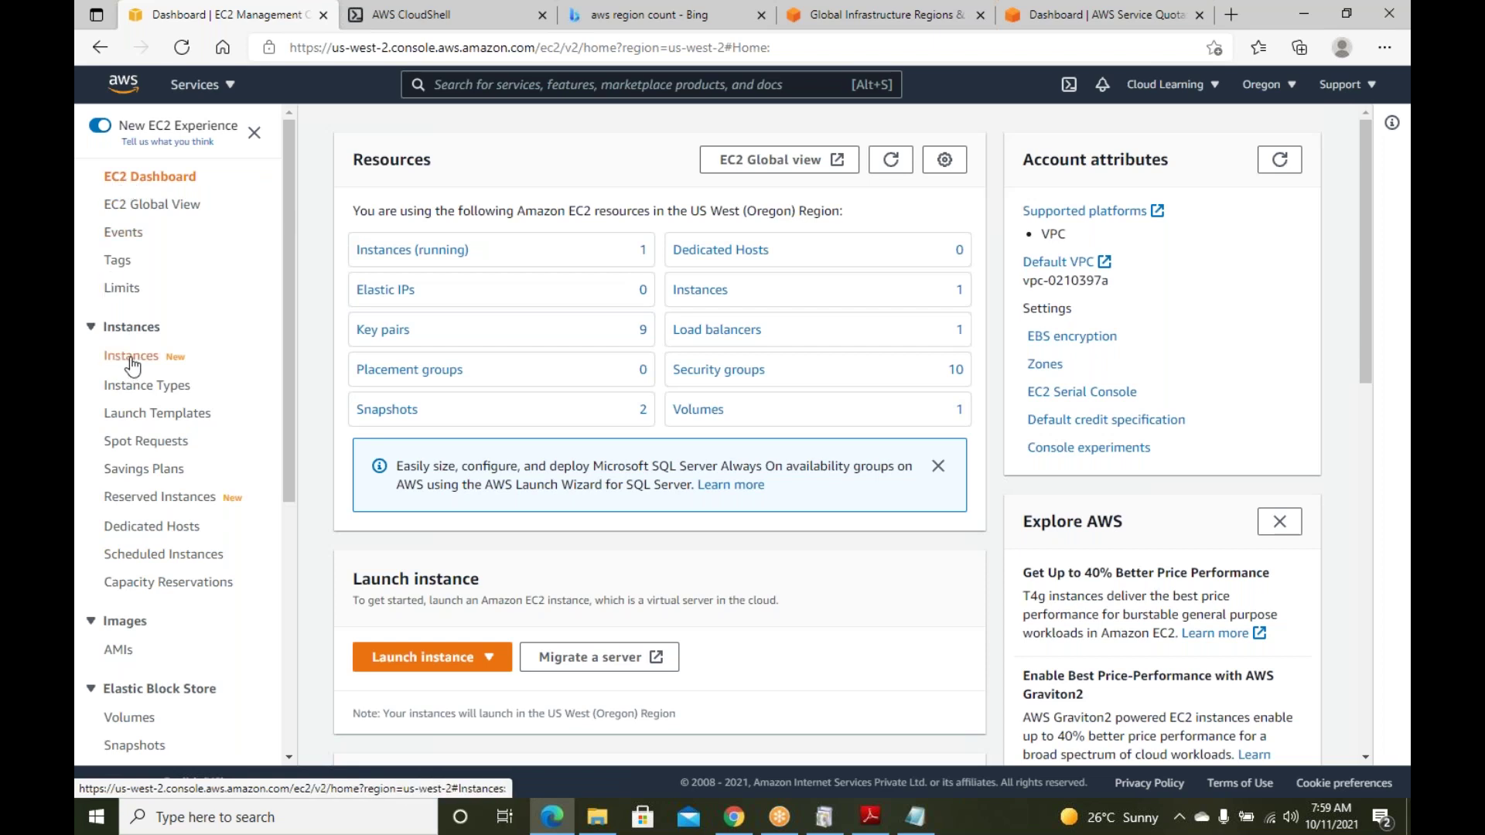
pyautogui.click(131, 364)
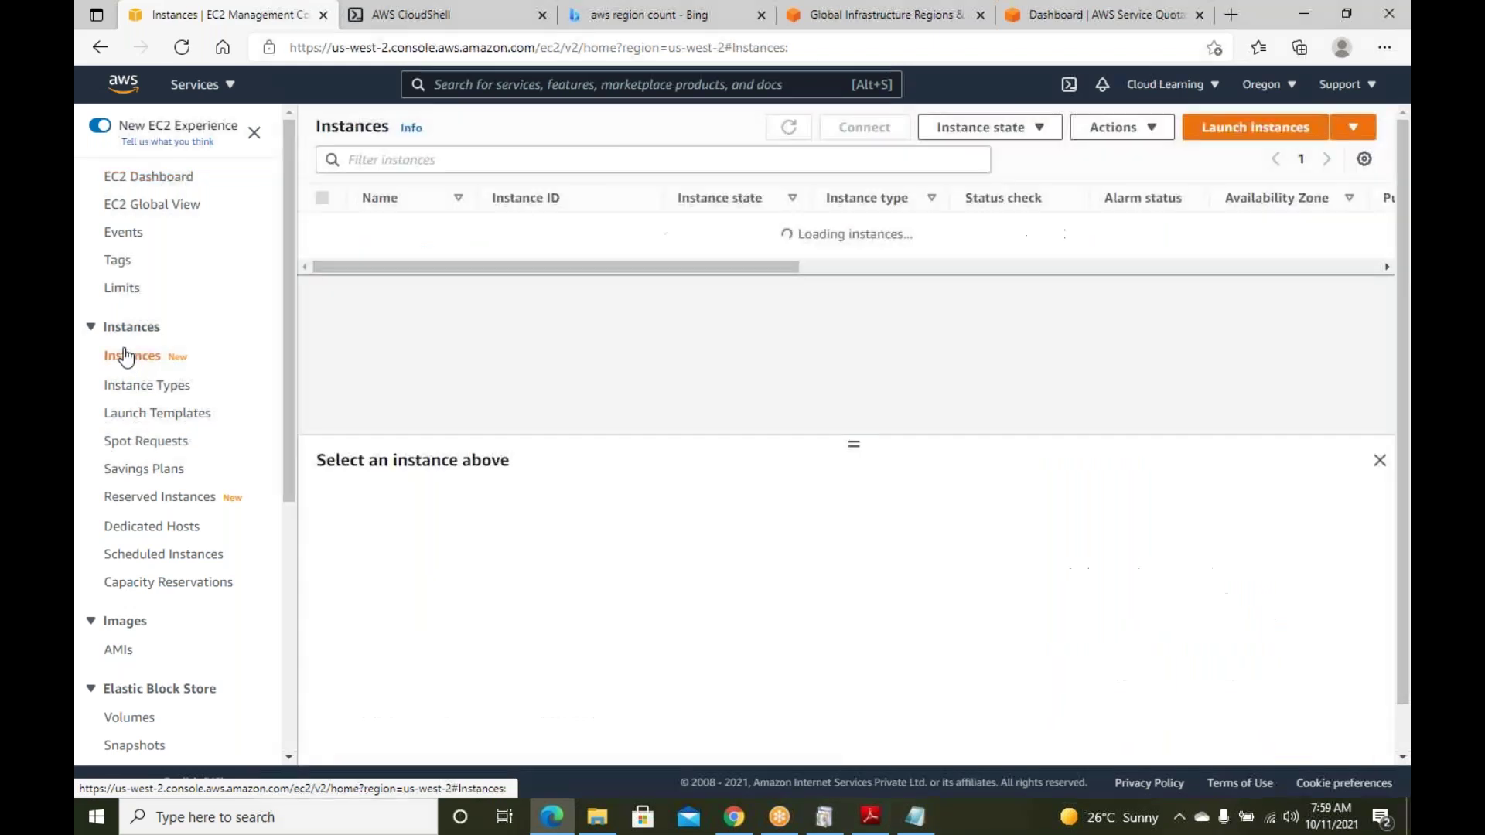
pyautogui.click(915, 816)
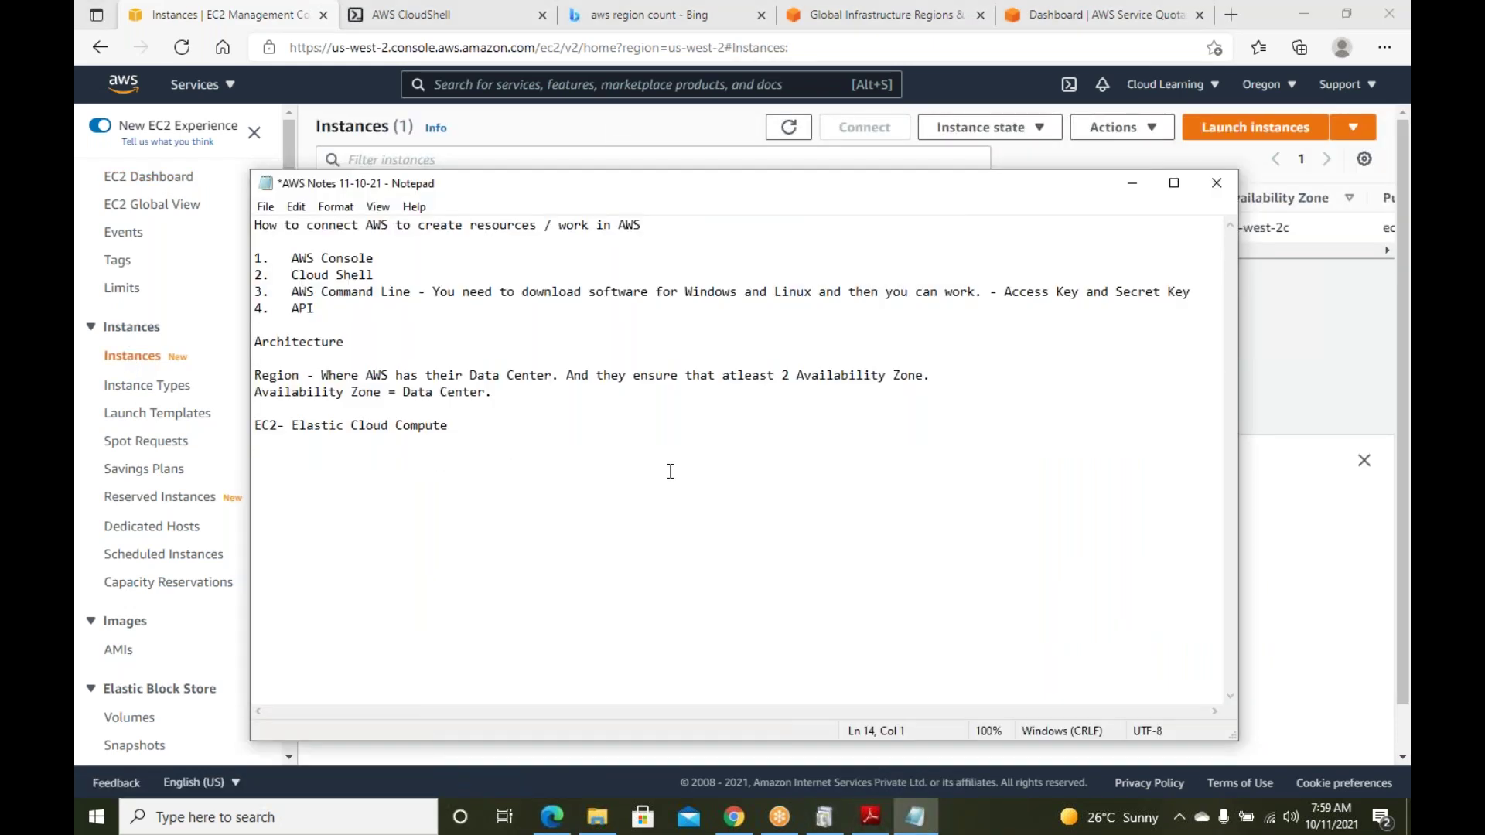
# Add the line 'Instances = Virtual Machines' to the notes, then minimize Notepad
pyautogui.press('Return')
pyautogui.write('V')
pyautogui.press('BackSpace')
pyautogui.write('Instances = Virtual Machines')
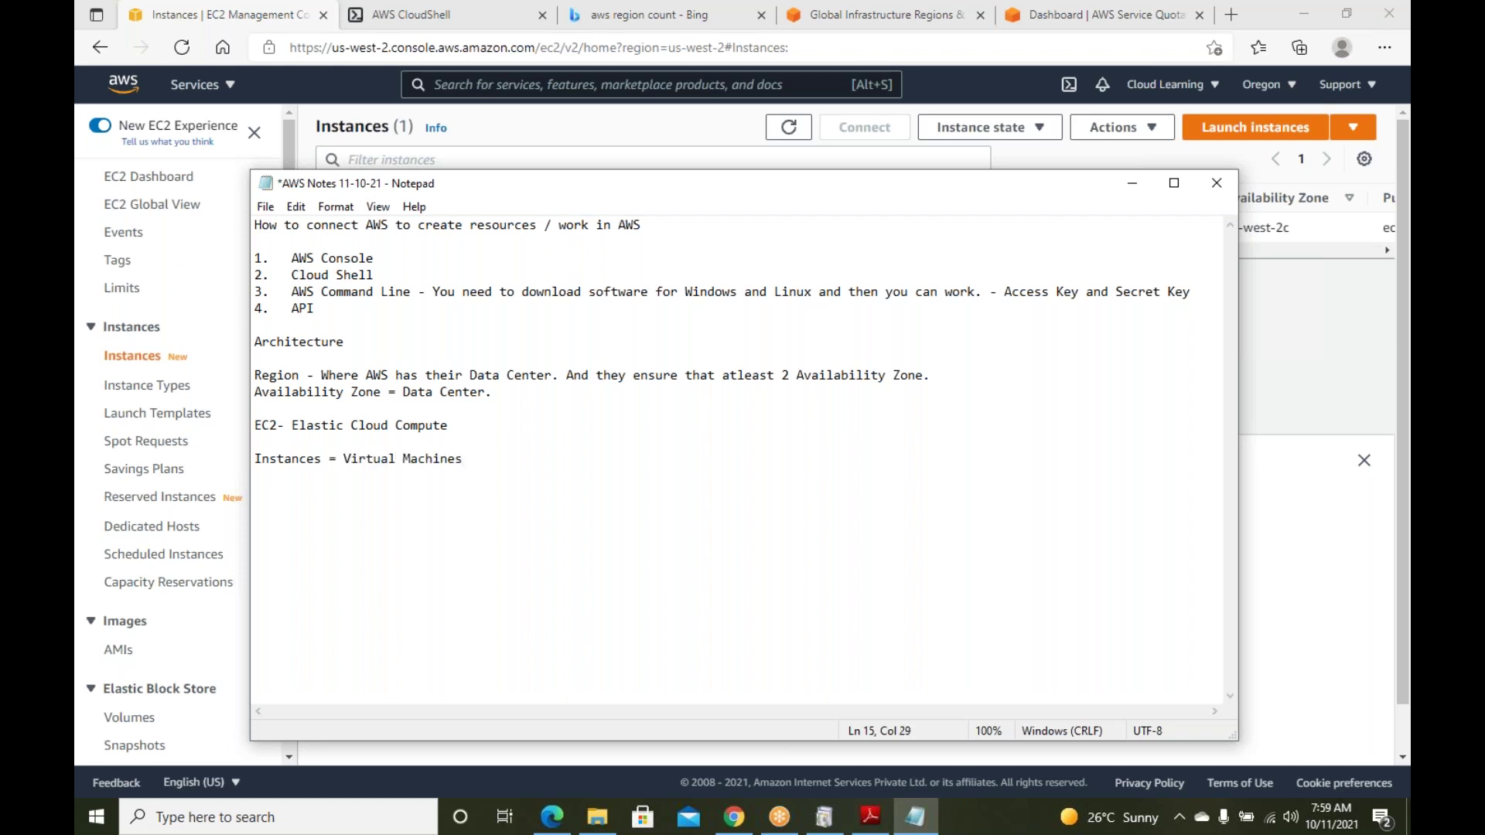
pyautogui.press('Return')
pyautogui.press('Return')
pyautogui.click(1131, 183)
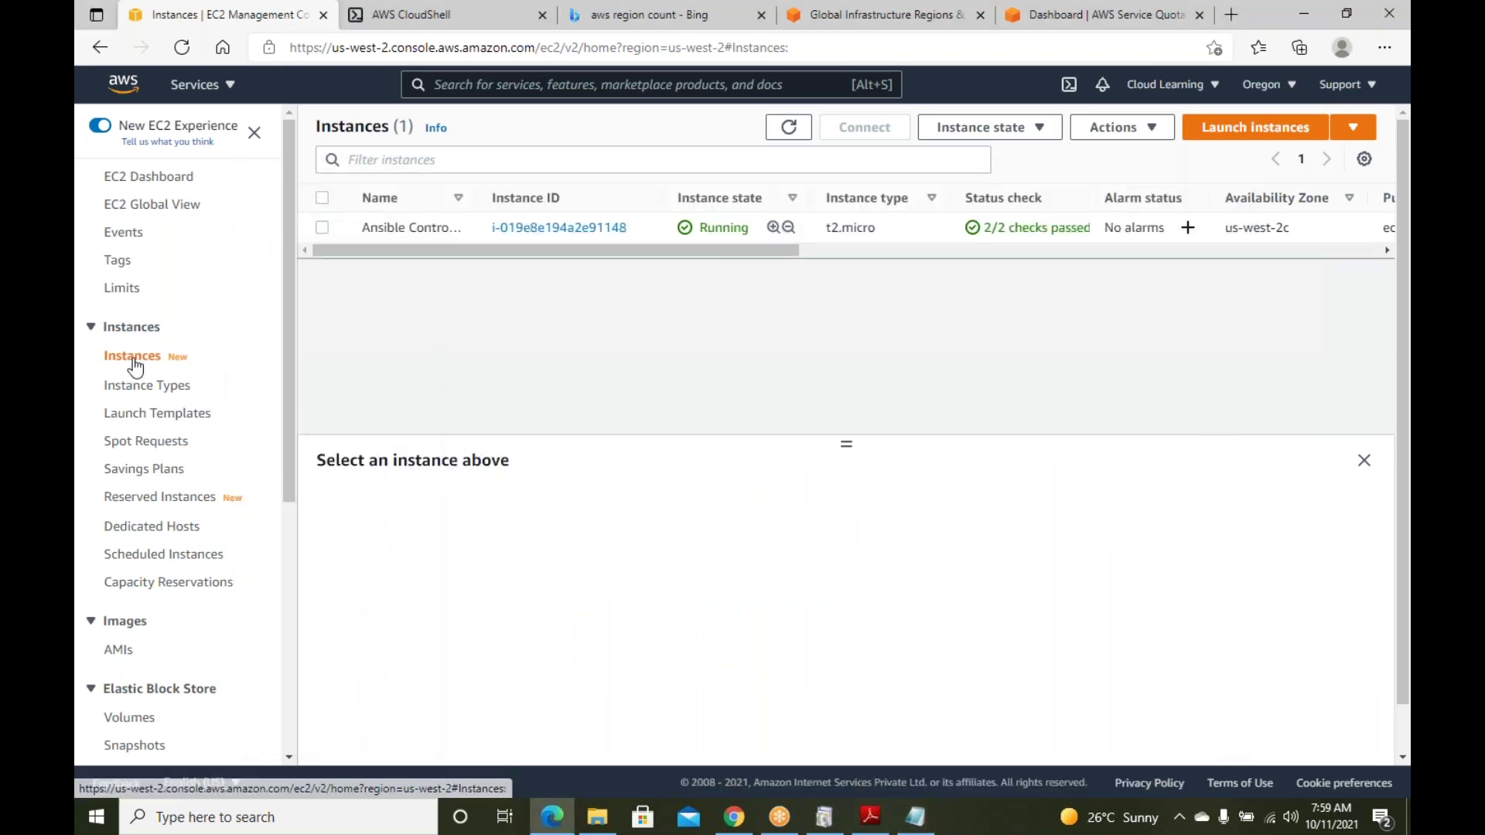
# Start Launch instances to reach Step 1: Choose an Amazon Machine Image
pyautogui.click(1300, 136)
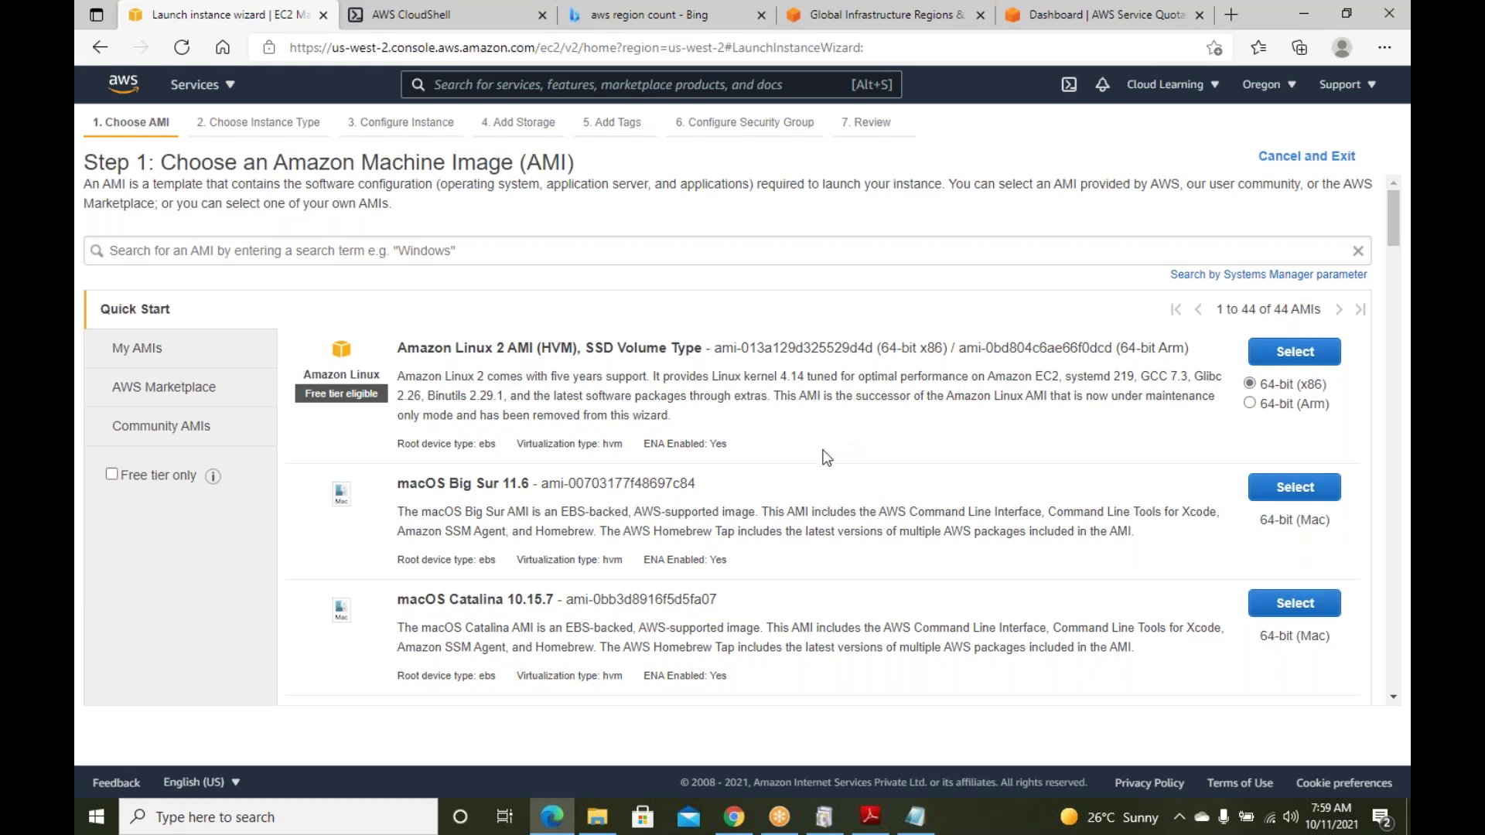
pyautogui.moveTo(455, 348); pyautogui.dragTo(677, 351)
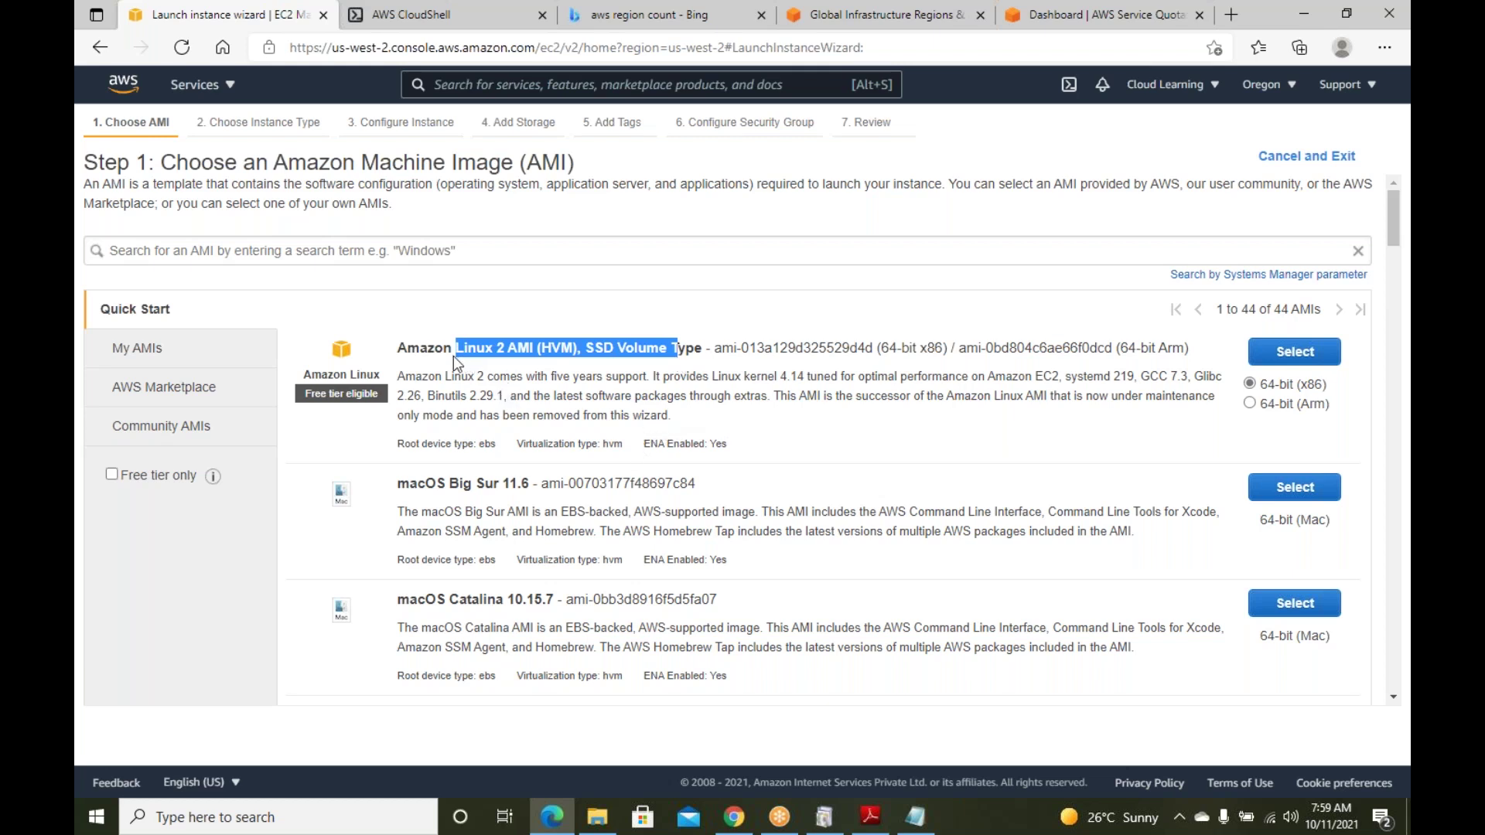
pyautogui.moveTo(451, 352); pyautogui.dragTo(534, 351)
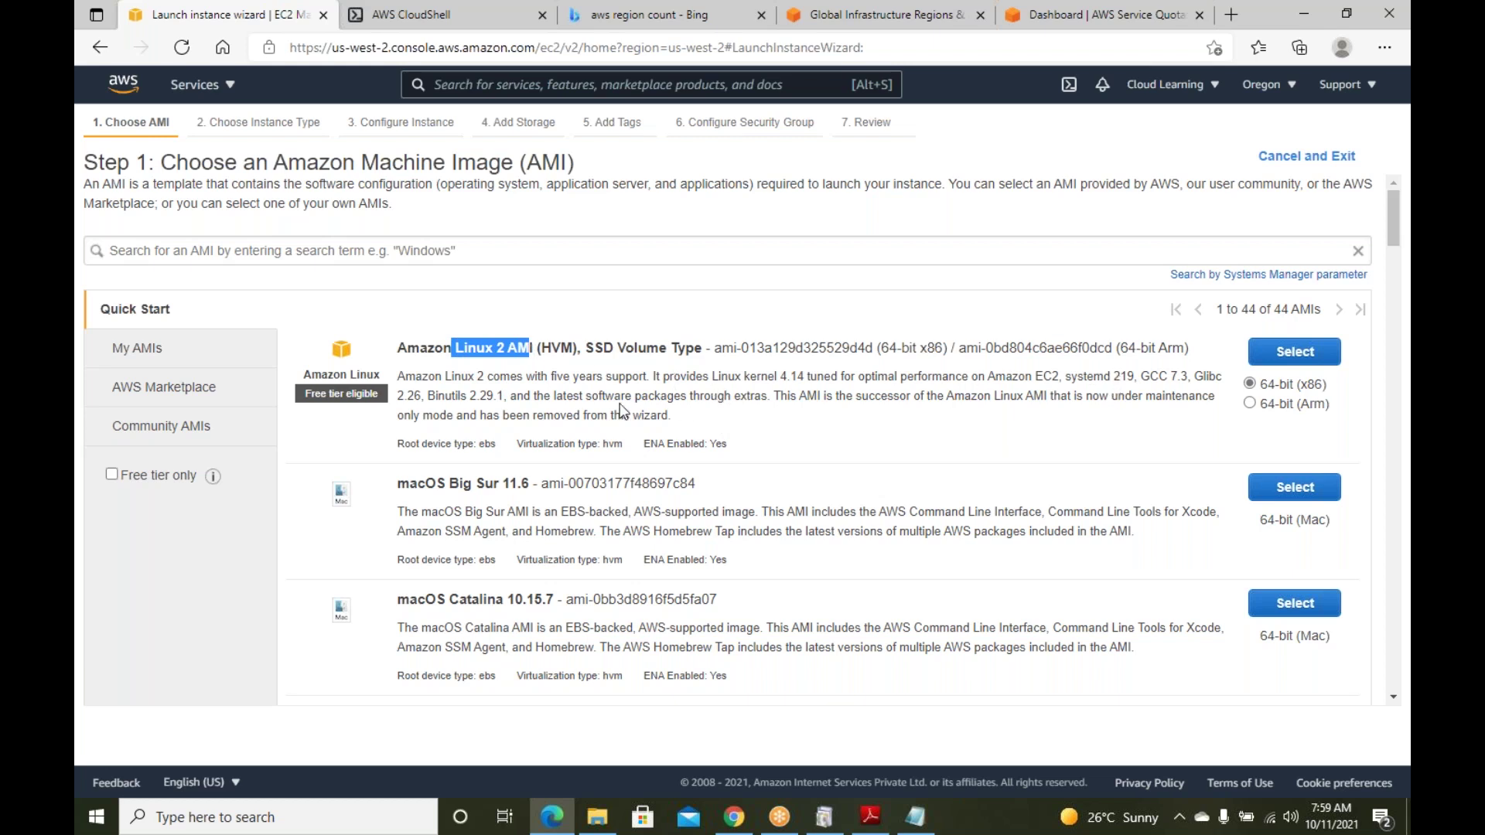
pyautogui.moveTo(566, 396); pyautogui.dragTo(708, 403)
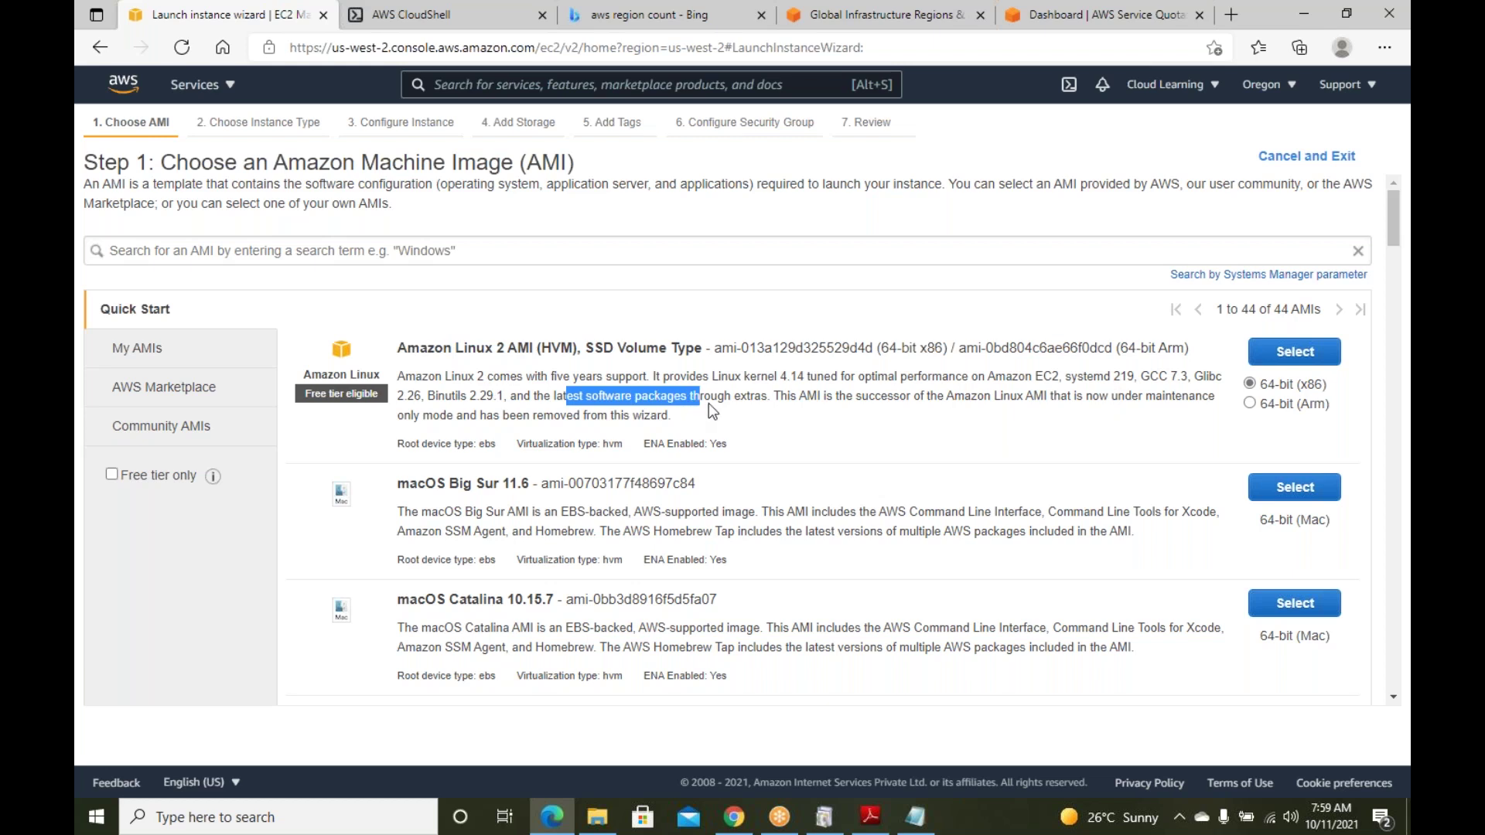
pyautogui.click(826, 417)
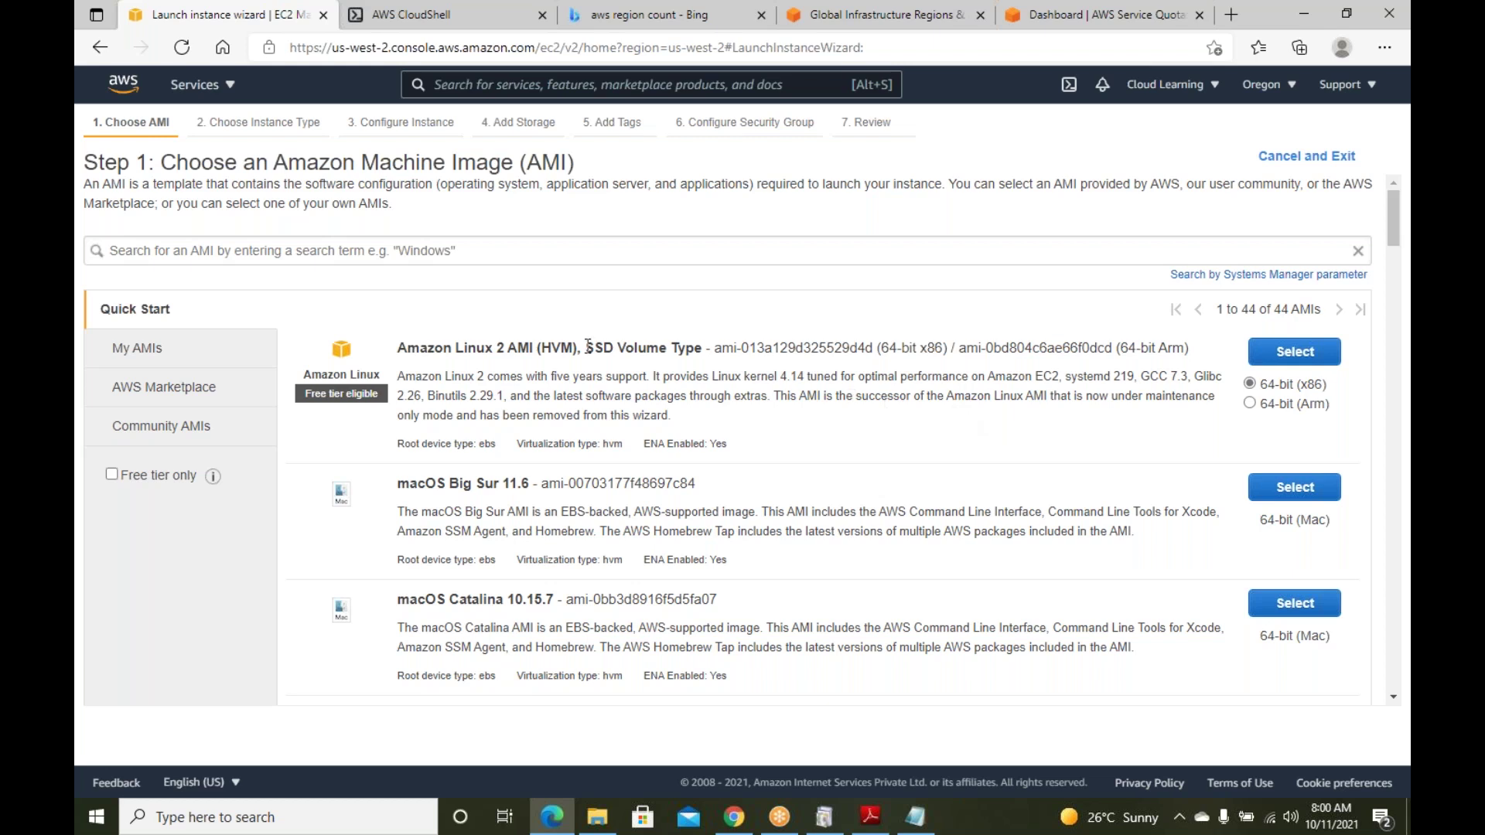
pyautogui.moveTo(419, 347); pyautogui.dragTo(699, 349)
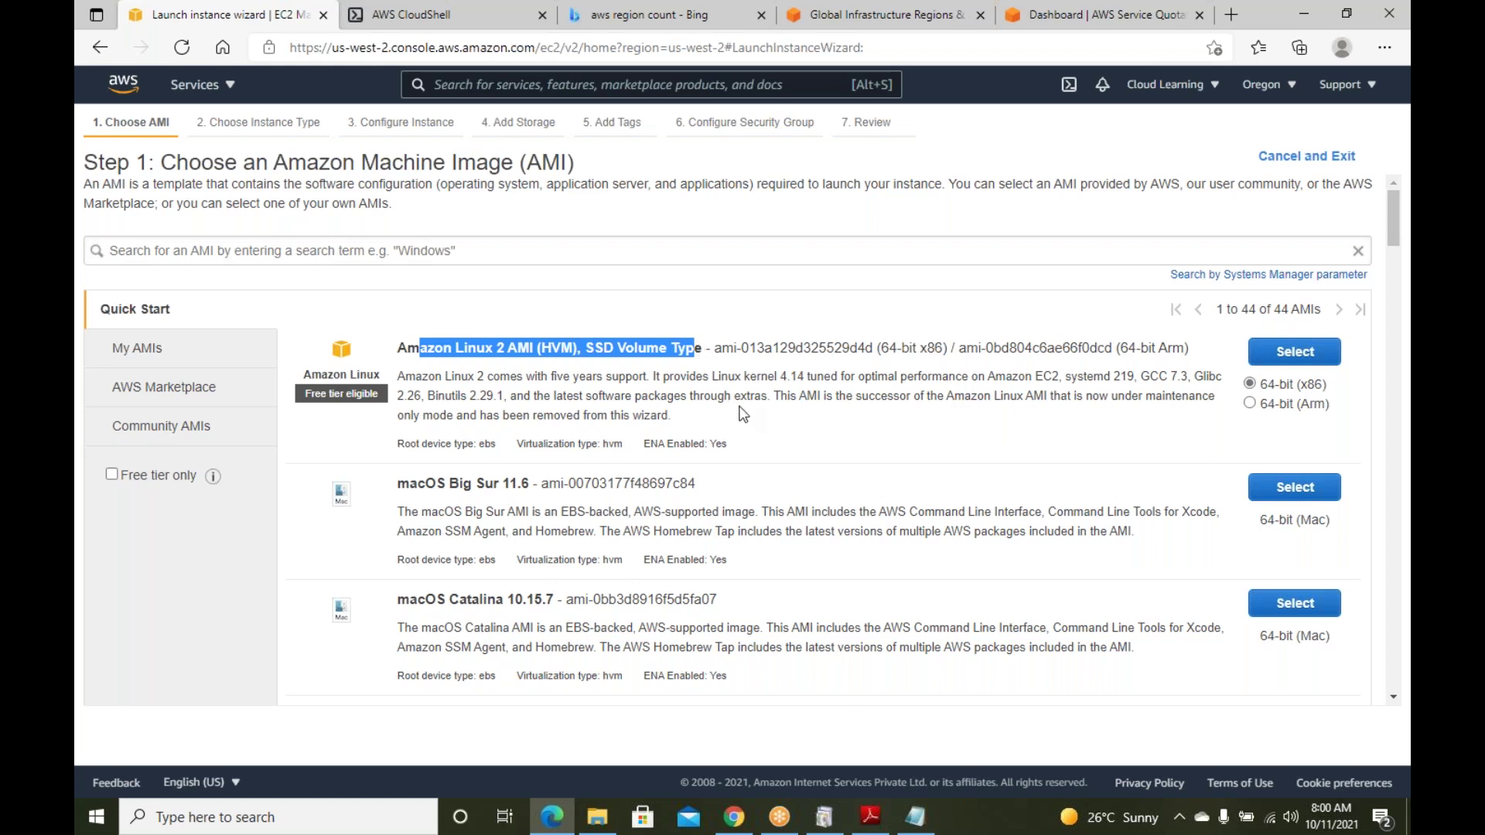
# Browse the Quick Start AMIs, highlighting Ubuntu Server 20.04 LTS, Debian 10 and Windows Server 2019 Base
pyautogui.scroll(-2, 743, 417)
pyautogui.moveTo(449, 325); pyautogui.dragTo(522, 324)
pyautogui.scroll(-3, 740, 438)
pyautogui.moveTo(503, 433); pyautogui.dragTo(646, 458)
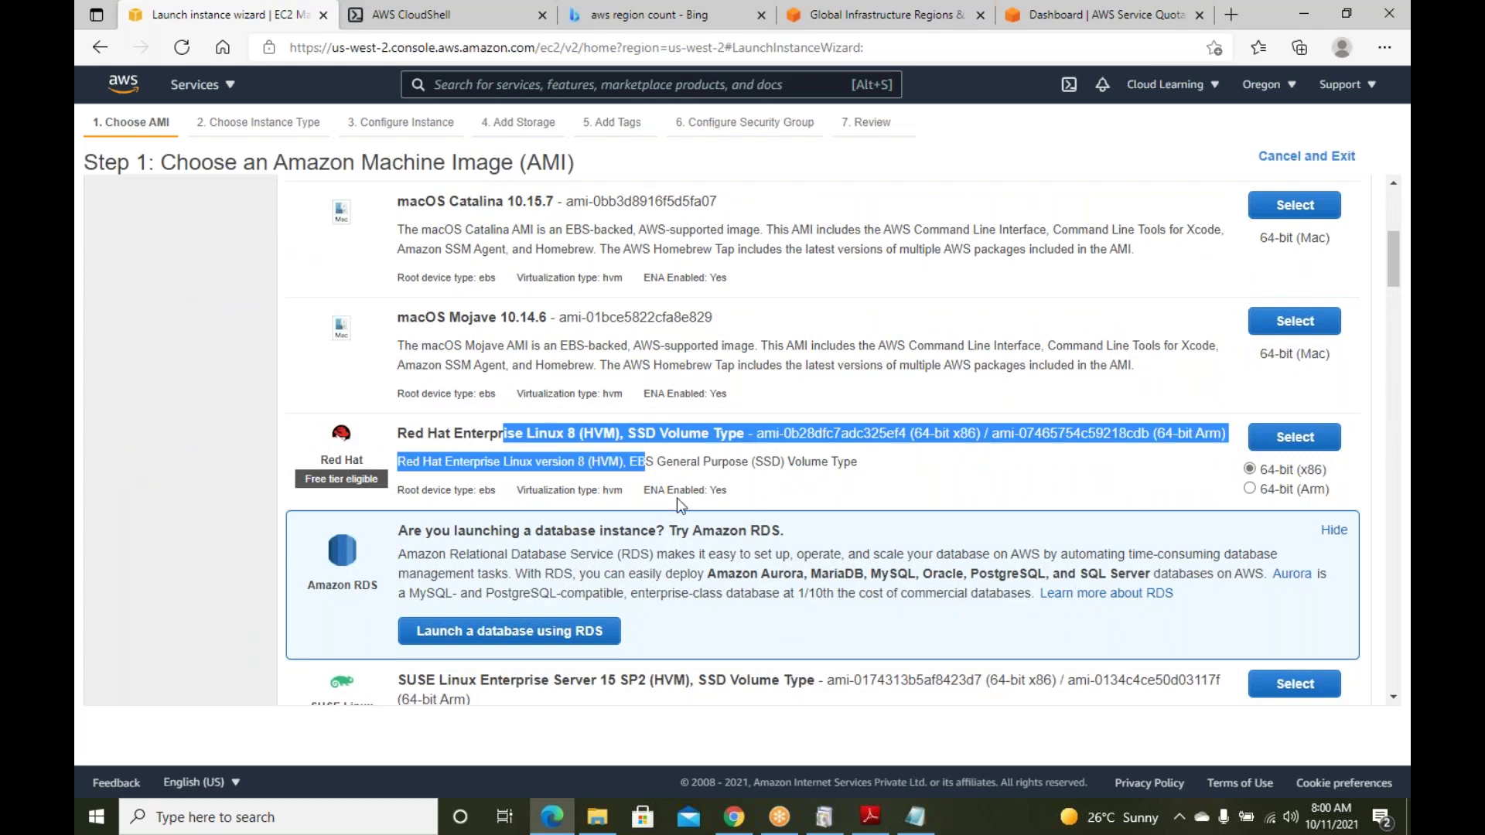
pyautogui.scroll(-1, 677, 504)
pyautogui.scroll(-3, 678, 504)
pyautogui.moveTo(433, 352); pyautogui.dragTo(469, 375)
pyautogui.scroll(-3, 469, 375)
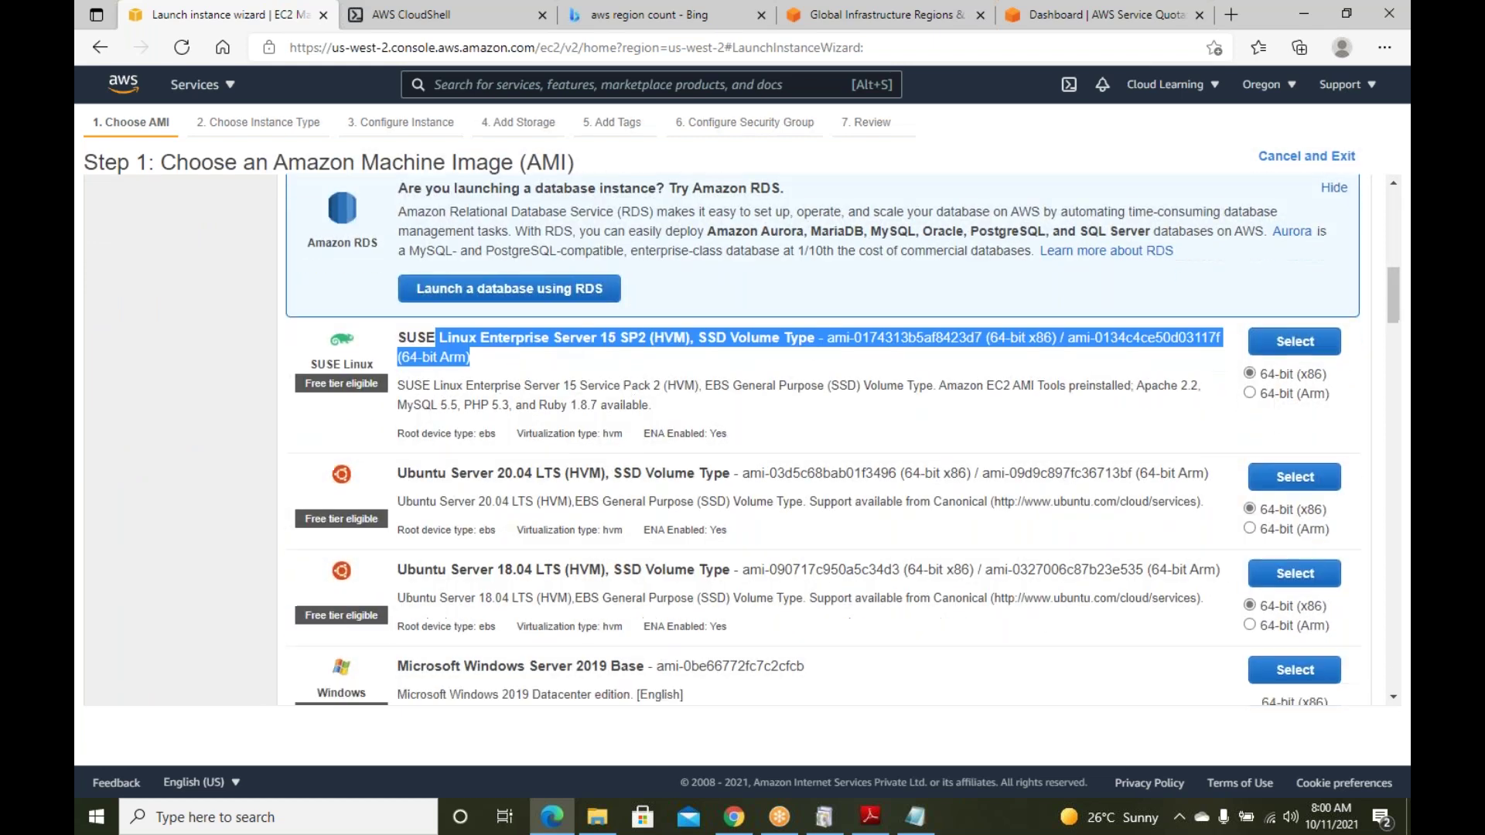
pyautogui.moveTo(416, 259); pyautogui.dragTo(605, 263)
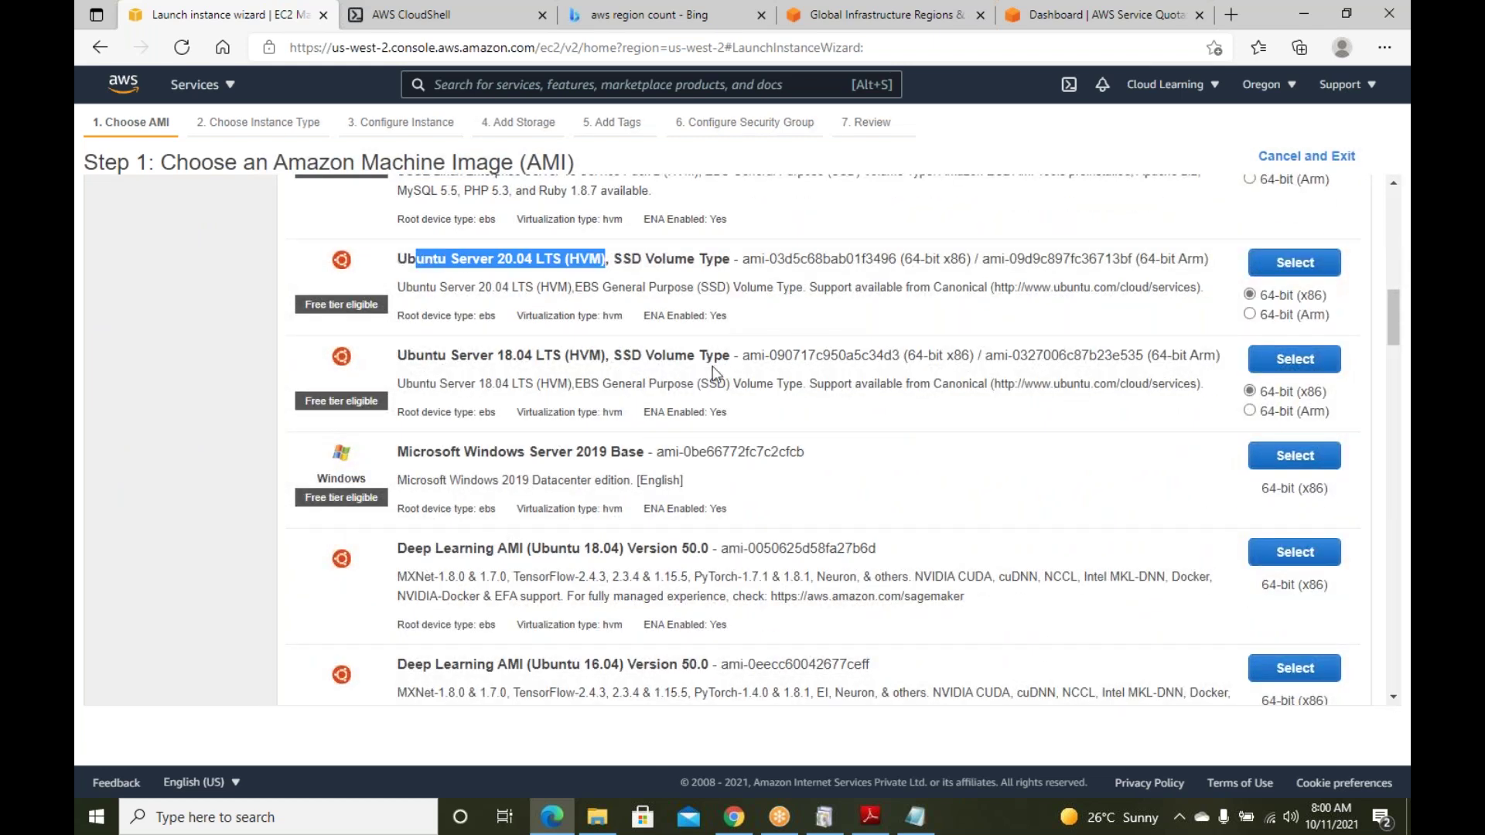
pyautogui.scroll(8, 713, 369)
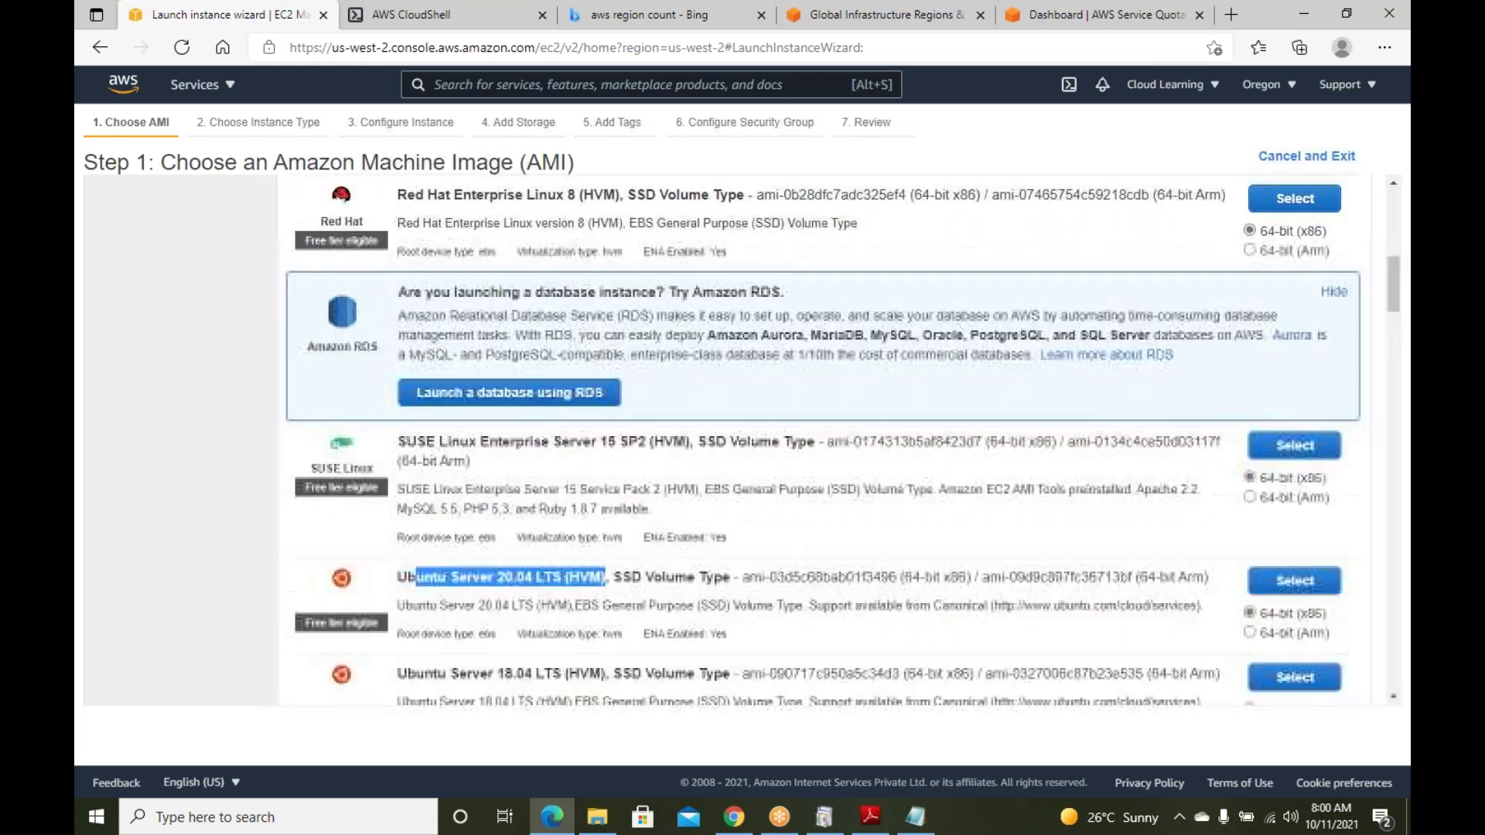
pyautogui.scroll(3, 705, 404)
pyautogui.scroll(-10, 706, 404)
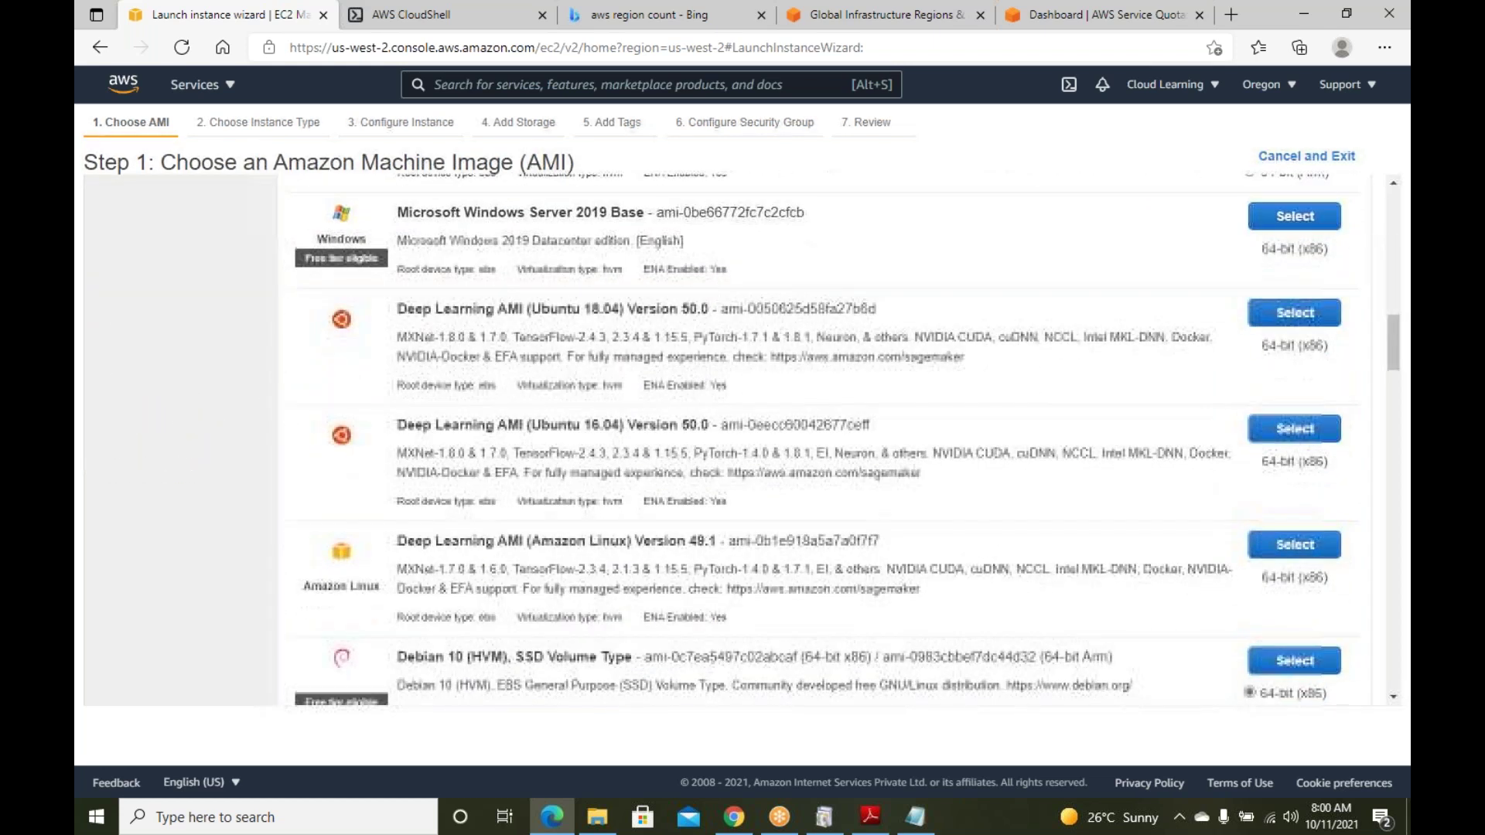
pyautogui.scroll(-3, 699, 397)
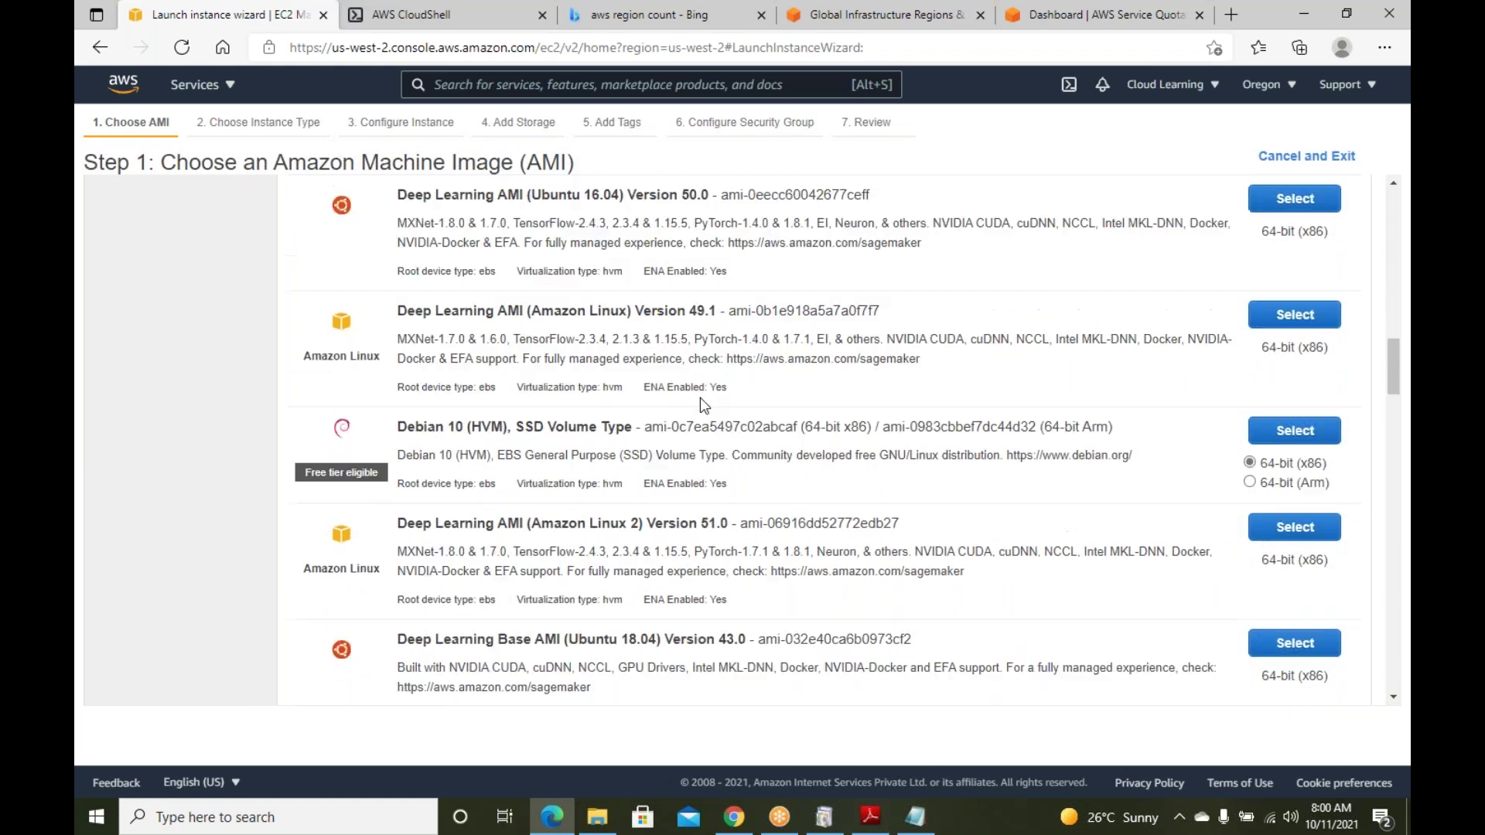
pyautogui.moveTo(481, 419); pyautogui.dragTo(666, 430)
pyautogui.scroll(-3, 688, 447)
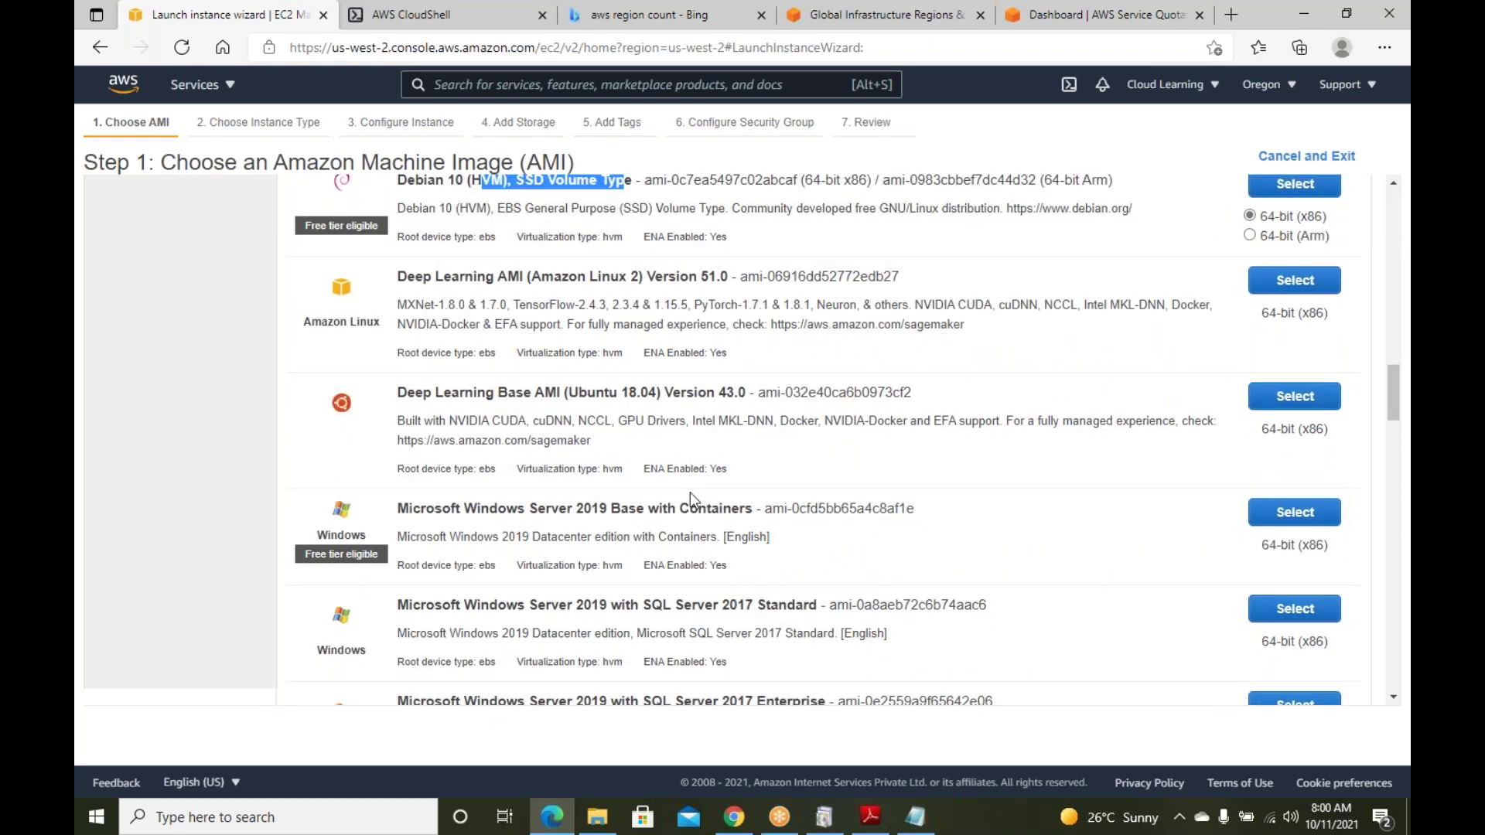
pyautogui.moveTo(497, 510); pyautogui.dragTo(671, 506)
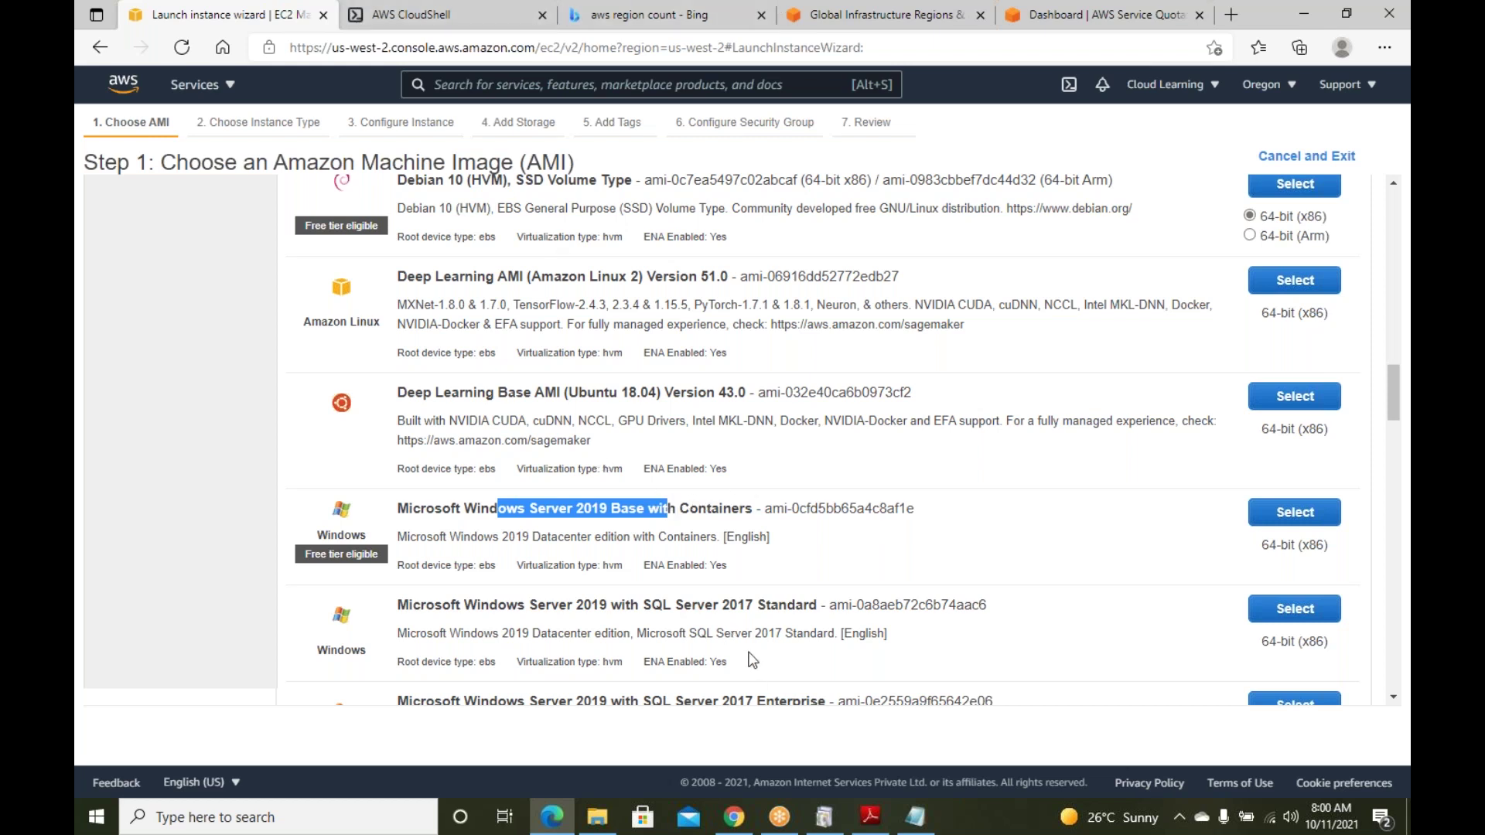
# Return to the top of the list and switch to the AWS Marketplace AMIs
pyautogui.scroll(-4, 750, 659)
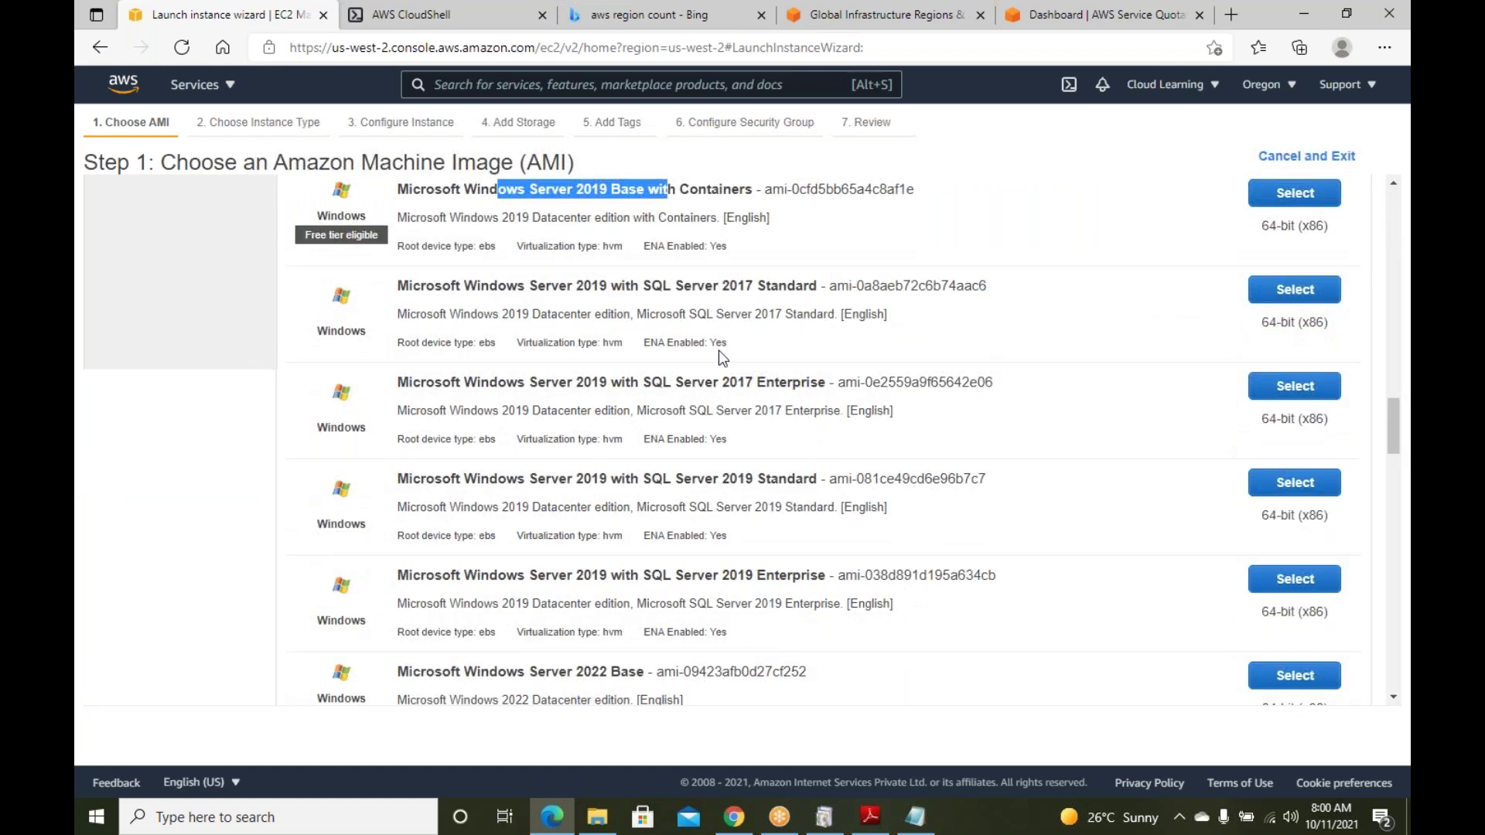
pyautogui.scroll(-4, 700, 385)
pyautogui.scroll(-3, 685, 393)
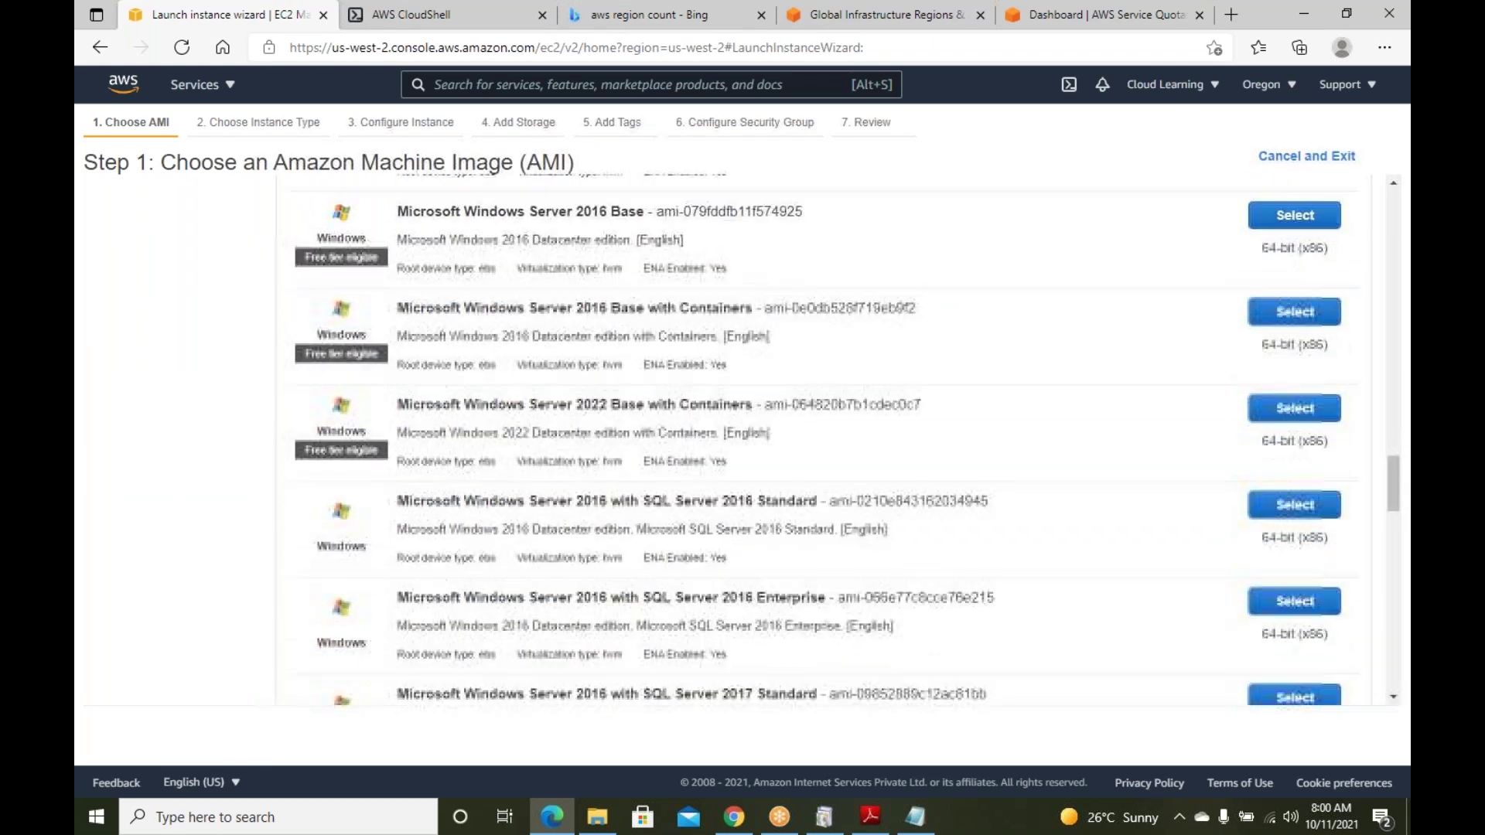
pyautogui.scroll(15, 843, 440)
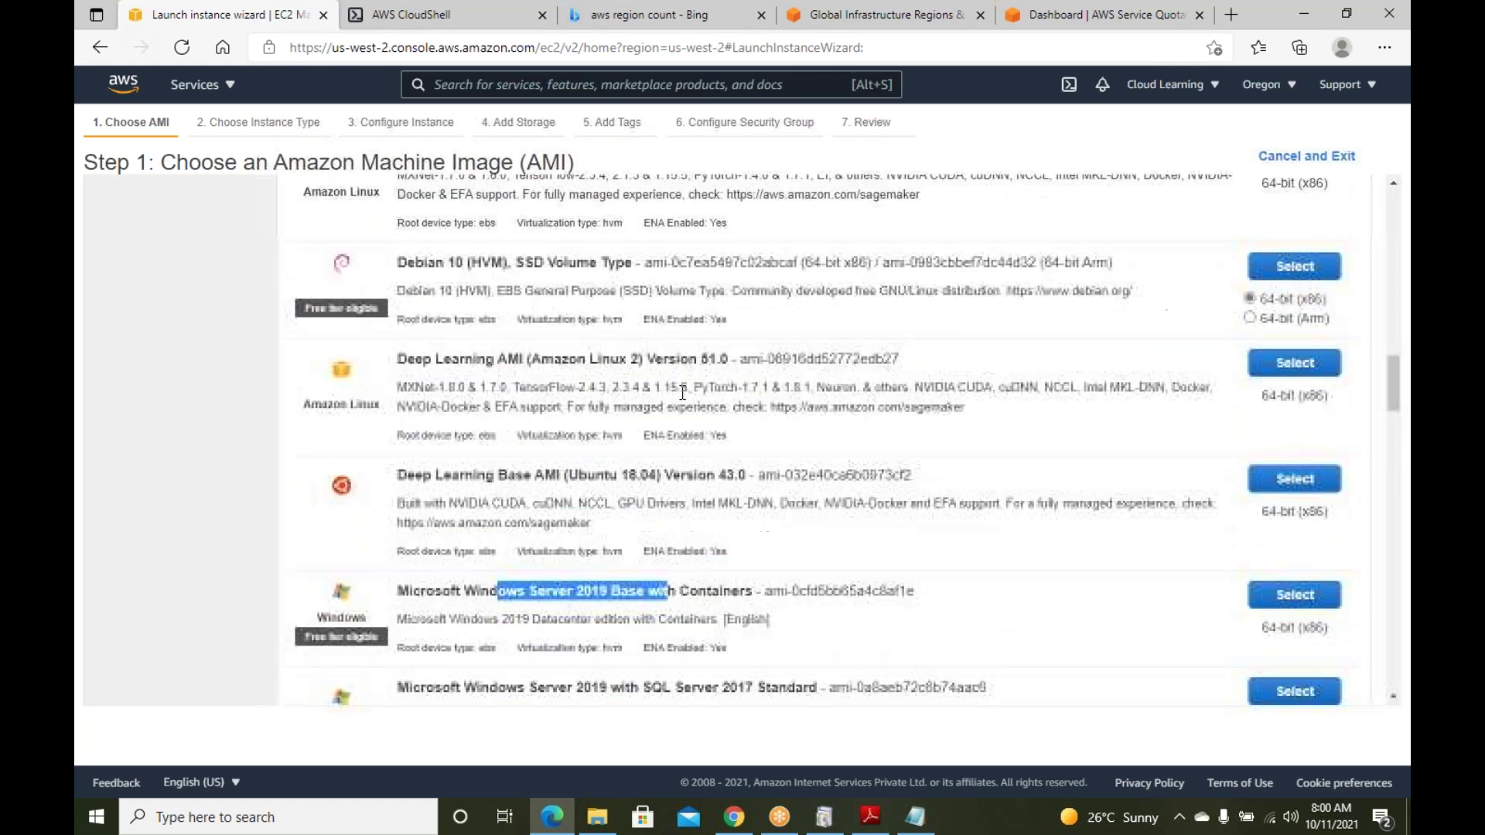
pyautogui.scroll(10, 202, 387)
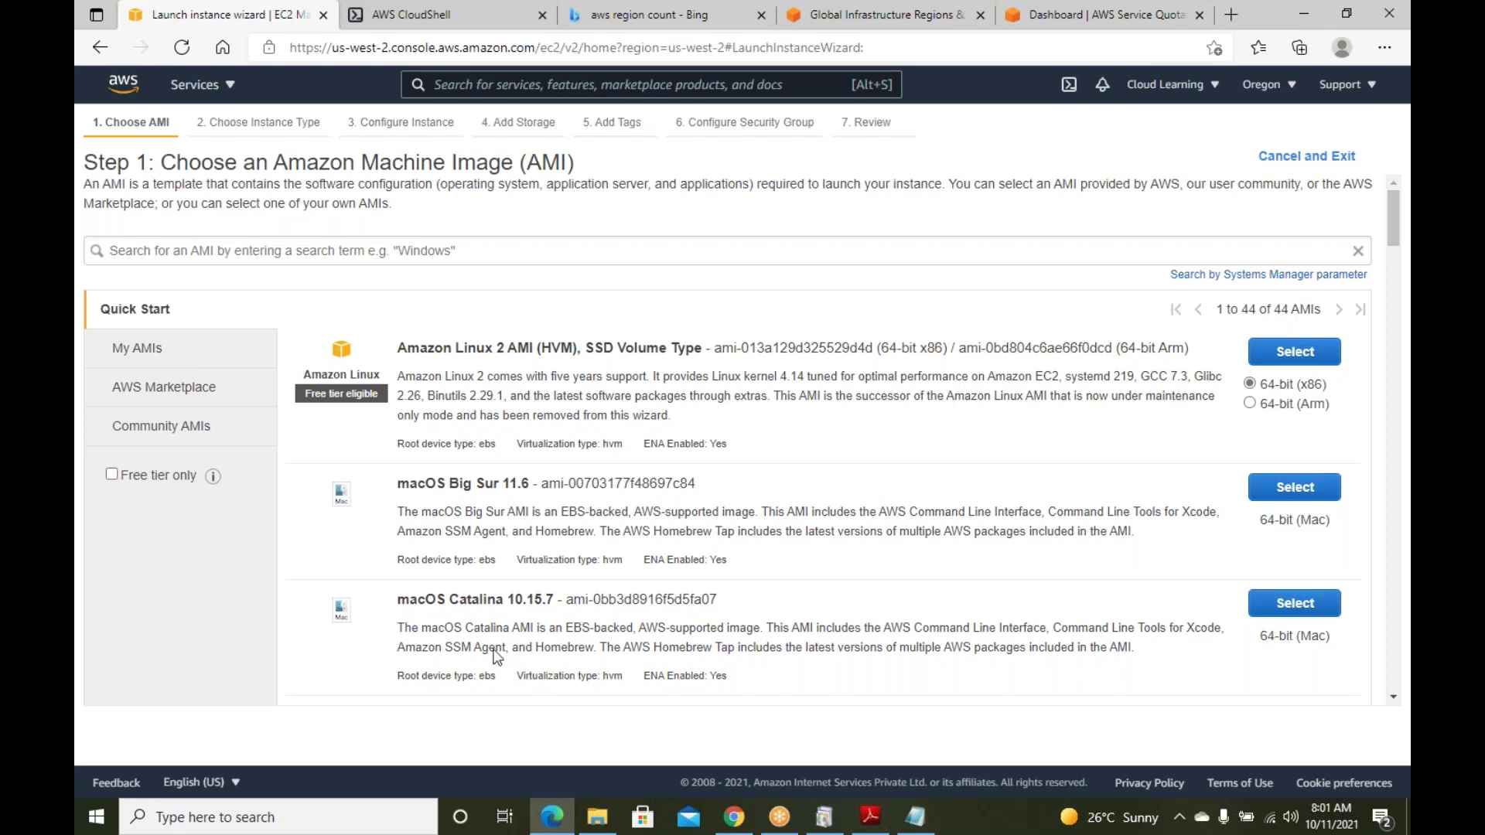
pyautogui.click(159, 389)
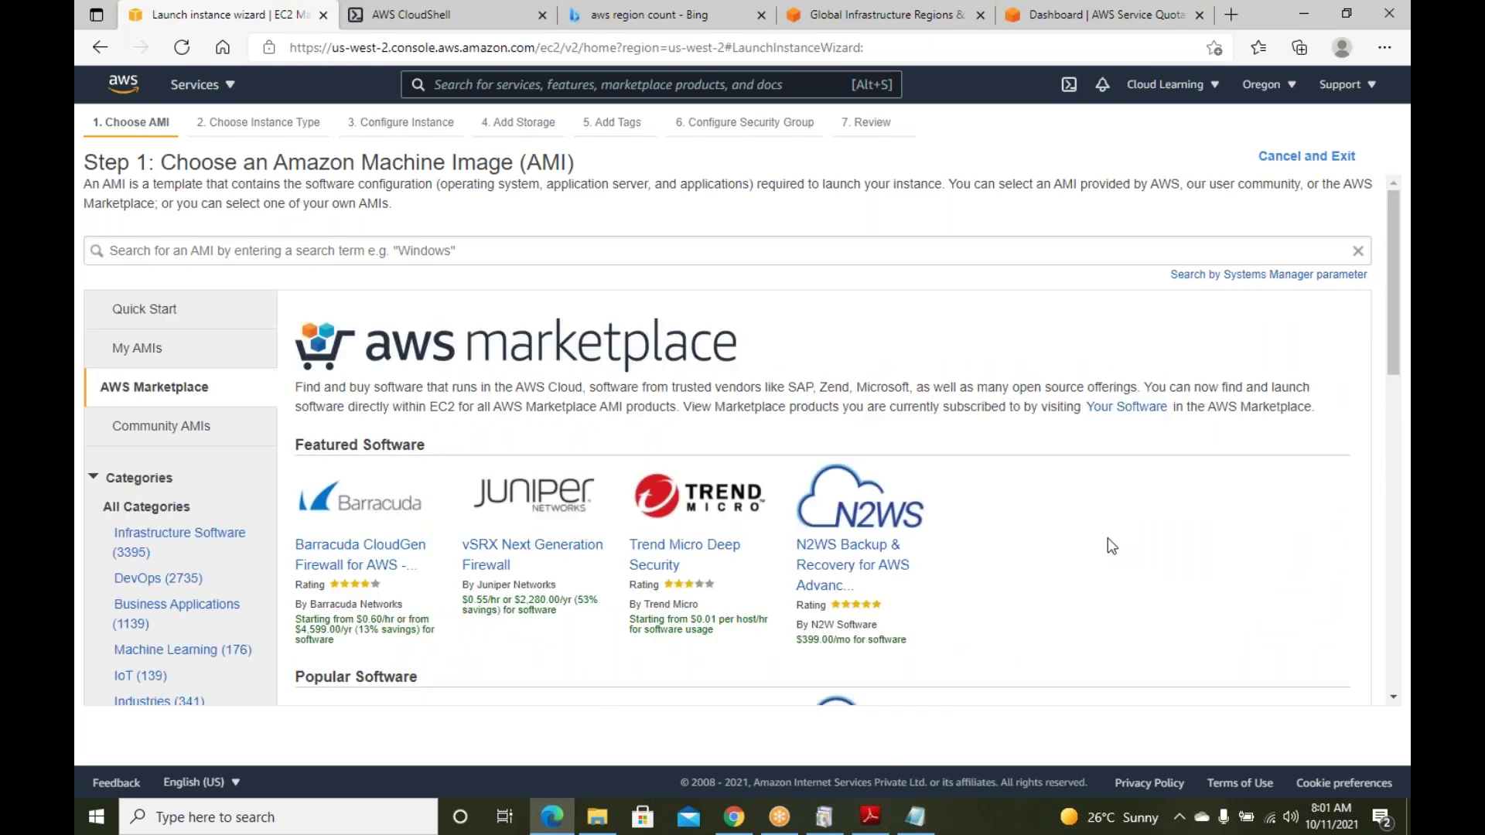
# Browse the AWS Marketplace featured software and categories, then focus the AMI search box
pyautogui.scroll(-3, 1108, 538)
pyautogui.scroll(3, 1107, 547)
pyautogui.scroll(-10, 1107, 547)
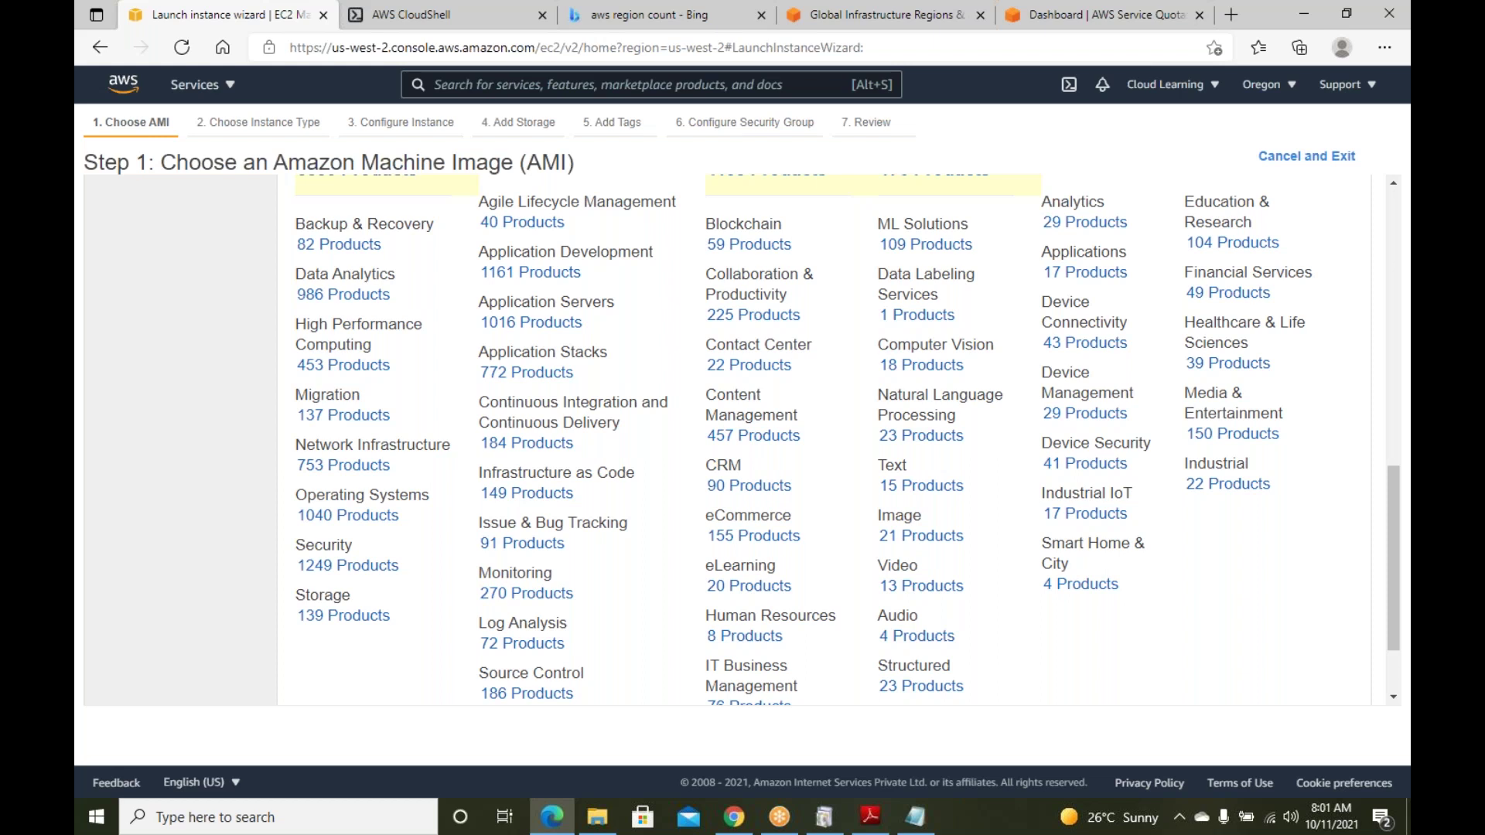
pyautogui.scroll(10, 555, 336)
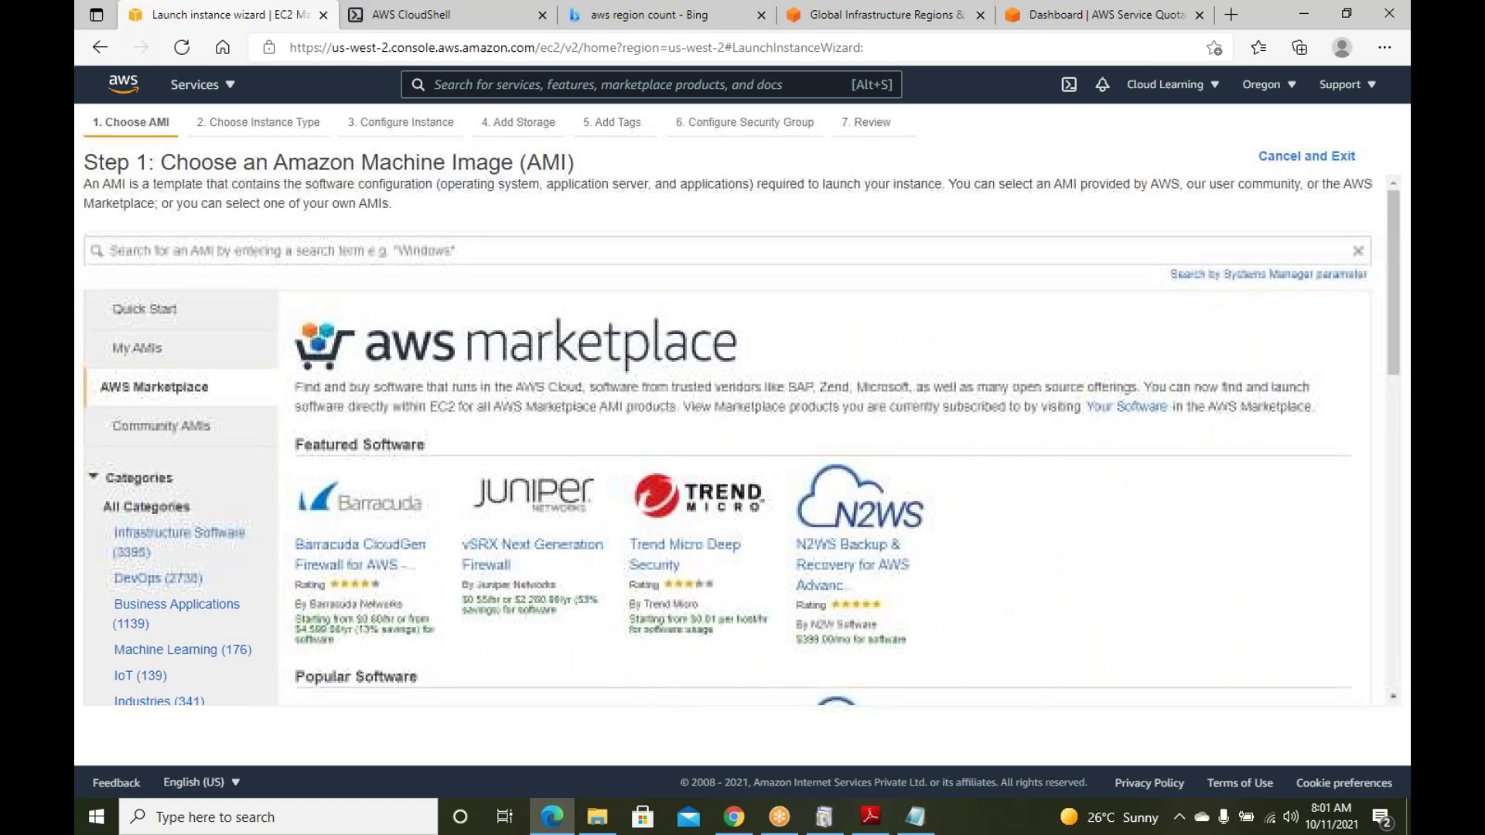
pyautogui.click(431, 252)
# Search Marketplace for 'vpn server' and select OpenVPN Access Server from the 98 results
pyautogui.write('vpn server')
pyautogui.press('Return')
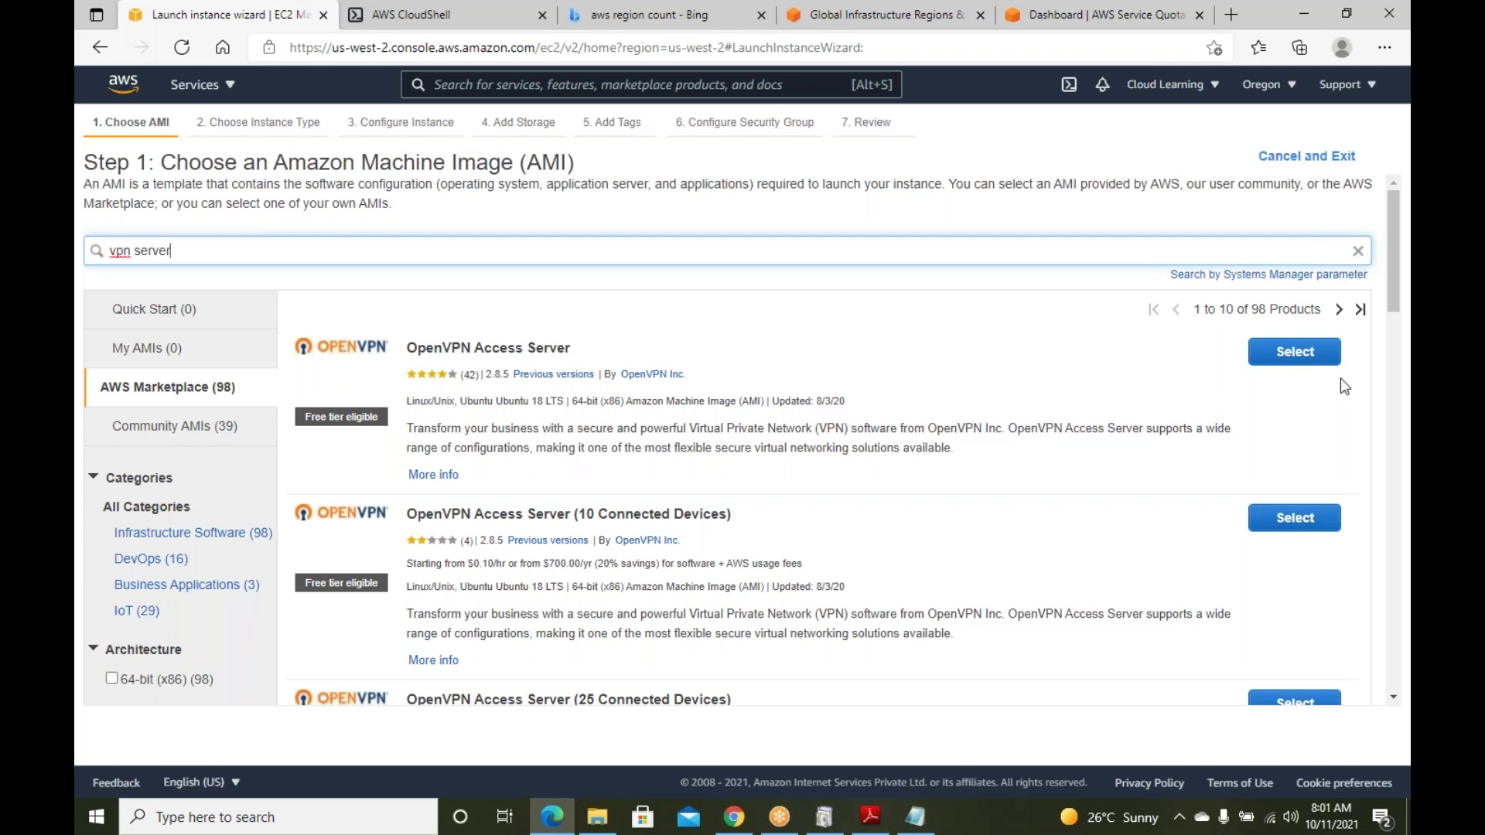
pyautogui.click(1303, 360)
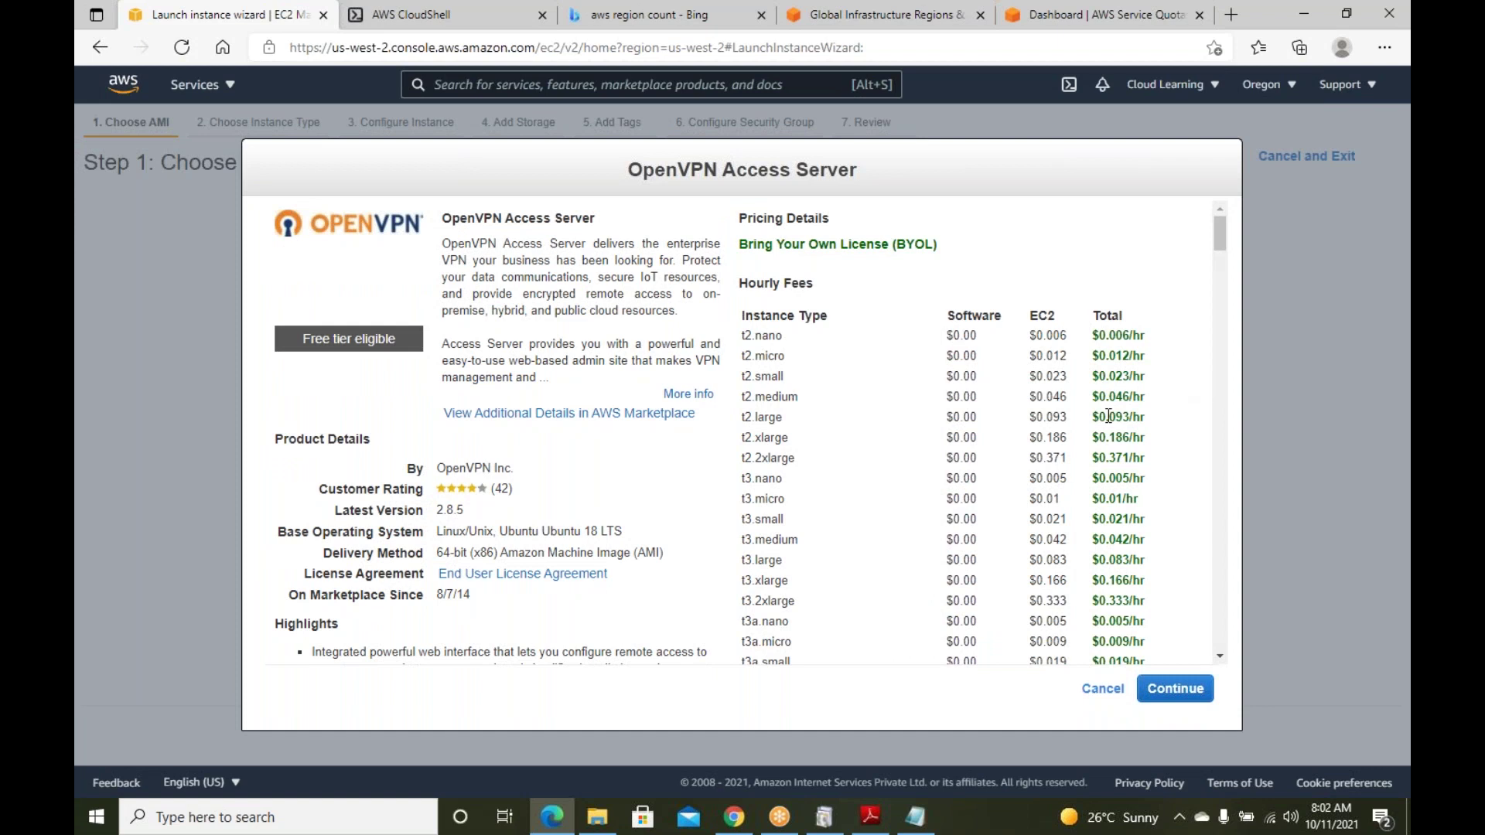
pyautogui.scroll(-3, 1113, 433)
pyautogui.scroll(-2, 1124, 481)
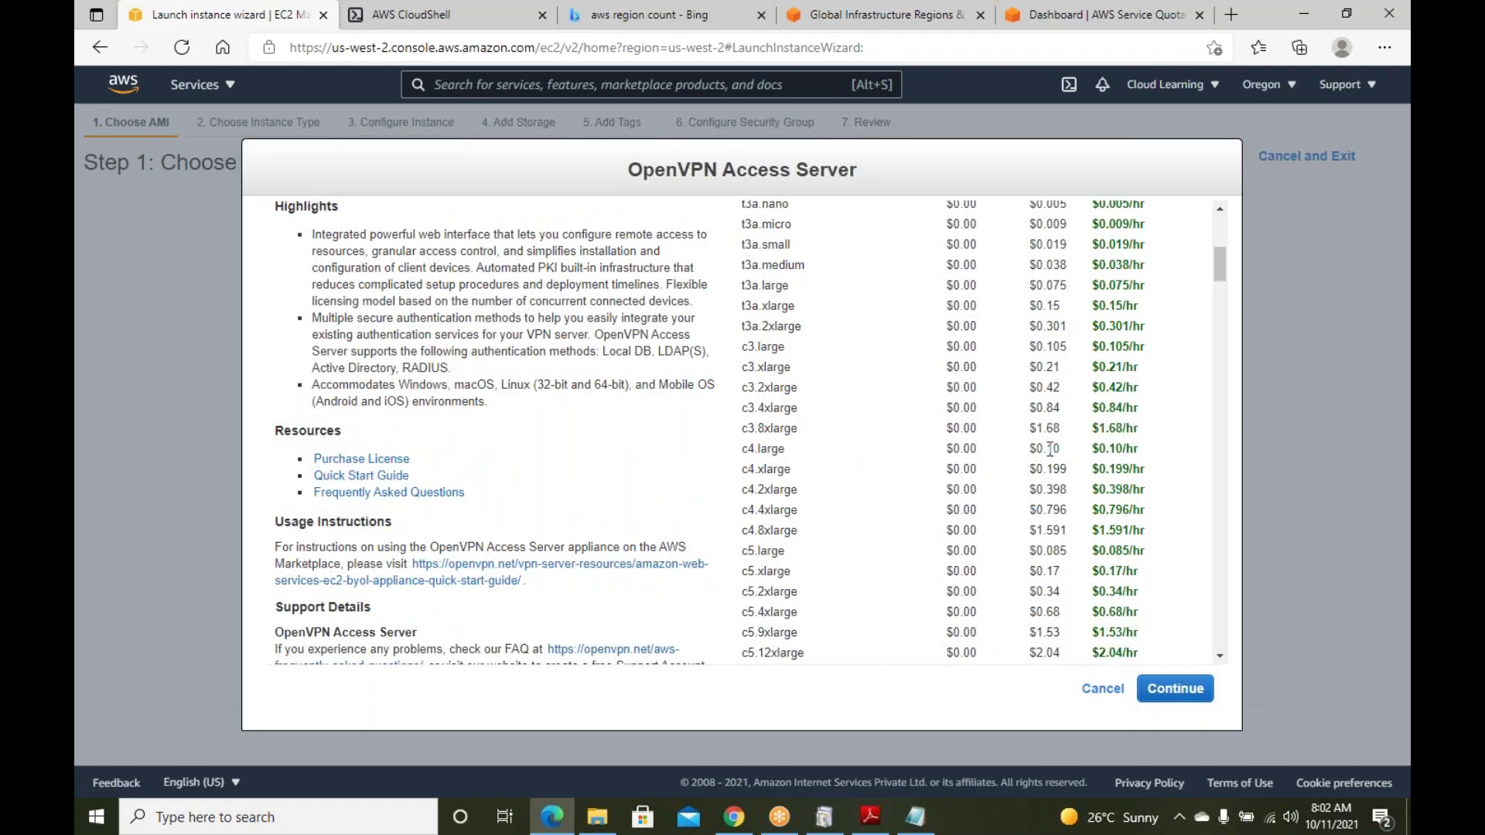
pyautogui.scroll(-3, 1079, 484)
pyautogui.scroll(-5, 1079, 481)
pyautogui.scroll(4, 1080, 481)
pyautogui.scroll(10, 1079, 481)
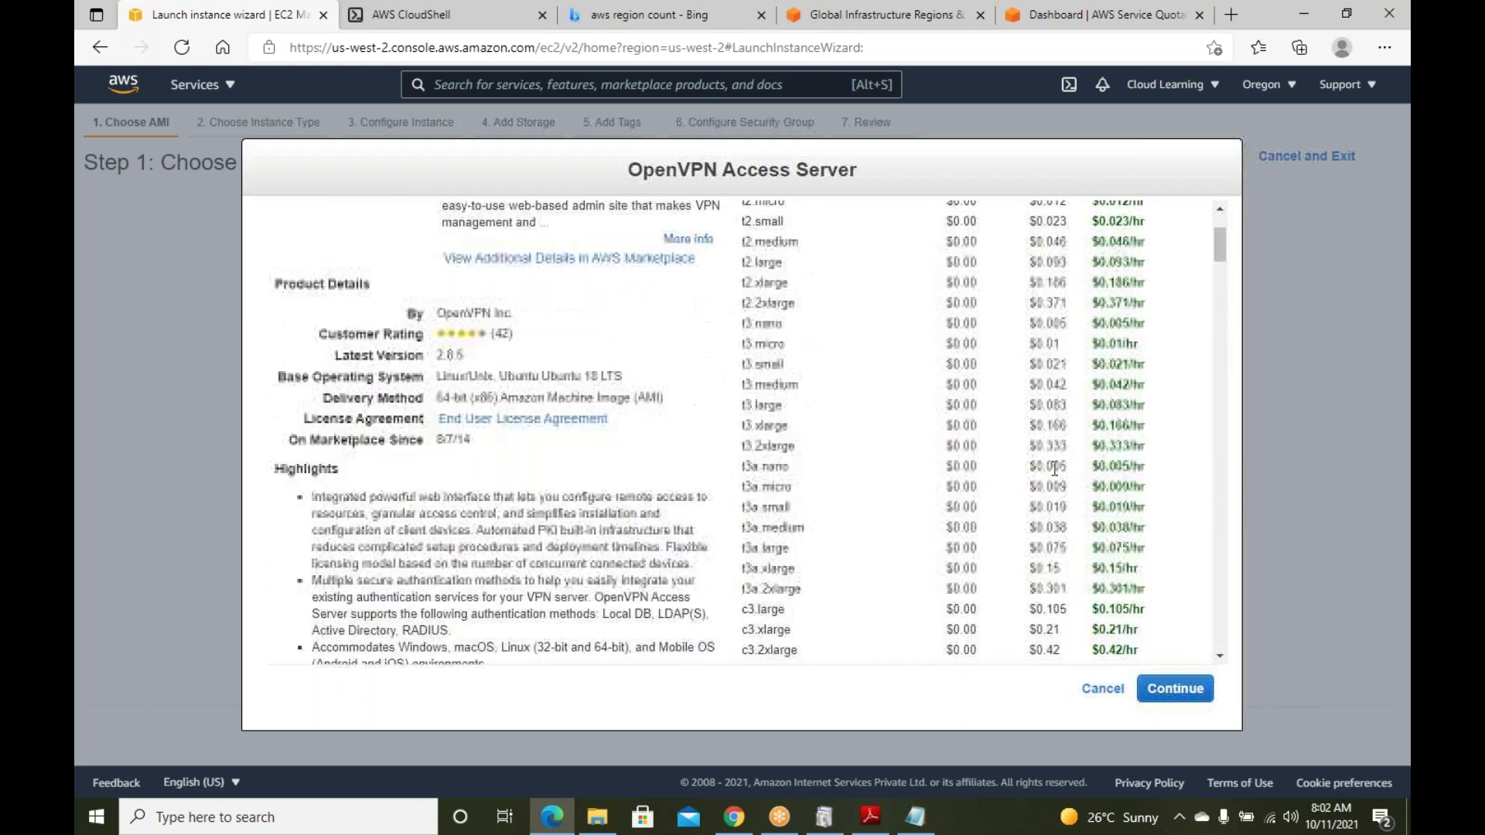
pyautogui.click(1094, 693)
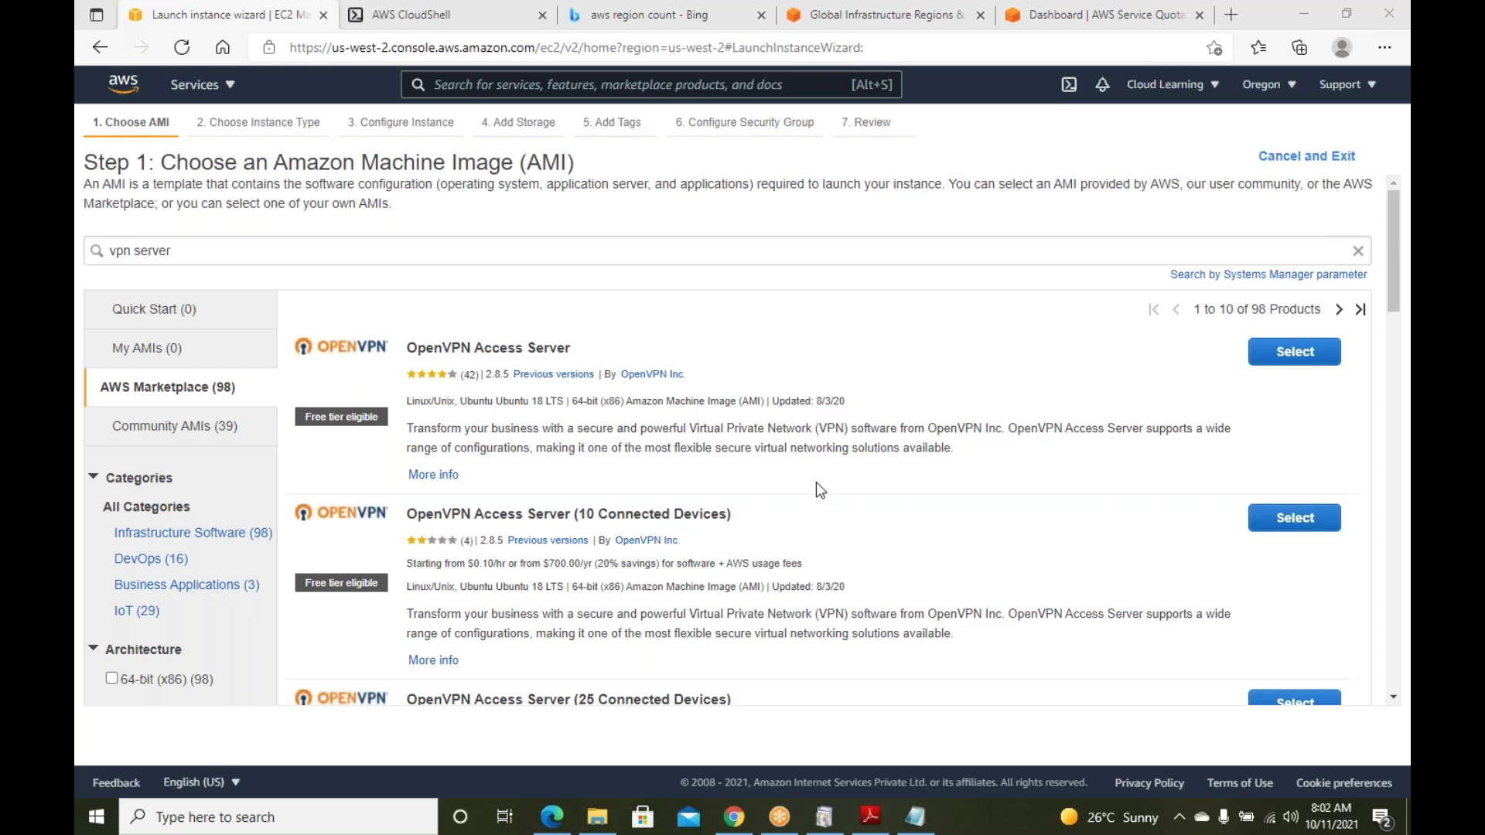
# Switch to Quick Start and clear the 'vpn server' search to list all images
pyautogui.click(159, 314)
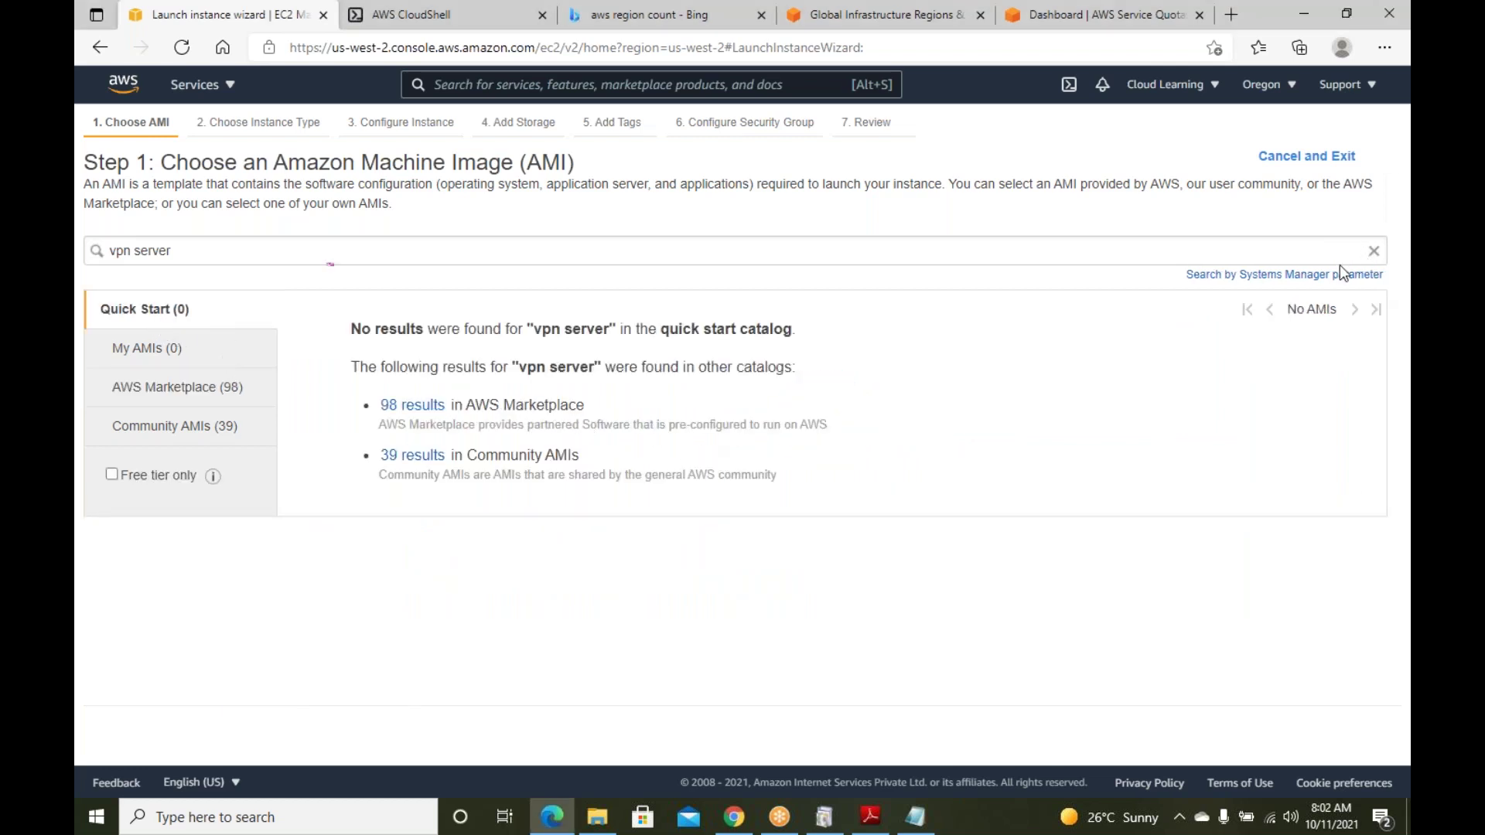
pyautogui.click(1343, 242)
pyautogui.tripleClick(1312, 248)
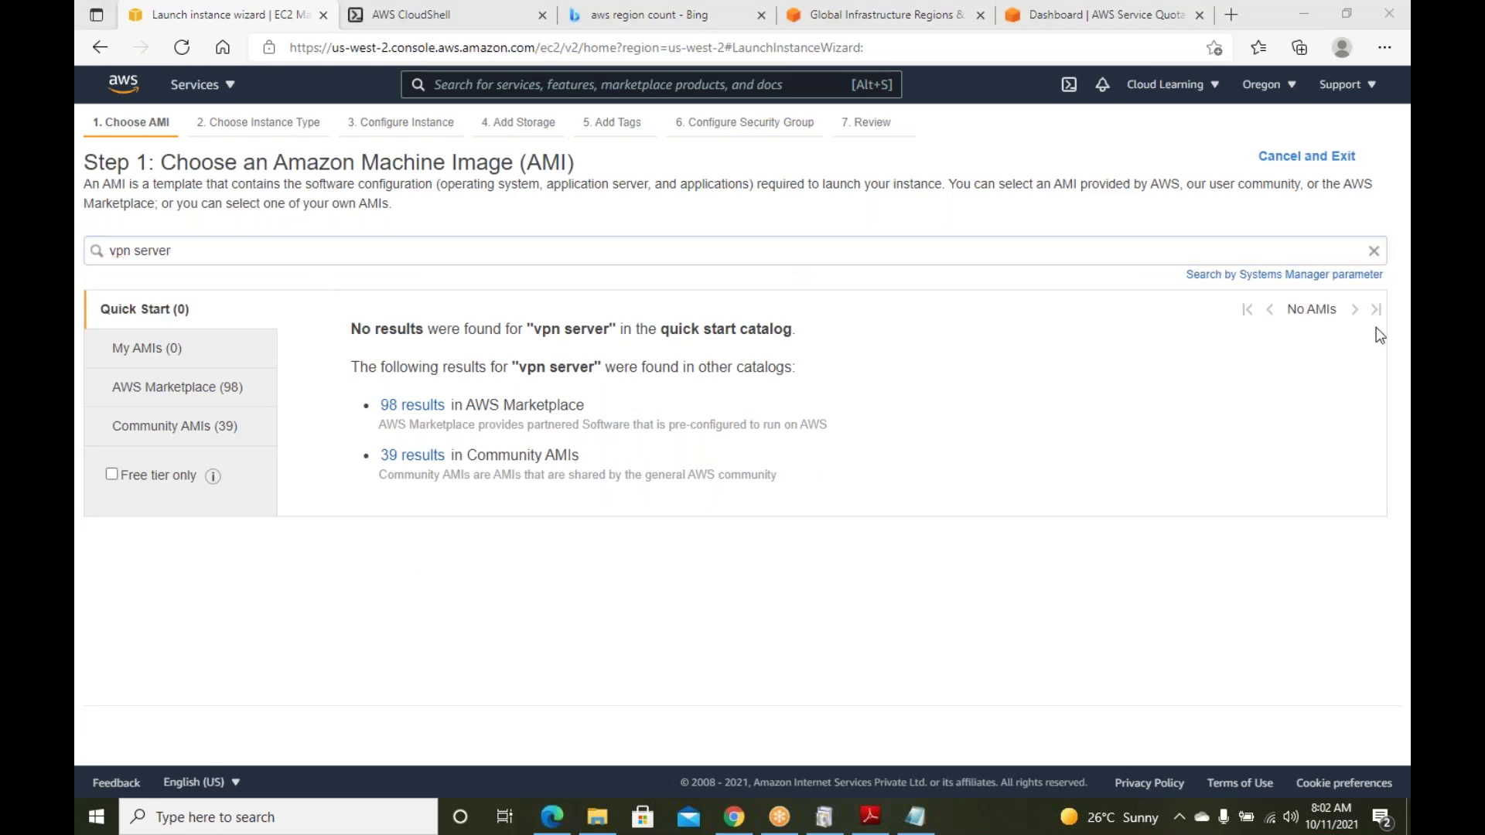
pyautogui.click(1373, 251)
# Select the Microsoft Windows Server 2022 Base image from the Quick Start list
pyautogui.scroll(-4, 683, 460)
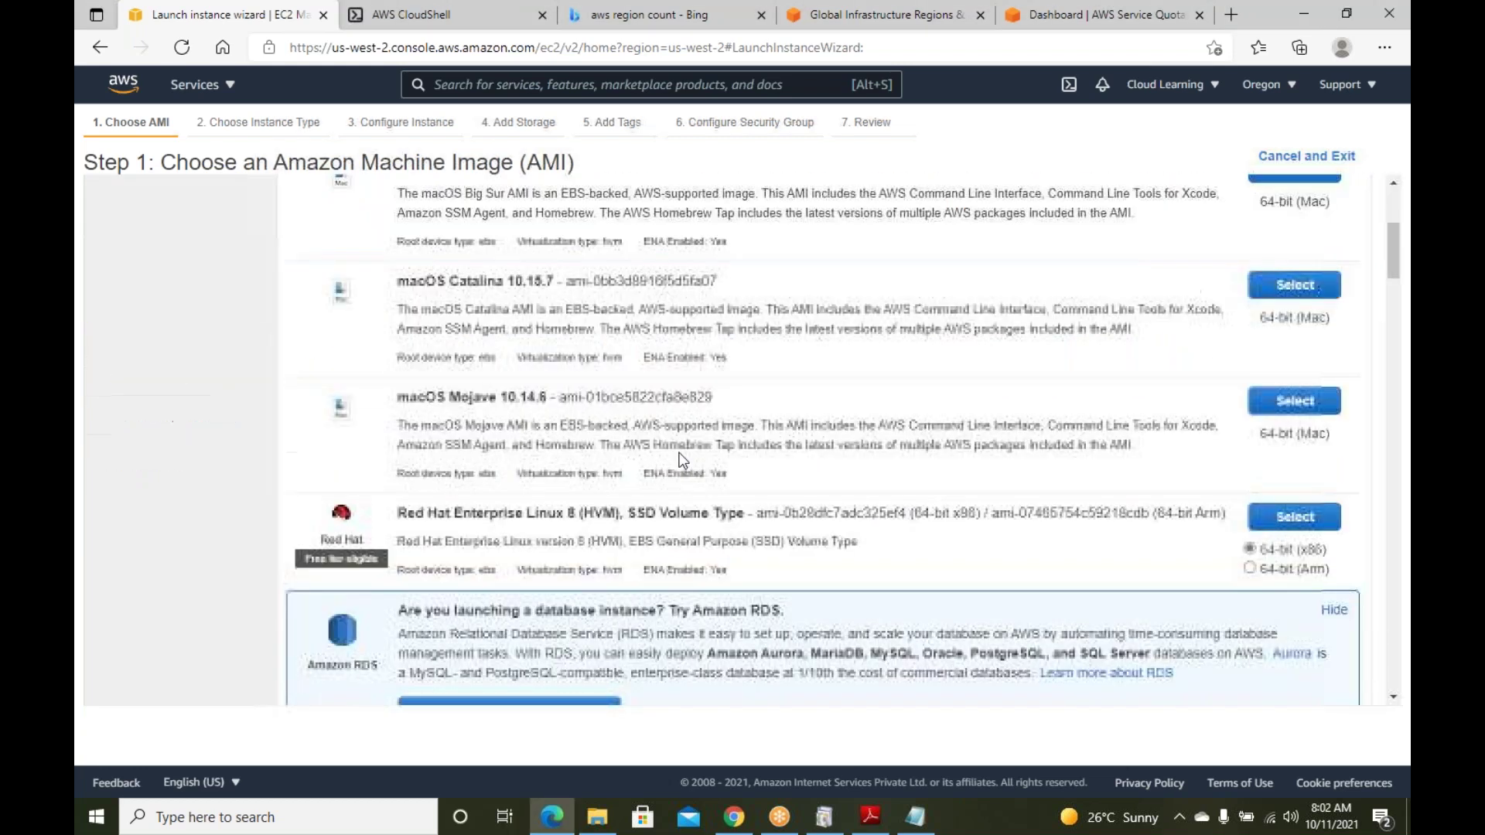
pyautogui.scroll(-15, 683, 459)
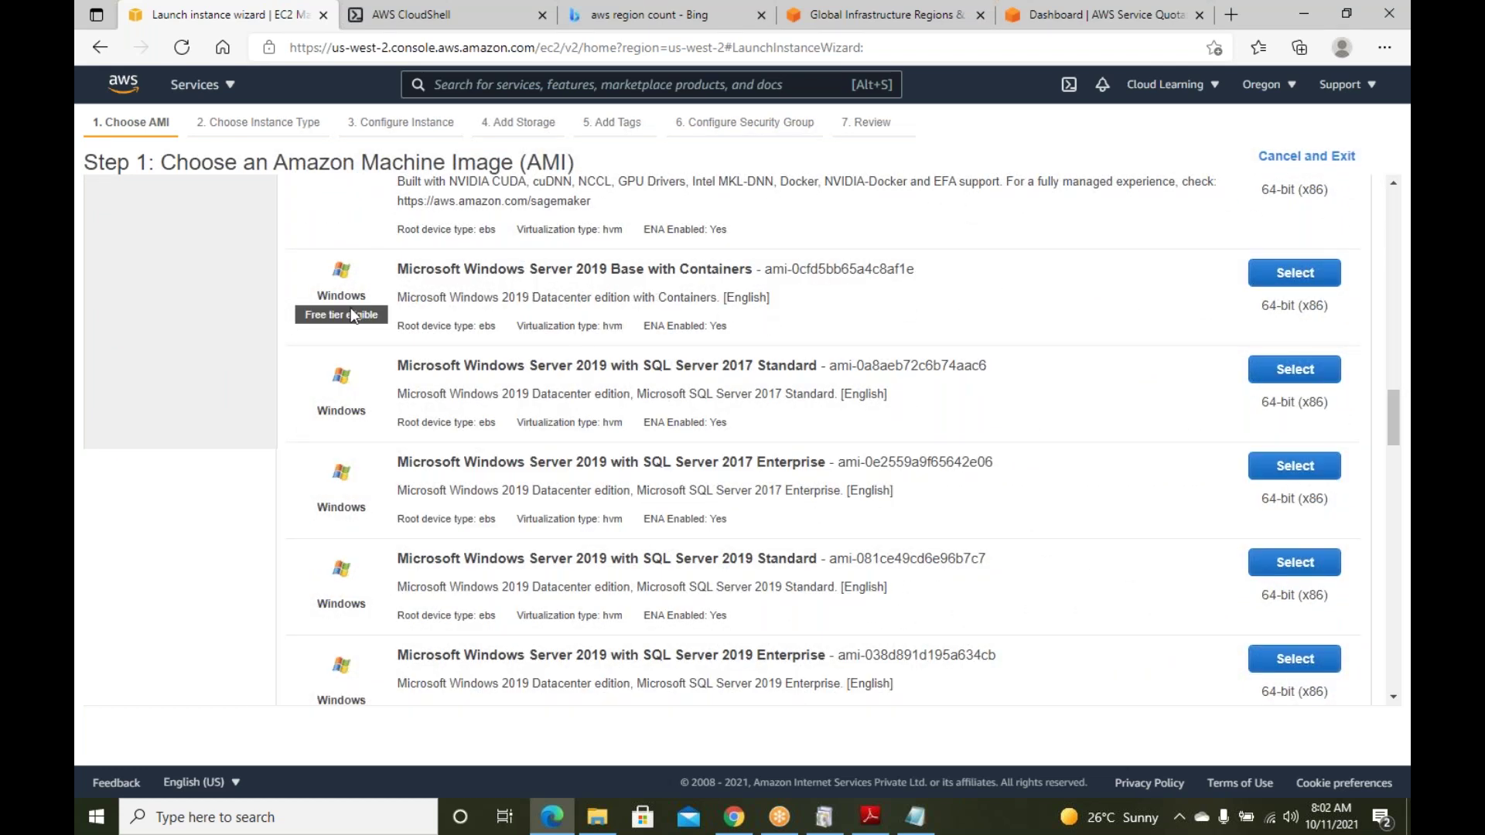
pyautogui.moveTo(379, 314); pyautogui.dragTo(349, 319)
pyautogui.scroll(1, 690, 323)
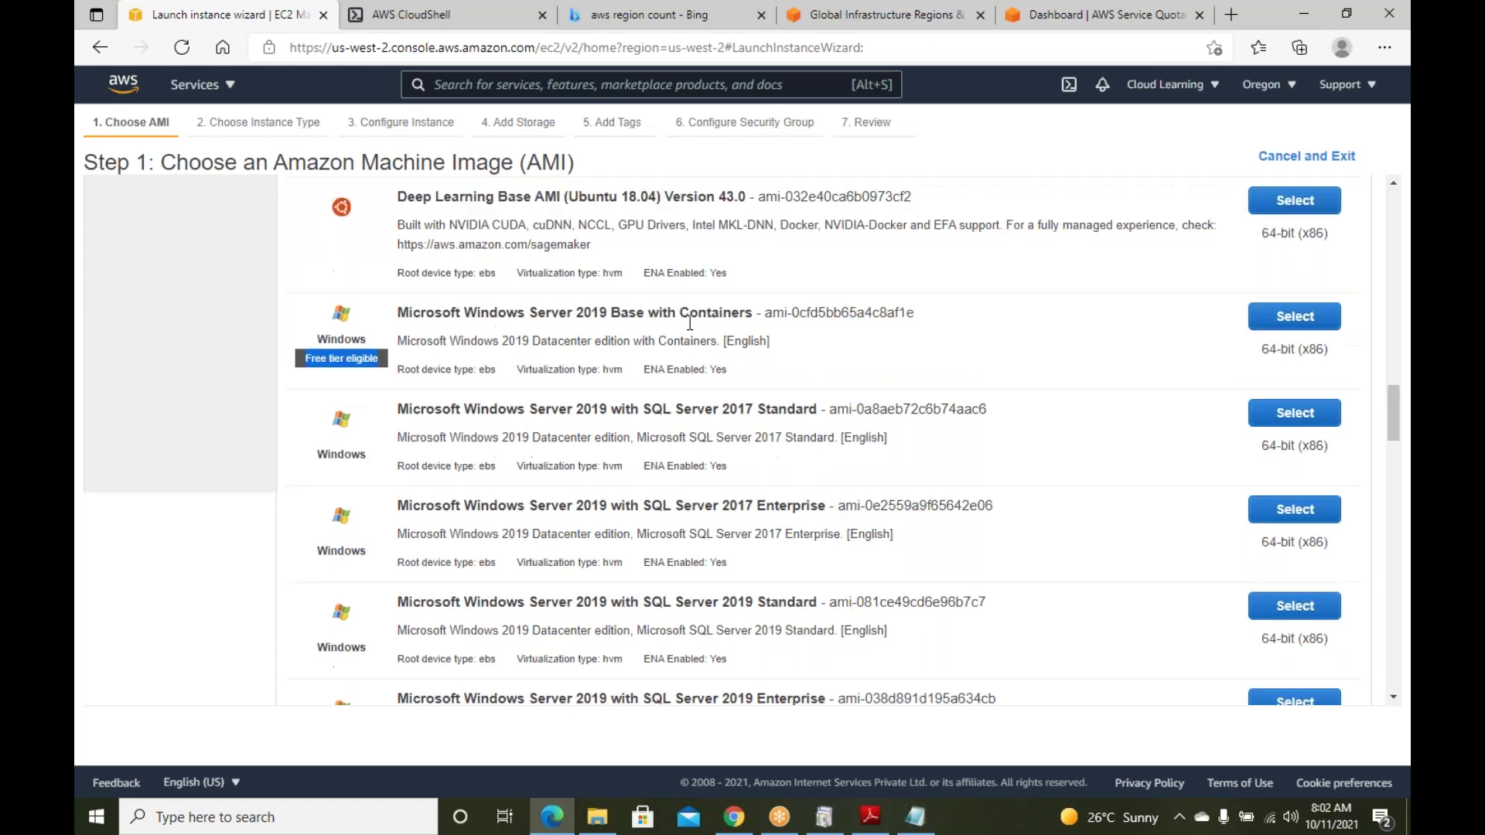
pyautogui.scroll(4, 689, 323)
pyautogui.scroll(-5, 481, 457)
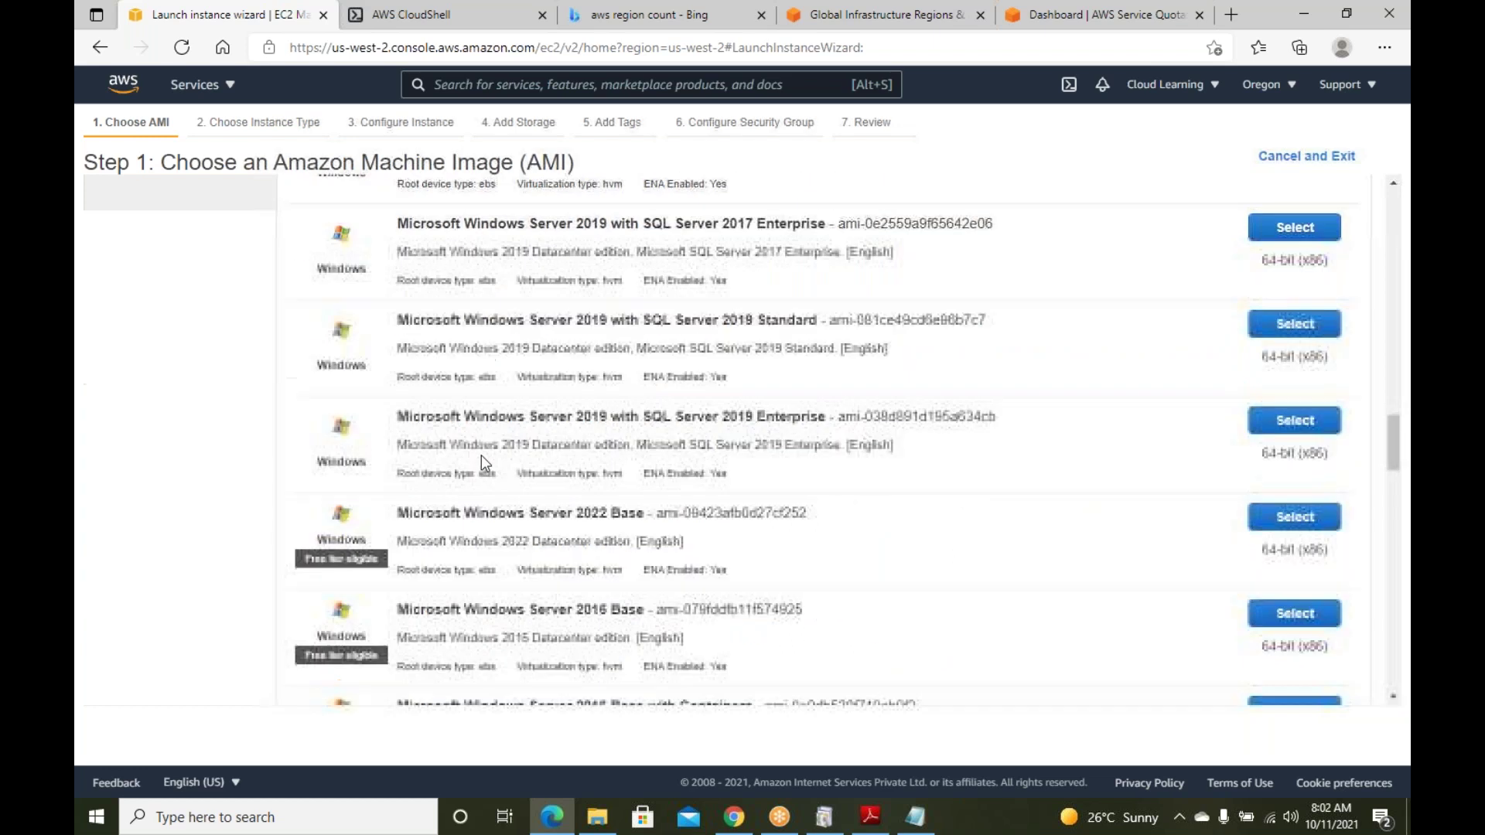
pyautogui.moveTo(465, 513); pyautogui.dragTo(605, 514)
pyautogui.click(610, 542)
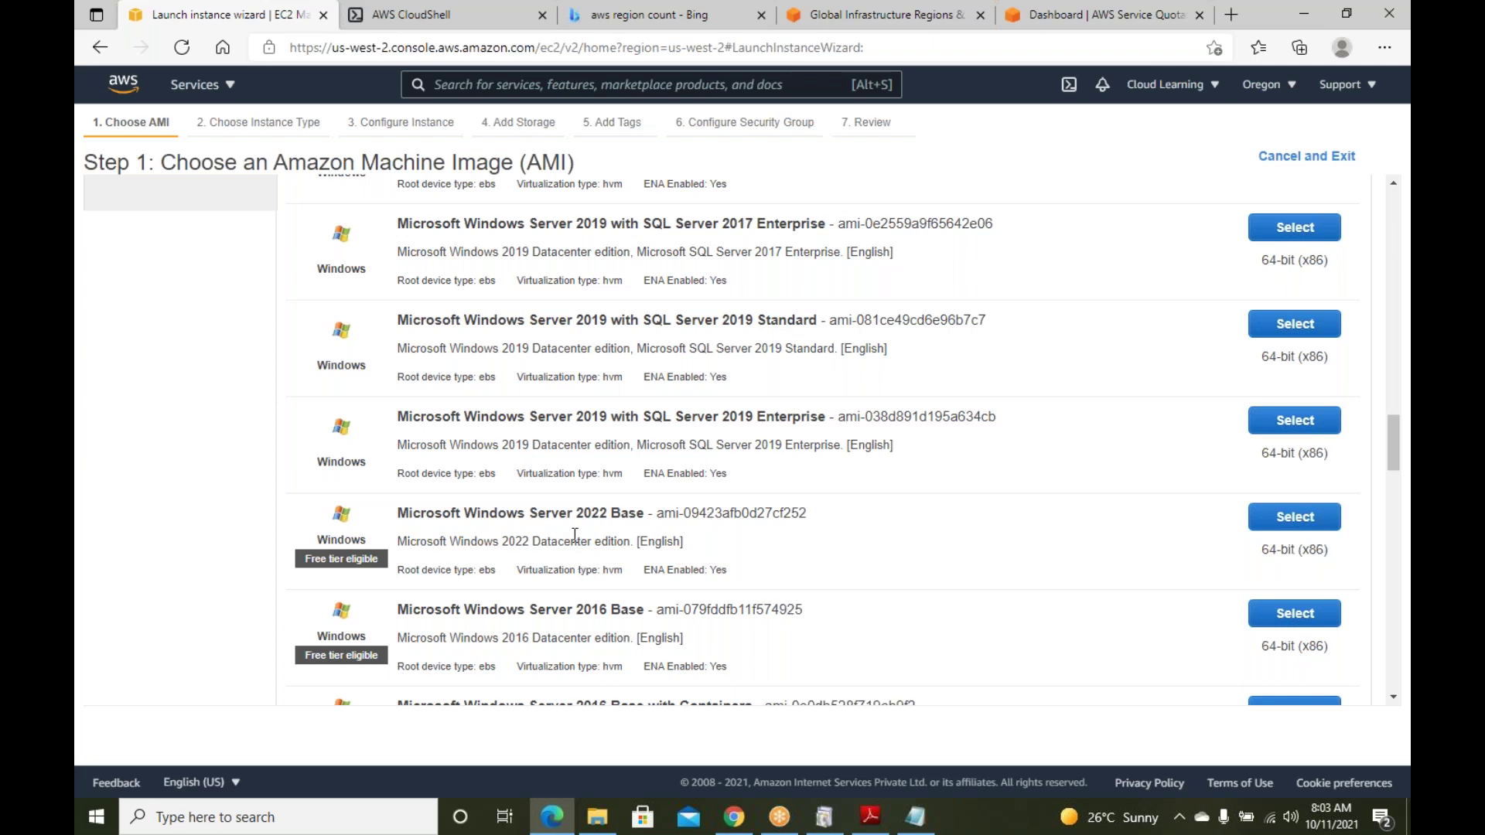
pyautogui.click(1272, 530)
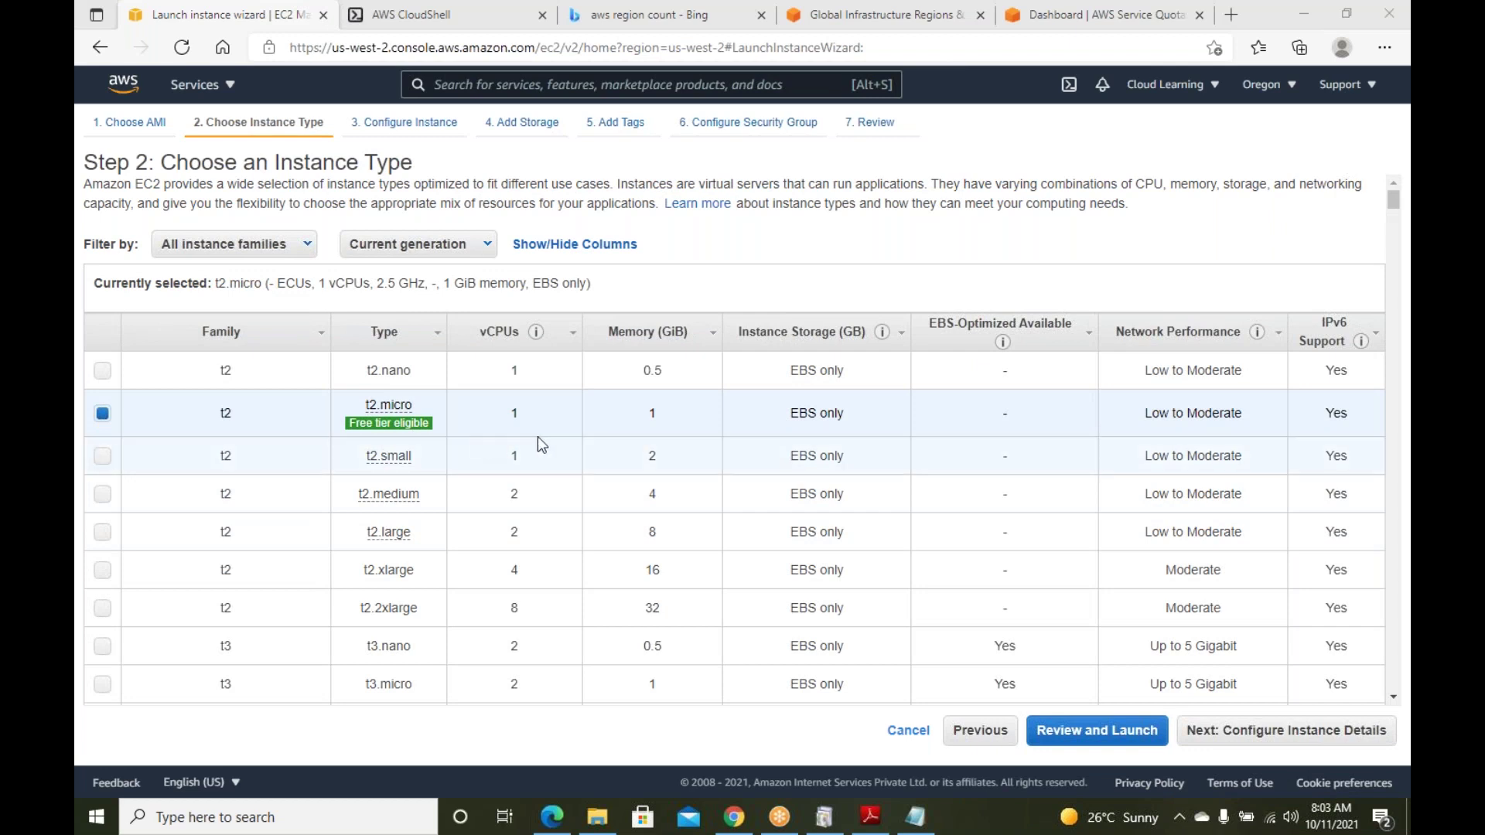
# Sort the instance type table by Type, descending and then ascending again
pyautogui.moveTo(390, 406)
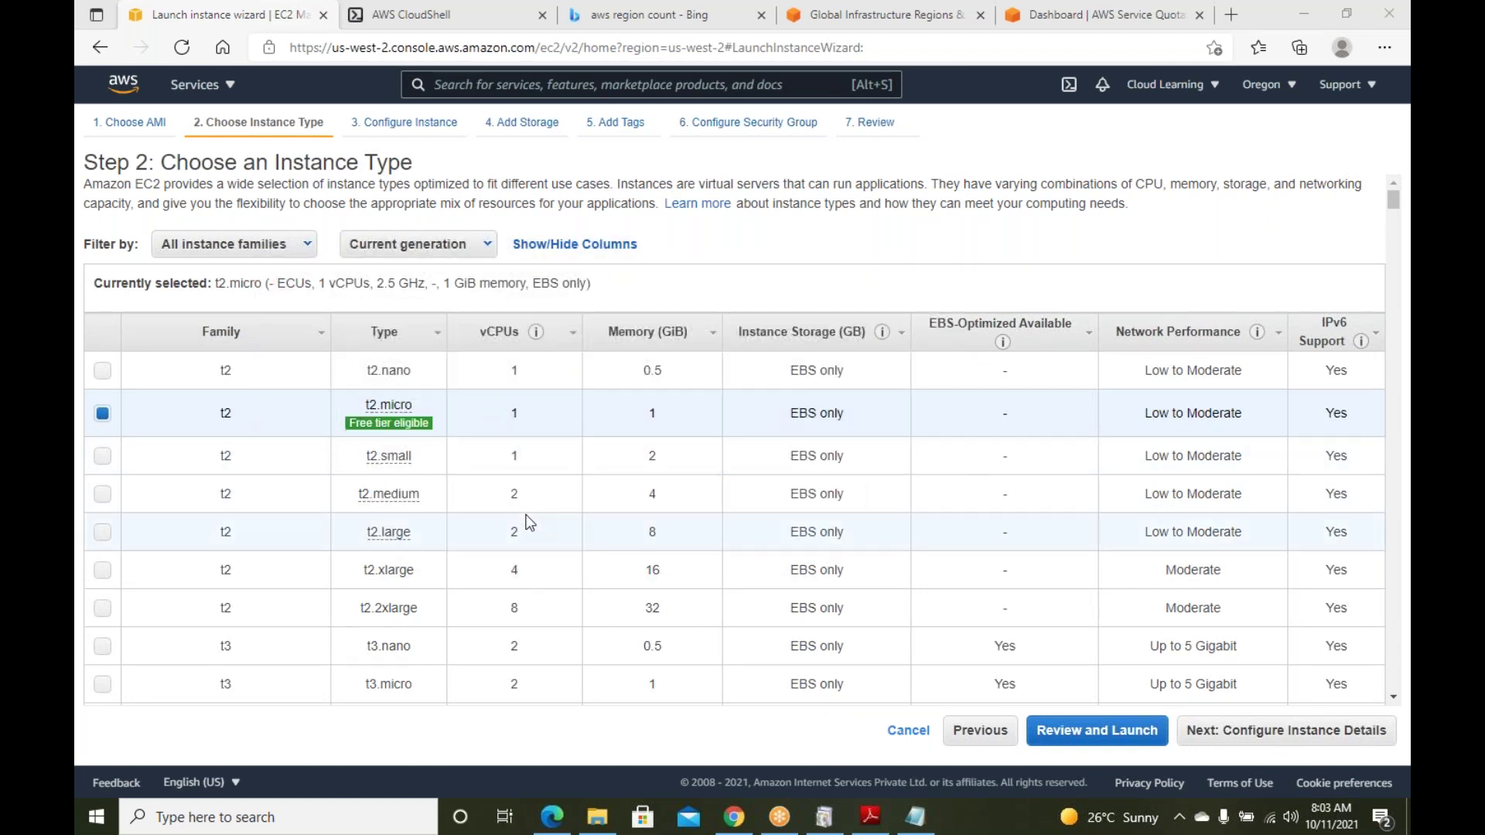
pyautogui.click(441, 338)
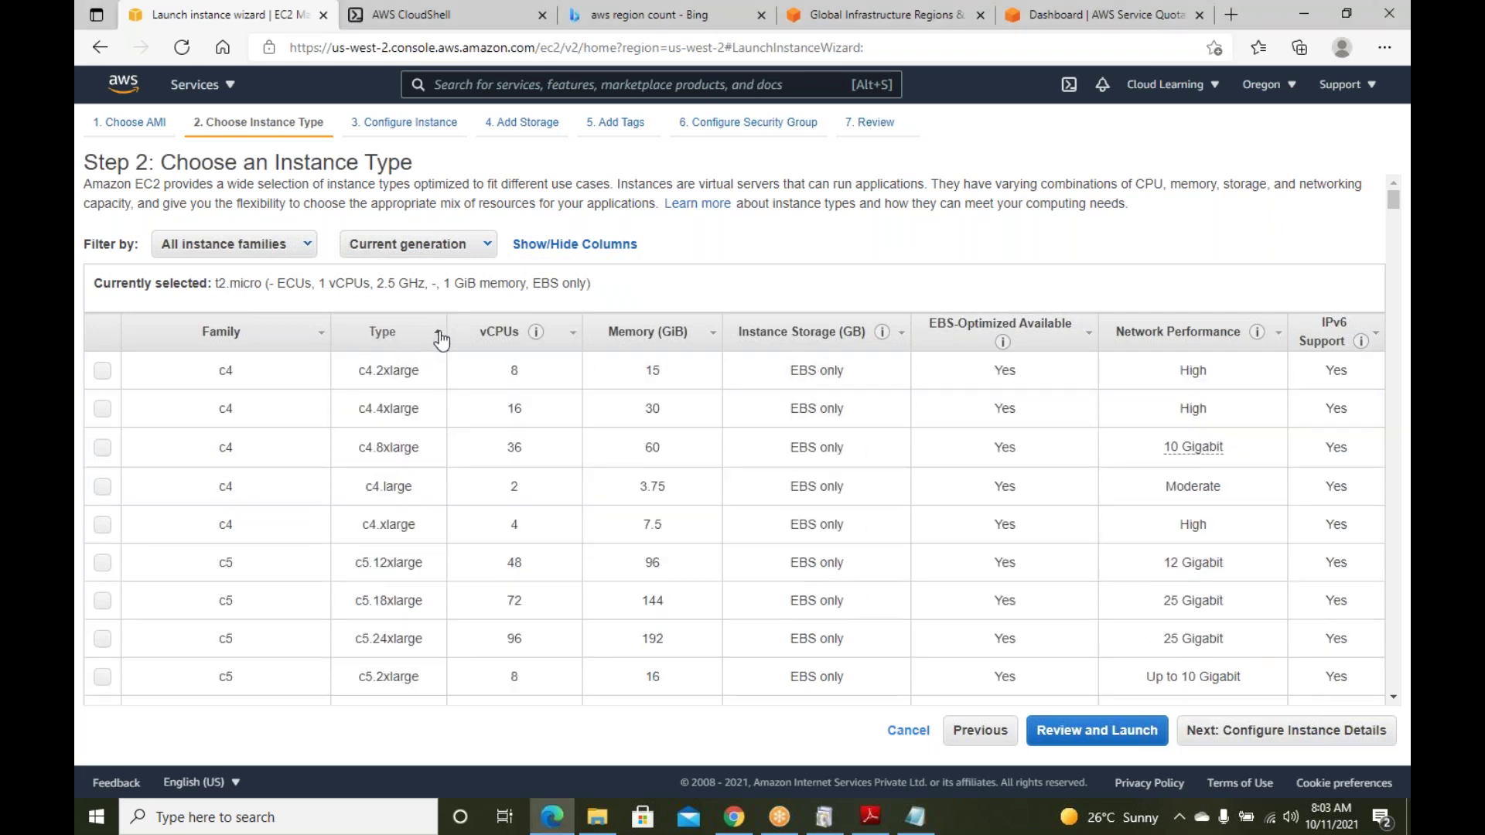
pyautogui.click(441, 338)
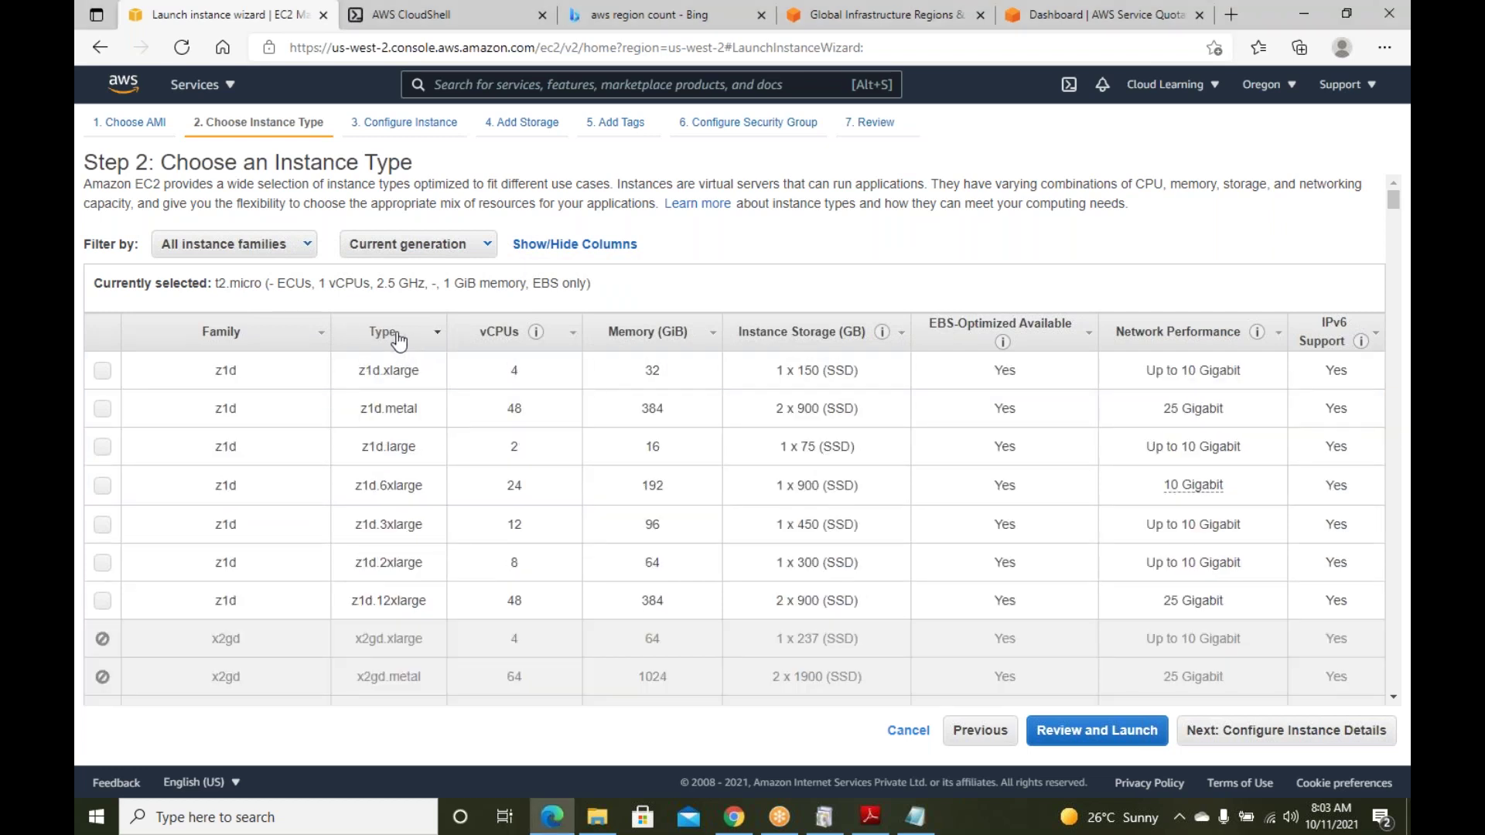
pyautogui.click(398, 338)
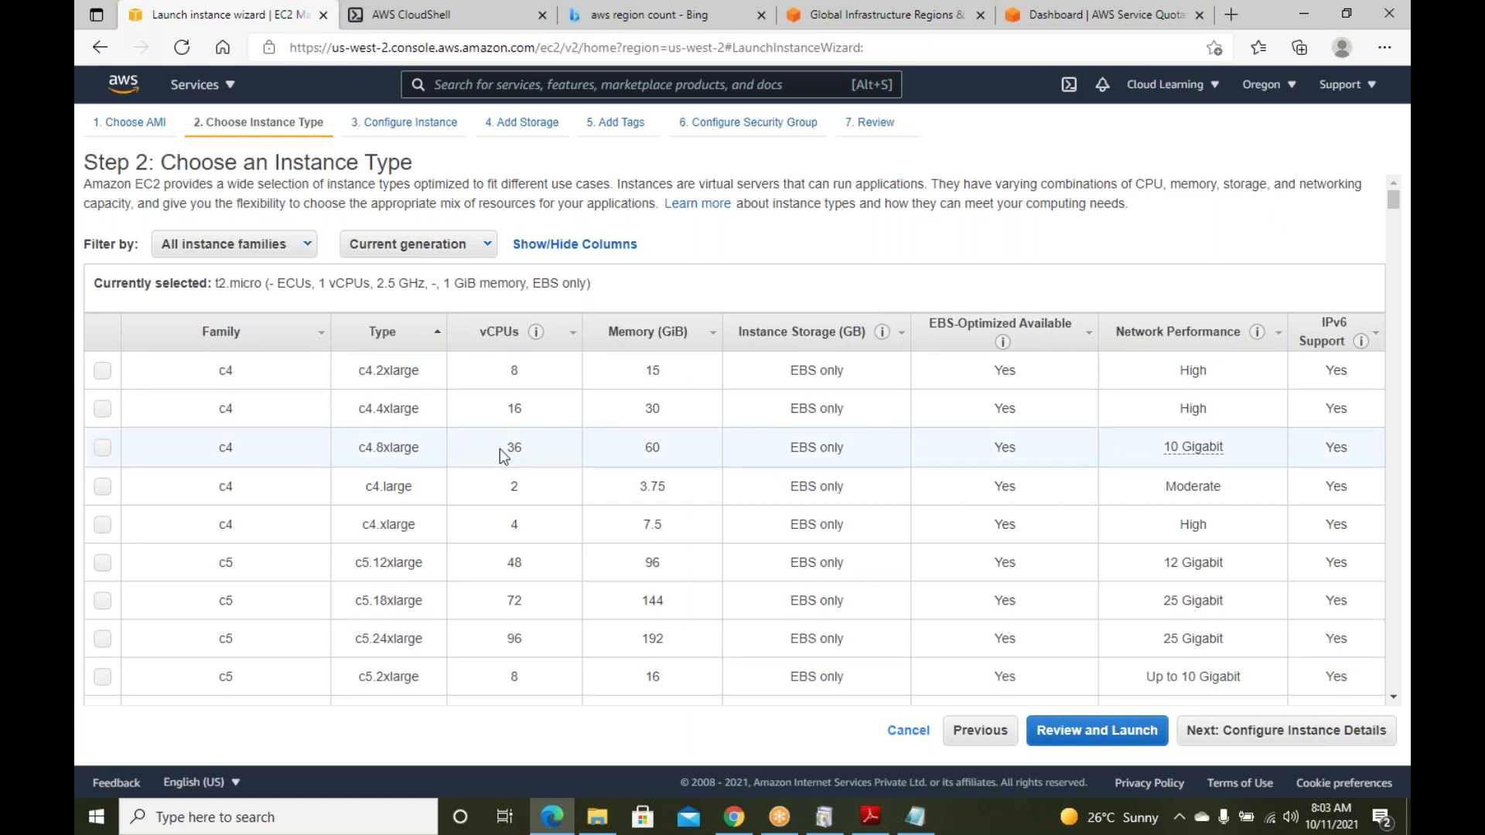
# Sort the instance types by Family, ascending then descending, and return to EC2 Instances
pyautogui.scroll(-1, 938, 564)
pyautogui.scroll(-5, 735, 463)
pyautogui.scroll(6, 734, 464)
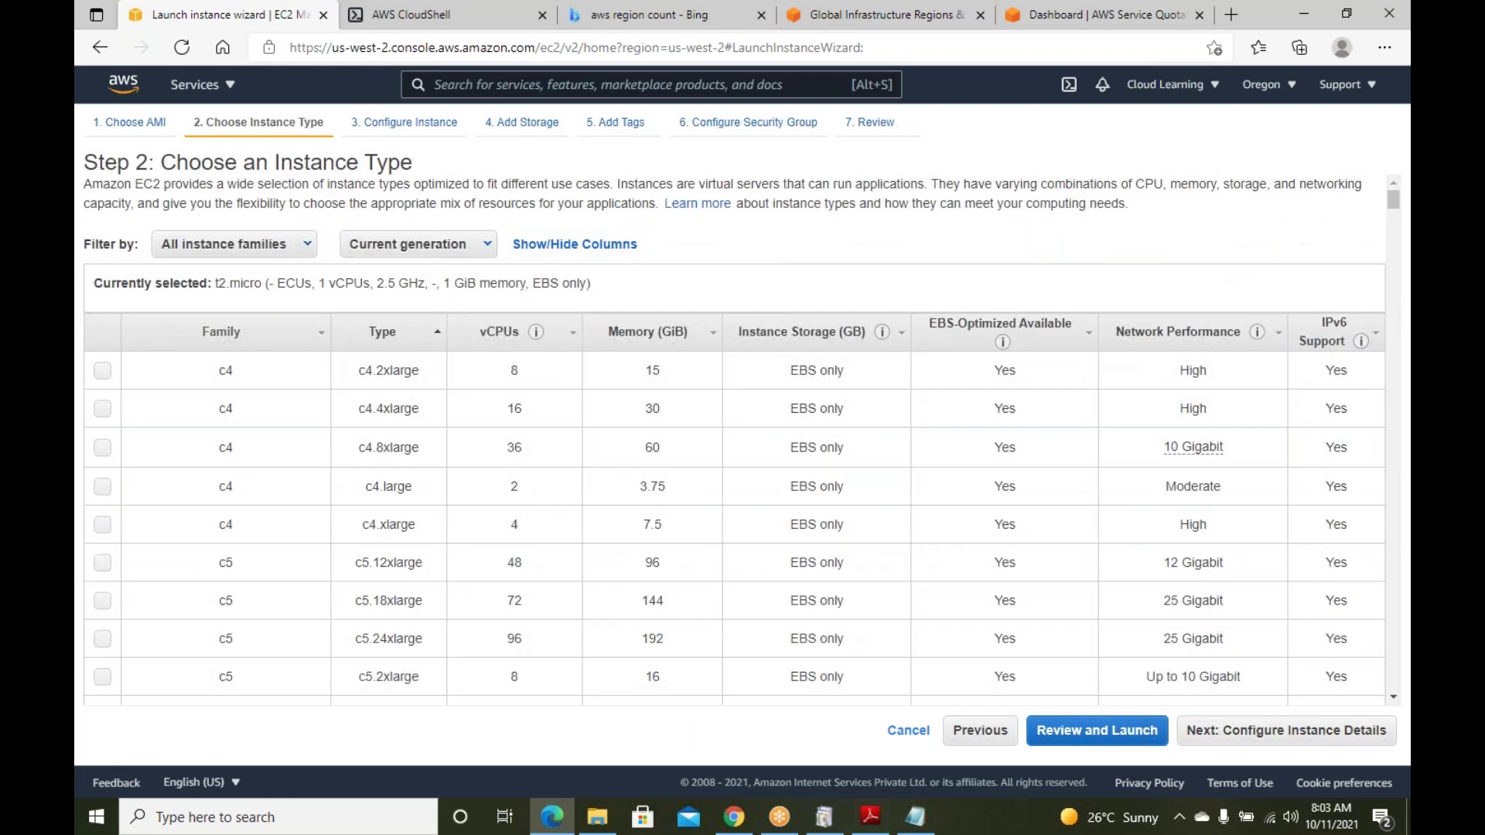
pyautogui.click(224, 332)
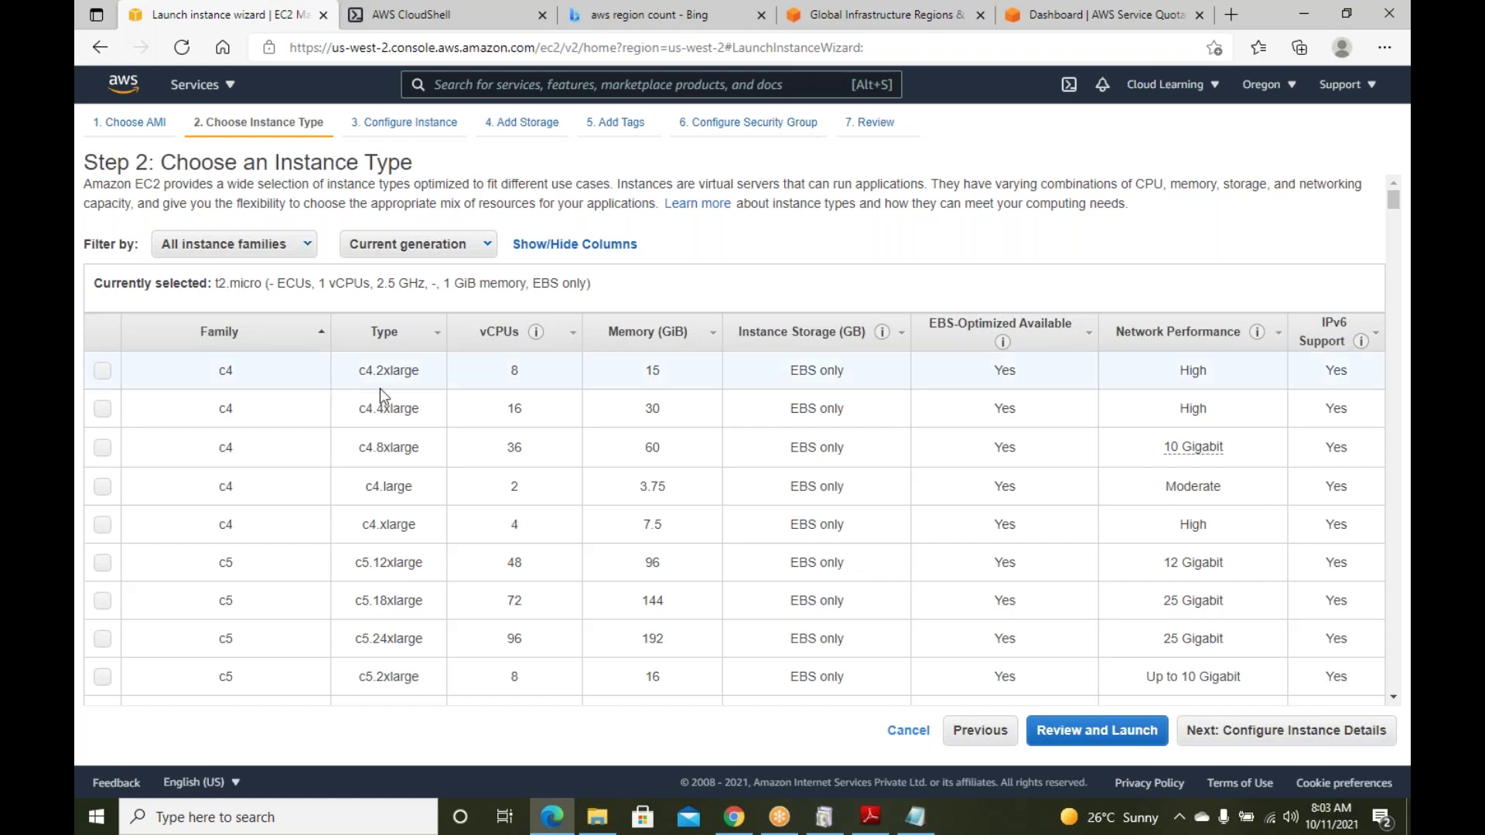
pyautogui.click(395, 335)
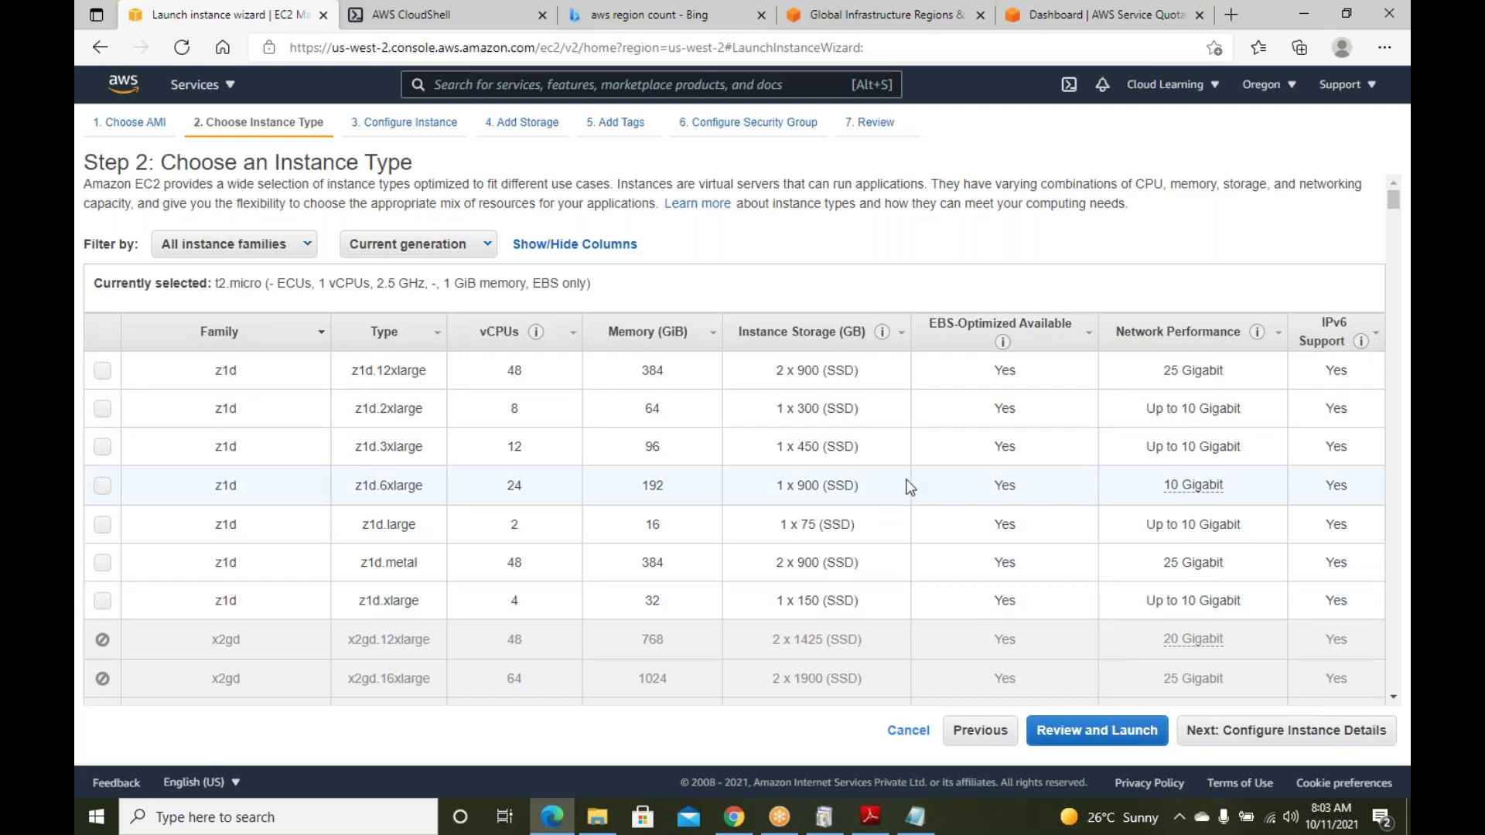
pyautogui.click(100, 45)
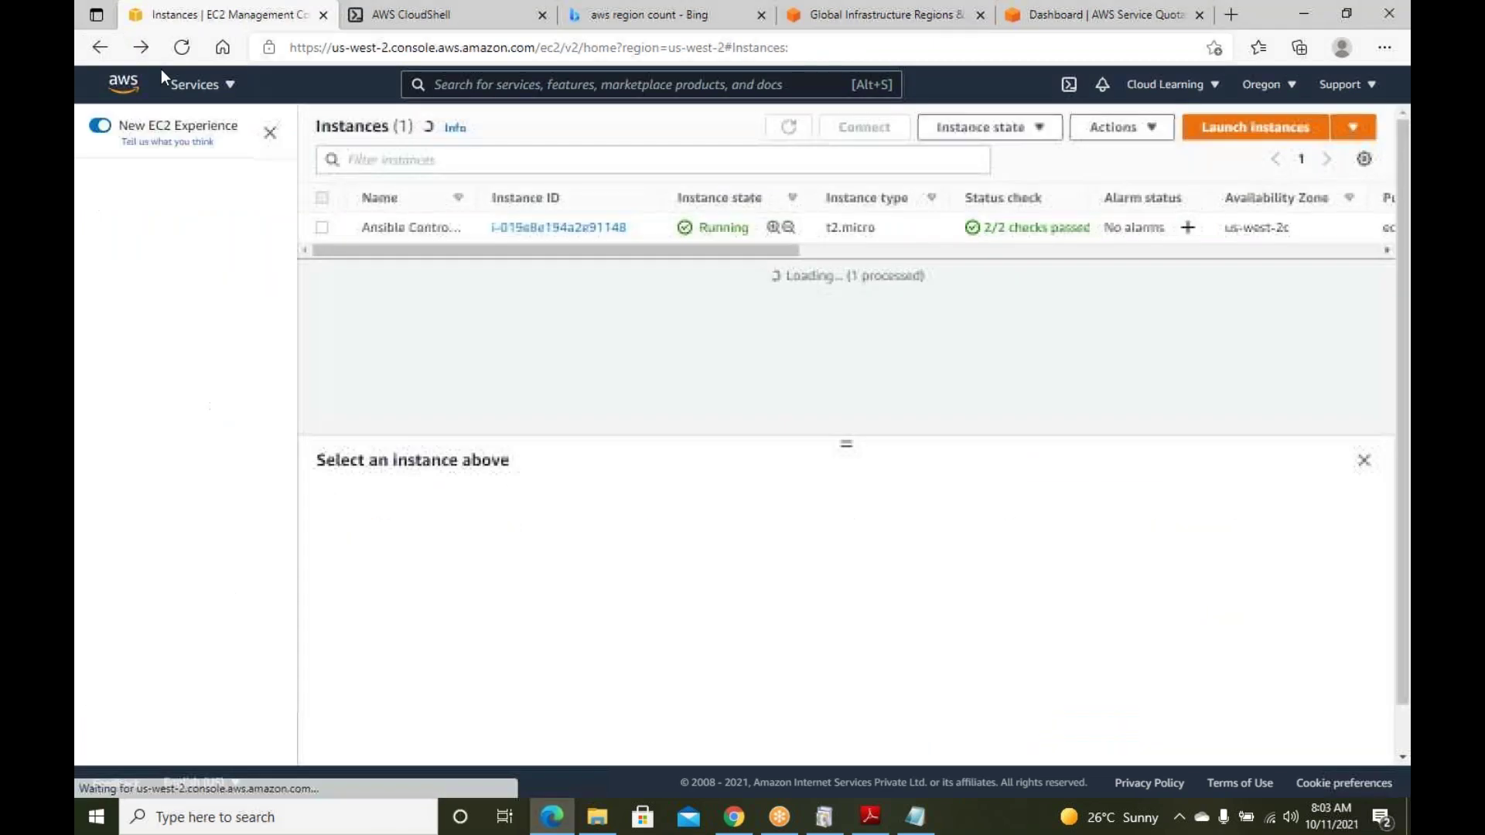
# Start a new instance launch and select Microsoft Windows Server 2022 Base from Quick Start
pyautogui.click(1232, 127)
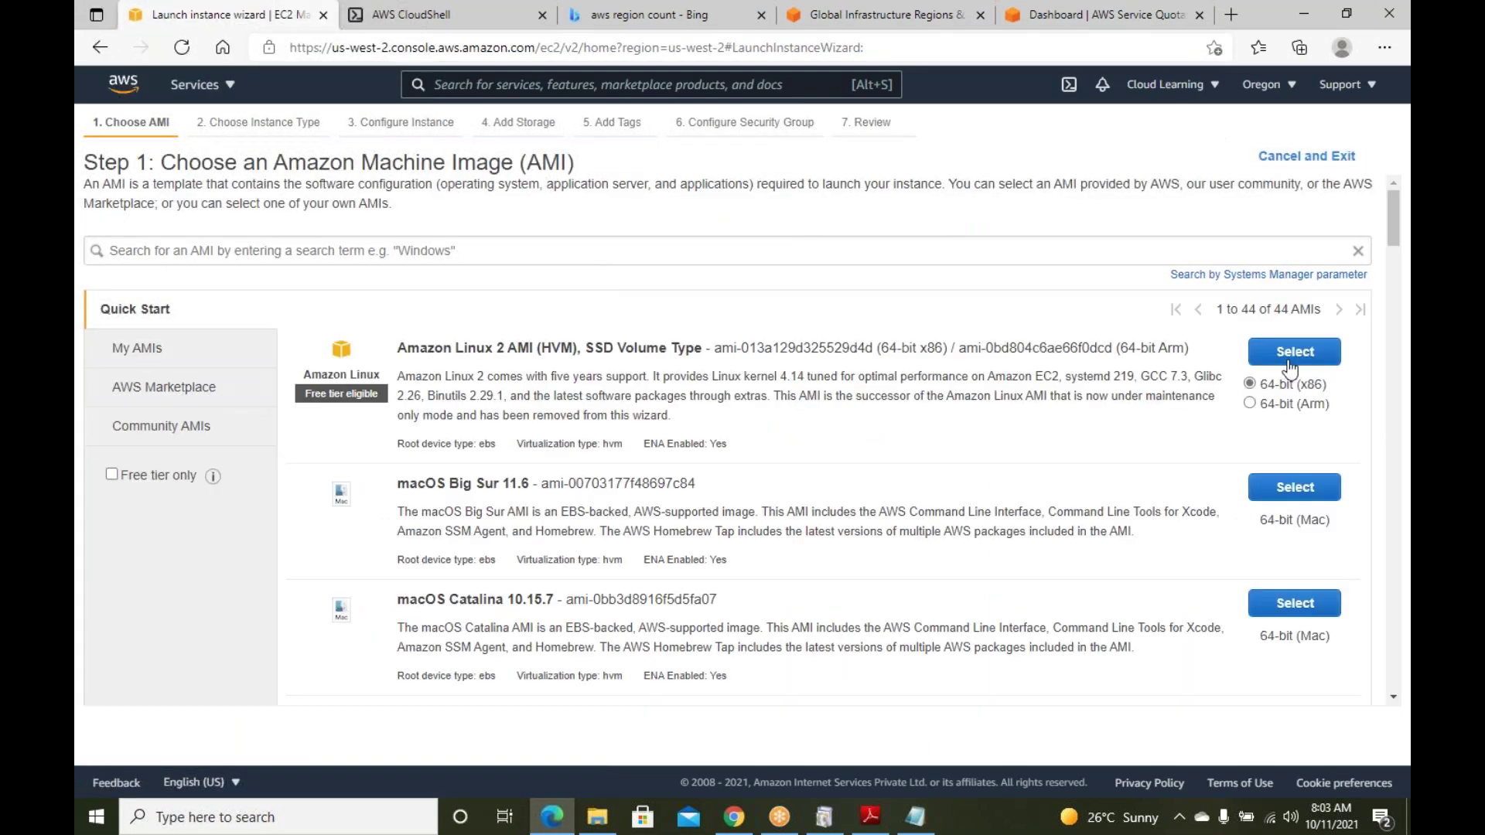
pyautogui.scroll(-15, 1183, 486)
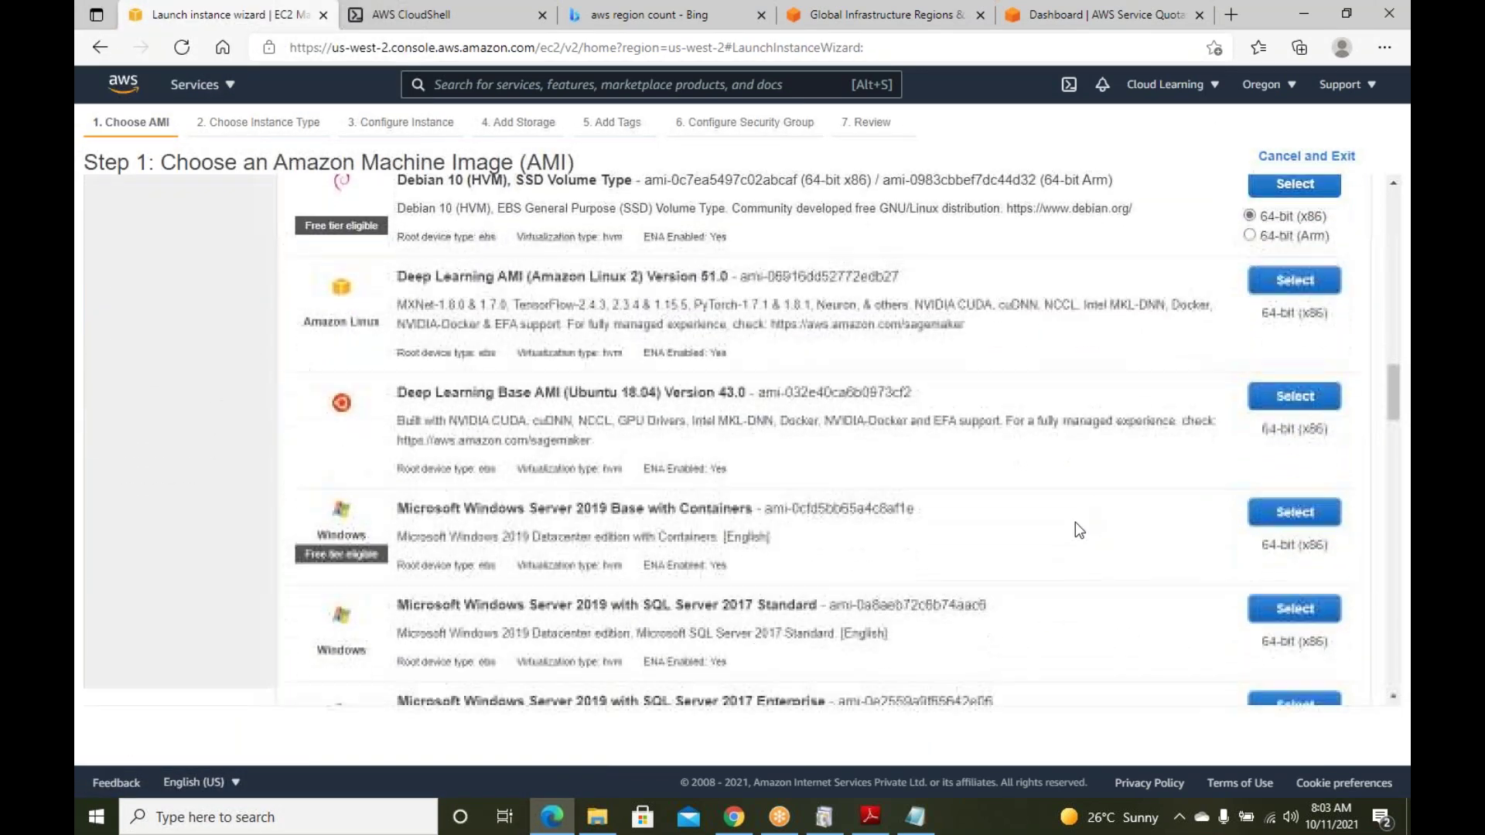
pyautogui.scroll(-9, 1063, 519)
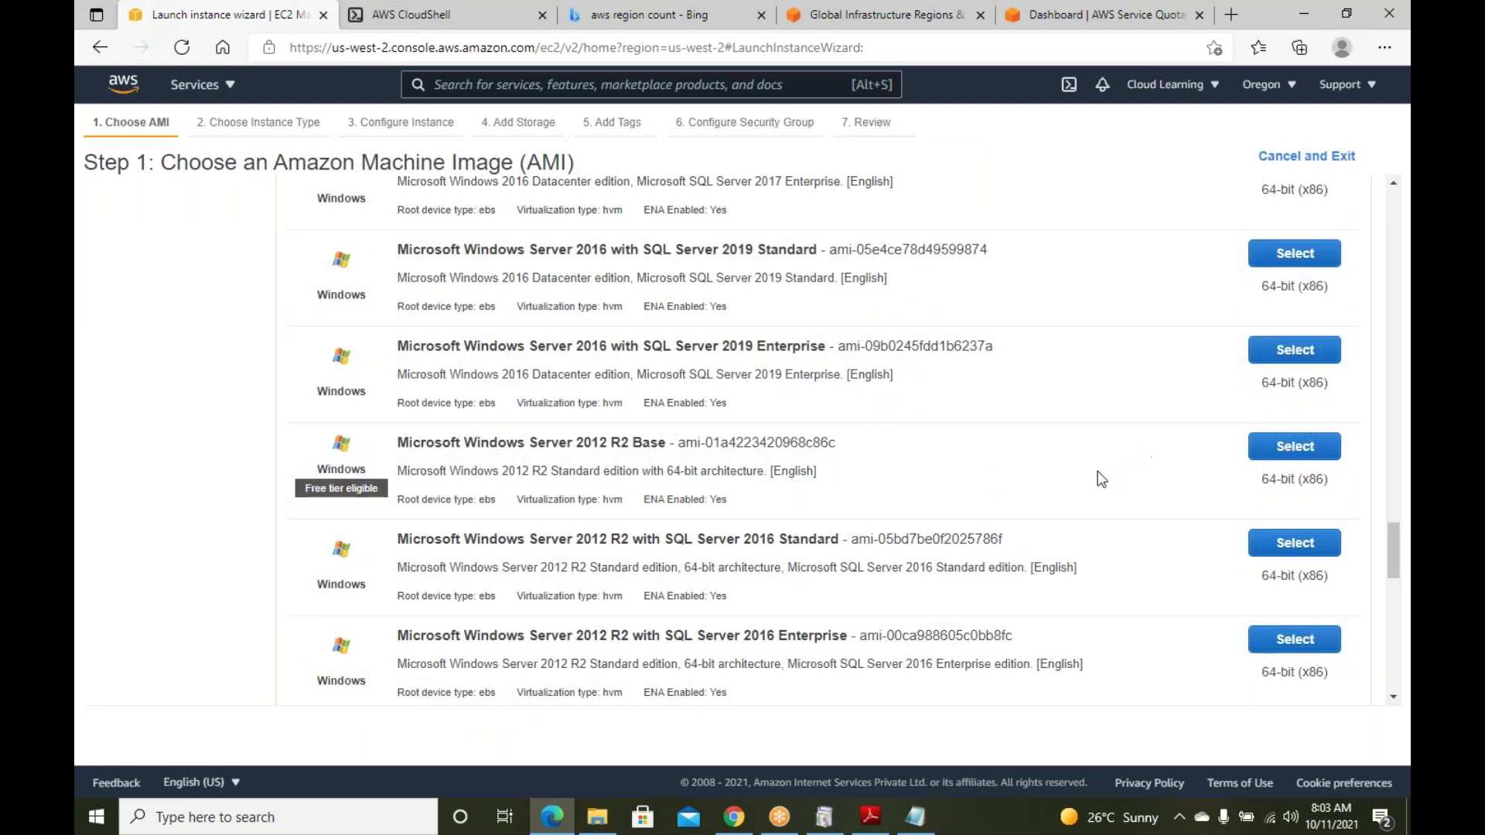
pyautogui.scroll(-10, 1098, 479)
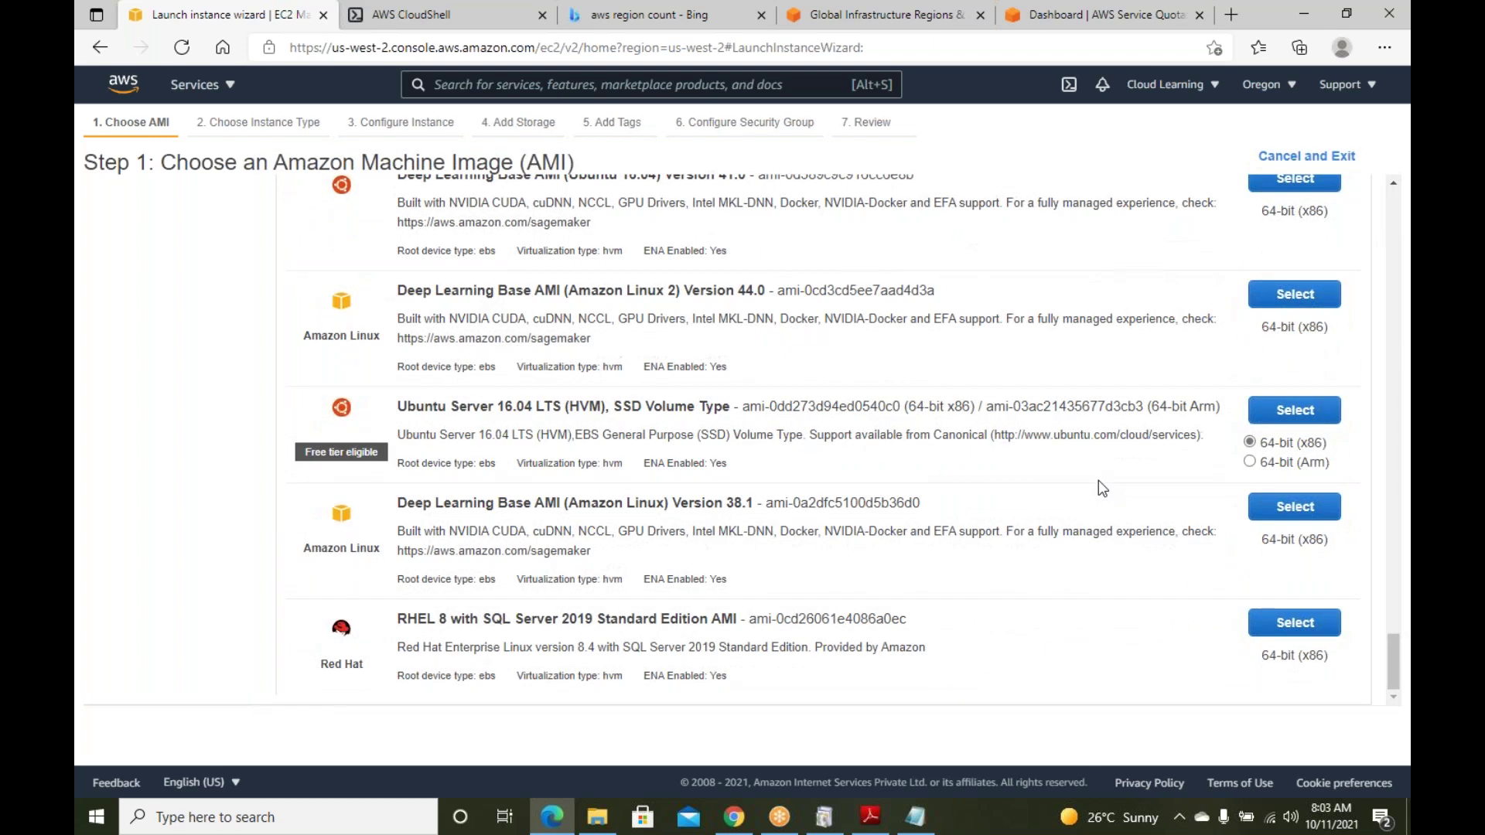
pyautogui.scroll(6, 1101, 487)
pyautogui.scroll(5, 1098, 480)
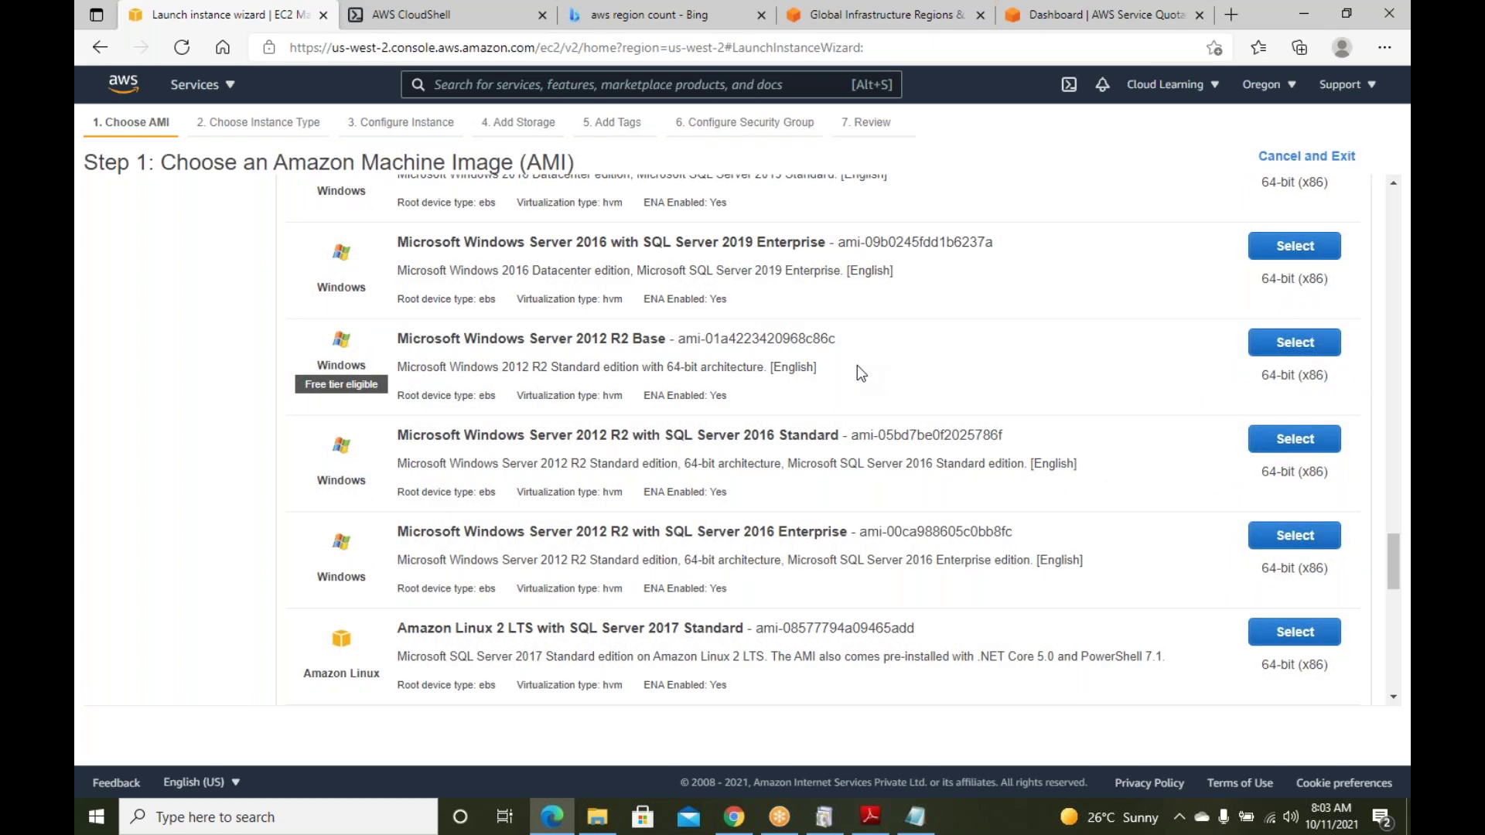
pyautogui.scroll(-3, 856, 370)
pyautogui.scroll(-2, 857, 377)
pyautogui.scroll(2, 857, 377)
pyautogui.scroll(-6, 857, 377)
pyautogui.scroll(-3, 857, 379)
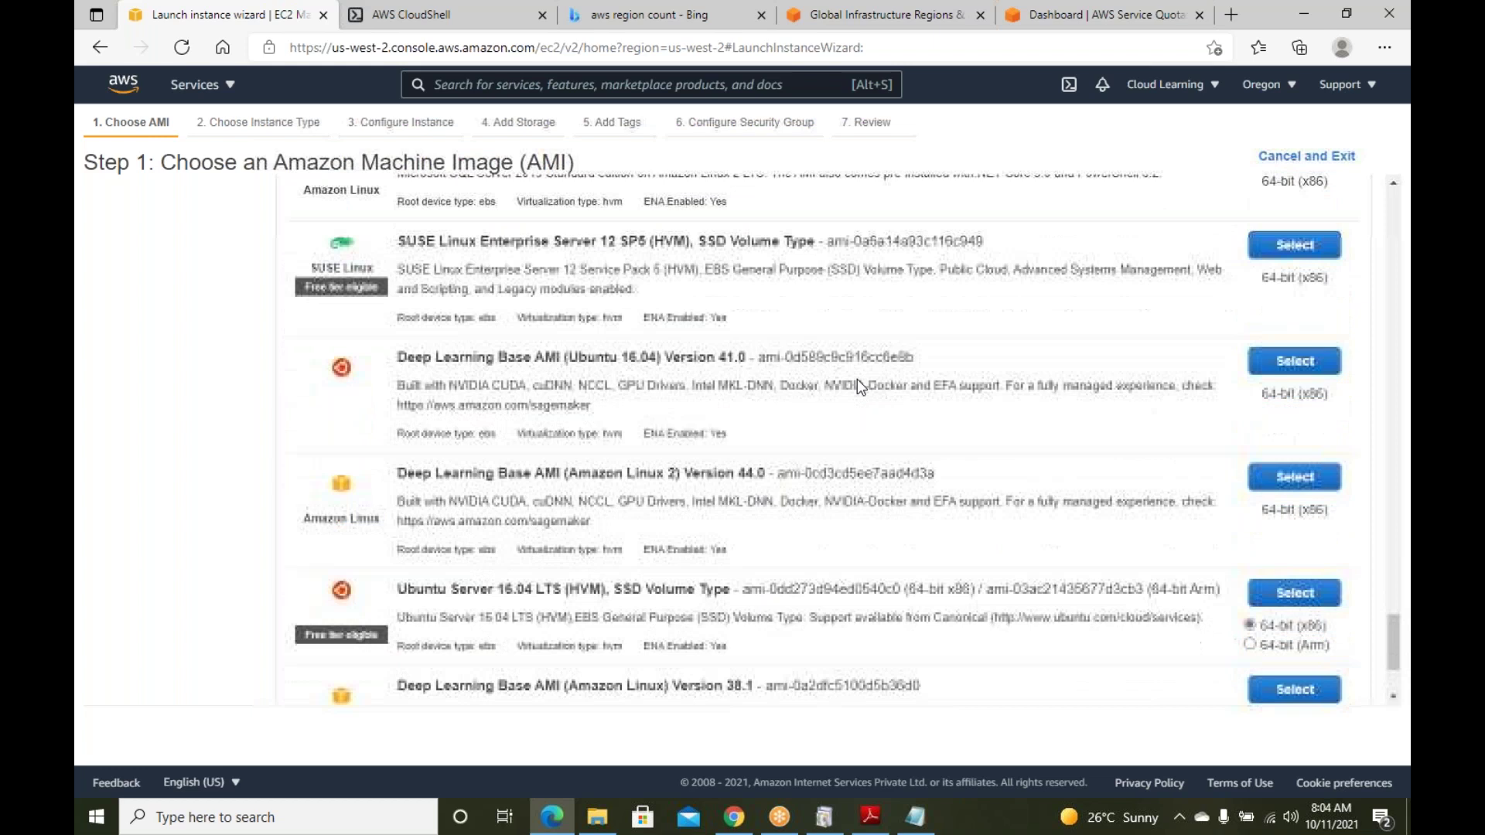
pyautogui.scroll(10, 862, 388)
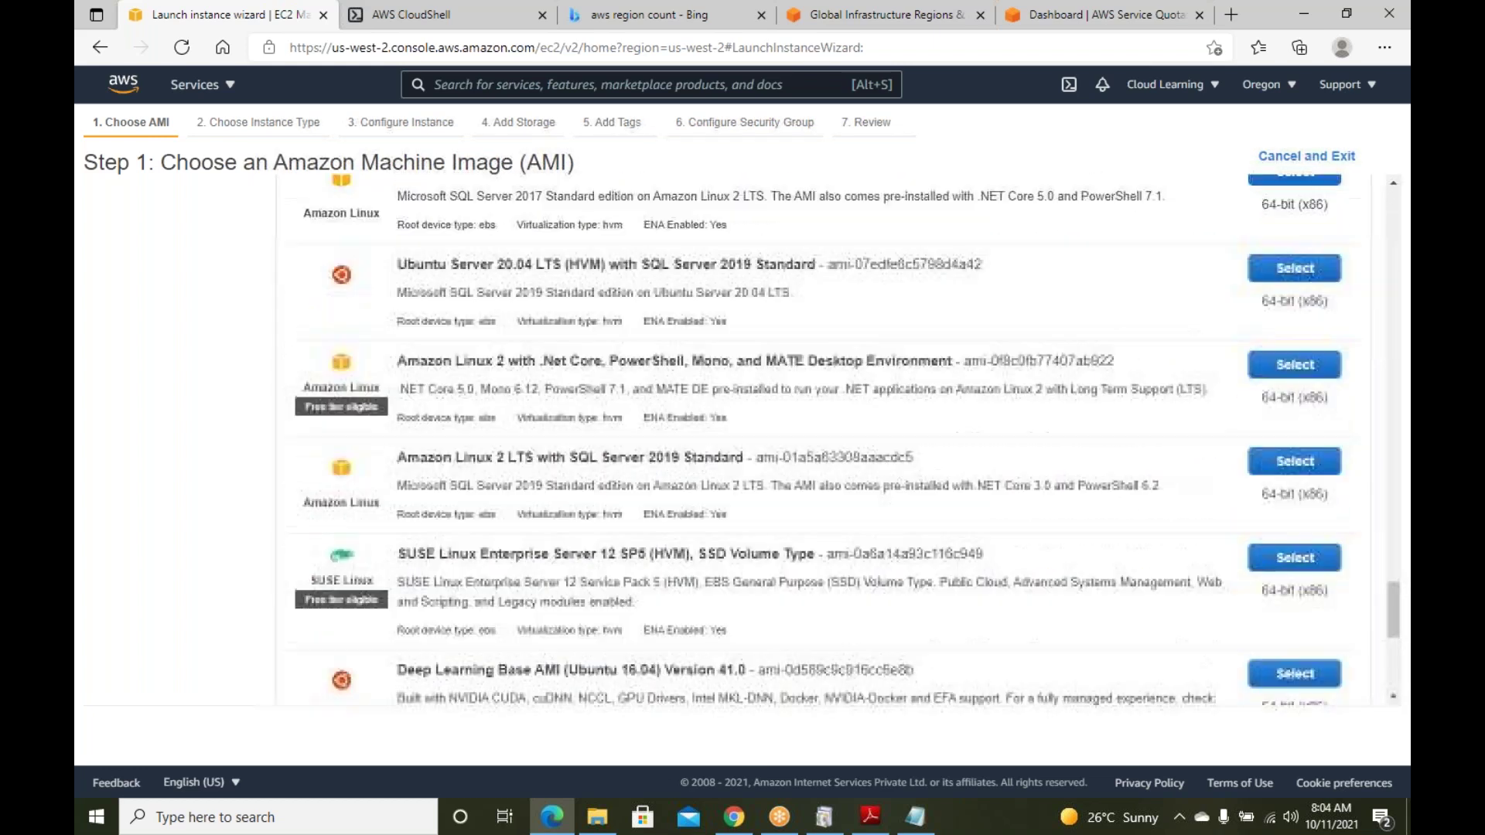
pyautogui.scroll(8, 857, 440)
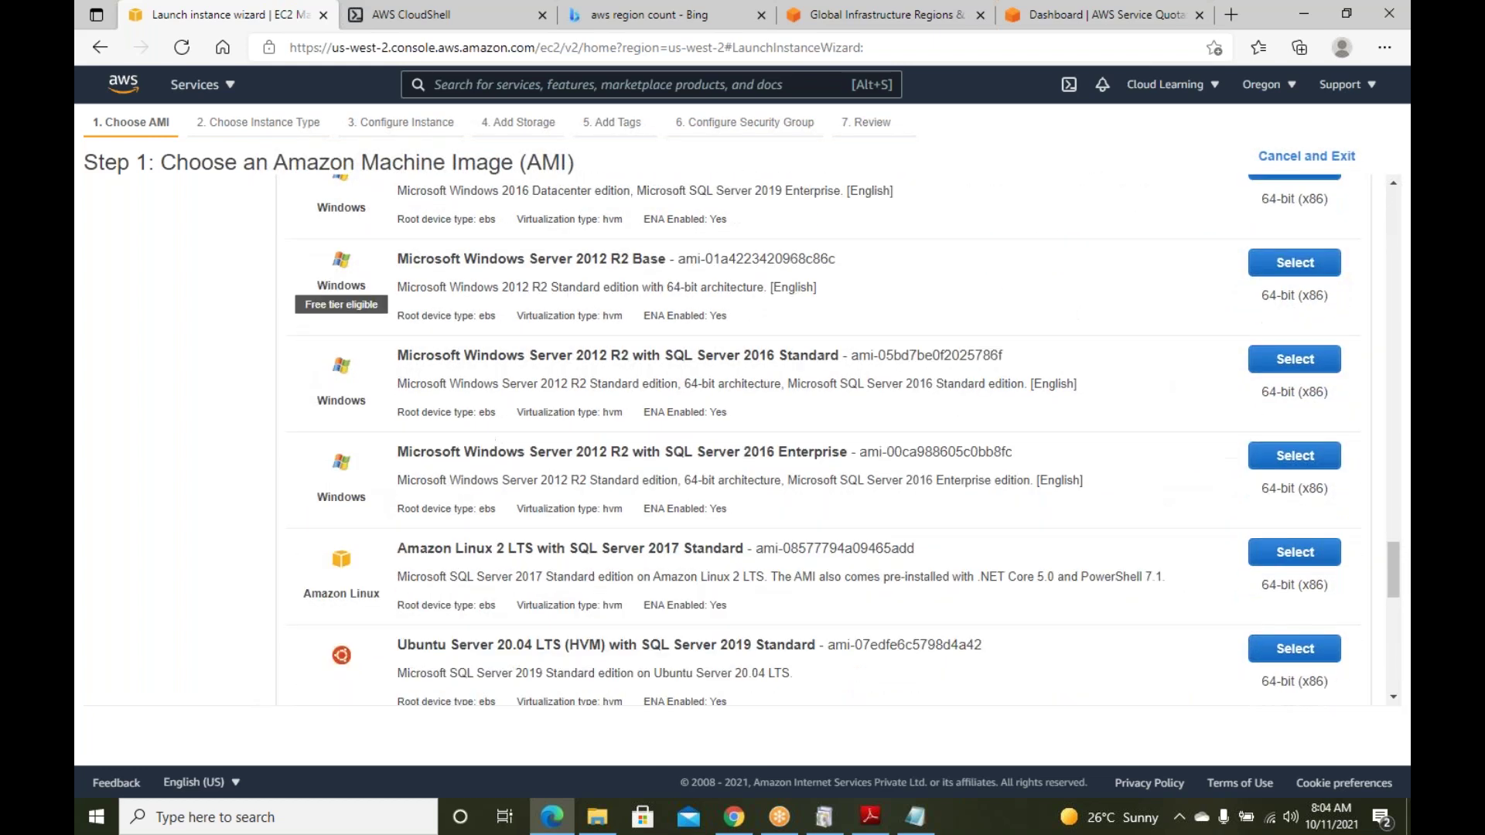
pyautogui.scroll(5, 508, 555)
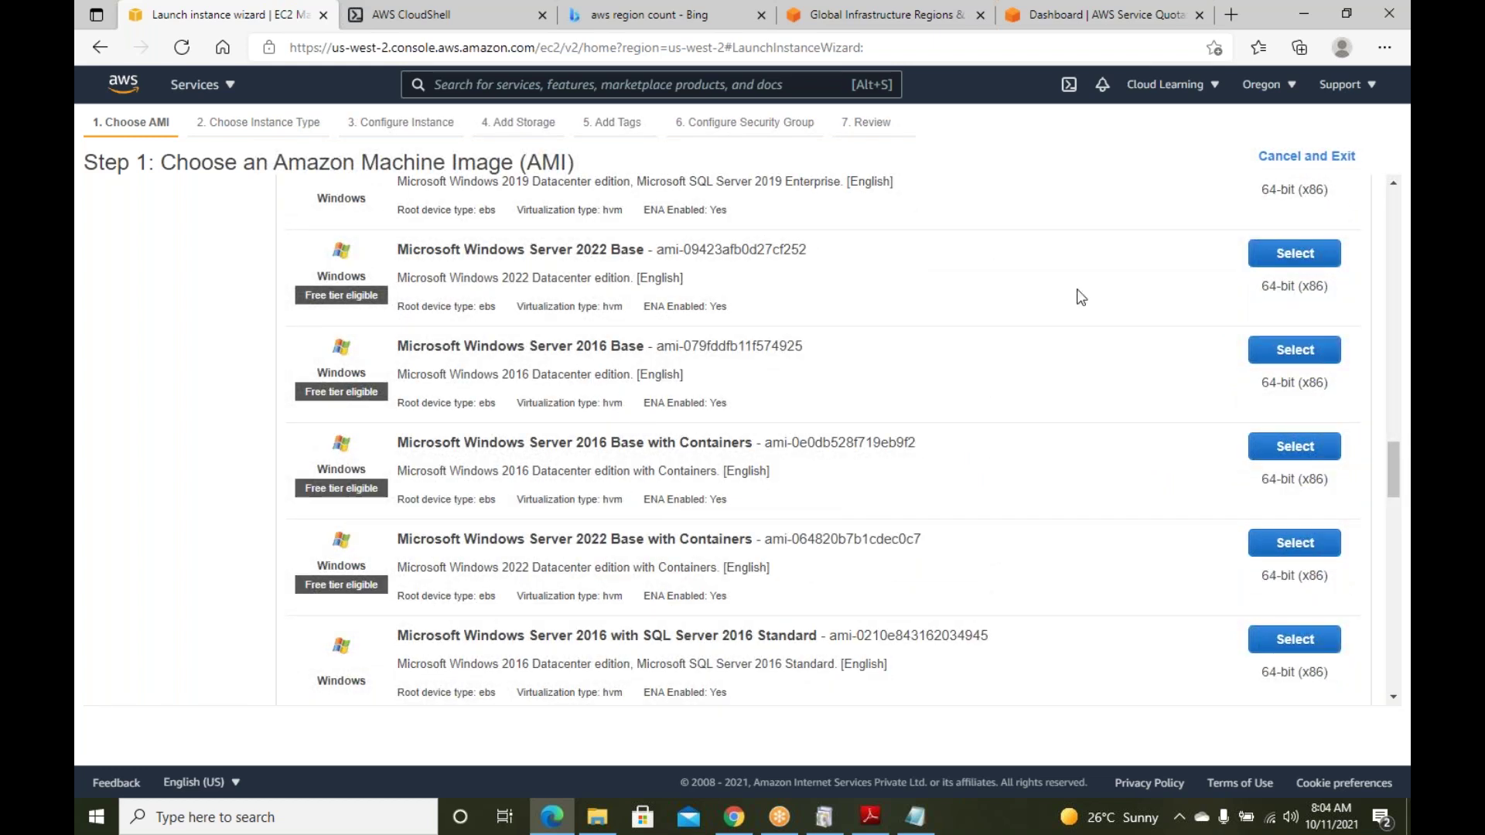
pyautogui.click(1311, 255)
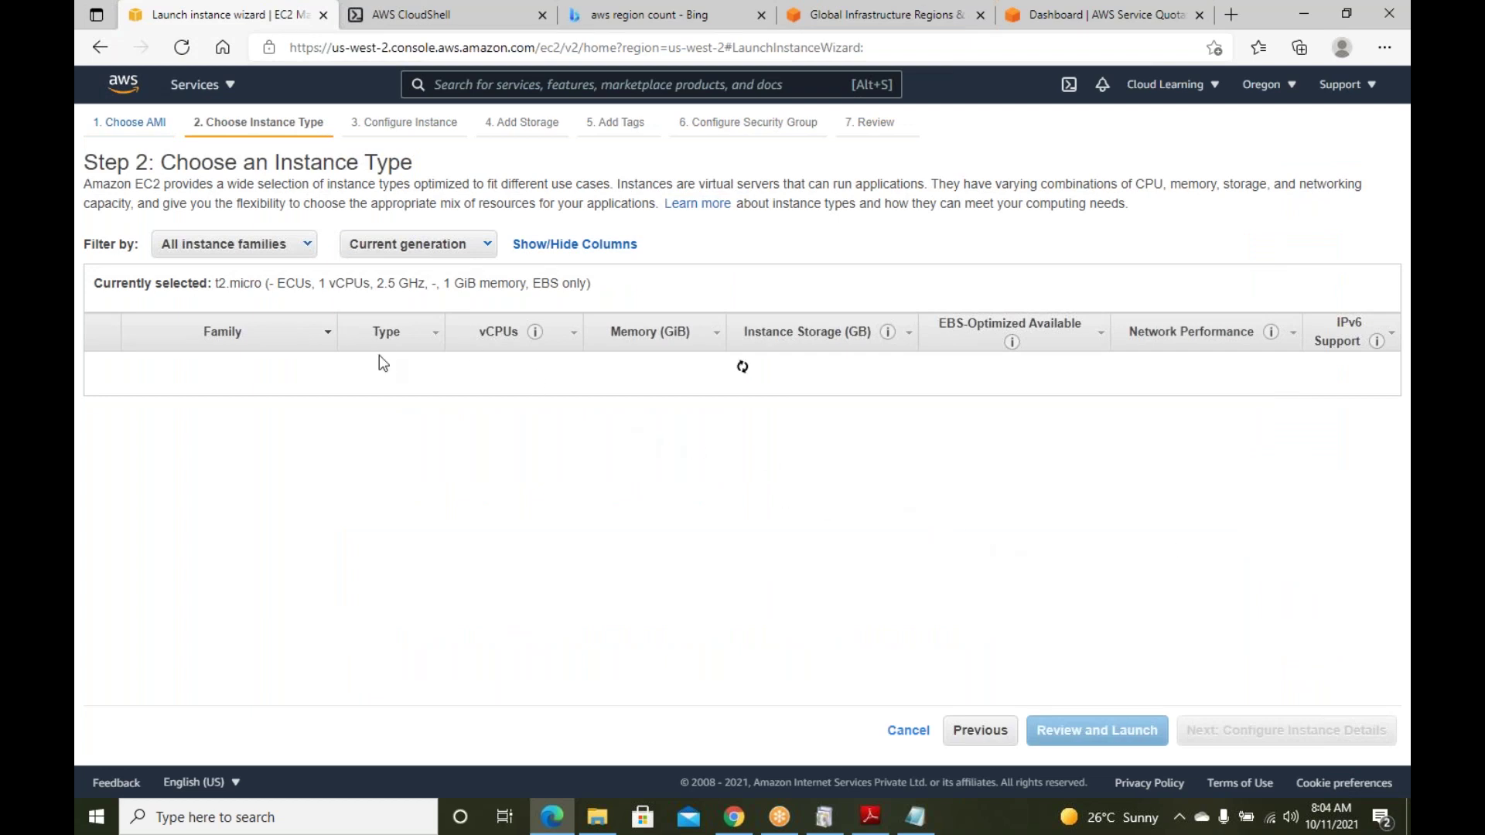
pyautogui.moveTo(391, 426)
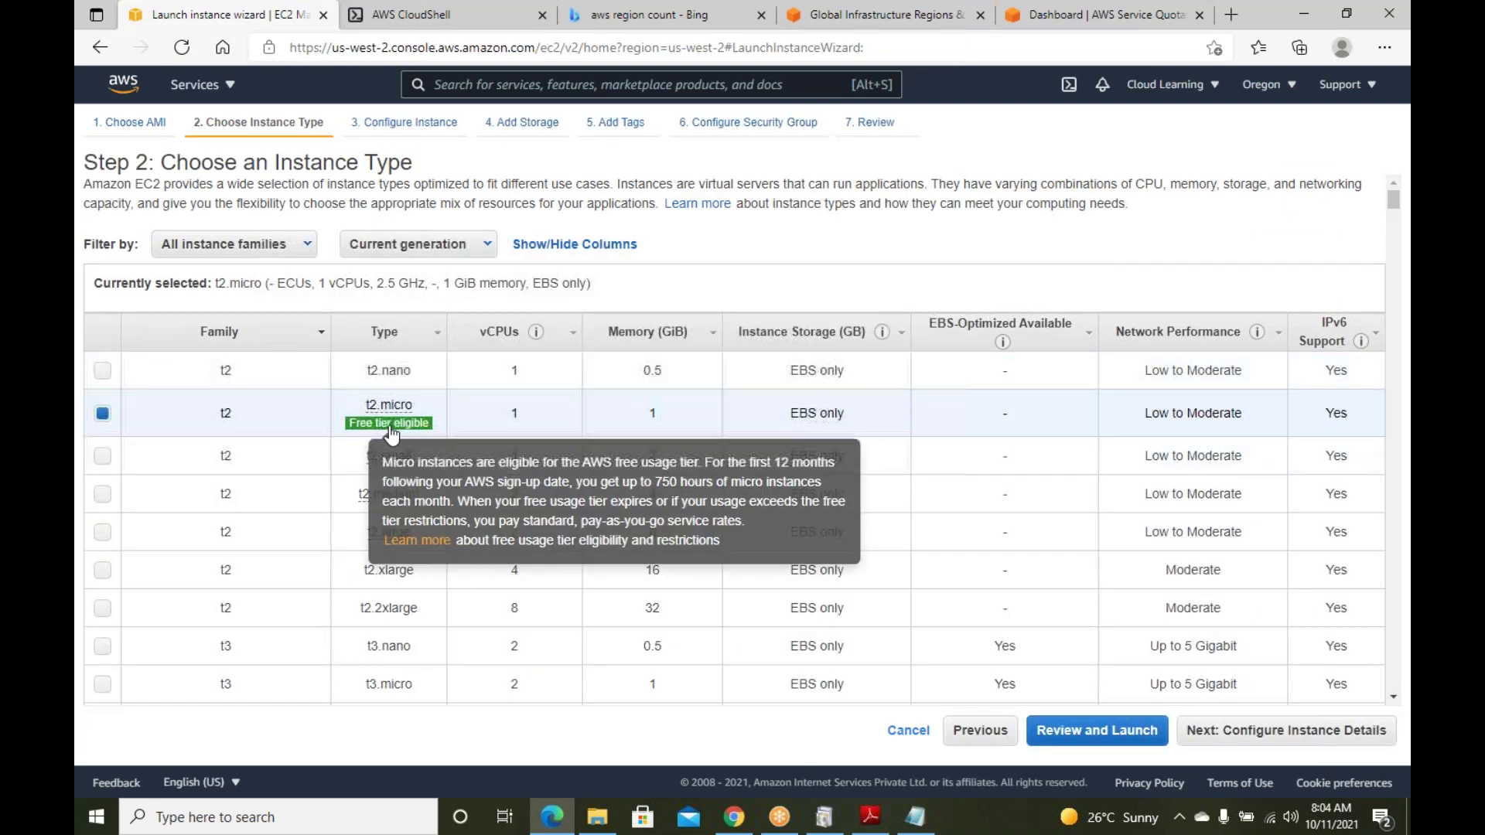
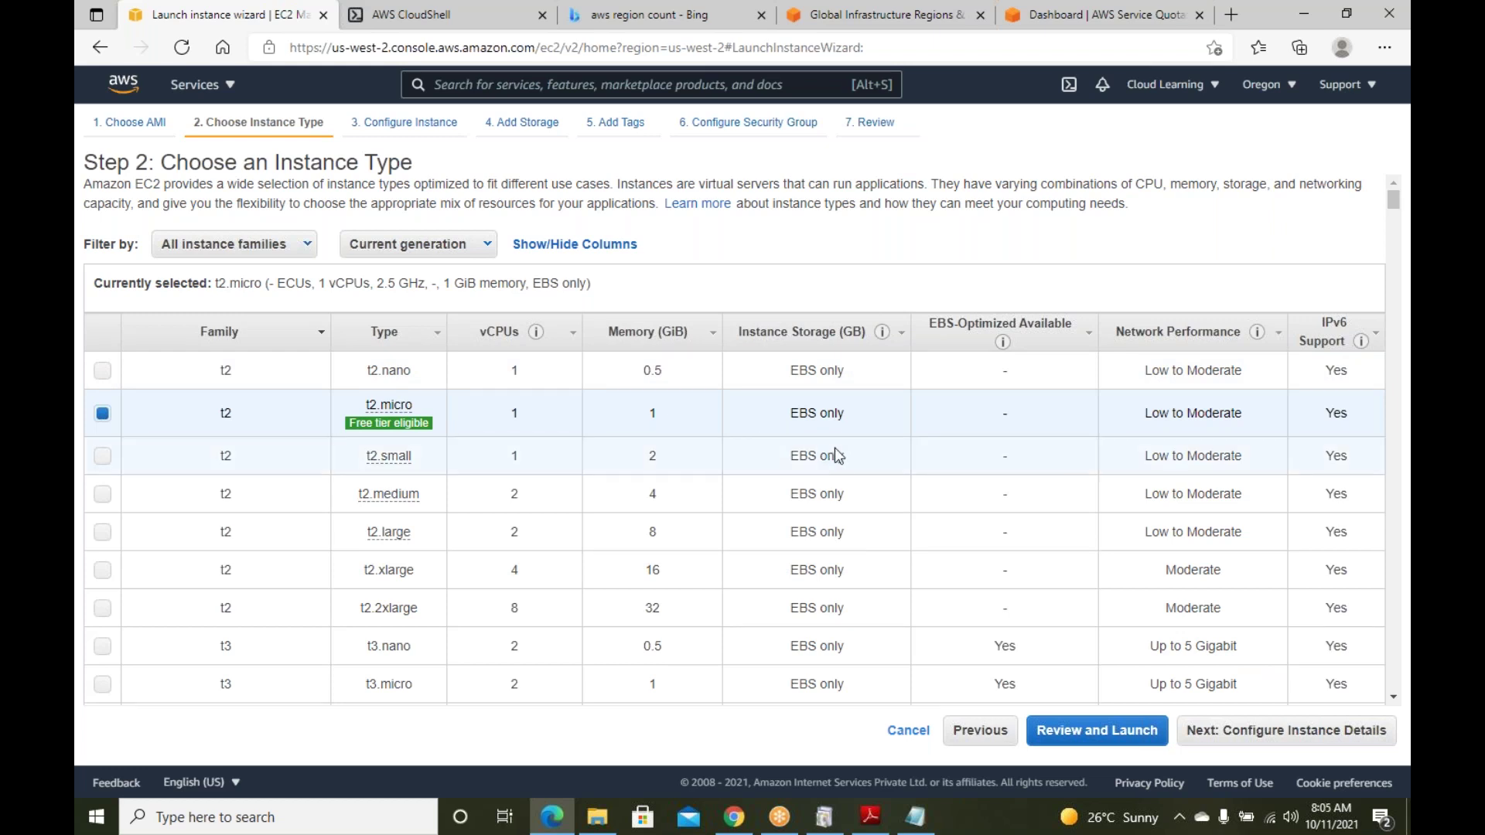
# Add the 'General Purpose' instance-family line to the AWS notes
pyautogui.scroll(-3, 746, 447)
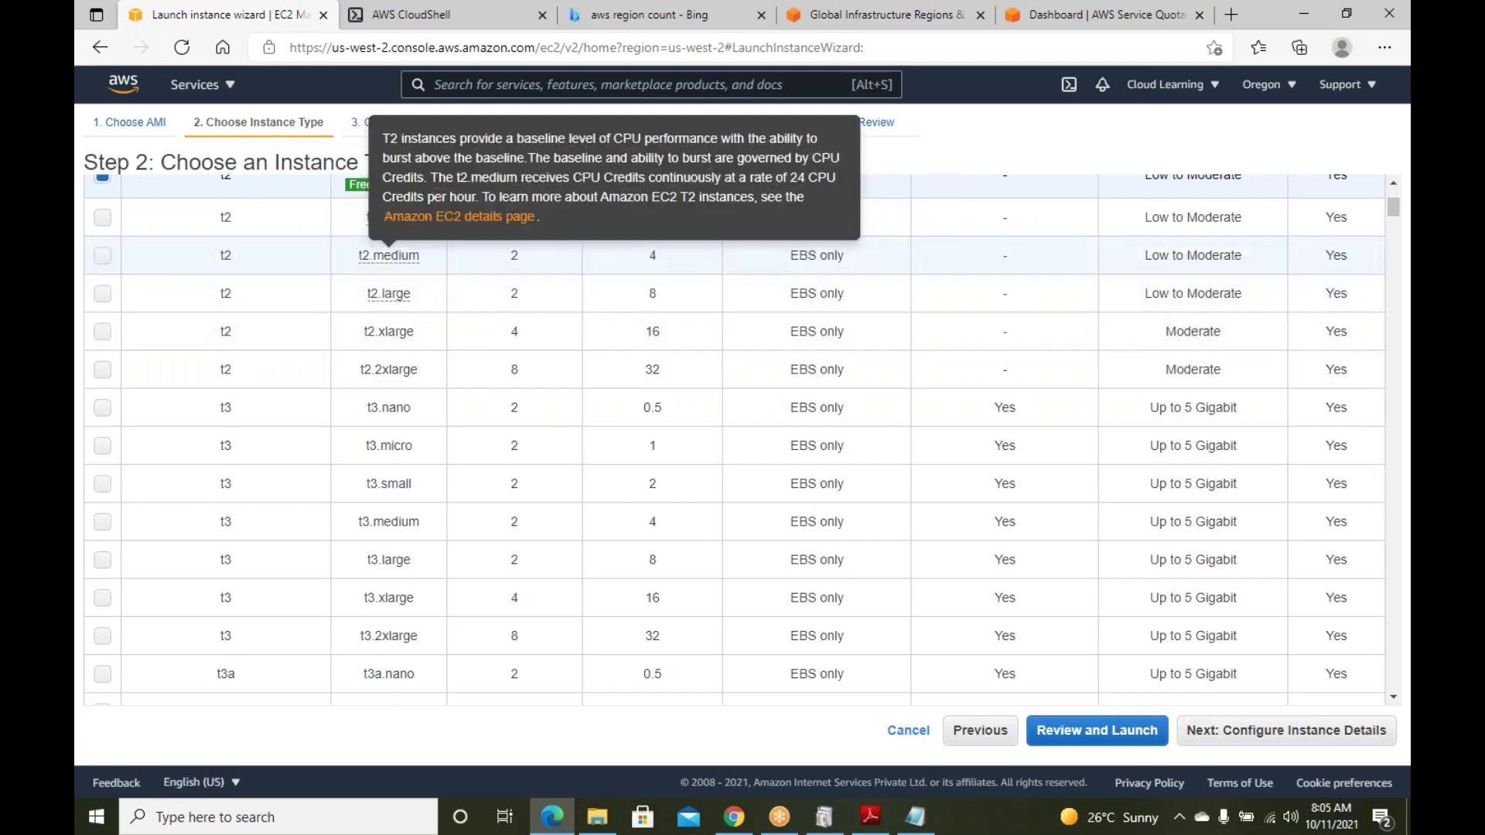
pyautogui.scroll(3, 506, 405)
pyautogui.scroll(-2, 507, 413)
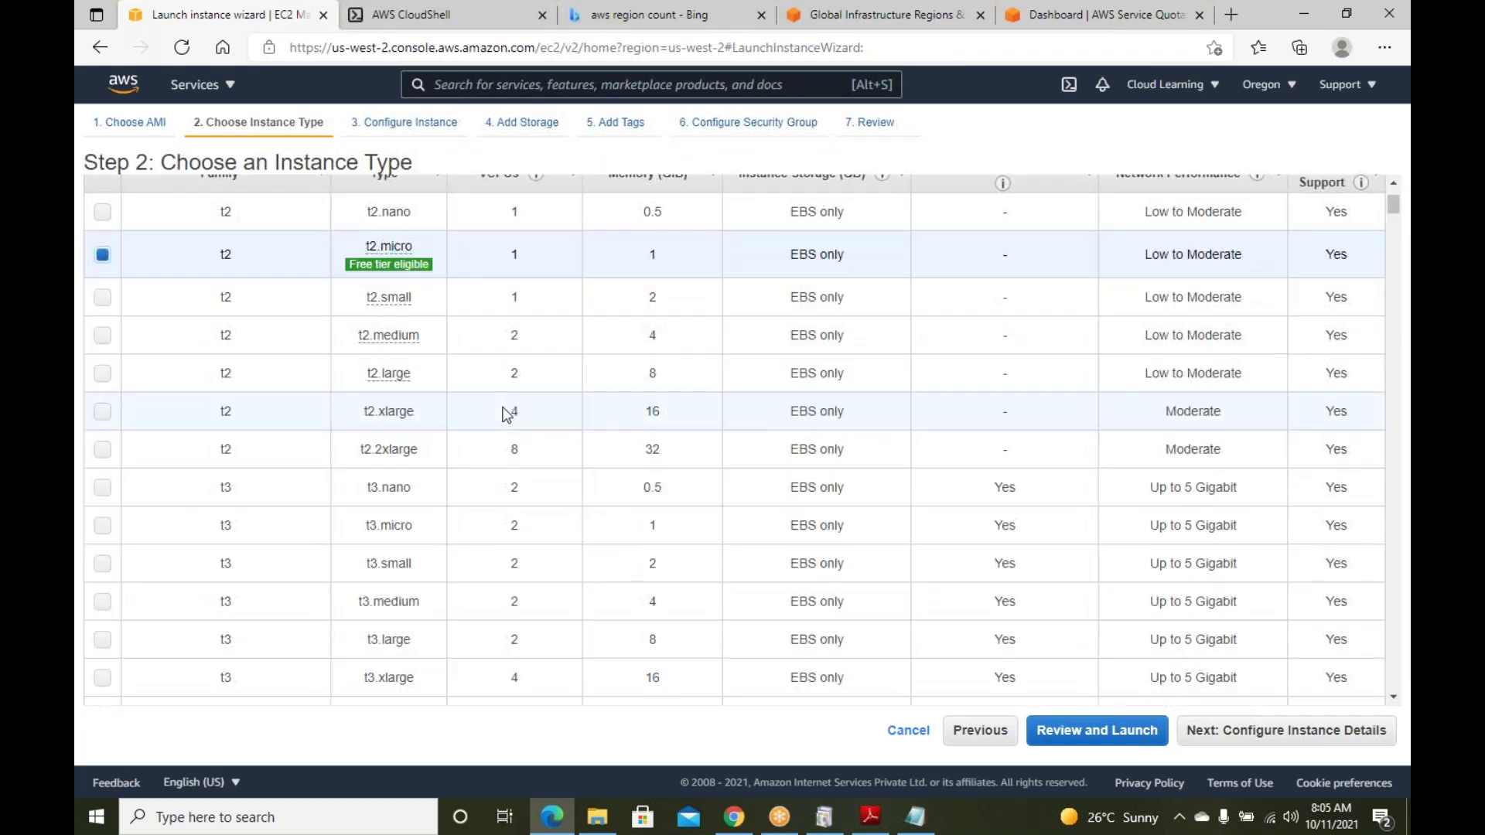
pyautogui.moveTo(391, 344)
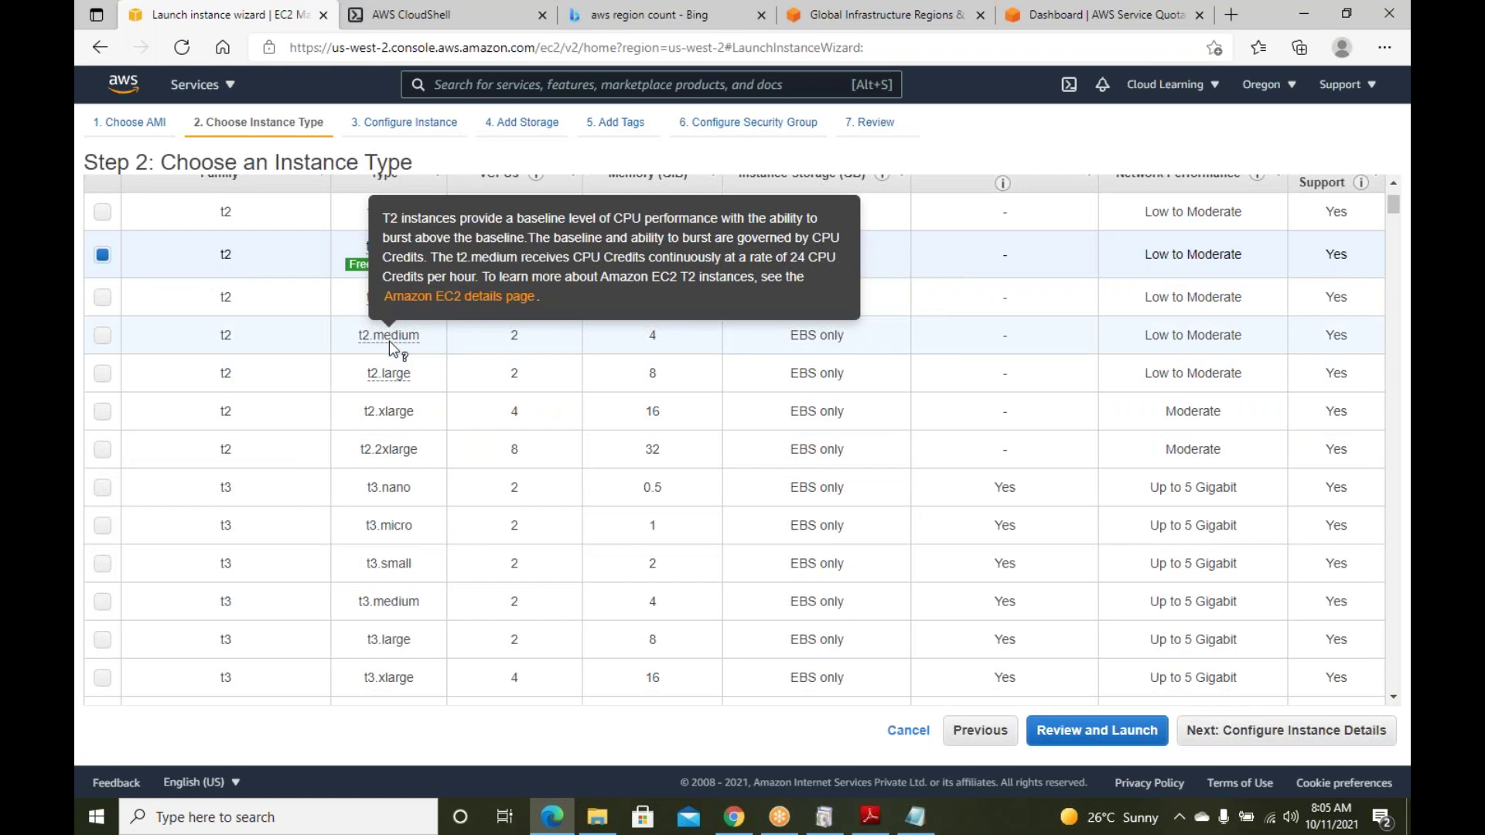
pyautogui.click(914, 816)
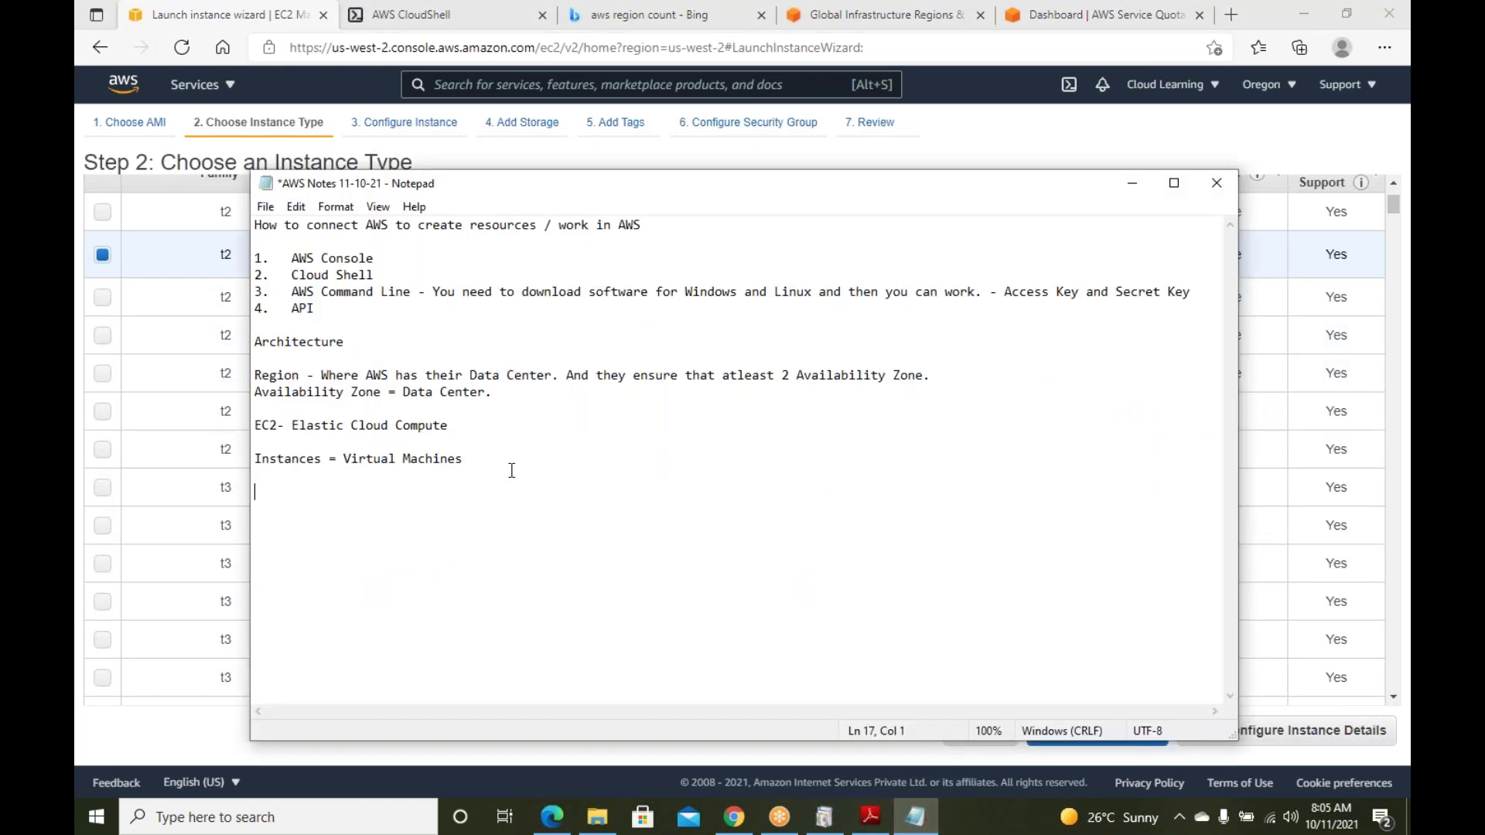
pyautogui.write('t, m - General Pu')
pyautogui.press('BackSpace')
pyautogui.press('BackSpace')
pyautogui.write('Purpose')
pyautogui.press('Return')
pyautogui.press('Return')
# Add 'Compute Based (where CPU focus is more)' and 'Memory Based (where focus is more on Memory)' notes
pyautogui.write('C - Comput')
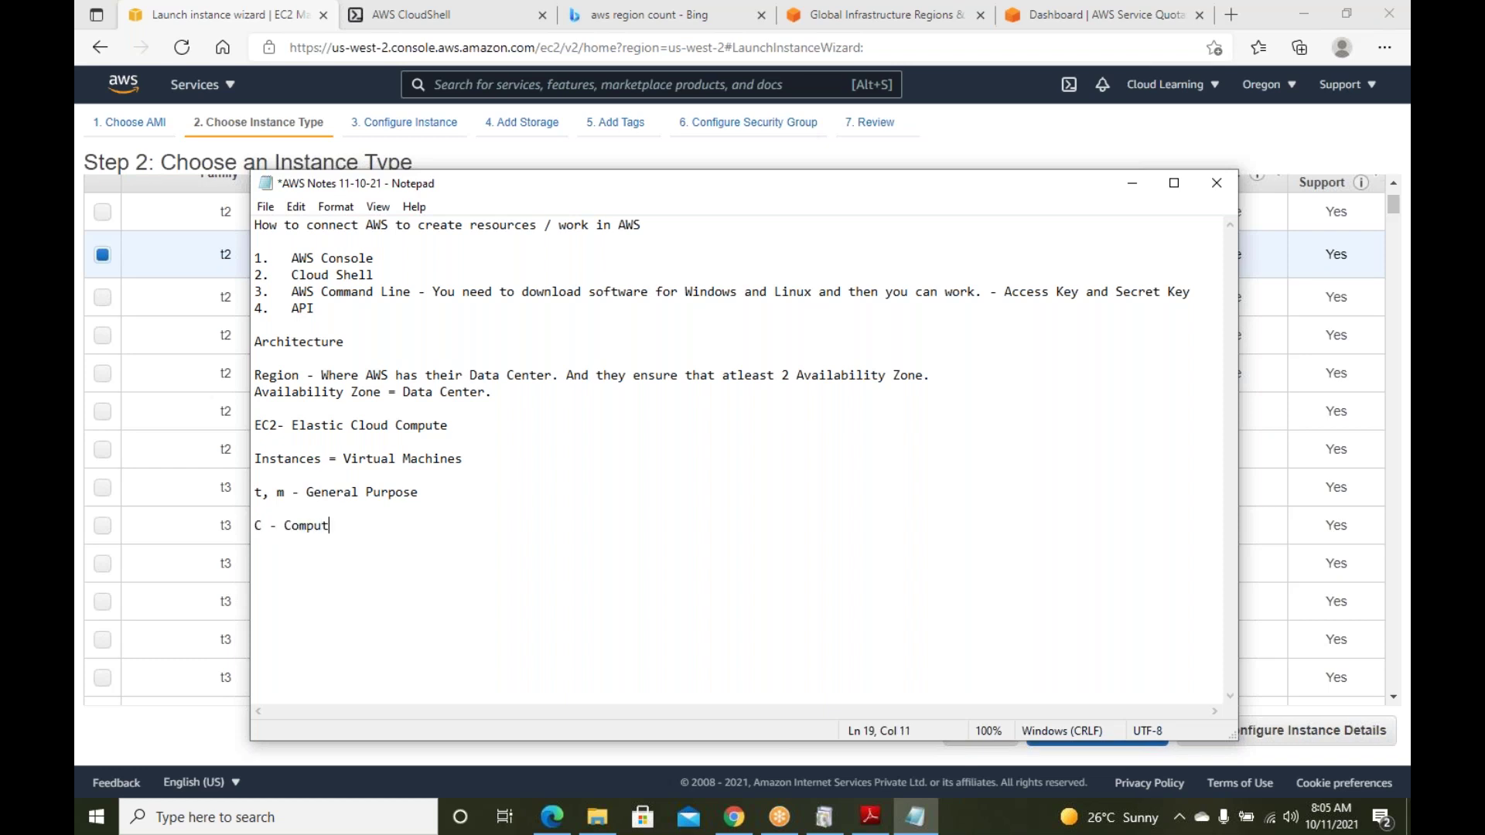
pyautogui.write('e Based (where cPU')
pyautogui.press('BackSpace')
pyautogui.press('BackSpace')
pyautogui.press('BackSpace')
pyautogui.press('BackSpace')
pyautogui.write('CP')
pyautogui.press('BackSpace')
pyautogui.write('PU Focus')
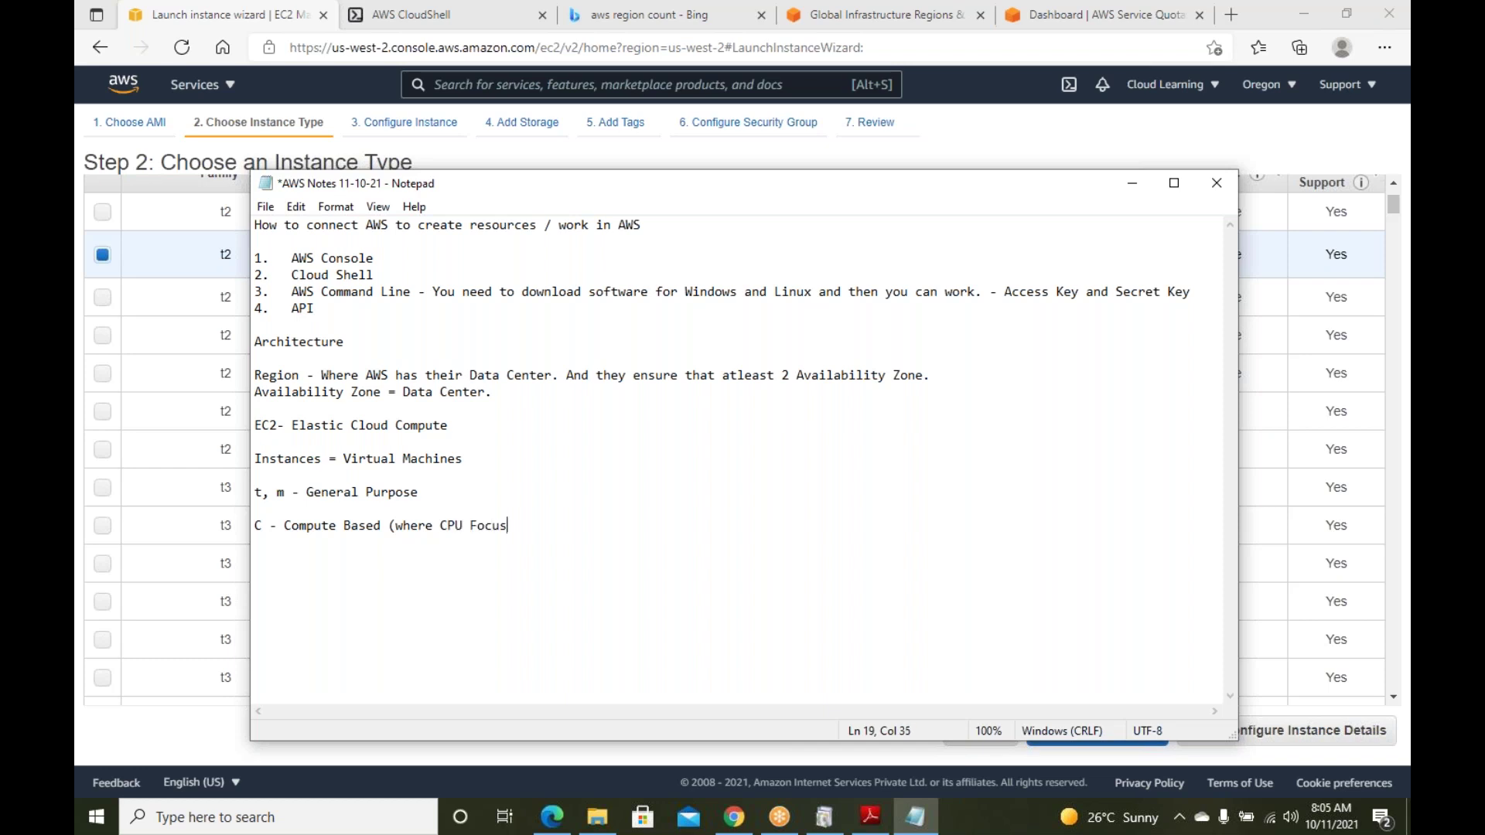
pyautogui.write(' is more) ')
pyautogui.write('R')
pyautogui.write(' - Memory Base')
pyautogui.write('d ')
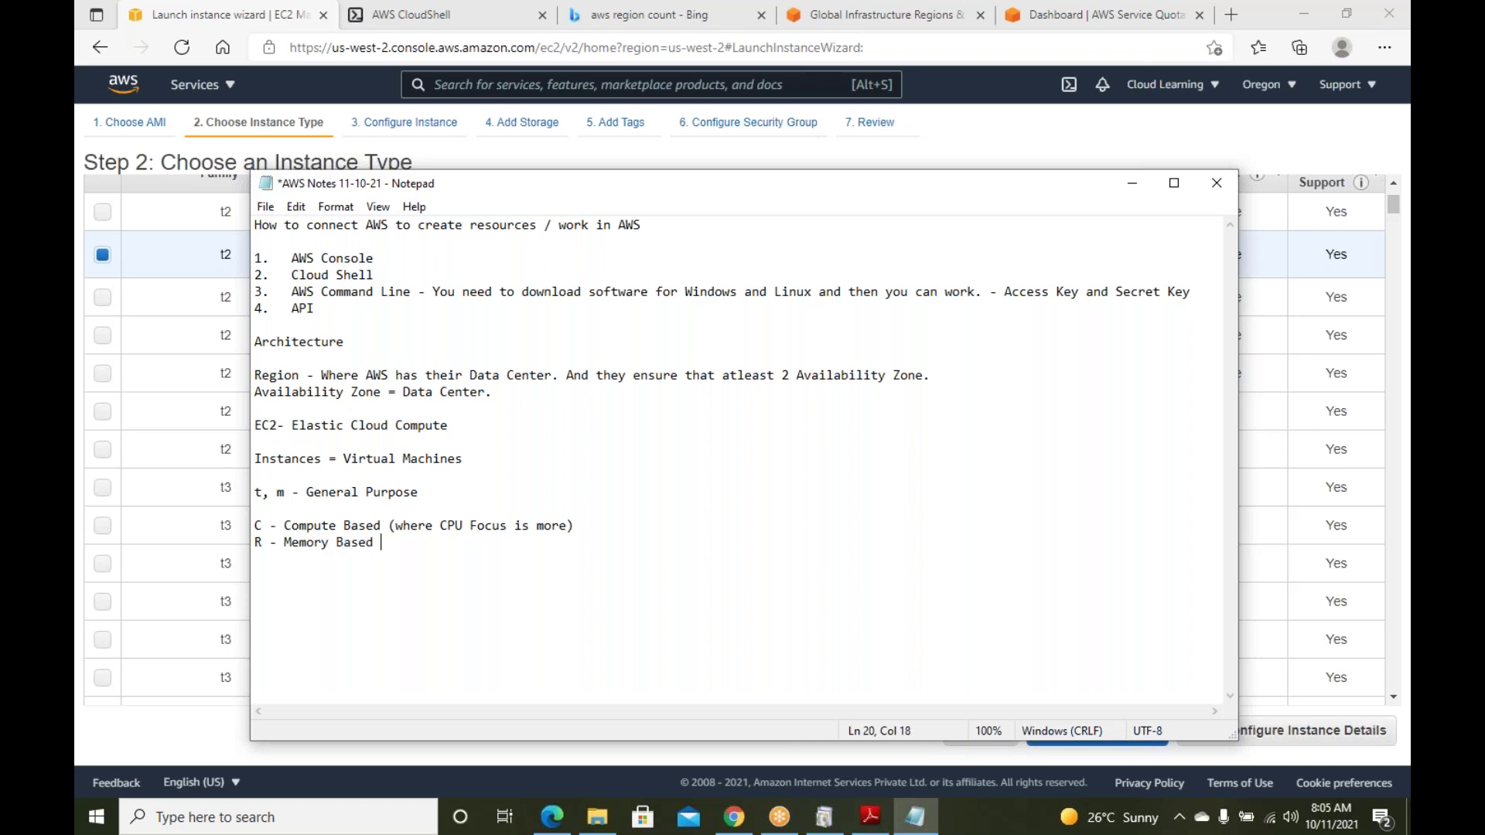
pyautogui.write('(Where foux')
pyautogui.press('BackSpace')
pyautogui.press('BackSpace')
pyautogui.press('BackSpace')
pyautogui.write('ocus is o')
pyautogui.press('BackSpace')
pyautogui.write('more on ')
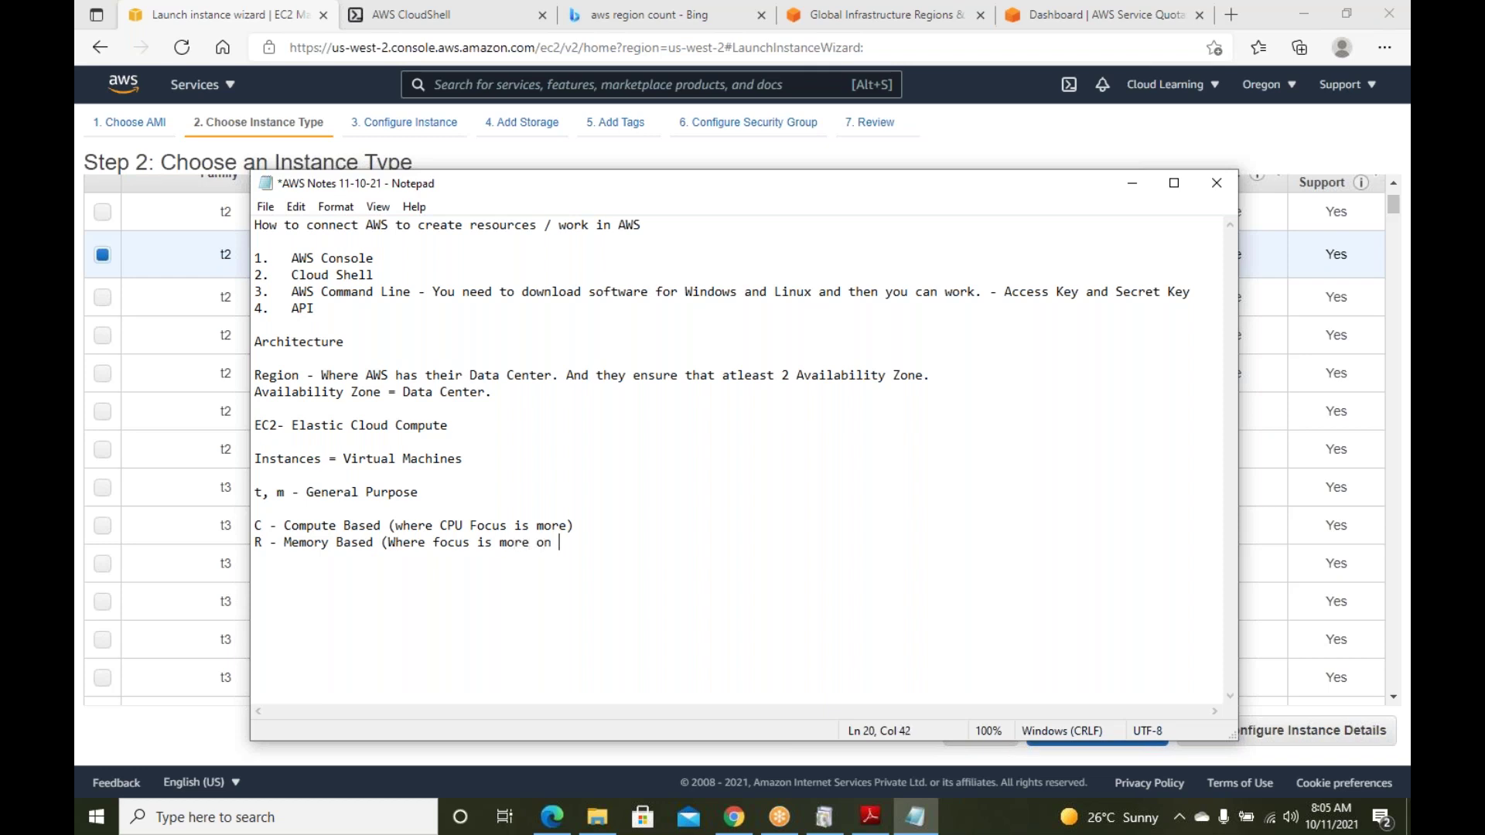
pyautogui.write('Memory')
pyautogui.write(')')
pyautogui.press('Return')
# Add the 'Storage Based' and 'Graphically based' family lines
pyautogui.write('Storage Based')
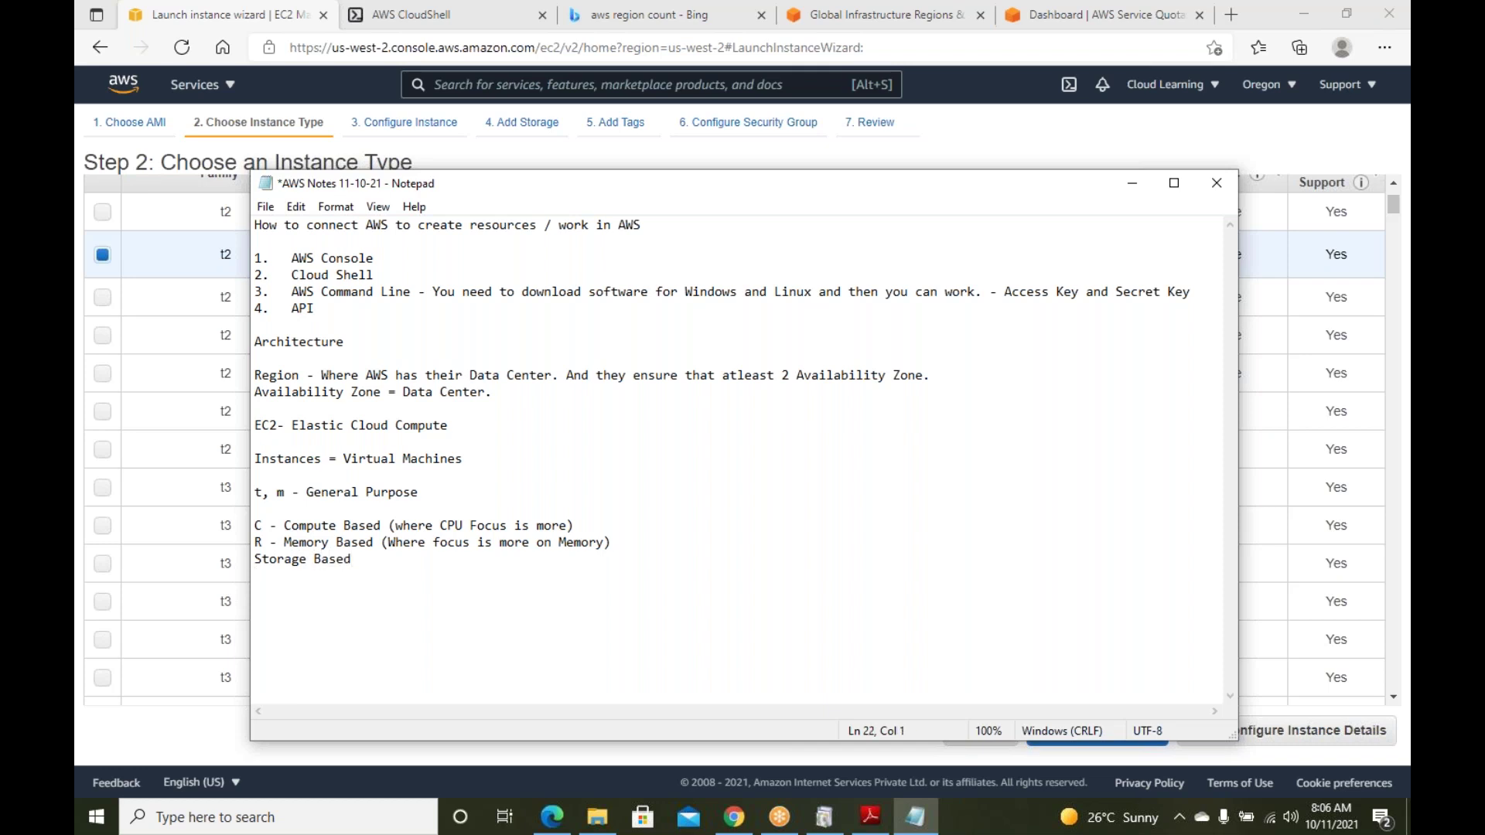
pyautogui.write('Grap')
pyautogui.press('BackSpace')
pyautogui.write('h')
pyautogui.press('BackSpace')
pyautogui.write('phy')
pyautogui.press('BackSpace')
pyautogui.write('ically based')
# Remove the blank line after General Purpose, review the family list, and minimize Notepad
pyautogui.click(292, 509)
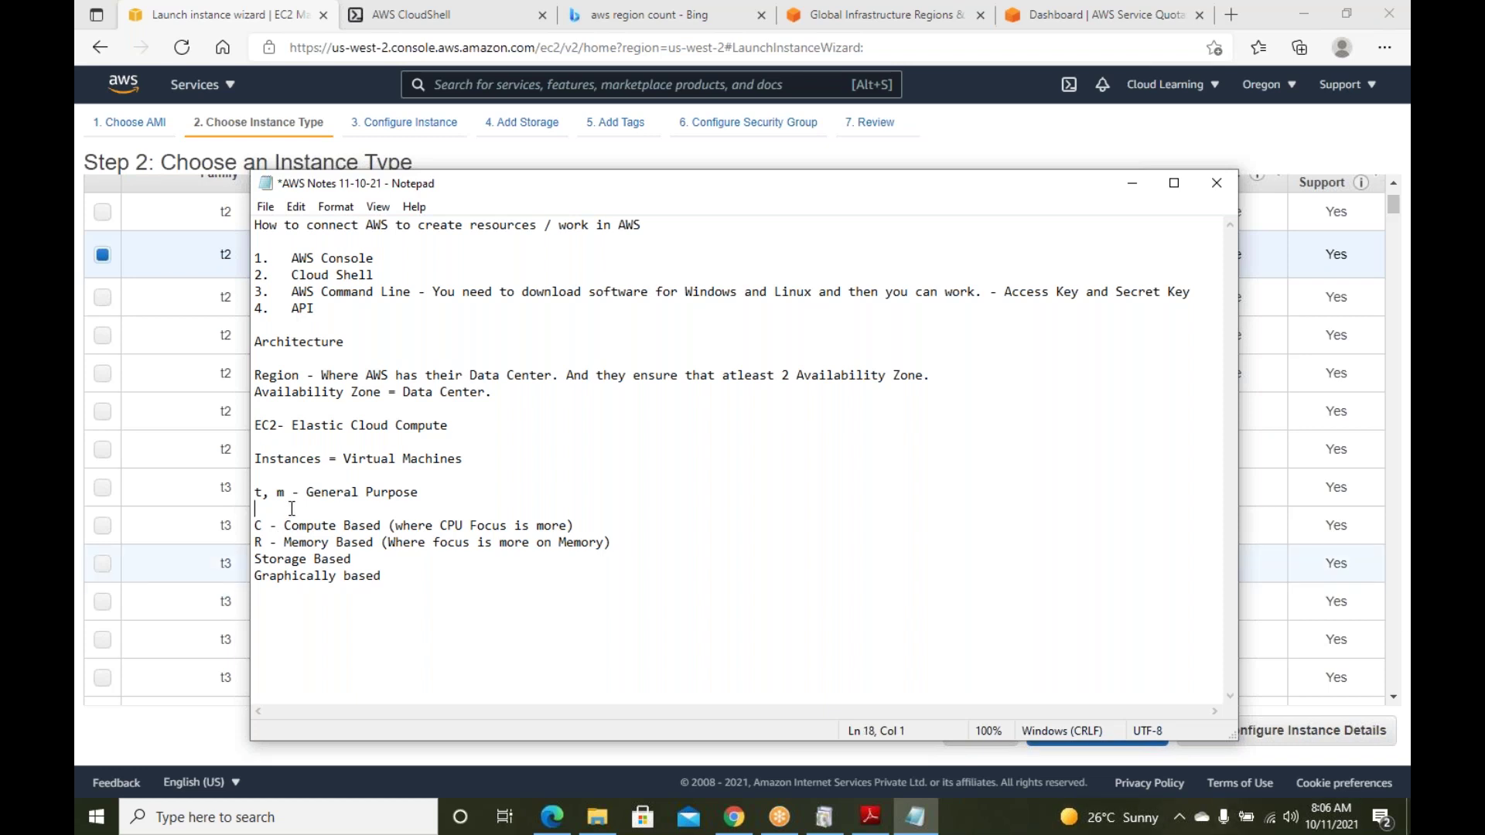
pyautogui.press('Delete')
pyautogui.moveTo(417, 492); pyautogui.dragTo(269, 542)
pyautogui.click(314, 526)
pyautogui.click(375, 542)
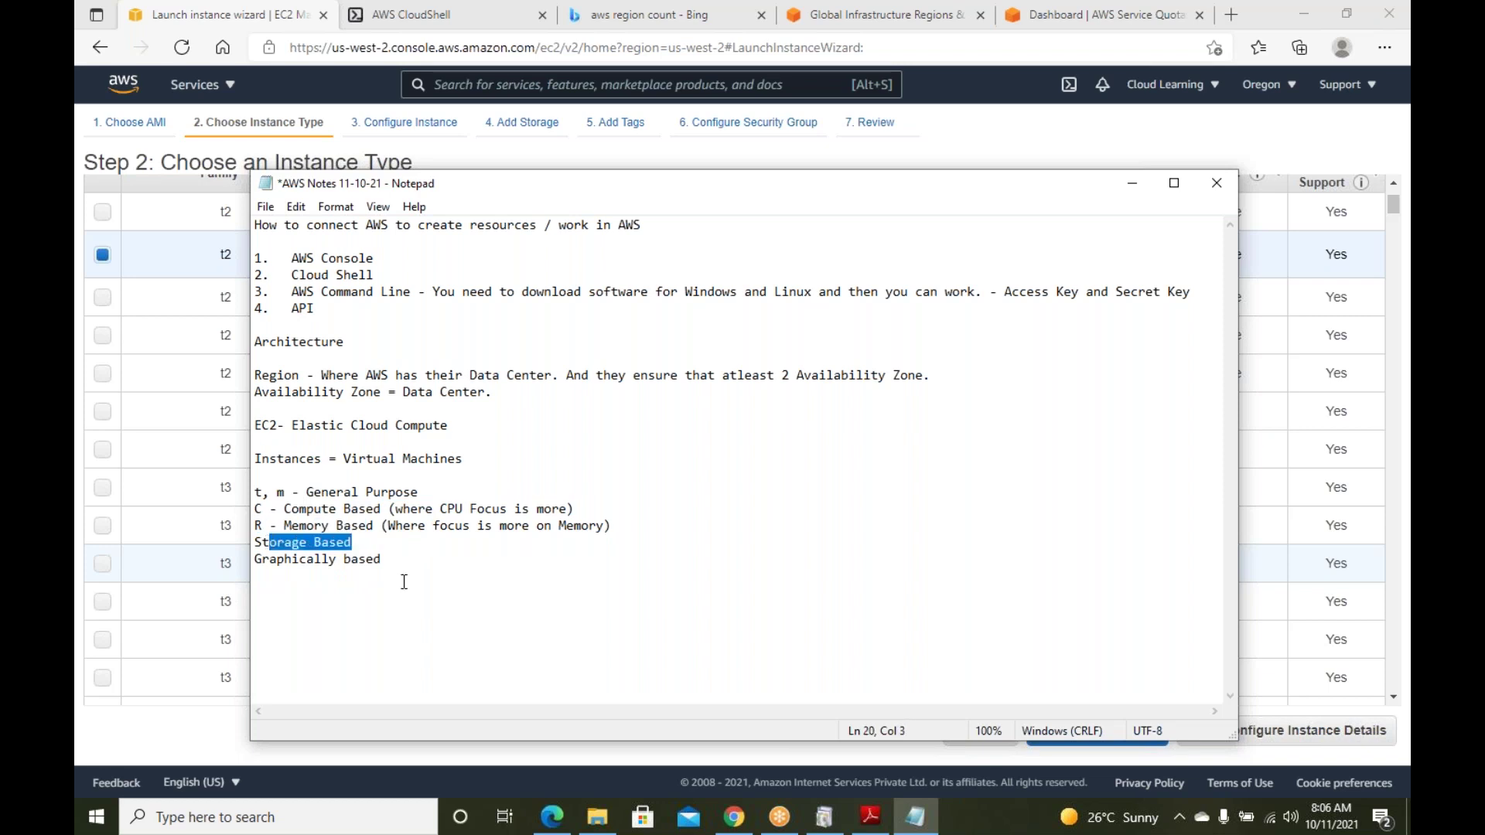
pyautogui.moveTo(389, 559); pyautogui.dragTo(276, 559)
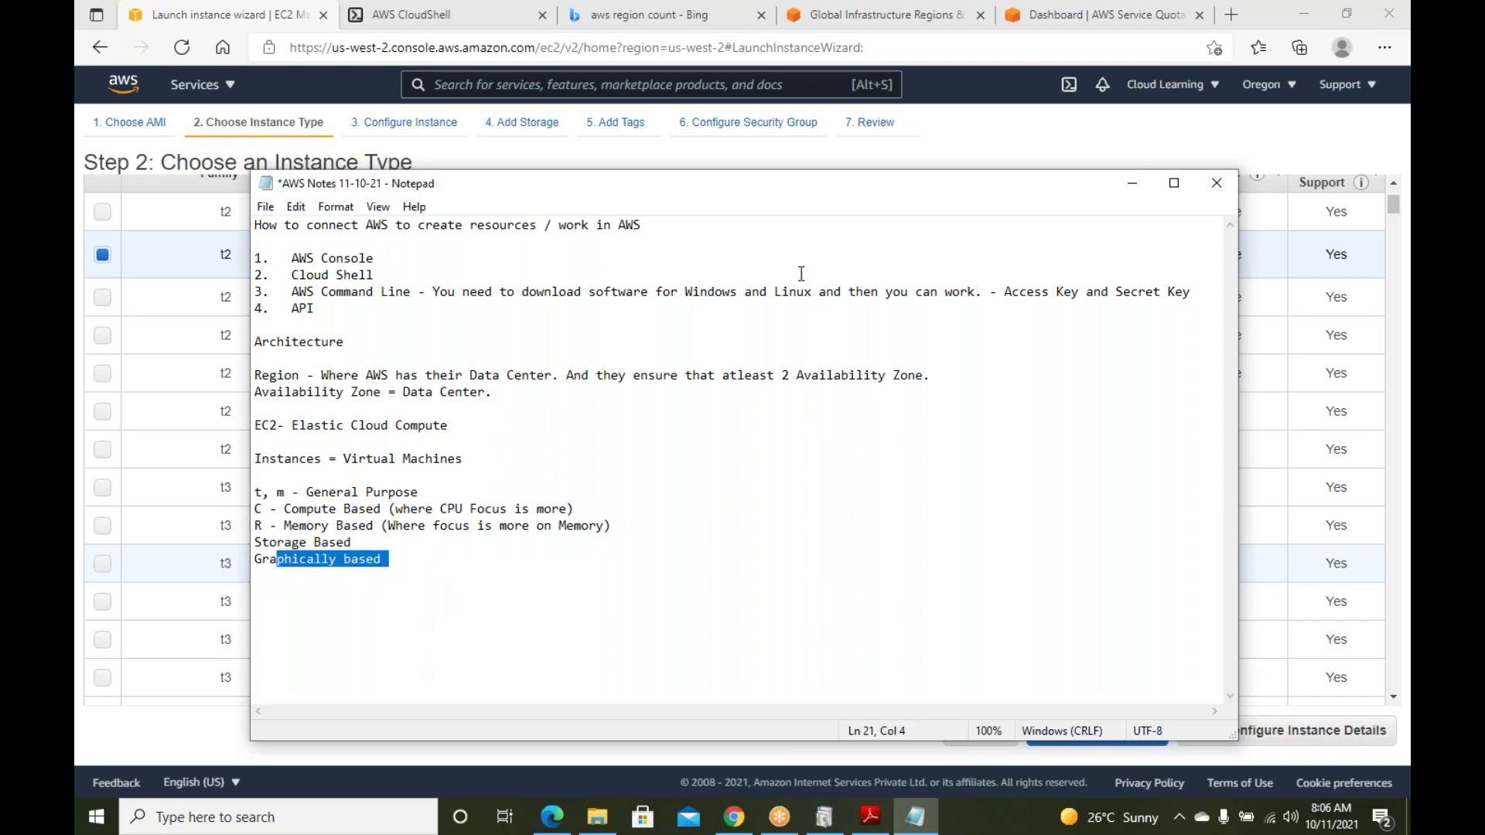
pyautogui.click(1130, 190)
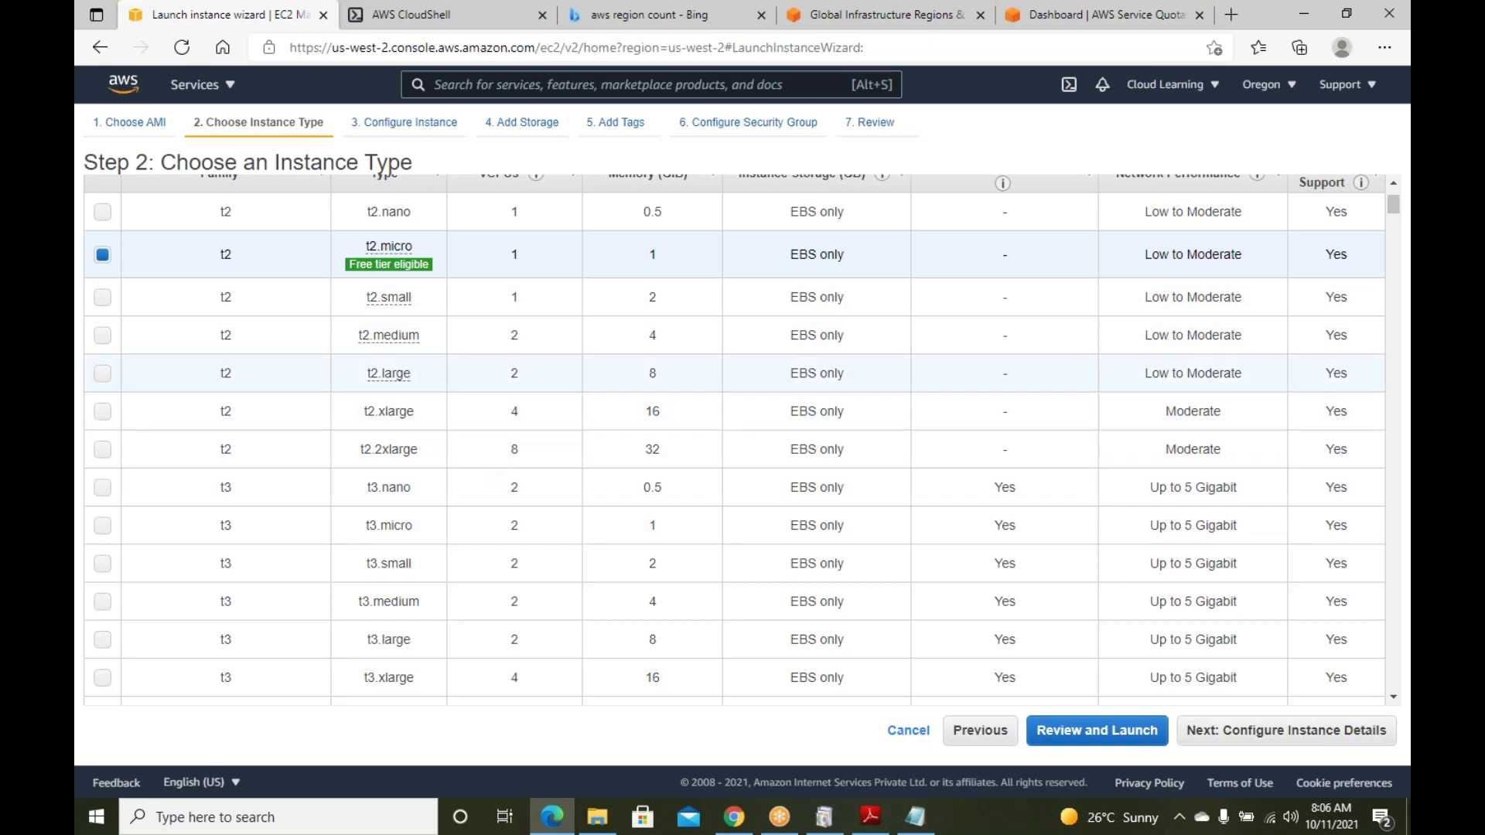
# Select t2.2xlarge, noting its 8 vCPUs and 32 GiB memory
pyautogui.scroll(-2, 556, 436)
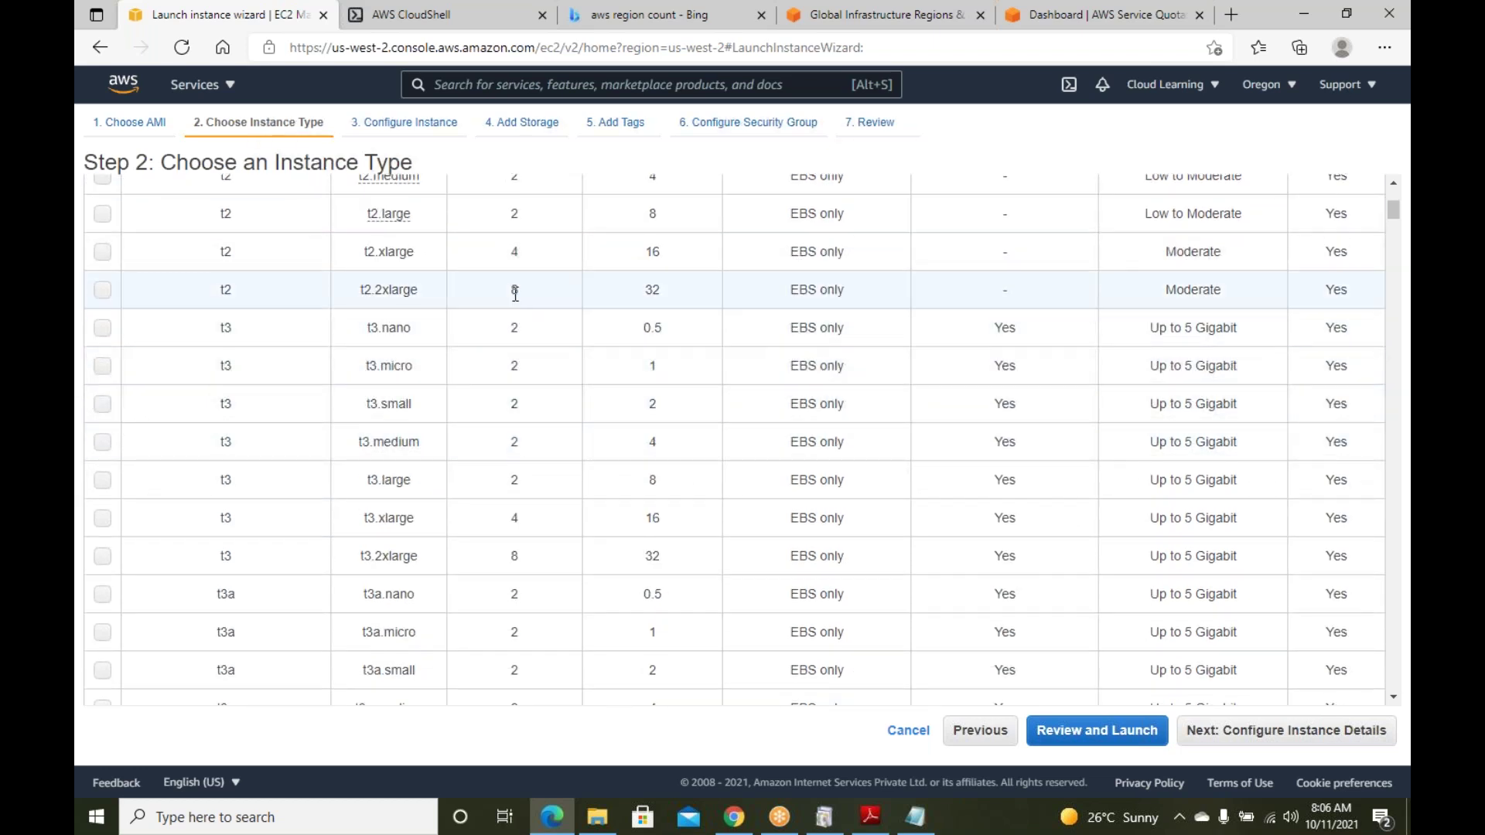
pyautogui.click(382, 301)
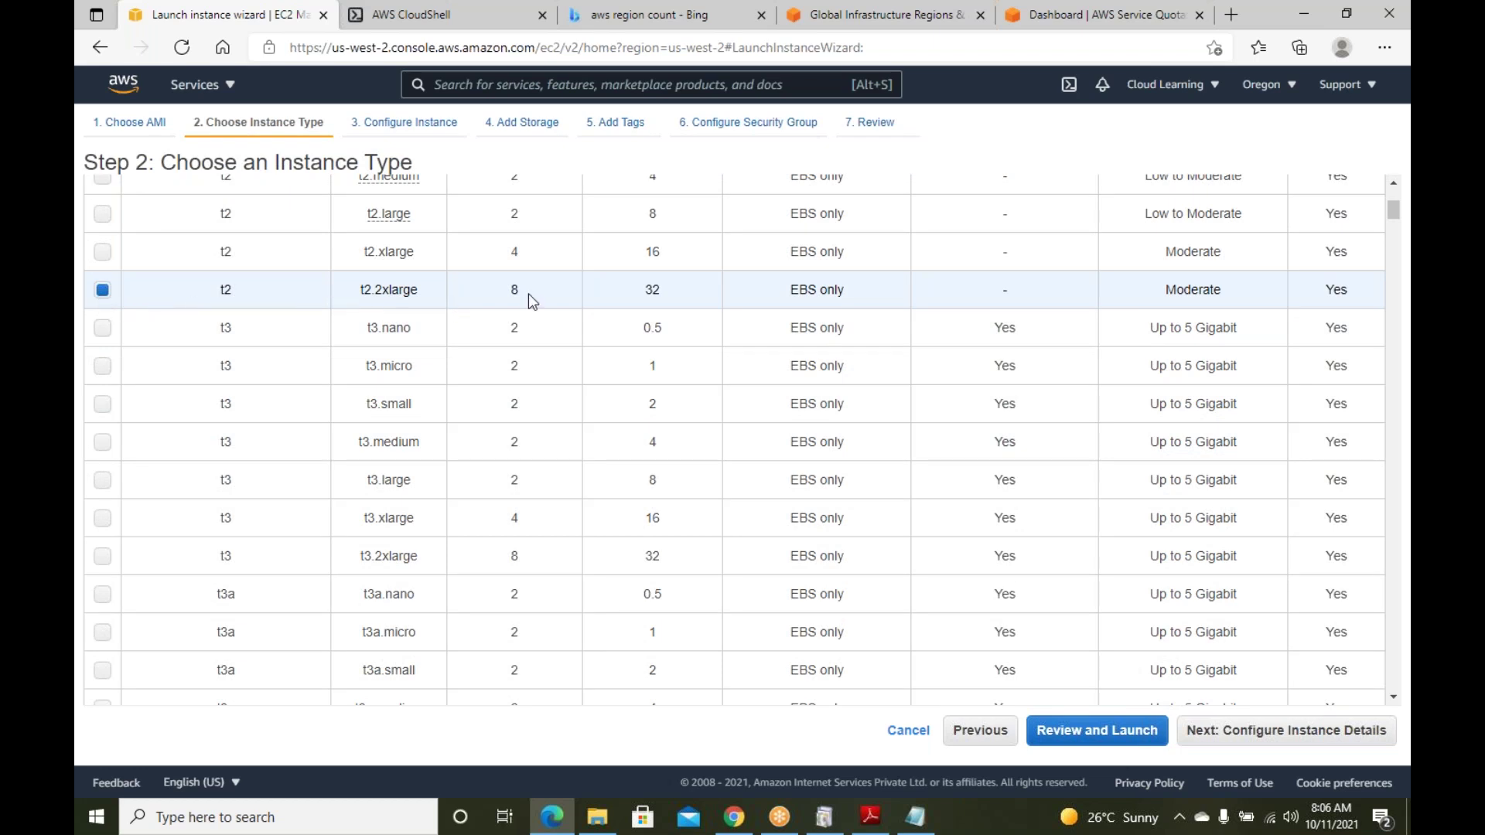
pyautogui.moveTo(532, 301); pyautogui.dragTo(513, 291)
pyautogui.moveTo(666, 289); pyautogui.dragTo(646, 297)
# Select c4.8xlarge instead, with 36 vCPUs and 60 GiB memory
pyautogui.scroll(-8, 648, 438)
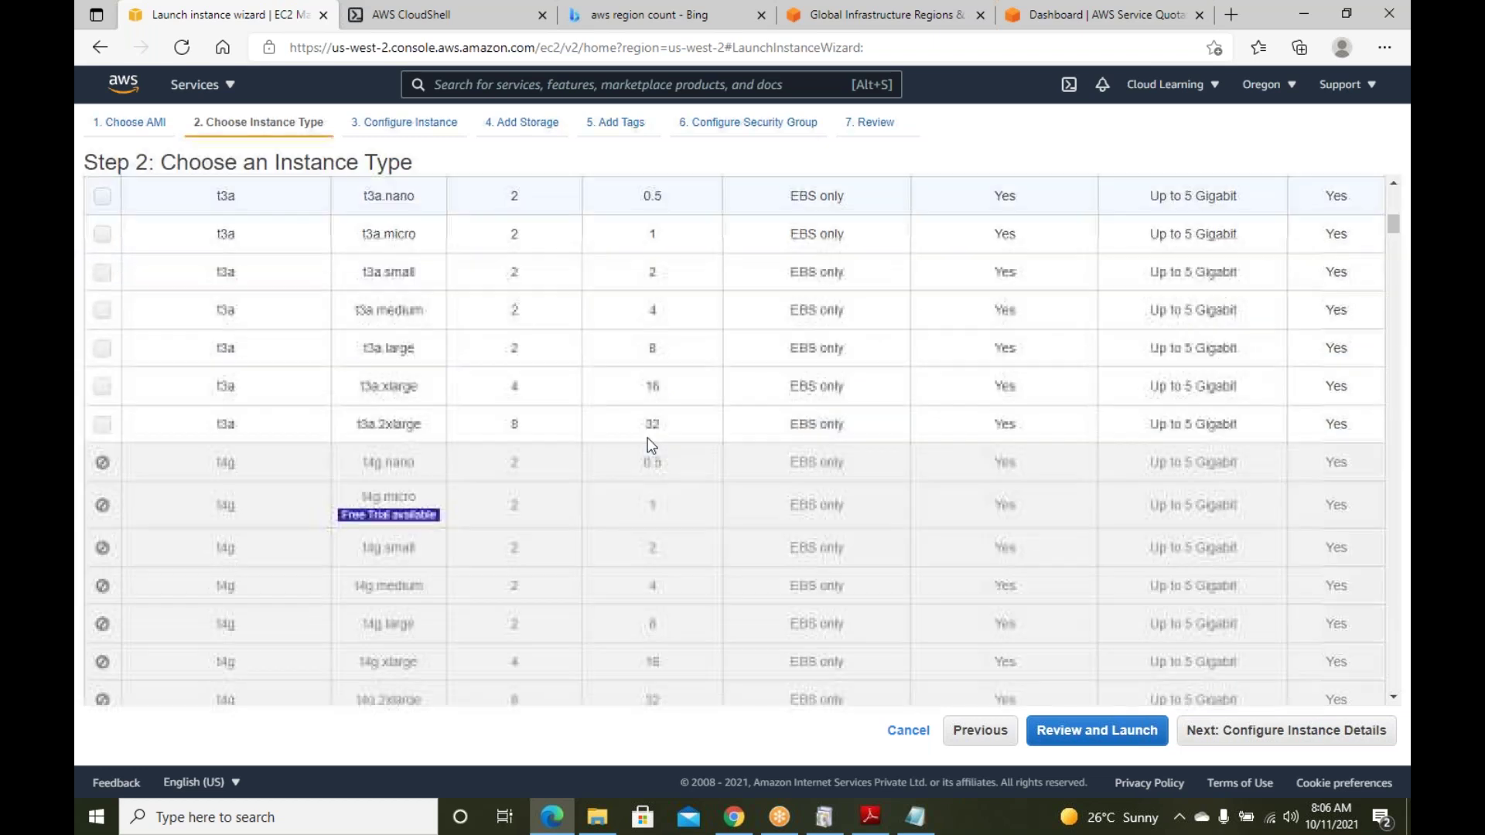
pyautogui.scroll(-3, 647, 438)
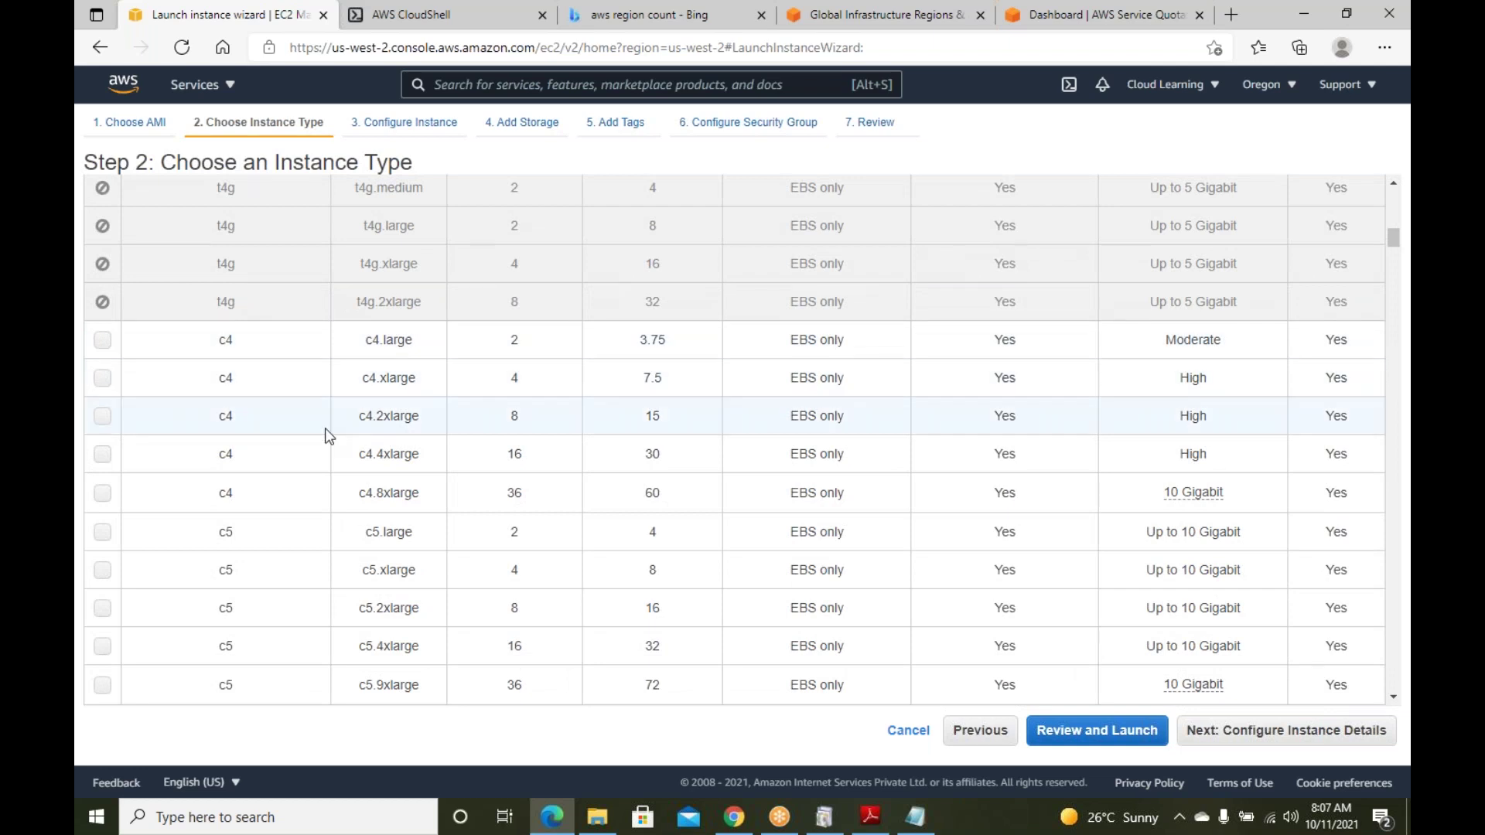
pyautogui.doubleClick(514, 503)
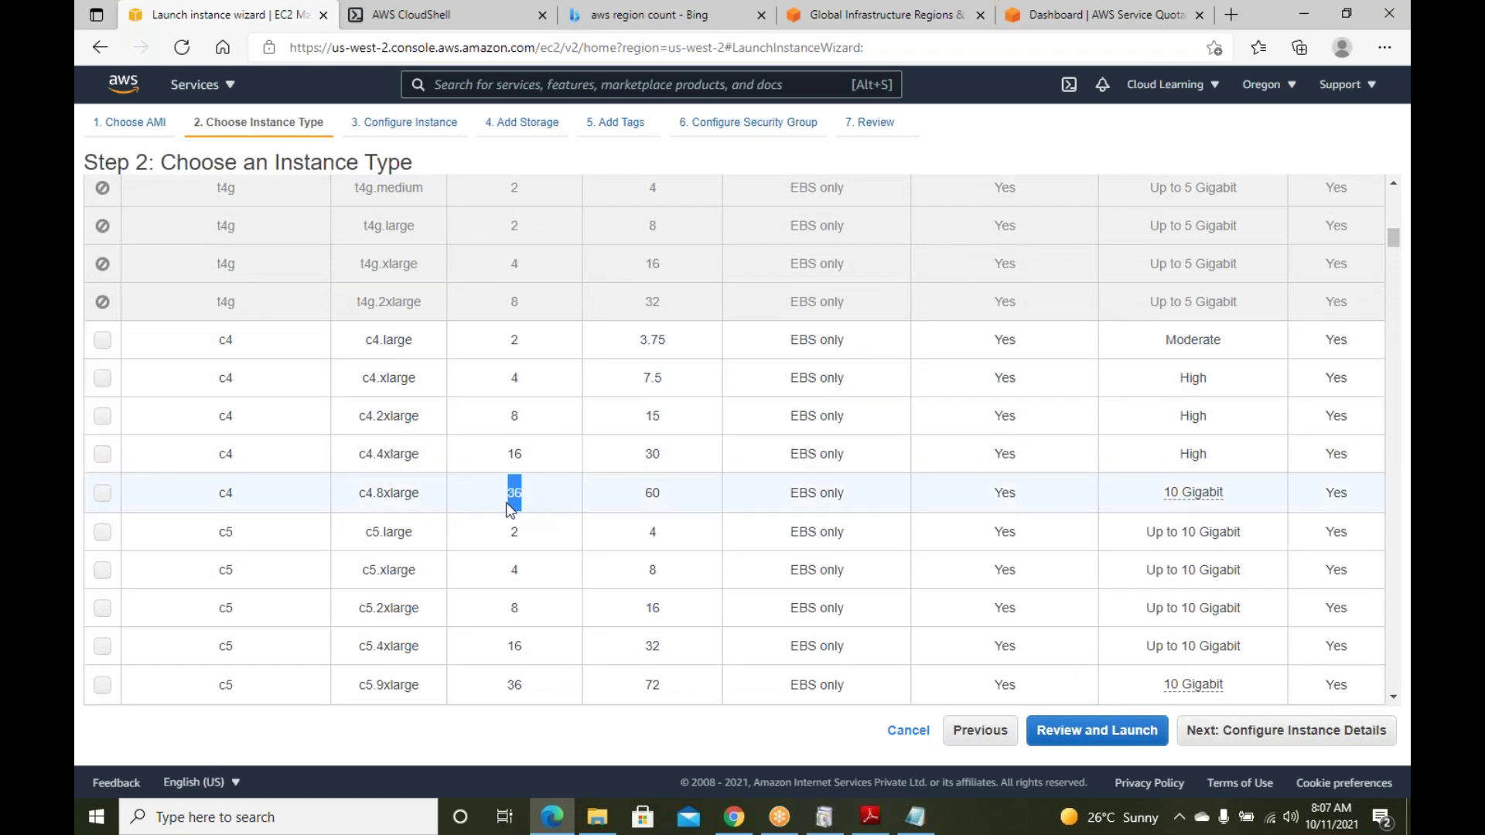
pyautogui.click(652, 495)
pyautogui.doubleClick(648, 495)
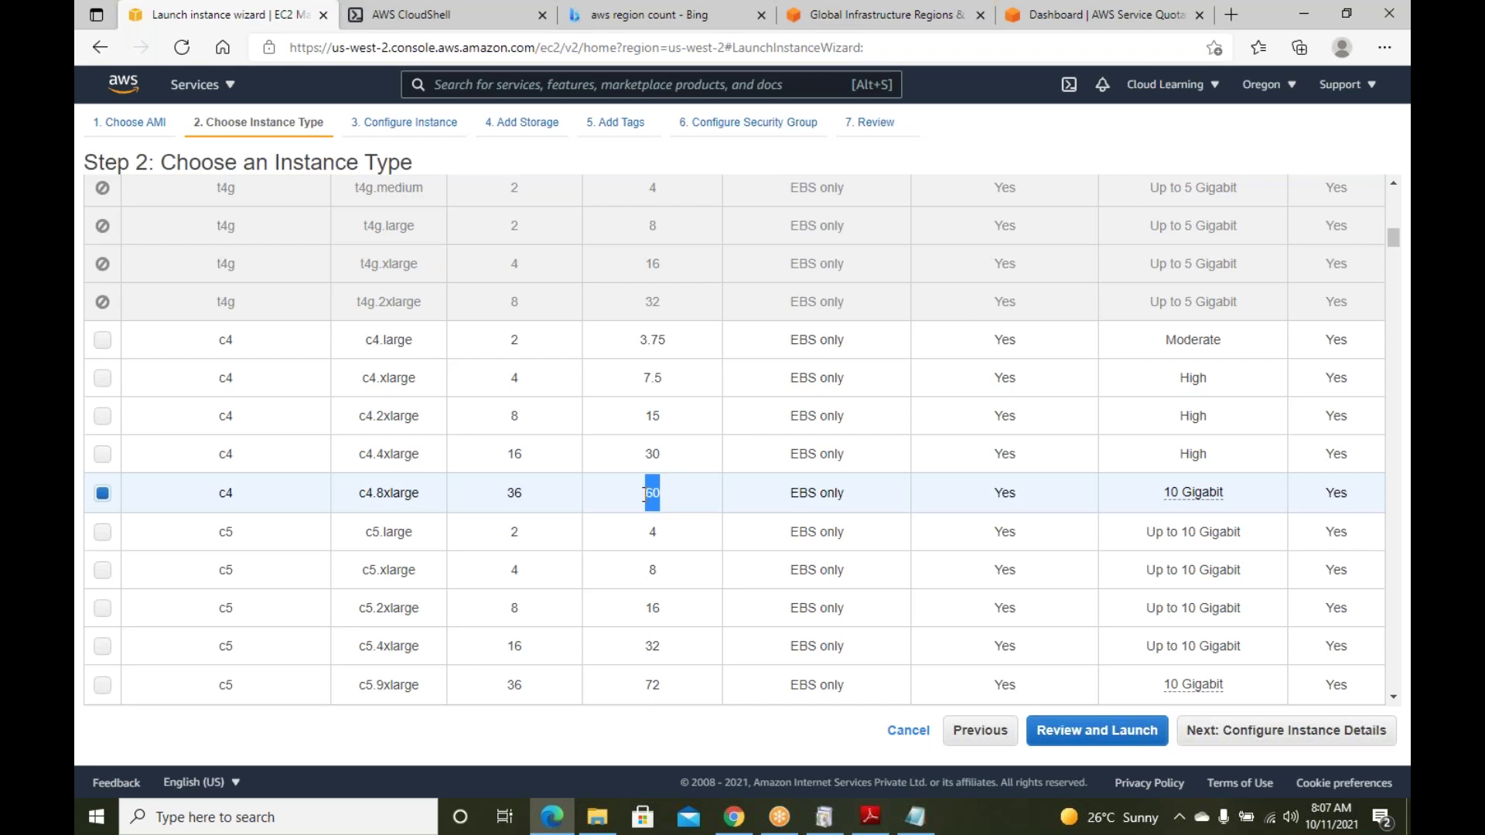
pyautogui.scroll(10, 648, 495)
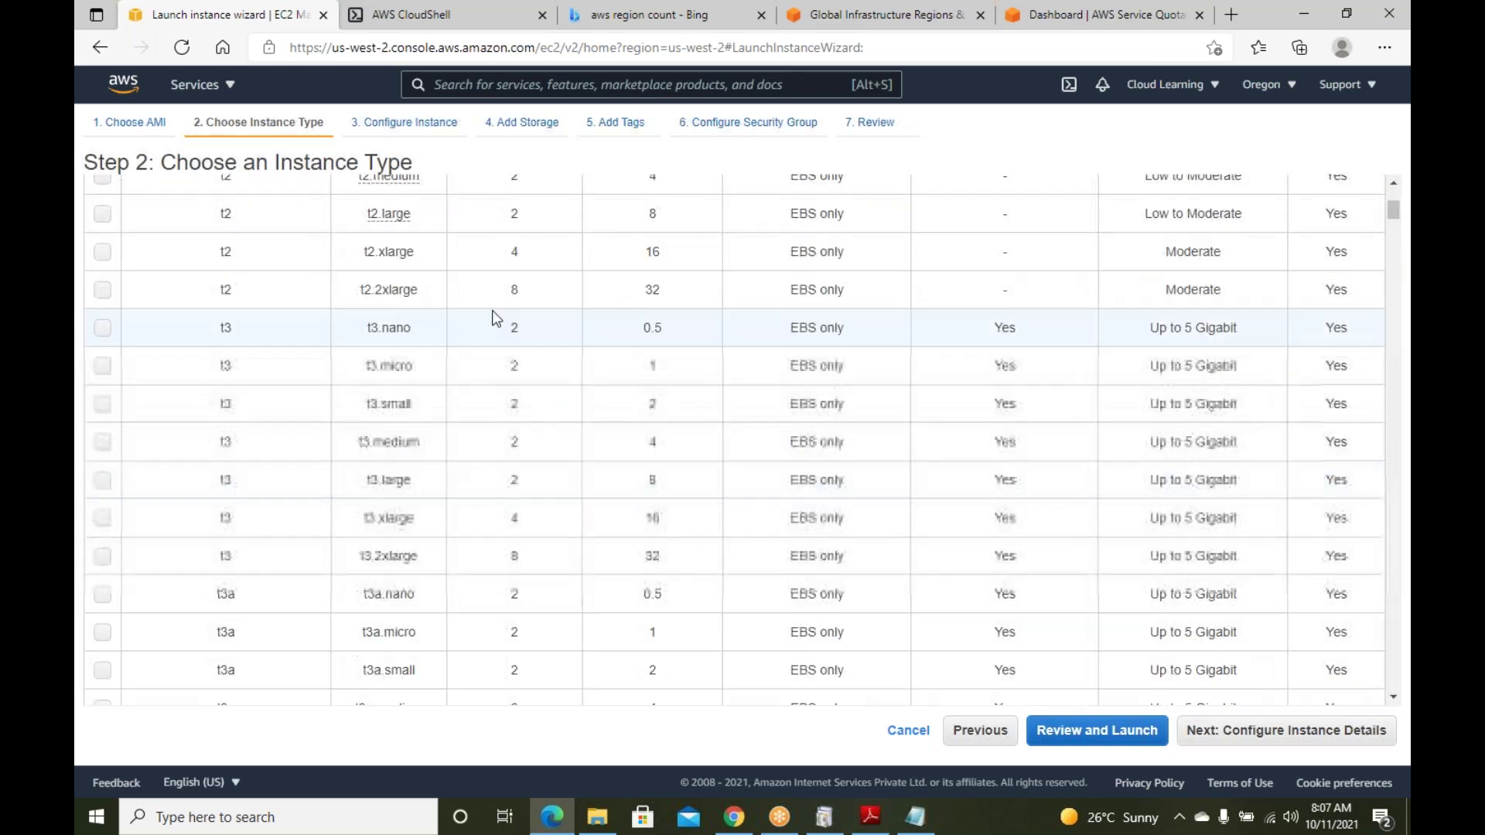
pyautogui.scroll(-10, 648, 294)
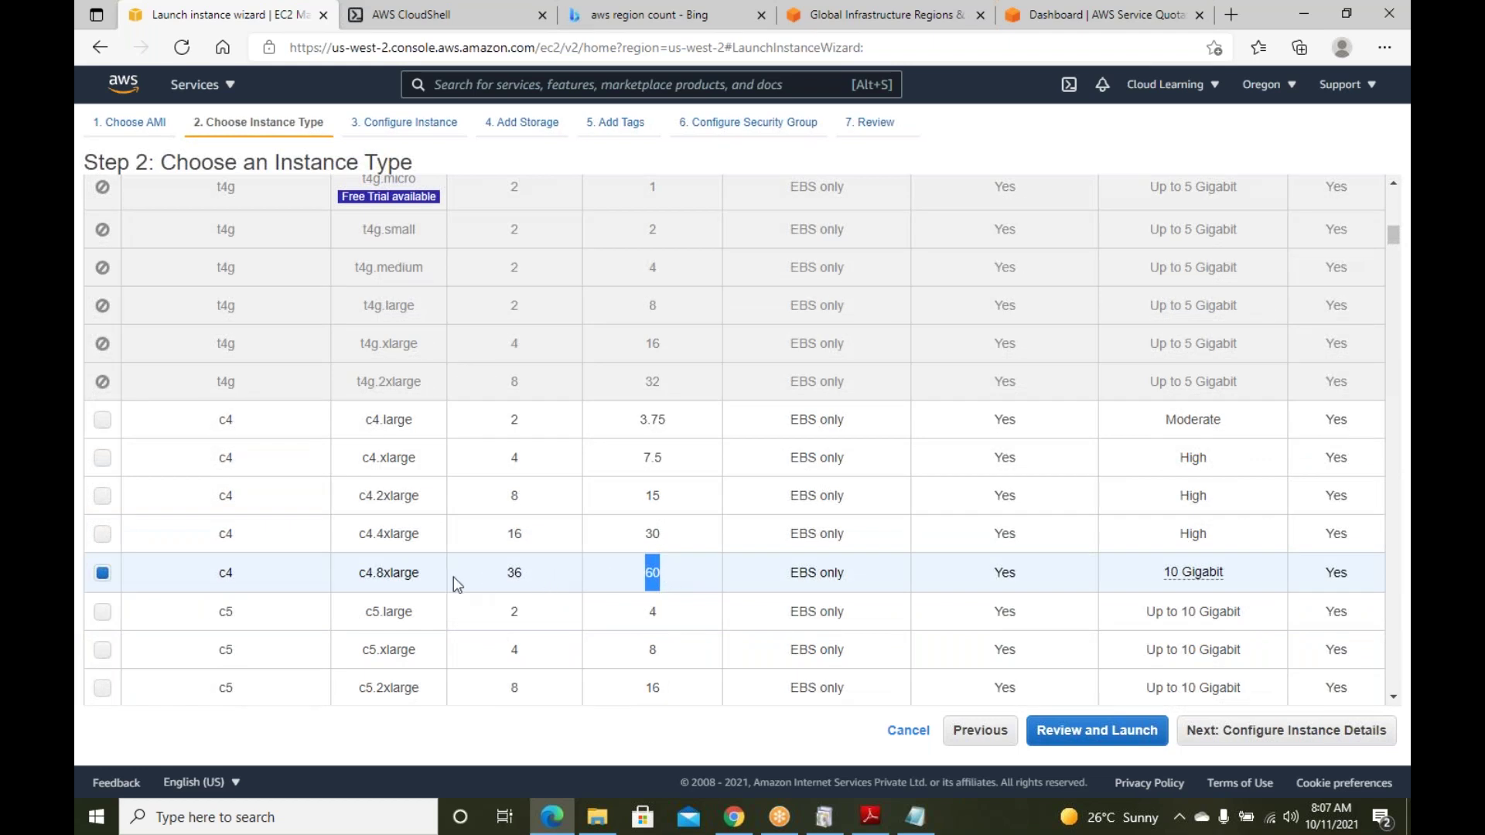
# Compare c4.8xlarge's 36 vCPUs with c5.metal's 96 vCPUs further down
pyautogui.moveTo(421, 573); pyautogui.dragTo(373, 580)
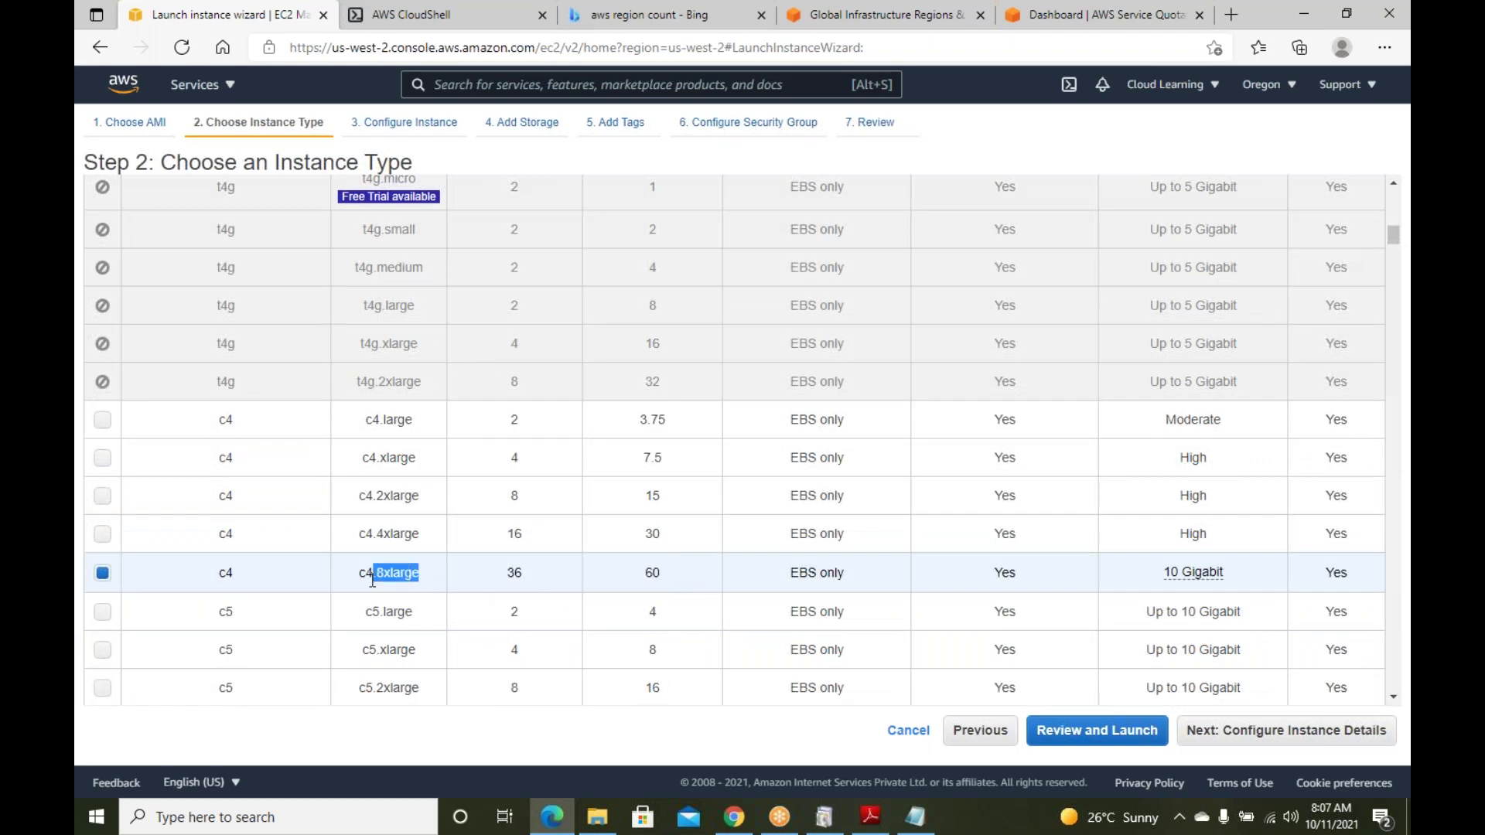
pyautogui.moveTo(514, 573); pyautogui.dragTo(511, 579)
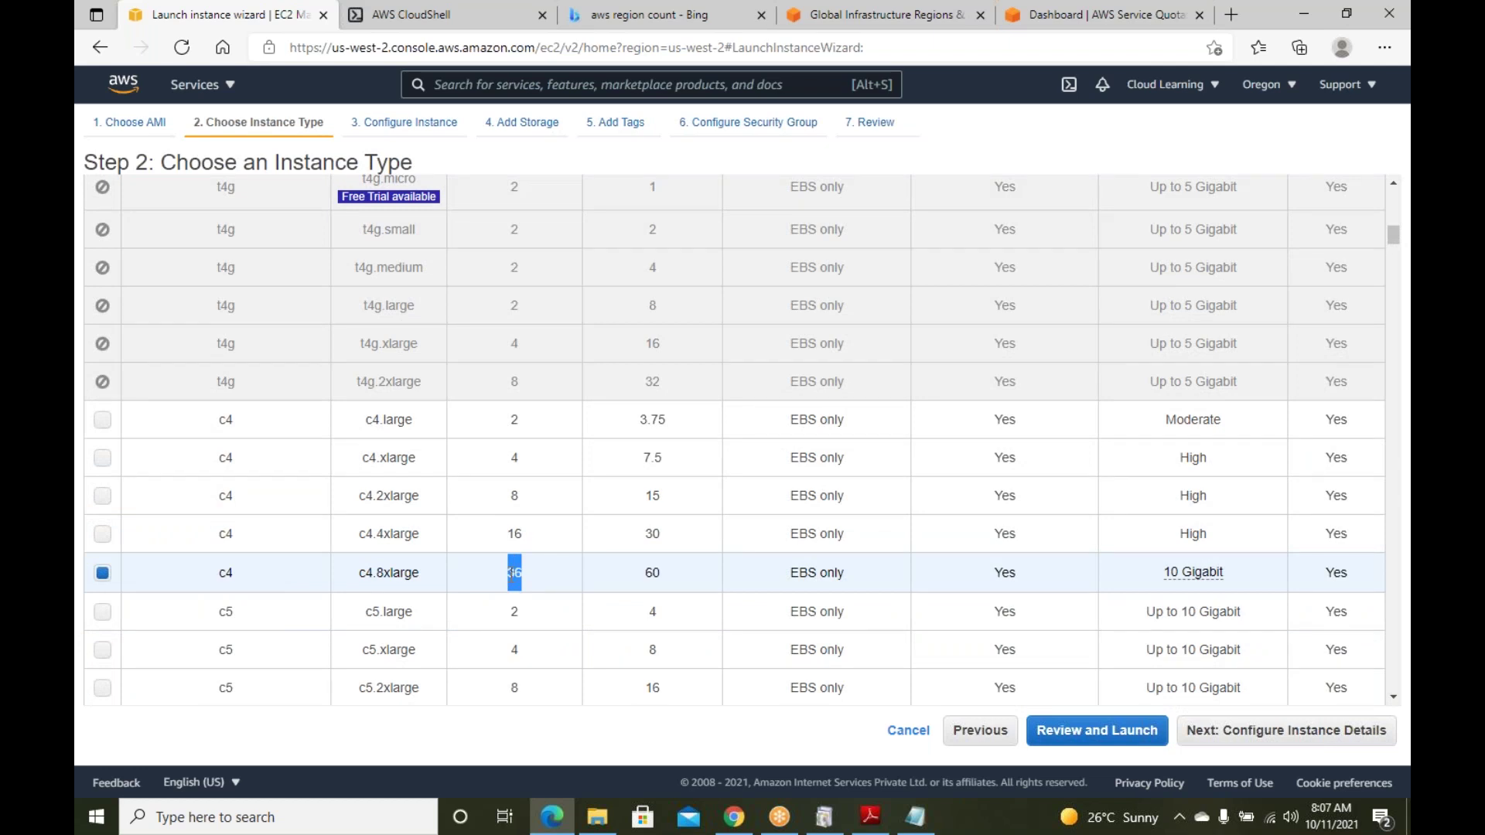
pyautogui.scroll(-3, 539, 572)
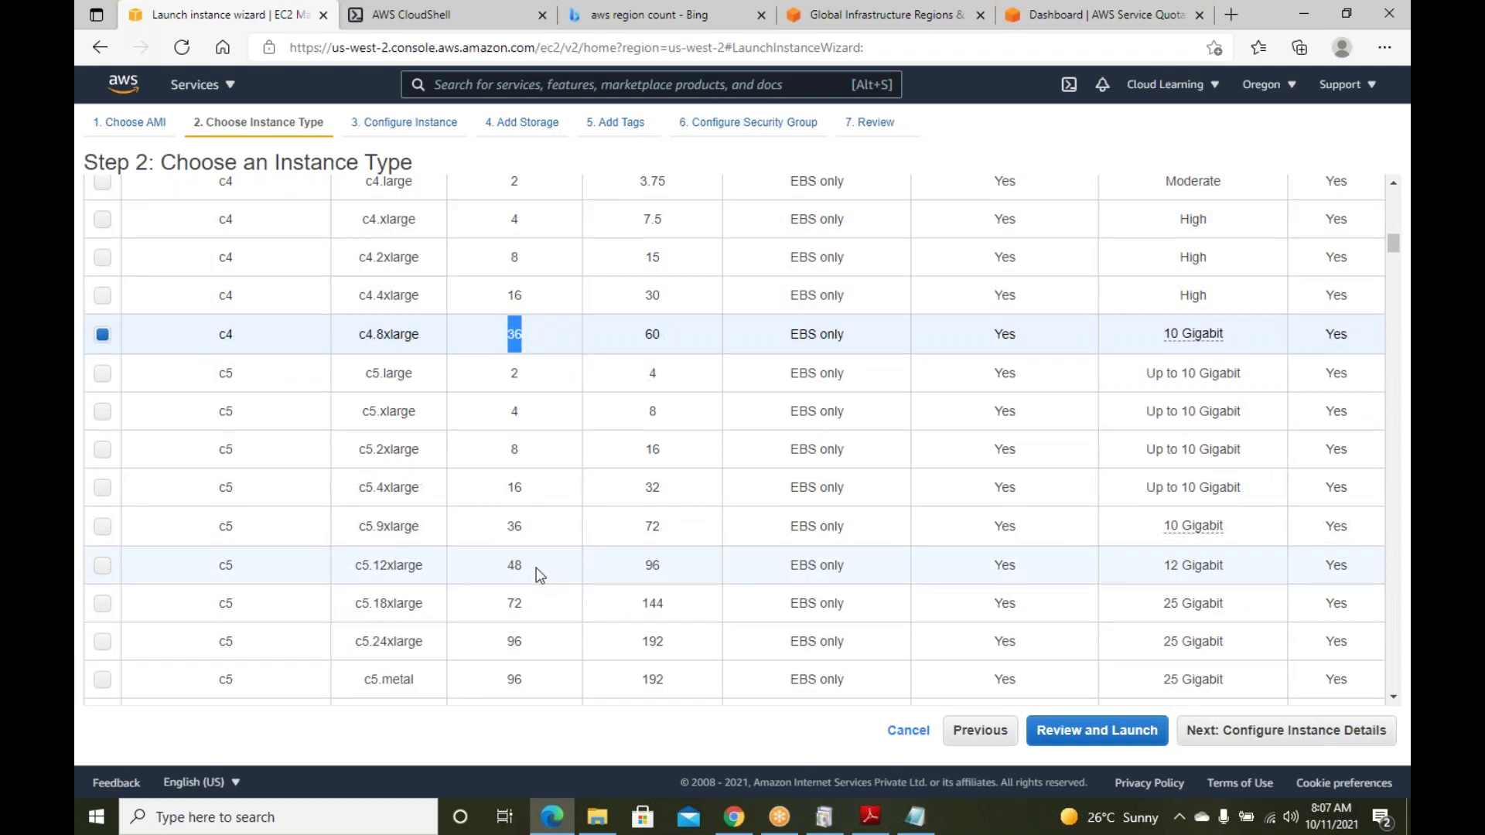
pyautogui.scroll(-2, 549, 550)
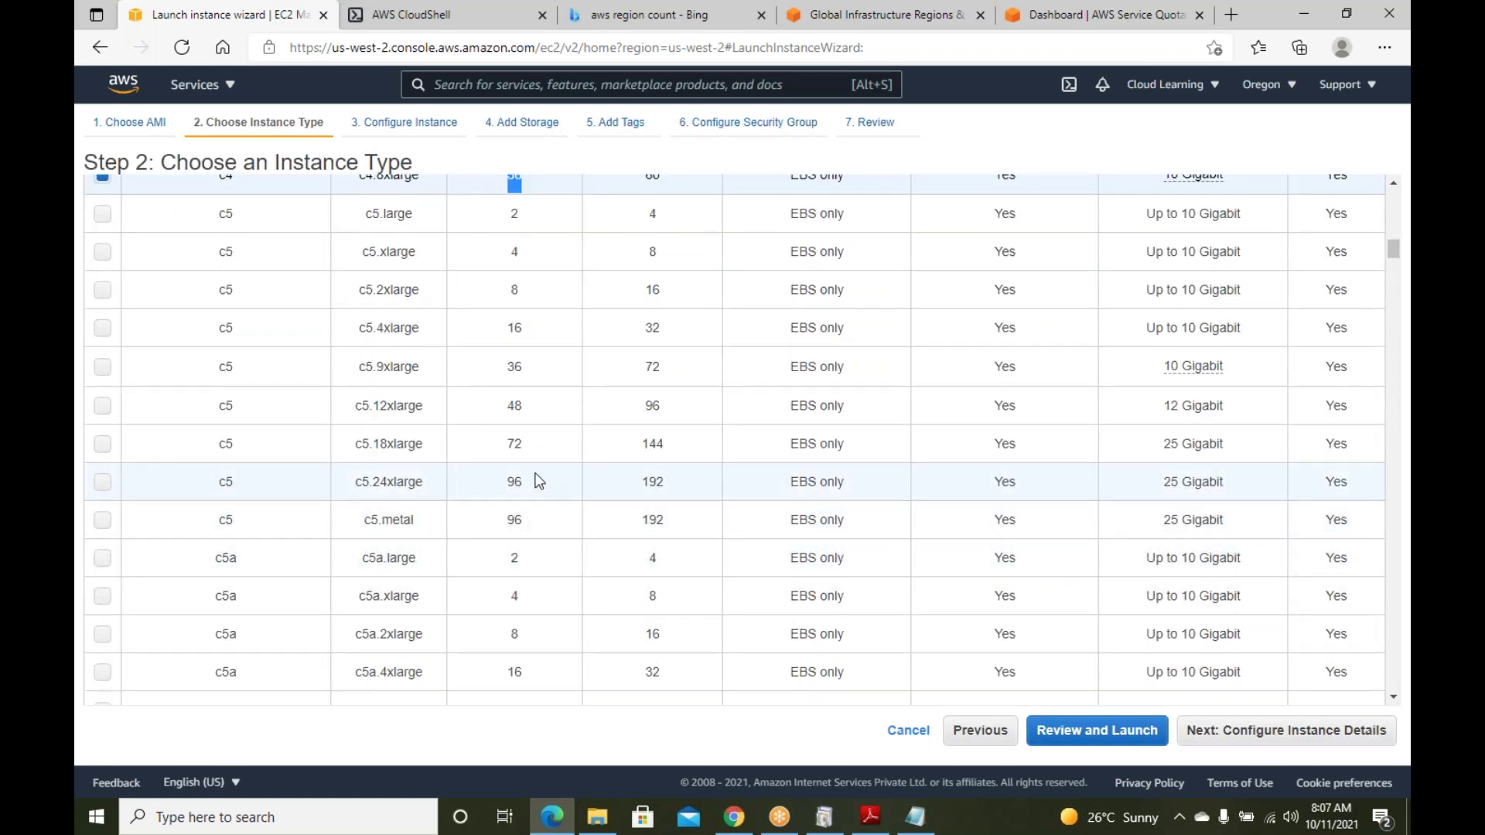
pyautogui.moveTo(526, 518); pyautogui.dragTo(509, 530)
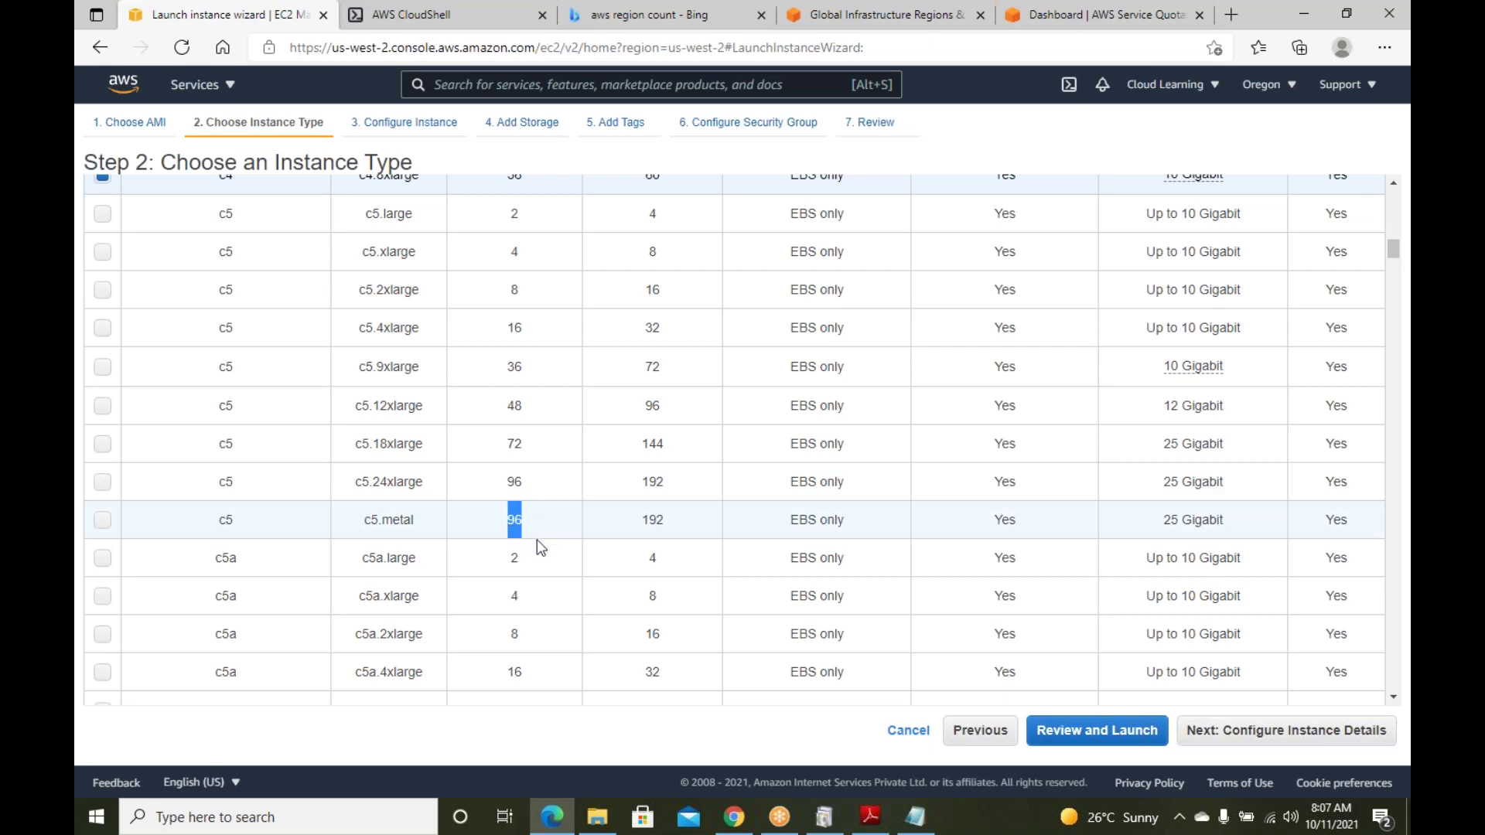
# Browse down the instance type table and pick i3en.24xlarge
pyautogui.click(611, 551)
pyautogui.scroll(-5, 611, 550)
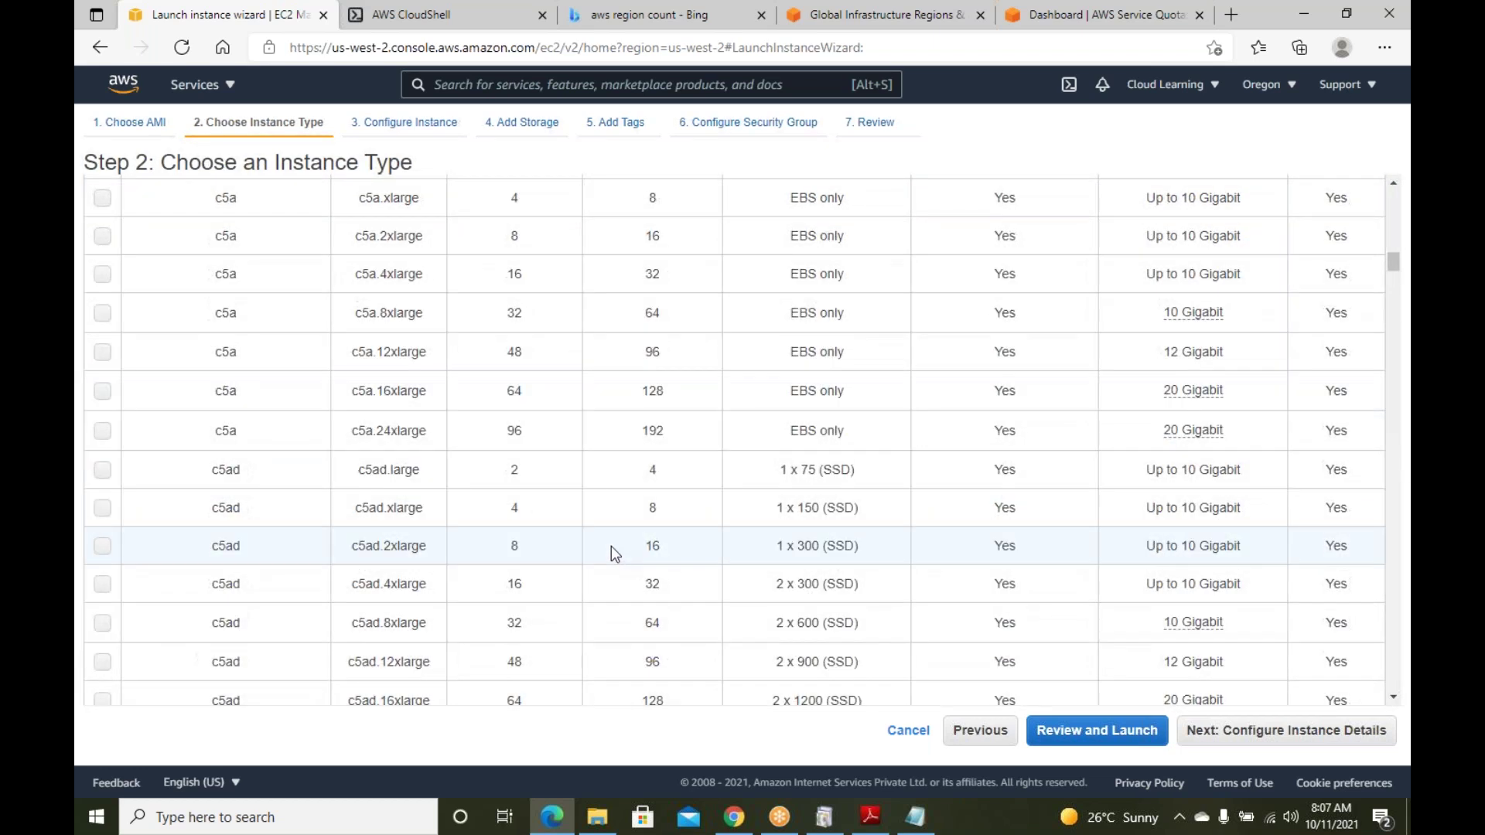
pyautogui.scroll(-6, 552, 515)
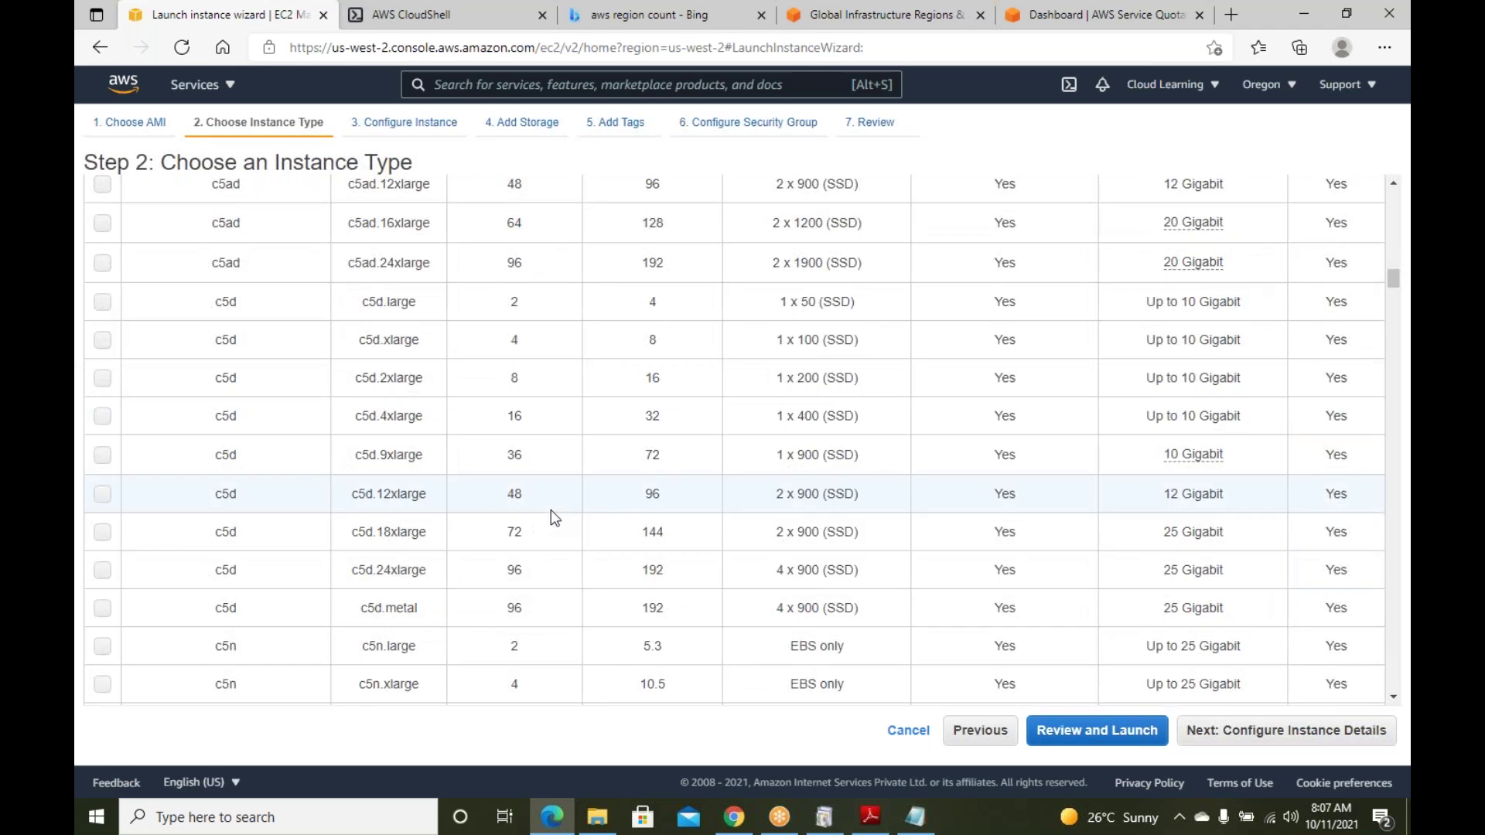
pyautogui.scroll(-15, 551, 517)
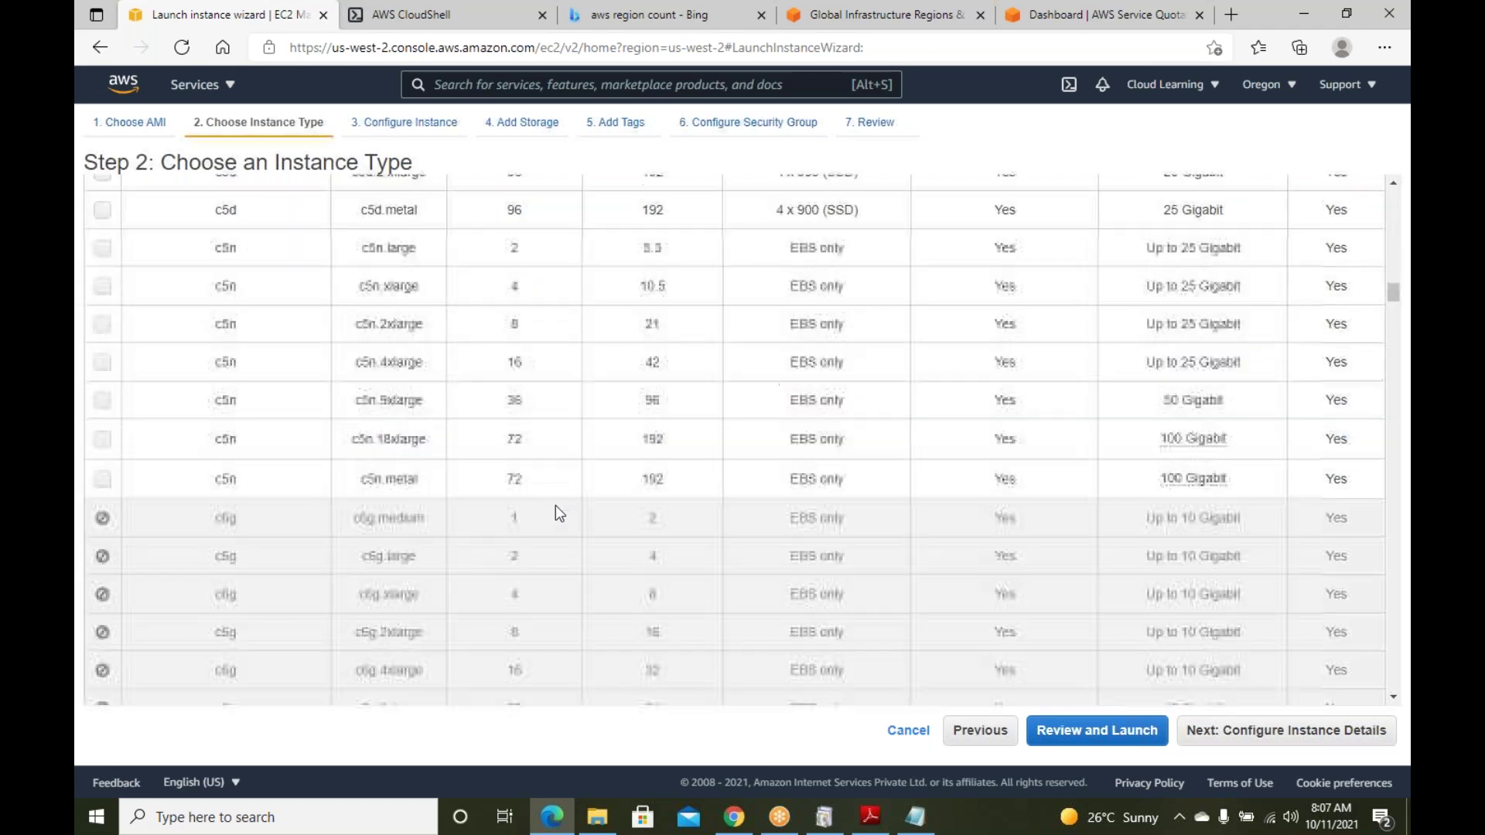
pyautogui.scroll(-12, 574, 532)
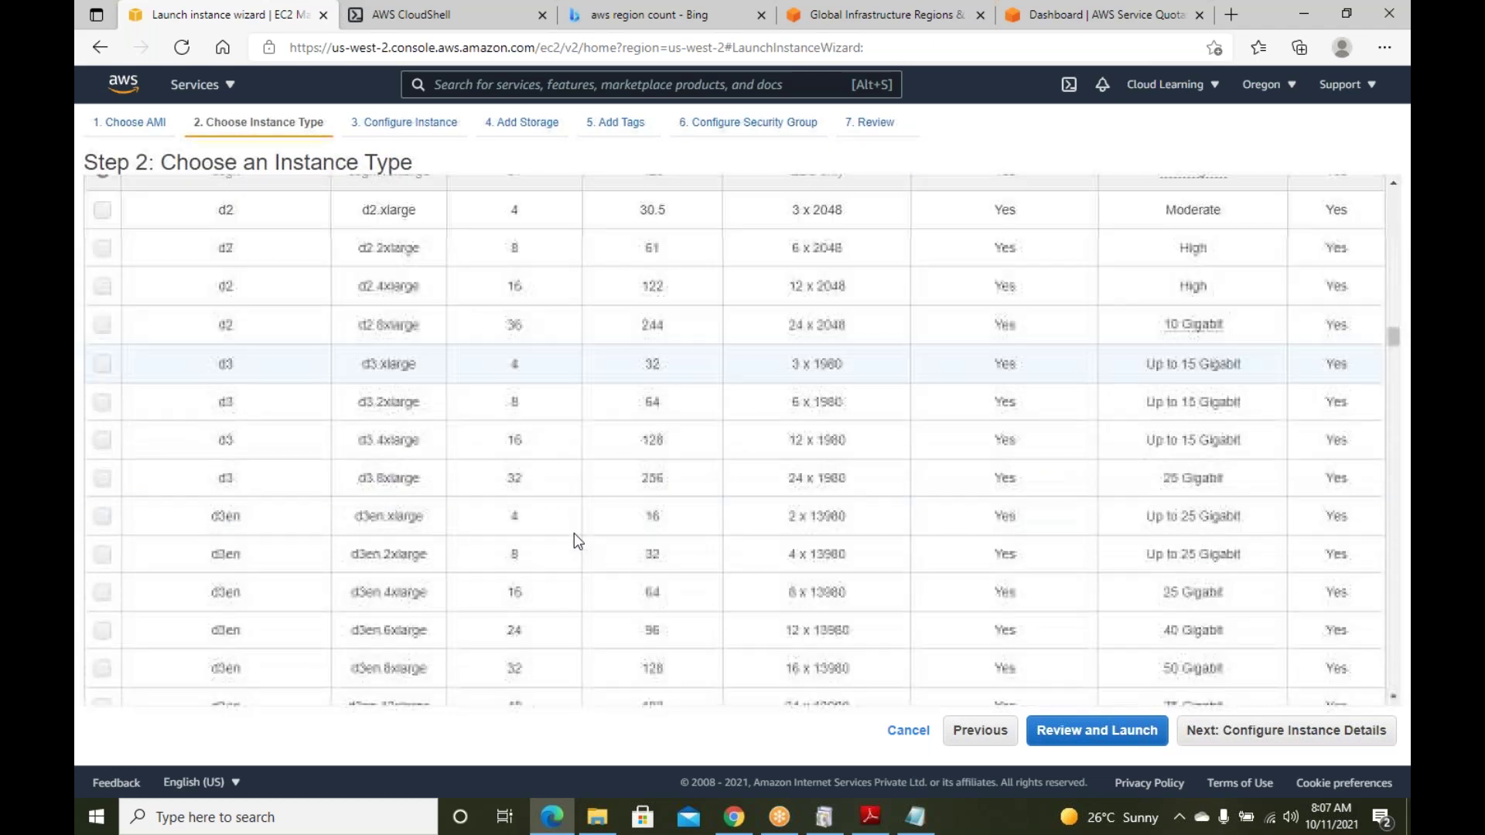
pyautogui.scroll(-5, 594, 532)
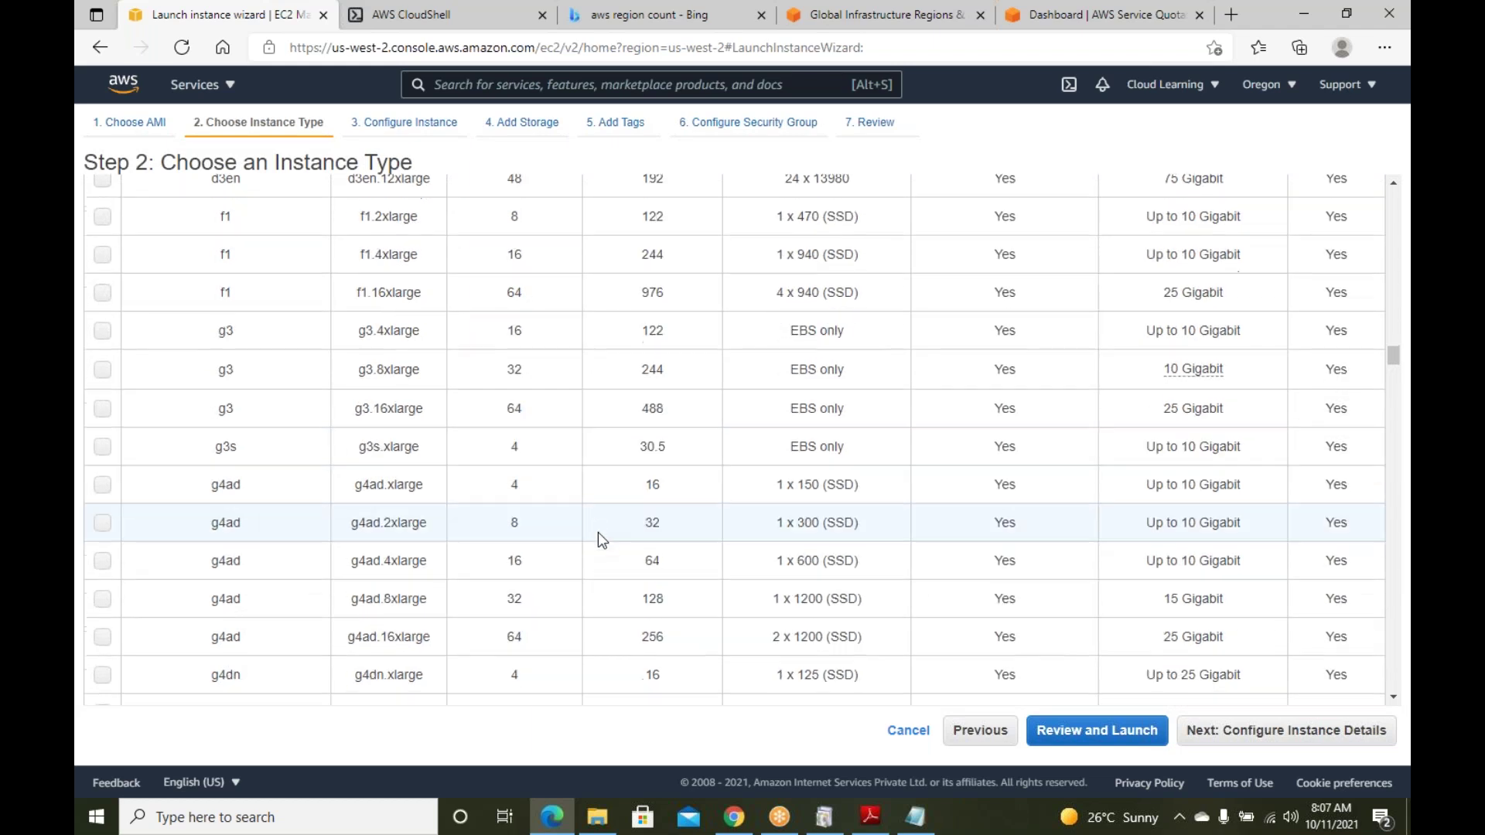
pyautogui.scroll(-7, 595, 530)
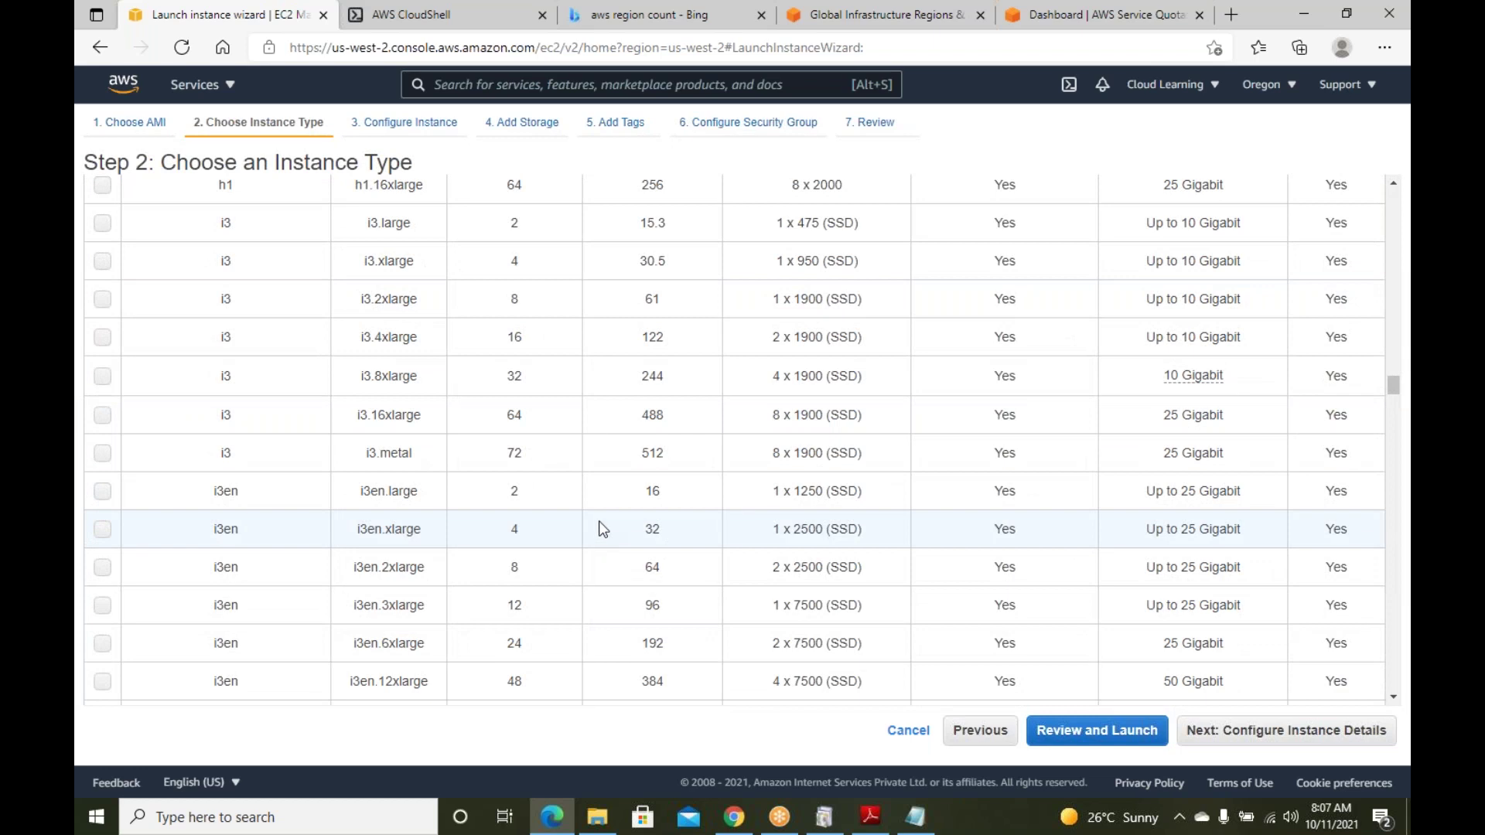
pyautogui.scroll(-3, 602, 529)
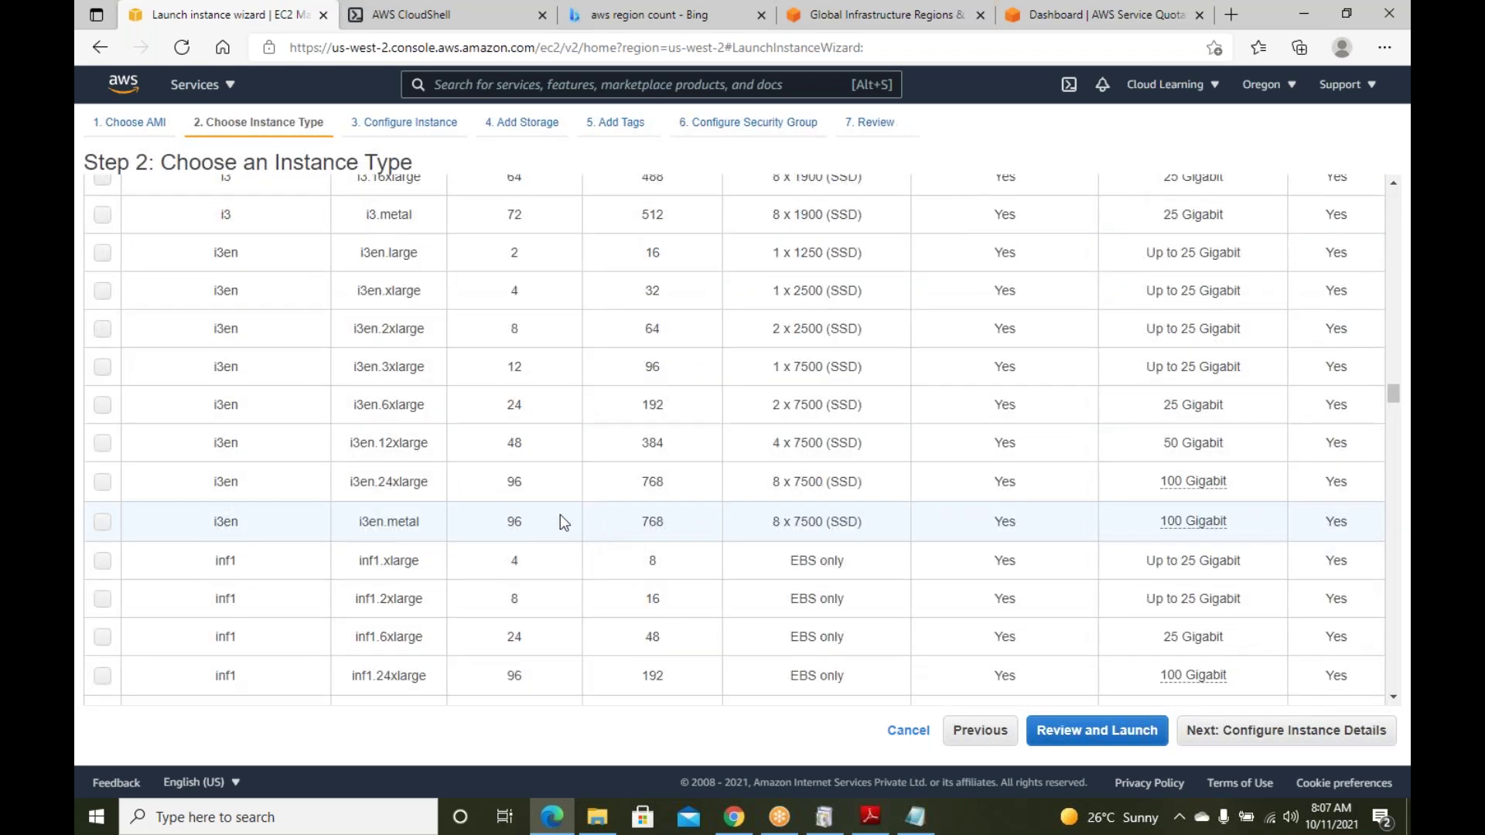
pyautogui.moveTo(429, 483); pyautogui.dragTo(382, 489)
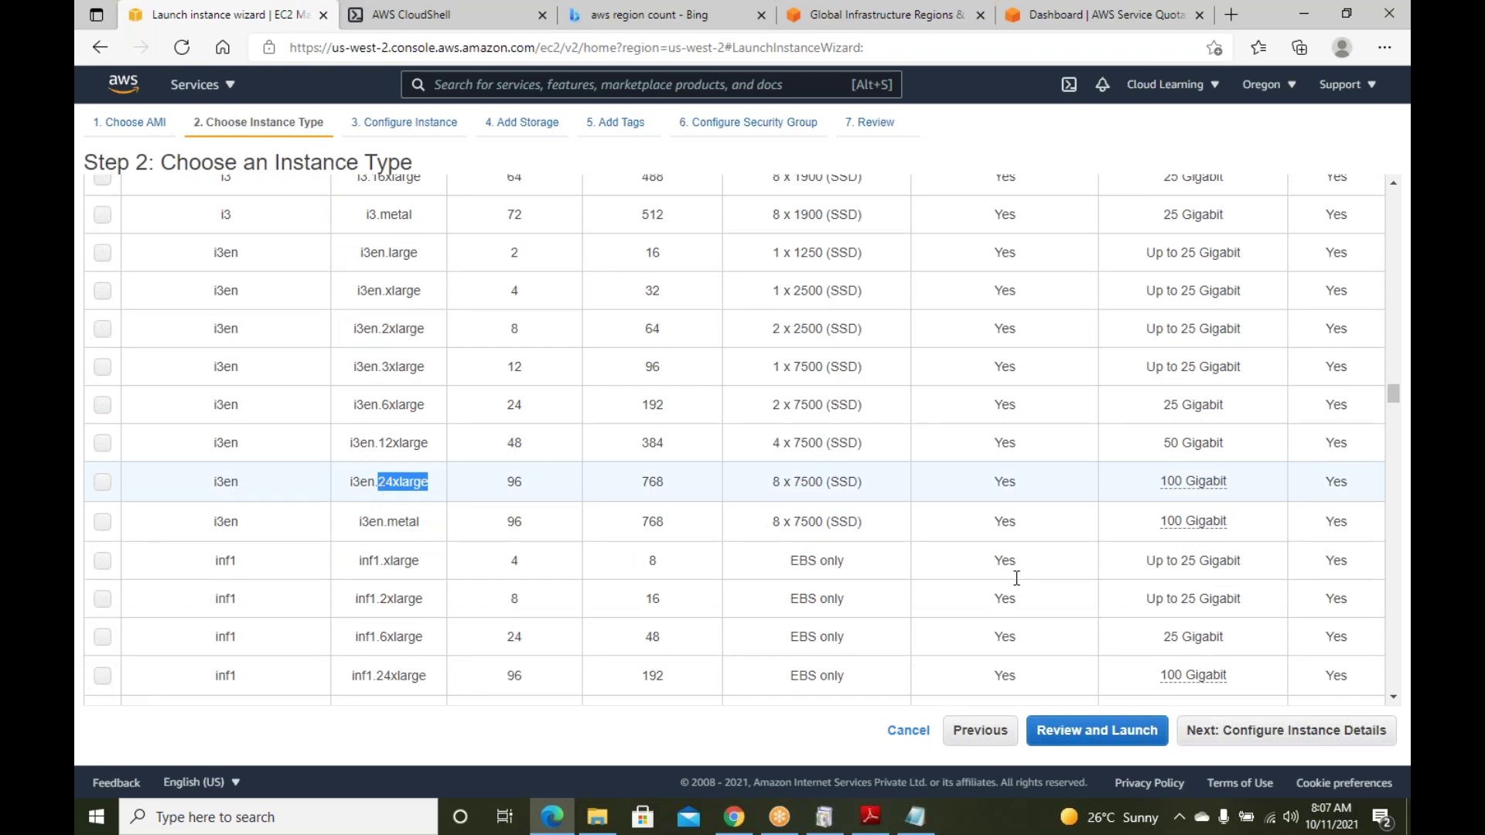
pyautogui.click(889, 482)
# Pick m5a.16xlarge instead
pyautogui.scroll(-1, 744, 397)
pyautogui.scroll(-10, 744, 397)
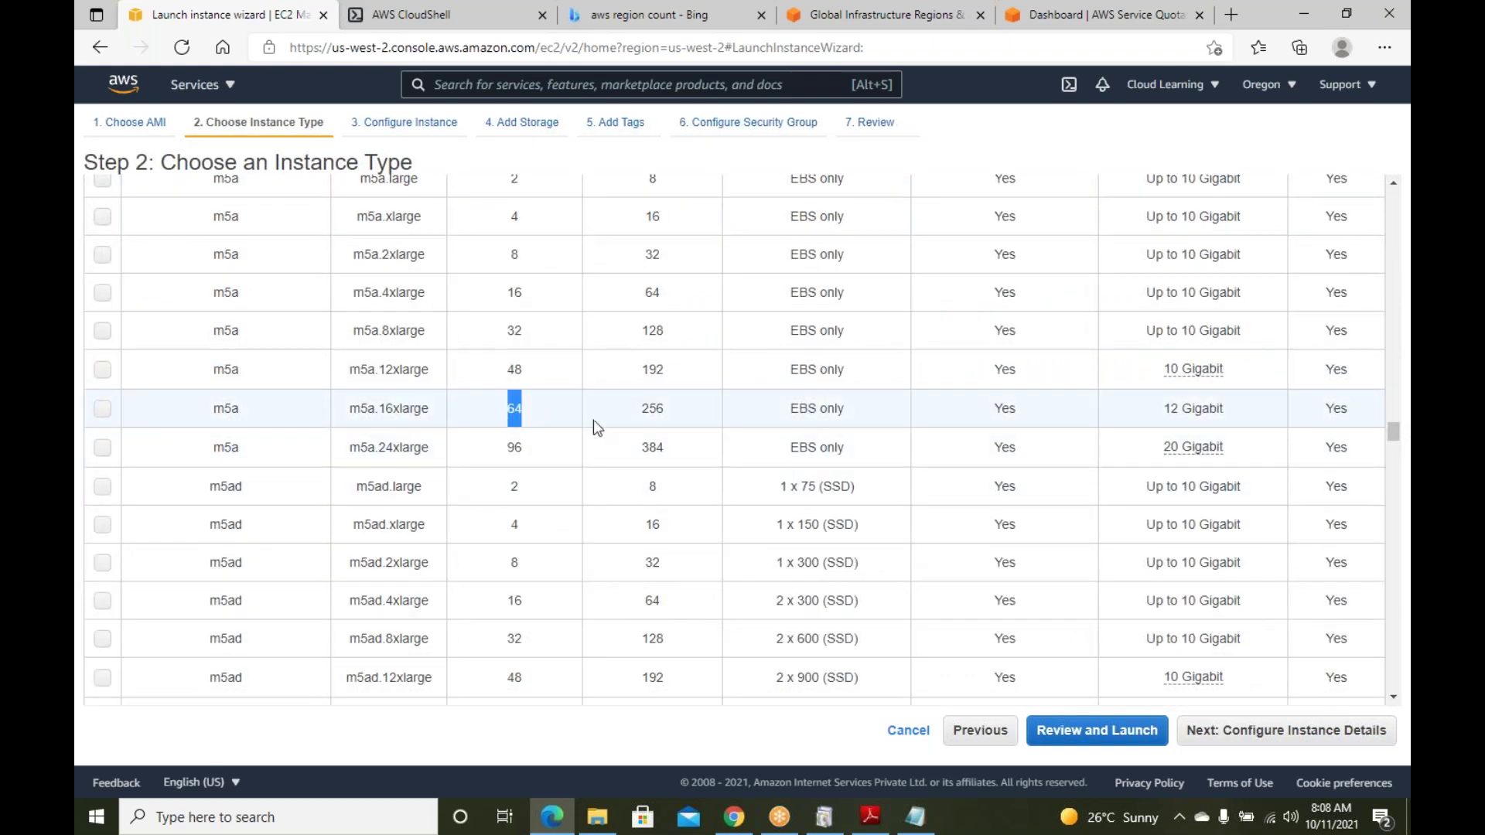
pyautogui.click(630, 411)
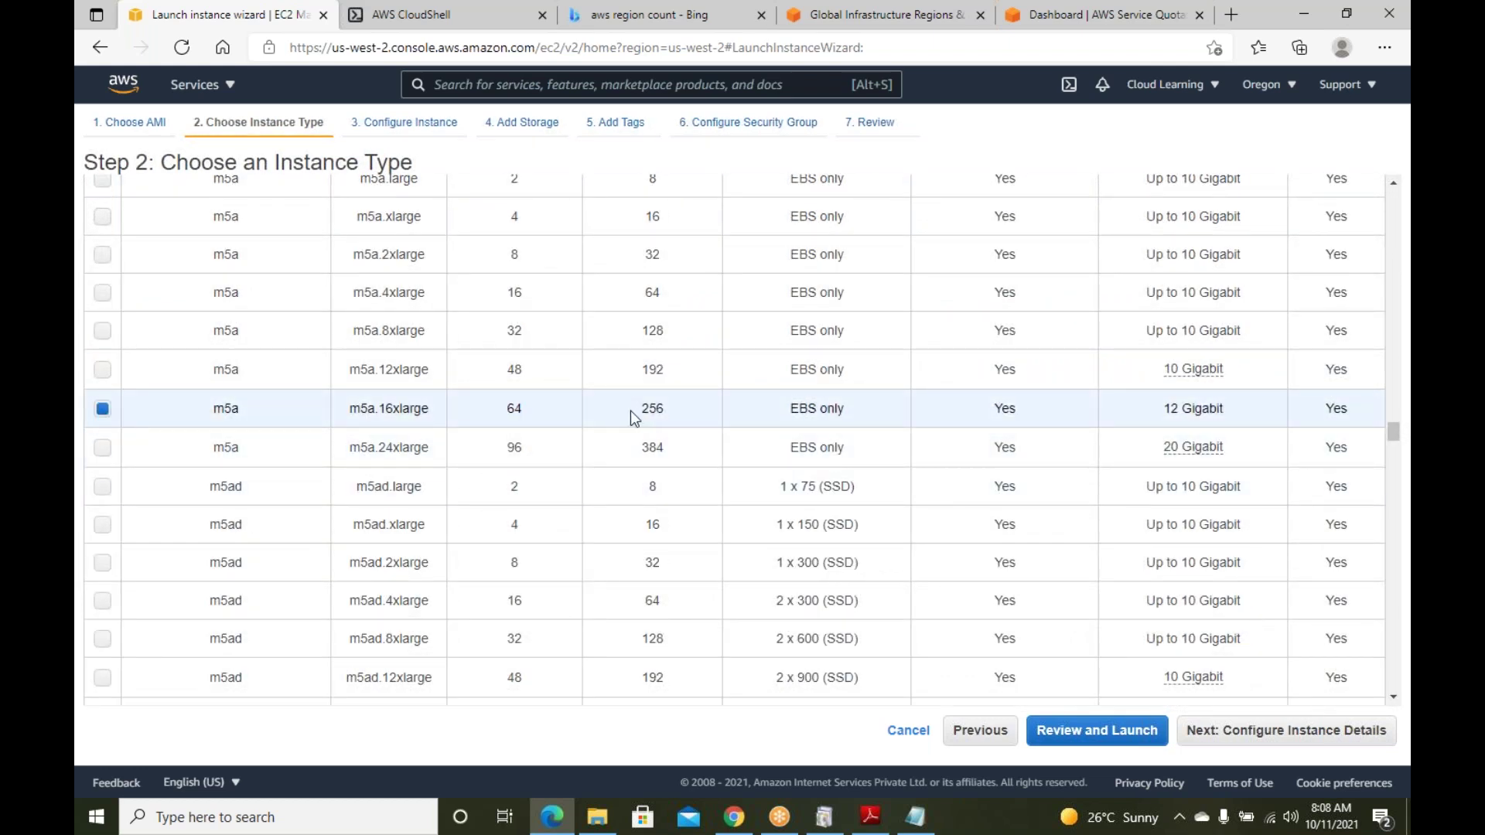
# Return to the top and select the free-tier t2.micro (1 vCPU, 1 GiB)
pyautogui.scroll(-4, 704, 502)
pyautogui.scroll(-20, 703, 502)
pyautogui.scroll(-7, 699, 533)
pyautogui.scroll(15, 1395, 527)
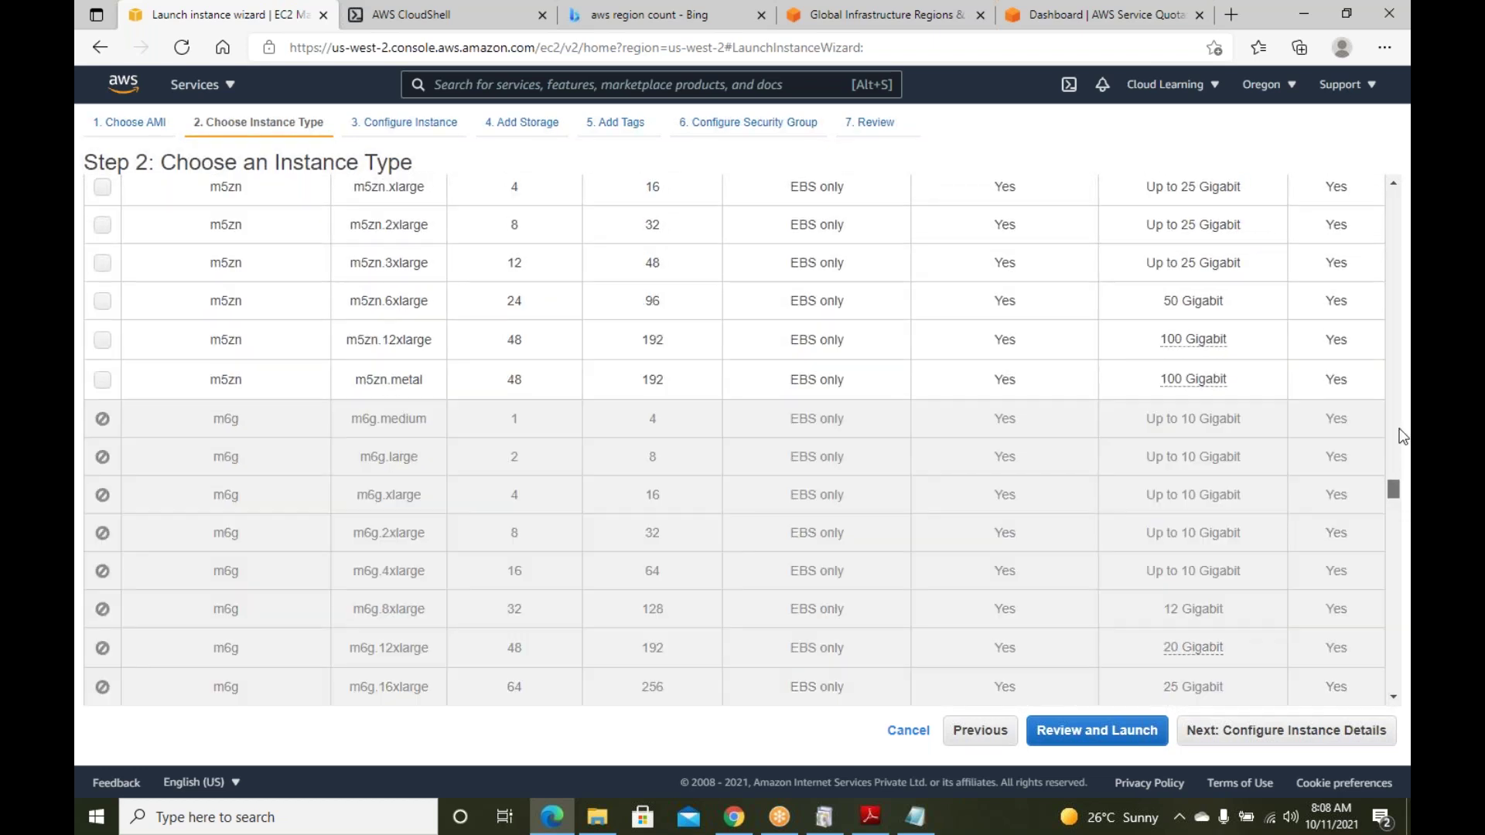
pyautogui.moveTo(1401, 437); pyautogui.dragTo(1382, 106)
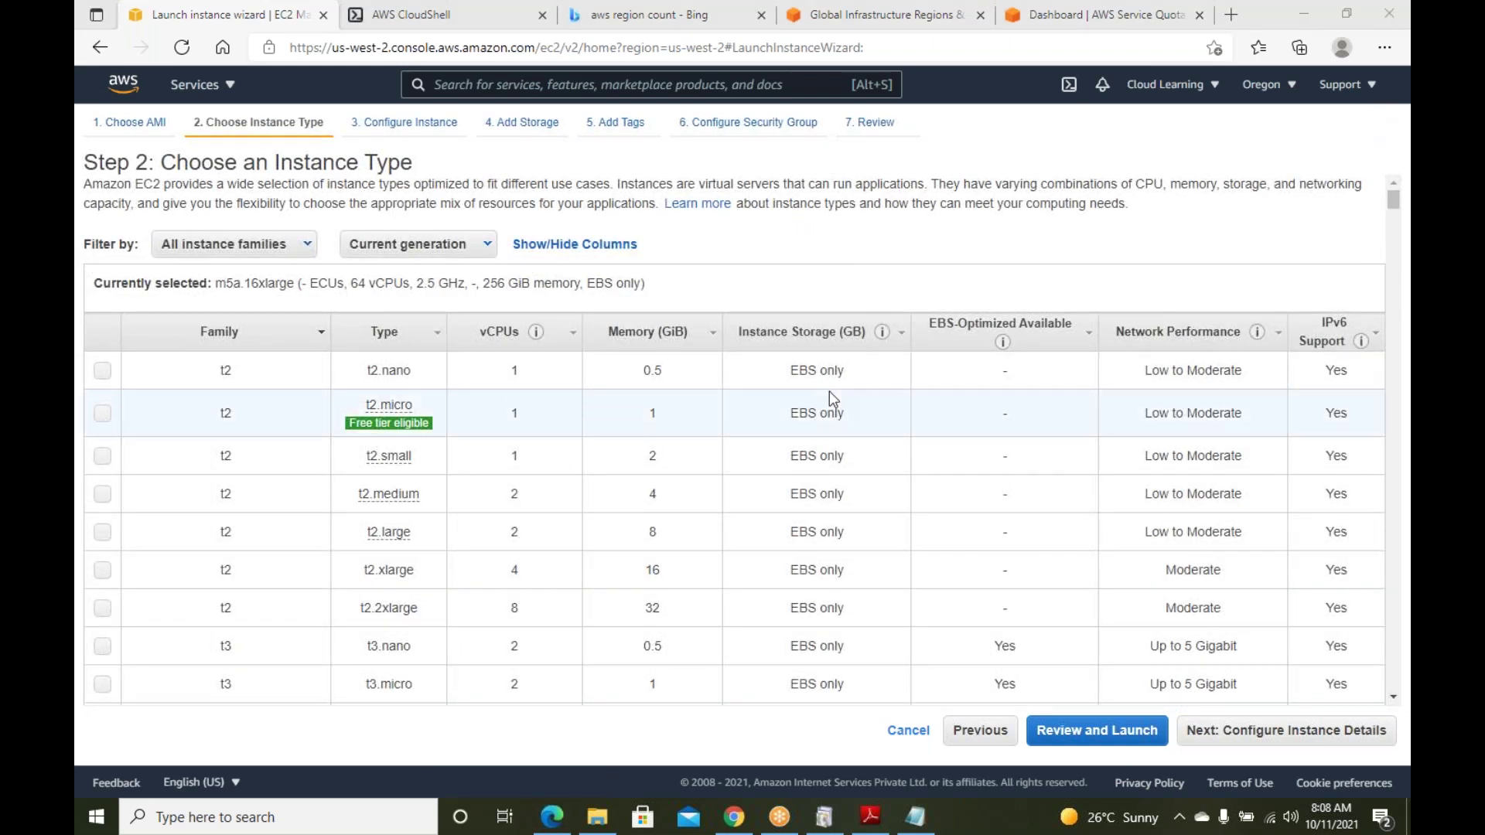
pyautogui.click(102, 413)
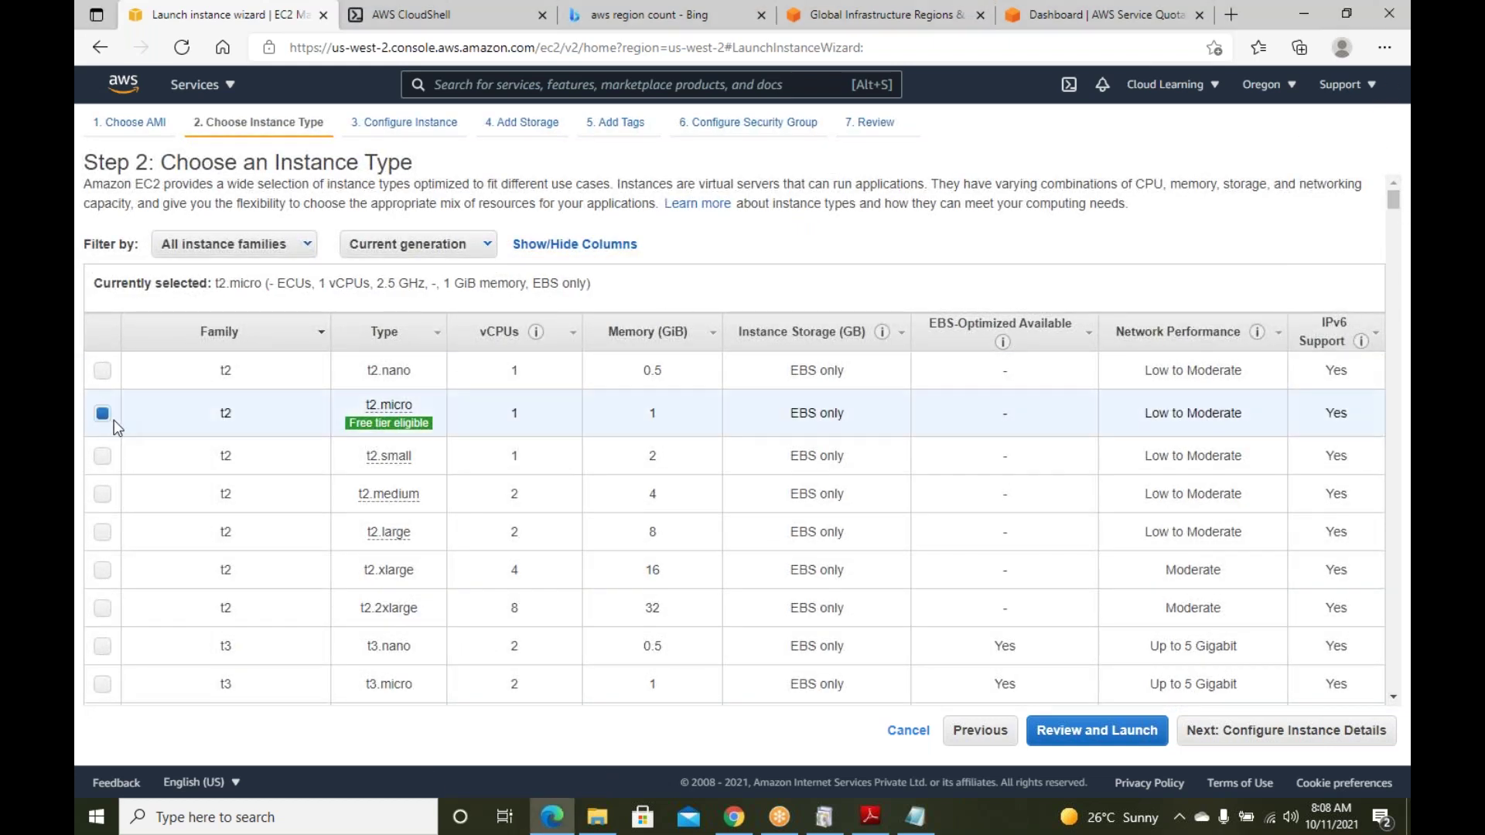
# Advance to Configure Instance Details with 1 instance, keeping vpc-0210397a (default) as the network
pyautogui.click(1324, 733)
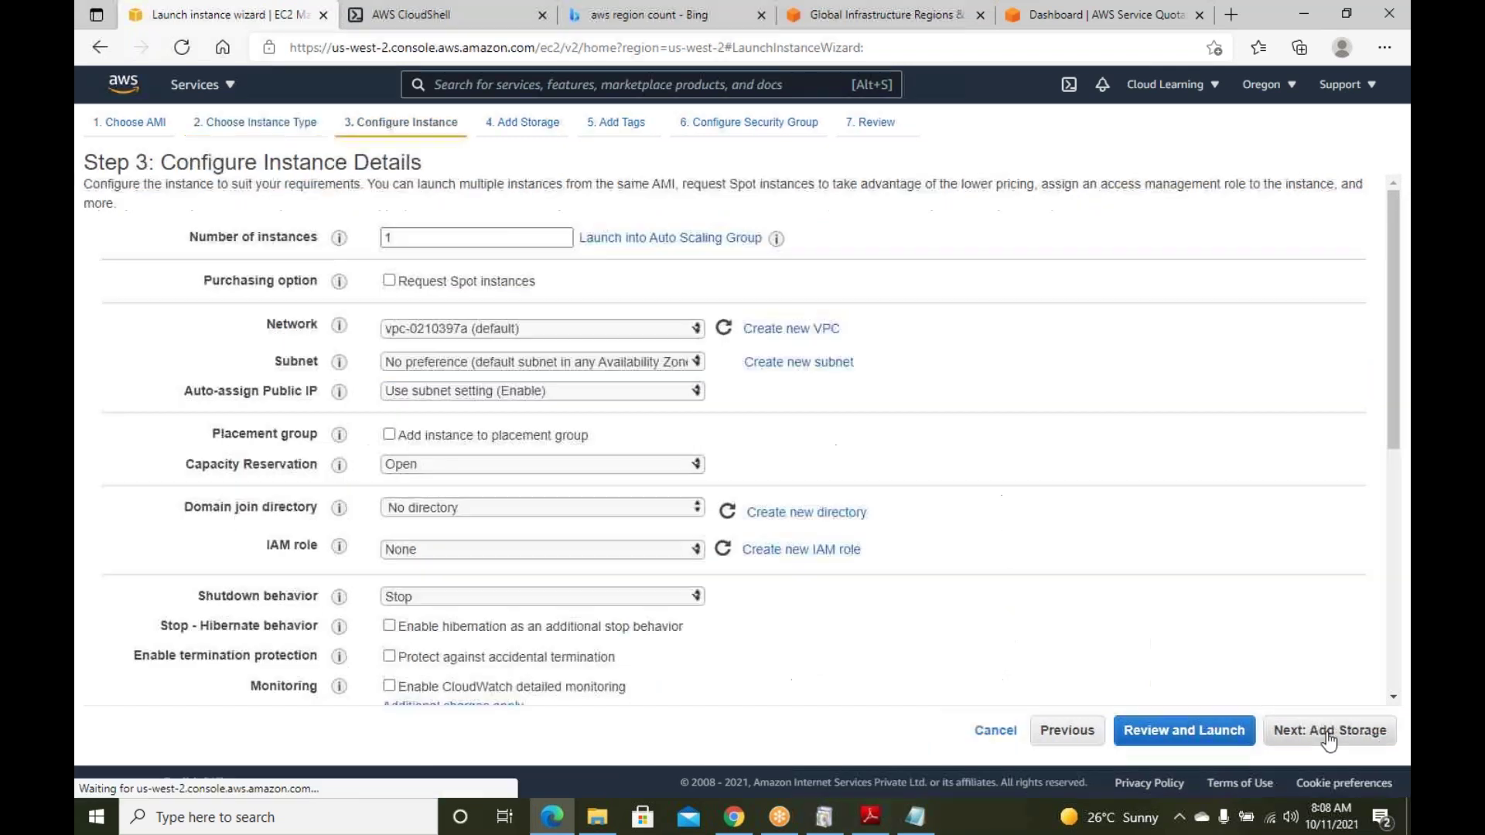
pyautogui.doubleClick(457, 236)
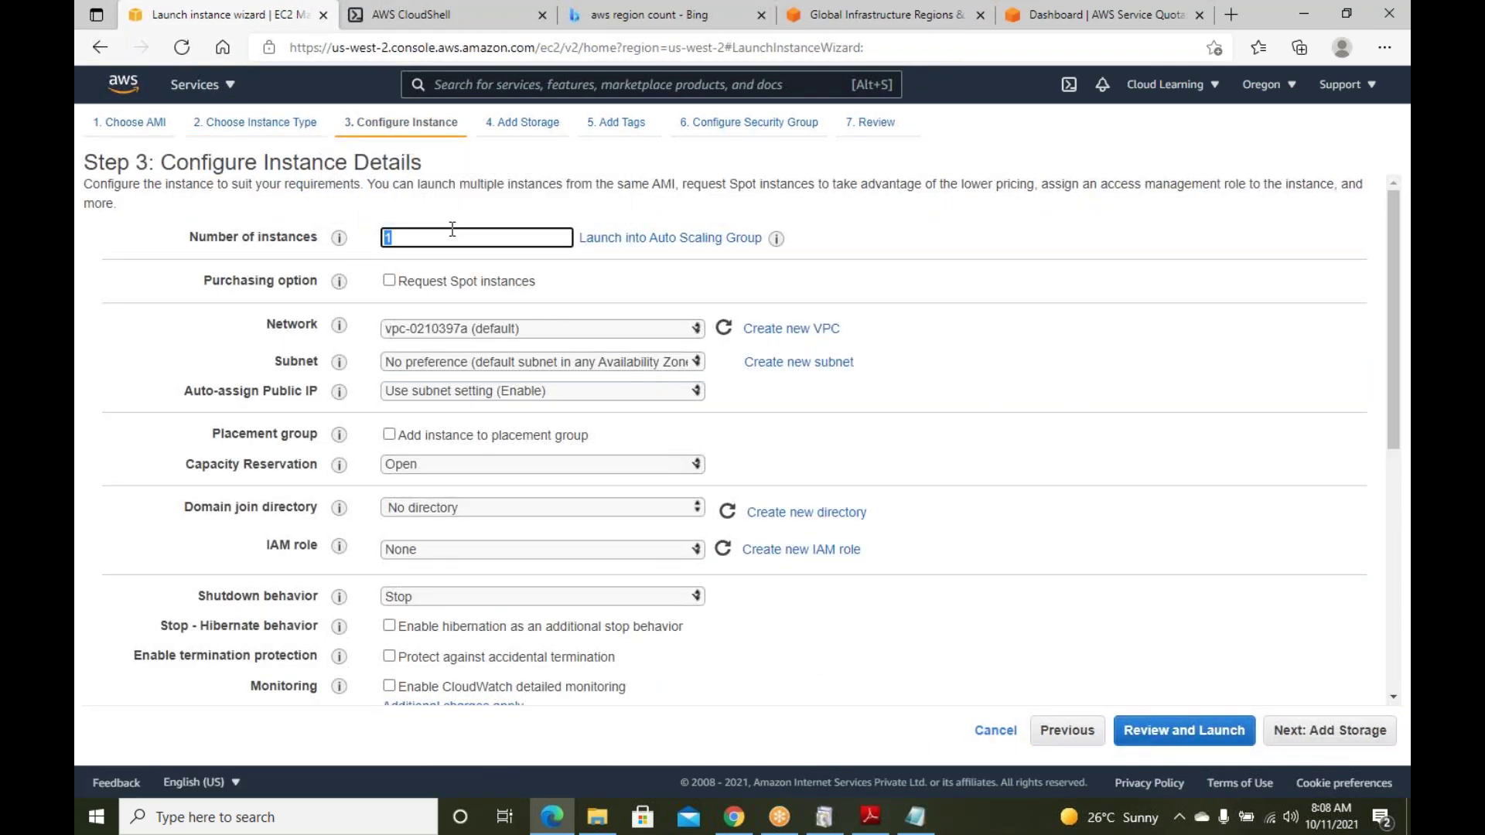
pyautogui.click(643, 328)
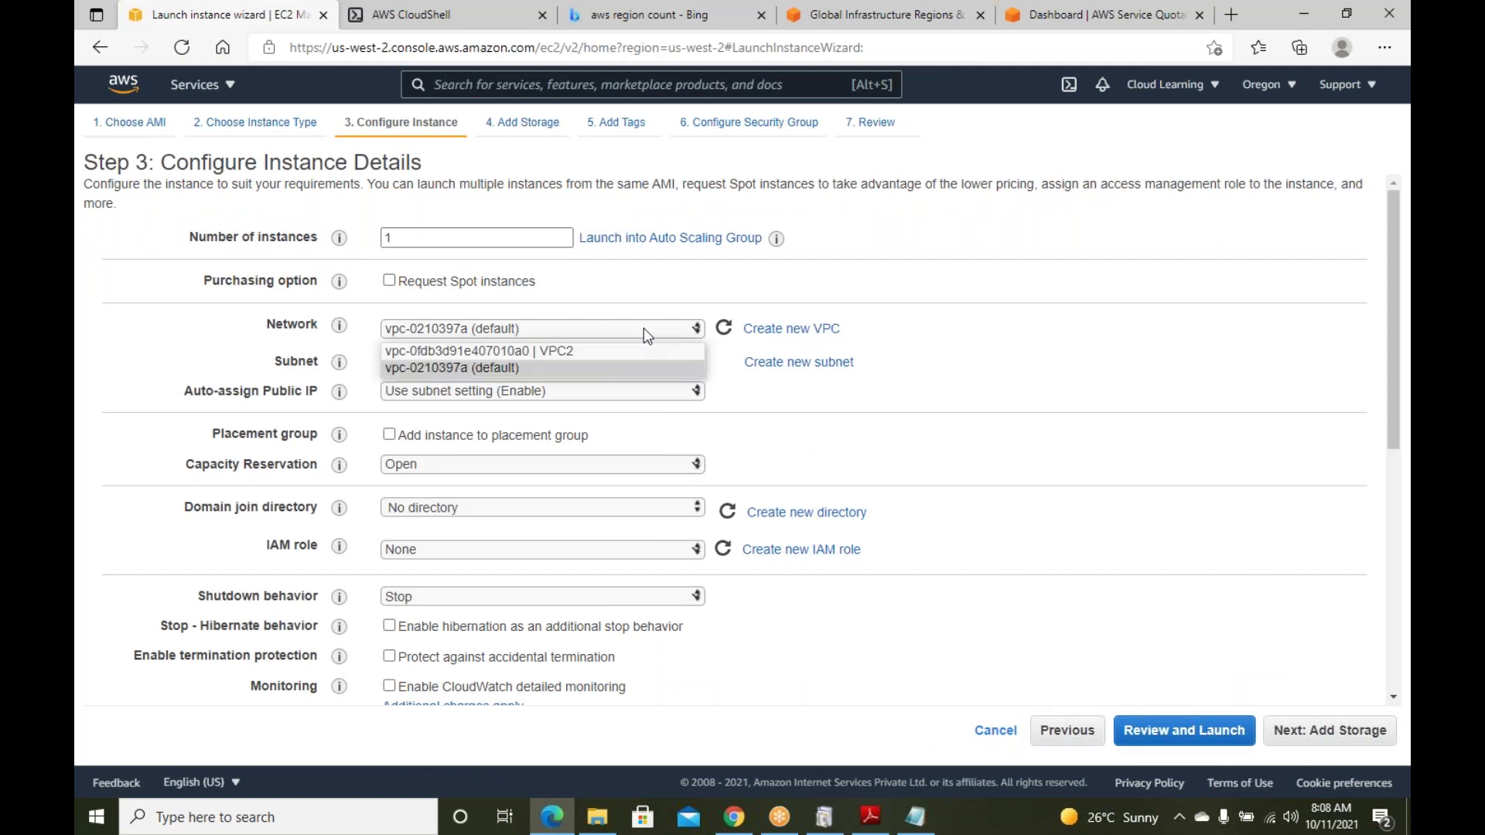
pyautogui.click(706, 289)
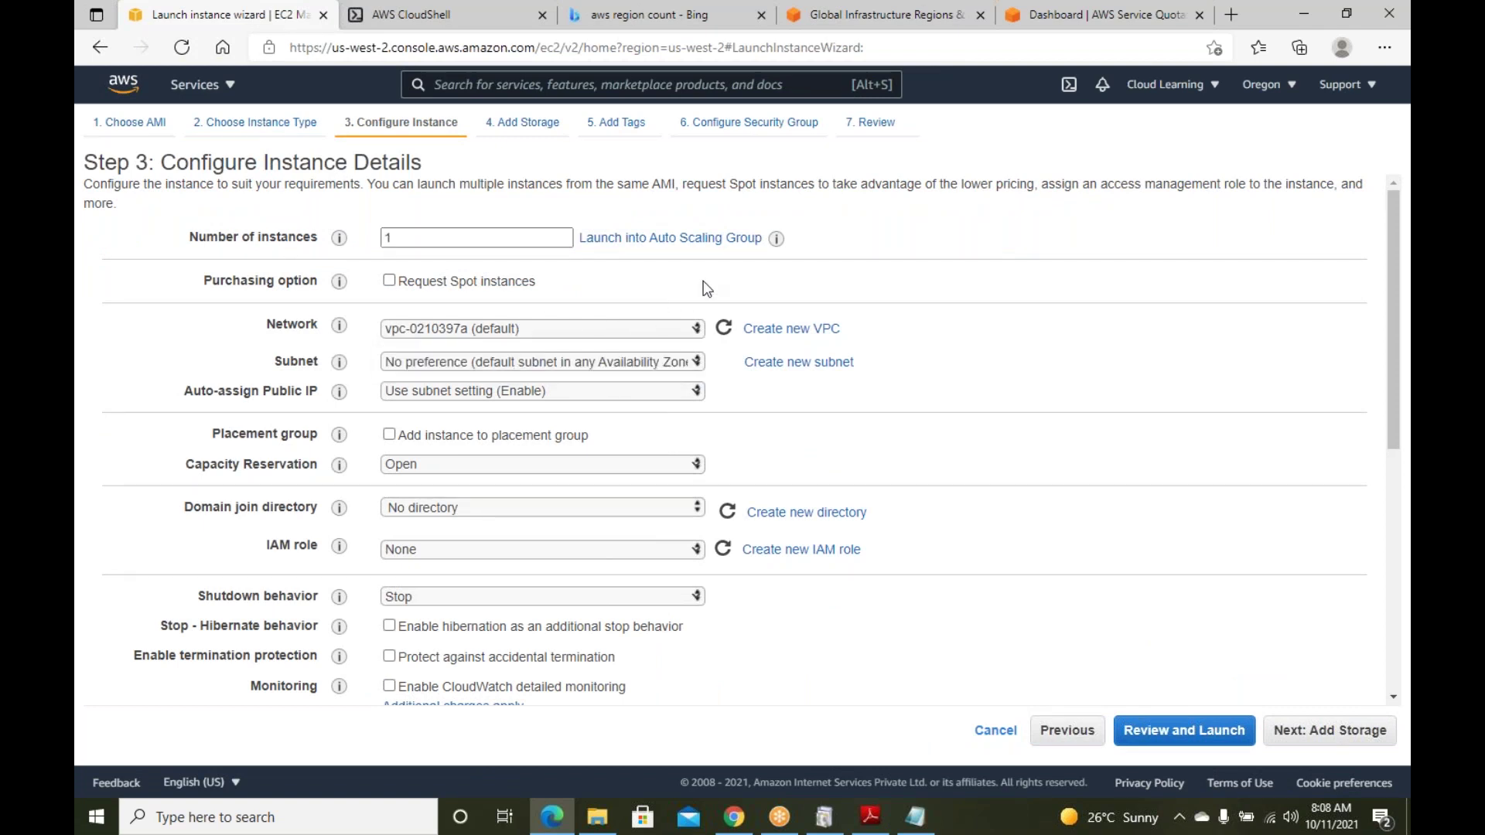
pyautogui.click(590, 328)
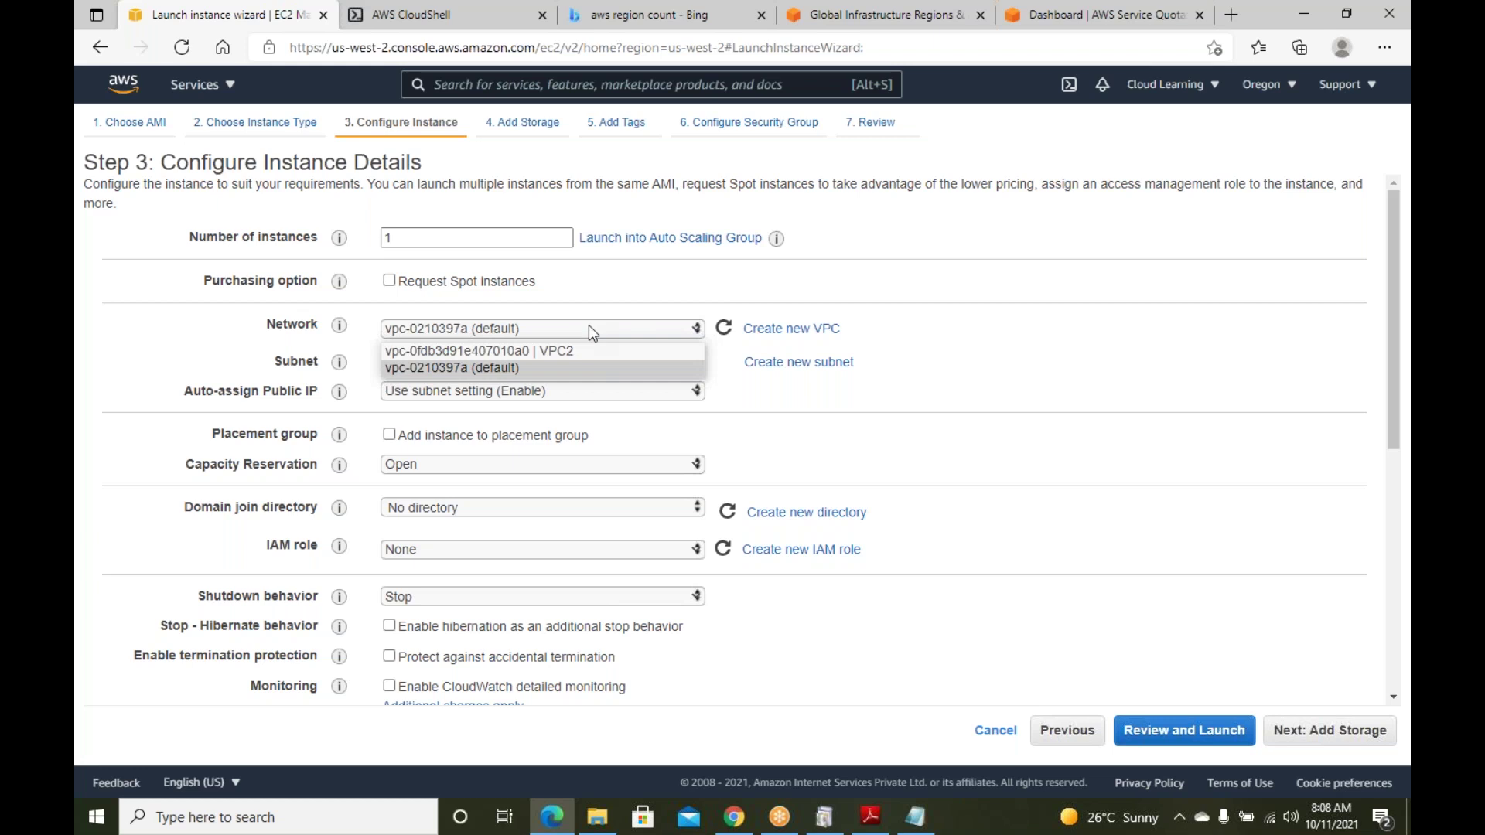
pyautogui.click(709, 292)
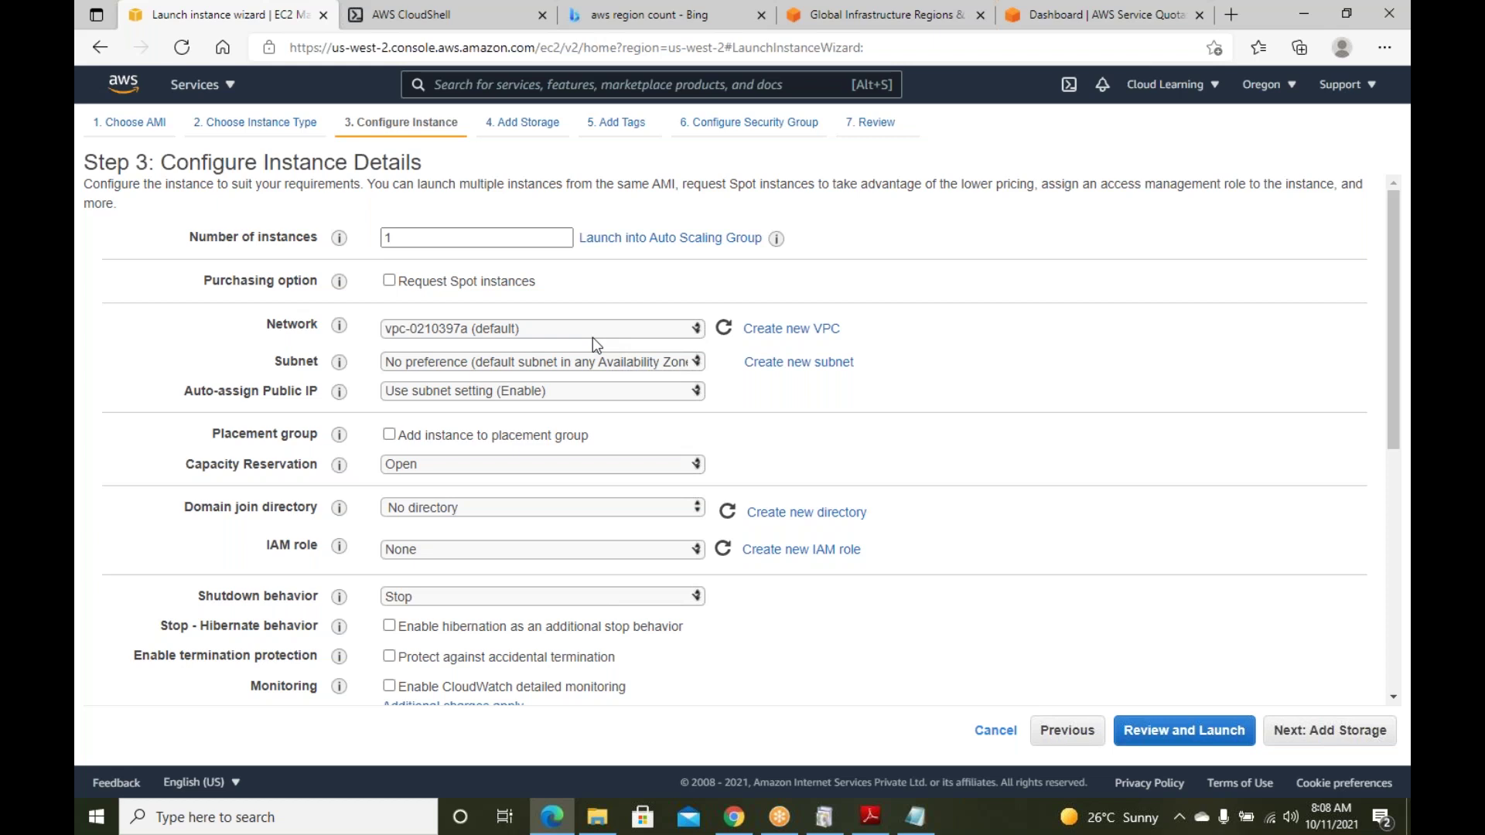
pyautogui.click(636, 335)
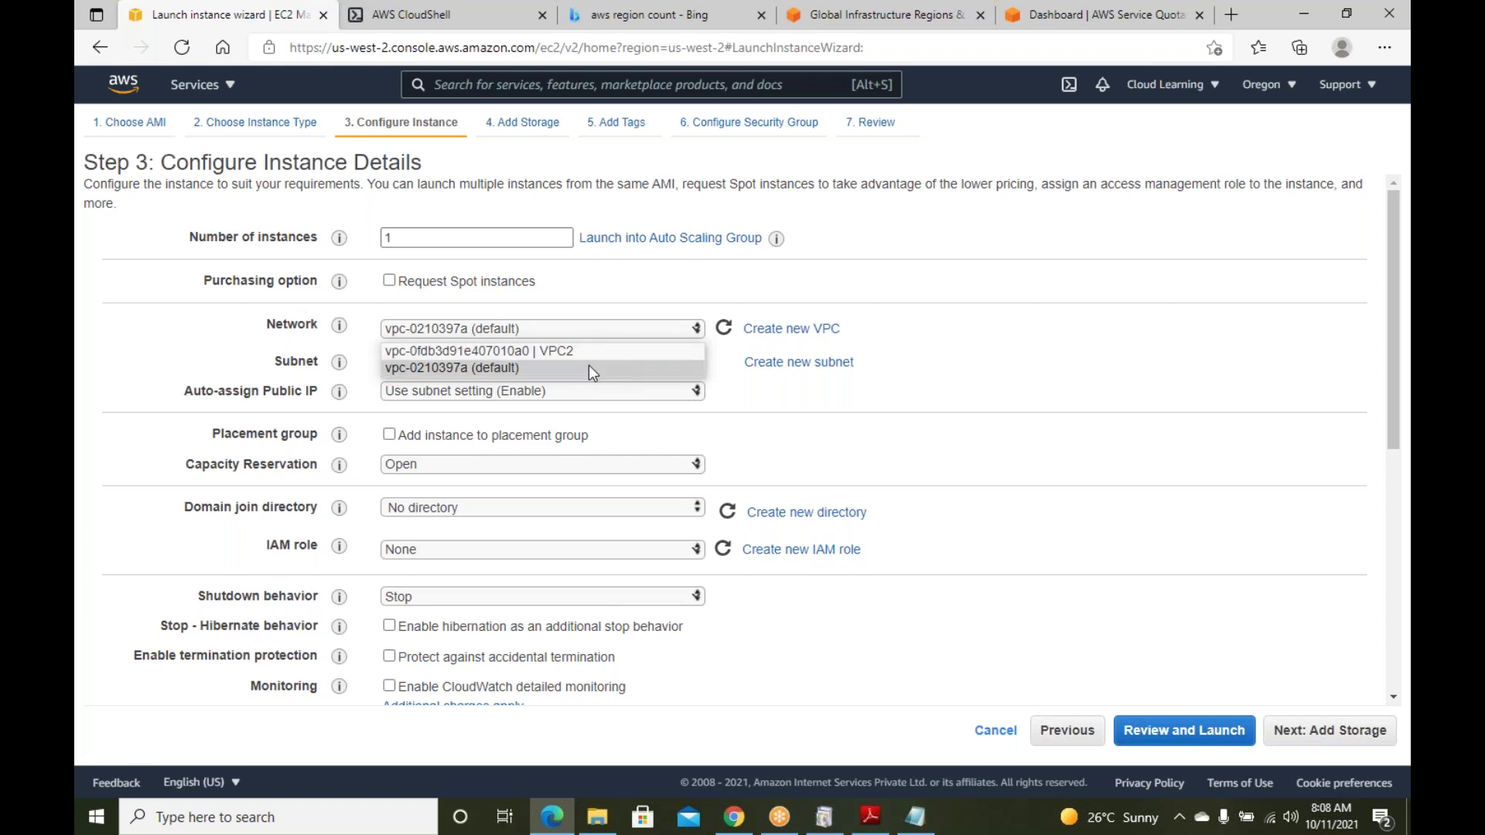
pyautogui.click(592, 370)
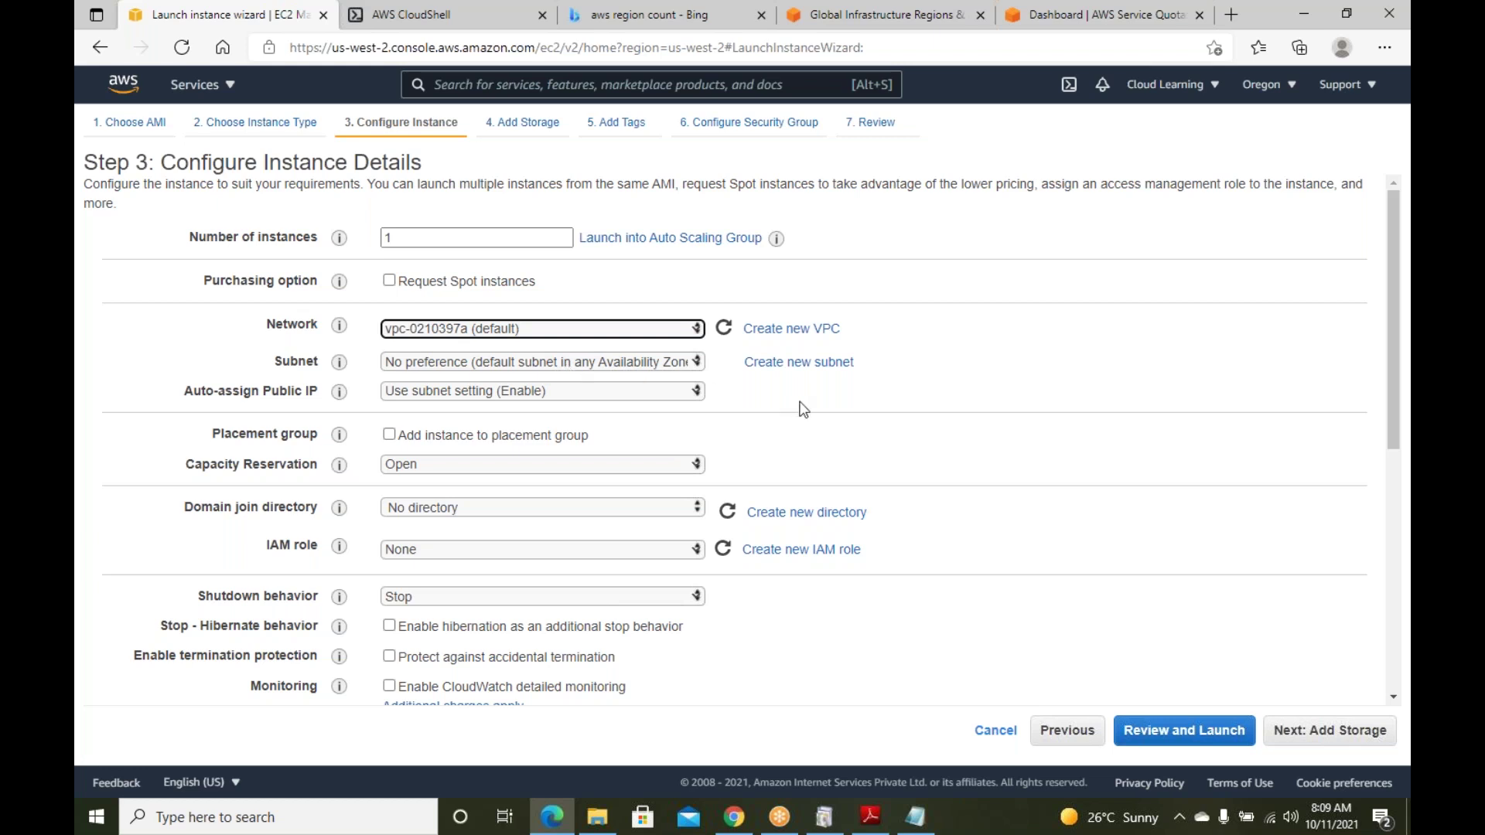
pyautogui.click(573, 370)
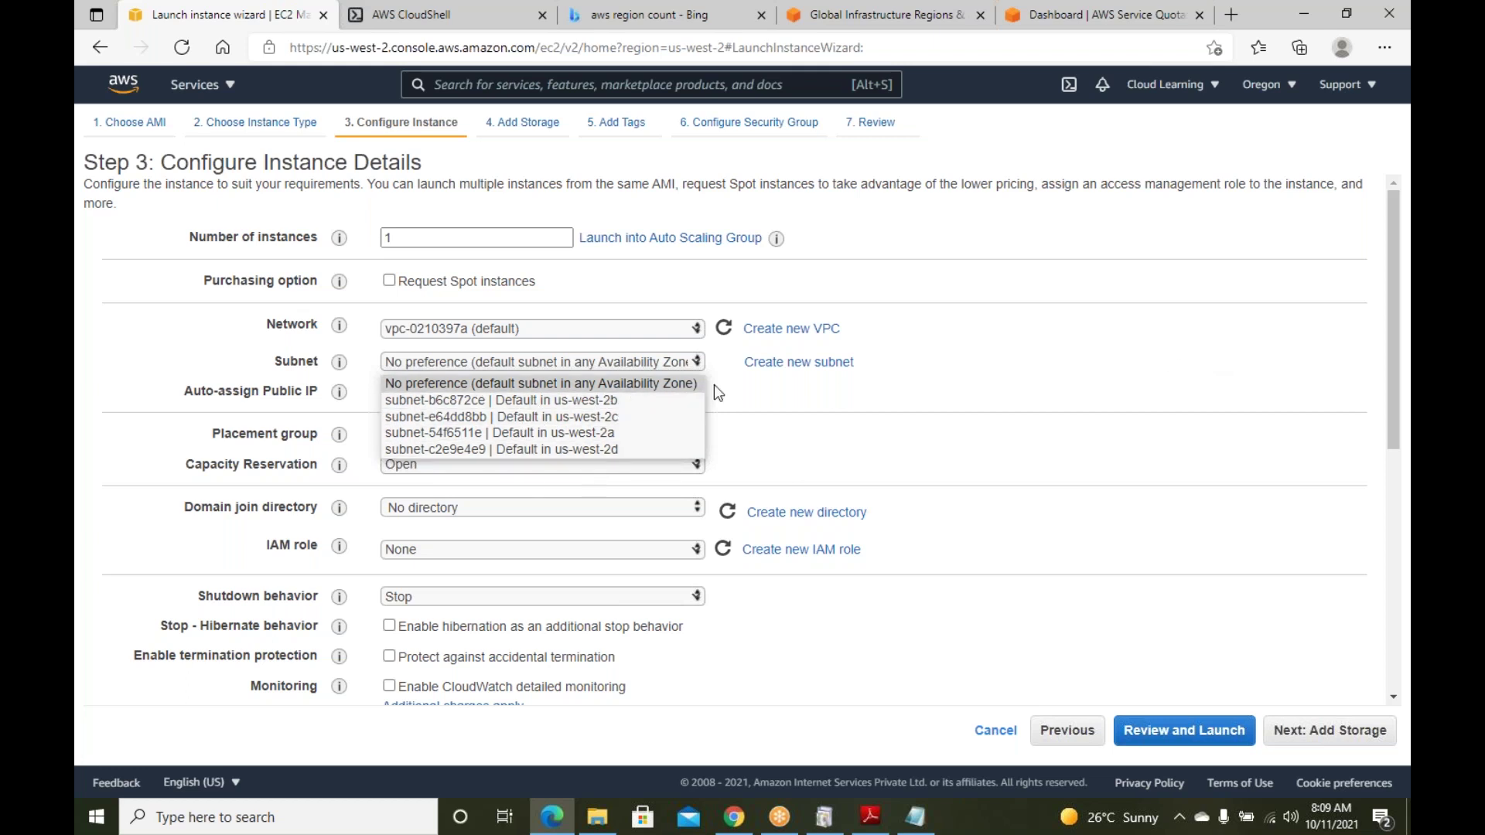
# Choose subnet-54f6511e | Default in us-west-2a, with 4088 IP addresses available
pyautogui.click(792, 418)
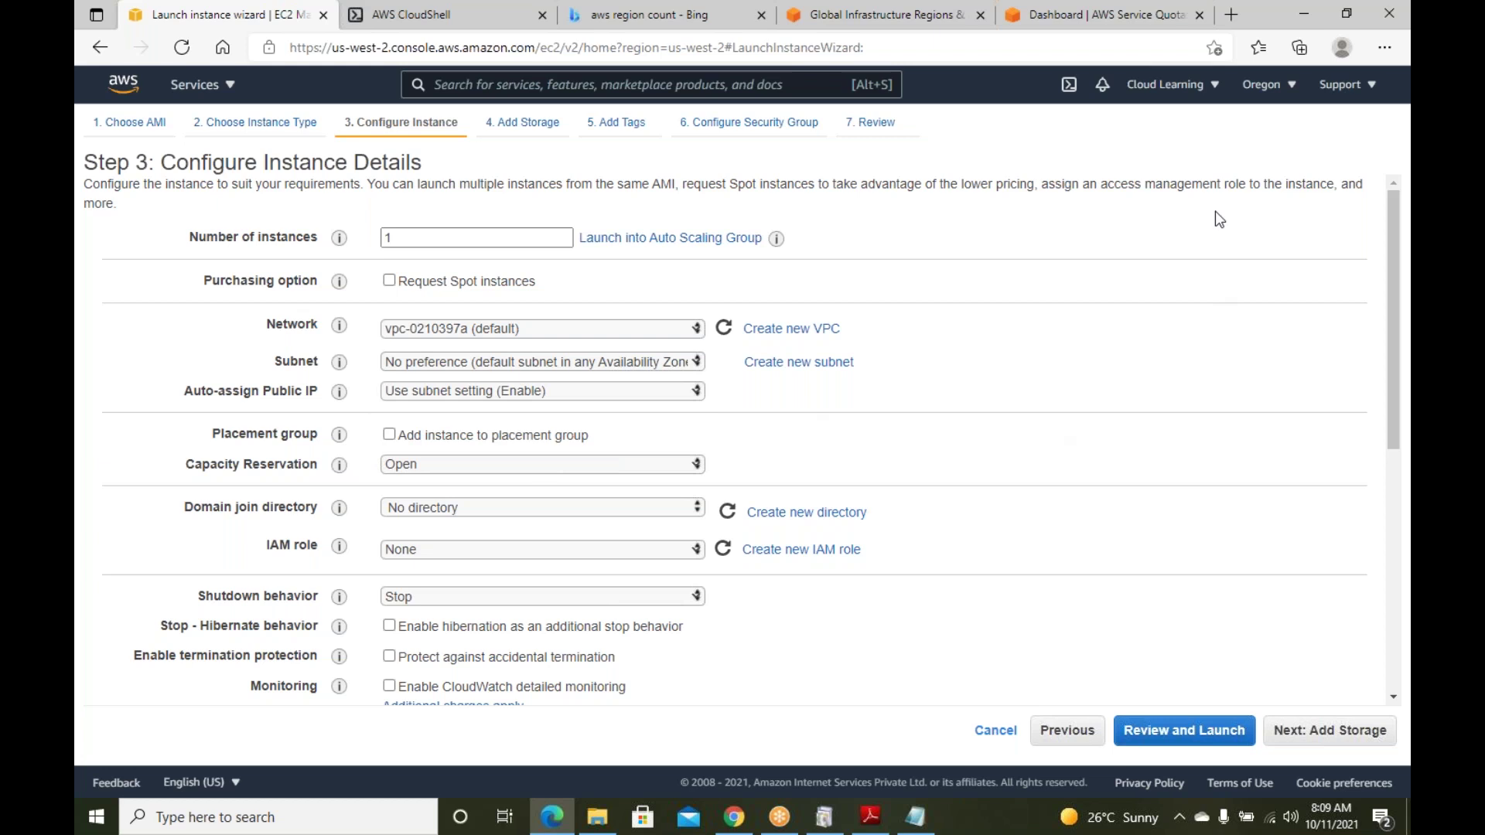
pyautogui.click(574, 362)
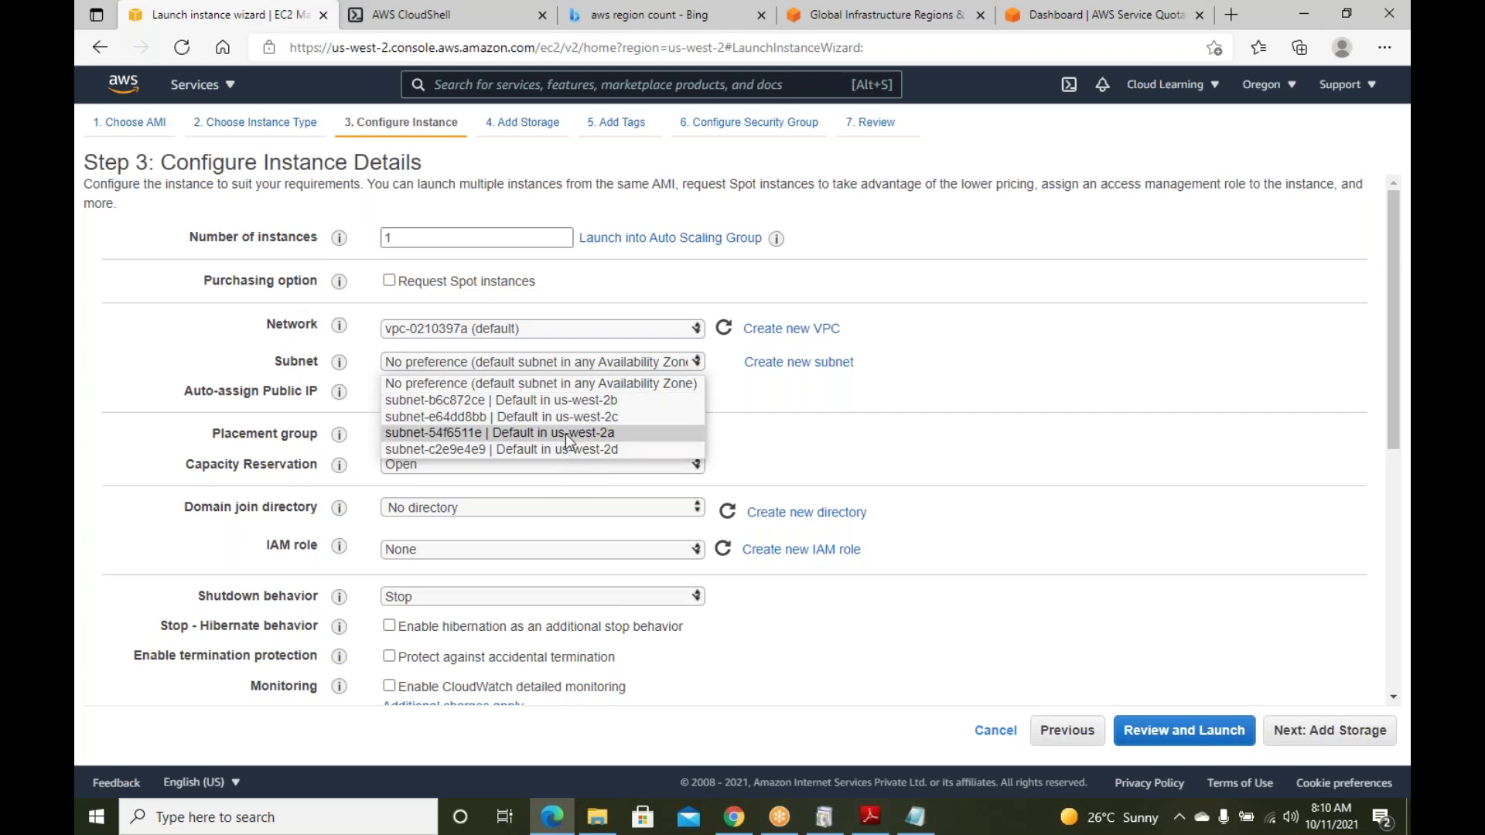
pyautogui.click(564, 433)
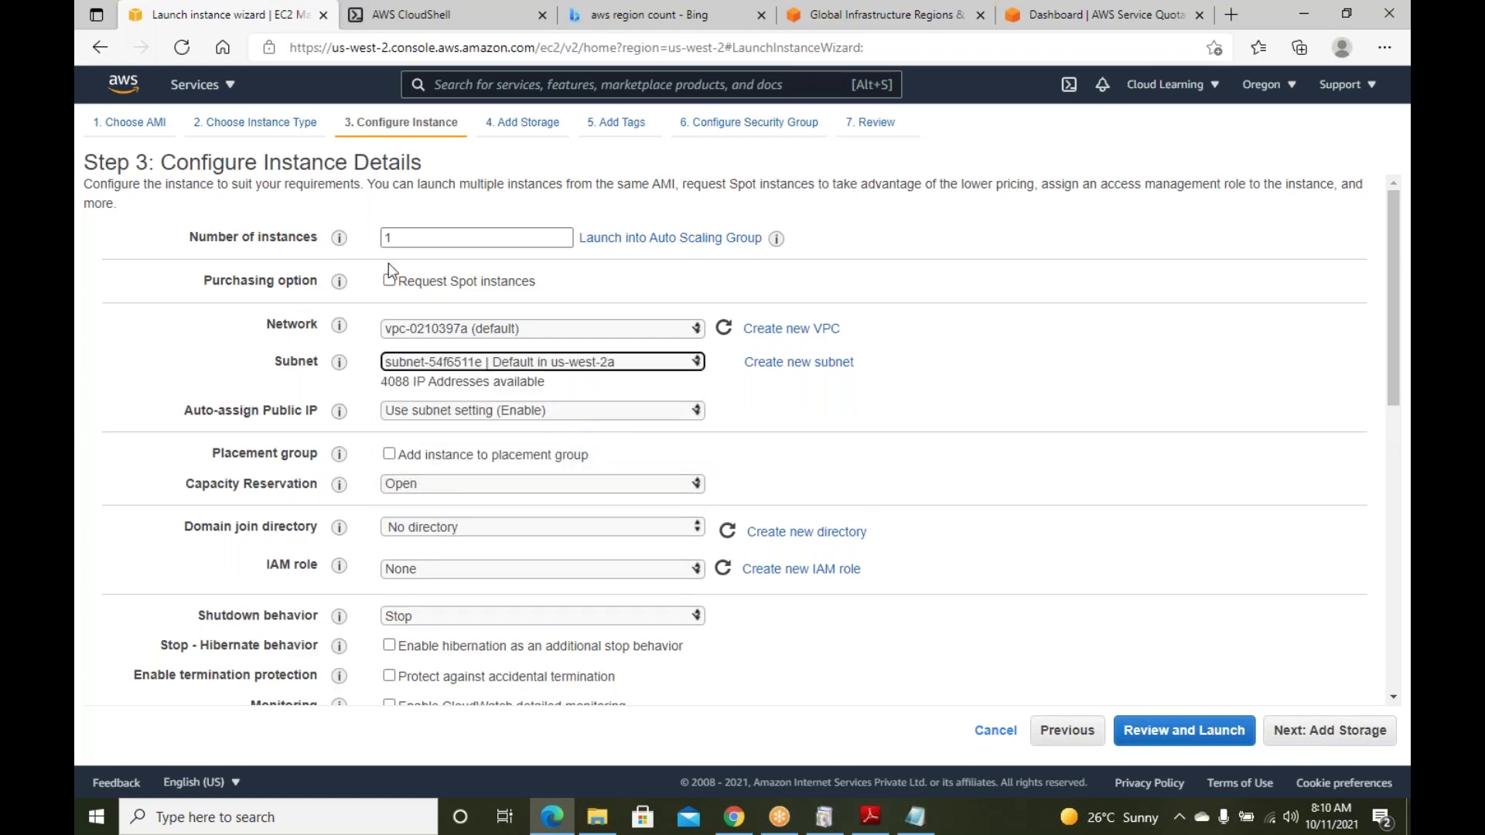
pyautogui.click(574, 359)
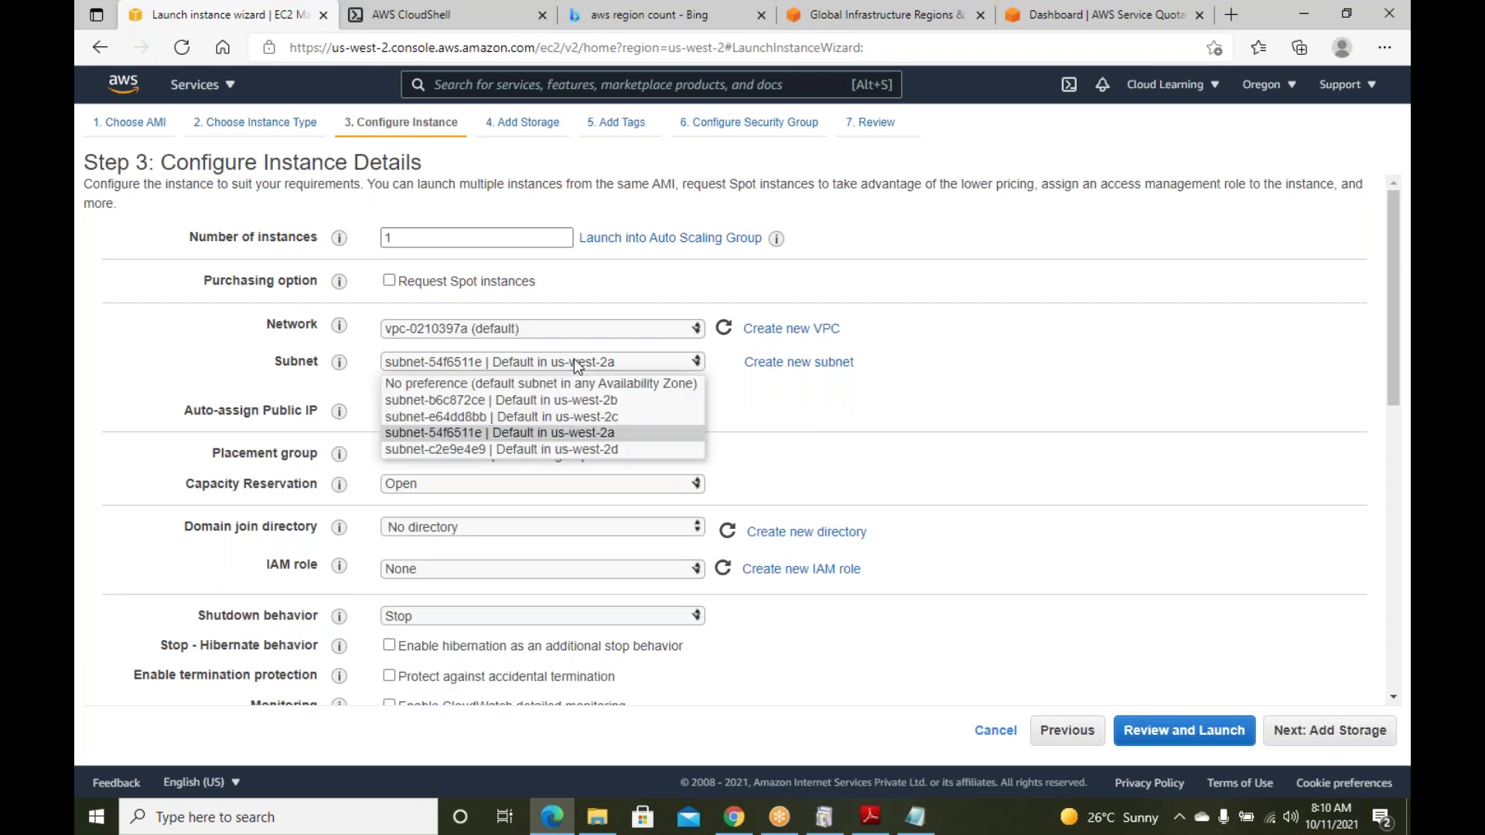
pyautogui.click(597, 433)
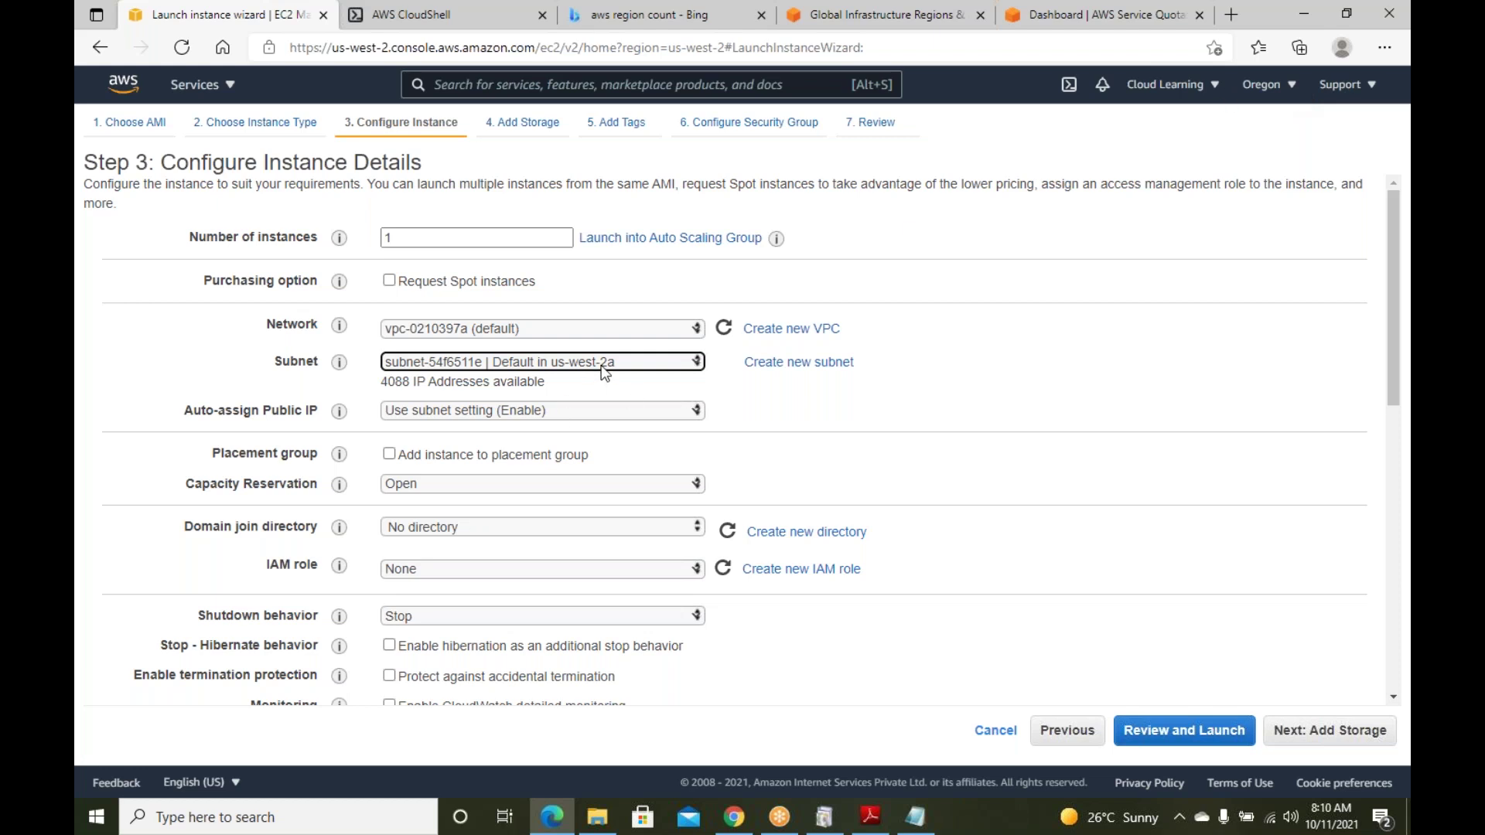
pyautogui.click(874, 421)
pyautogui.click(528, 424)
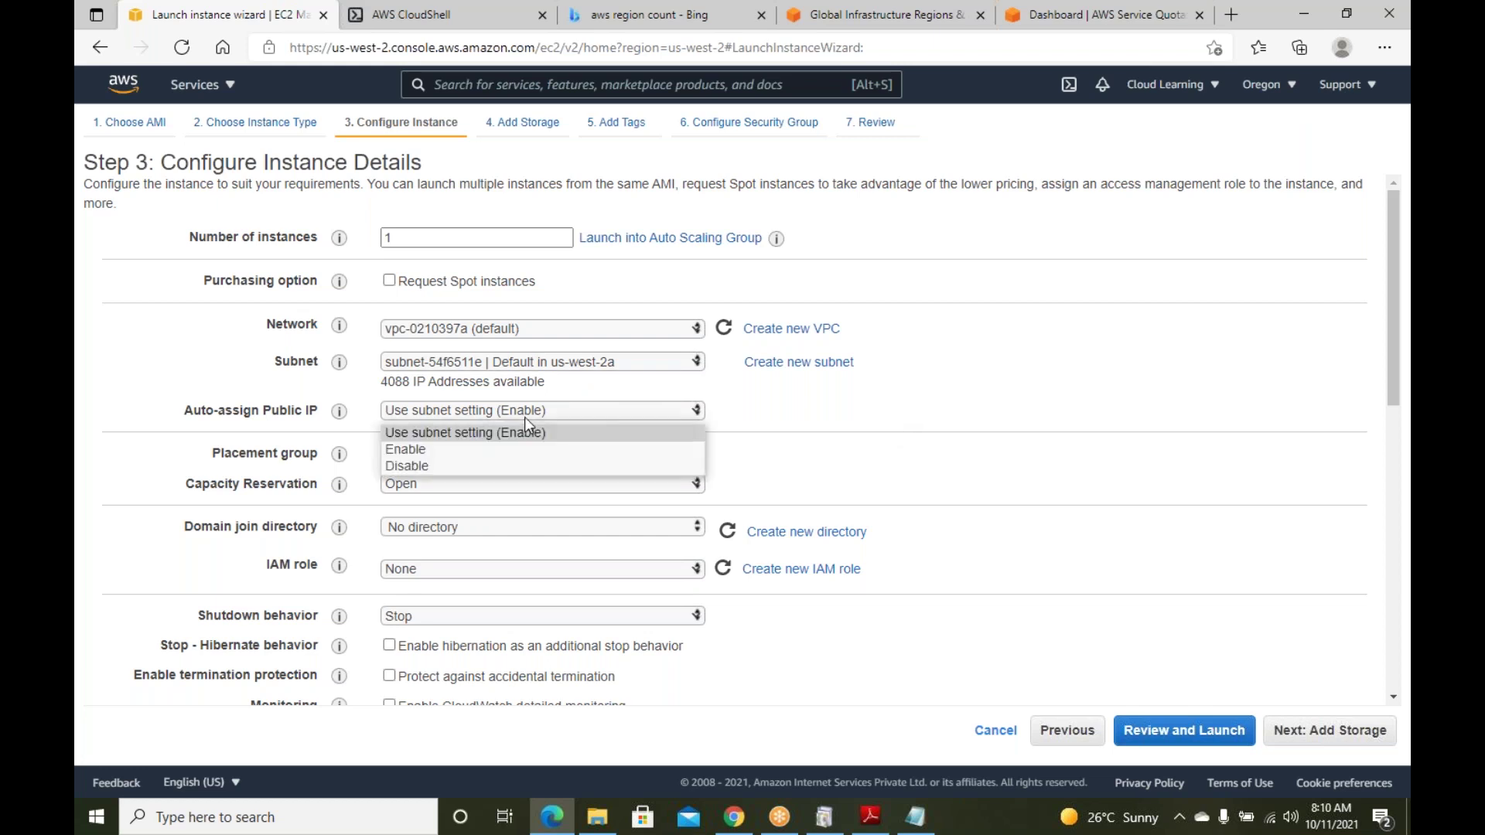
pyautogui.click(826, 407)
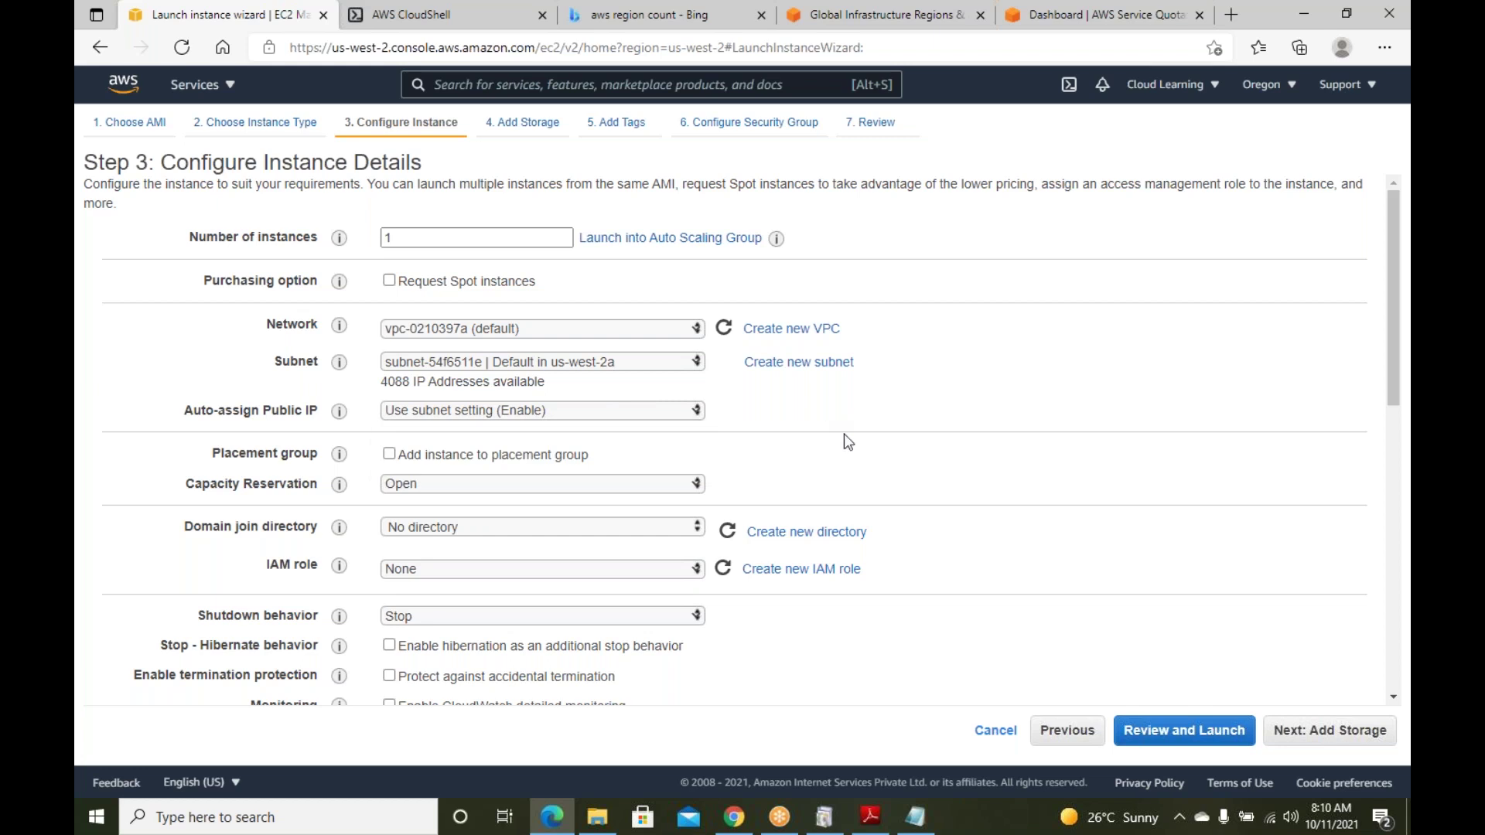
pyautogui.click(474, 415)
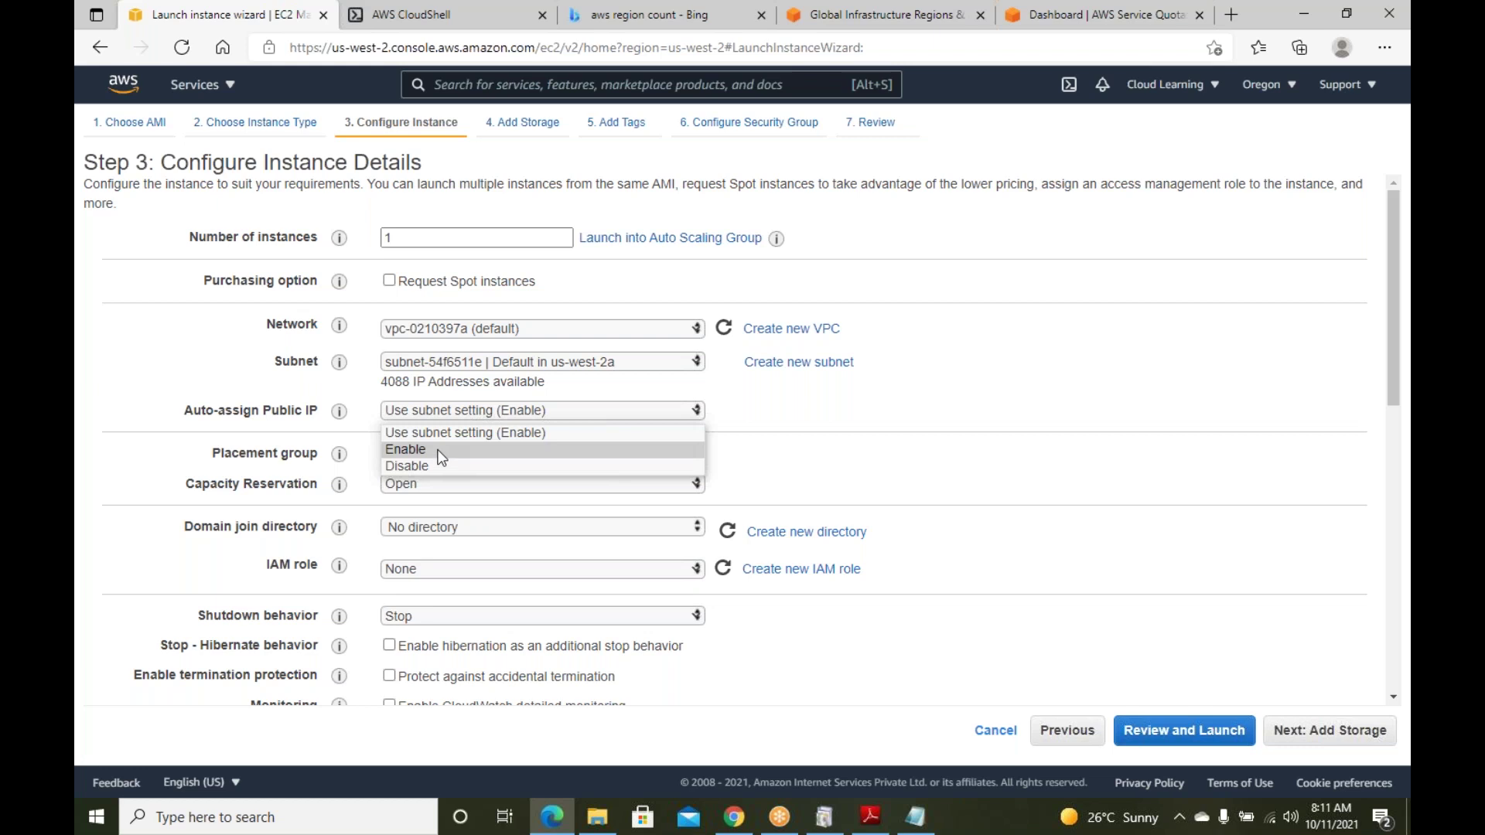
pyautogui.click(437, 446)
pyautogui.click(435, 414)
pyautogui.click(464, 433)
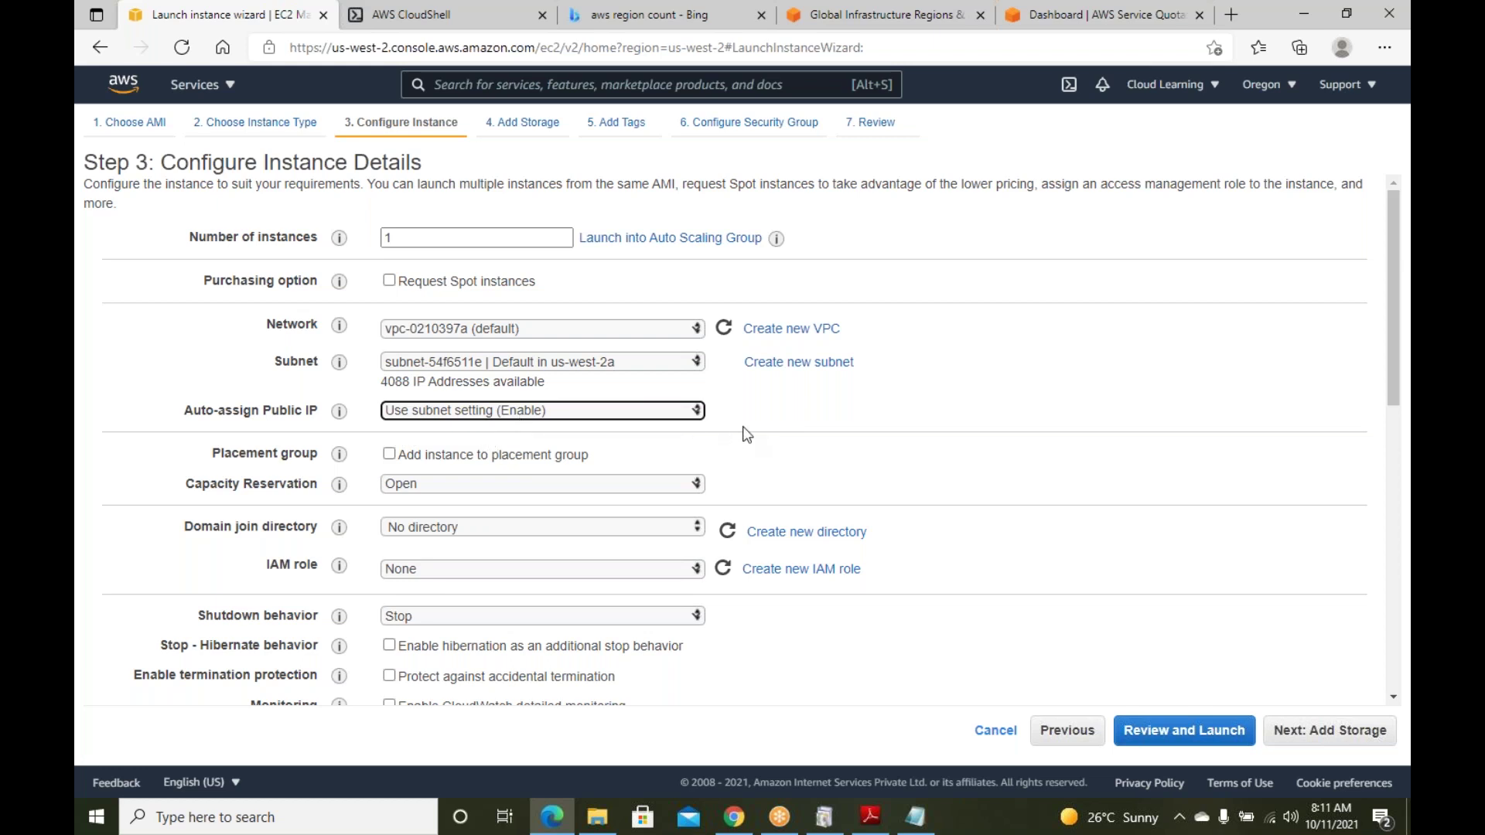
pyautogui.scroll(-1, 727, 438)
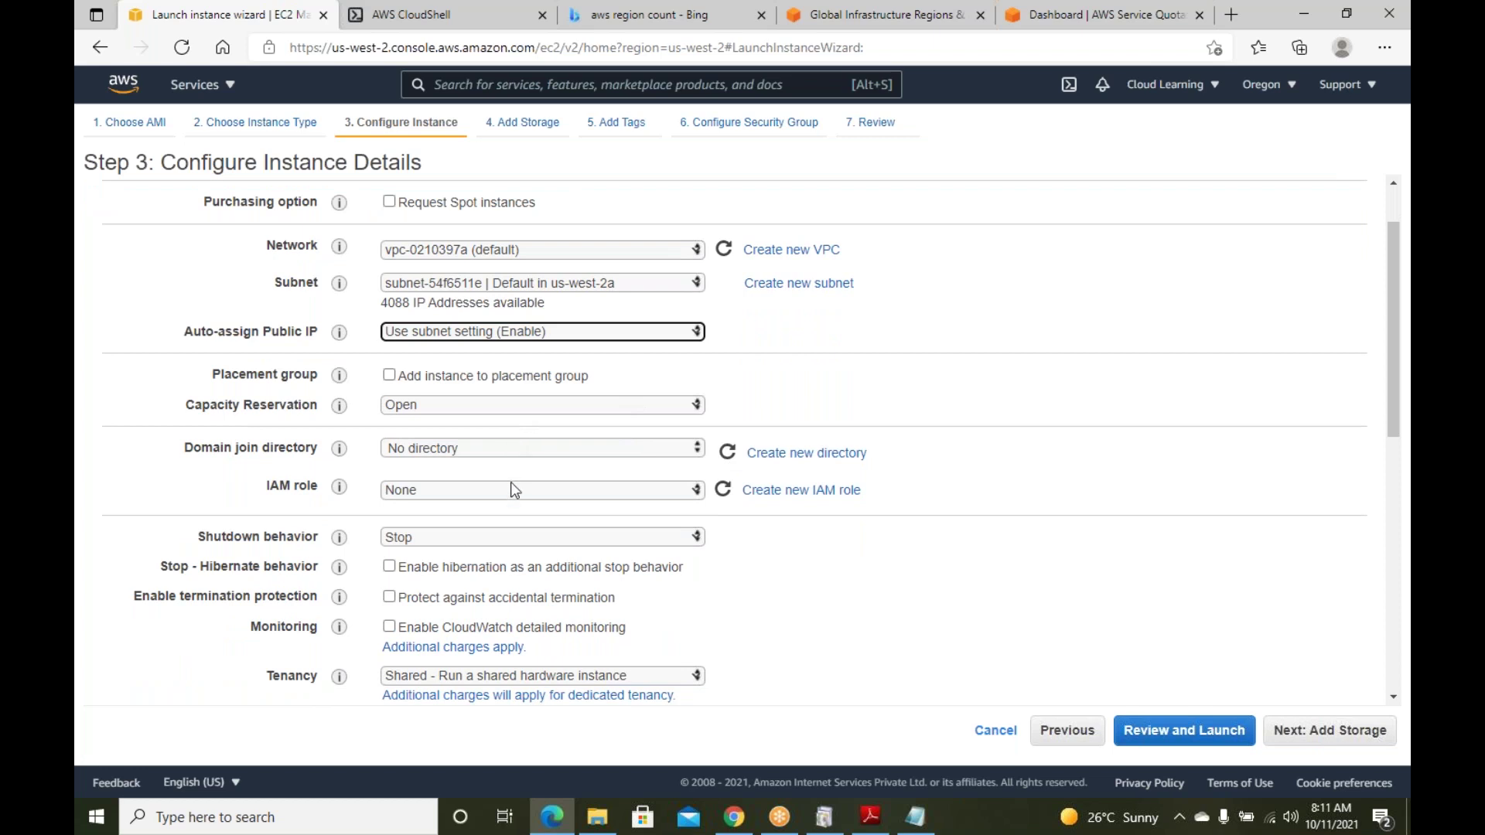
pyautogui.scroll(-2, 511, 492)
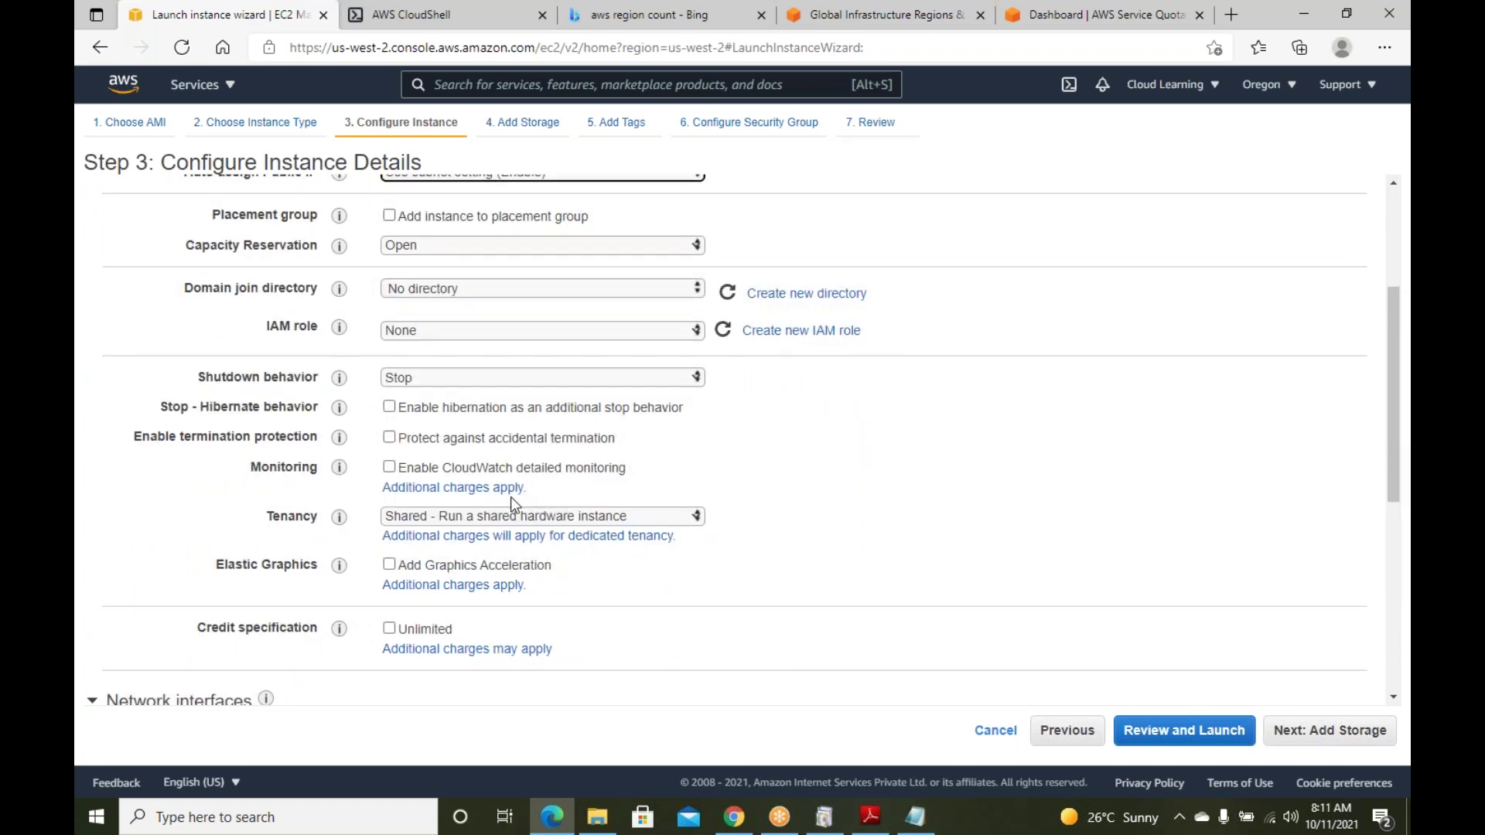
pyautogui.click(425, 376)
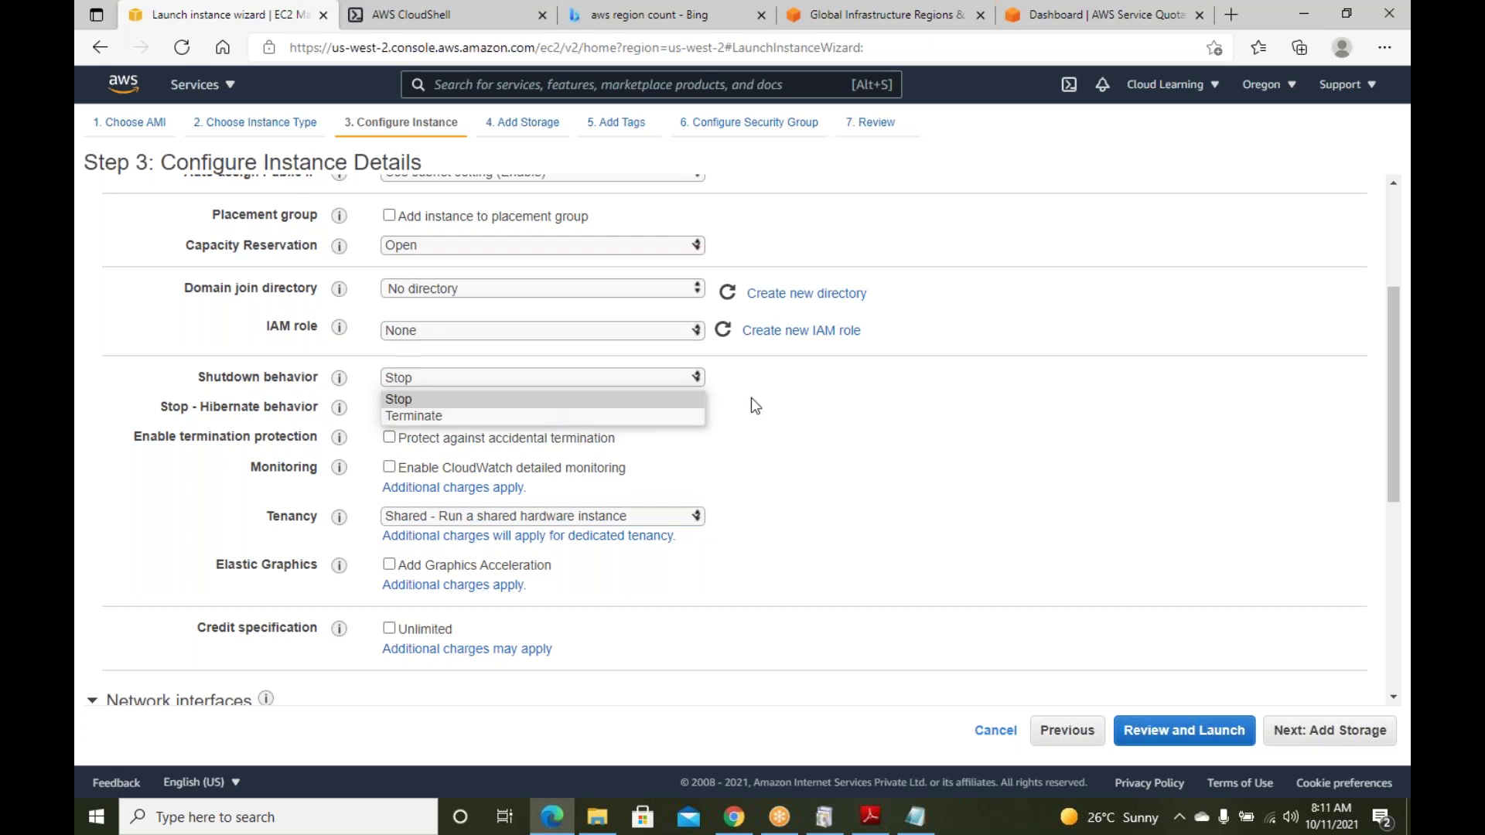
pyautogui.click(426, 399)
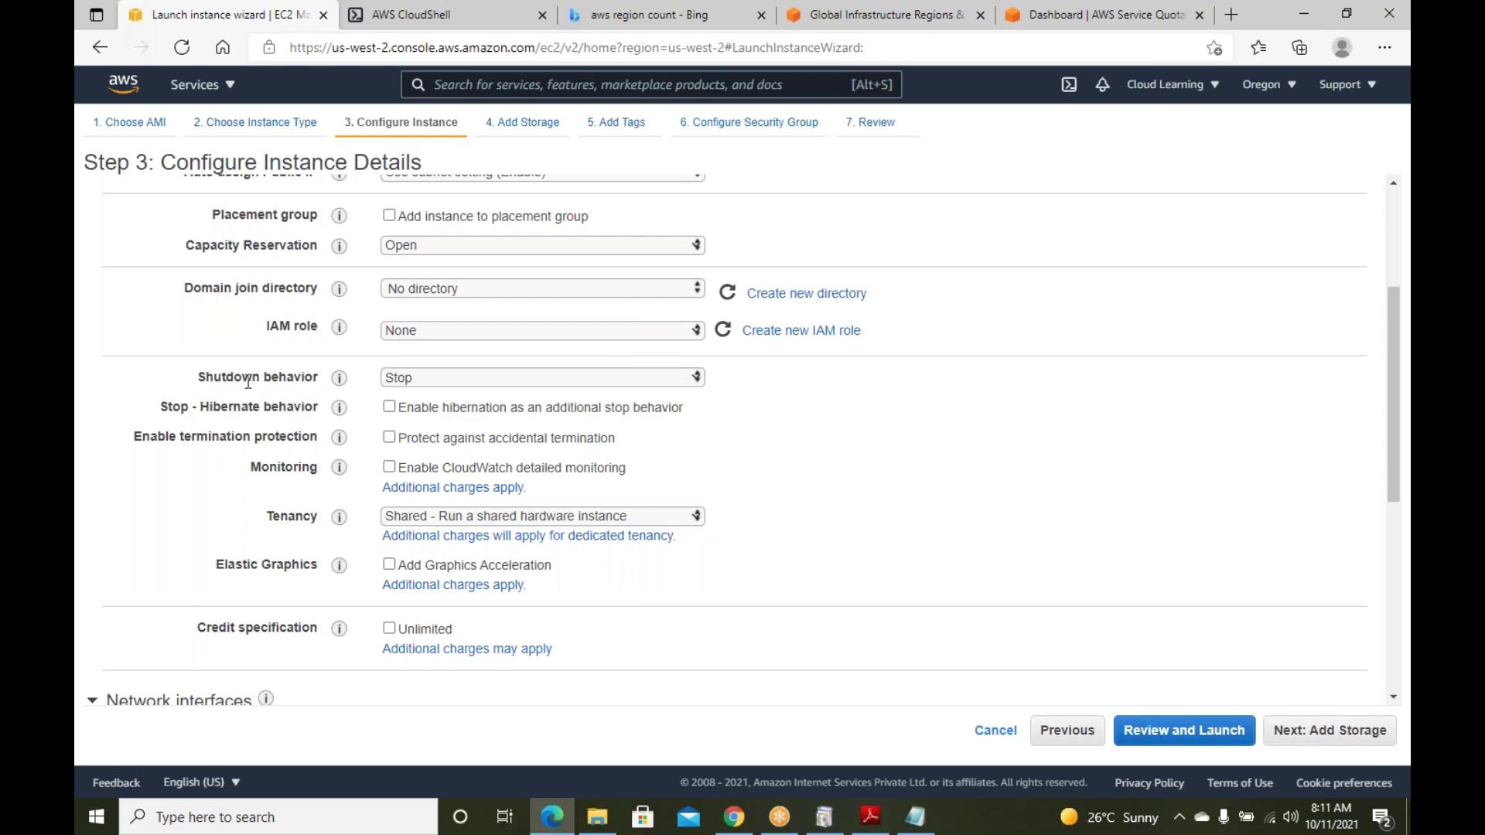
pyautogui.click(416, 382)
pyautogui.click(415, 400)
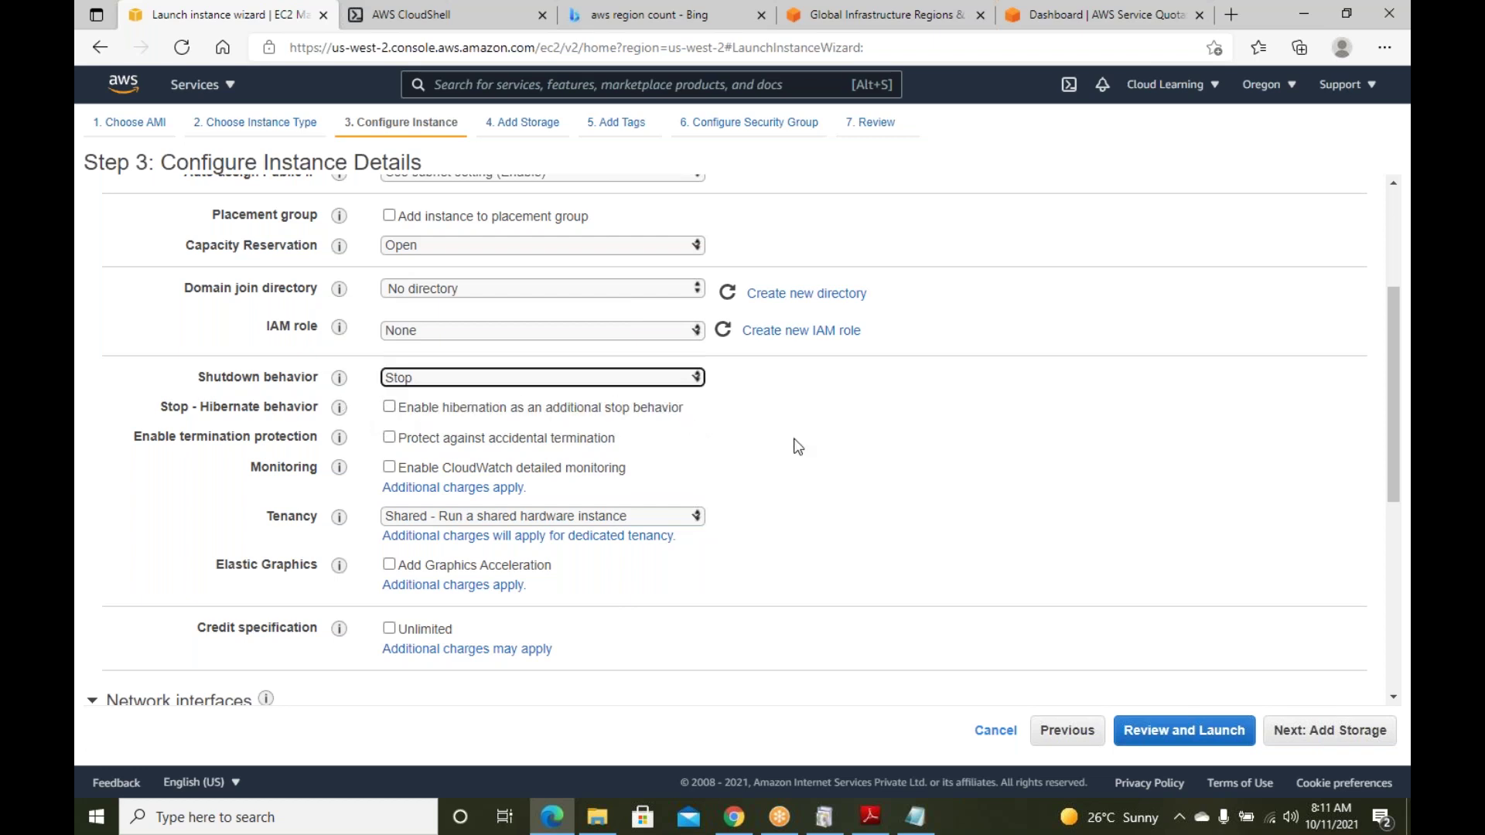
# Tick 'Protect against accidental termination' to enable termination protection
pyautogui.scroll(-2, 780, 457)
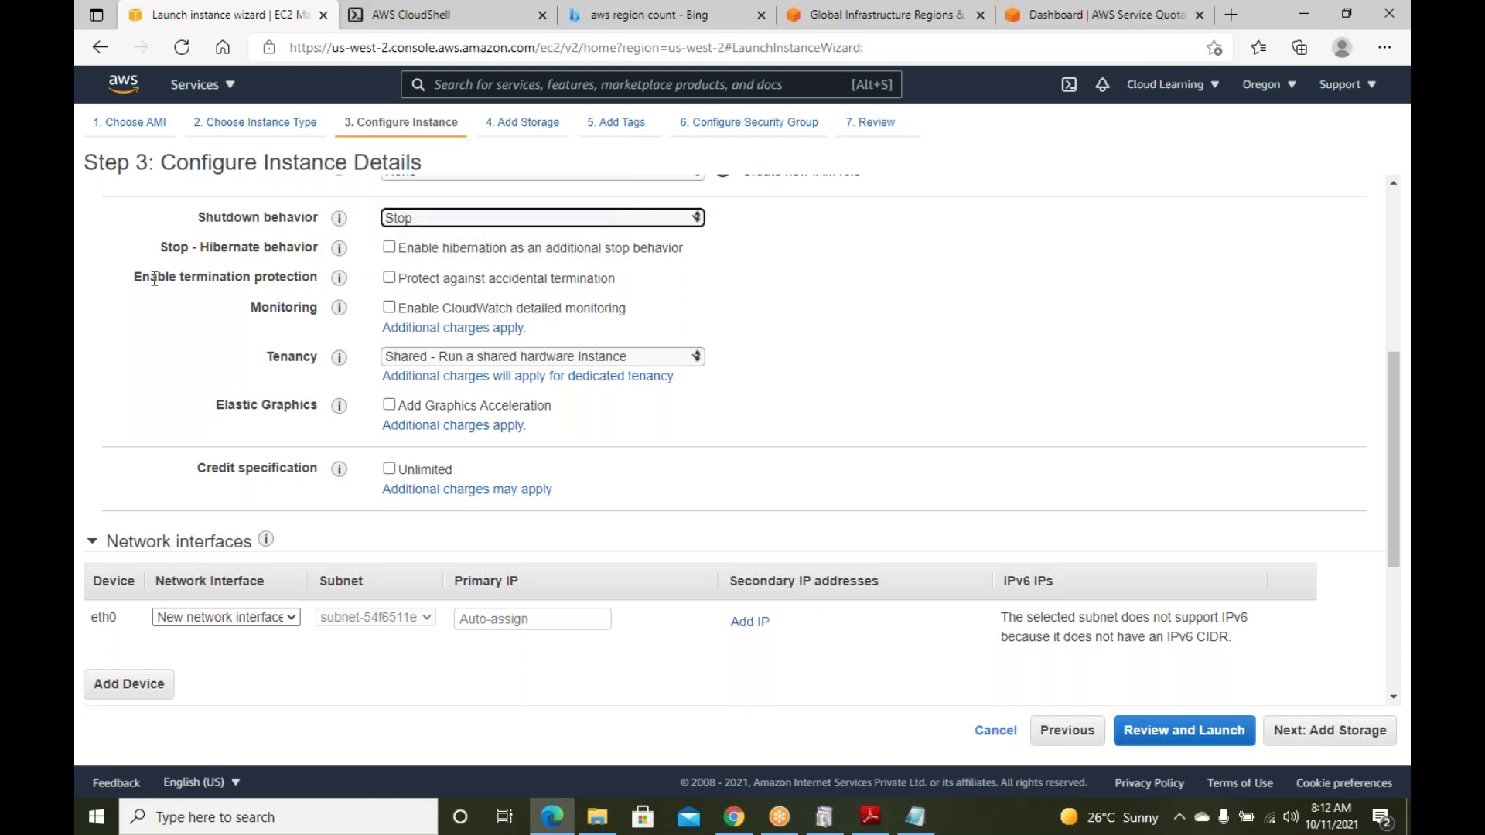
pyautogui.click(389, 278)
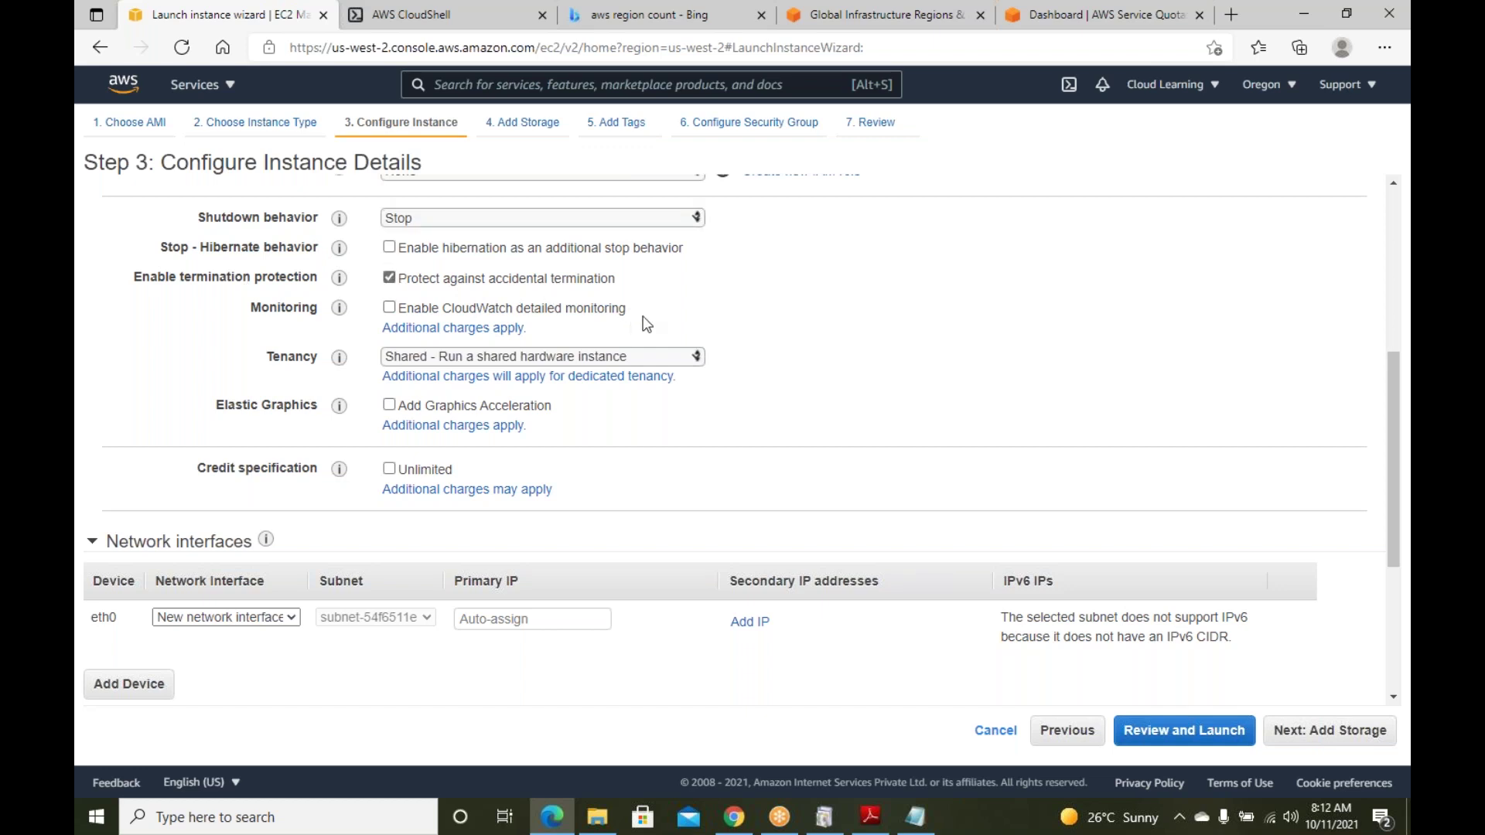
pyautogui.scroll(1, 1053, 290)
pyautogui.scroll(3, 1053, 290)
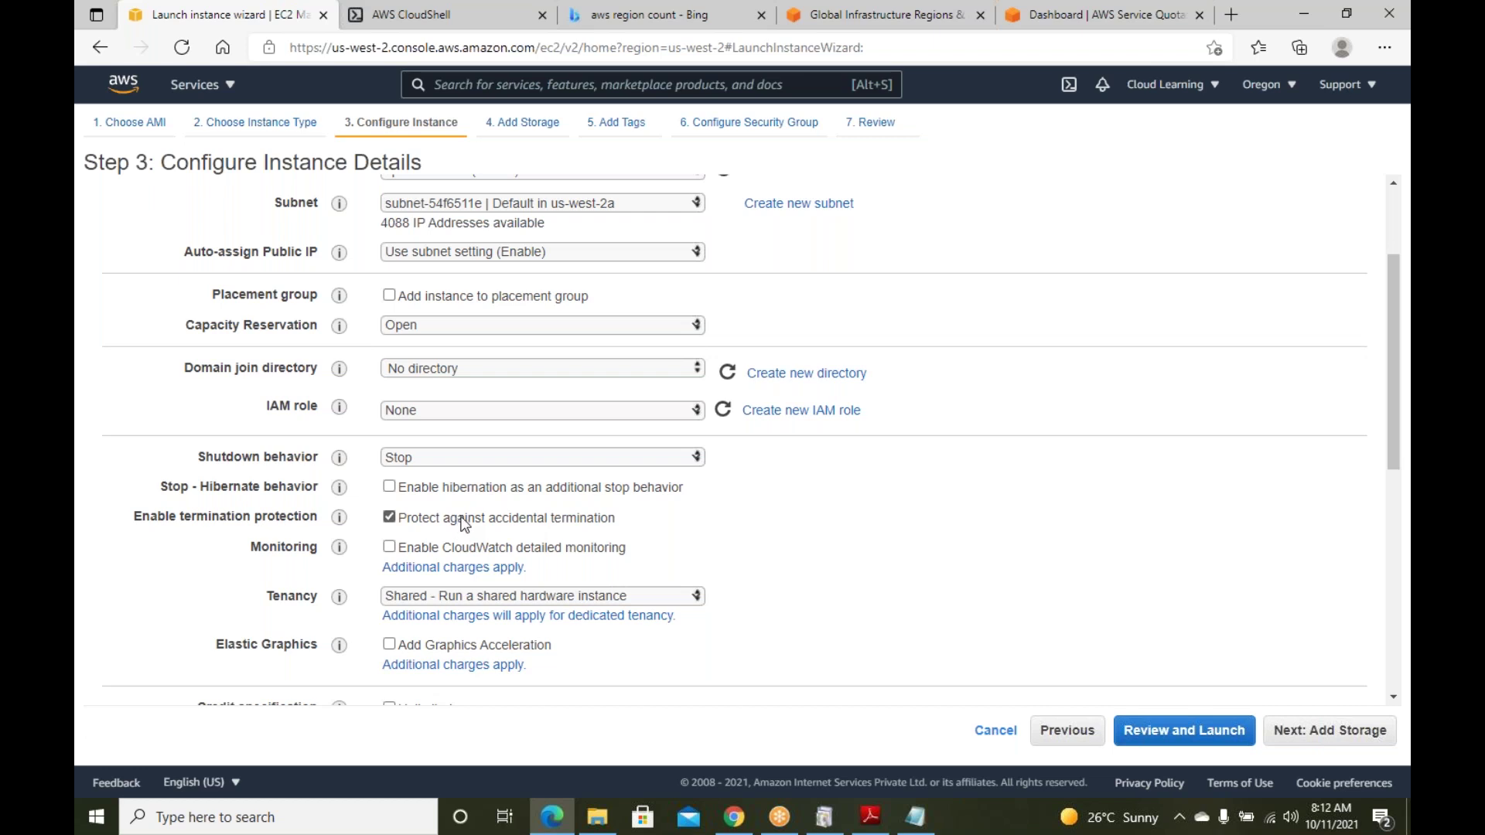
pyautogui.scroll(-2, 464, 524)
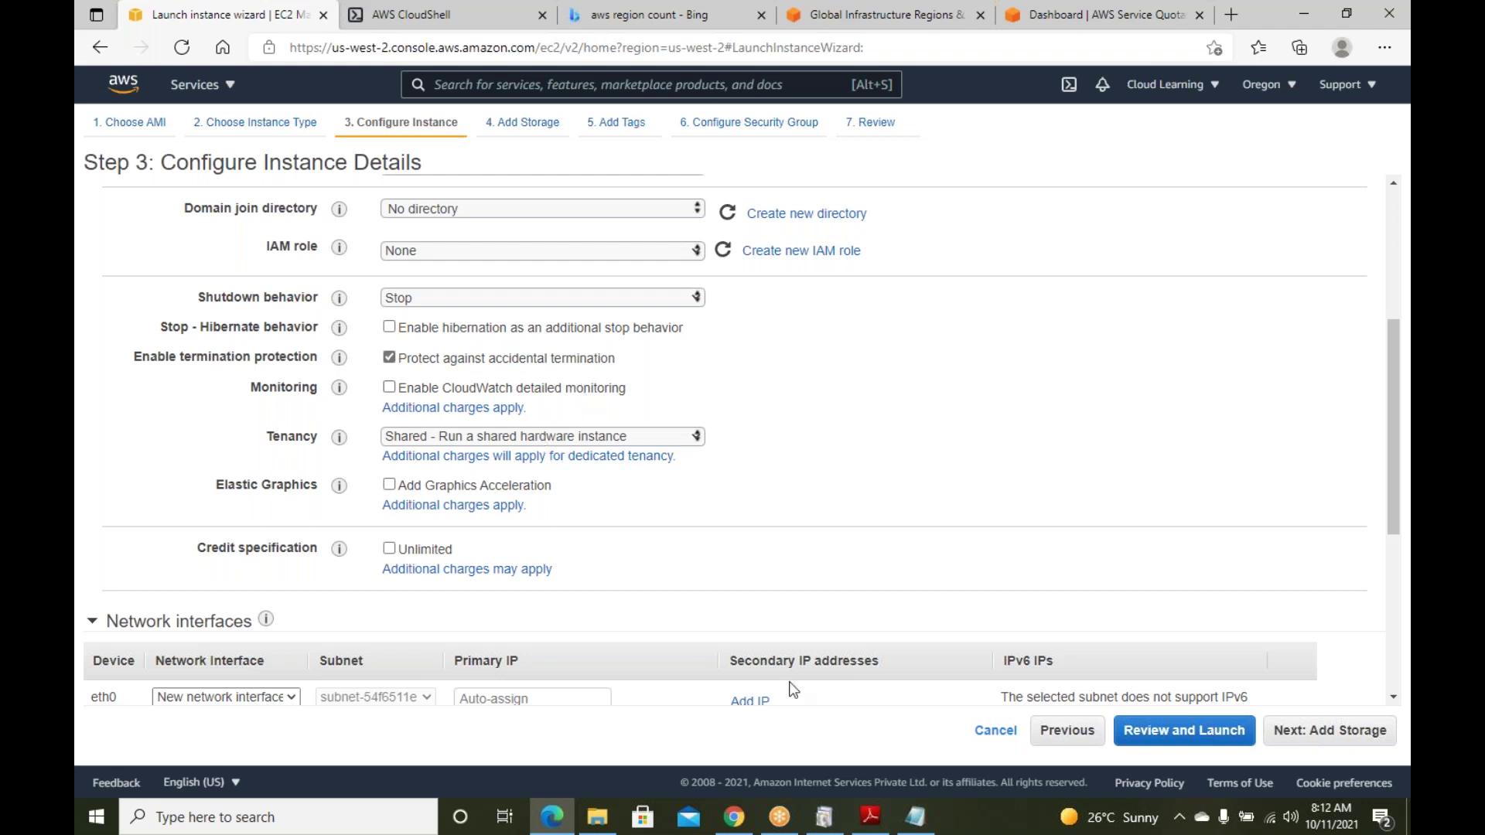
pyautogui.click(915, 817)
# Add a Monitoring heading with Basic and Detailed entries below the family list
pyautogui.click(626, 578)
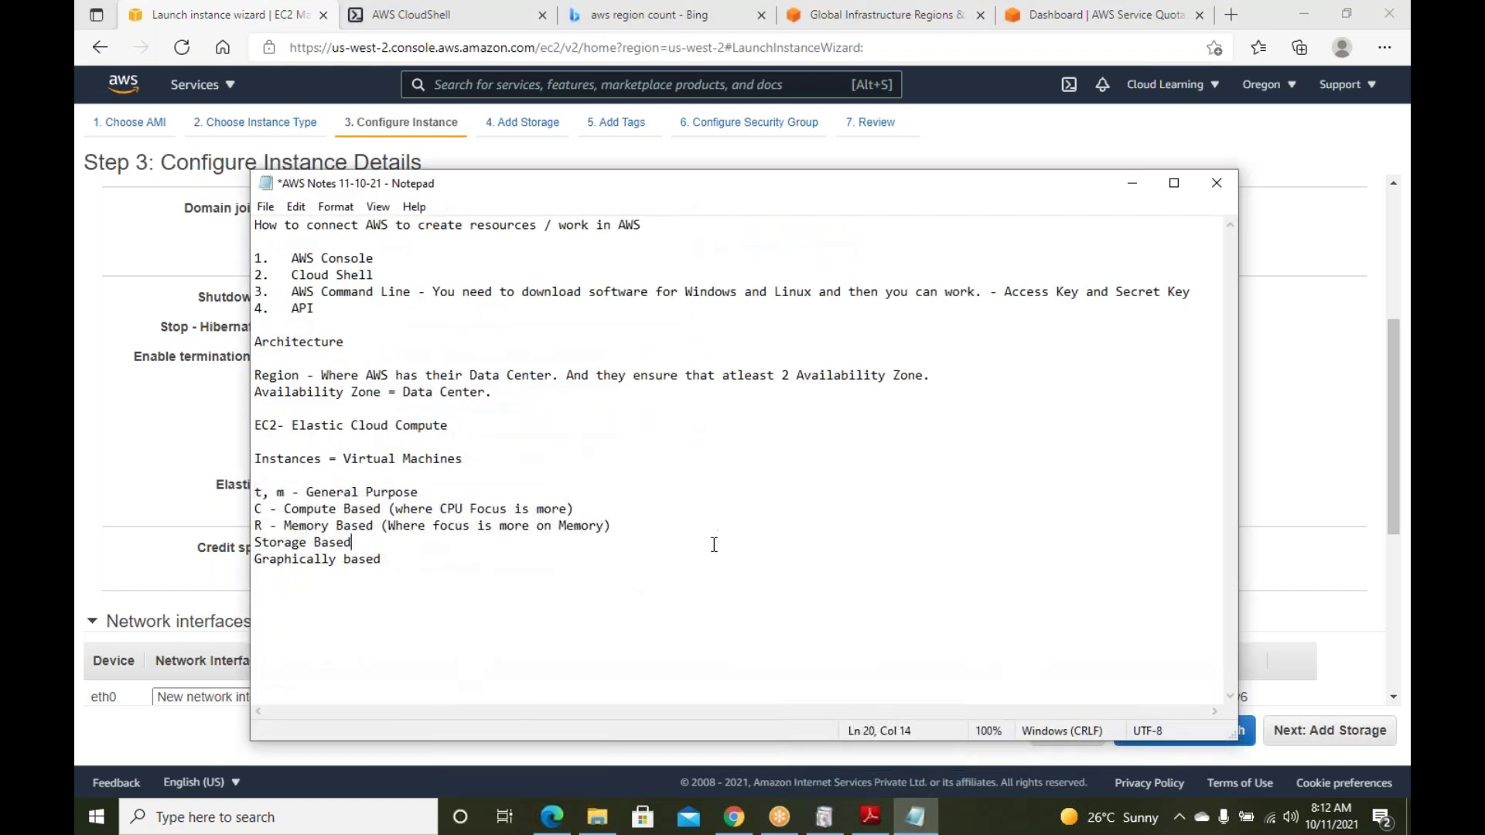
pyautogui.press('Return')
pyautogui.press('Return')
pyautogui.write('Monitoring')
pyautogui.press('Return')
pyautogui.write('Bsic')
pyautogui.press('BackSpace')
pyautogui.press('BackSpace')
pyautogui.press('BackSpace')
pyautogui.press('BackSpace')
pyautogui.write('asic')
pyautogui.press('Return')
pyautogui.write('Detailed')
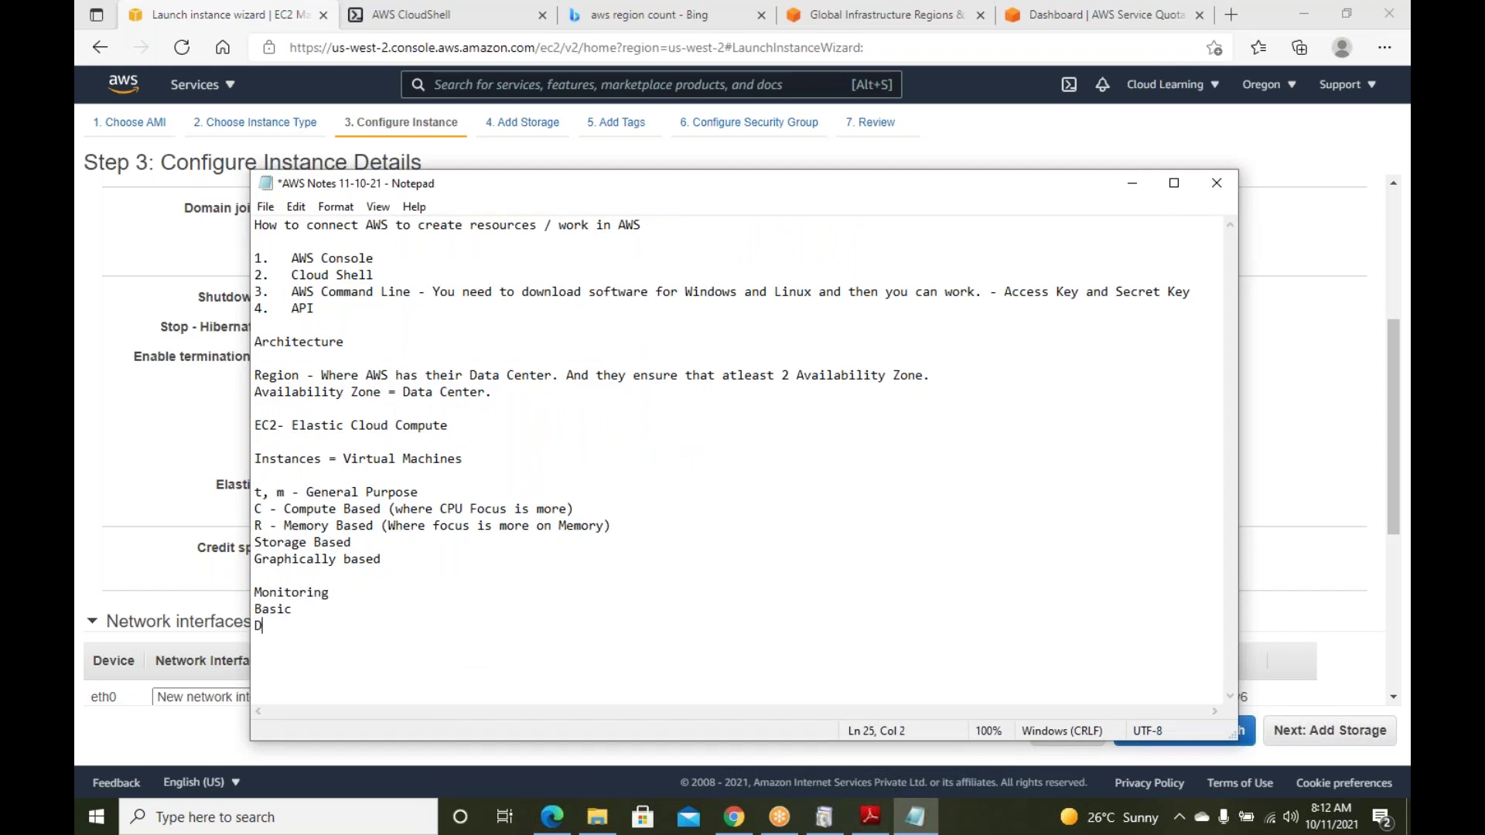
# Mark Basic as '- 5 minutes' and Detailed as '- 1 minutes', then minimize Notepad
pyautogui.press('Up')
pyautogui.write('- 1')
pyautogui.press('BackSpace')
pyautogui.press('BackSpace')
pyautogui.write('5 minutes')
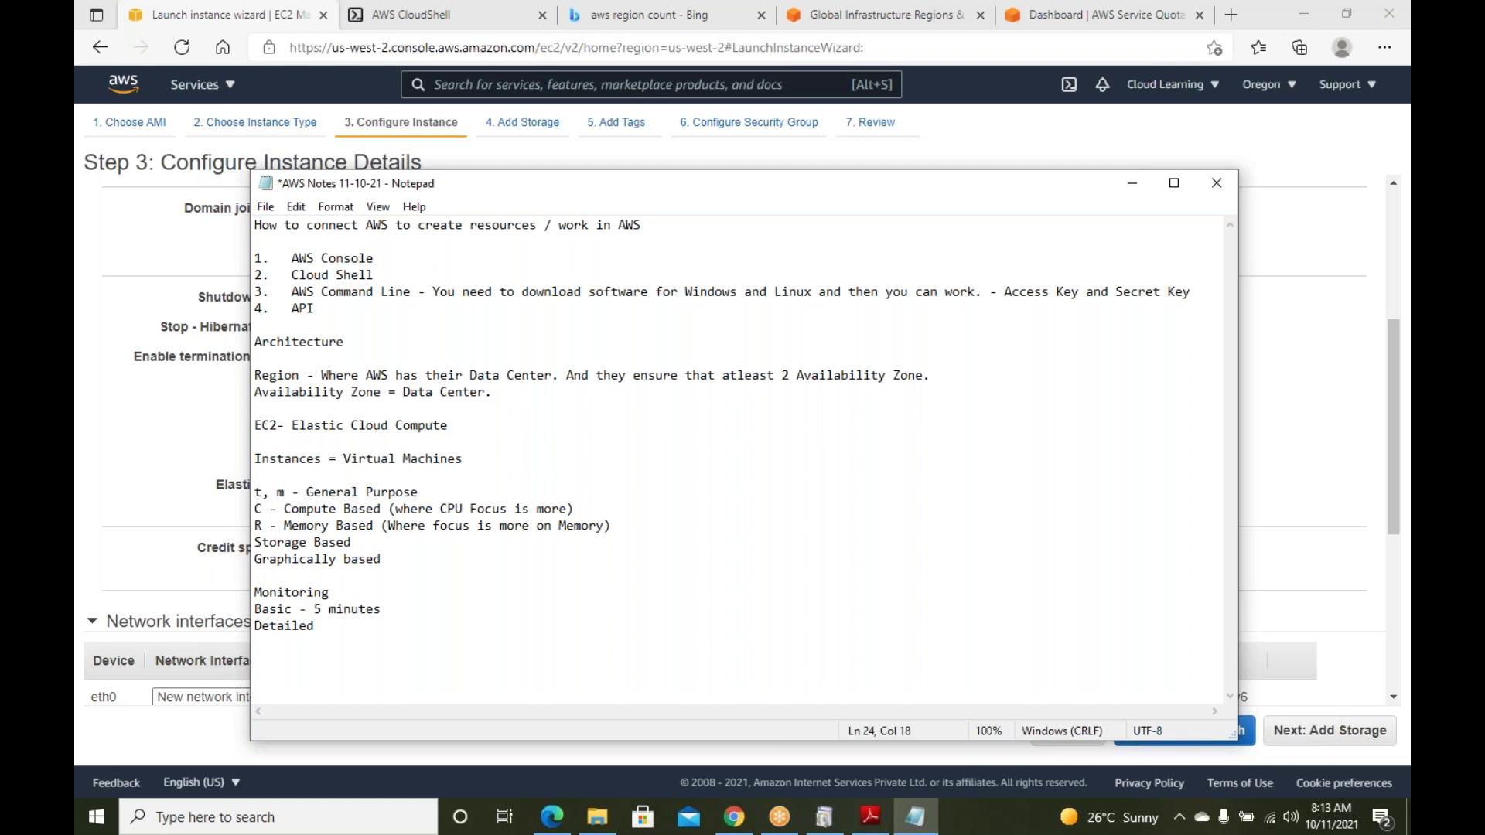
pyautogui.click(314, 625)
pyautogui.write('- 1 minutes')
pyautogui.click(1132, 185)
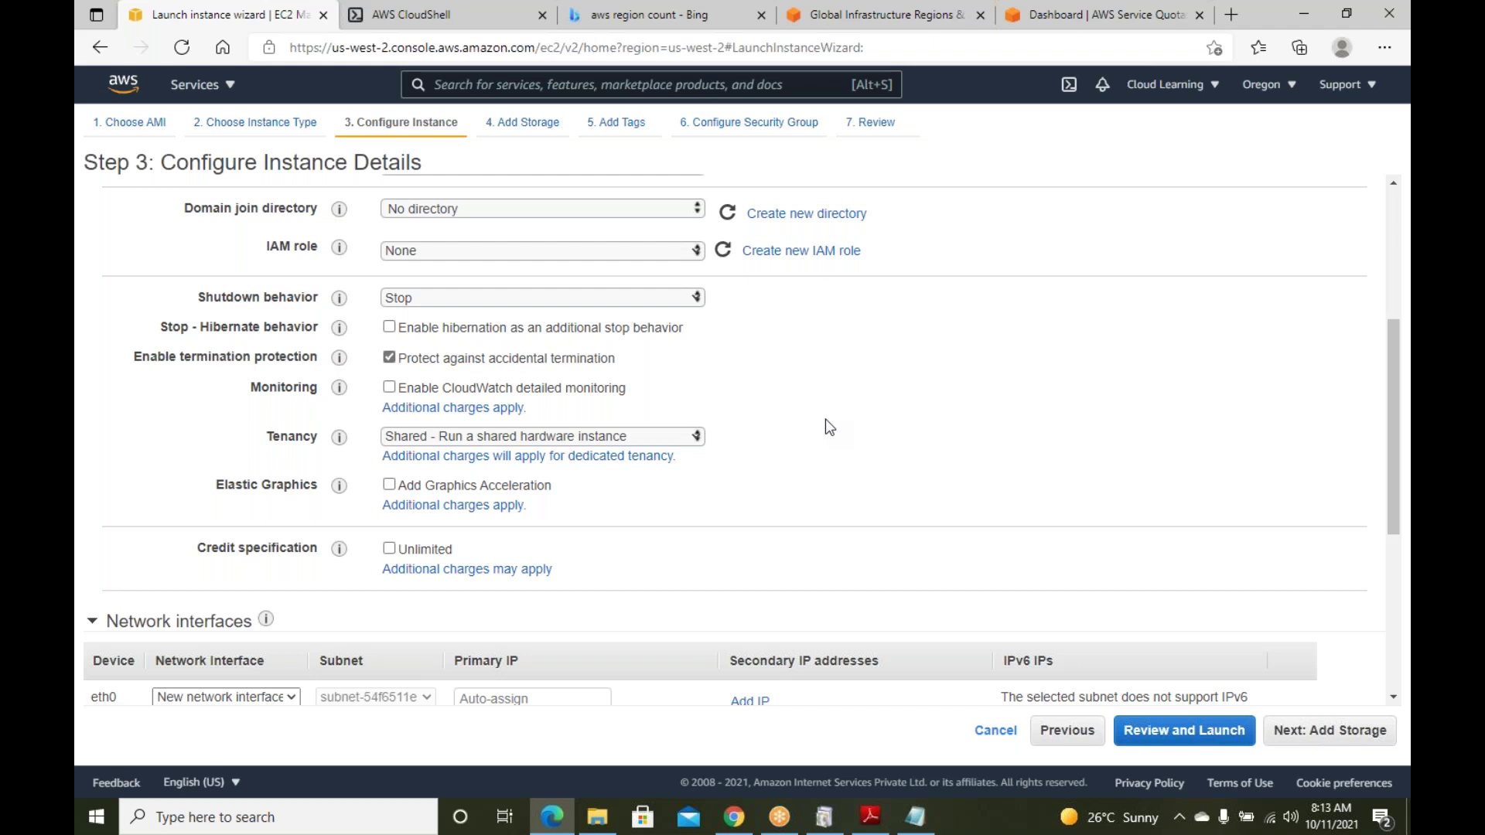
pyautogui.click(389, 389)
pyautogui.click(389, 389)
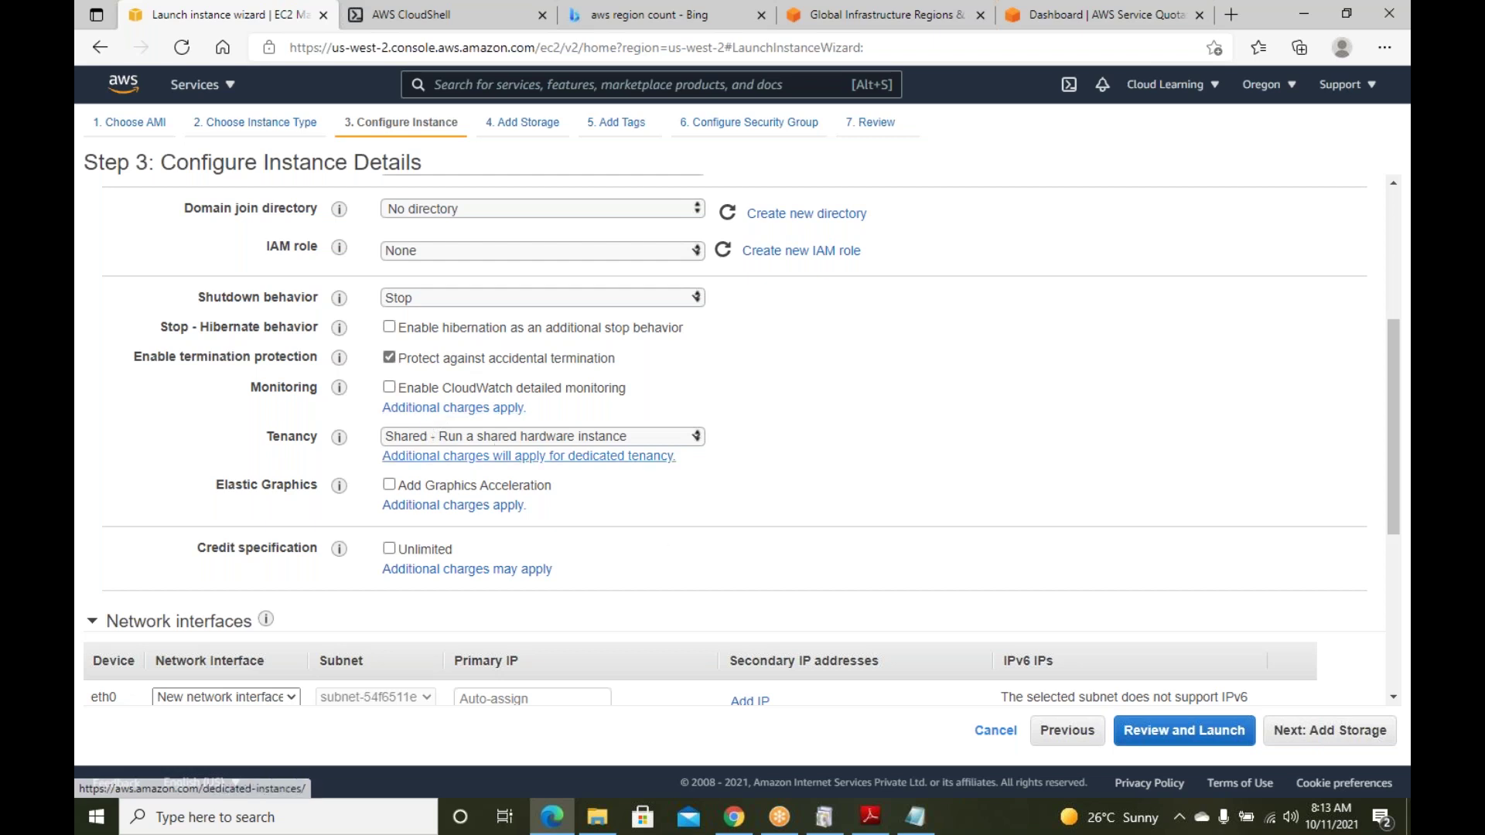
pyautogui.click(661, 439)
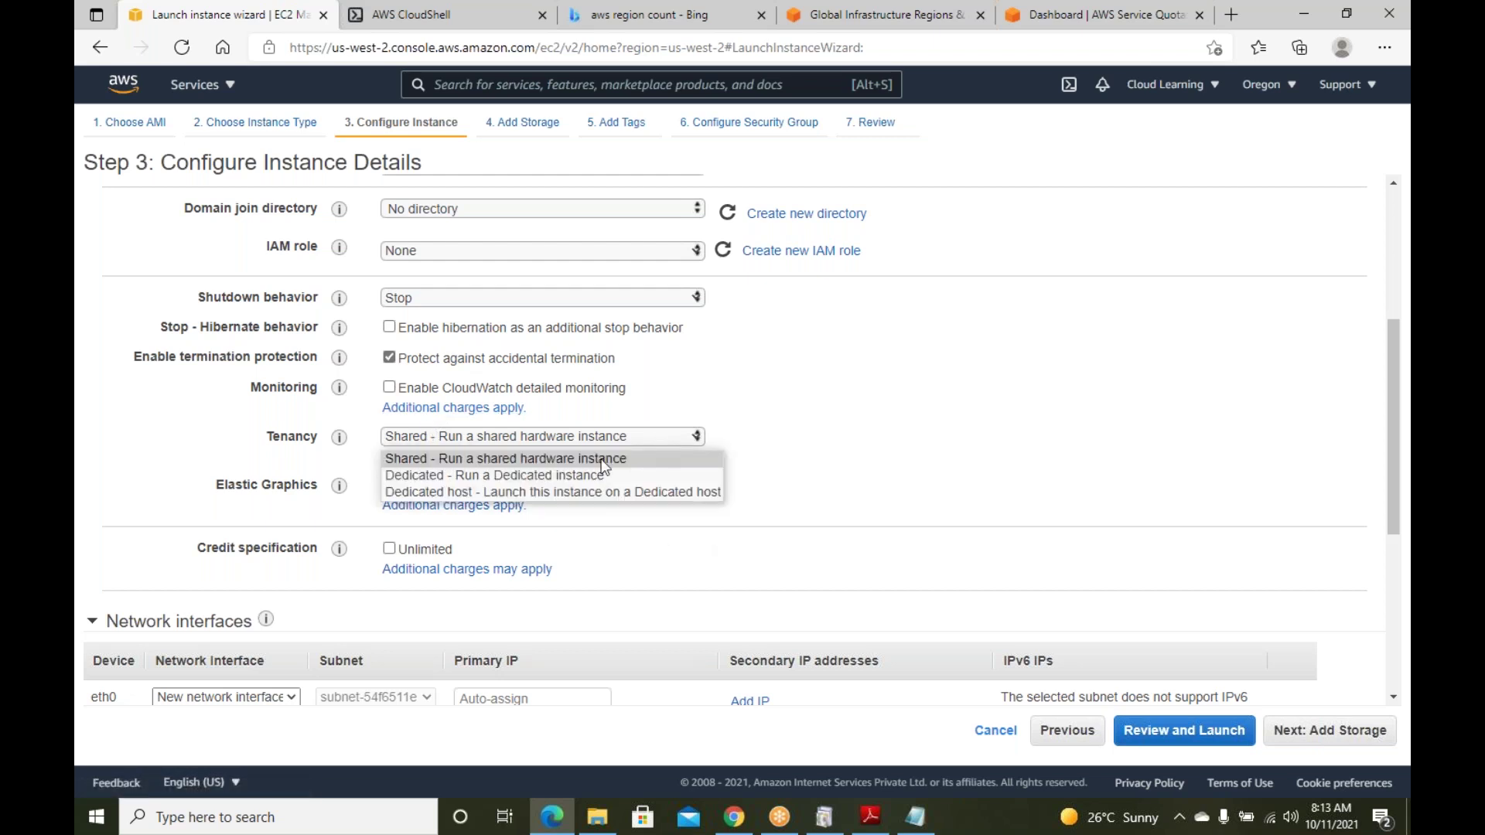
pyautogui.click(546, 458)
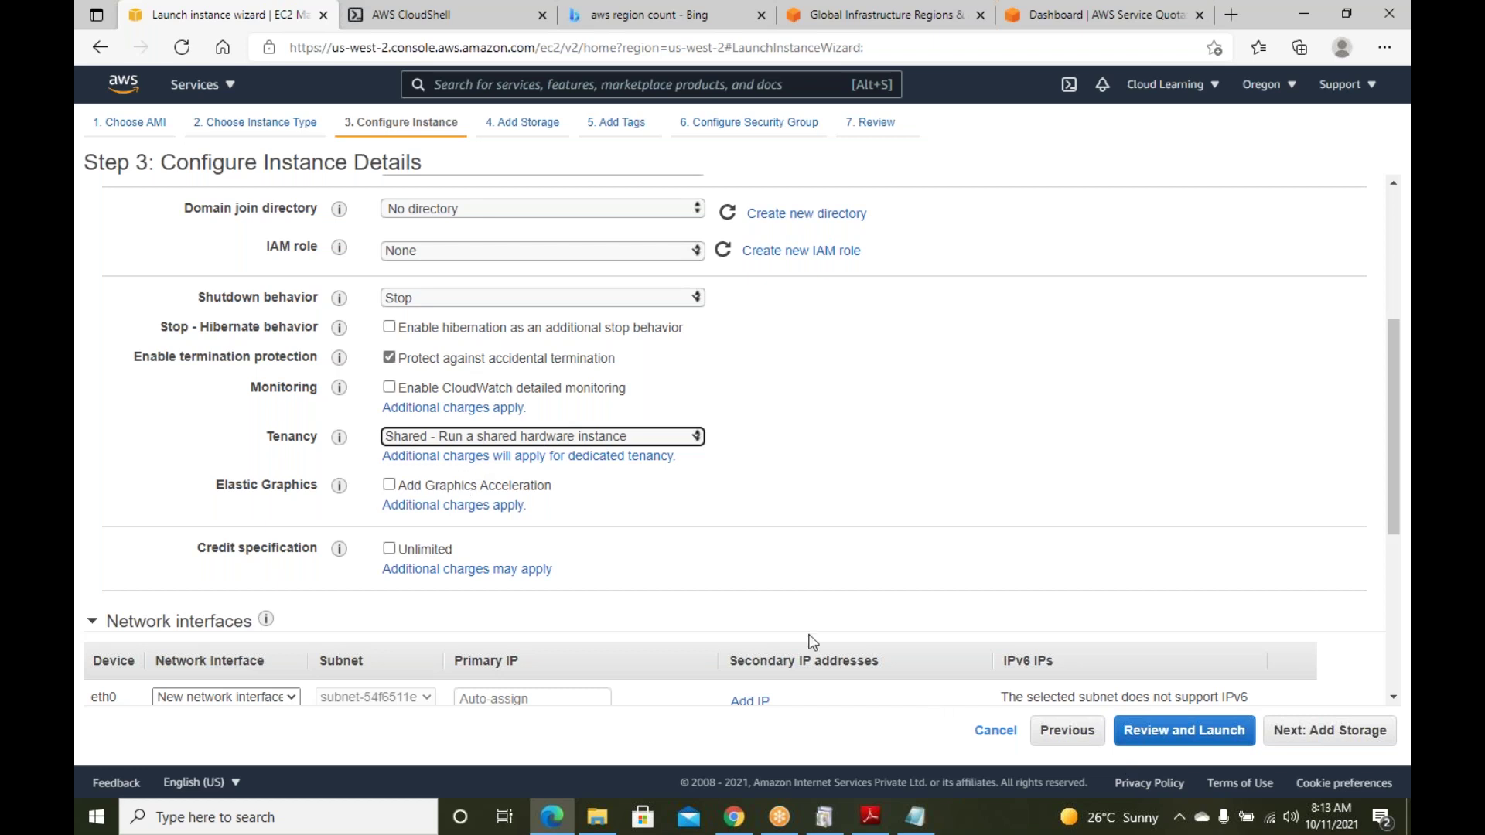
pyautogui.rightClick(96, 817)
# Launch Paint via mspaint and draw a large box labelled 'Physical Box / Hypervisor / Underlying Hardware'
pyautogui.click(155, 722)
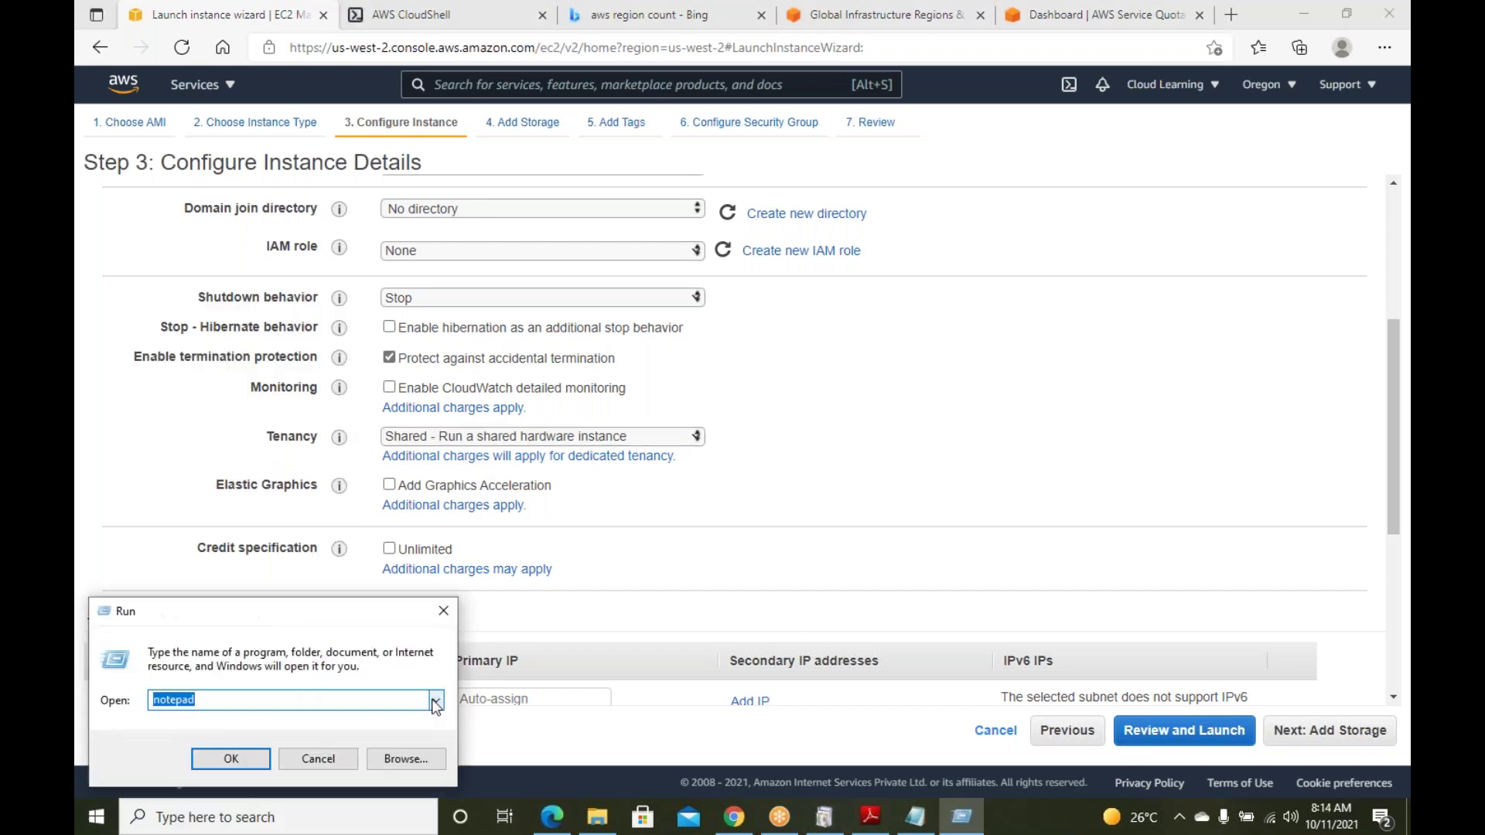
pyautogui.write('mspaint')
pyautogui.press('Return')
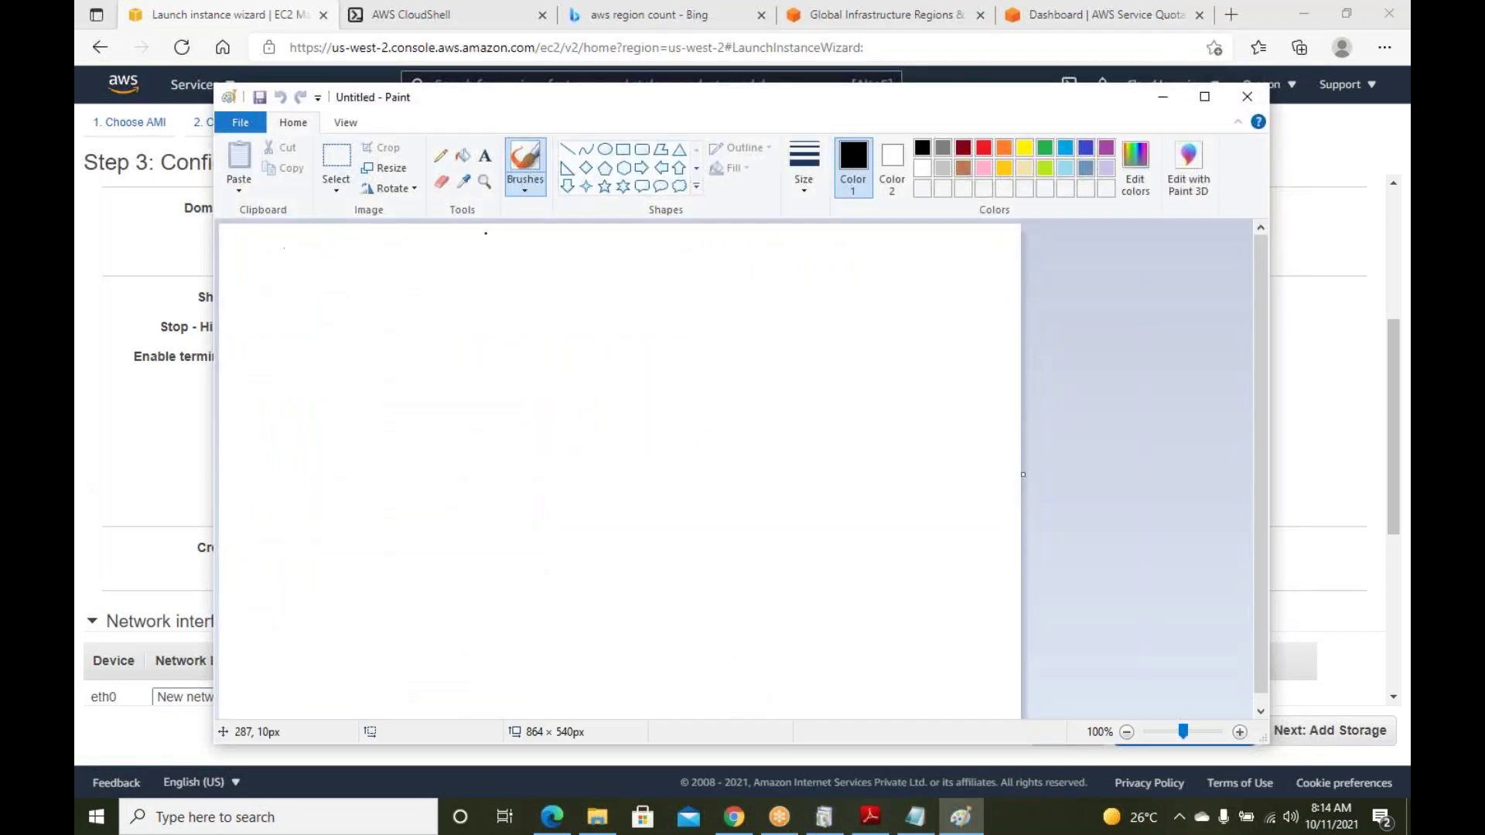
pyautogui.click(624, 149)
pyautogui.moveTo(282, 447); pyautogui.dragTo(810, 640)
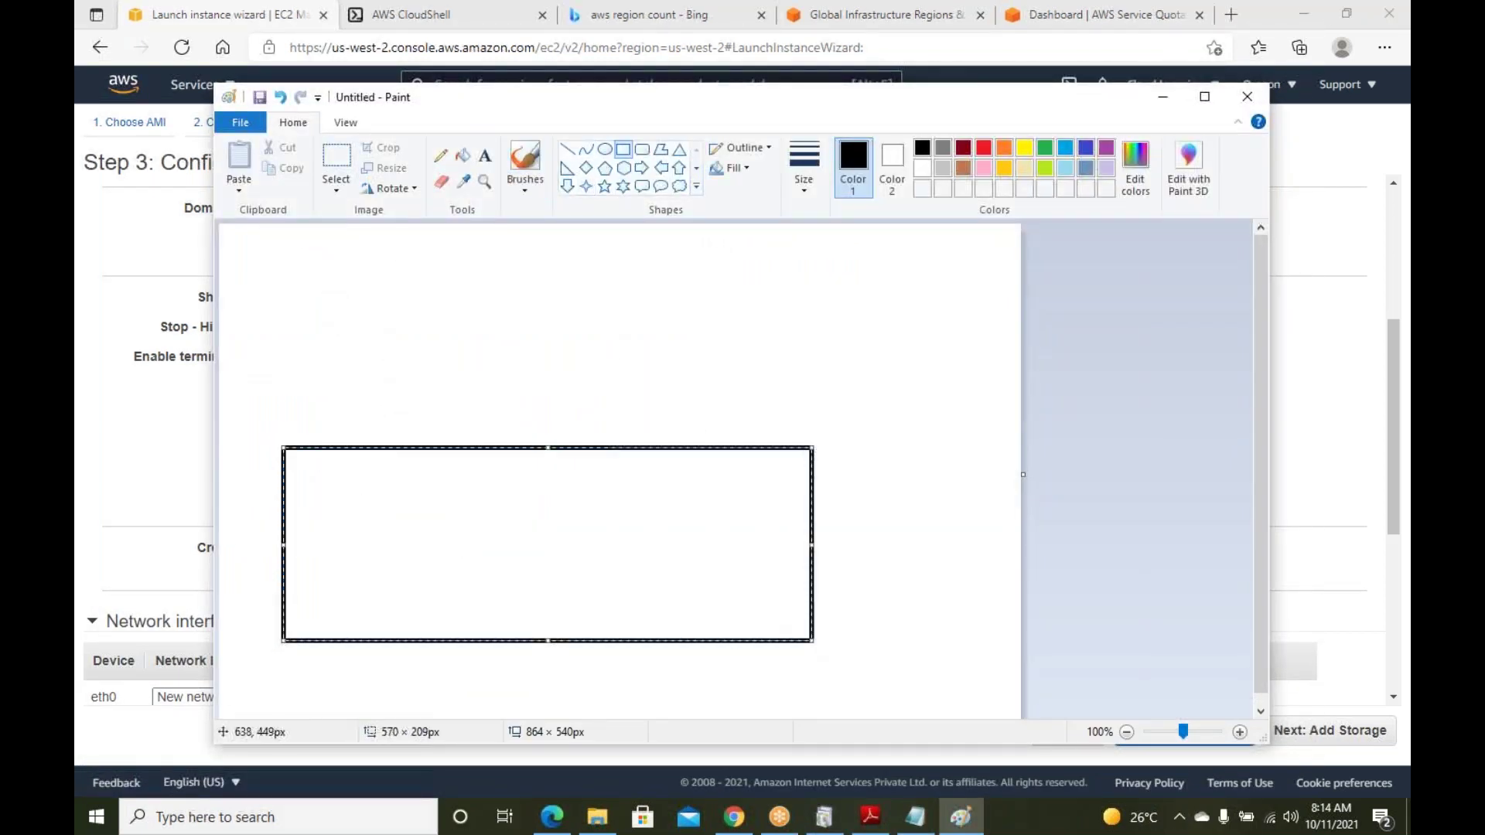
pyautogui.click(485, 155)
pyautogui.click(324, 550)
pyautogui.write('Physical Box')
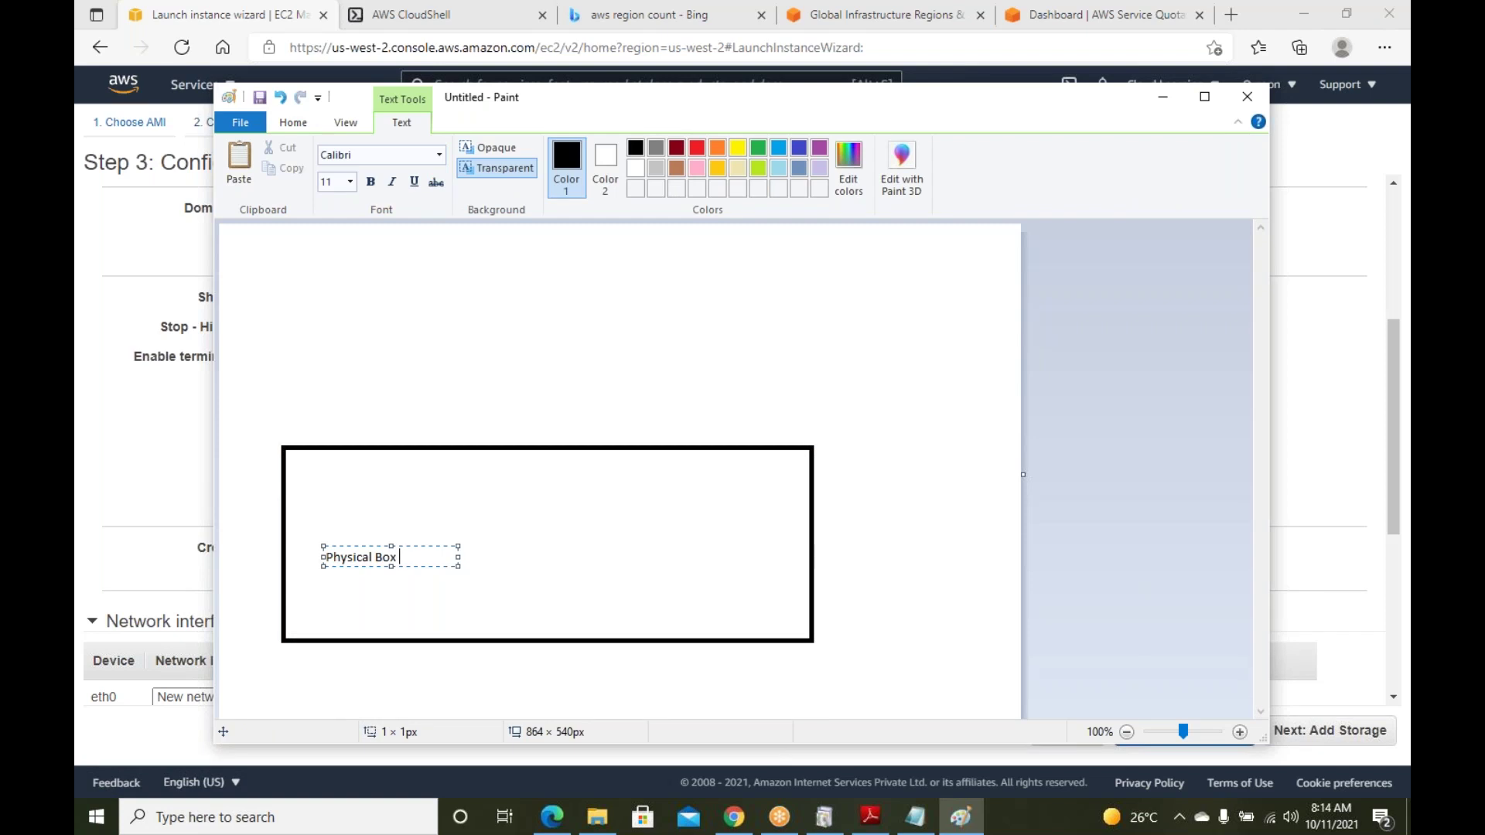
pyautogui.write(' / Hypervisor / Unde')
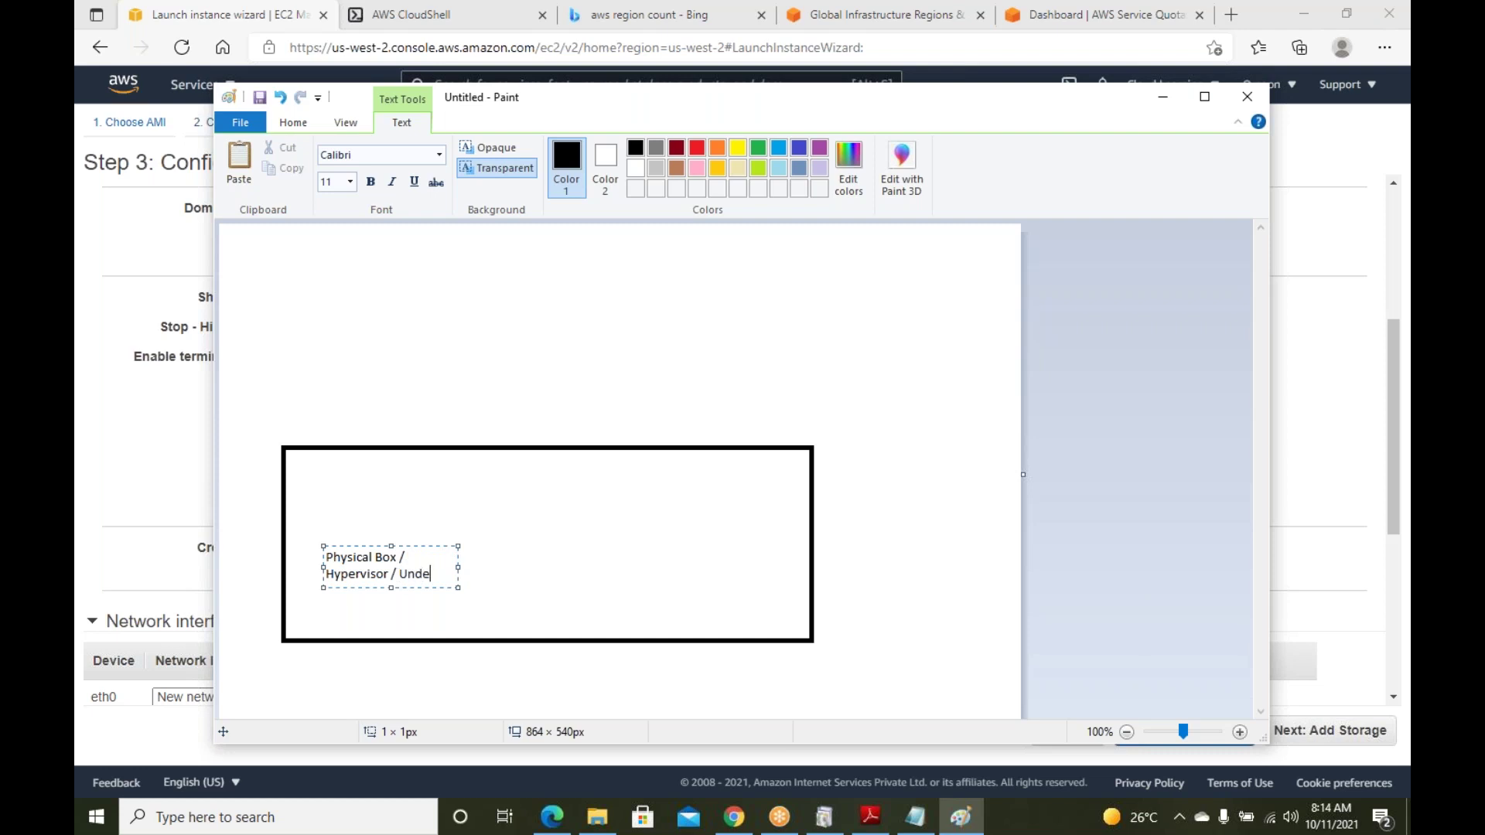
pyautogui.write('rlying Hardw')
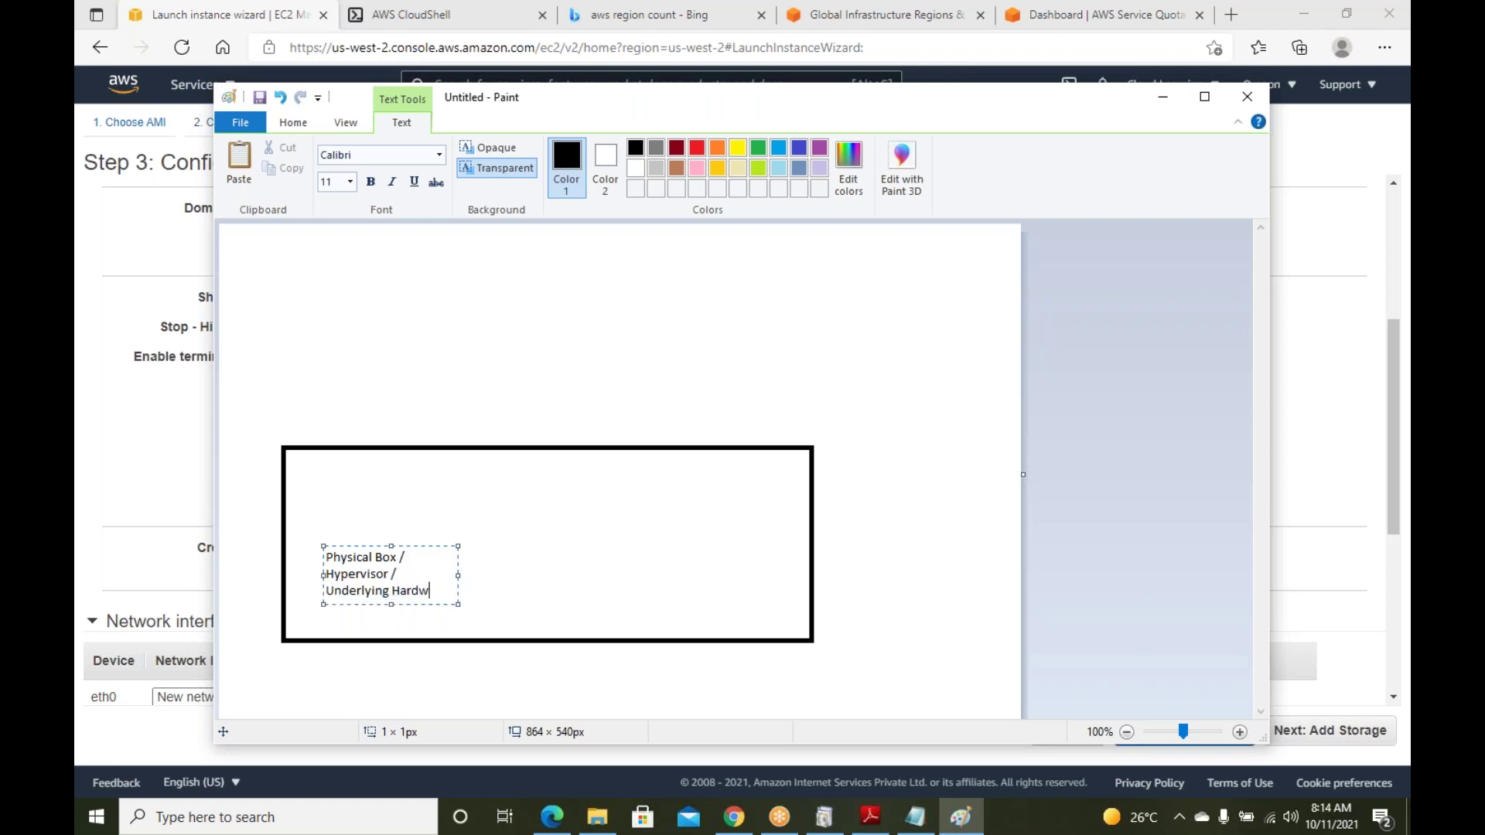
pyautogui.write('are')
pyautogui.click(448, 397)
# Draw small instance boxes above it and label the large box '200 CPU and 4000 GB Ram'
pyautogui.click(622, 149)
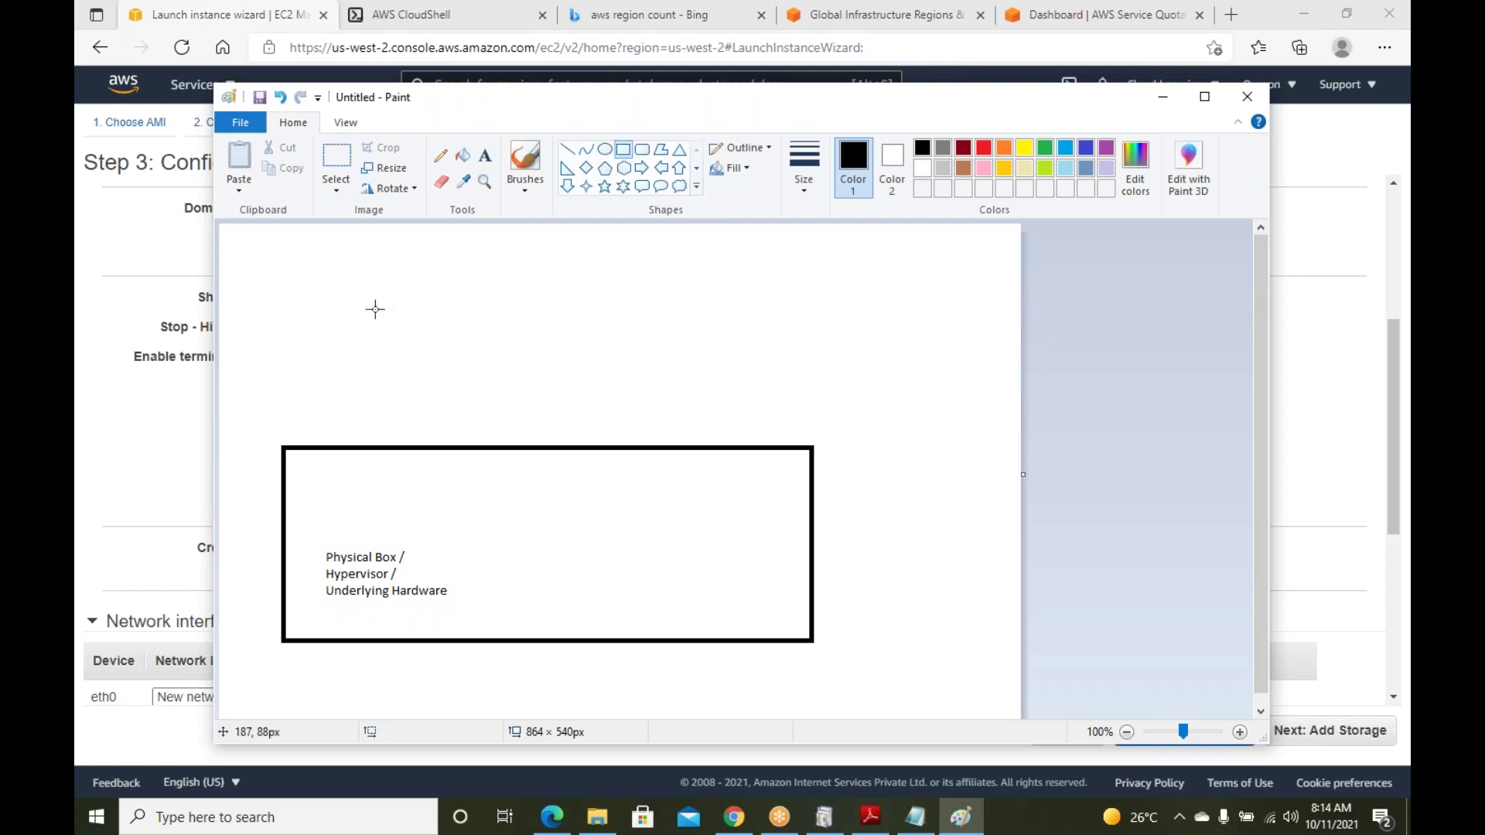
pyautogui.moveTo(291, 320); pyautogui.dragTo(352, 364)
pyautogui.moveTo(407, 311)
pyautogui.mouseDown()
pyautogui.moveTo(448, 360)
pyautogui.moveTo(547, 357)
pyautogui.moveTo(665, 382)
pyautogui.mouseUp()
pyautogui.click(485, 156)
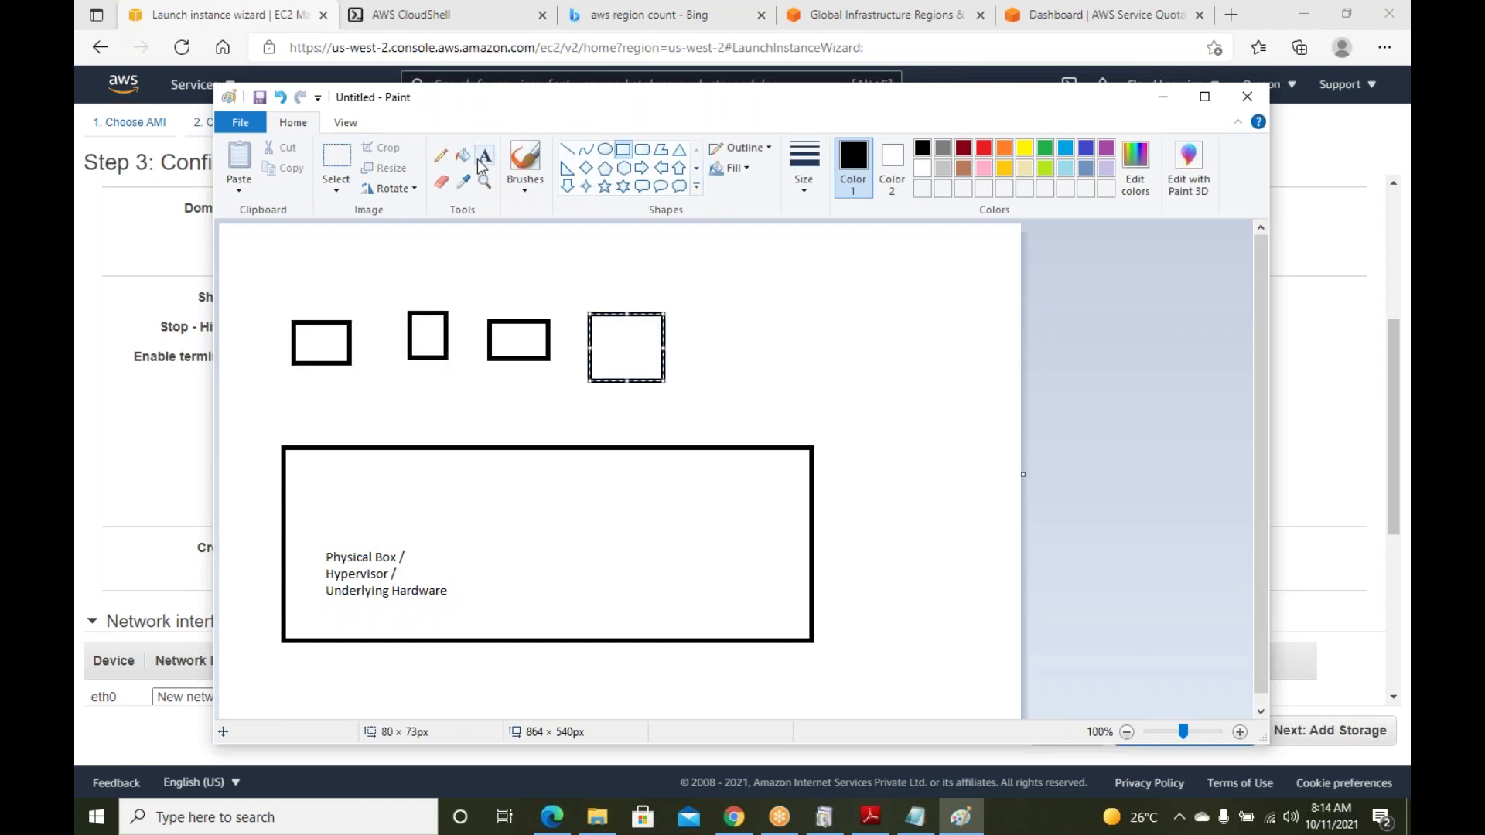
pyautogui.click(376, 499)
pyautogui.write('200 CPU and 4000')
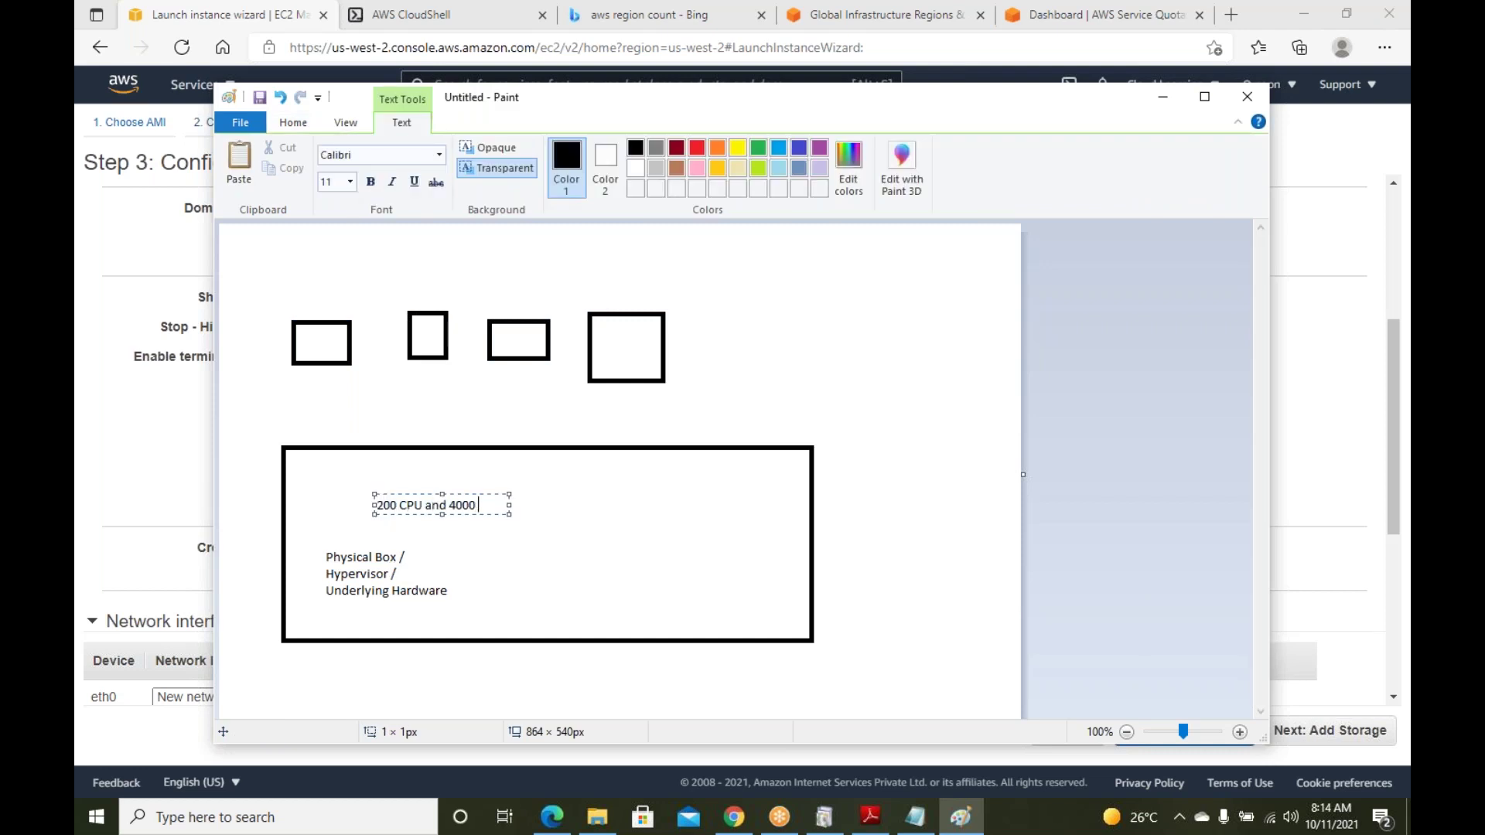
pyautogui.write(' GB Ram')
pyautogui.moveTo(509, 534); pyautogui.dragTo(722, 570)
pyautogui.click(785, 344)
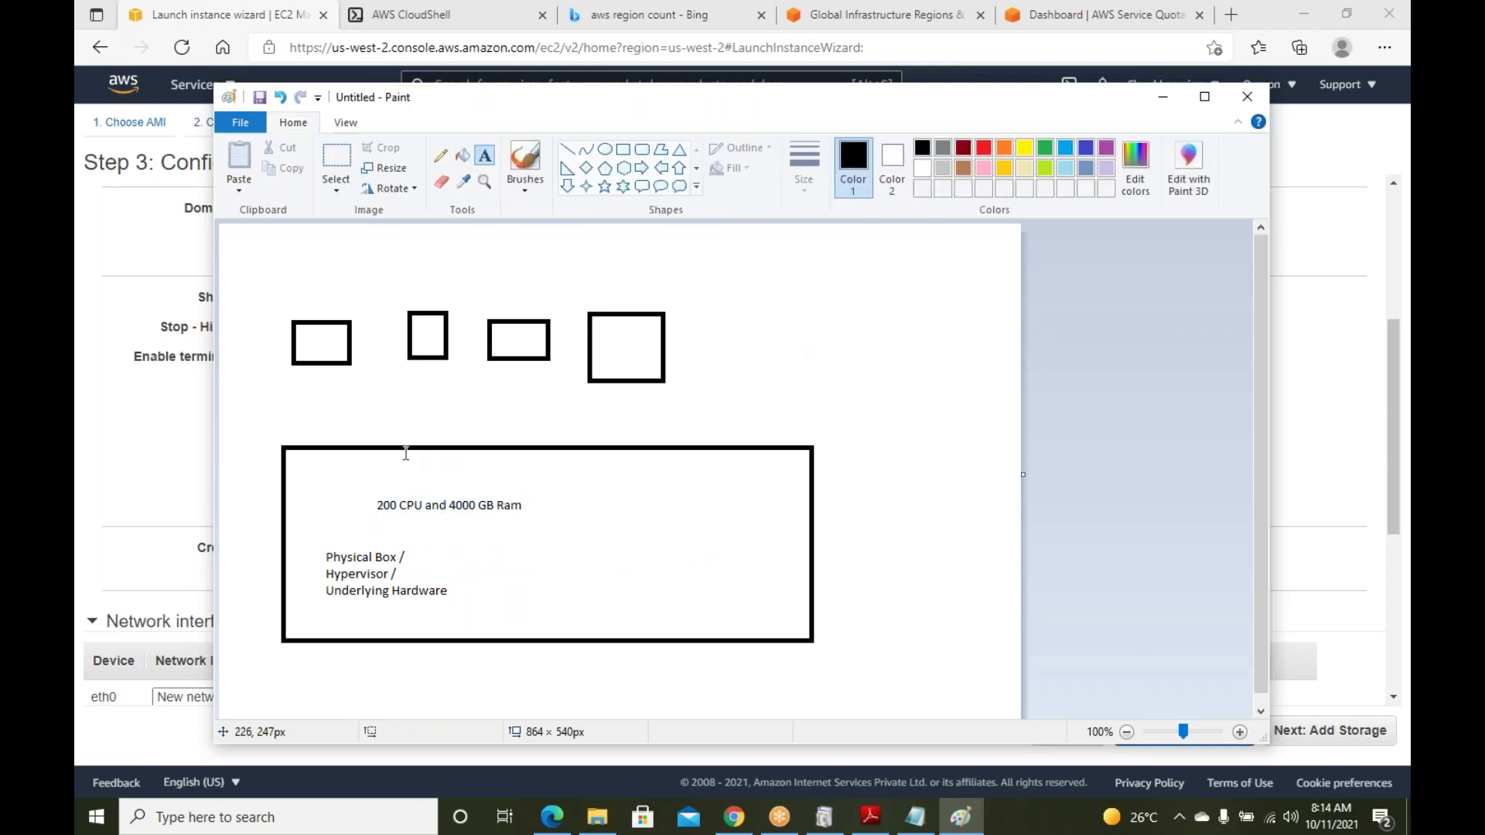
# Connect each of the four small boxes to the large box with straight lines
pyautogui.click(567, 149)
pyautogui.moveTo(365, 439); pyautogui.dragTo(331, 362)
pyautogui.moveTo(401, 444); pyautogui.dragTo(426, 367)
pyautogui.moveTo(476, 444); pyautogui.dragTo(528, 361)
pyautogui.moveTo(585, 446); pyautogui.dragTo(636, 387)
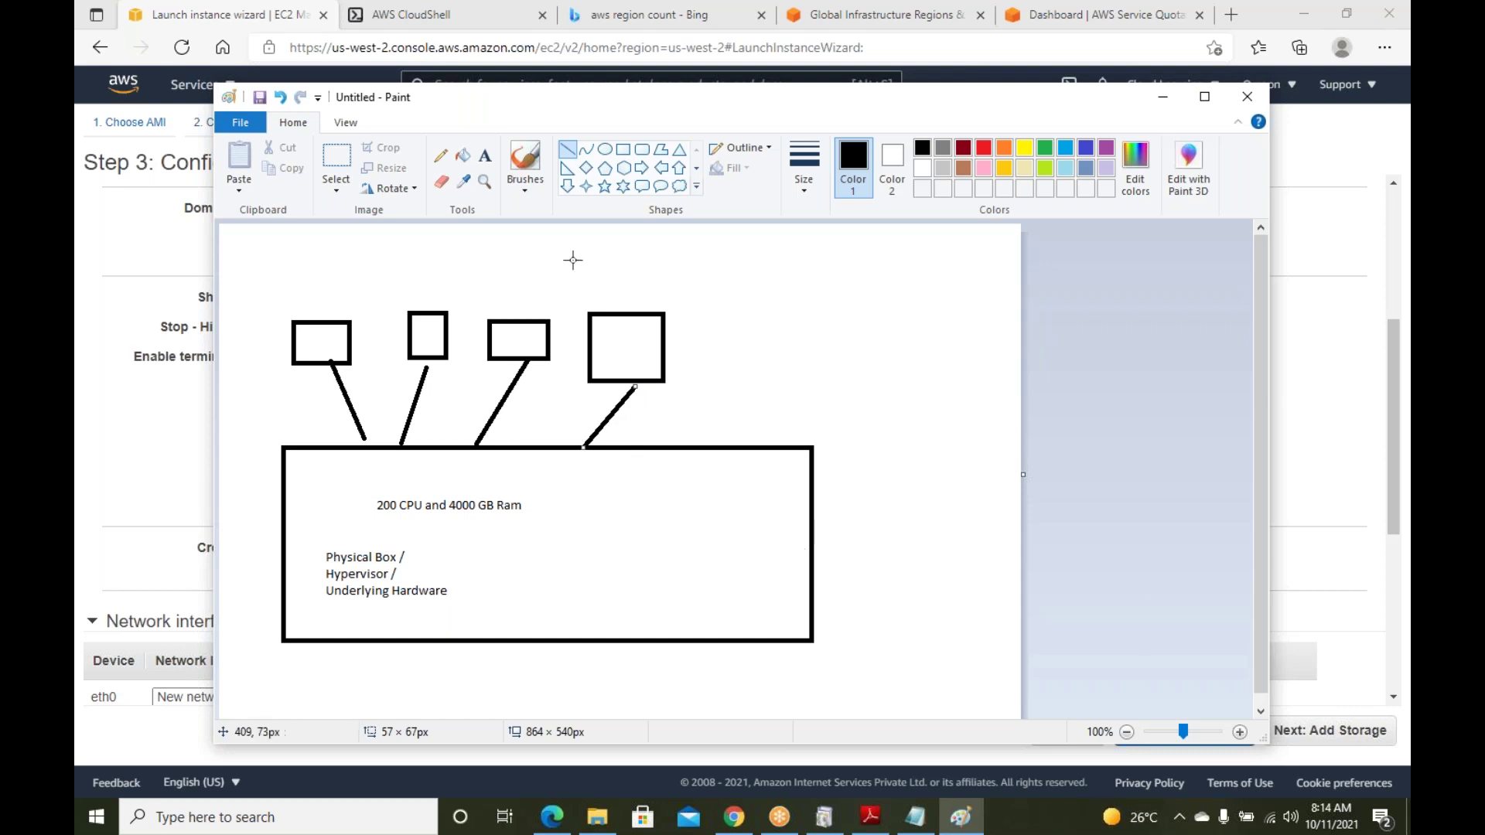
# Label the first small box '8 CPU' and the third '16 CPU'
pyautogui.click(485, 155)
pyautogui.click(286, 293)
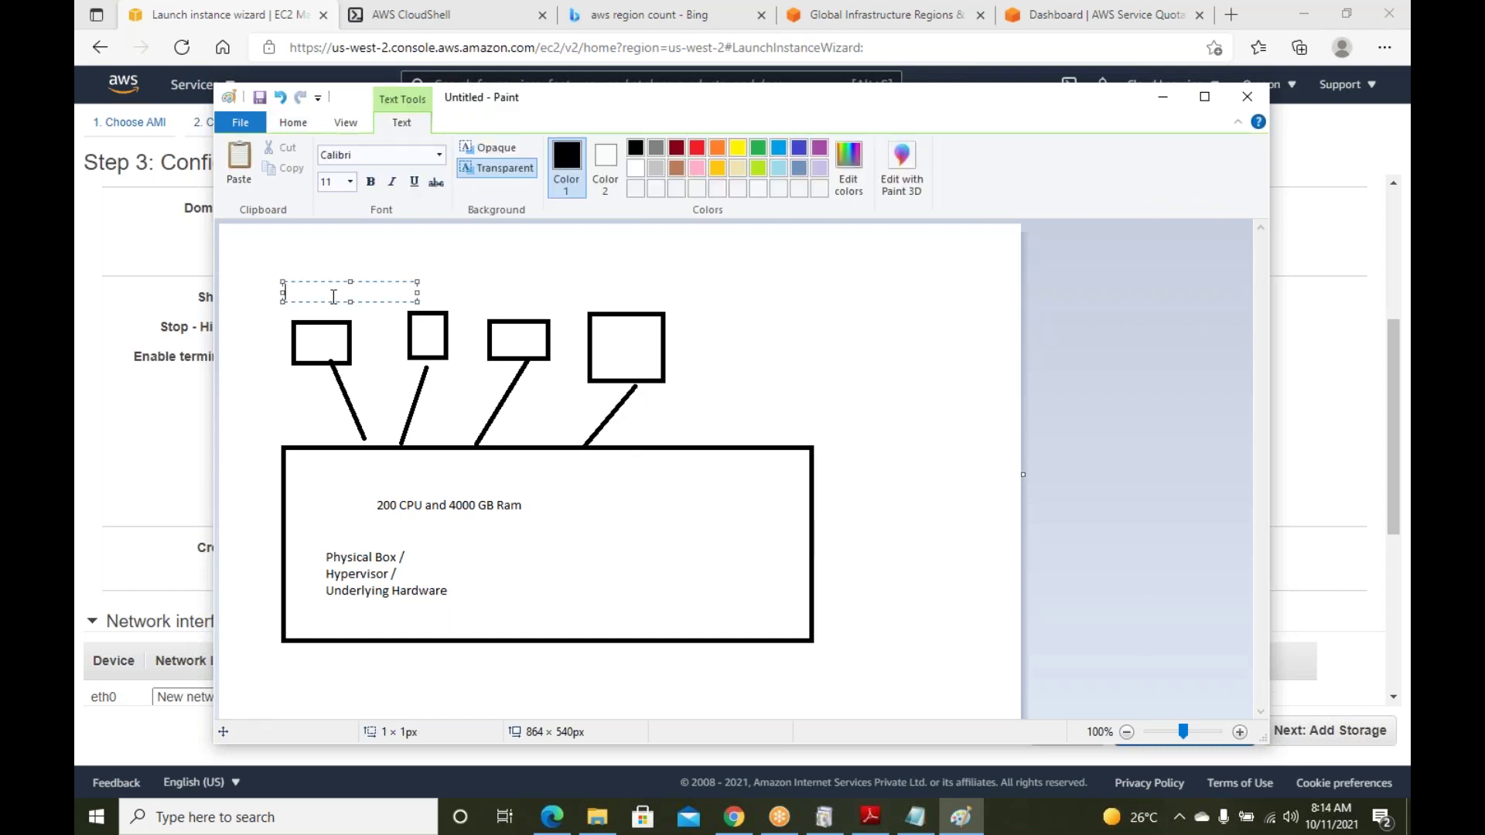
pyautogui.write('8 CPU')
pyautogui.click(504, 299)
pyautogui.click(504, 298)
pyautogui.write('16')
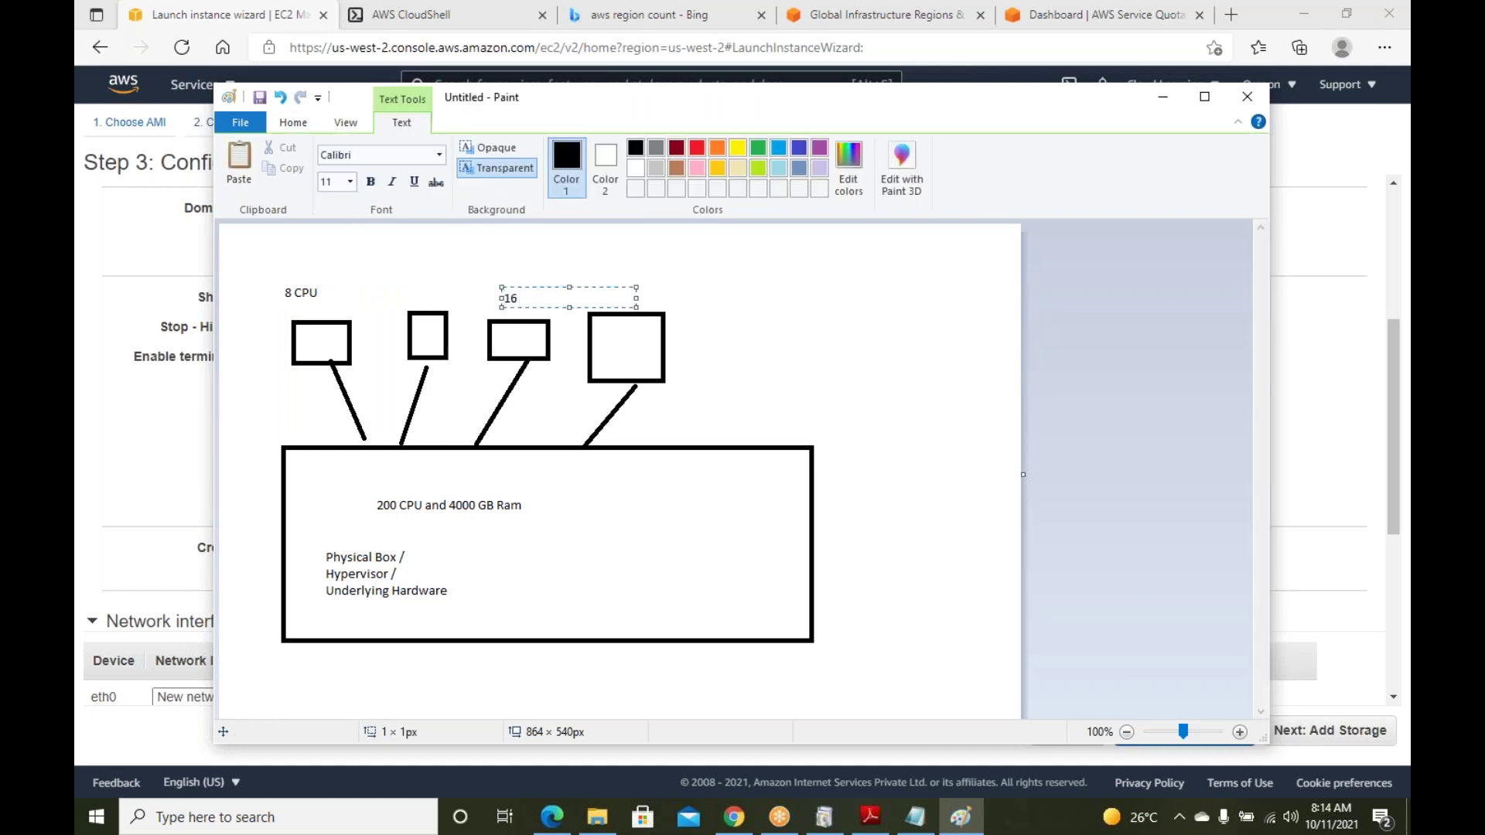
pyautogui.write(' CPU')
pyautogui.click(814, 309)
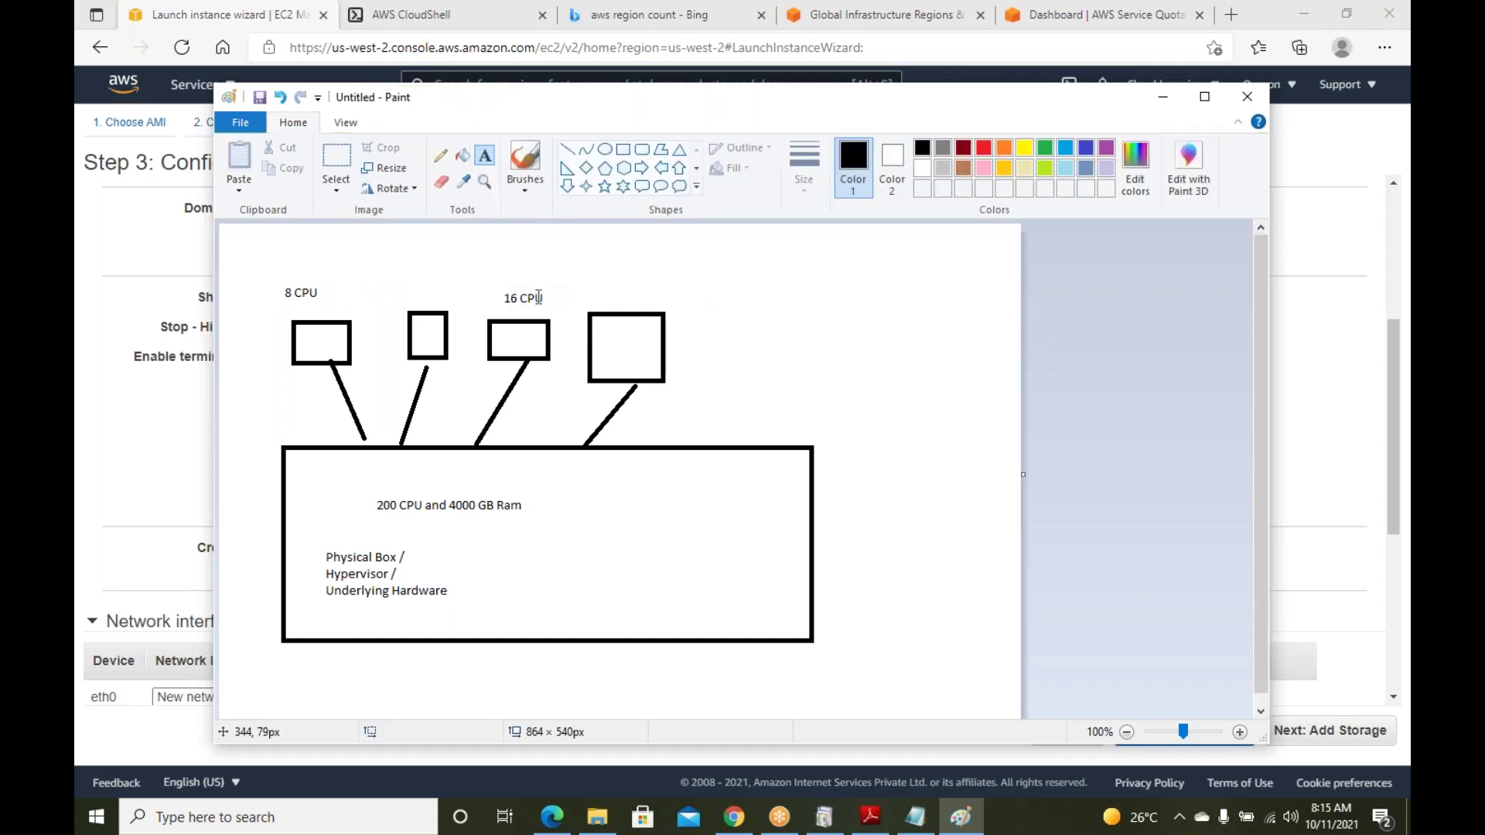
pyautogui.click(541, 296)
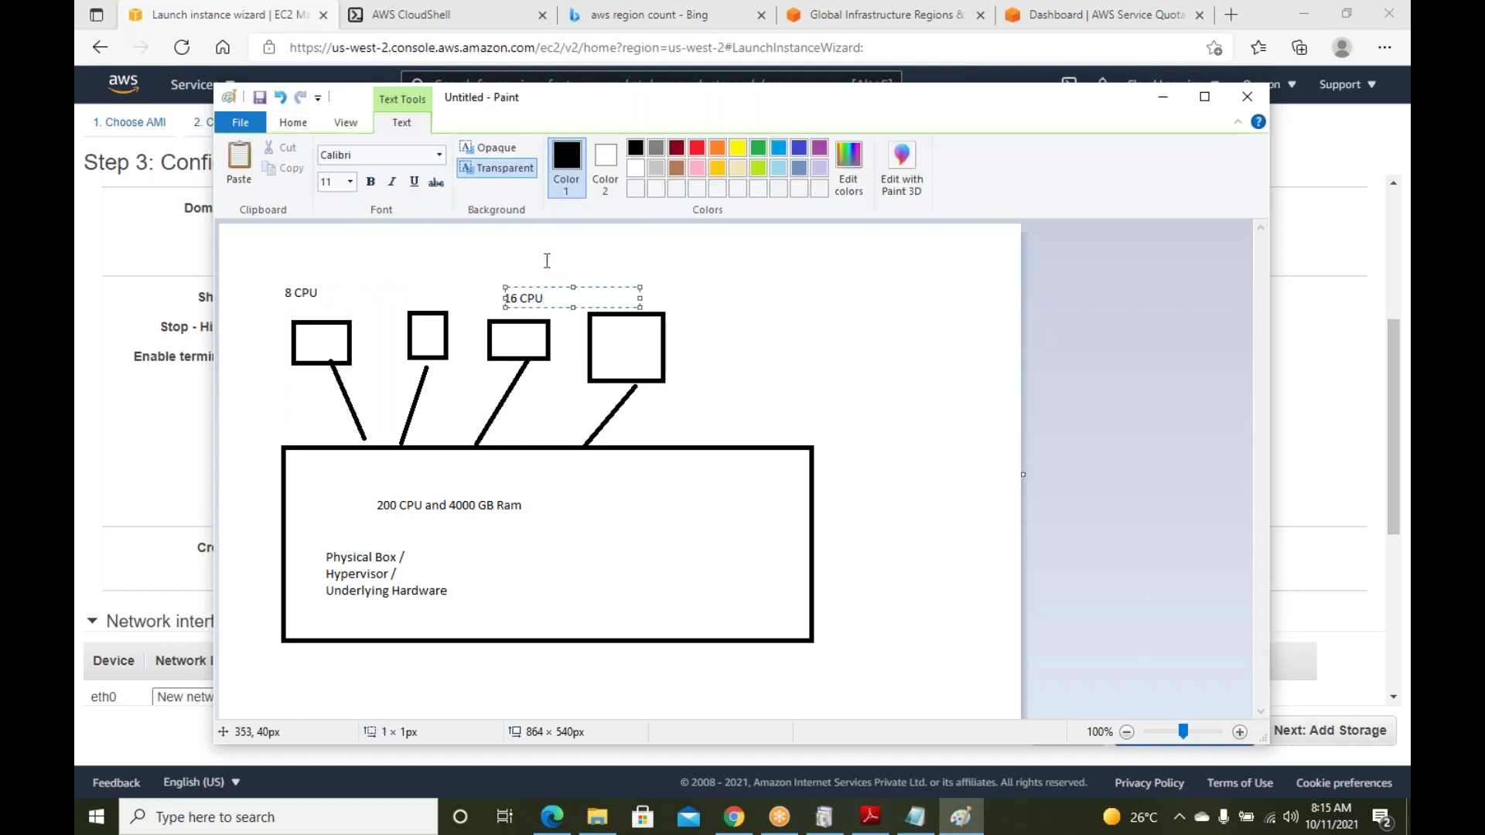
pyautogui.click(572, 257)
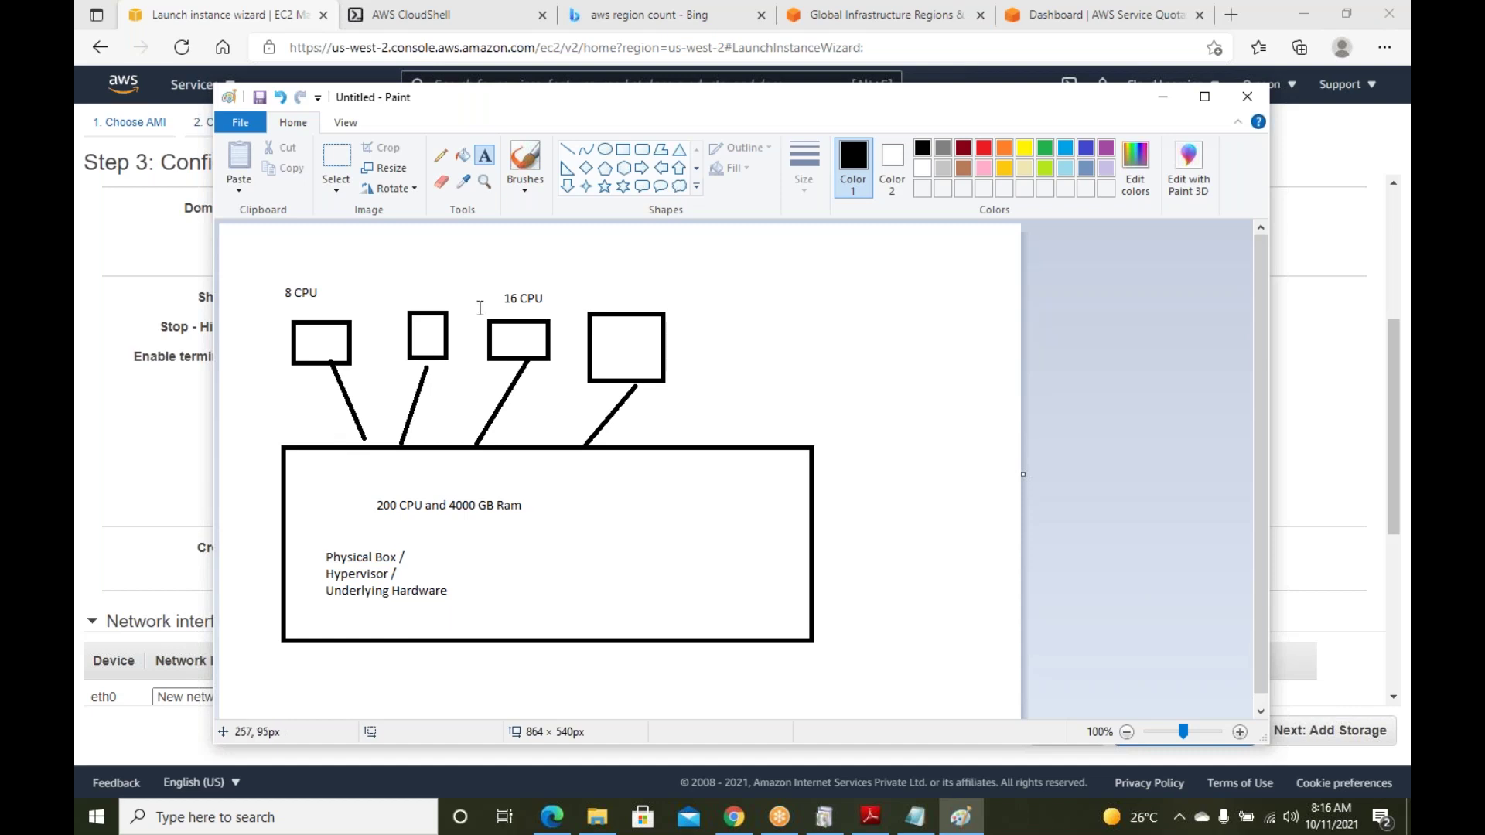
# Commit the '16 CPU' label and minimize Paint to return to the EC2 Step 3 page
pyautogui.moveTo(534, 295); pyautogui.dragTo(507, 299)
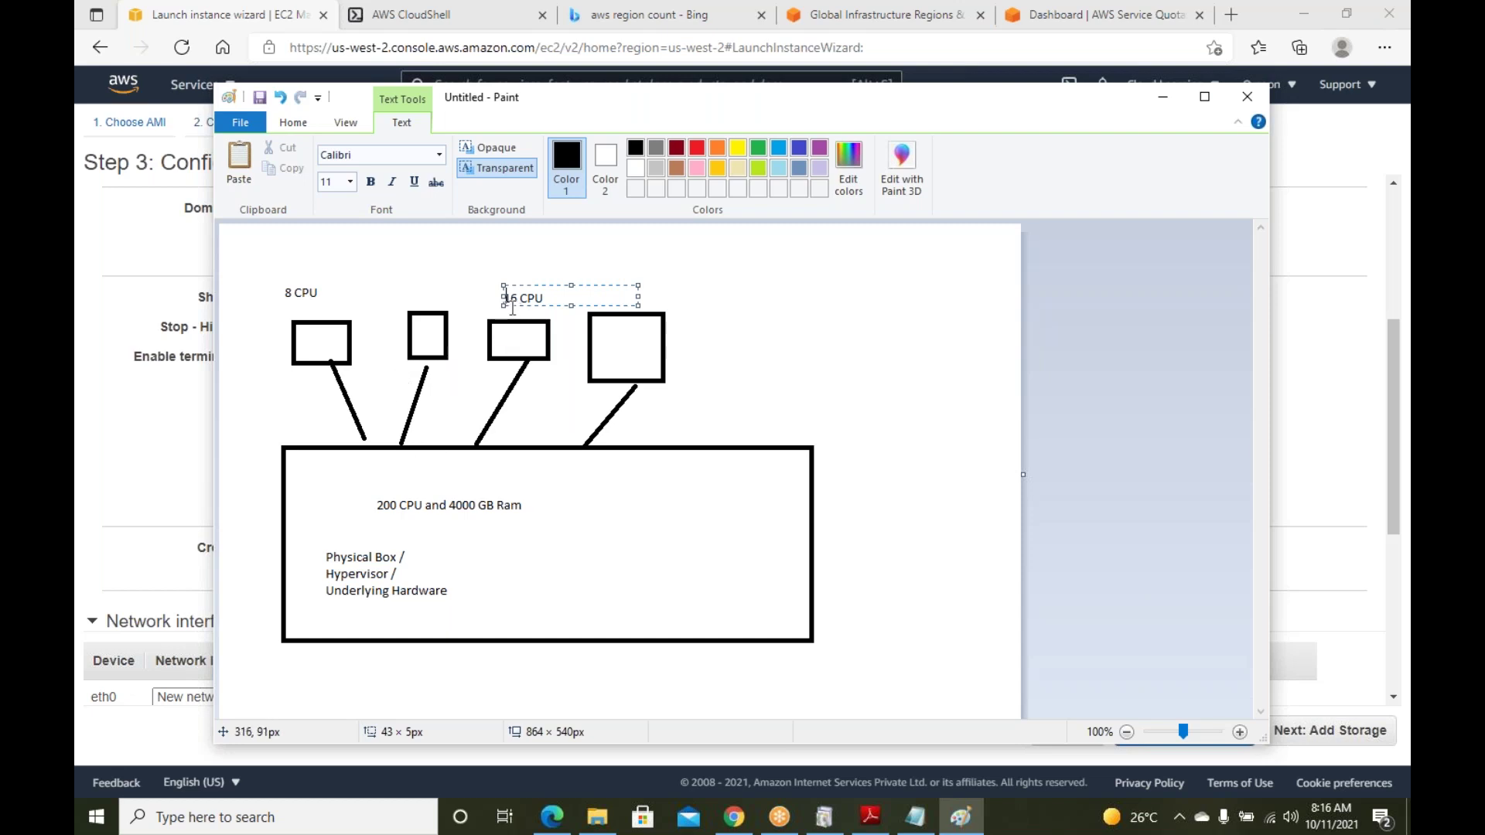
pyautogui.click(543, 261)
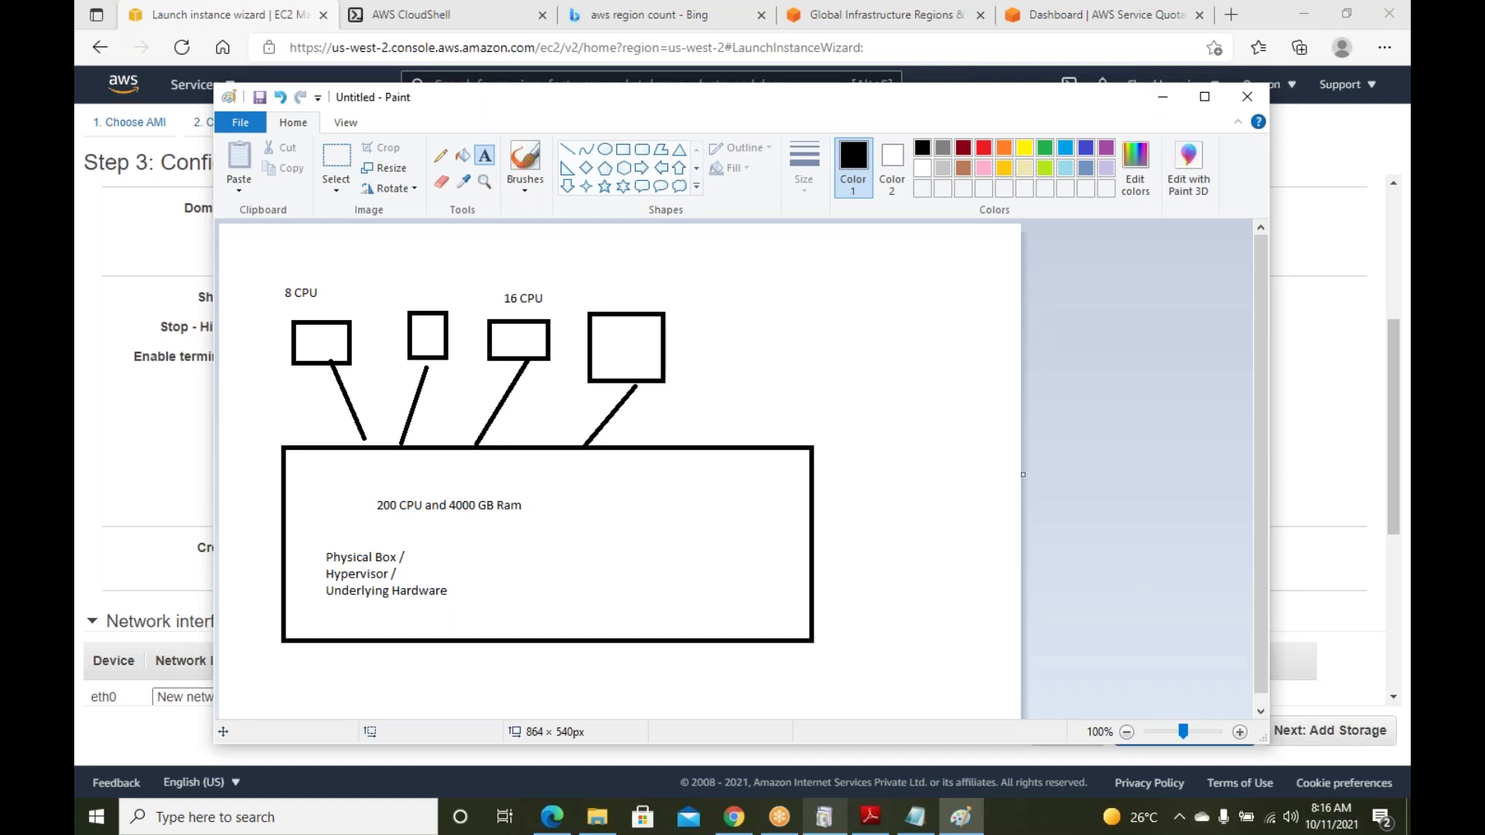
pyautogui.click(1164, 98)
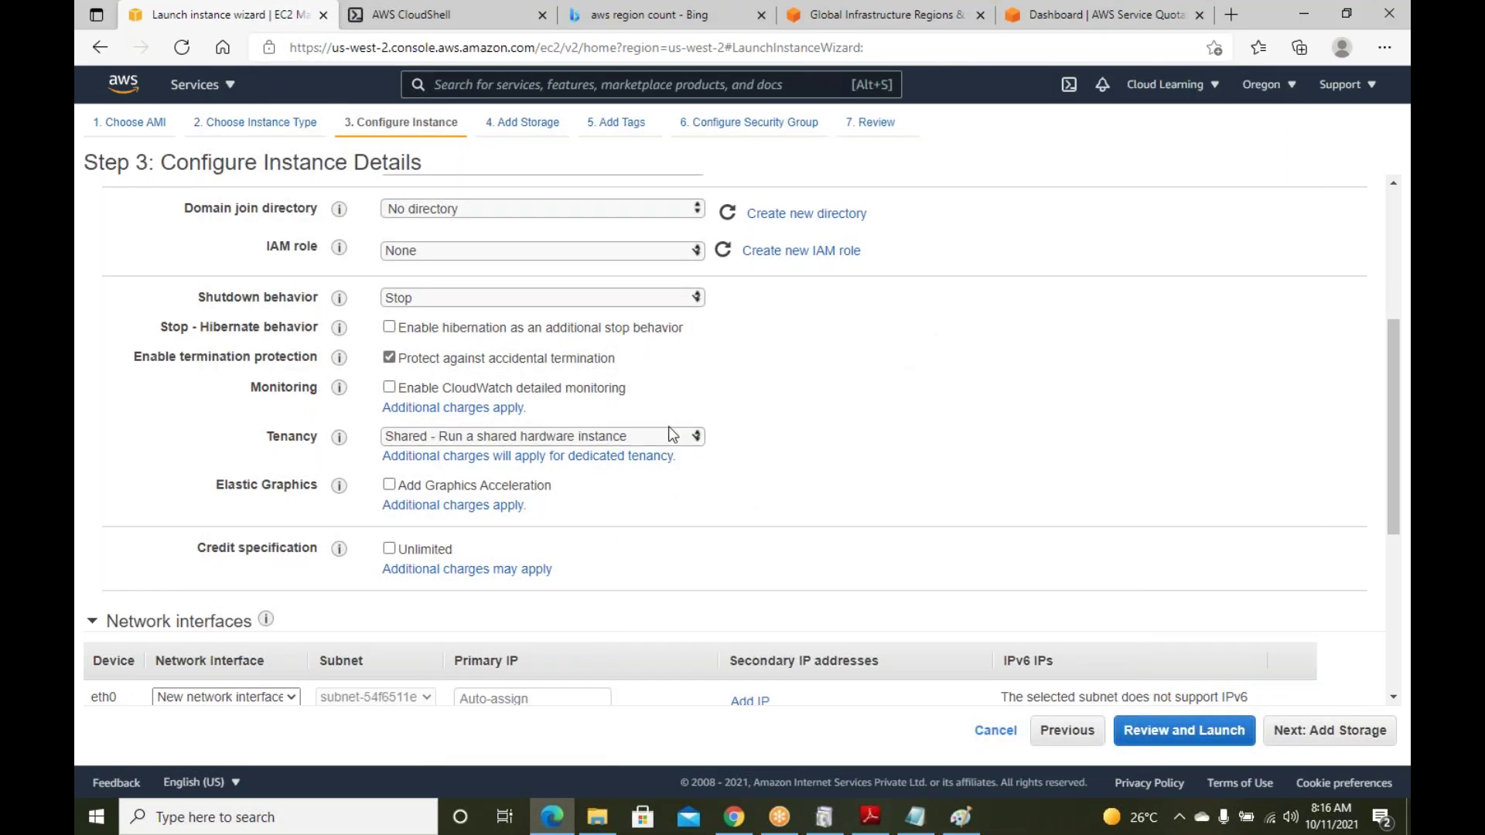
# Switch Tenancy to Dedicated and back to Shared, then proceed to Step 4, Add Storage
pyautogui.scroll(-4, 817, 439)
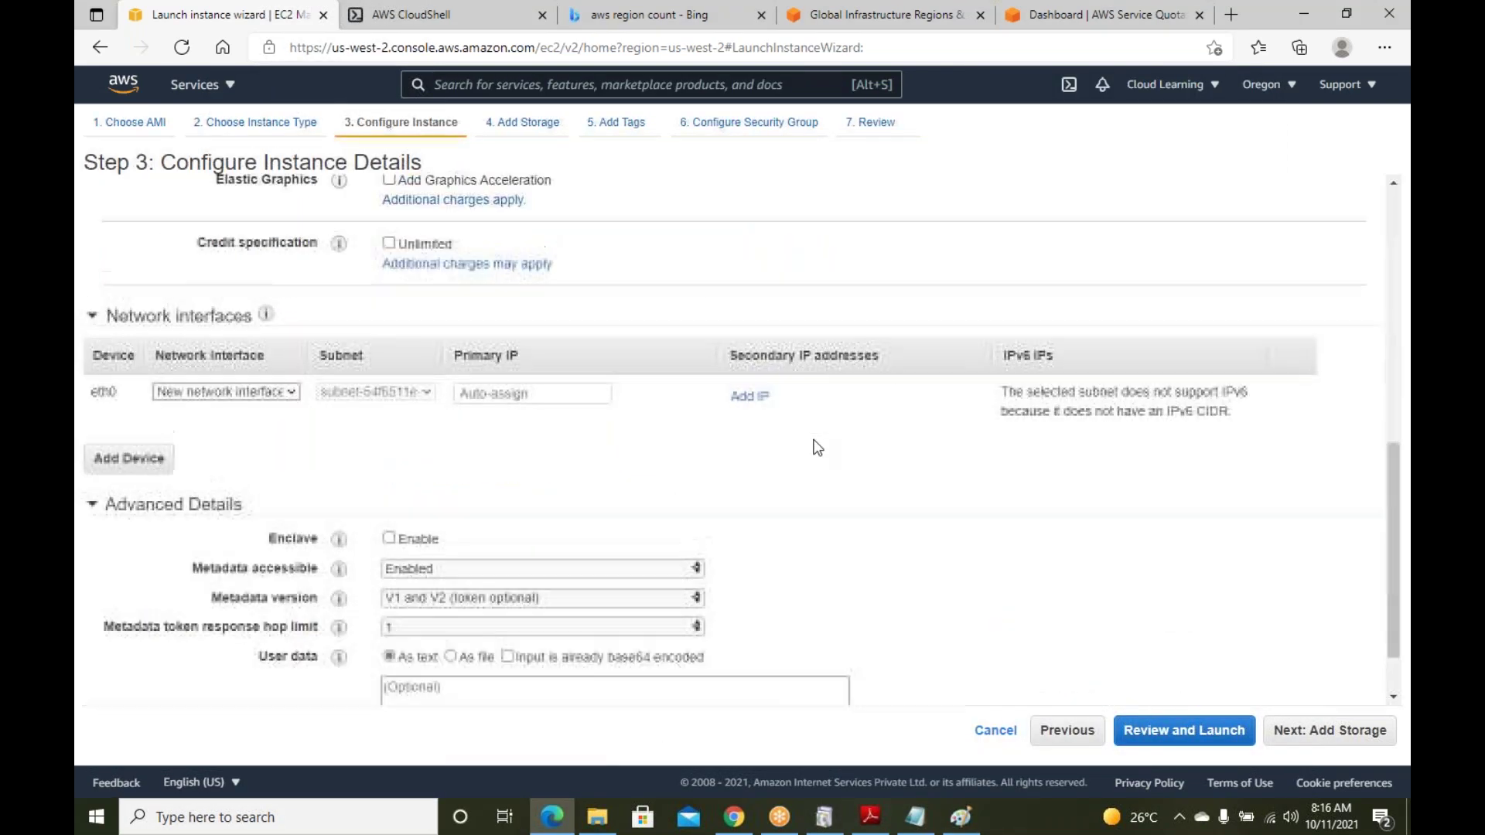
pyautogui.scroll(1, 818, 441)
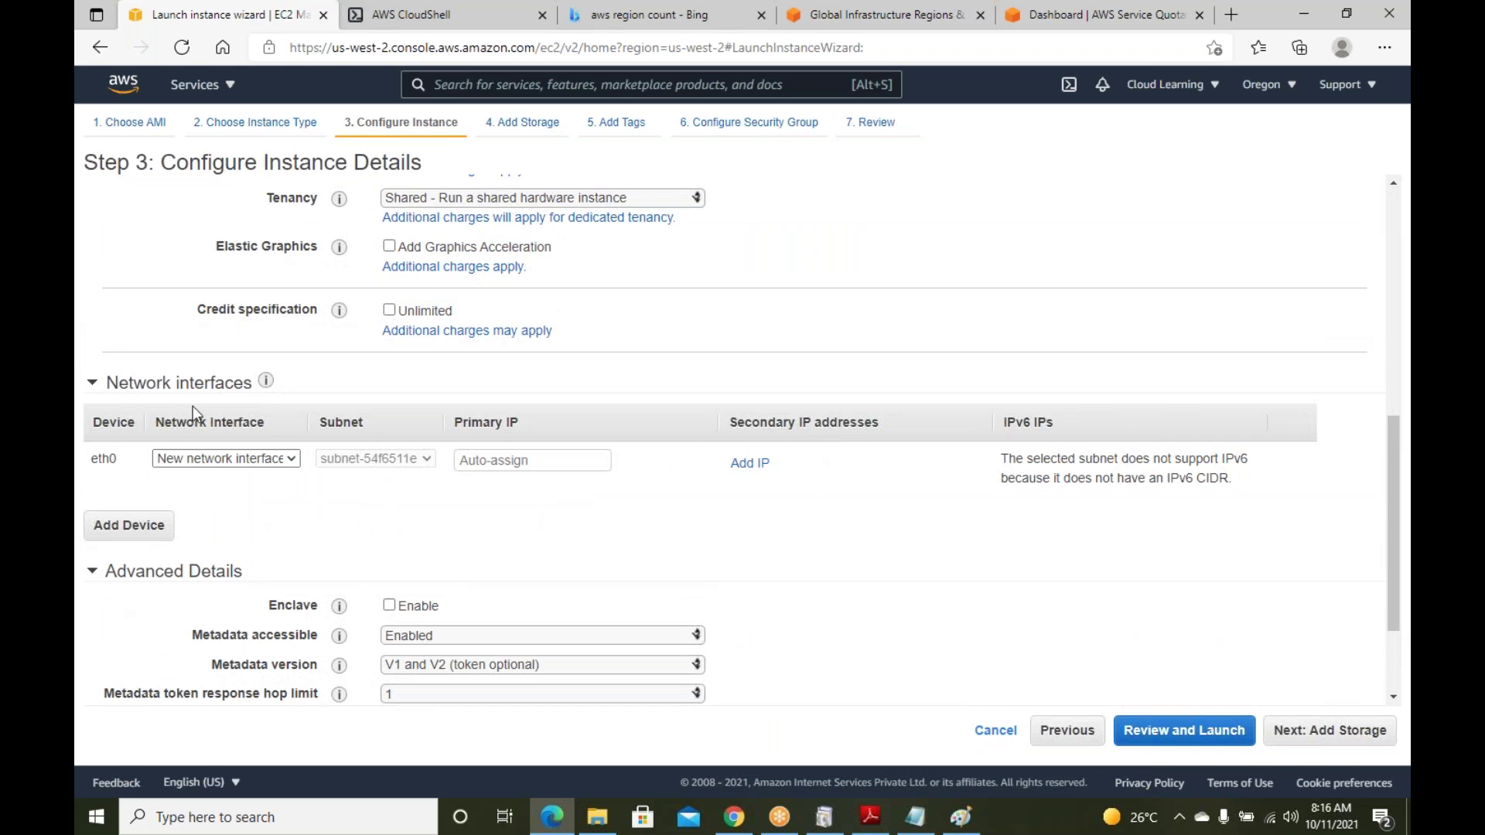
pyautogui.scroll(5, 665, 447)
pyautogui.scroll(1, 696, 441)
pyautogui.scroll(-4, 661, 430)
pyautogui.scroll(2, 672, 433)
pyautogui.scroll(2, 665, 425)
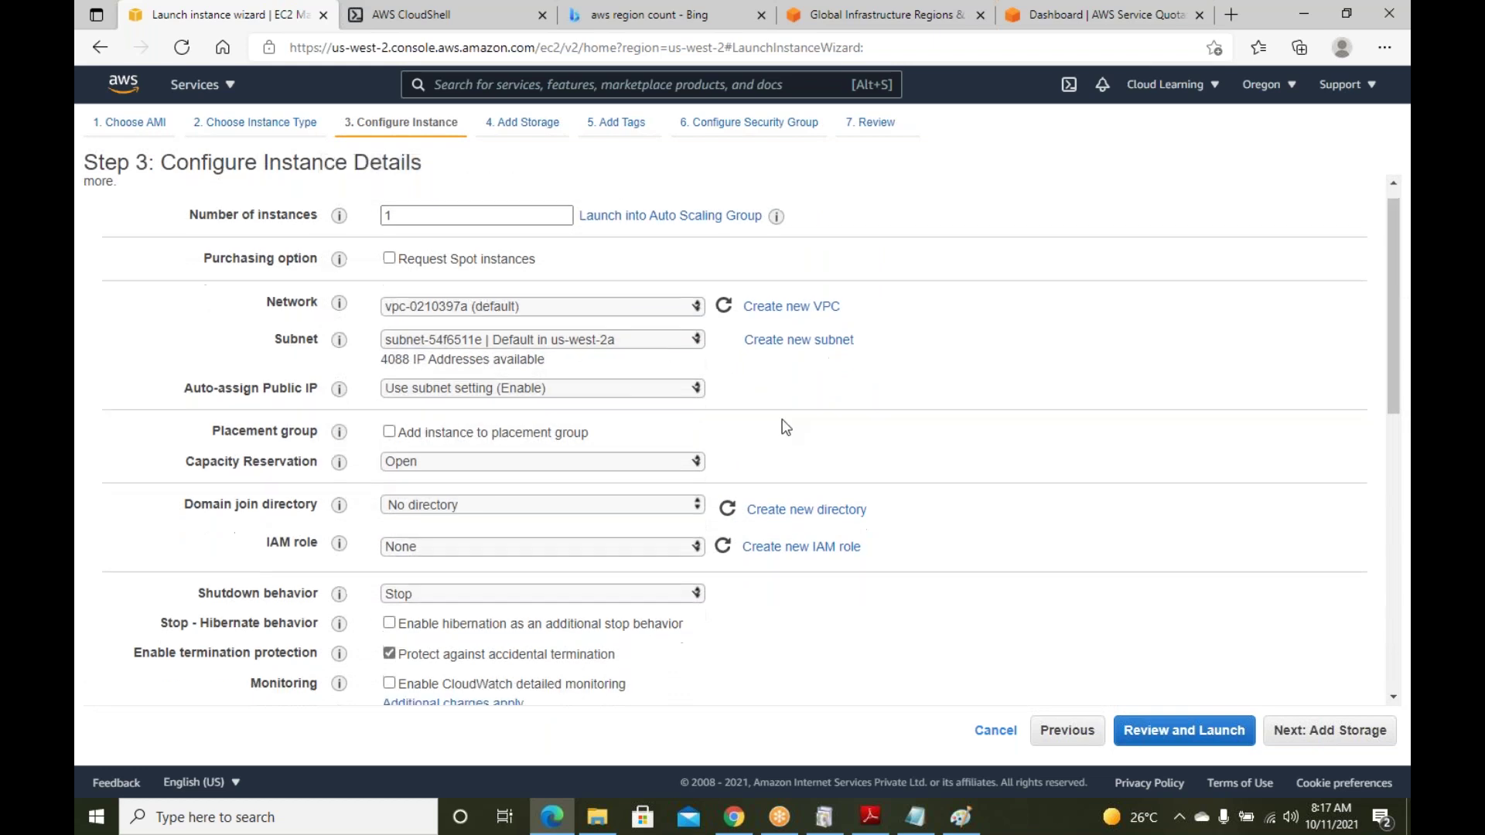
pyautogui.scroll(-4, 781, 425)
pyautogui.scroll(-2, 780, 437)
pyautogui.scroll(-1, 781, 447)
pyautogui.scroll(3, 781, 446)
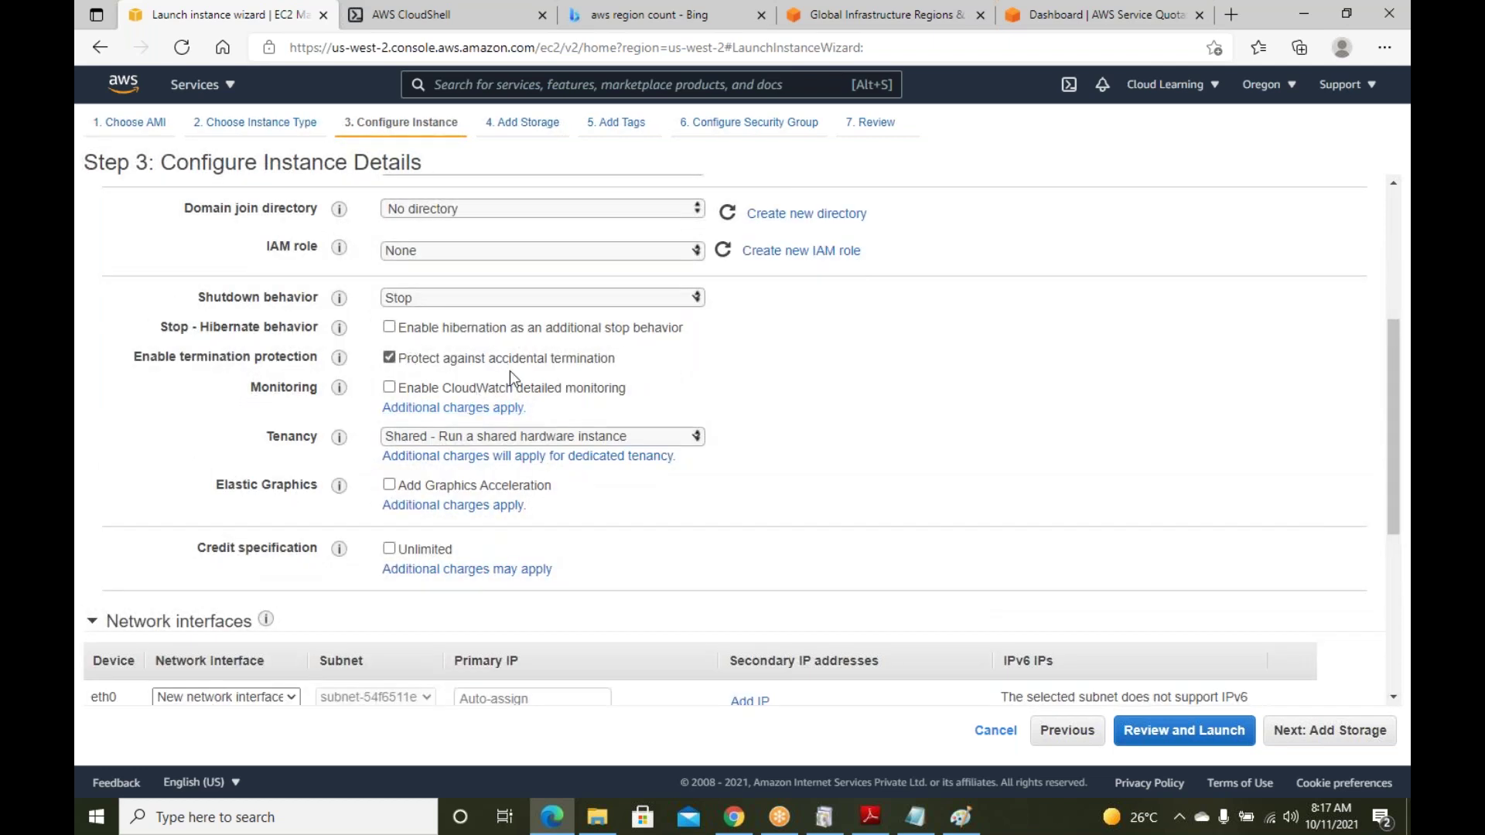
pyautogui.click(644, 438)
pyautogui.click(568, 476)
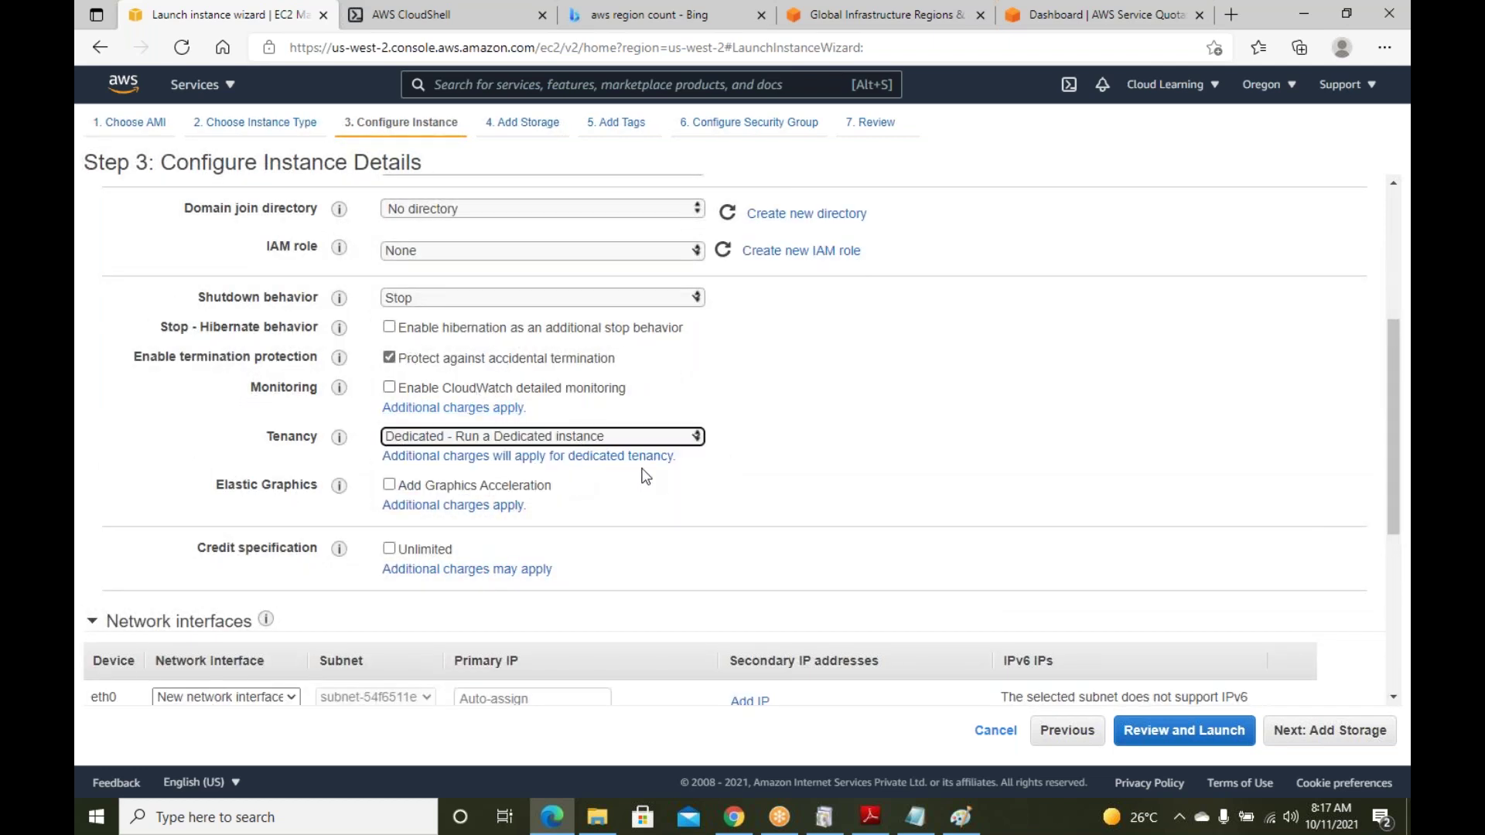
pyautogui.click(582, 437)
pyautogui.click(582, 456)
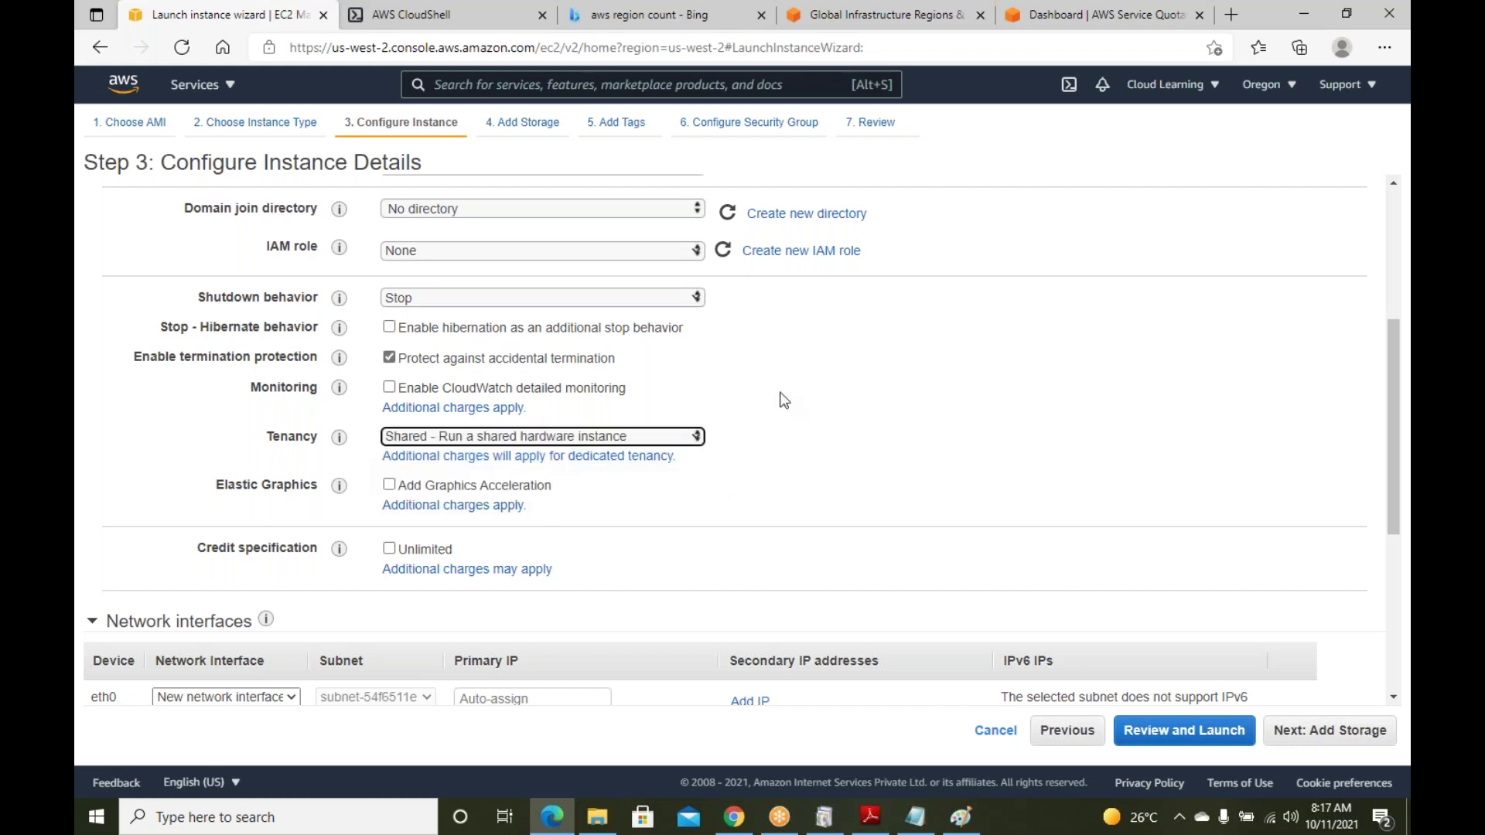
pyautogui.scroll(-5, 838, 407)
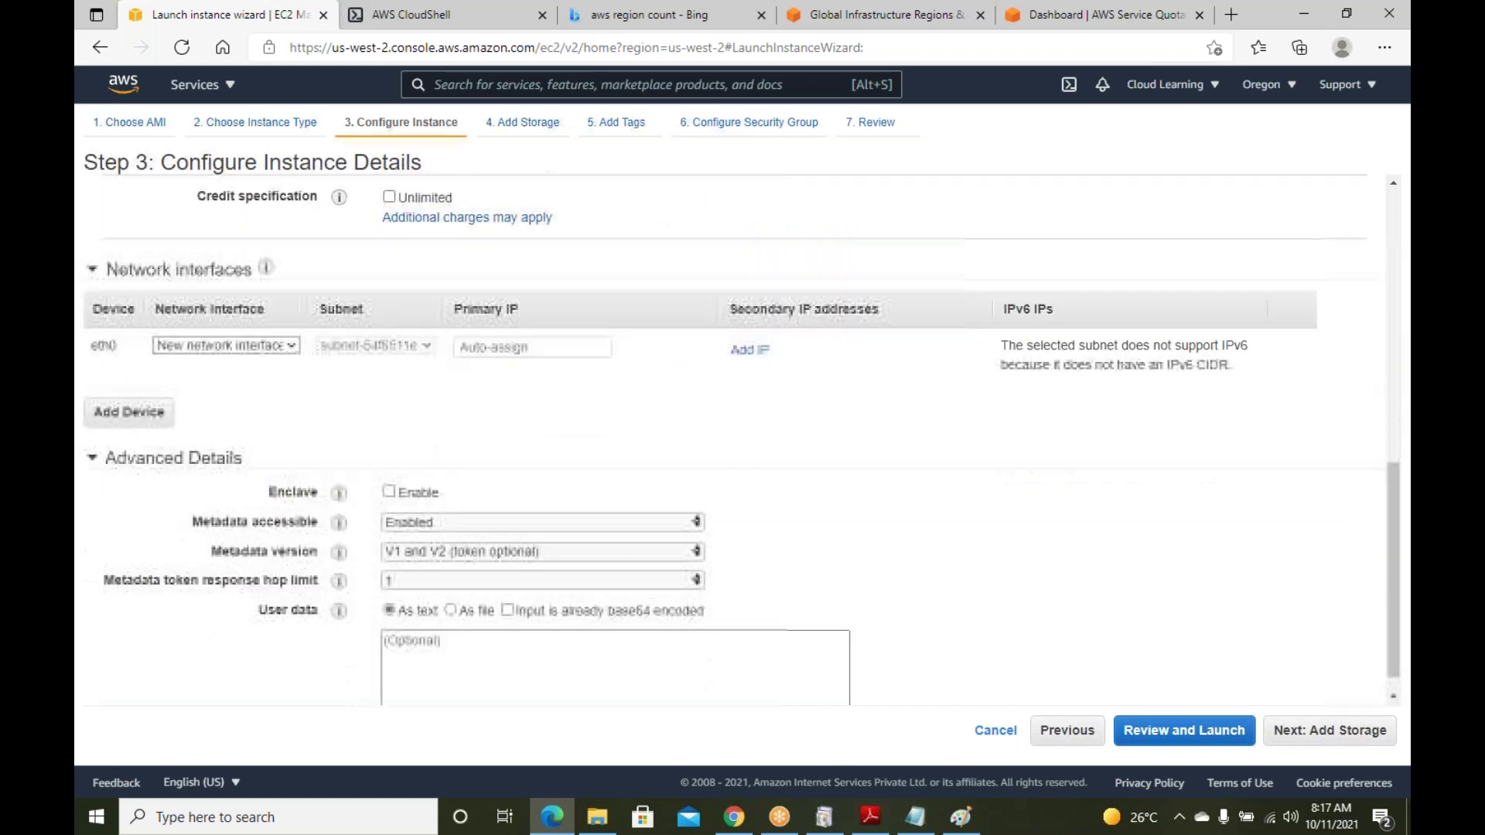
pyautogui.click(1338, 744)
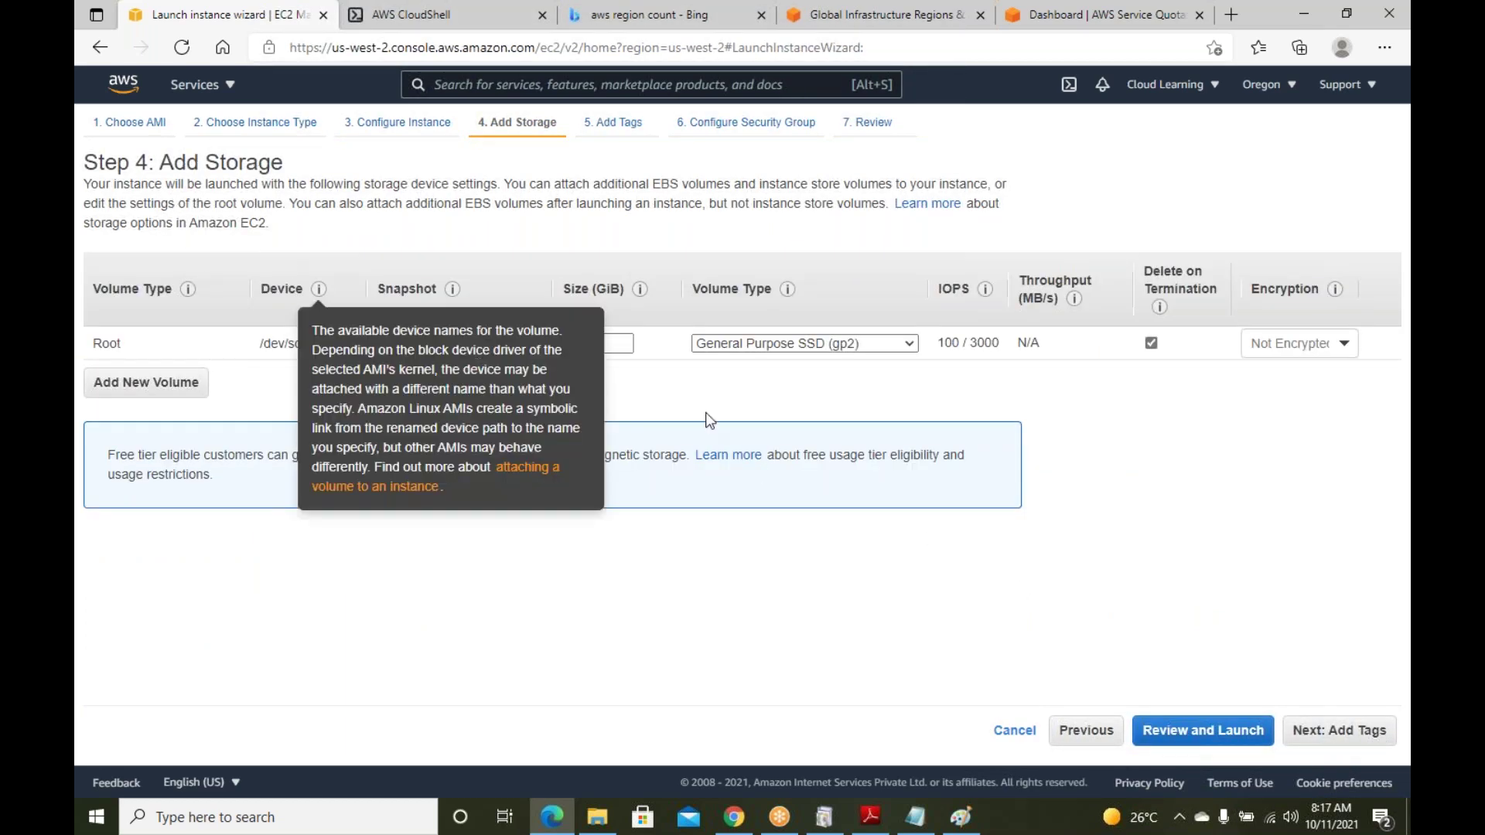
# Look over the root volume, leaving its 30 GiB size unchanged
pyautogui.moveTo(120, 345); pyautogui.dragTo(101, 349)
pyautogui.click(136, 347)
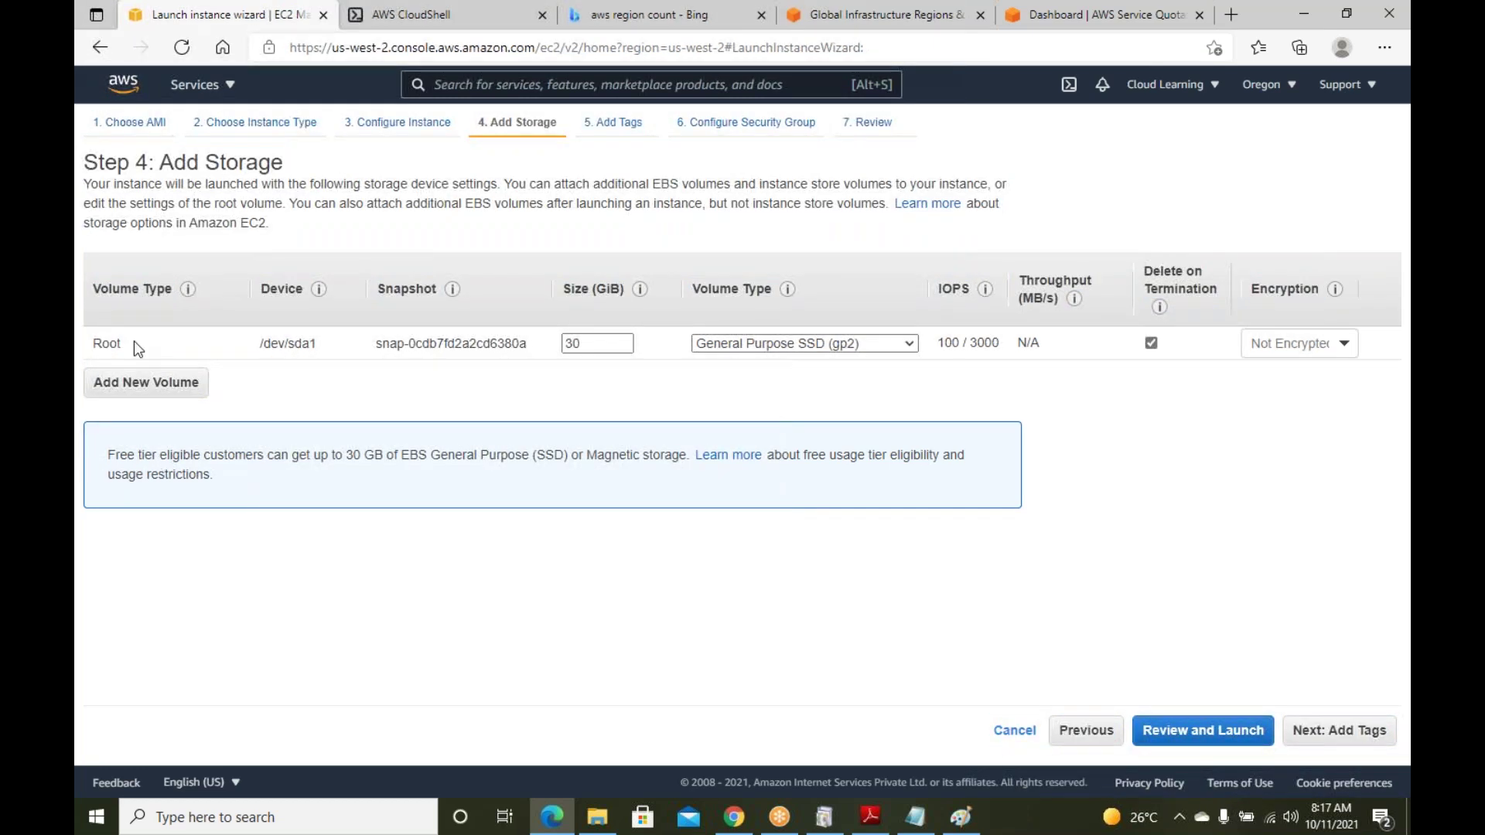
pyautogui.moveTo(133, 341); pyautogui.dragTo(101, 342)
pyautogui.moveTo(603, 345); pyautogui.dragTo(563, 343)
pyautogui.click(573, 375)
# Add a 20 GiB EBS volume, then go to Add Tags and add a first tag row
pyautogui.click(151, 385)
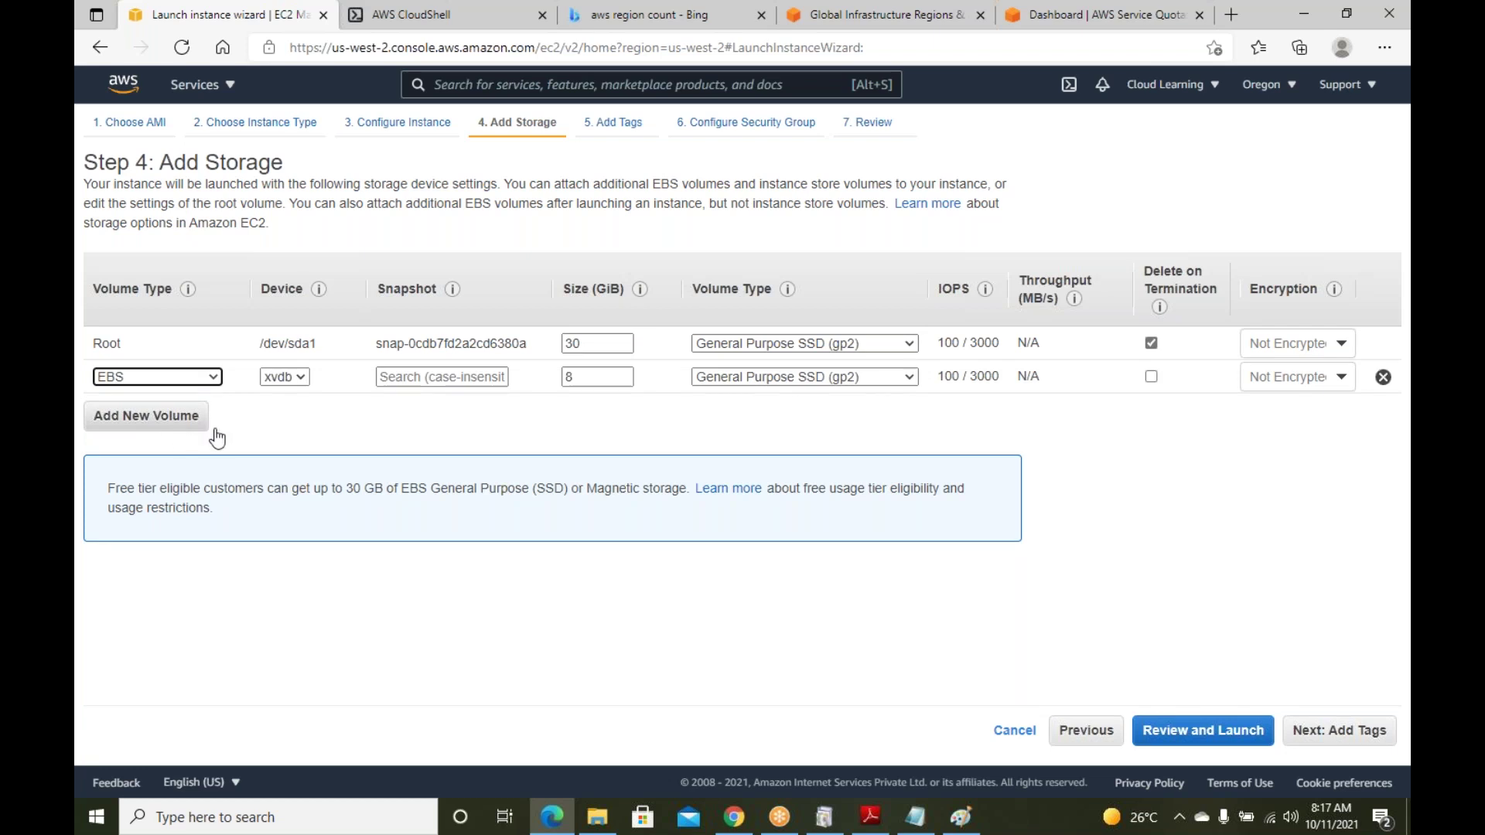
pyautogui.click(594, 375)
pyautogui.doubleClick(594, 375)
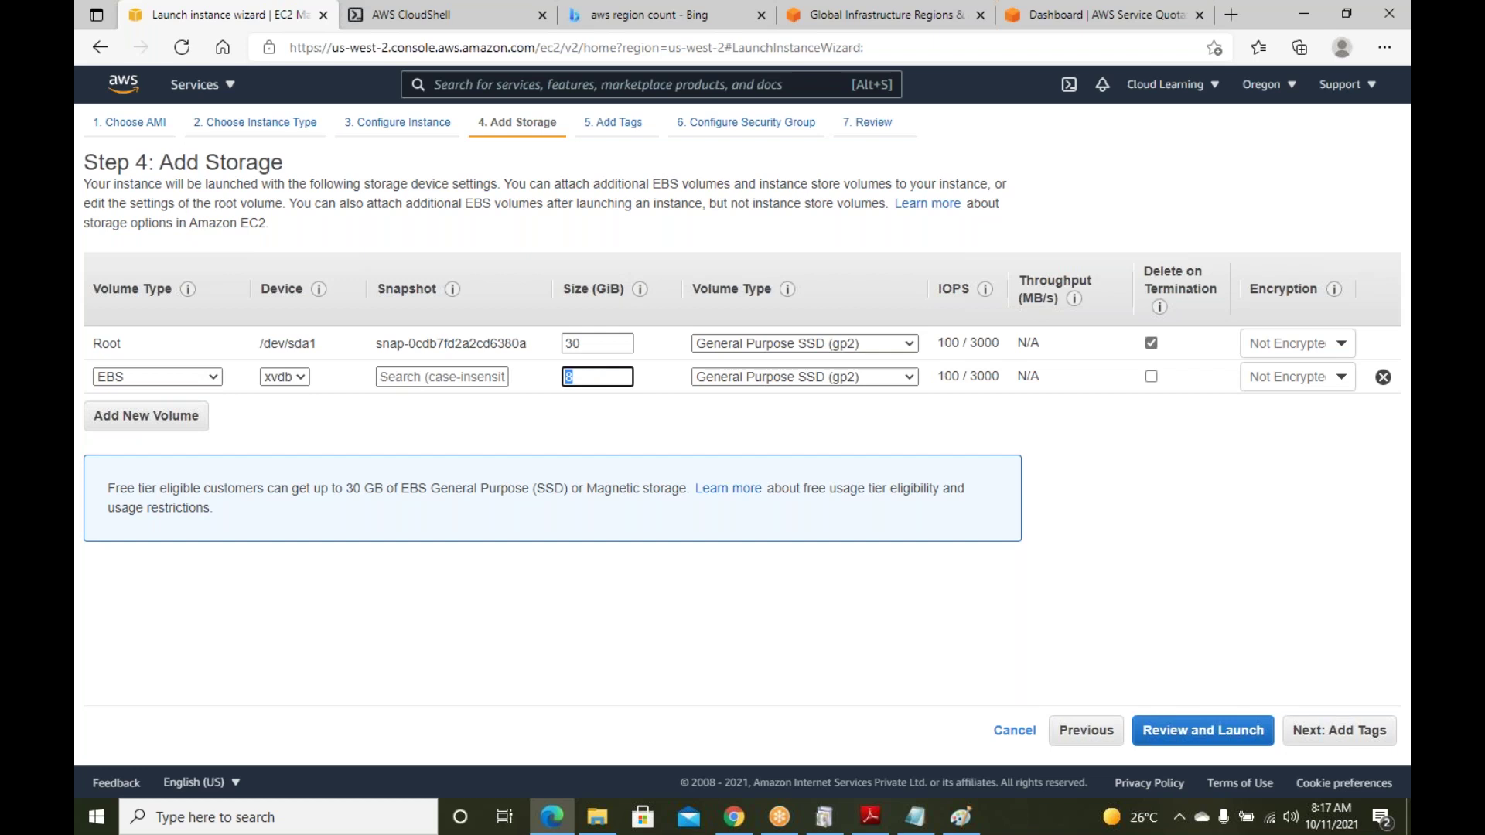
pyautogui.write('20')
pyautogui.click(704, 424)
pyautogui.click(1365, 740)
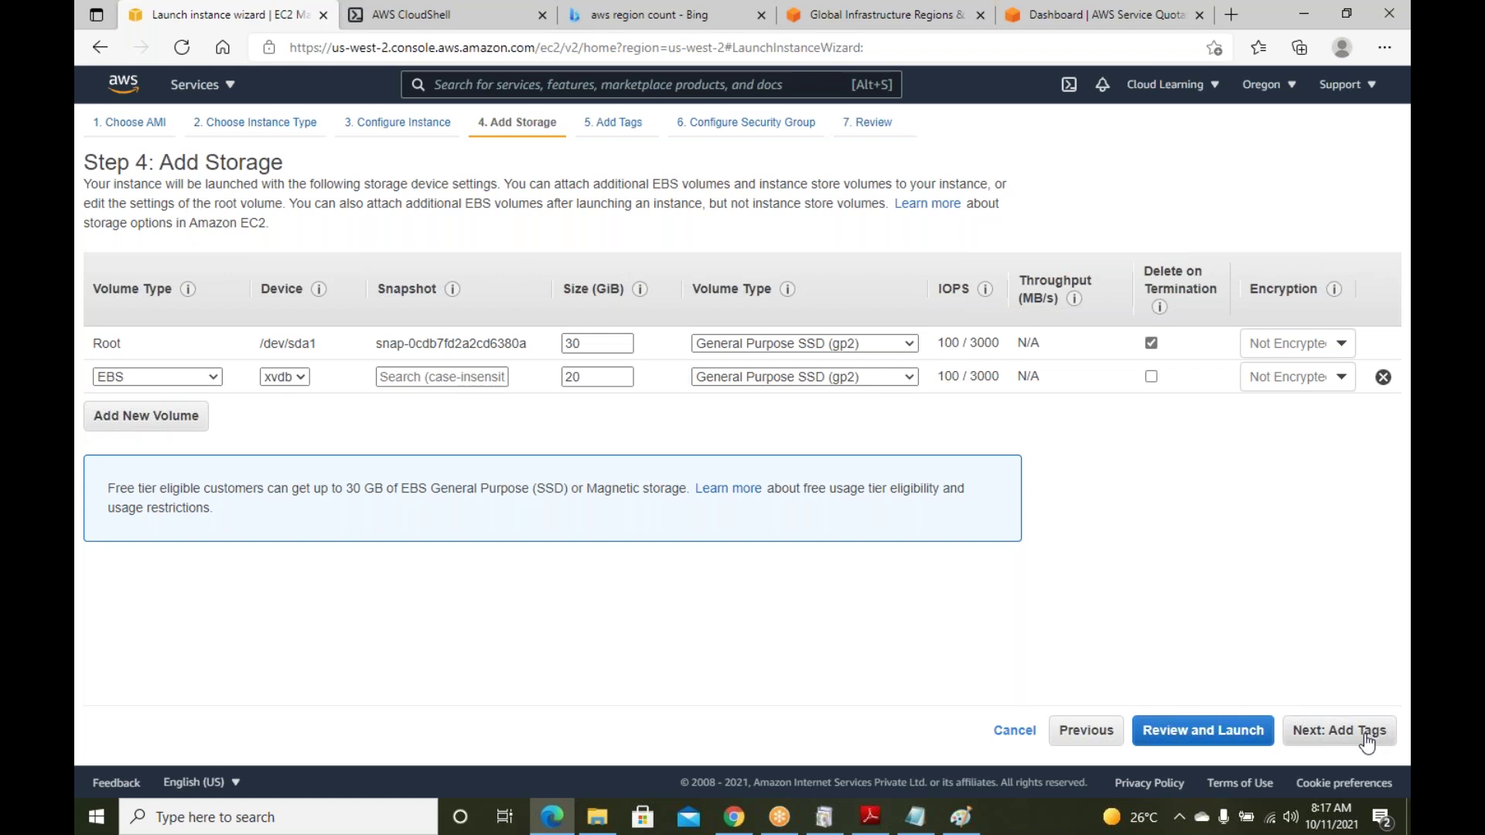
pyautogui.click(109, 442)
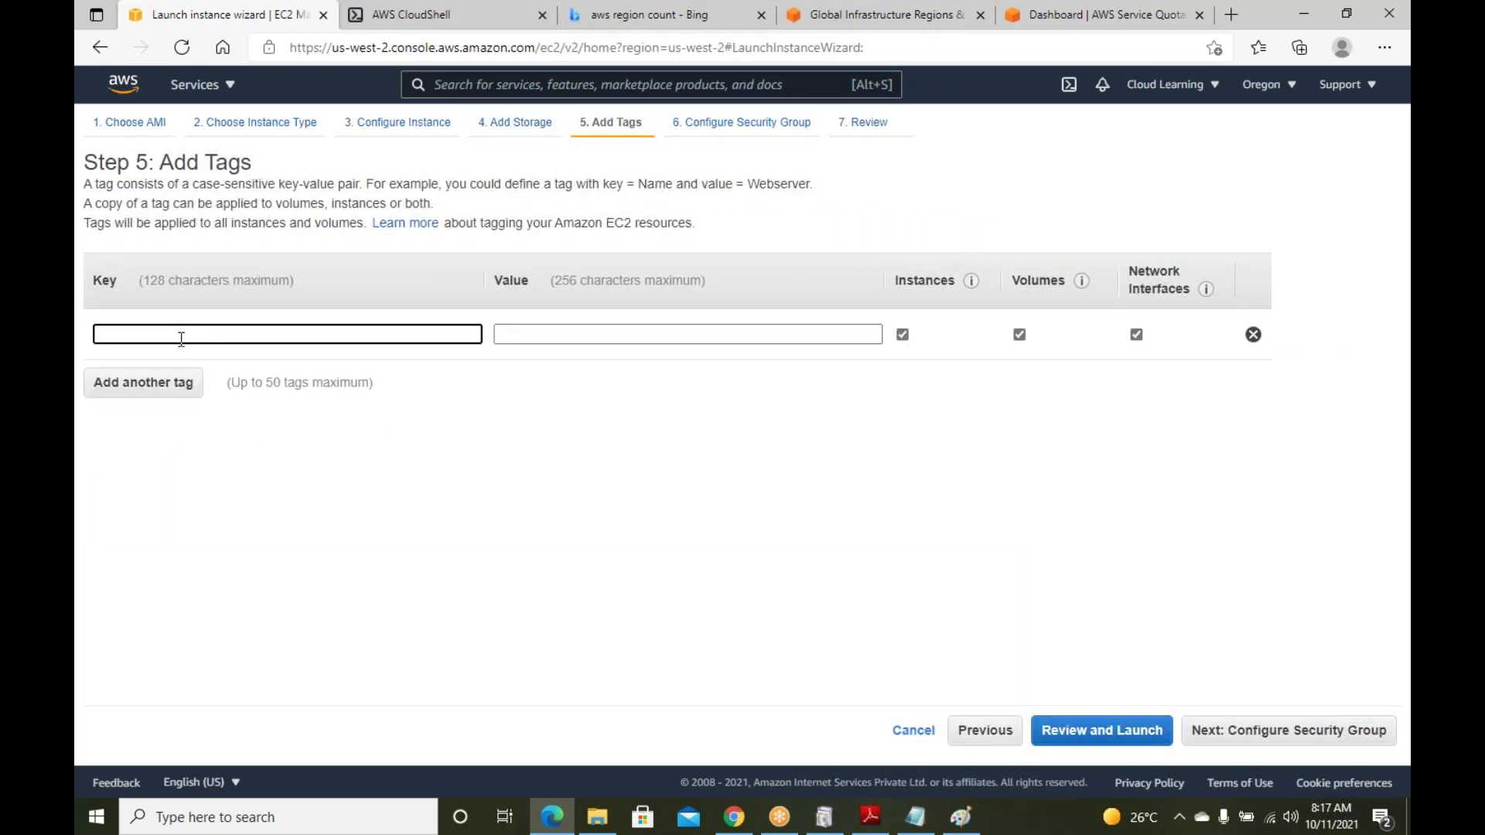
# Add a tag with key Name and value WindowsServer001
pyautogui.write('Name')
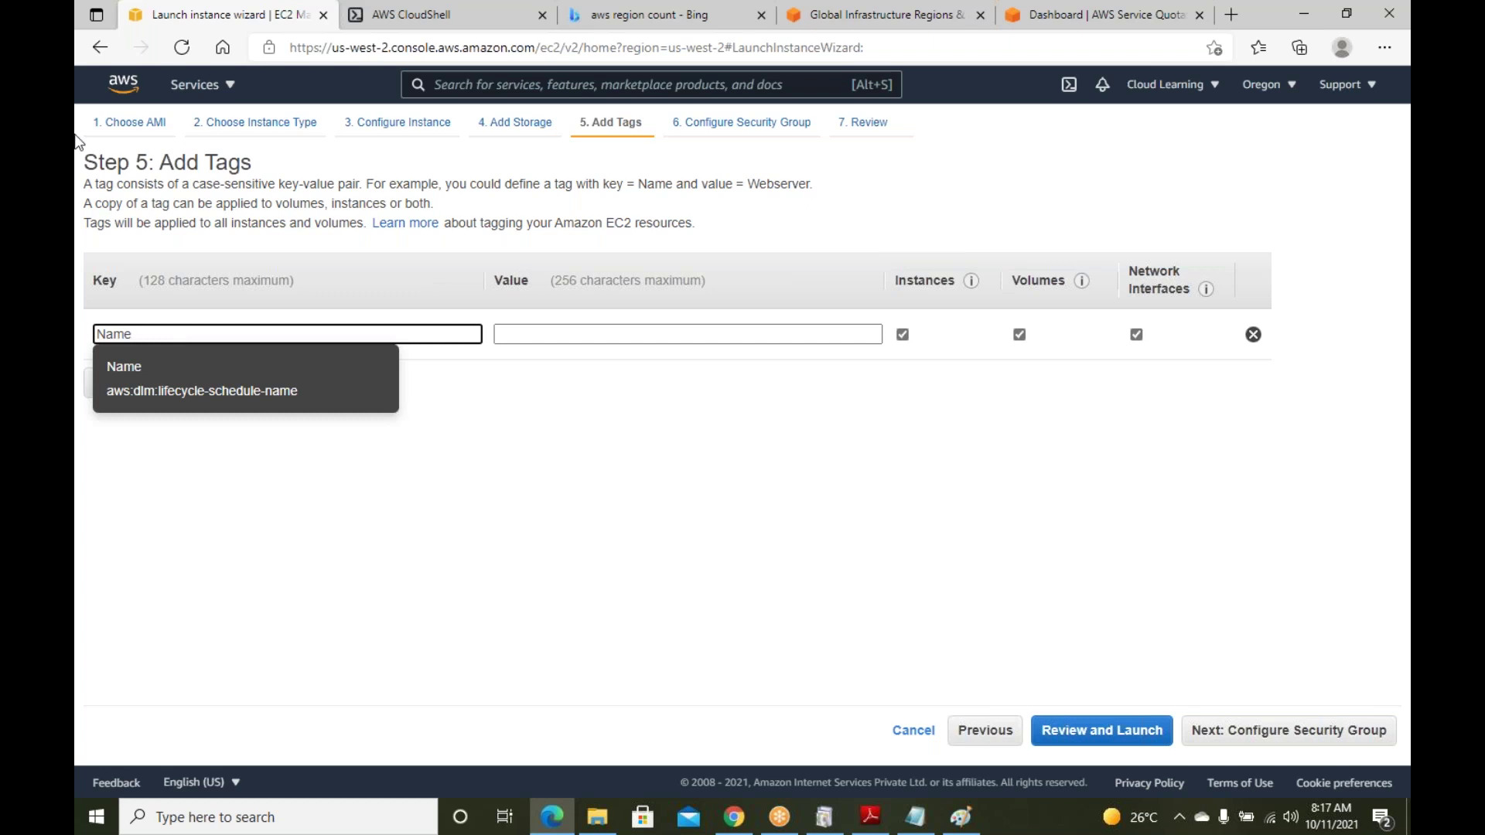
pyautogui.click(120, 367)
pyautogui.click(518, 333)
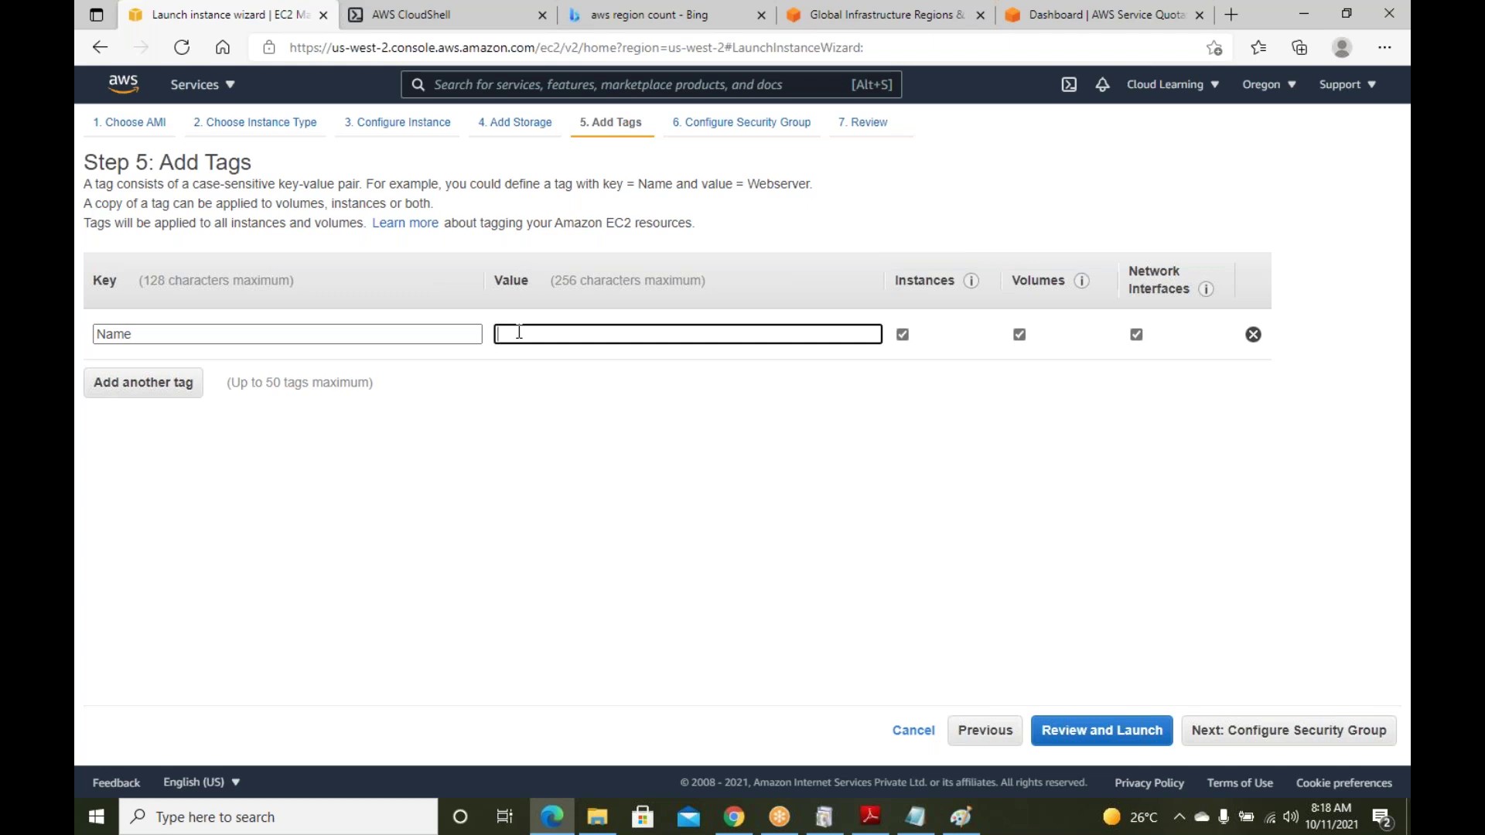
pyautogui.write('WindowsServer001')
# Add a second tag with key Backup and value Yes
pyautogui.click(182, 383)
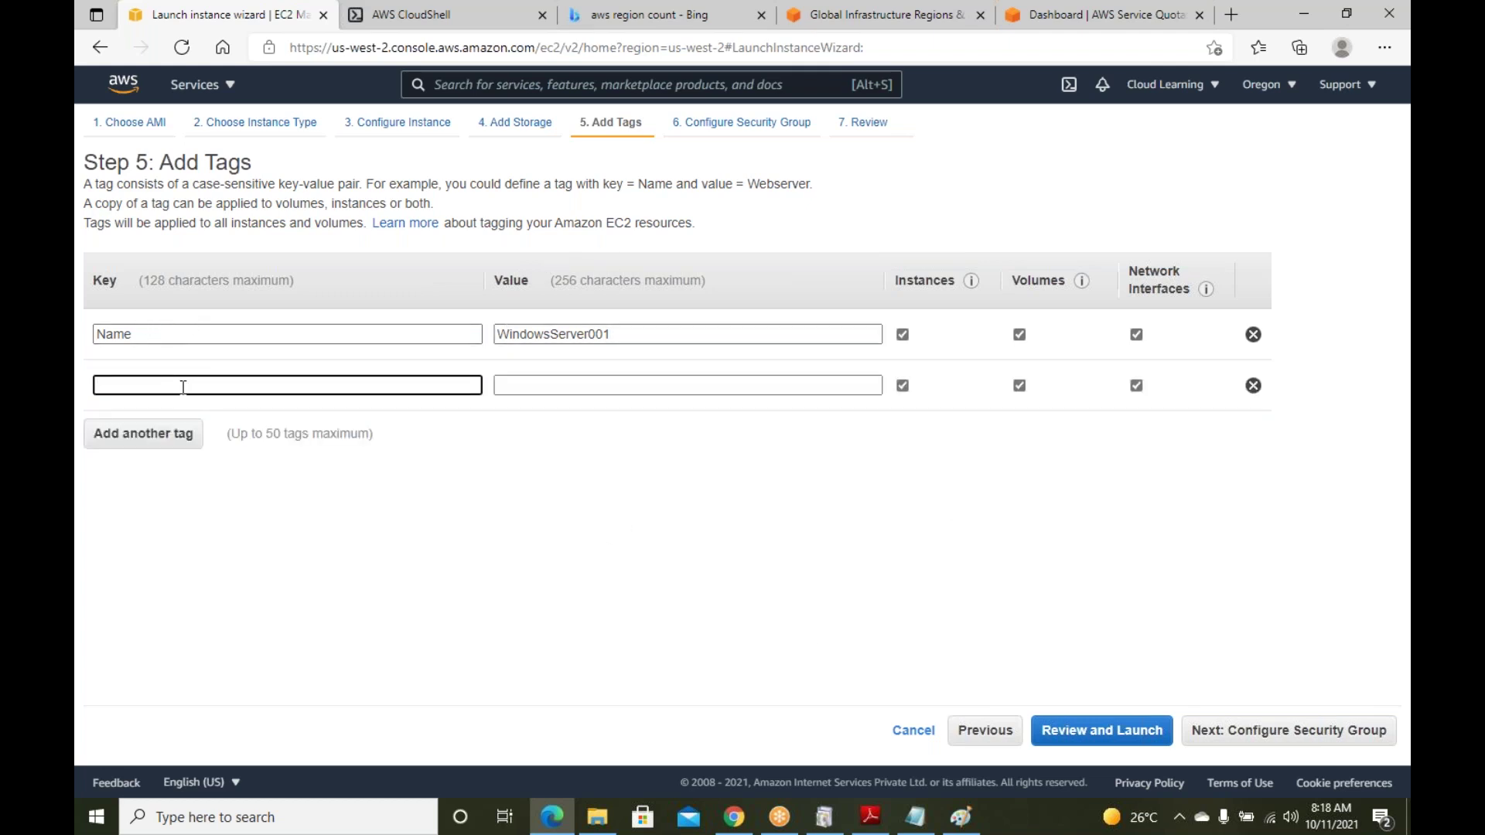
pyautogui.write('Backup')
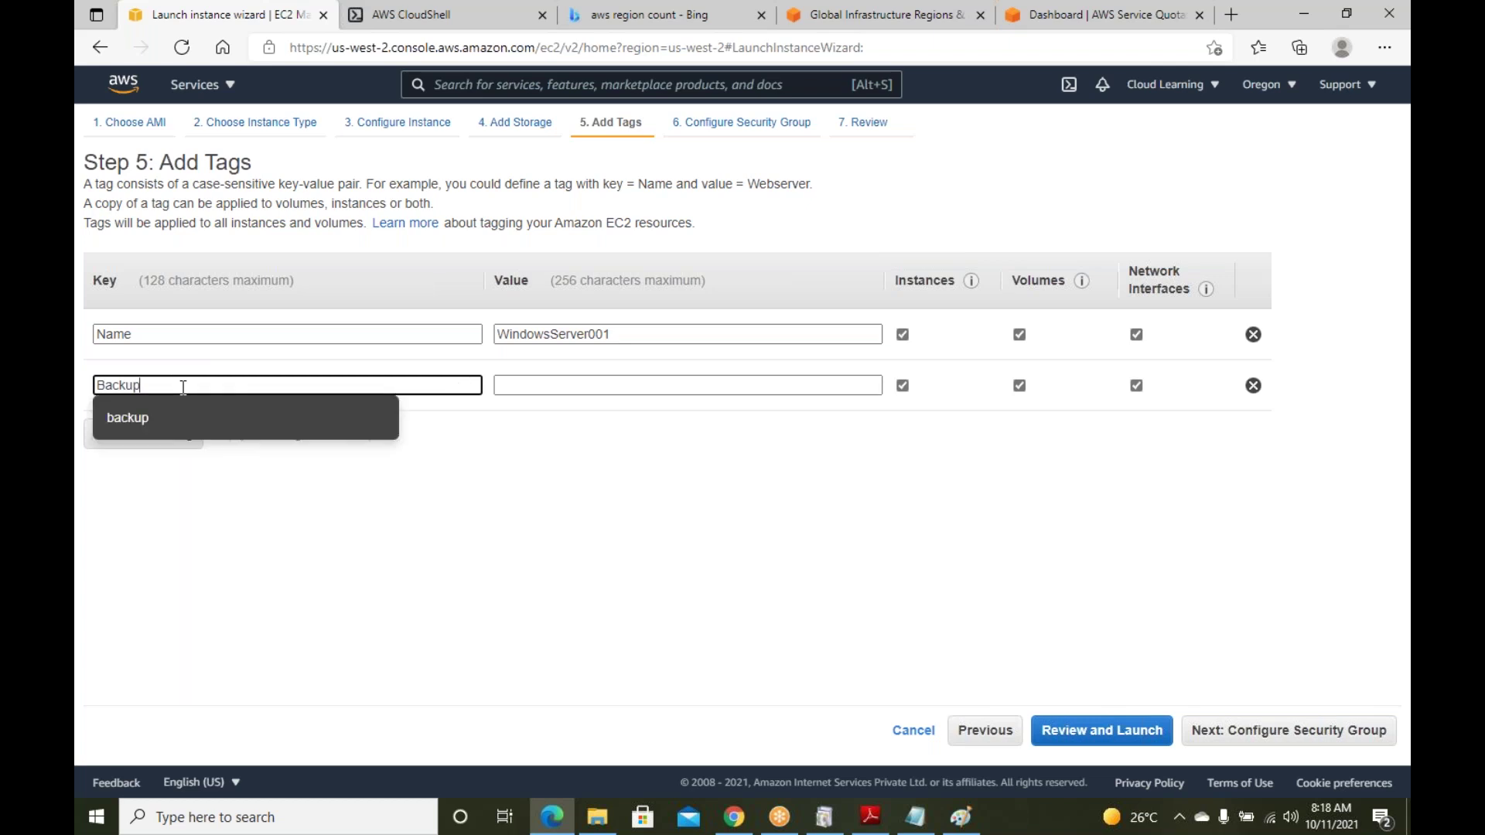
pyautogui.click(536, 384)
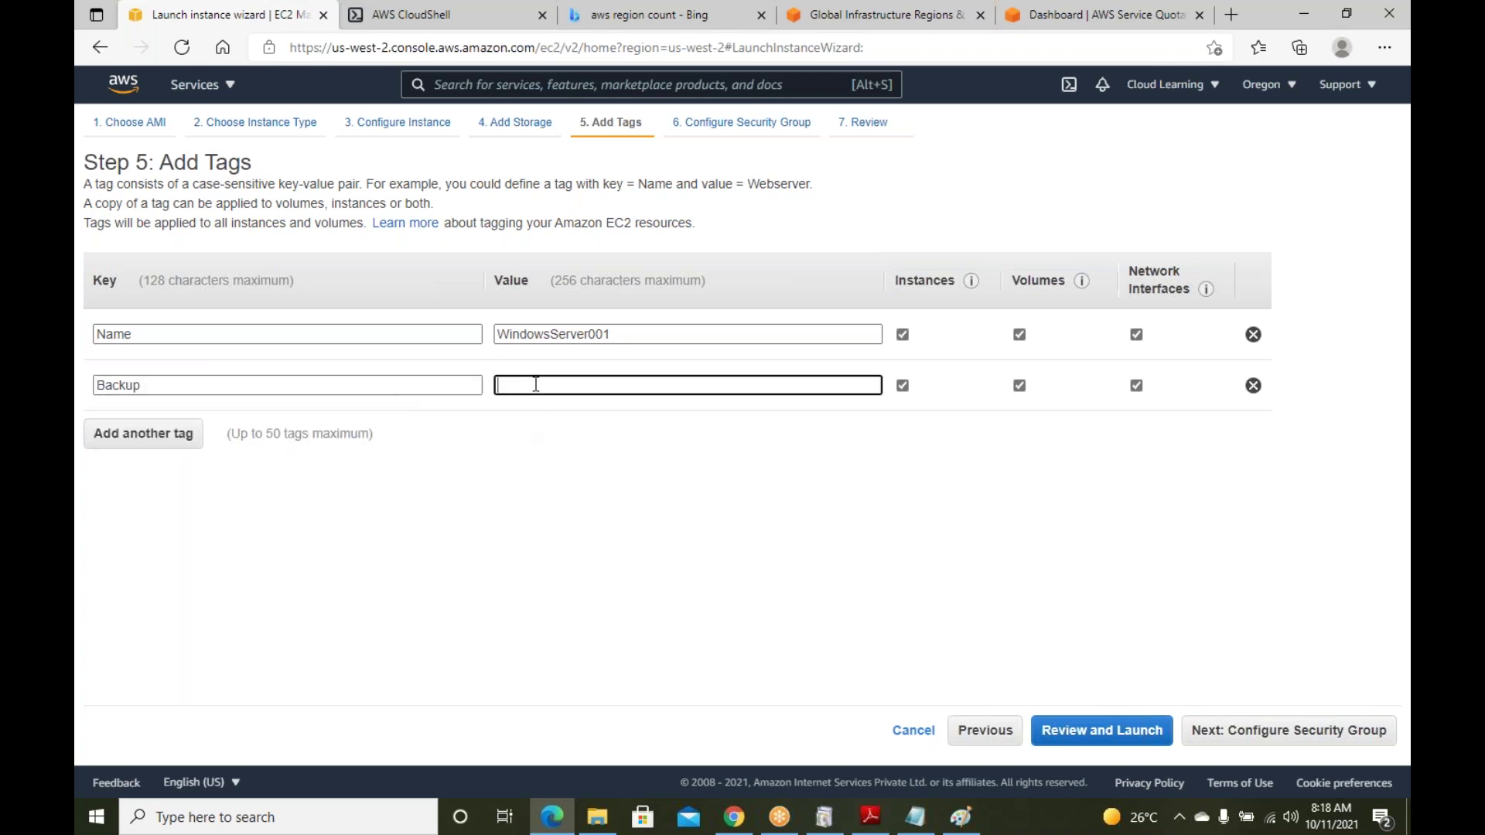
pyautogui.write('Yes')
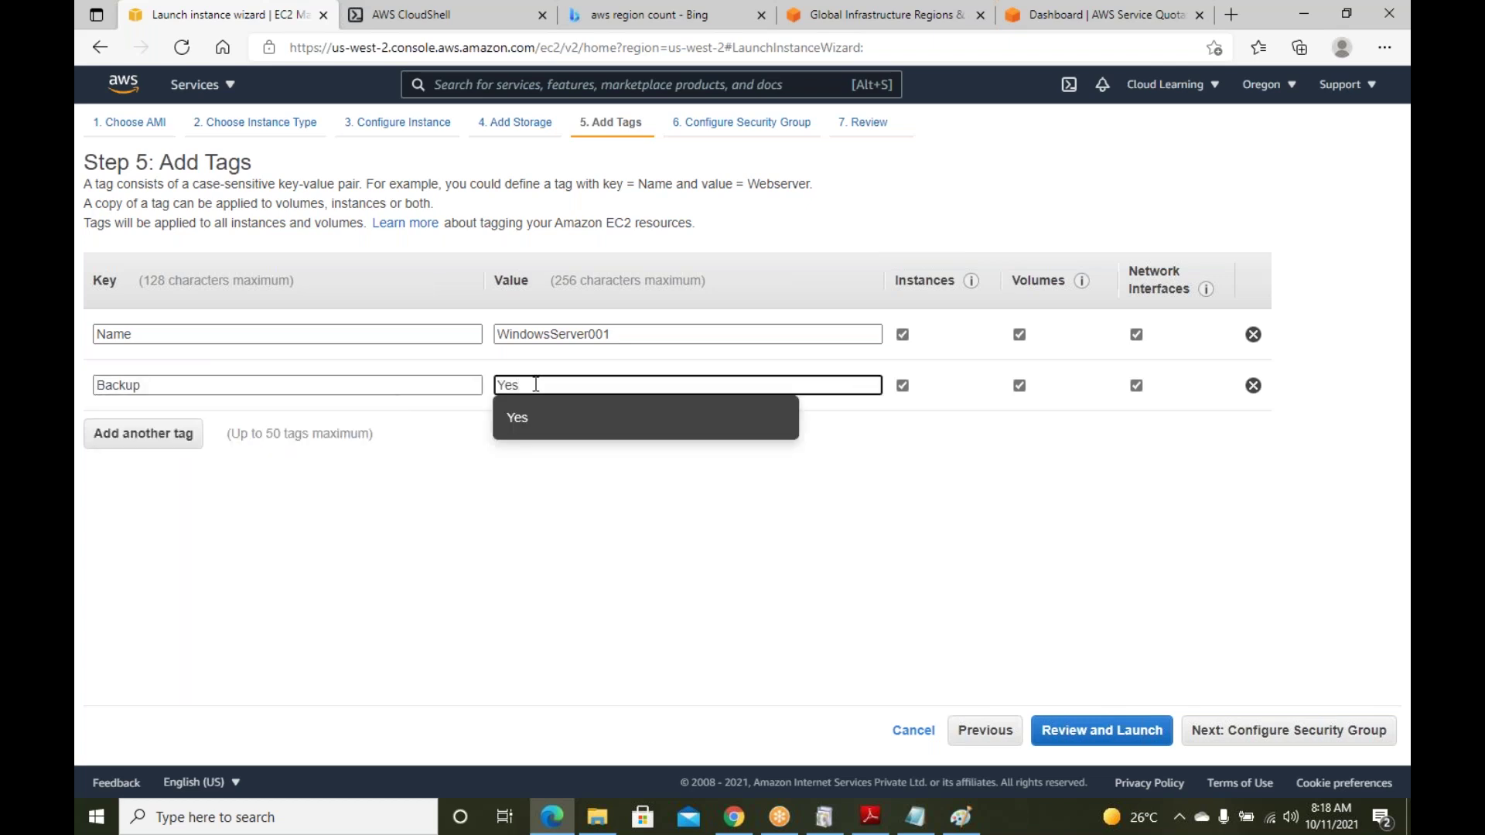
pyautogui.click(520, 428)
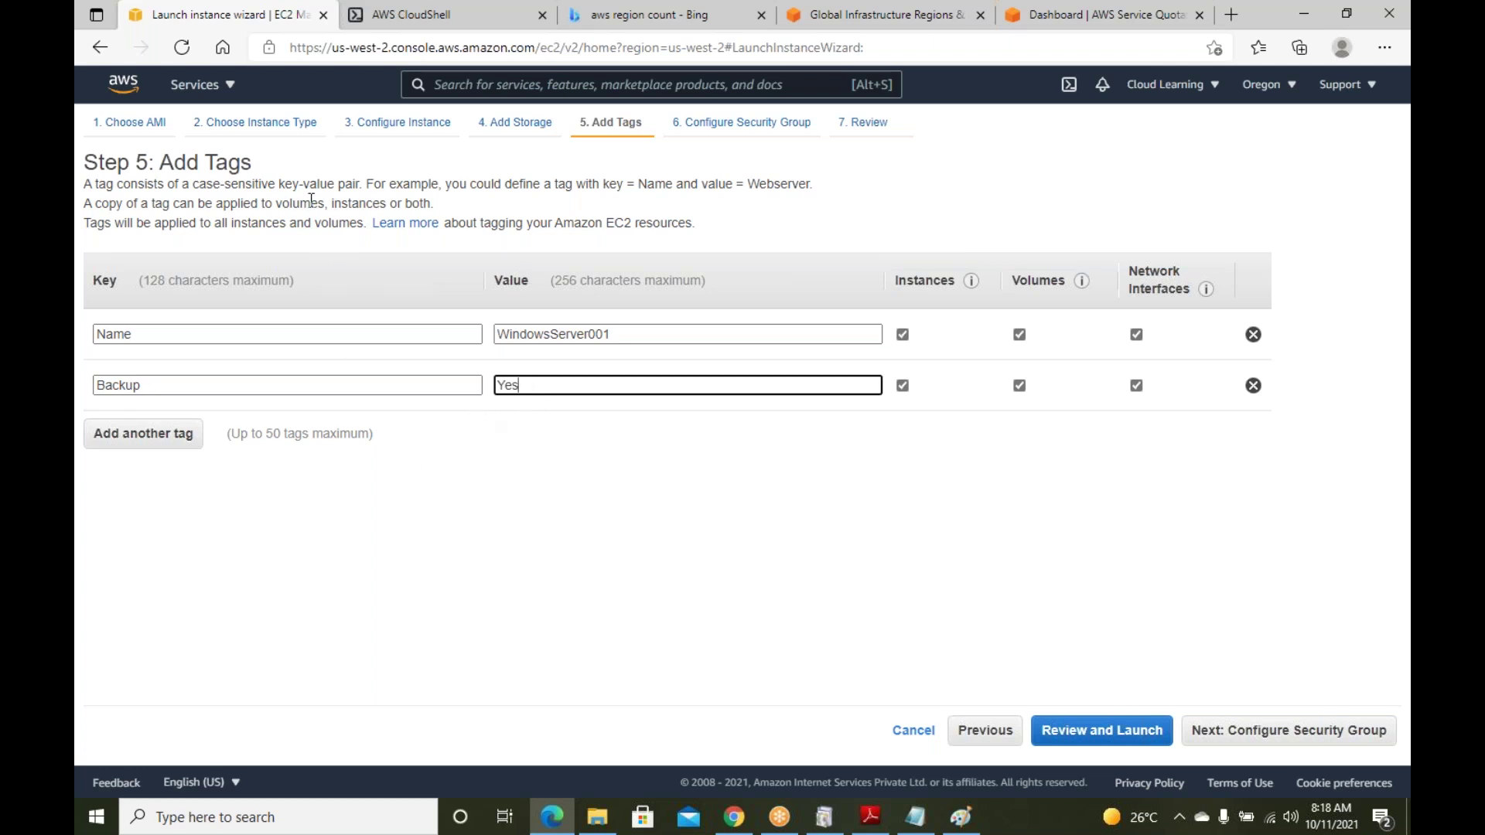
pyautogui.moveTo(272, 169); pyautogui.dragTo(212, 184)
pyautogui.click(267, 180)
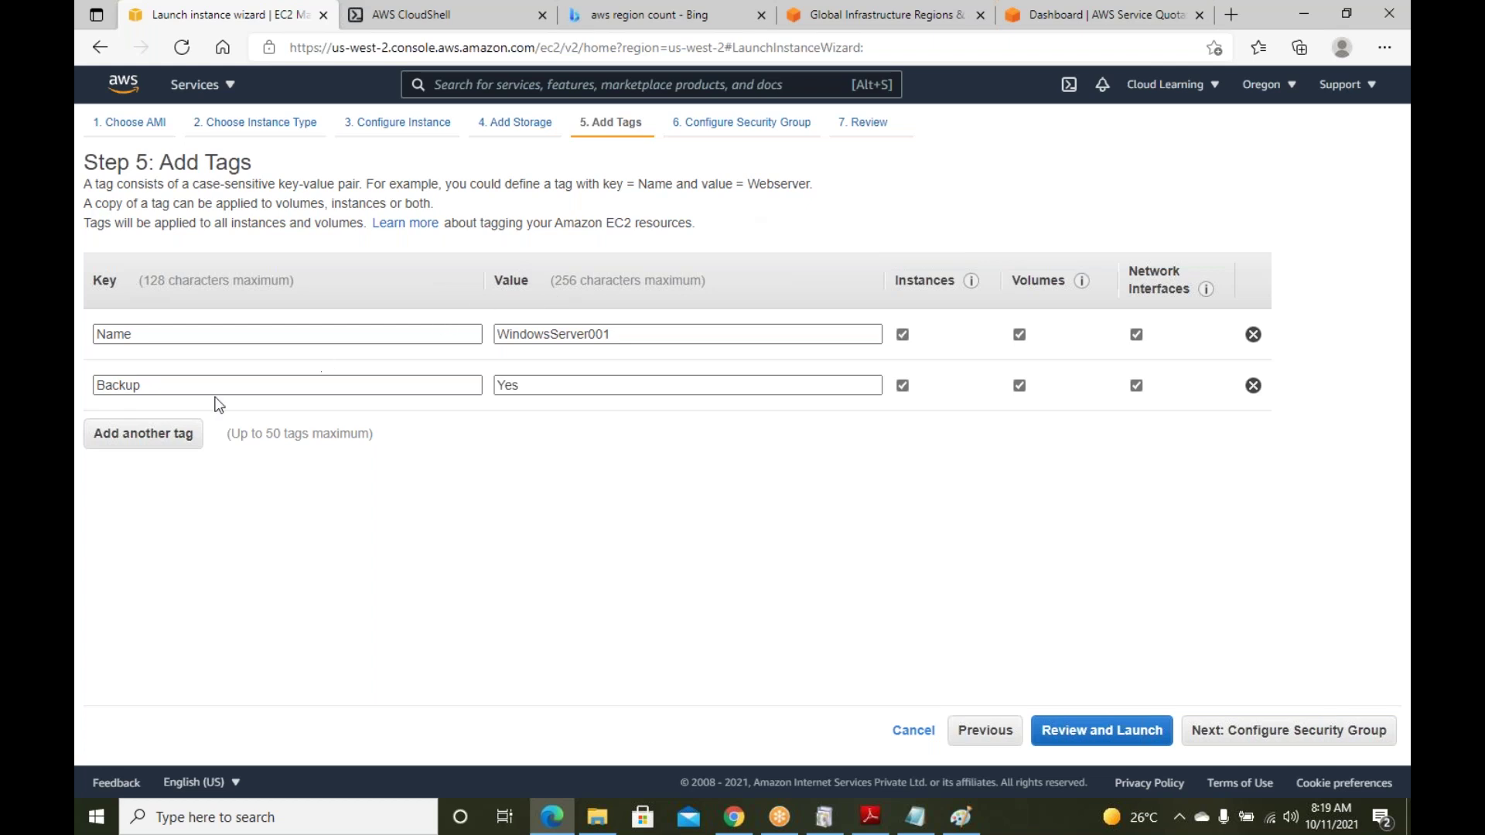
# Add a Technical Owner tag with the owner's name as its value
pyautogui.click(143, 439)
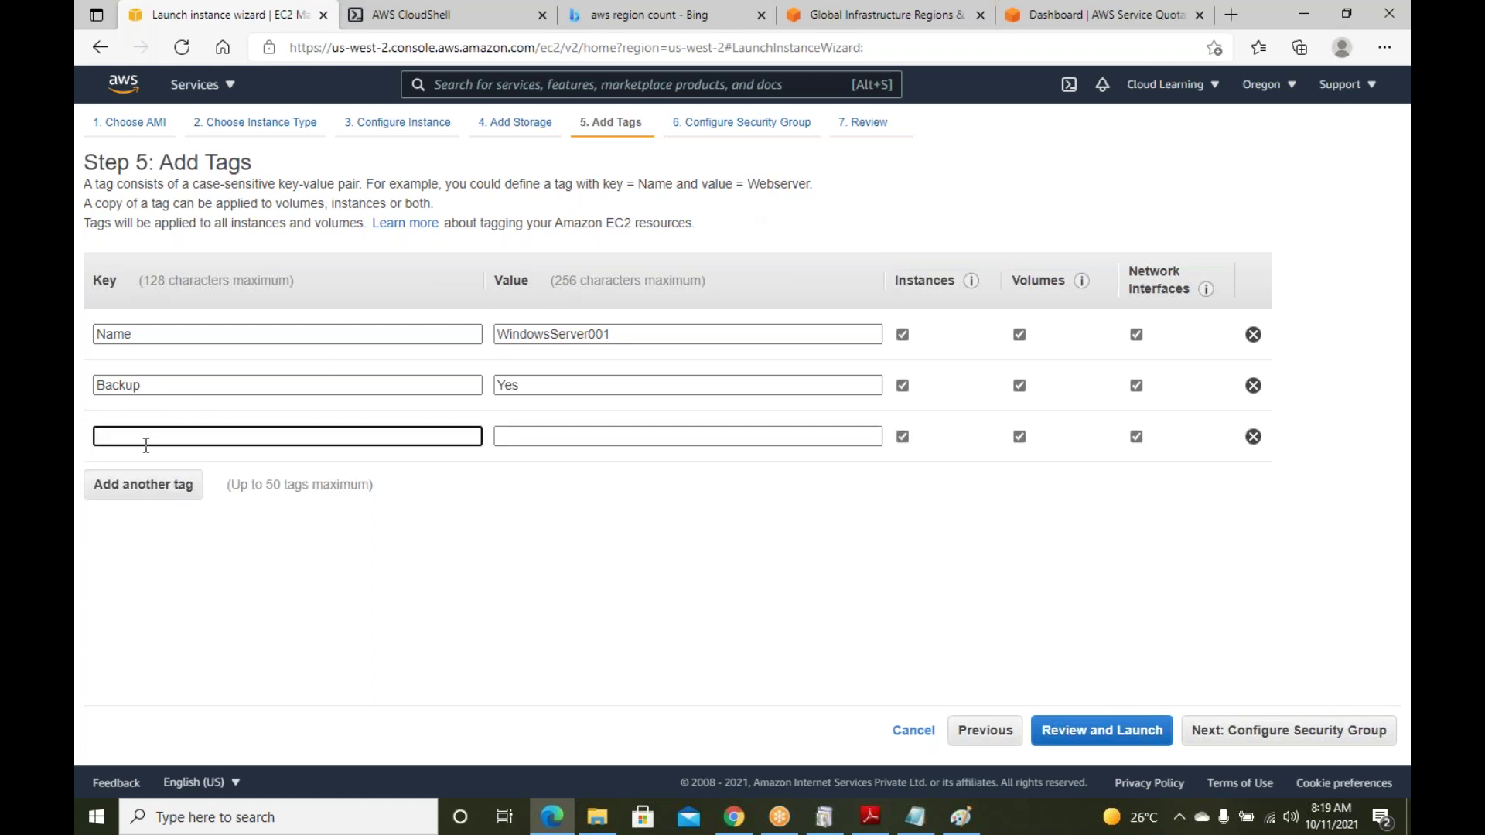
pyautogui.write('Technical Owner')
pyautogui.click(538, 432)
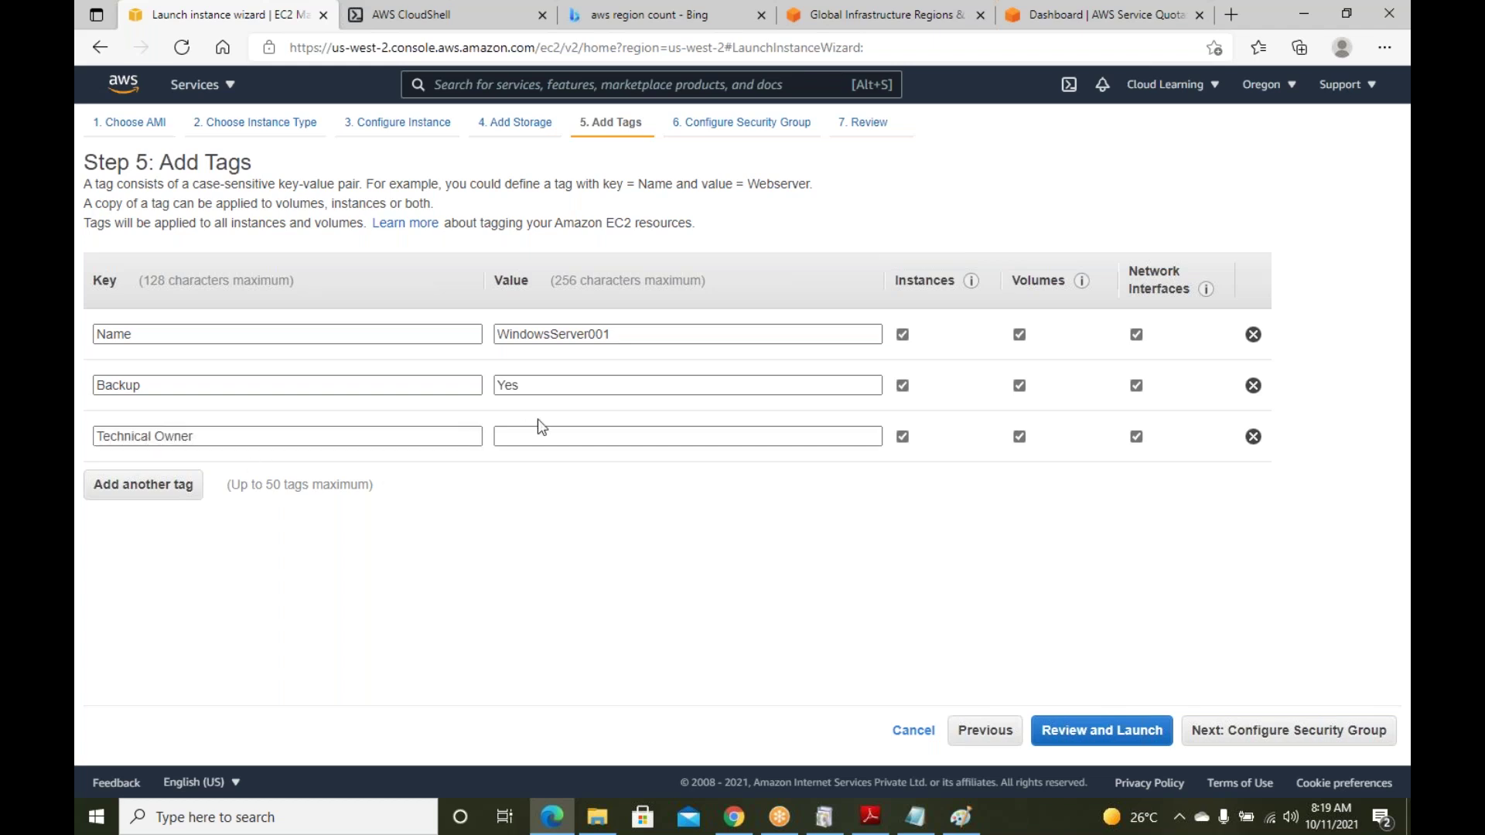
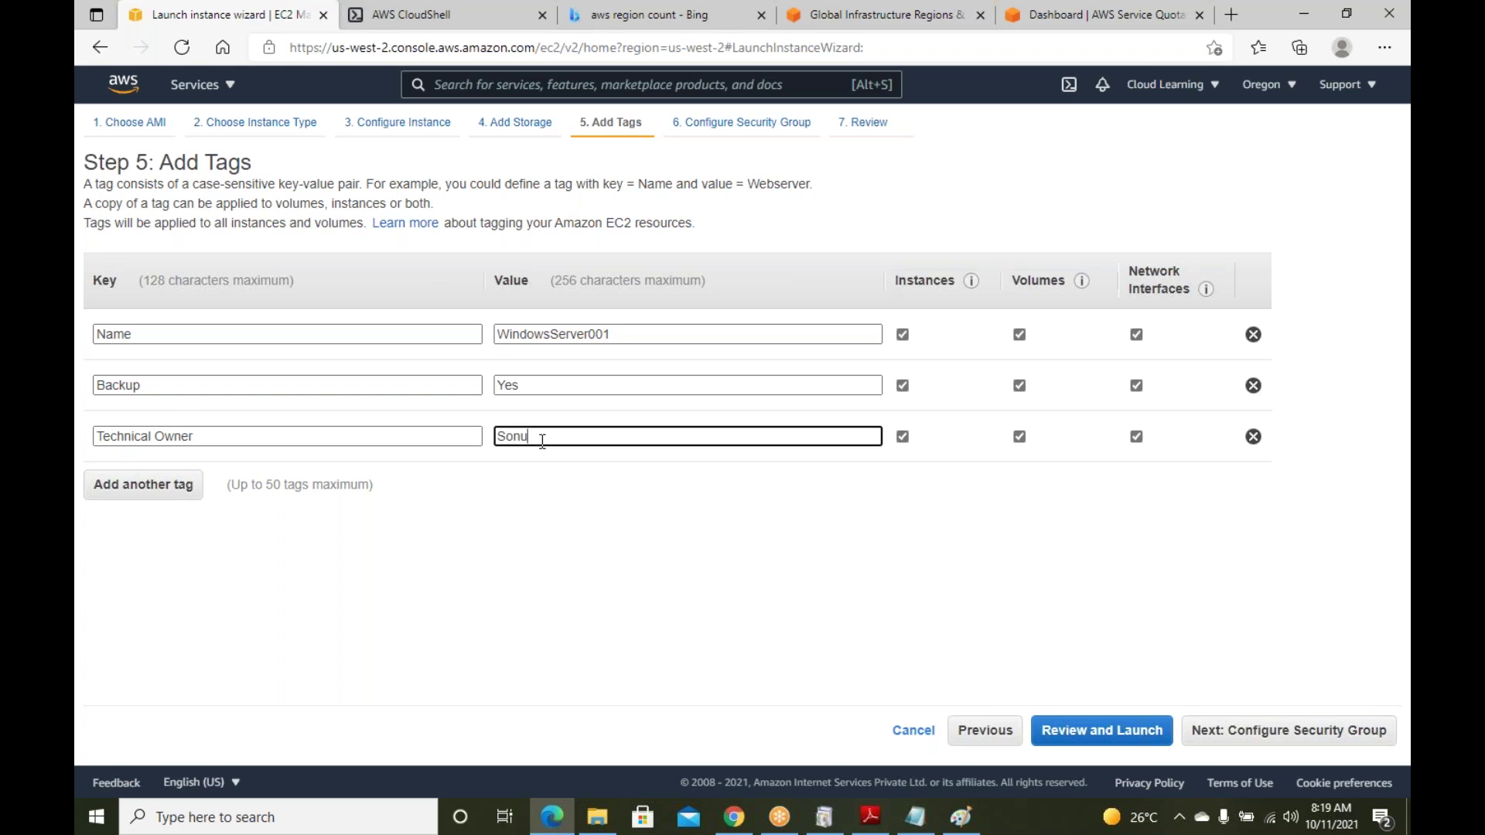
# Add a Technical Contact tag with the contact number, advance to Configure Security Group, and return to Paint
pyautogui.click(122, 507)
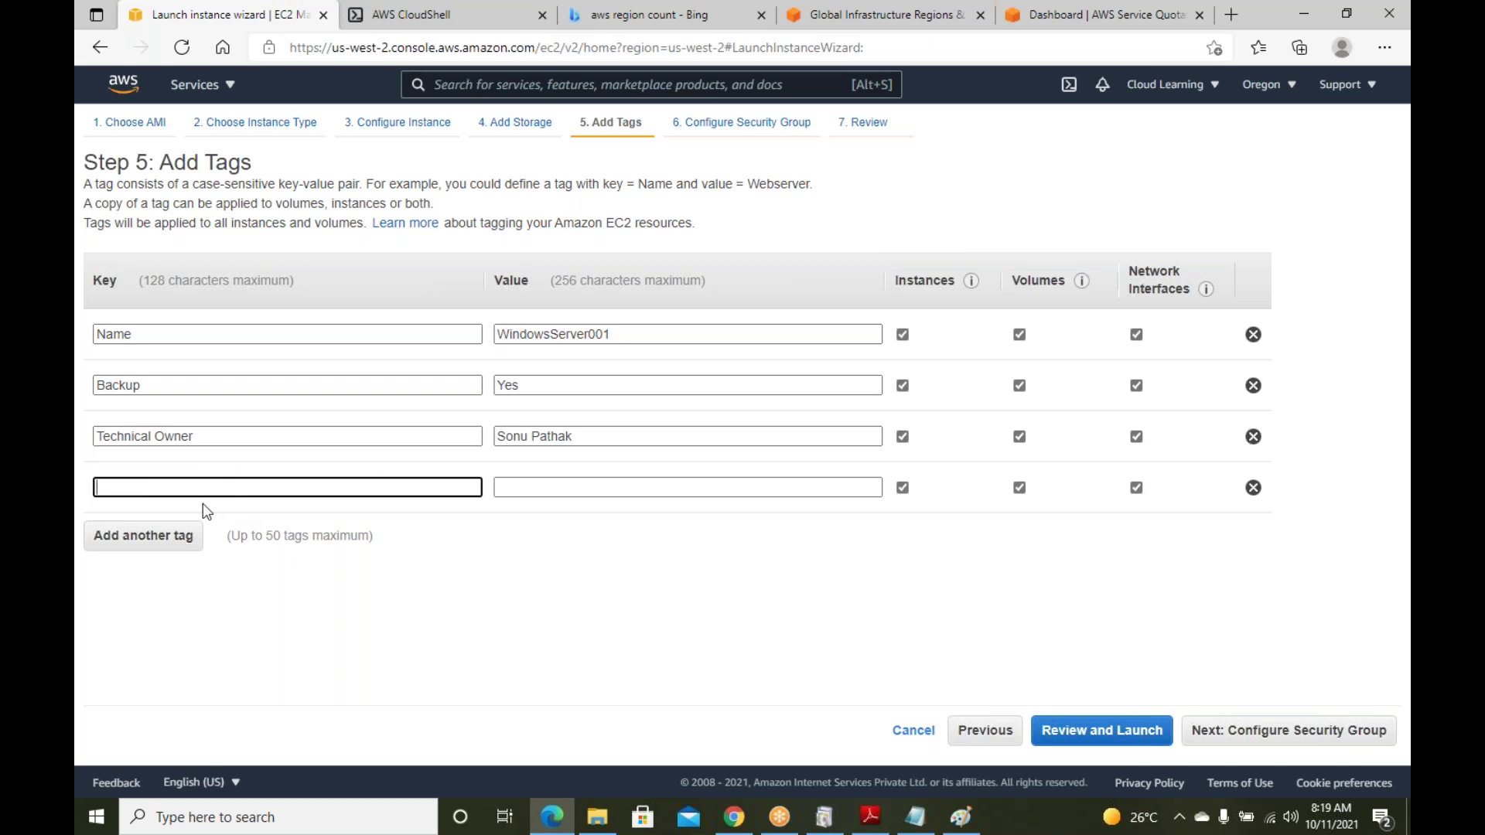
pyautogui.write('Technical Contact')
pyautogui.click(565, 486)
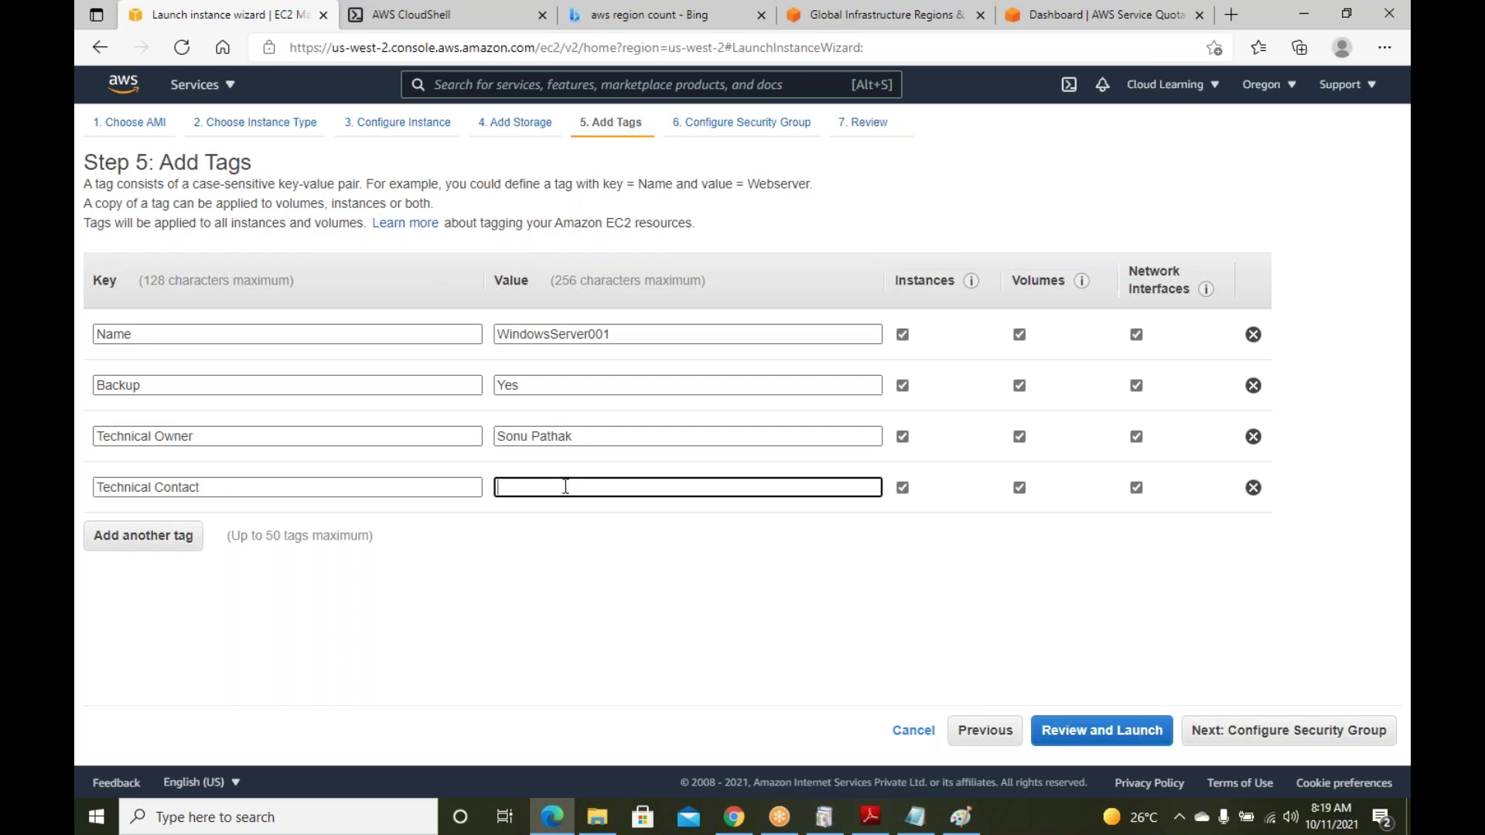
pyautogui.press('BackSpace')
pyautogui.click(1252, 730)
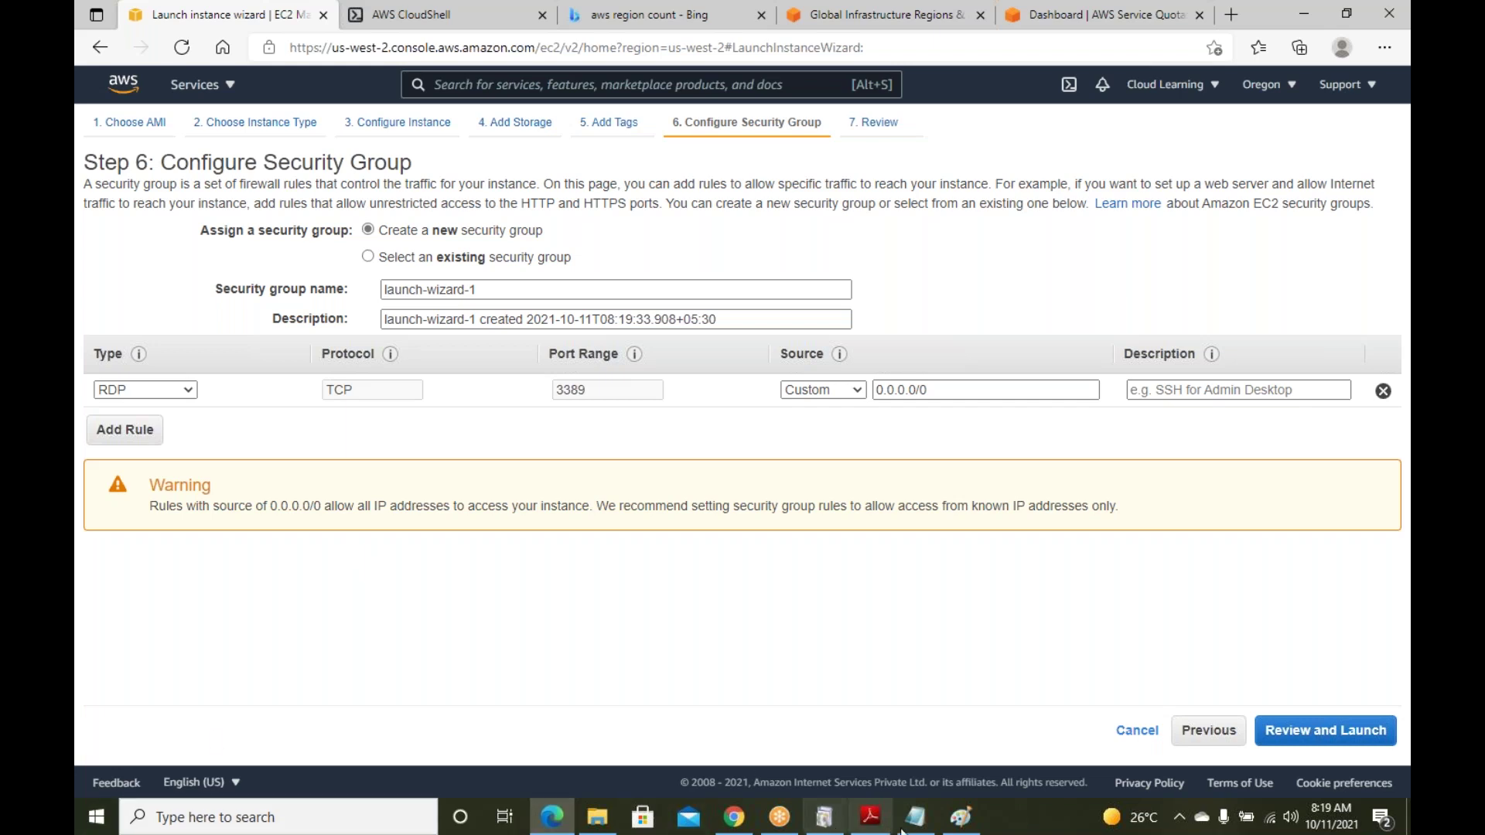
pyautogui.click(966, 826)
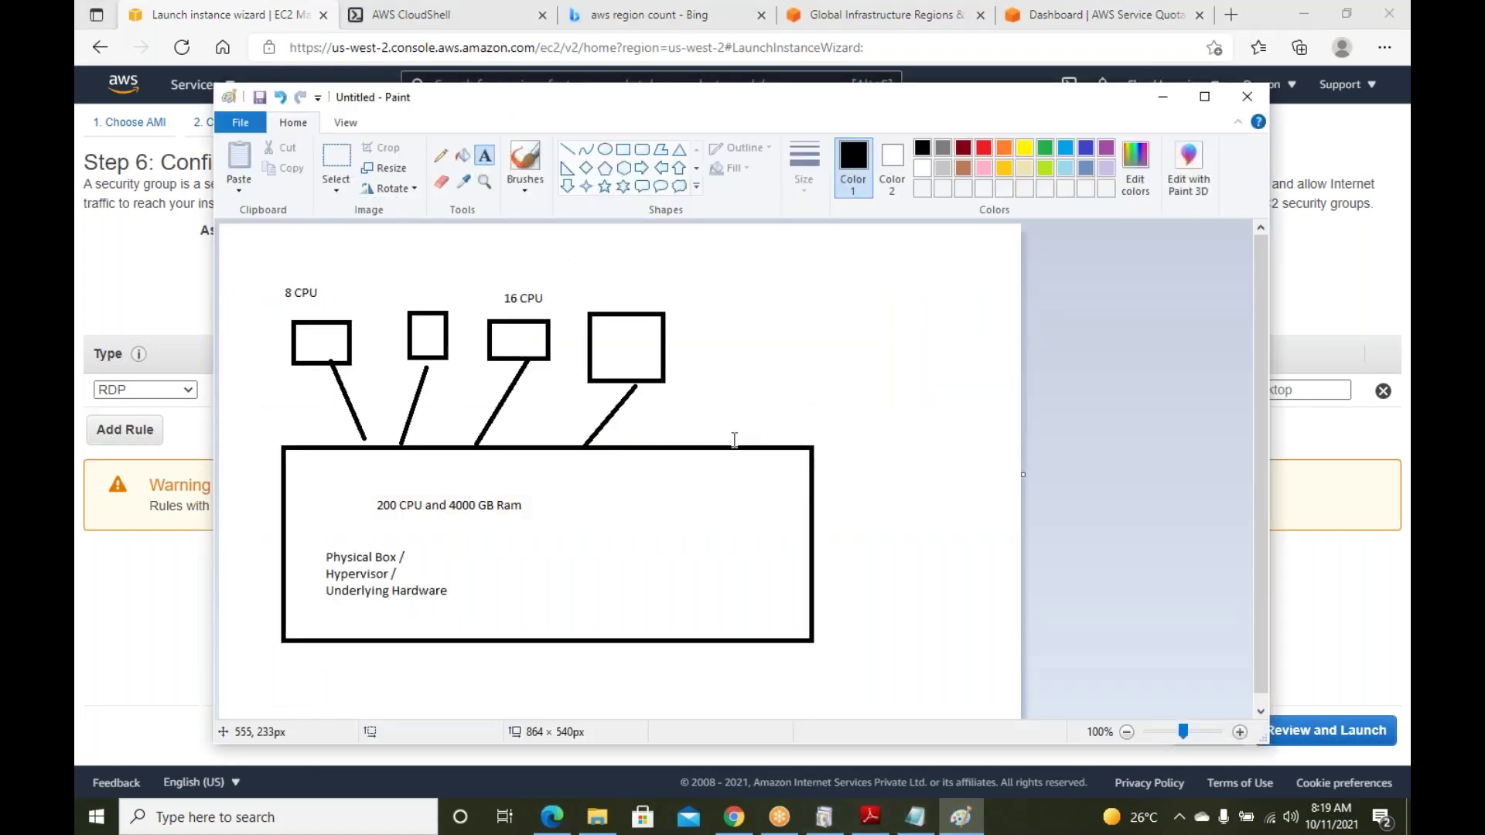
# Start a new unsaved drawing with a rounded server box labelled 'server / WebServer001'
pyautogui.hotkey('ctrl', 'n')
pyautogui.click(770, 425)
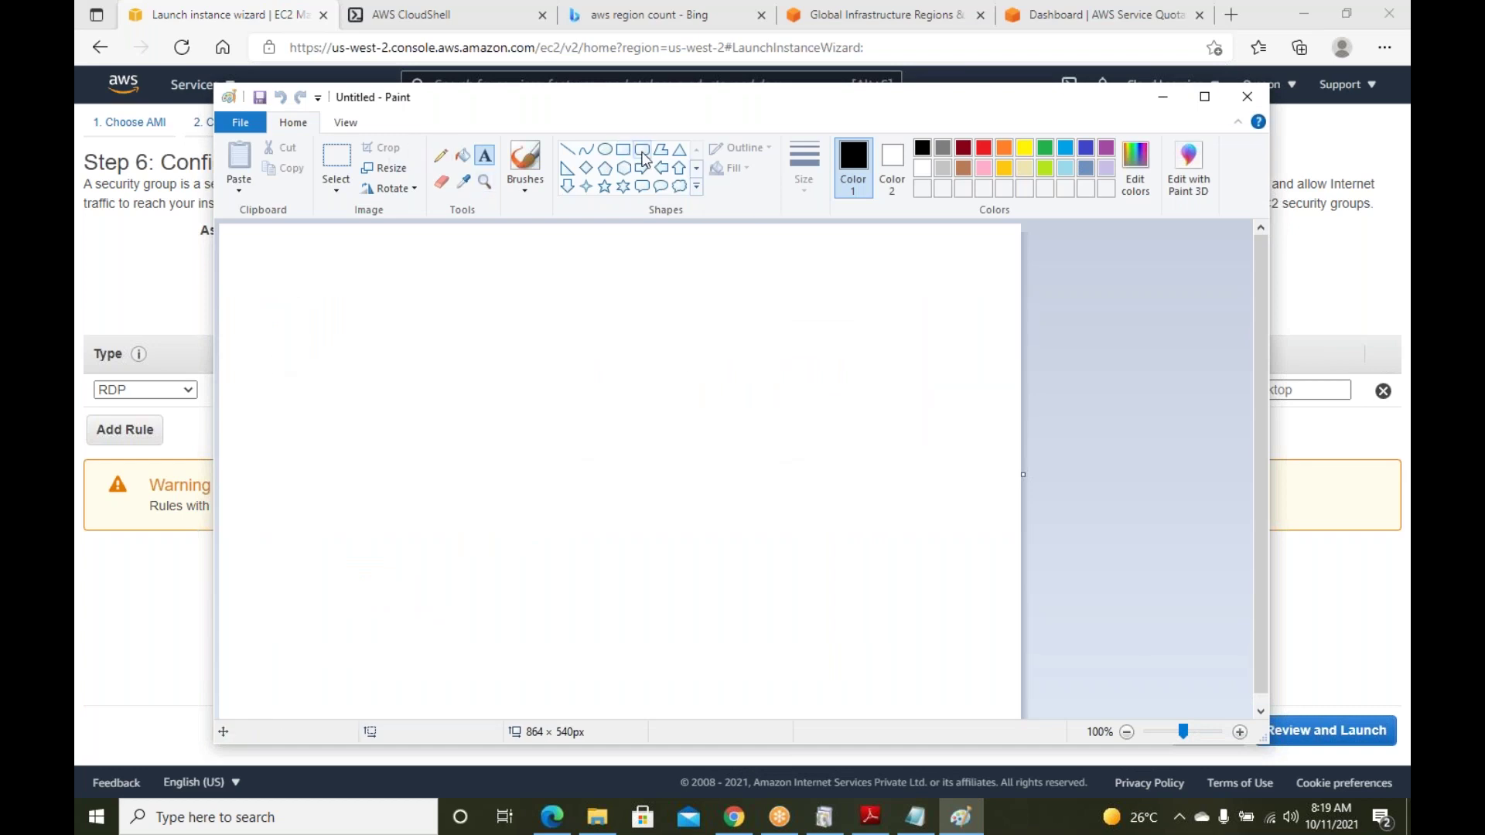
pyautogui.click(642, 149)
pyautogui.moveTo(669, 324); pyautogui.dragTo(854, 578)
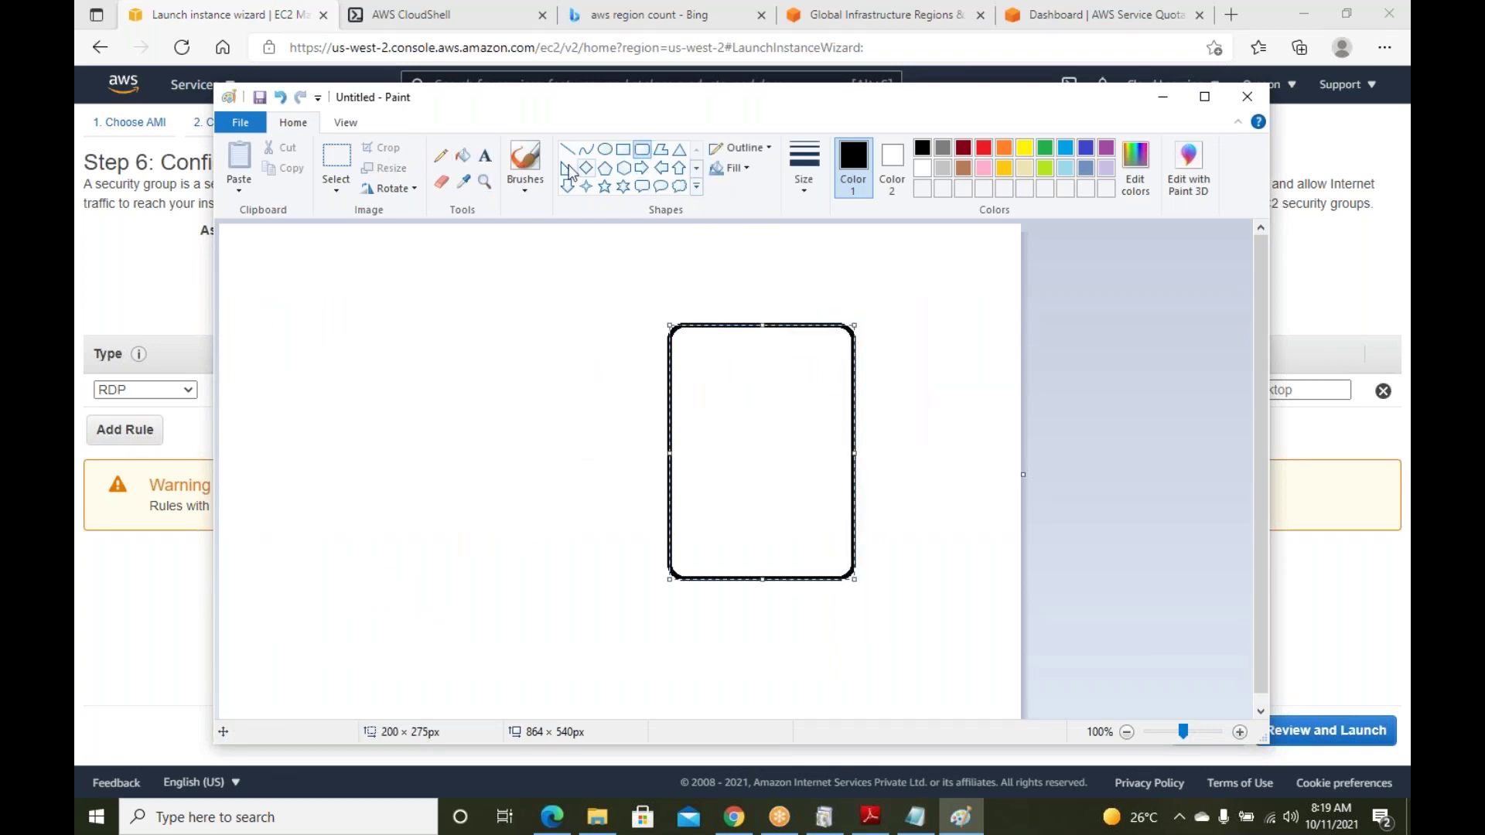
pyautogui.click(486, 157)
pyautogui.click(703, 473)
pyautogui.write('server')
pyautogui.press('Return')
pyautogui.write('We')
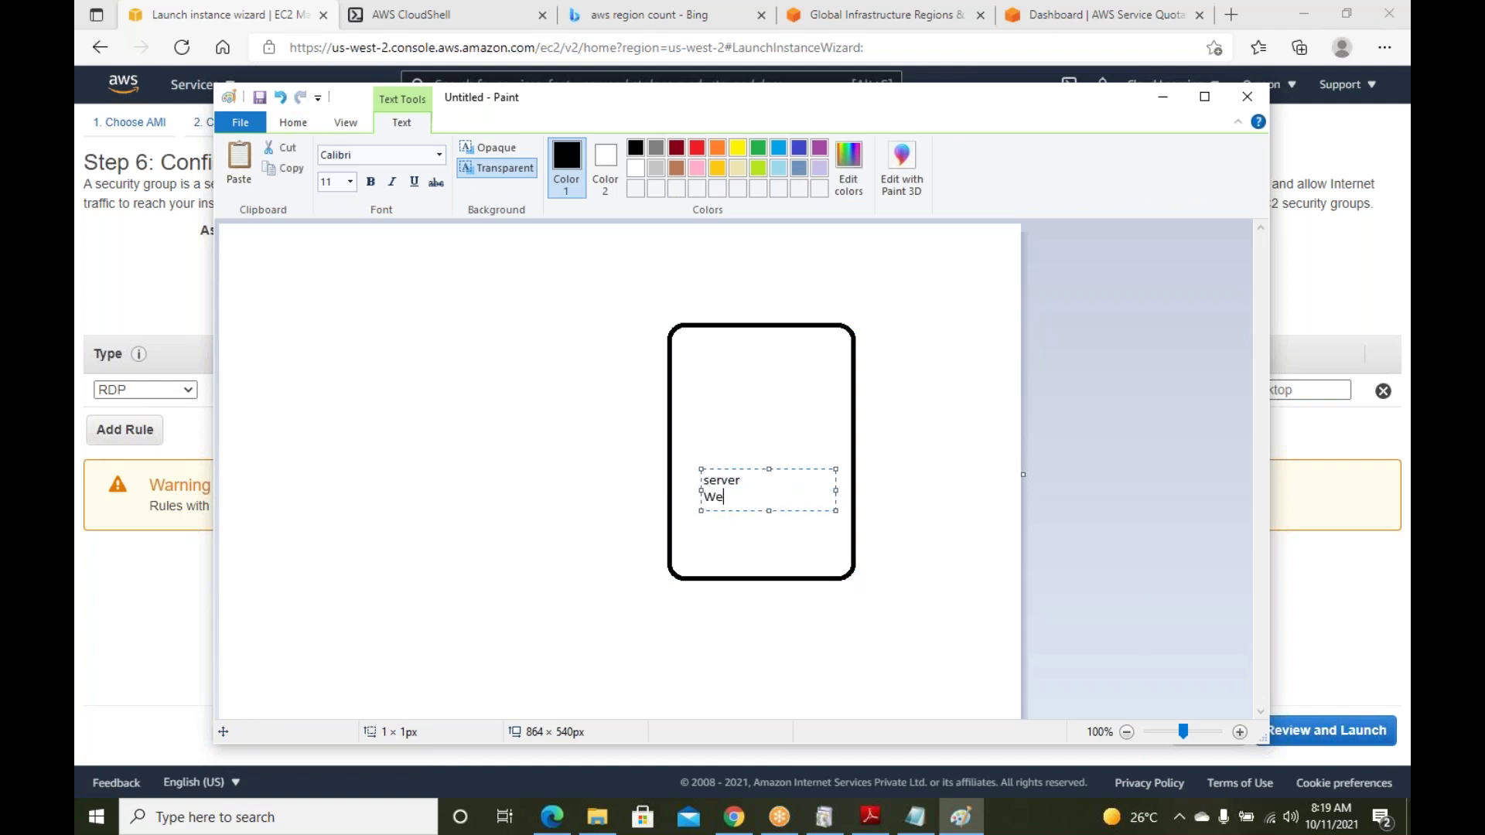
pyautogui.write('bServer001')
pyautogui.click(499, 492)
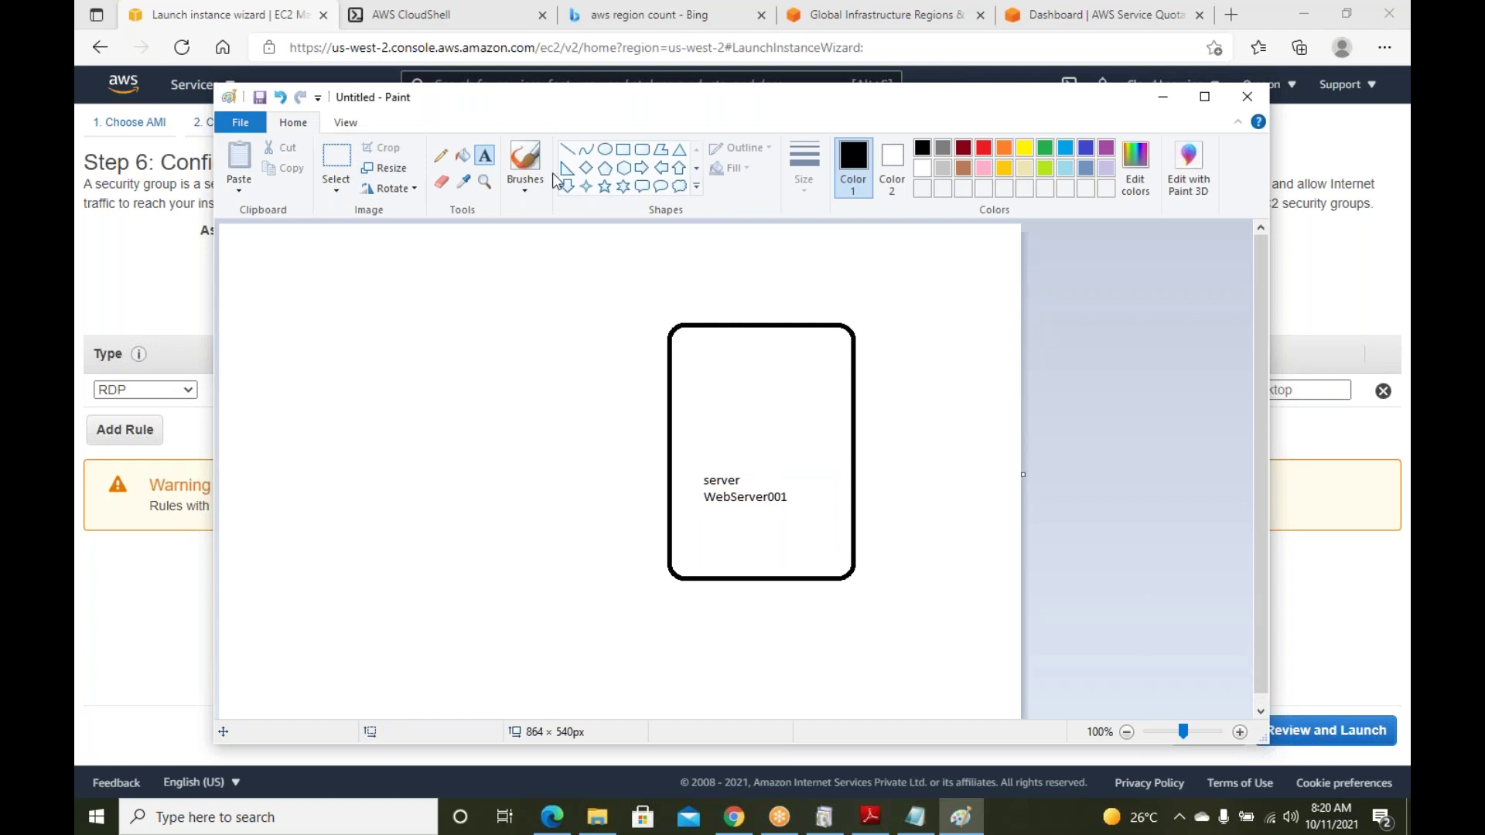
# Draw four small rectangles on the left, each joined to the server box by a line
pyautogui.click(622, 150)
pyautogui.moveTo(341, 349); pyautogui.dragTo(395, 418)
pyautogui.moveTo(319, 474); pyautogui.dragTo(372, 527)
pyautogui.moveTo(322, 566); pyautogui.dragTo(395, 628)
pyautogui.moveTo(366, 662); pyautogui.dragTo(405, 686)
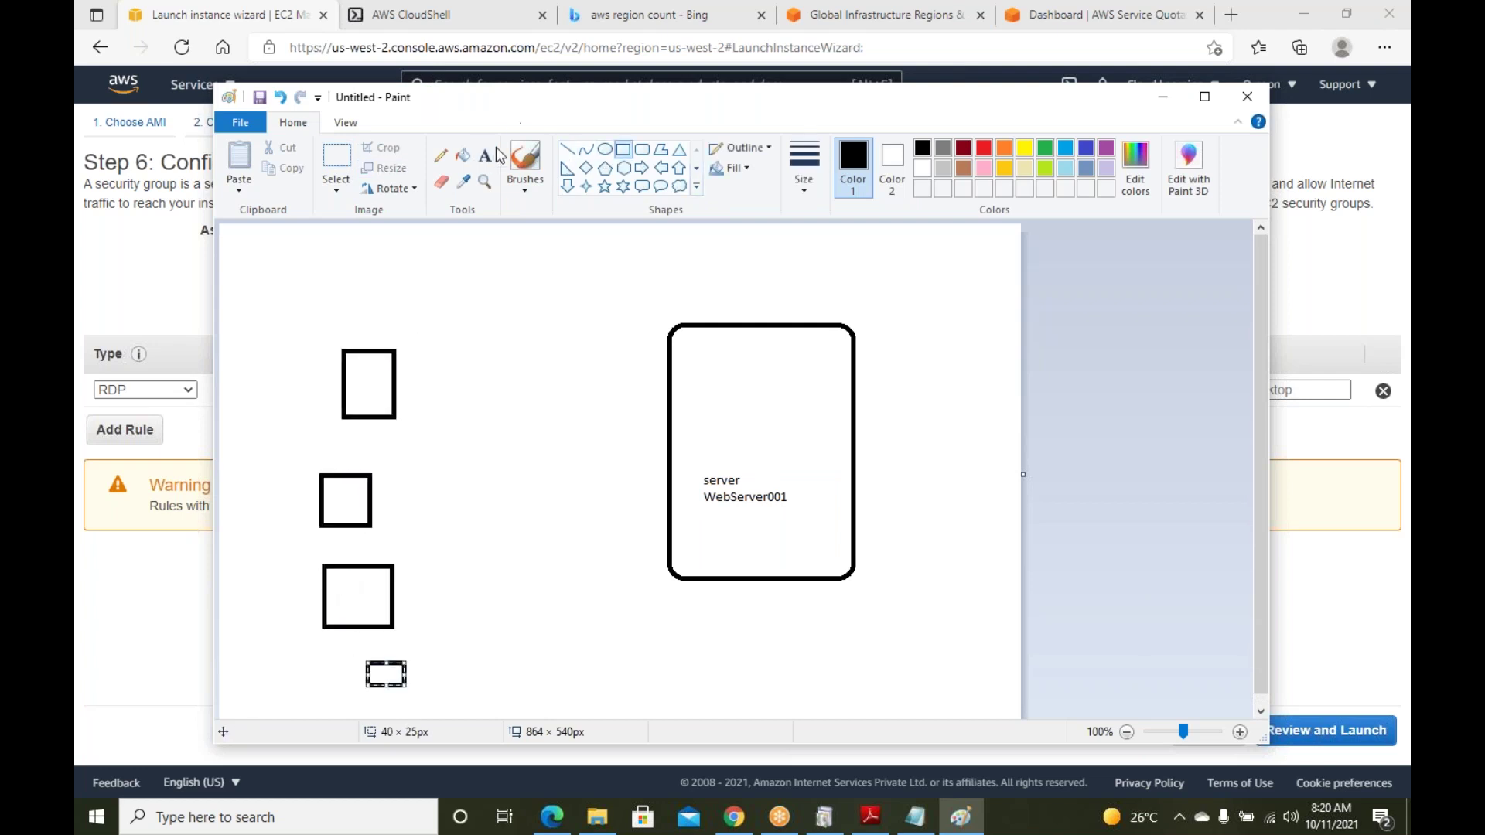
pyautogui.click(567, 149)
pyautogui.moveTo(392, 377); pyautogui.dragTo(663, 418)
pyautogui.moveTo(384, 487)
pyautogui.mouseDown()
pyautogui.moveTo(663, 486)
pyautogui.moveTo(662, 458)
pyautogui.mouseUp()
pyautogui.moveTo(408, 587); pyautogui.dragTo(662, 503)
pyautogui.moveTo(438, 664); pyautogui.dragTo(666, 549)
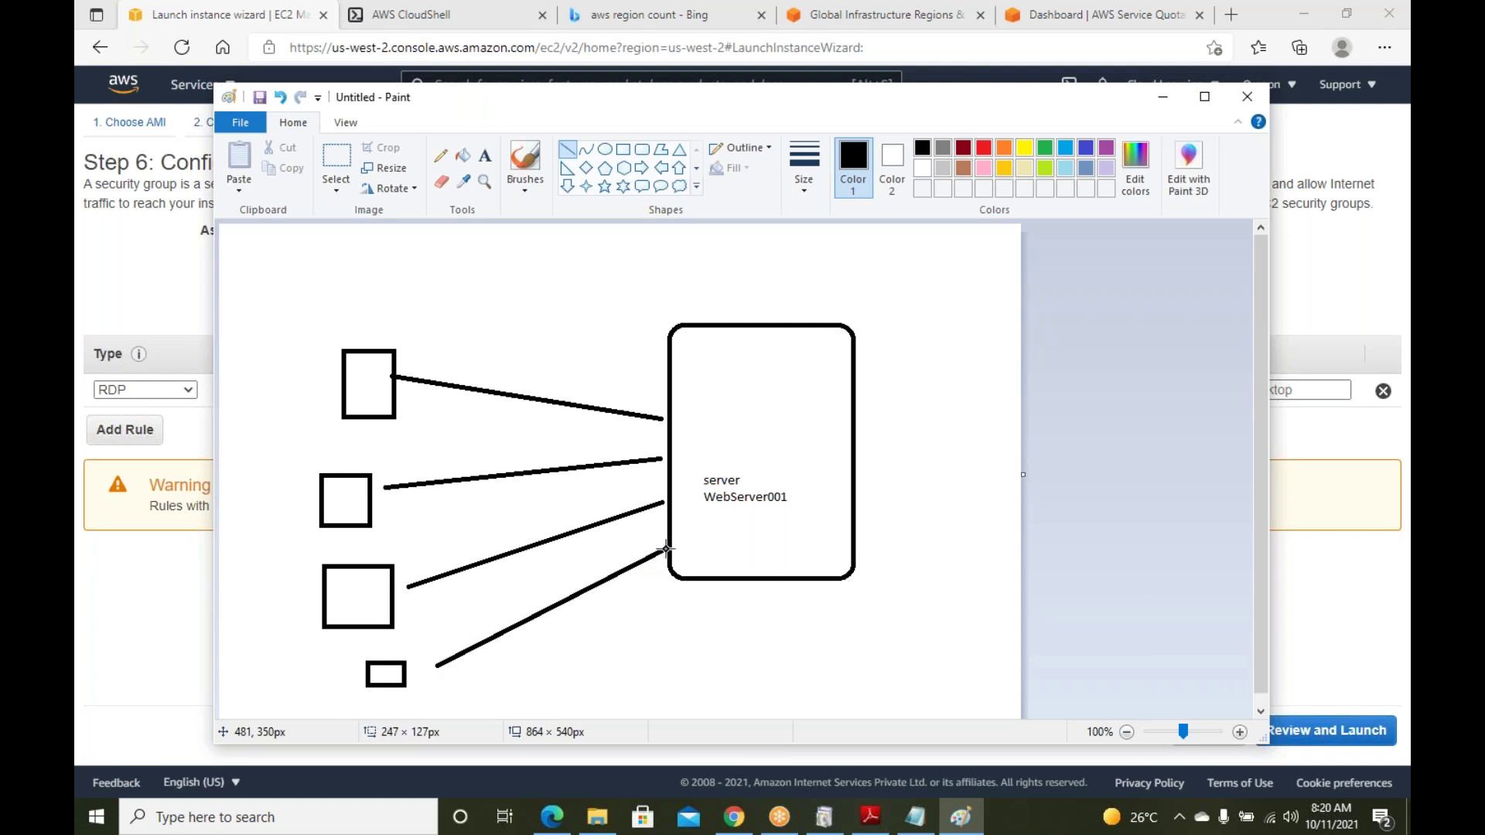
# Write a Ports list with http, smtp and icmp at the top of the server box
pyautogui.click(487, 158)
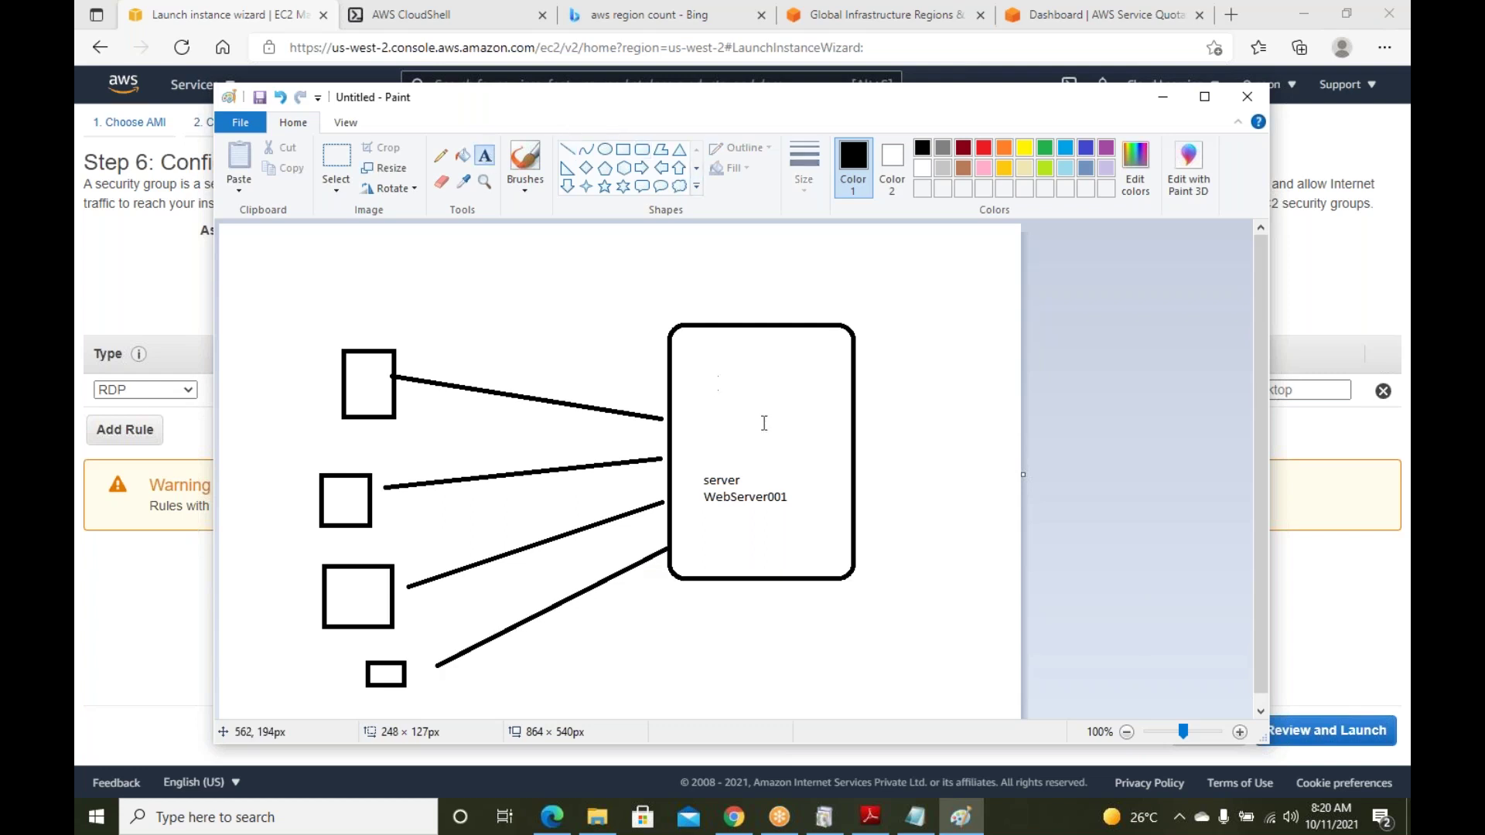
pyautogui.click(685, 344)
pyautogui.write('Ports')
pyautogui.press('Return')
pyautogui.press('Return')
pyautogui.write('http')
pyautogui.press('Return')
pyautogui.write('smtp')
pyautogui.press('Return')
pyautogui.write('icmp')
pyautogui.press('Return')
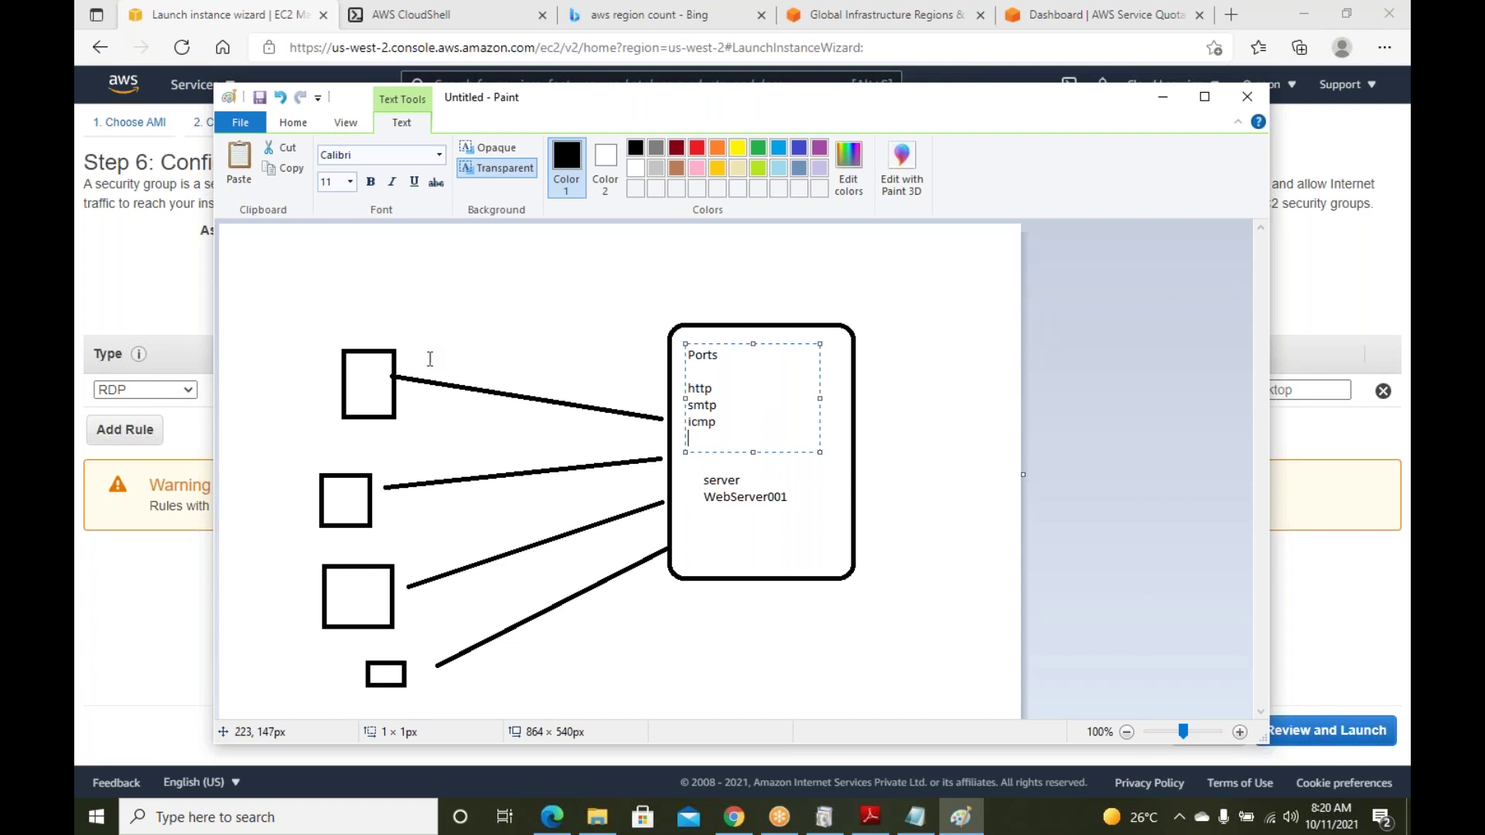
pyautogui.click(498, 366)
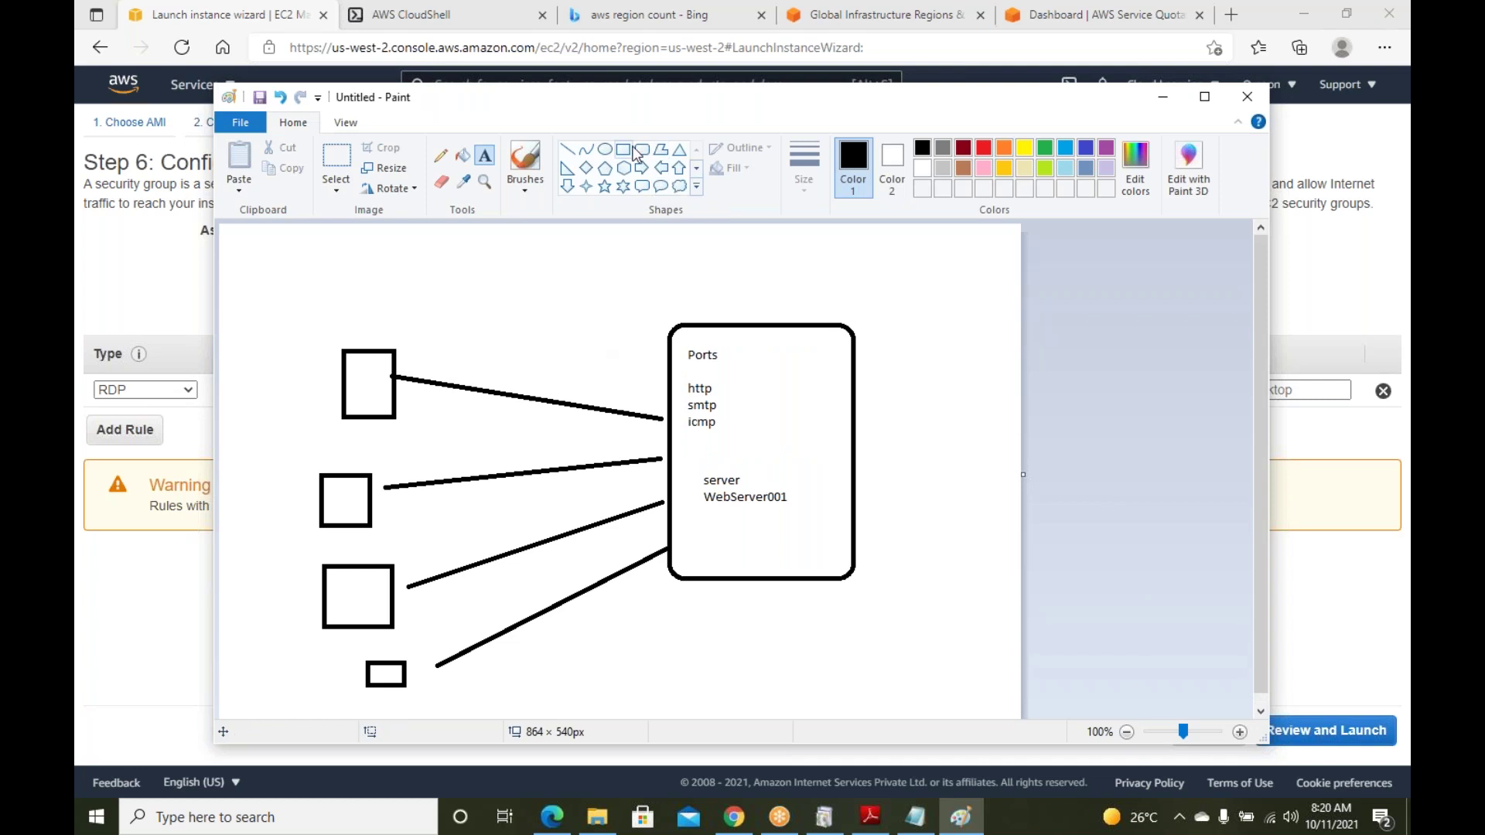
# Draw a tall rounded bar between the boxes and server, labelled Security Group
pyautogui.click(642, 150)
pyautogui.moveTo(526, 310)
pyautogui.mouseDown()
pyautogui.moveTo(629, 616)
pyautogui.moveTo(609, 666)
pyautogui.mouseUp()
pyautogui.click(485, 157)
pyautogui.click(538, 364)
pyautogui.write('Security')
pyautogui.press('Return')
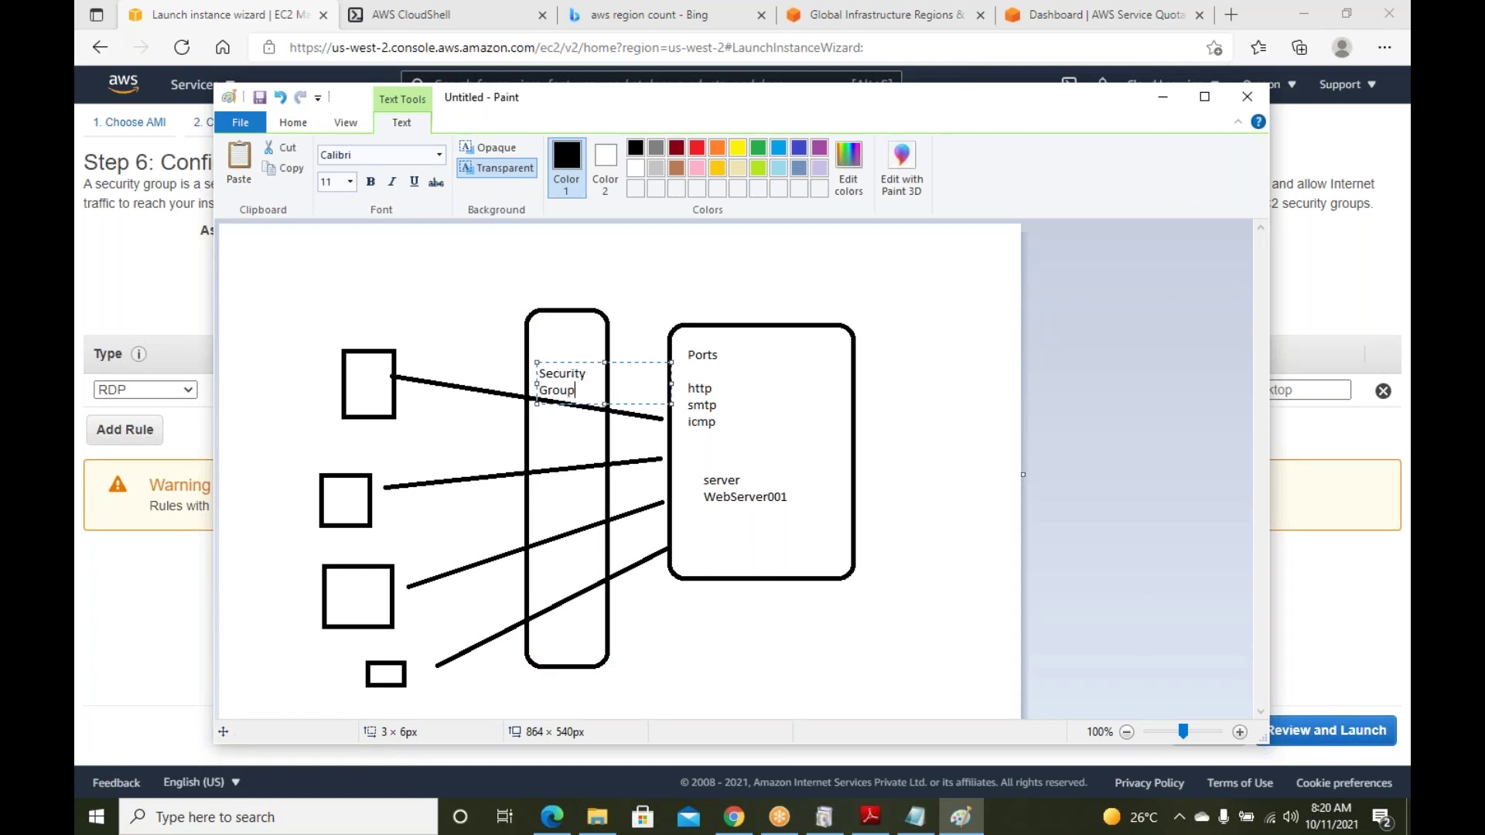
pyautogui.click(617, 353)
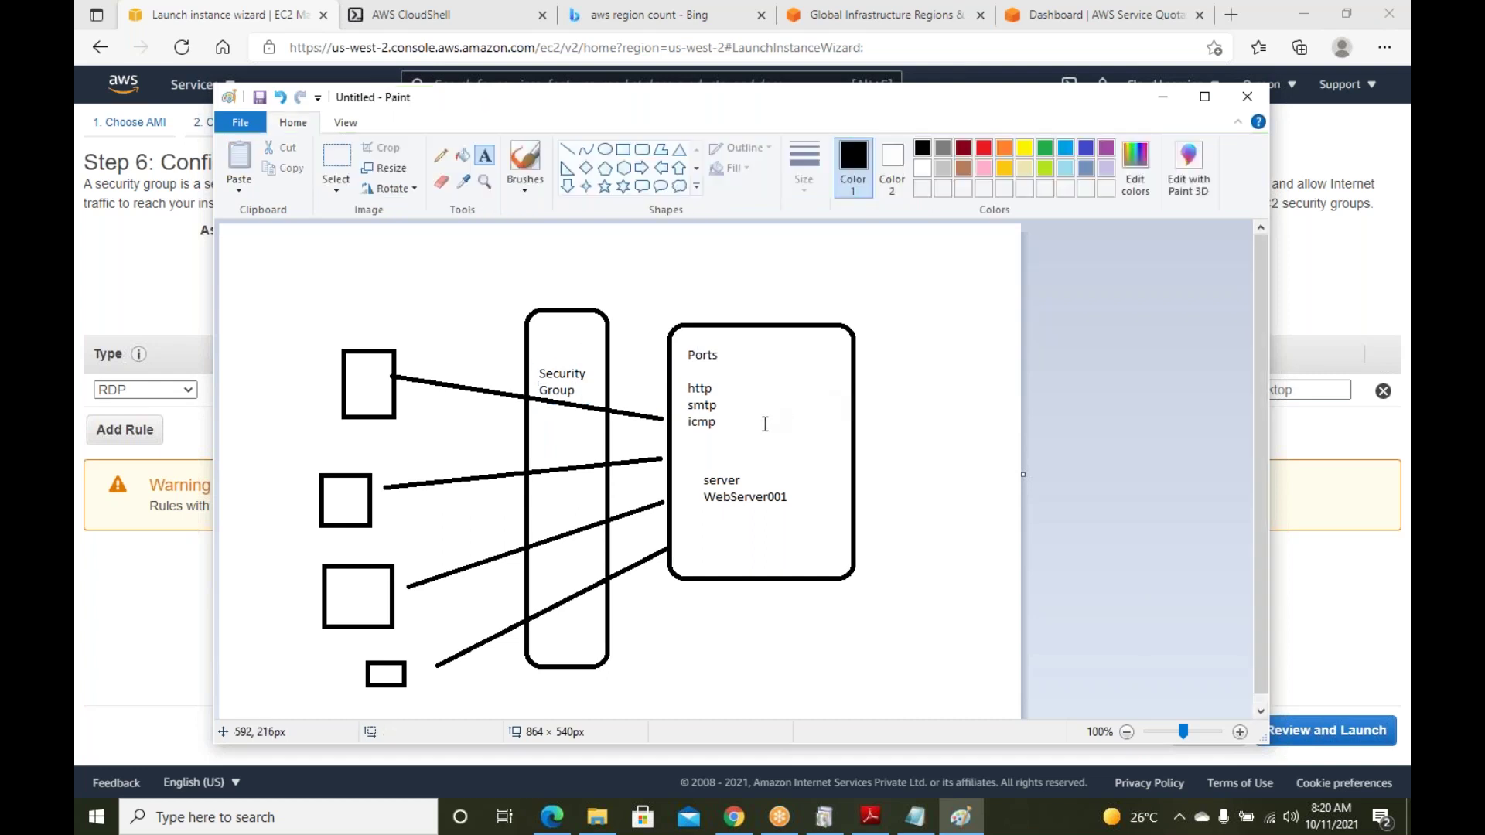
# Add ssh and RDP to the Ports list and an RDP label inside the Security Group bar
pyautogui.click(693, 430)
pyautogui.write('ssh')
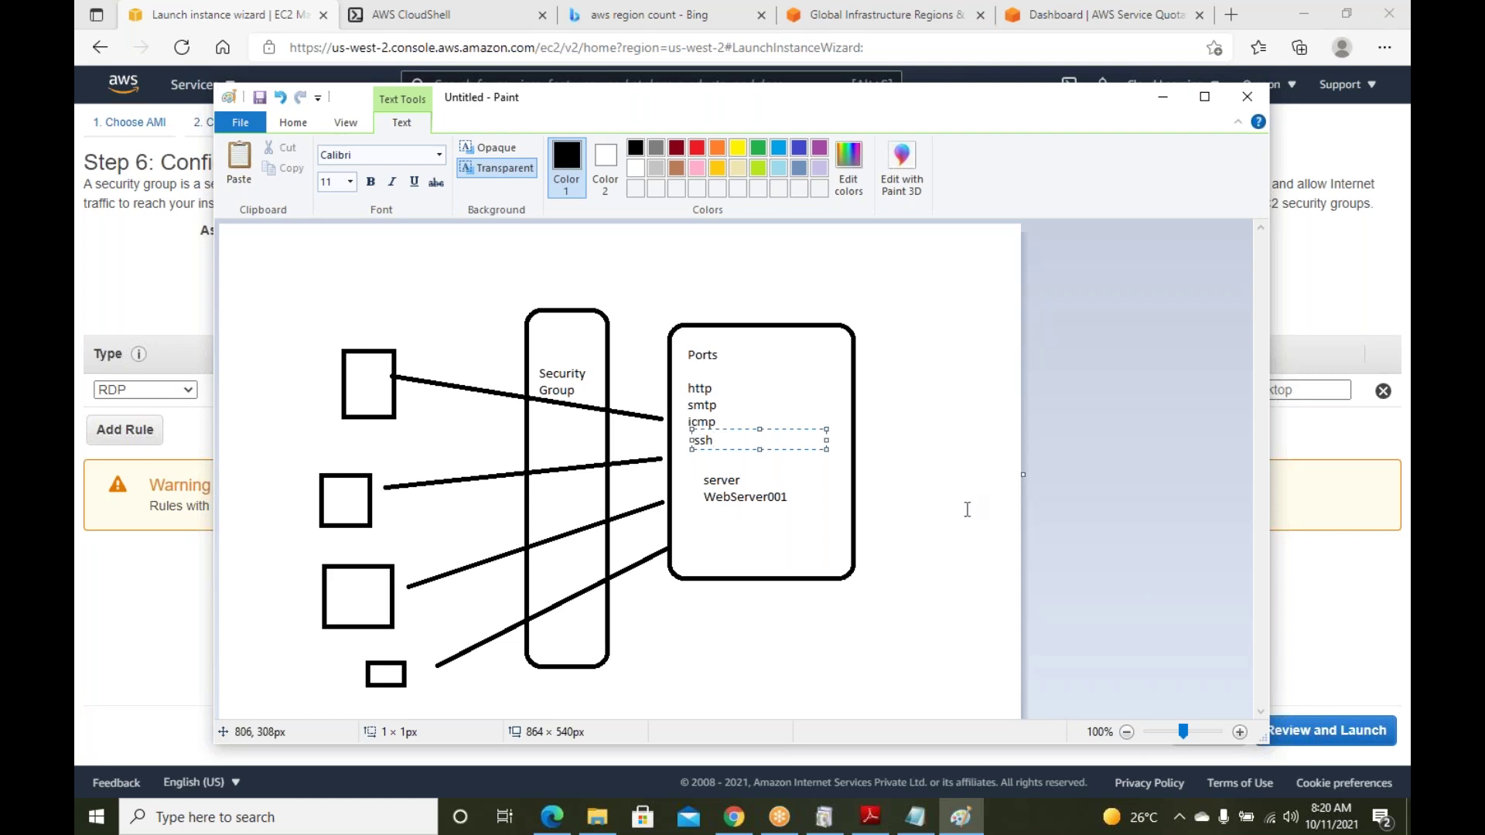
pyautogui.click(966, 509)
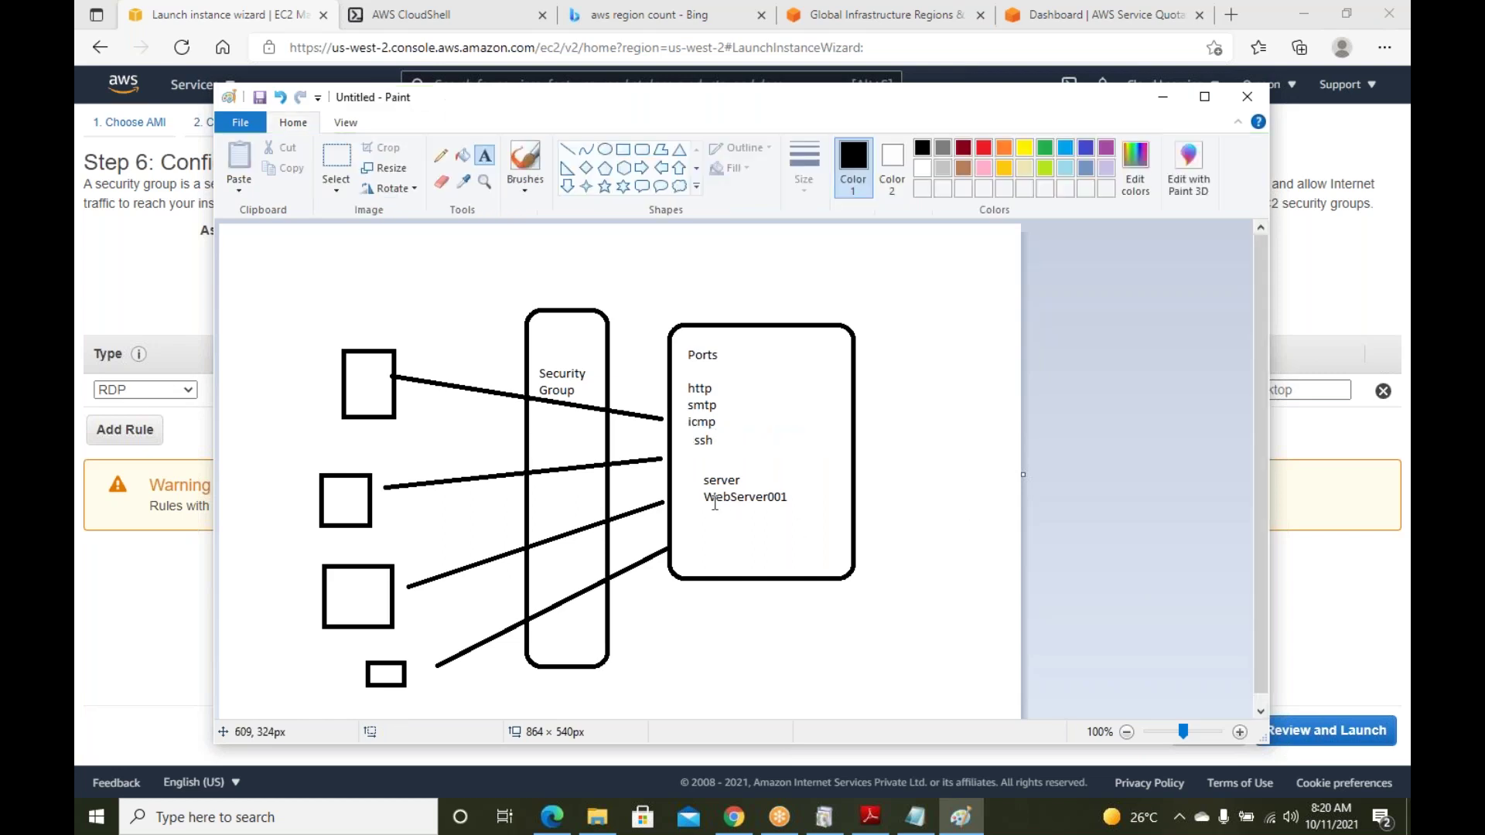
pyautogui.click(540, 426)
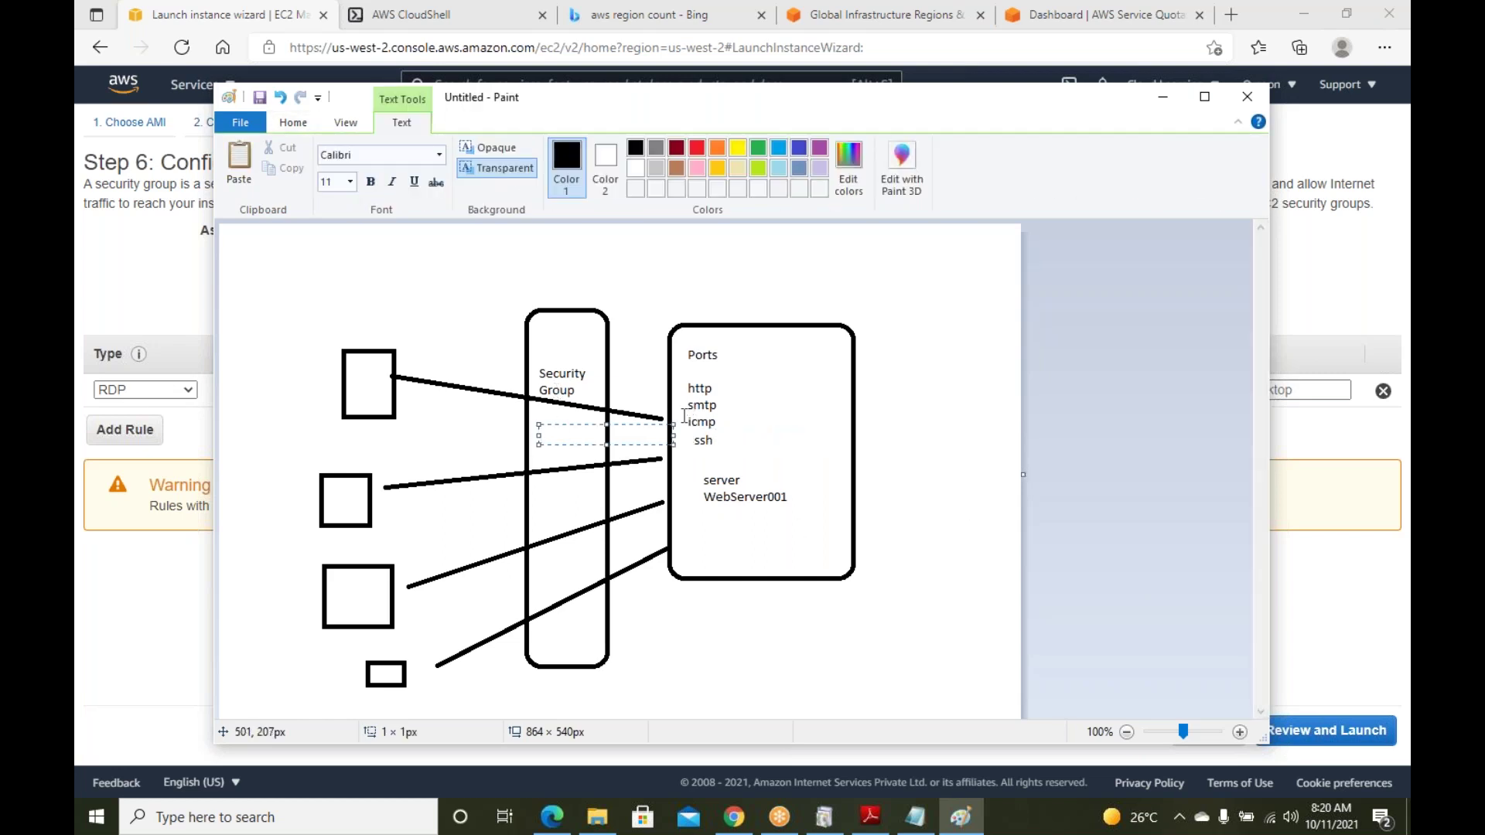
pyautogui.write('RDP')
pyautogui.click(741, 439)
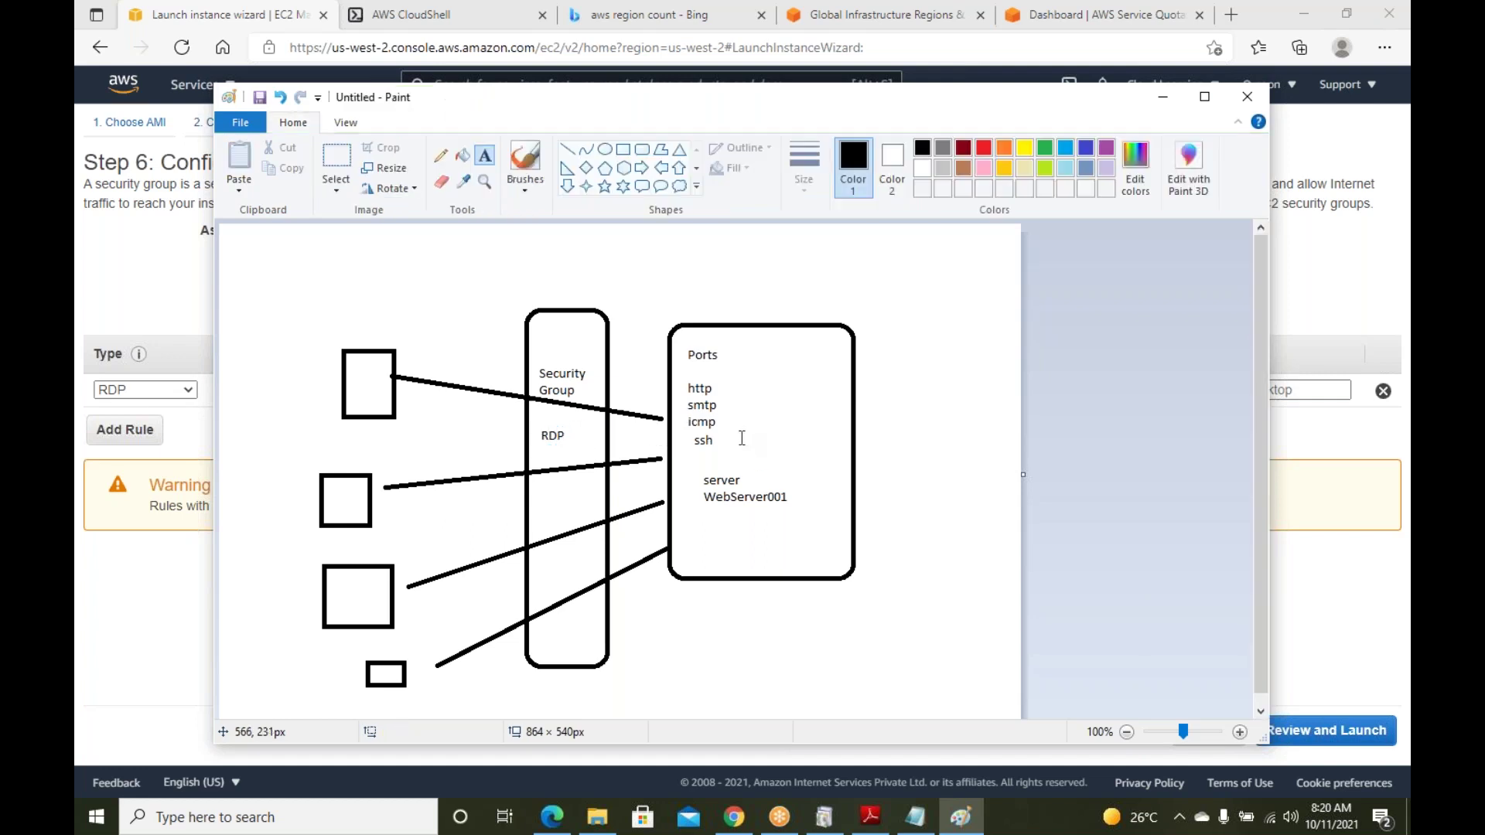
pyautogui.click(691, 451)
pyautogui.write('RDP')
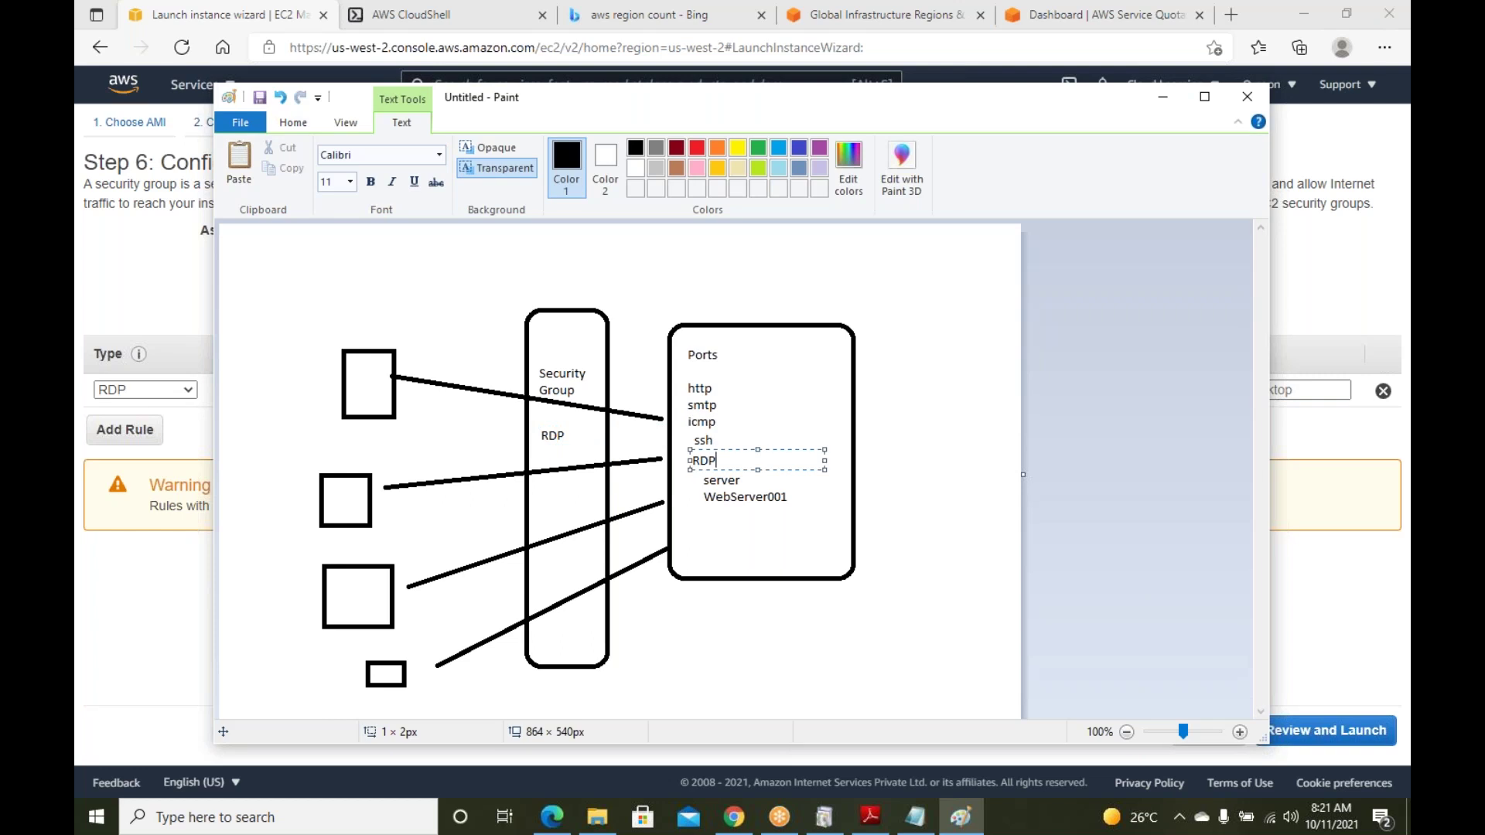
pyautogui.click(568, 436)
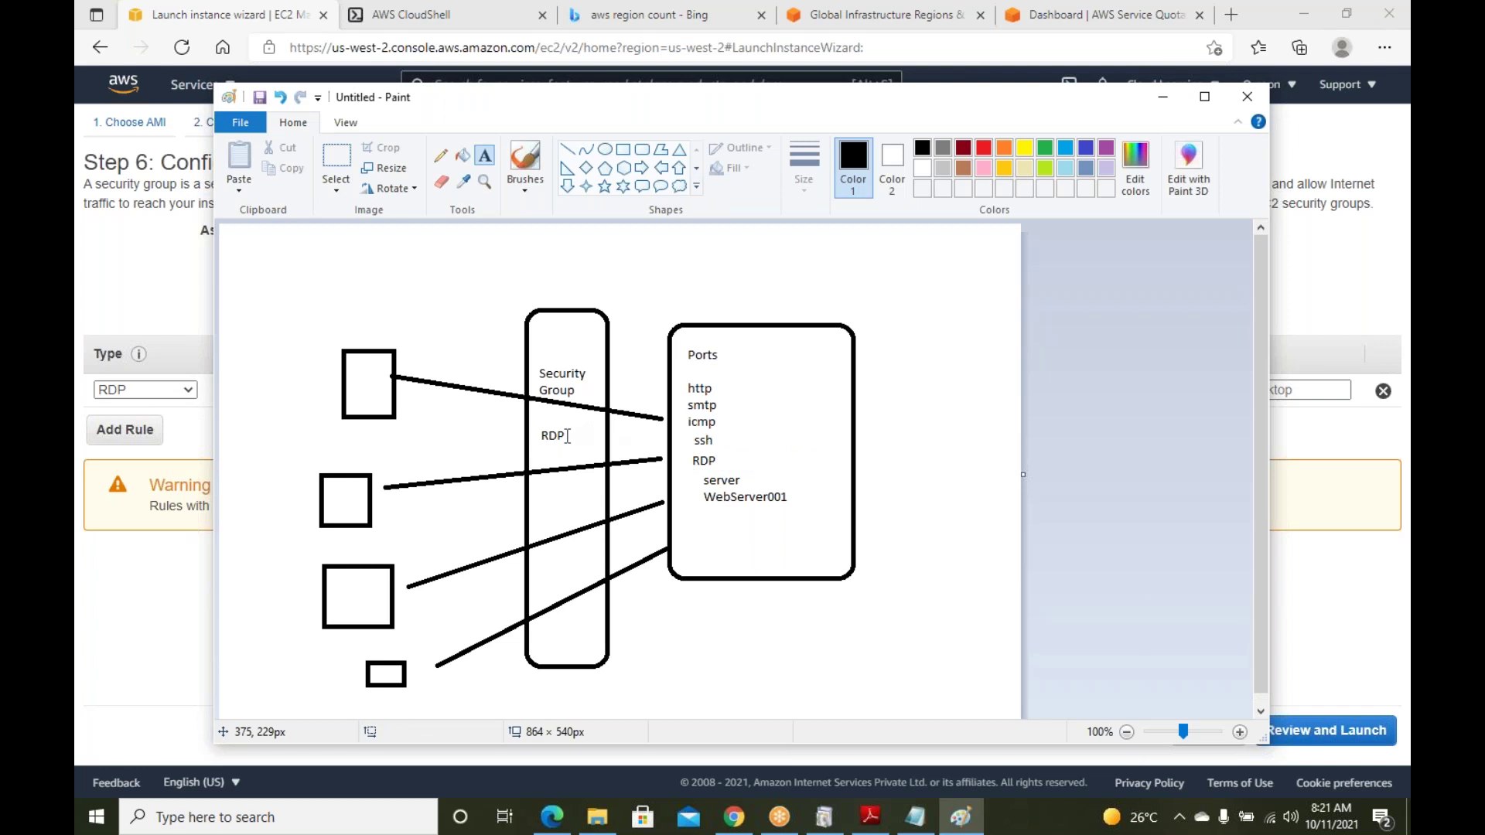
pyautogui.click(567, 149)
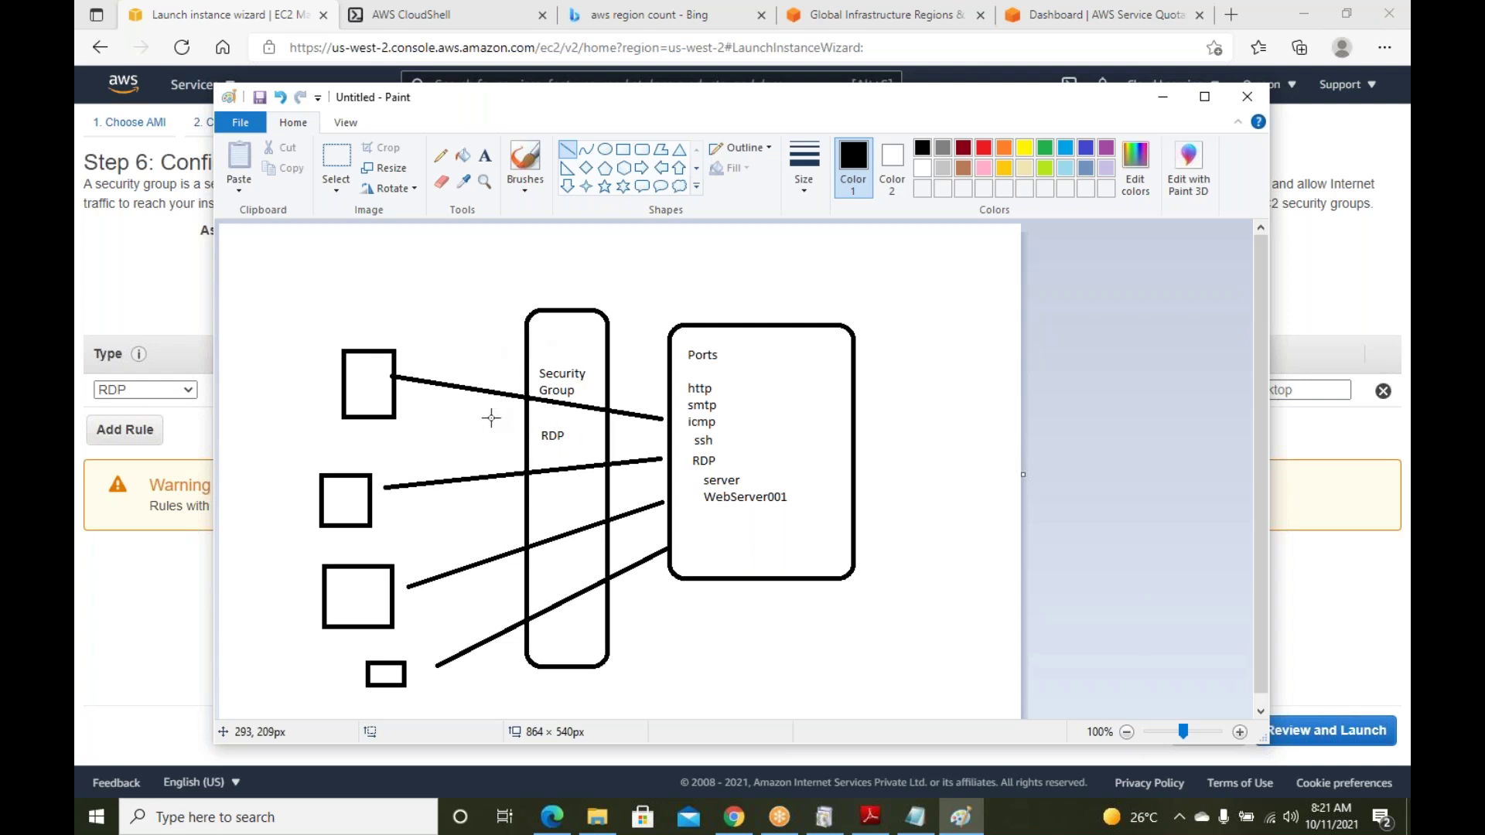
# Draw lines from the top box through RDP to the Ports box and into the bar
pyautogui.moveTo(407, 402); pyautogui.dragTo(542, 437)
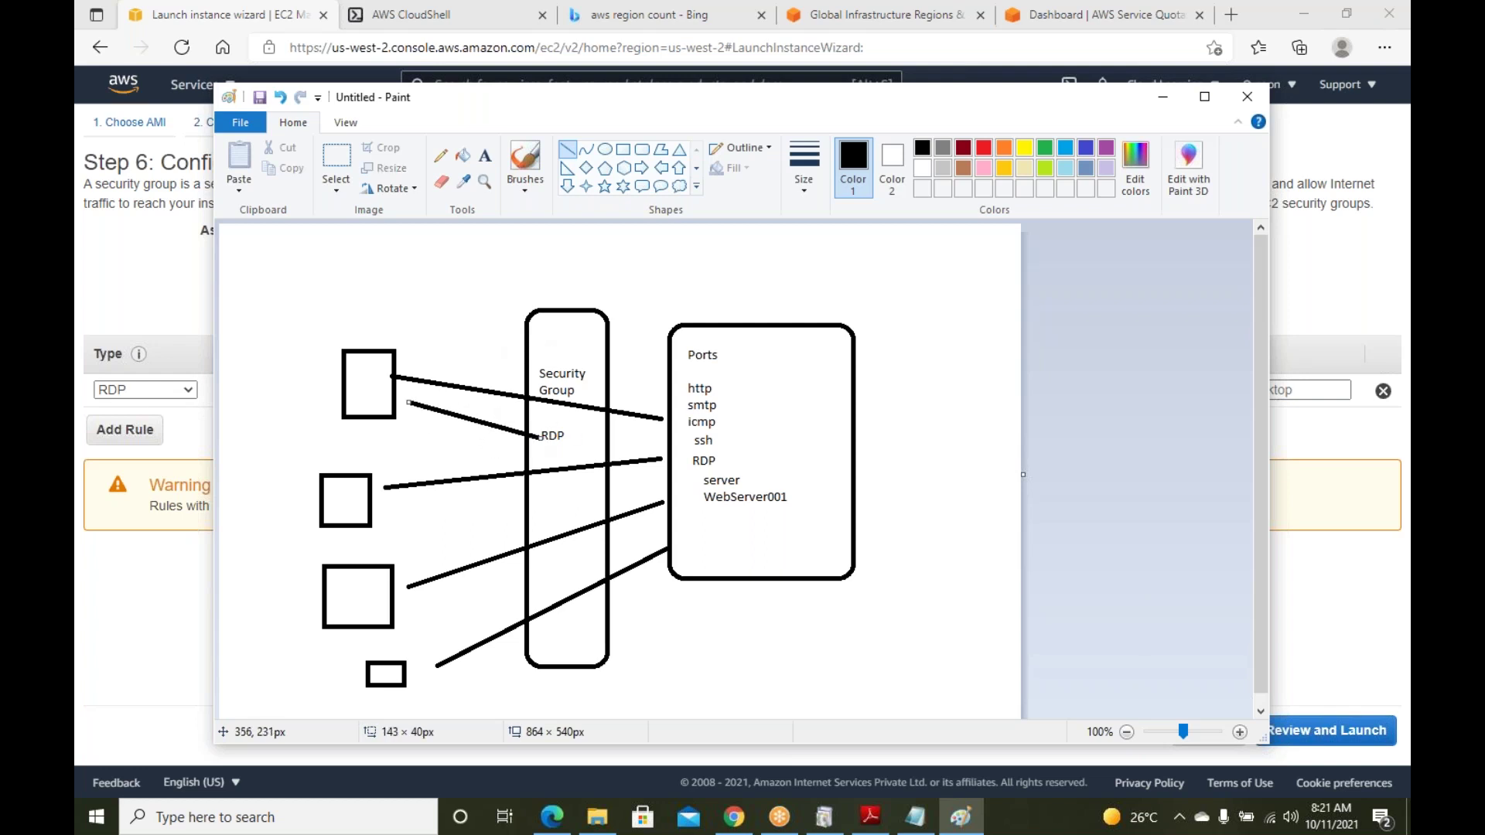
pyautogui.moveTo(568, 431); pyautogui.dragTo(670, 403)
pyautogui.moveTo(400, 420)
pyautogui.mouseDown()
pyautogui.moveTo(583, 477)
pyautogui.moveTo(551, 501)
pyautogui.mouseUp()
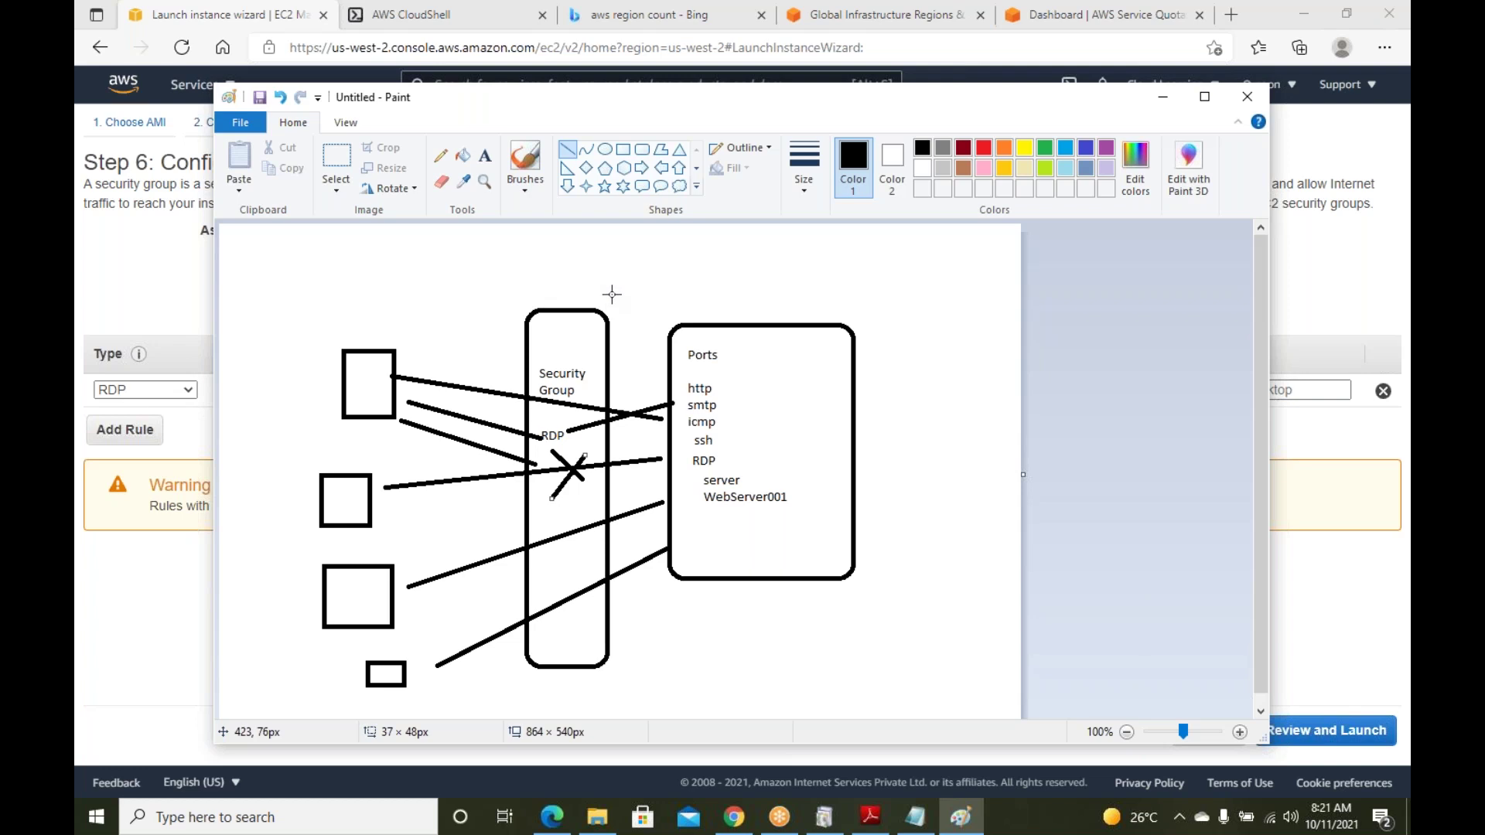
# Label the space below the security group bar 'Firewall'
pyautogui.click(485, 155)
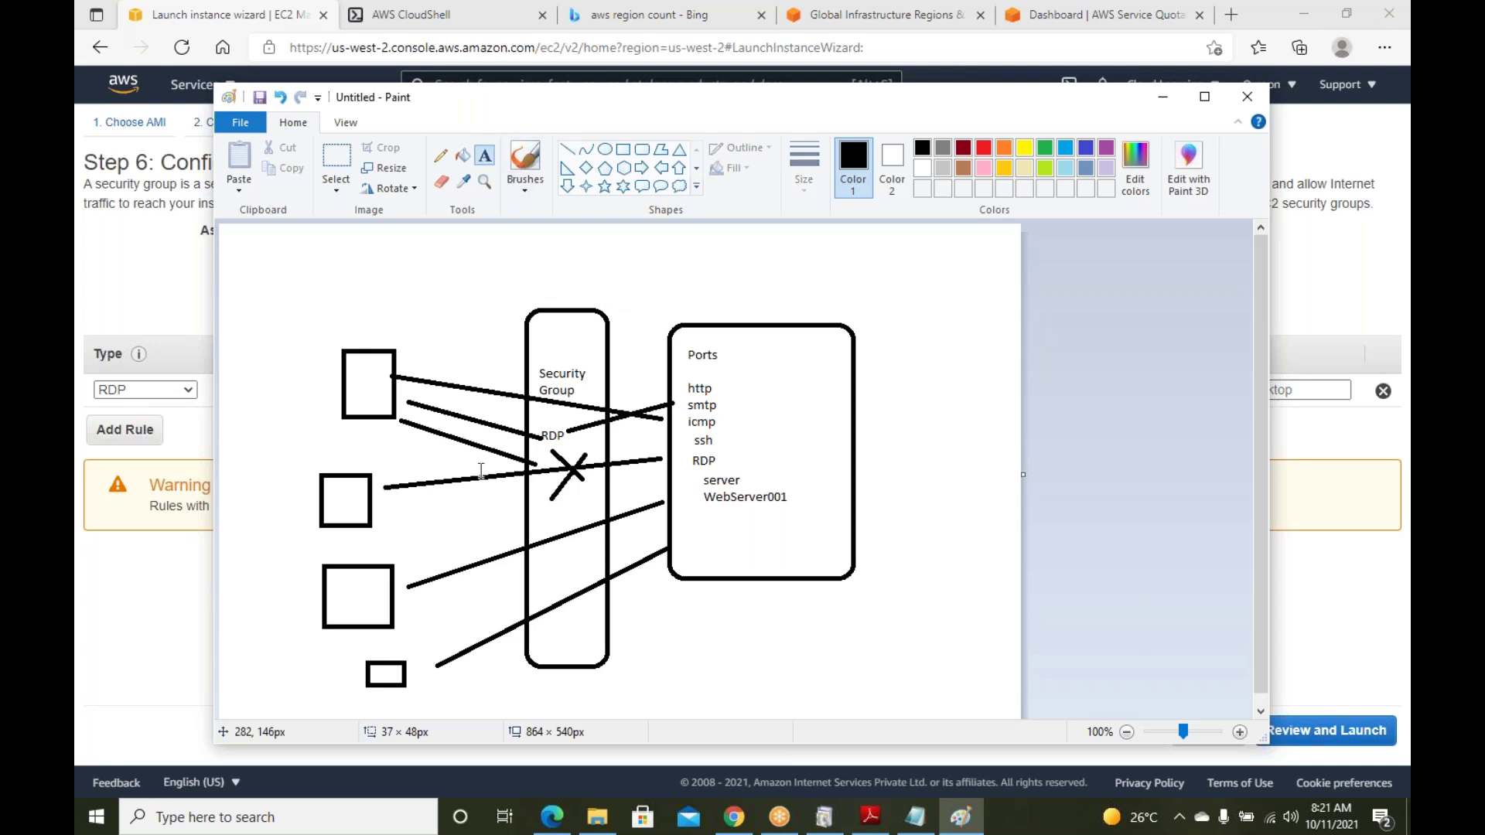
pyautogui.click(534, 682)
pyautogui.write('Firewall')
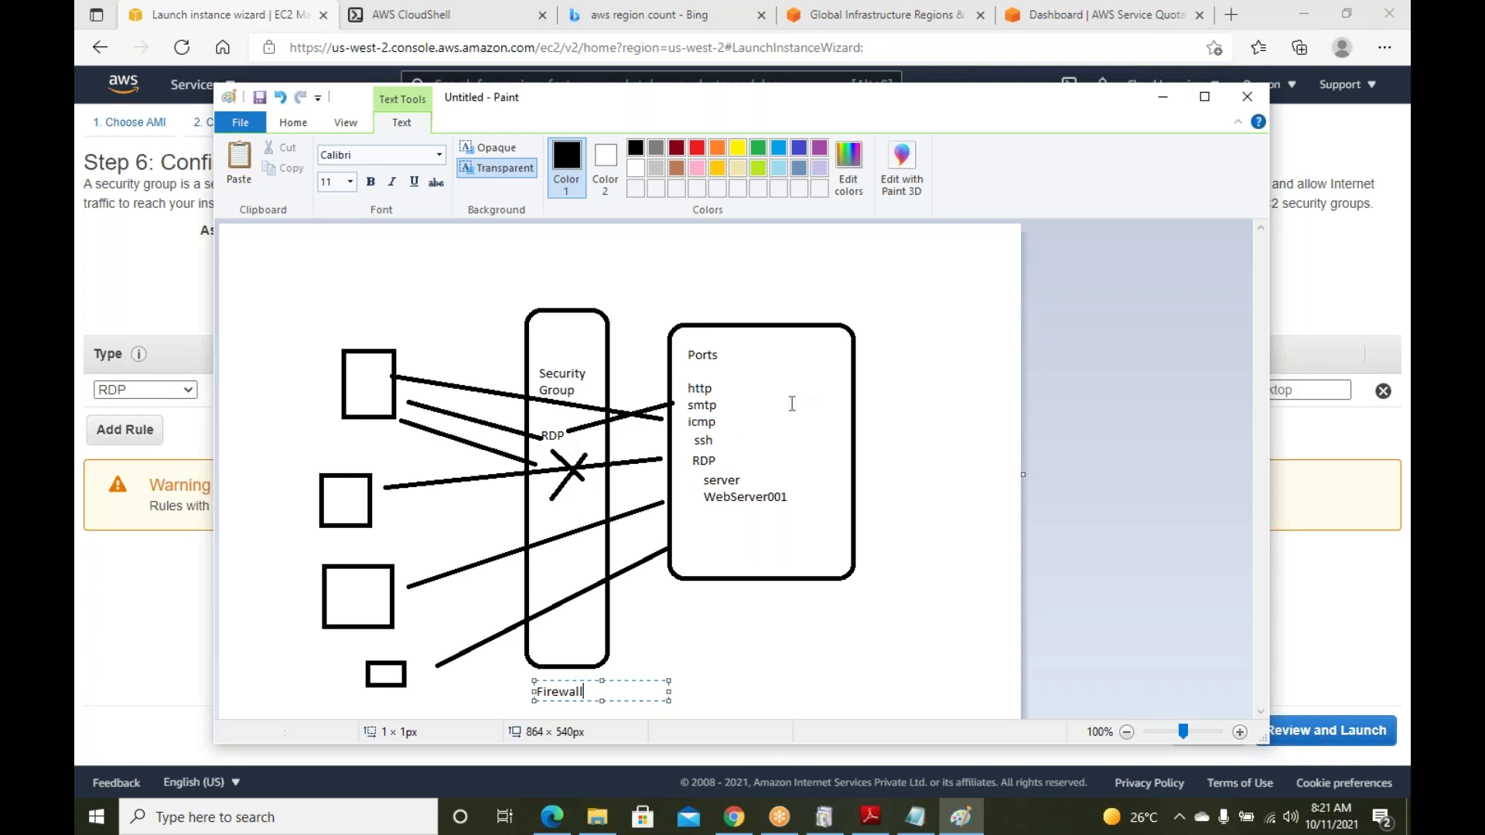
pyautogui.click(1173, 96)
# Keep a new security group with the RDP rule and rename it 'Windows Server SG'
pyautogui.click(447, 260)
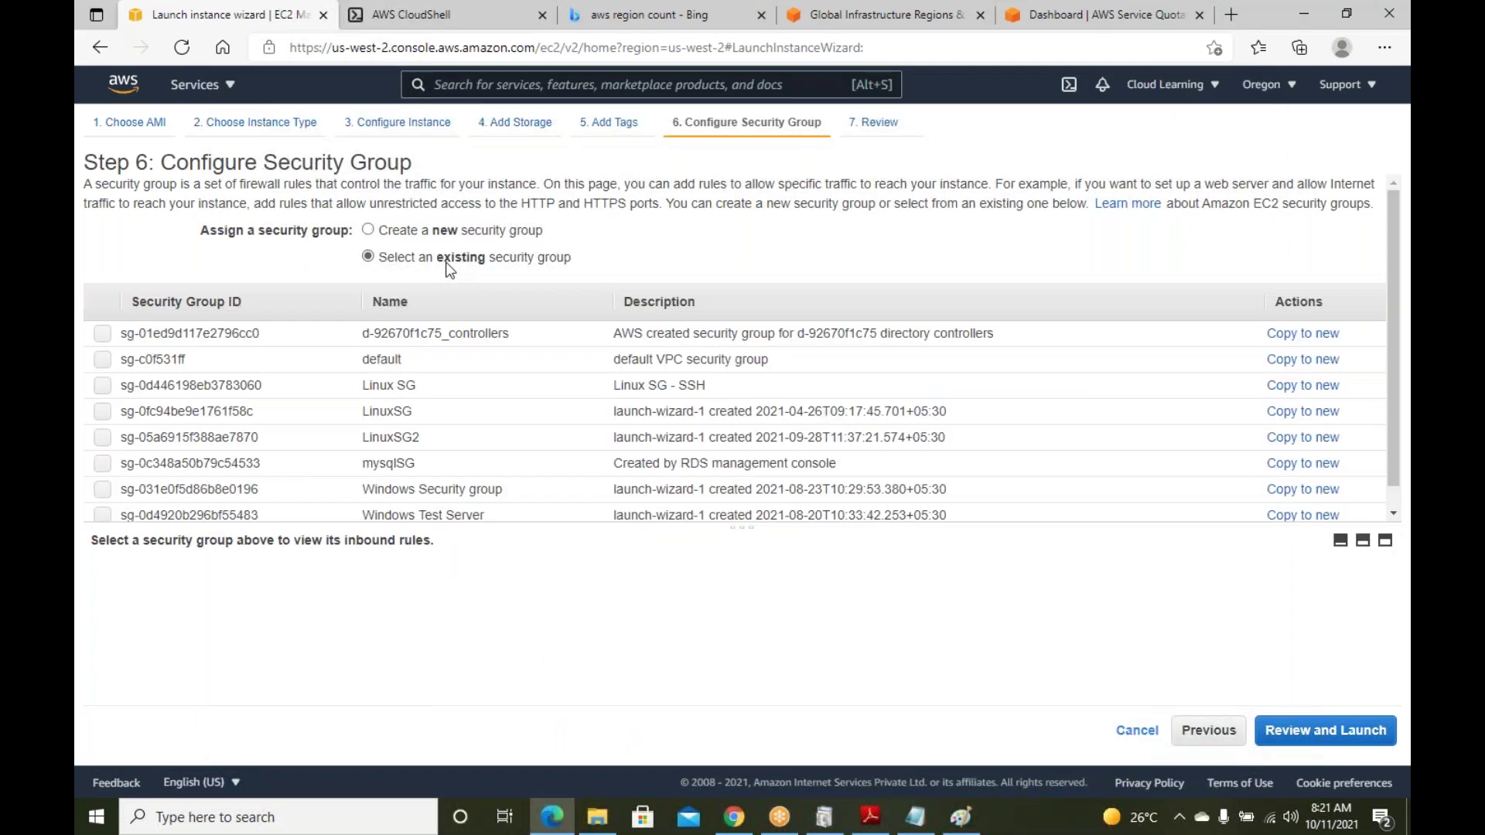
pyautogui.click(439, 232)
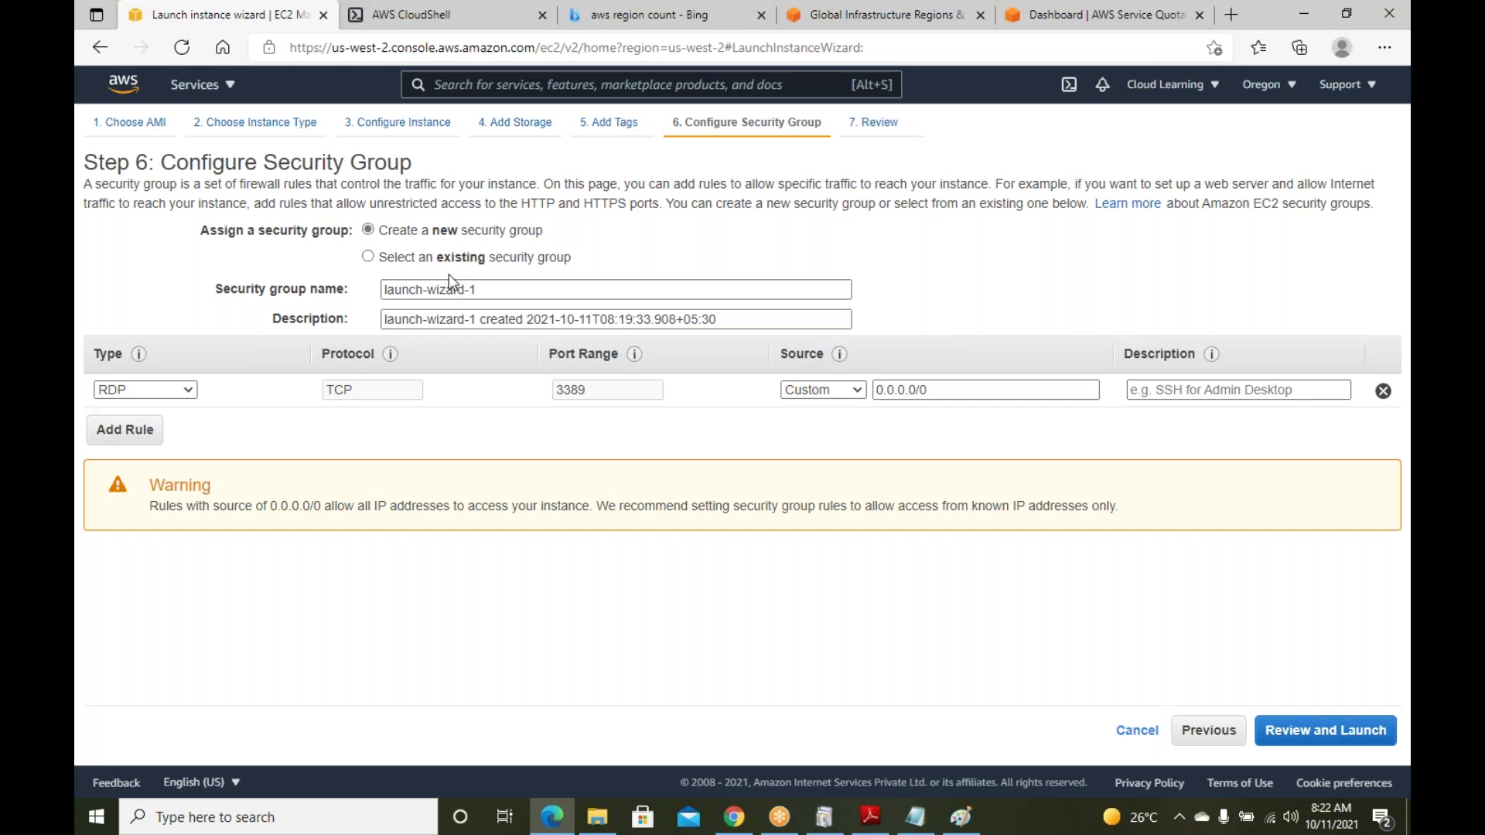
pyautogui.click(165, 388)
pyautogui.click(202, 356)
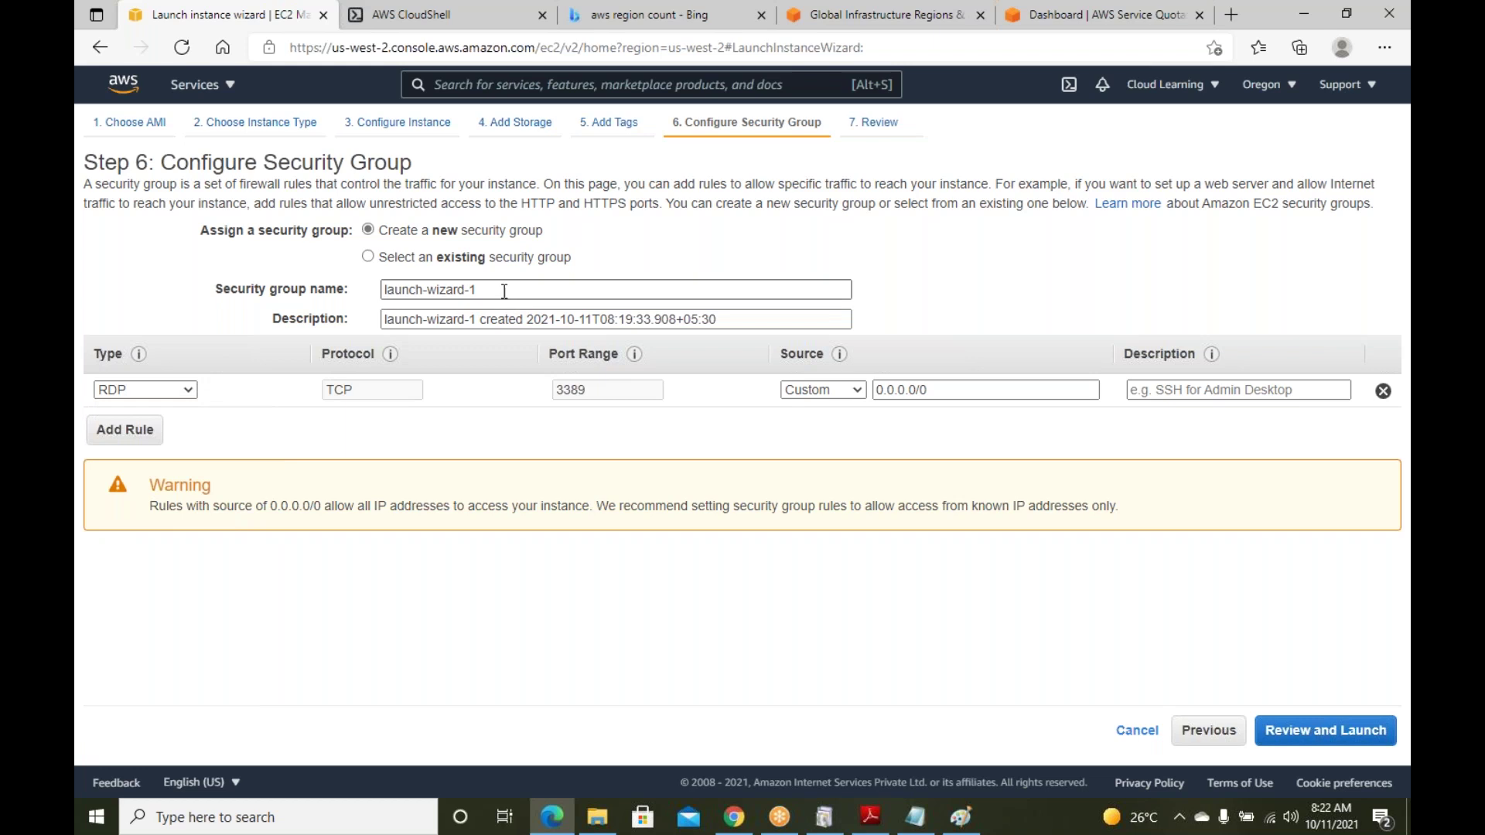
pyautogui.moveTo(495, 290); pyautogui.dragTo(312, 289)
pyautogui.write('Windows ')
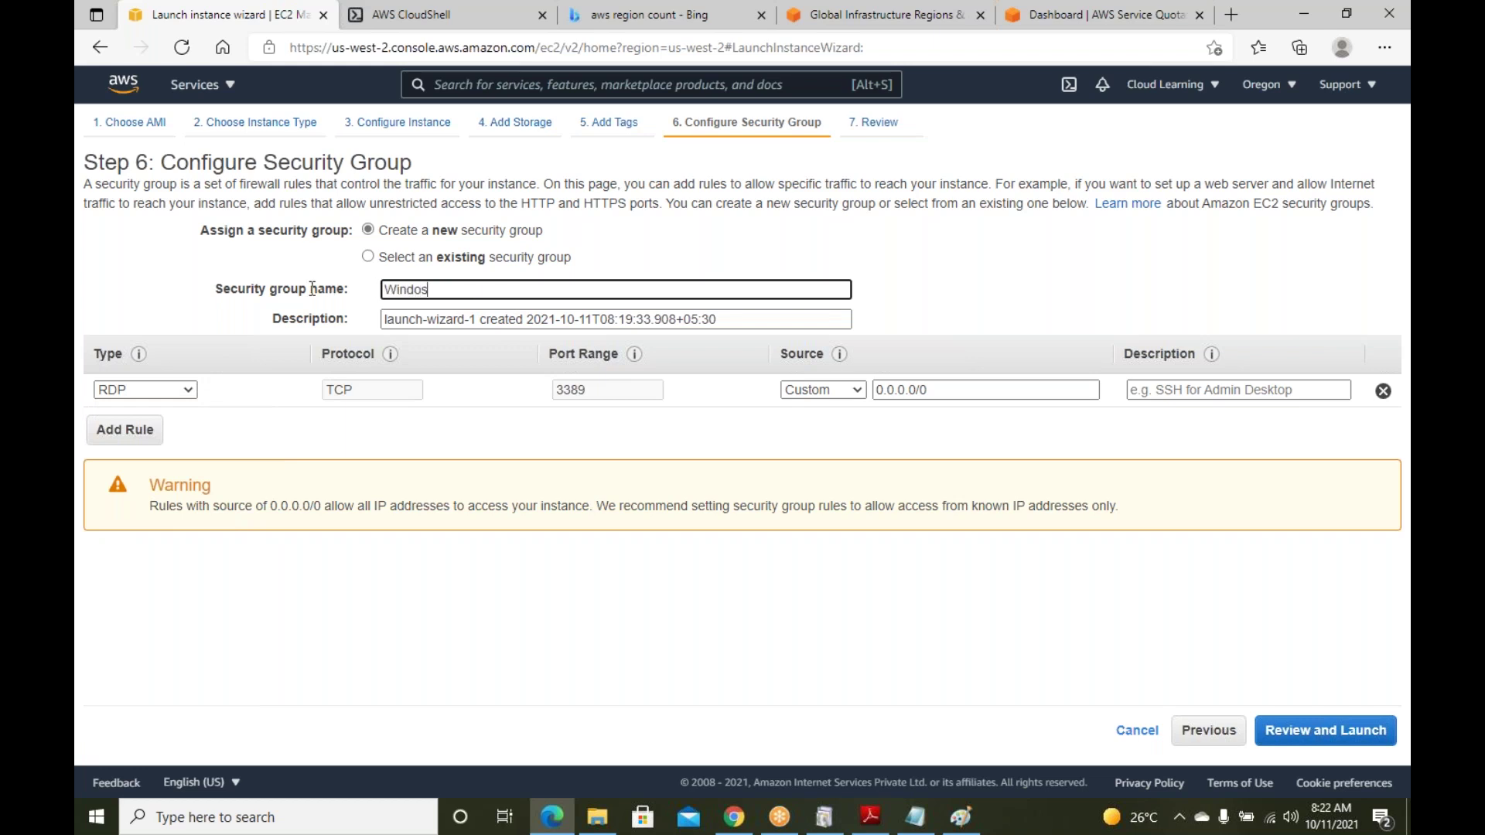
pyautogui.write('Server SG')
# Go to the Step 7 launch review and check the t2.micro instance type and security group
pyautogui.click(1353, 744)
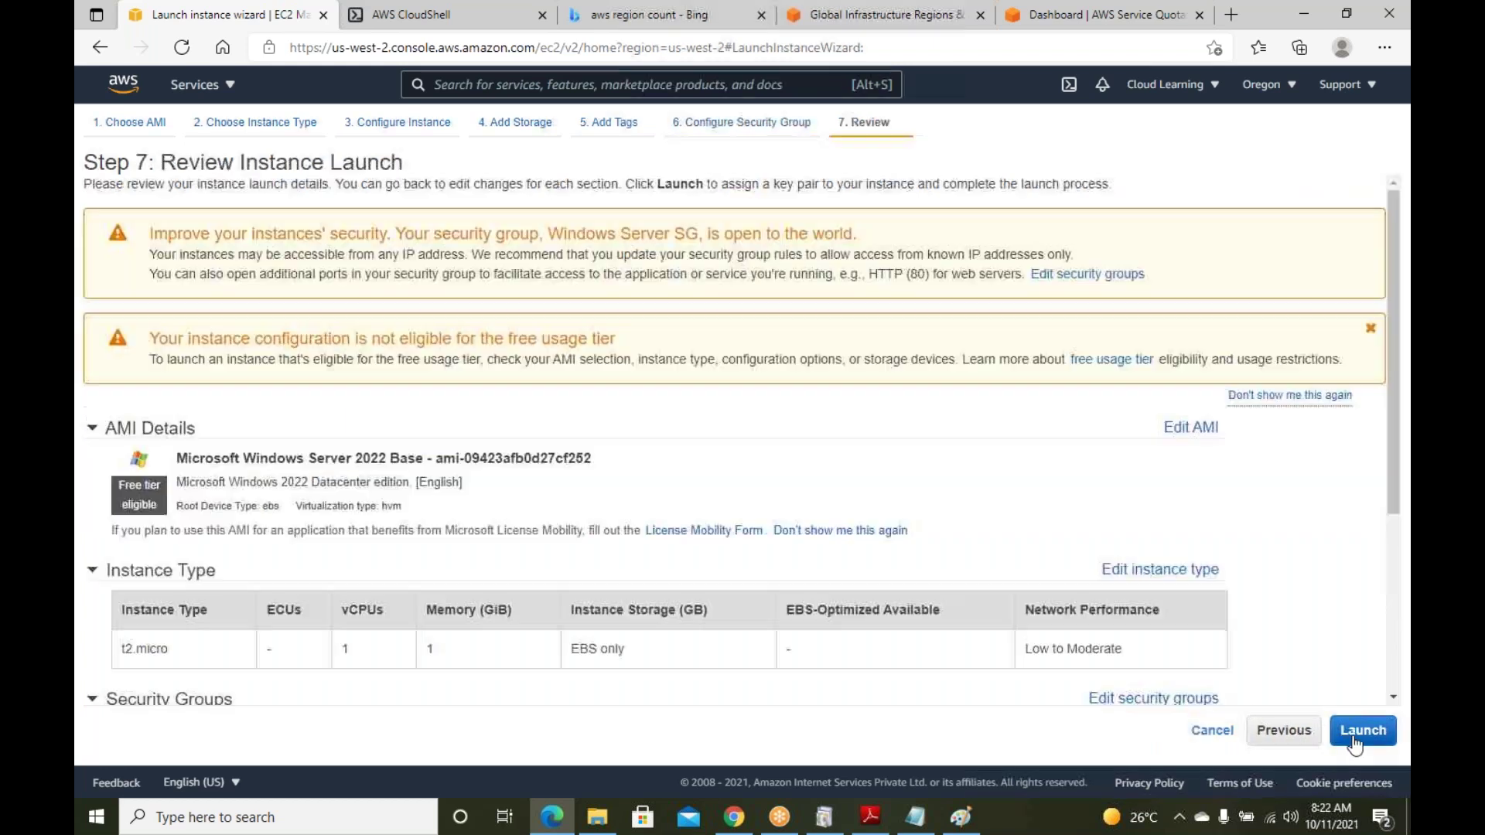
pyautogui.scroll(-3, 967, 621)
pyautogui.scroll(2, 966, 621)
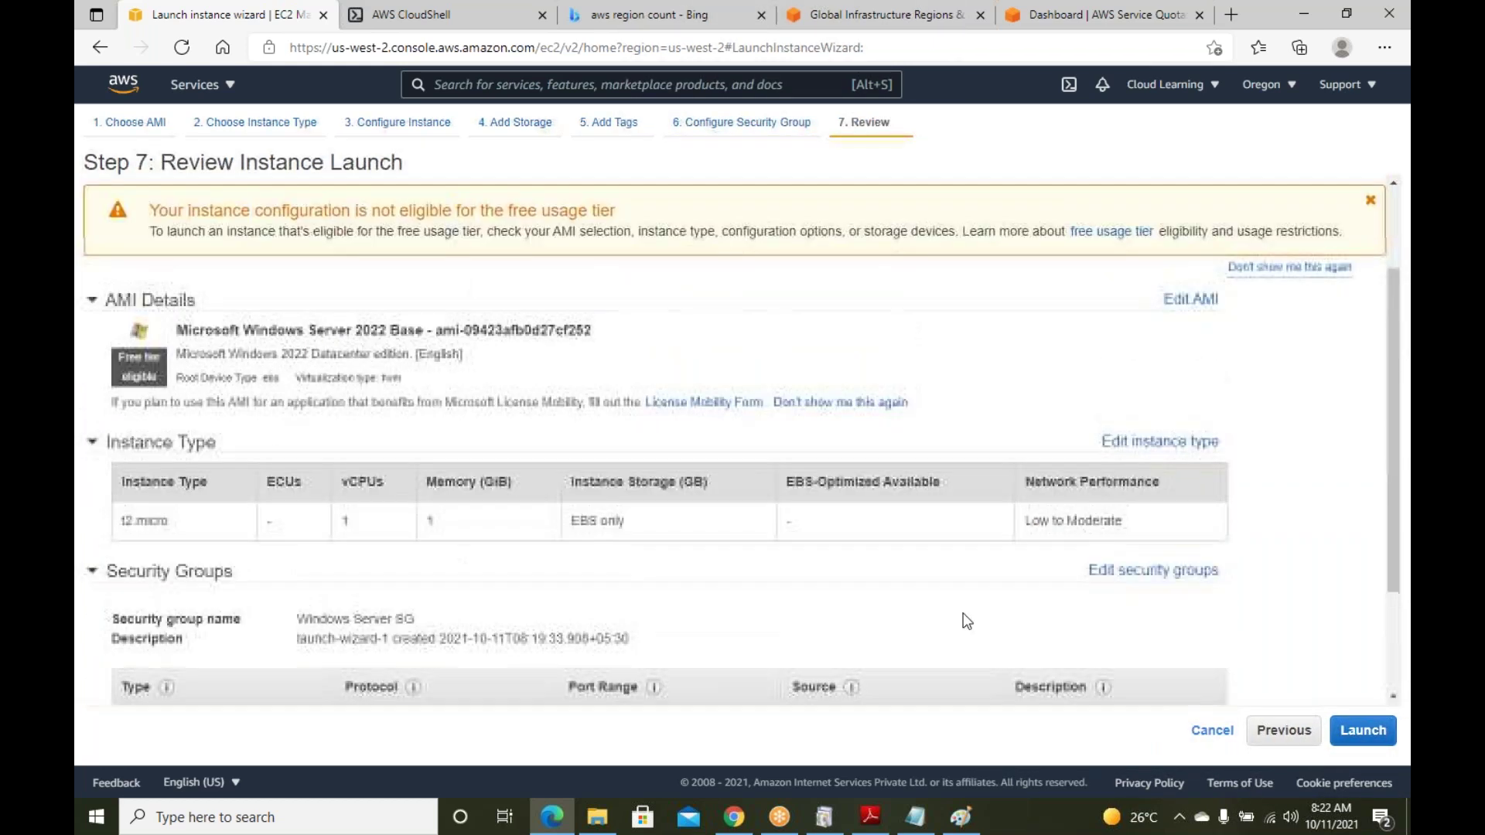
pyautogui.scroll(-3, 913, 597)
pyautogui.scroll(2, 773, 487)
pyautogui.scroll(-2, 773, 488)
pyautogui.doubleClick(124, 361)
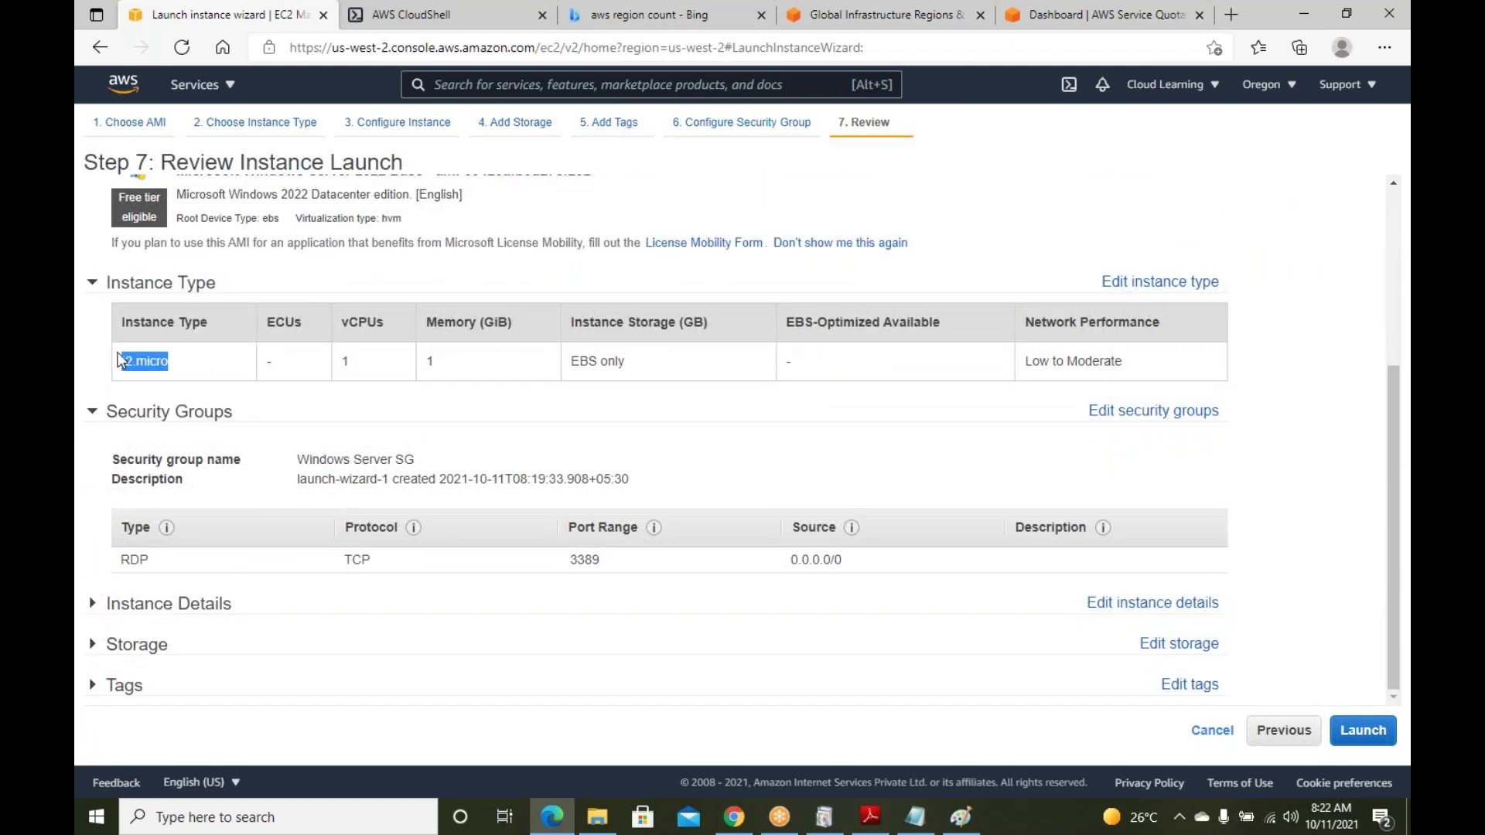
pyautogui.click(392, 360)
# Expand the Instance Details, Storage and Tags sections to review them
pyautogui.click(270, 606)
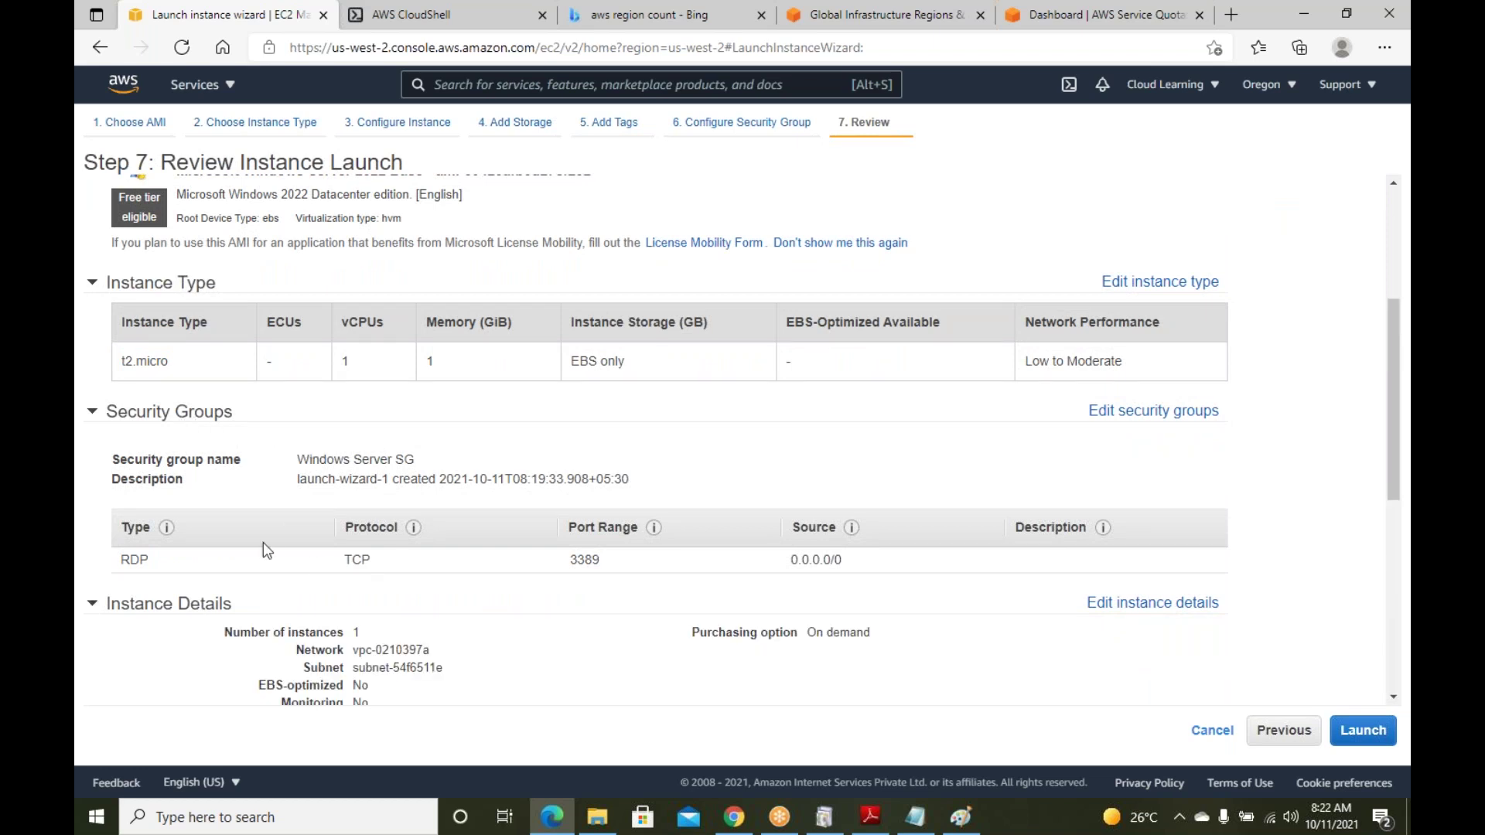
pyautogui.scroll(-6, 537, 575)
pyautogui.scroll(2, 640, 570)
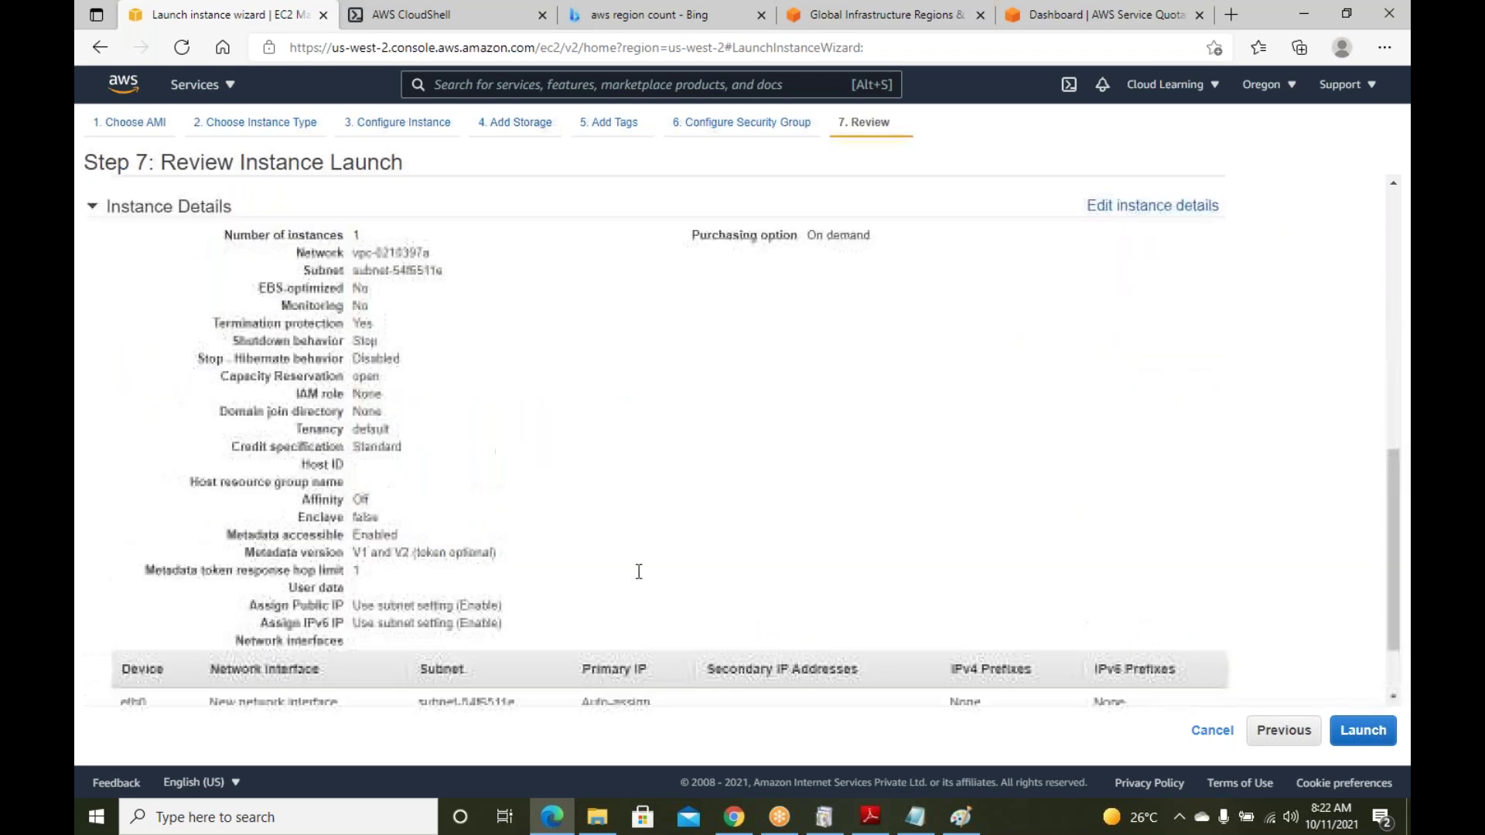
pyautogui.moveTo(354, 289); pyautogui.dragTo(340, 310)
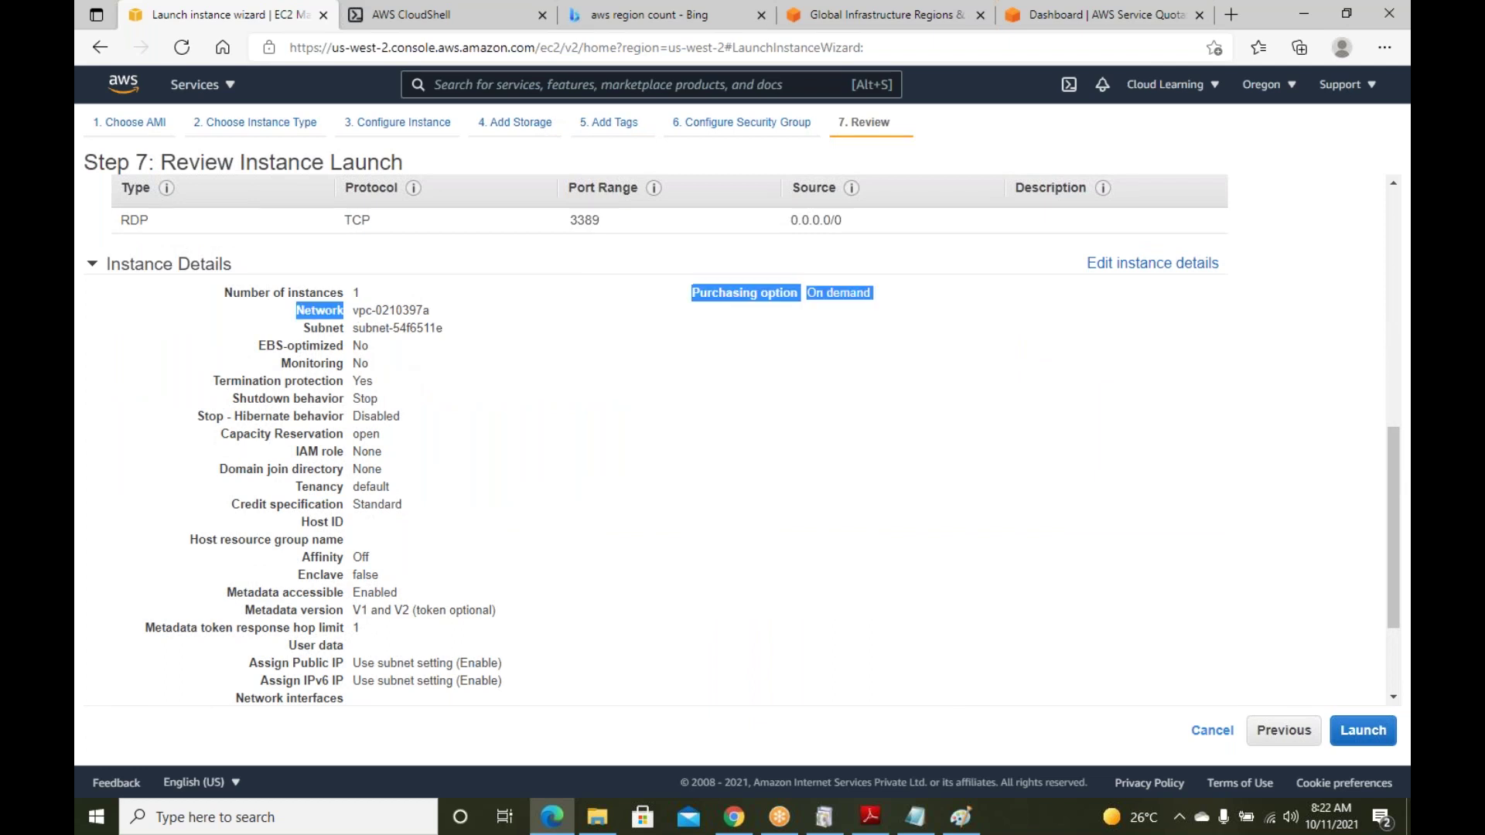
pyautogui.scroll(-1, 590, 459)
pyautogui.scroll(-1, 590, 459)
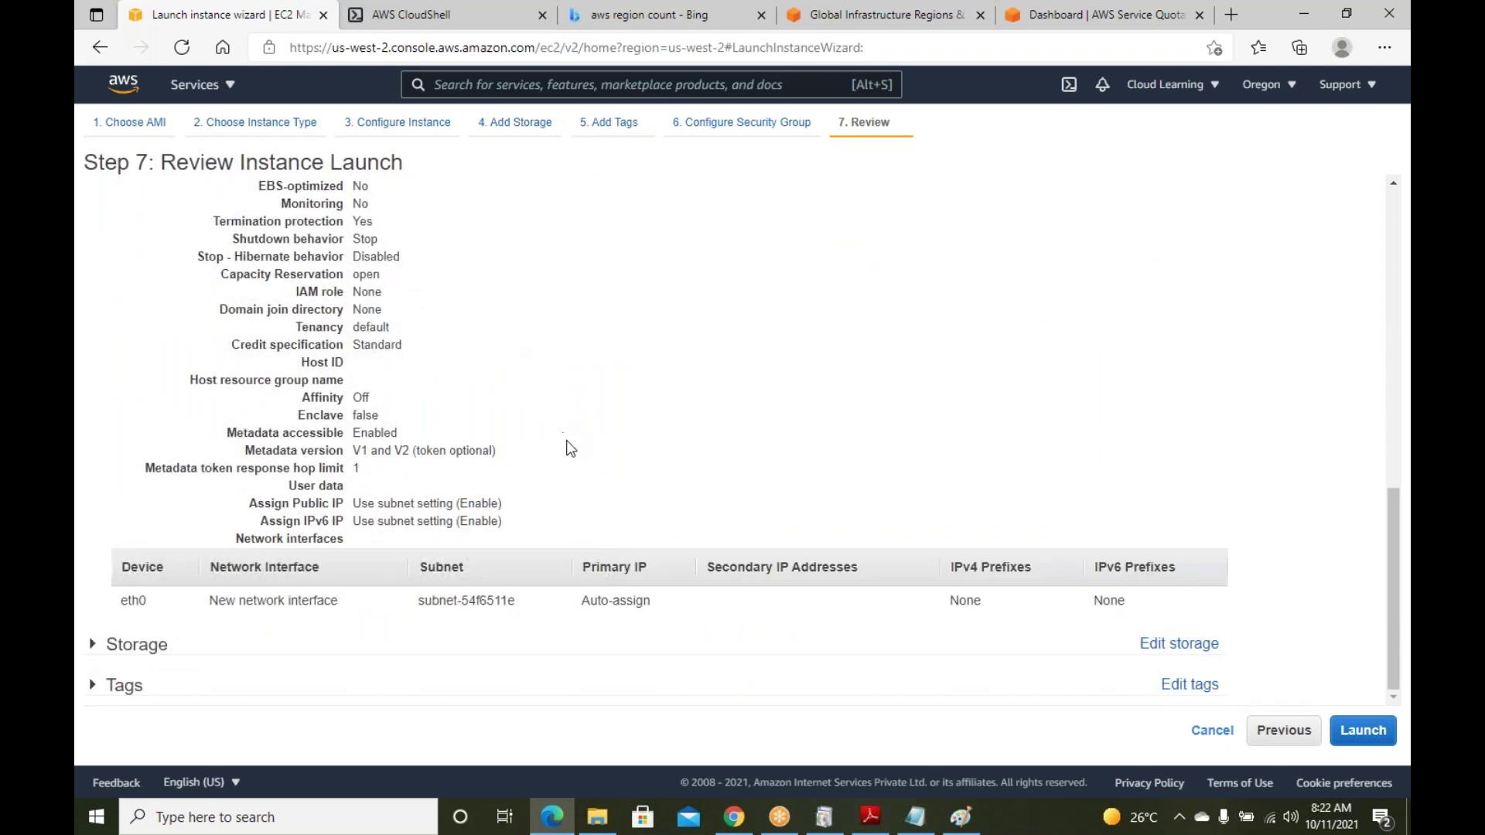
pyautogui.click(273, 650)
pyautogui.scroll(-2, 384, 652)
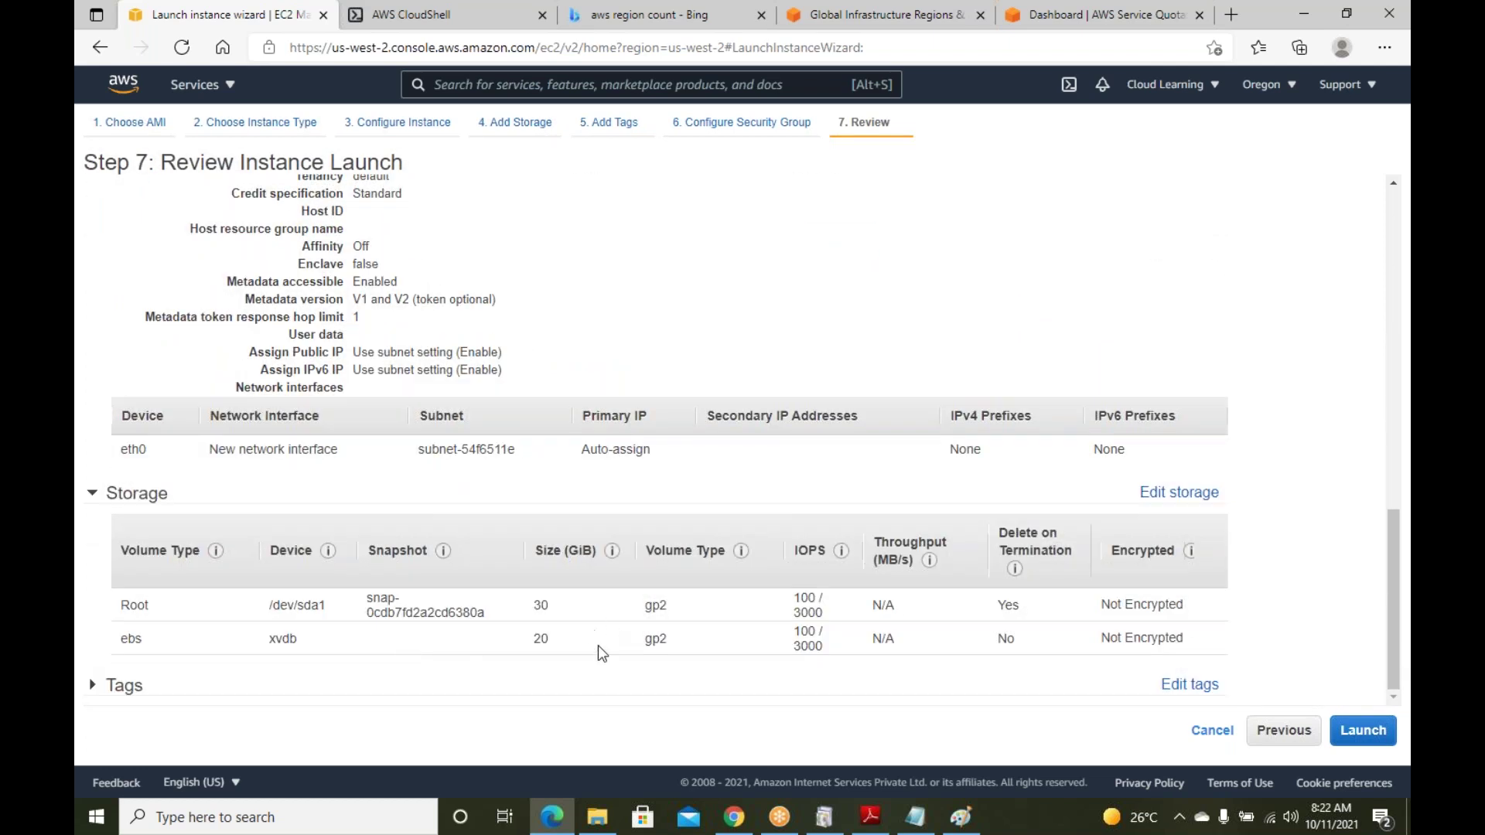
pyautogui.click(652, 689)
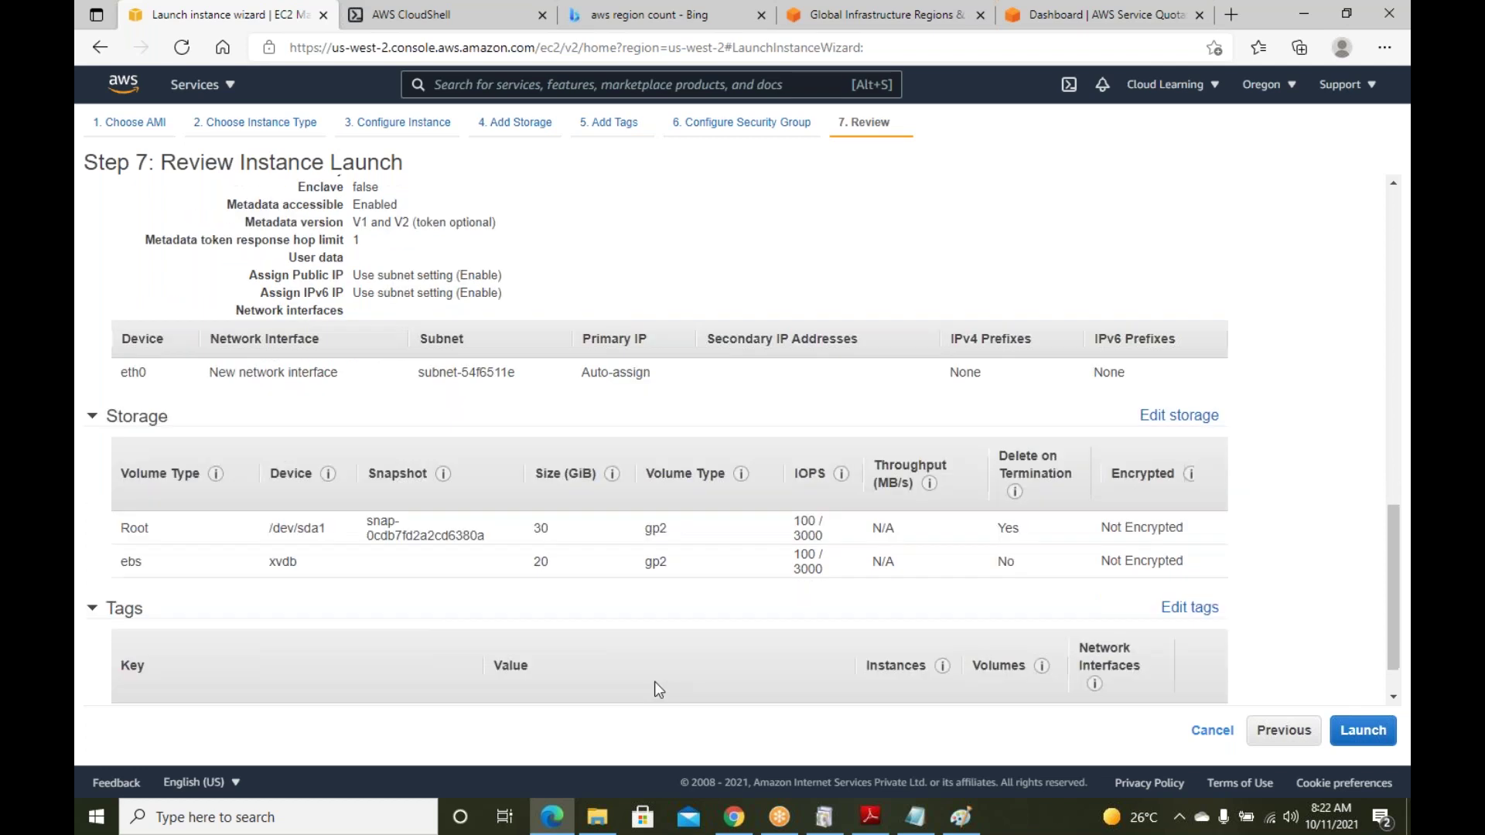
pyautogui.scroll(-2, 685, 690)
# Create and download a new key pair named WindowsServer1110Oregon, then launch the Windows Server instance
pyautogui.click(1363, 729)
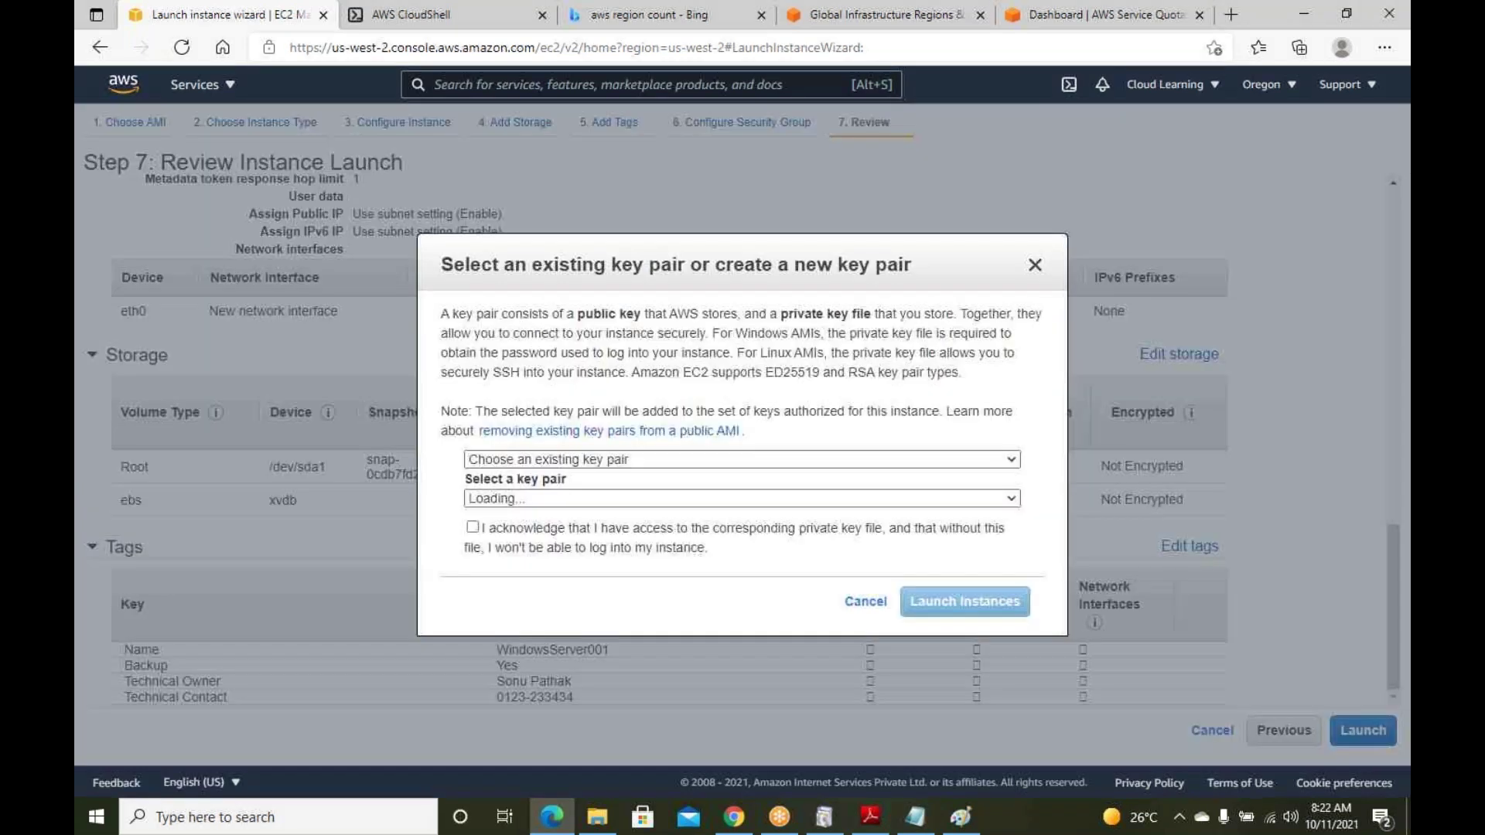
pyautogui.click(537, 537)
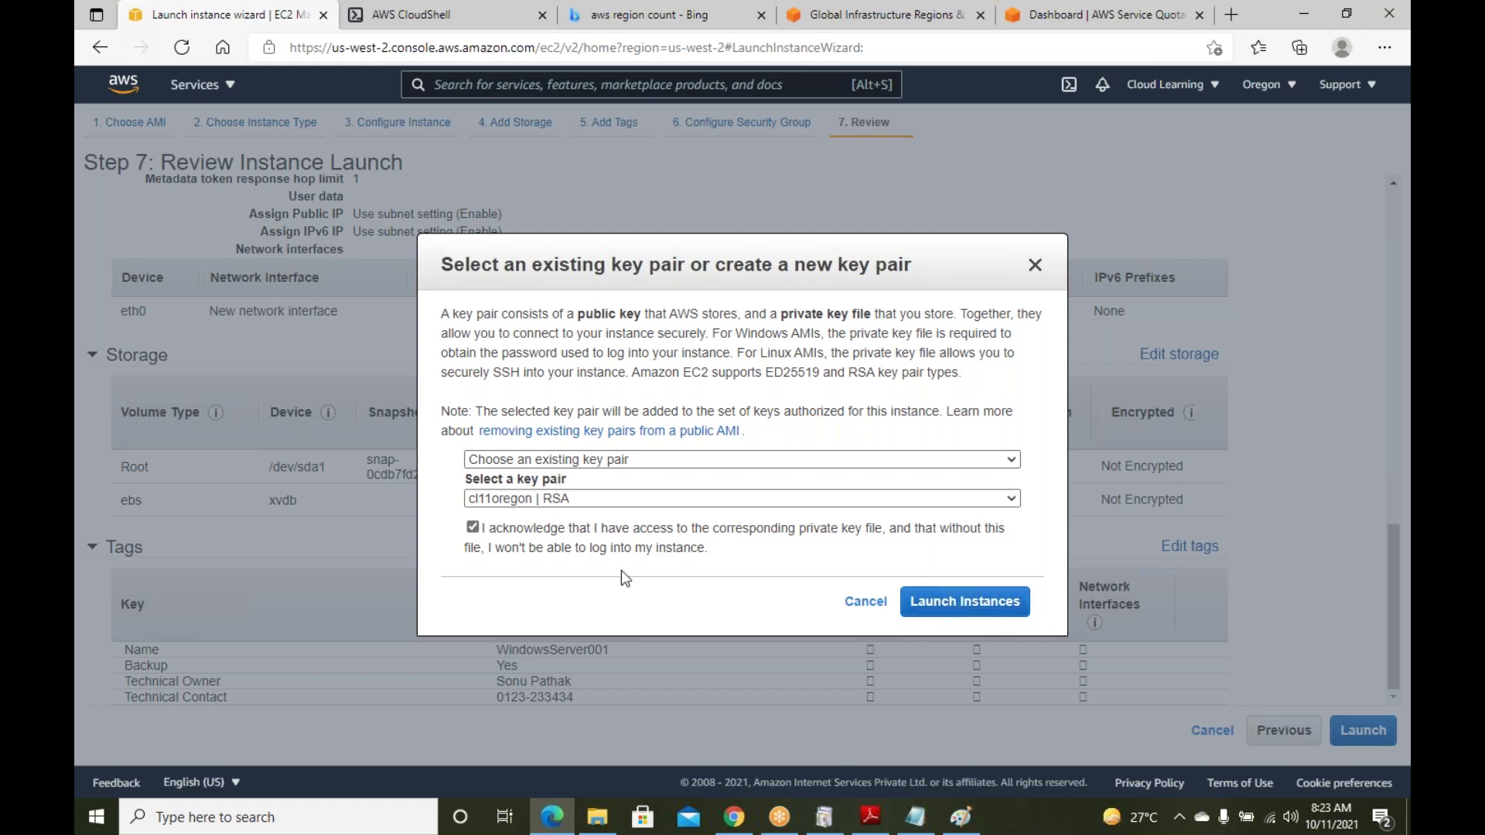
pyautogui.click(518, 533)
pyautogui.click(615, 459)
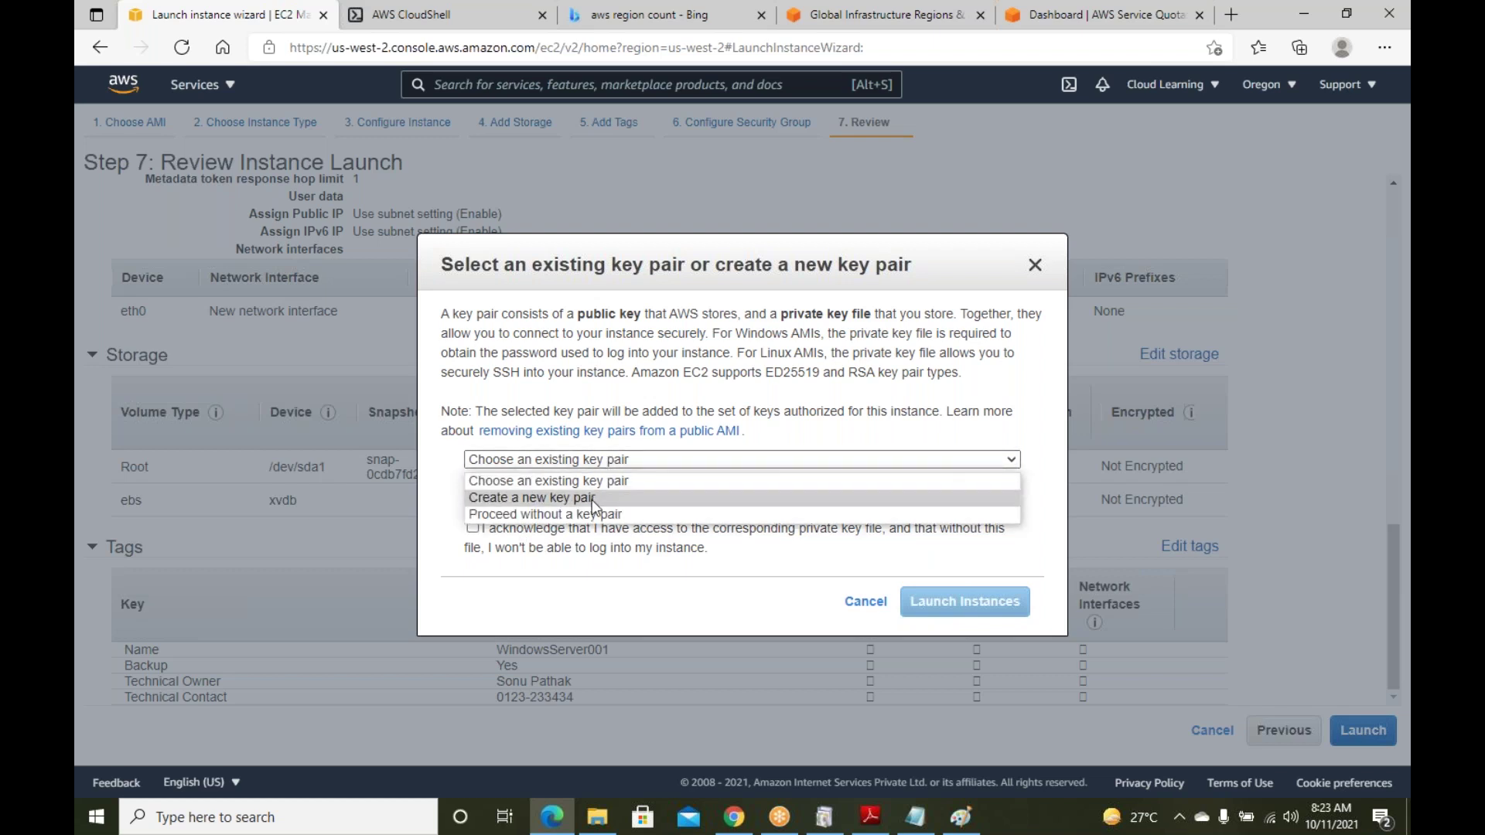
pyautogui.click(593, 500)
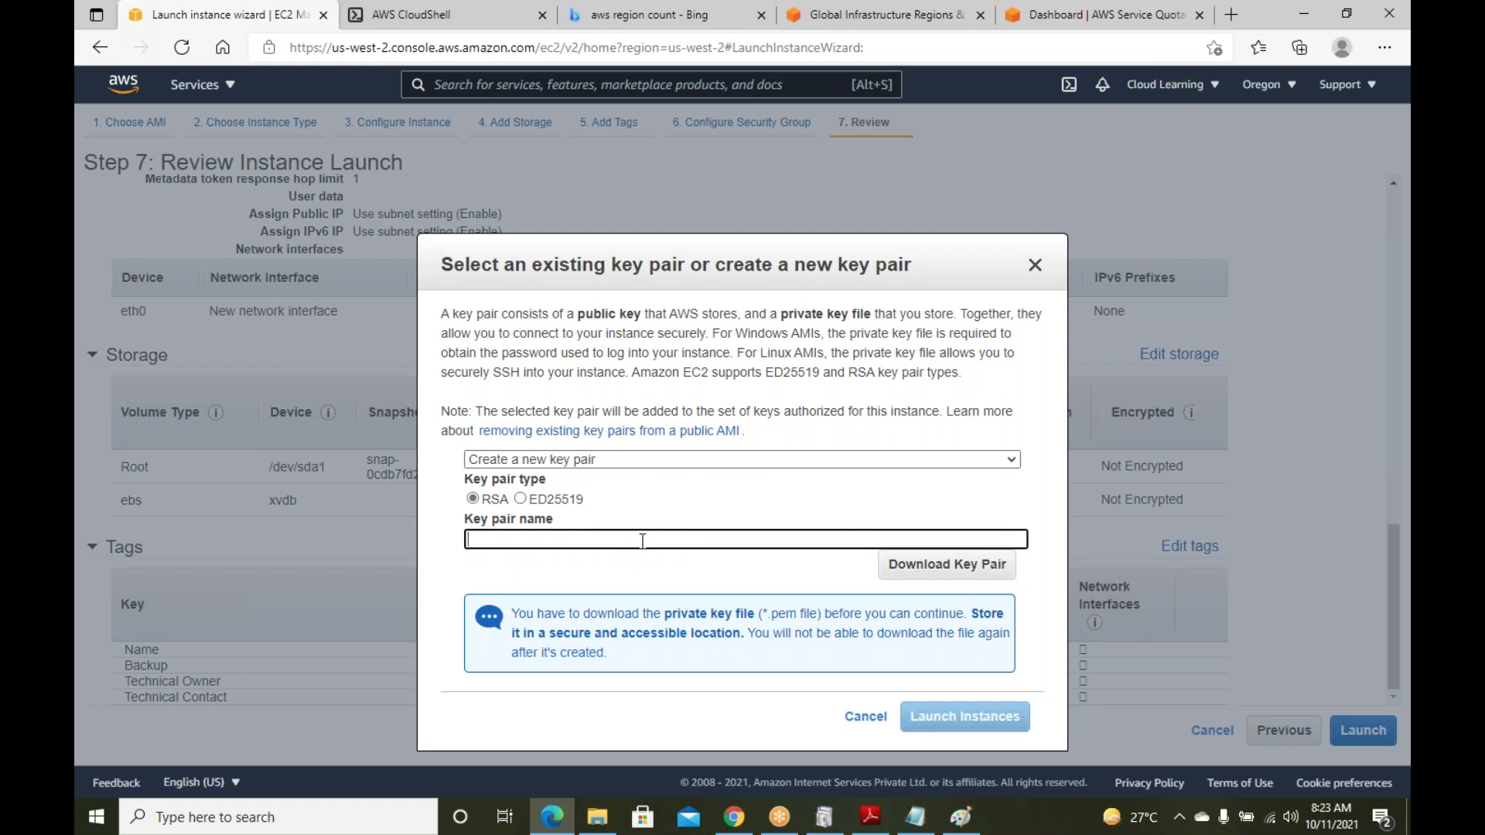
pyautogui.write('WindowsServer1110')
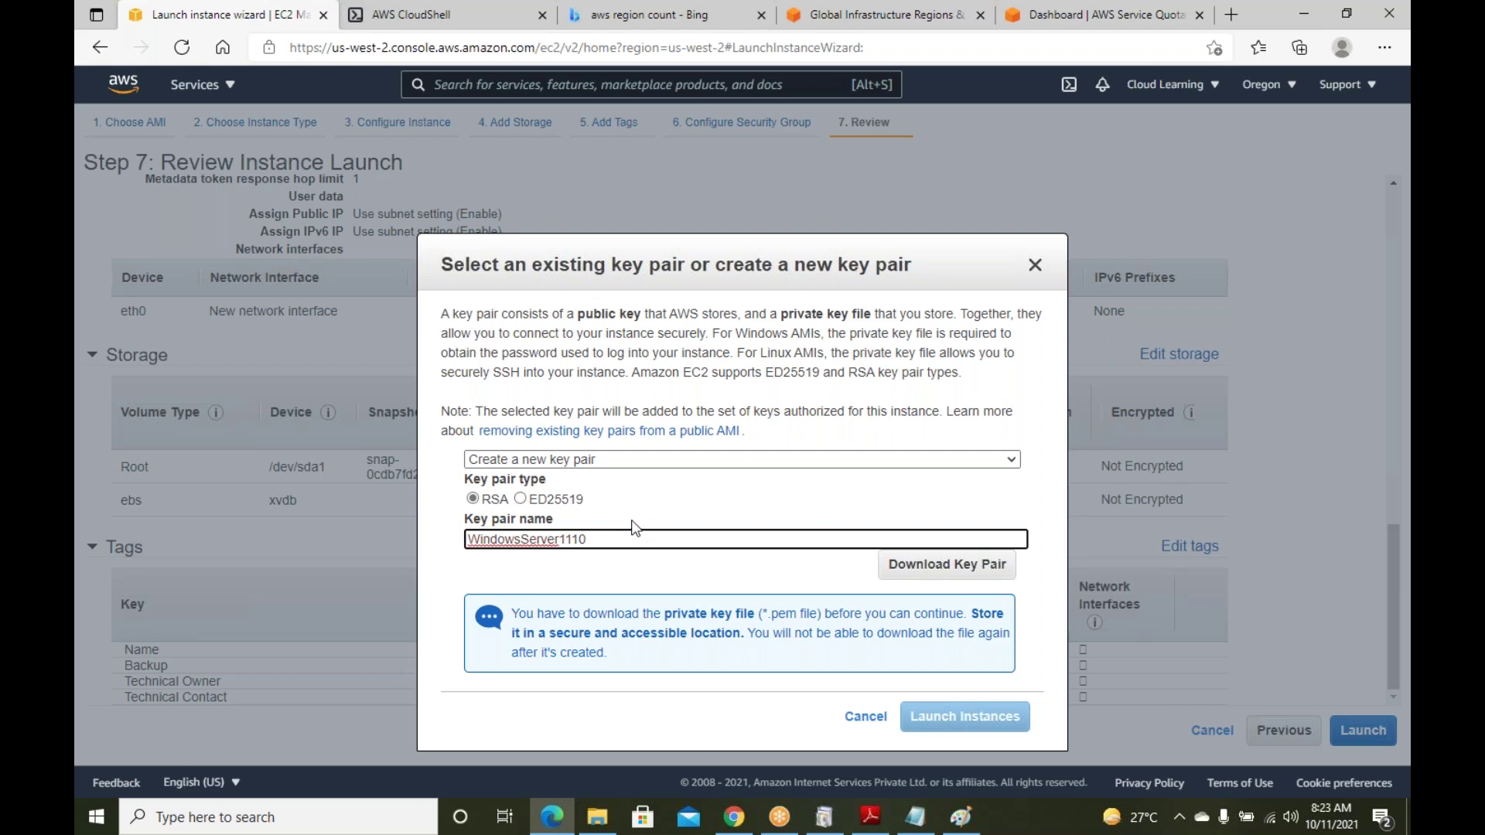
pyautogui.write('Oregon')
pyautogui.click(920, 566)
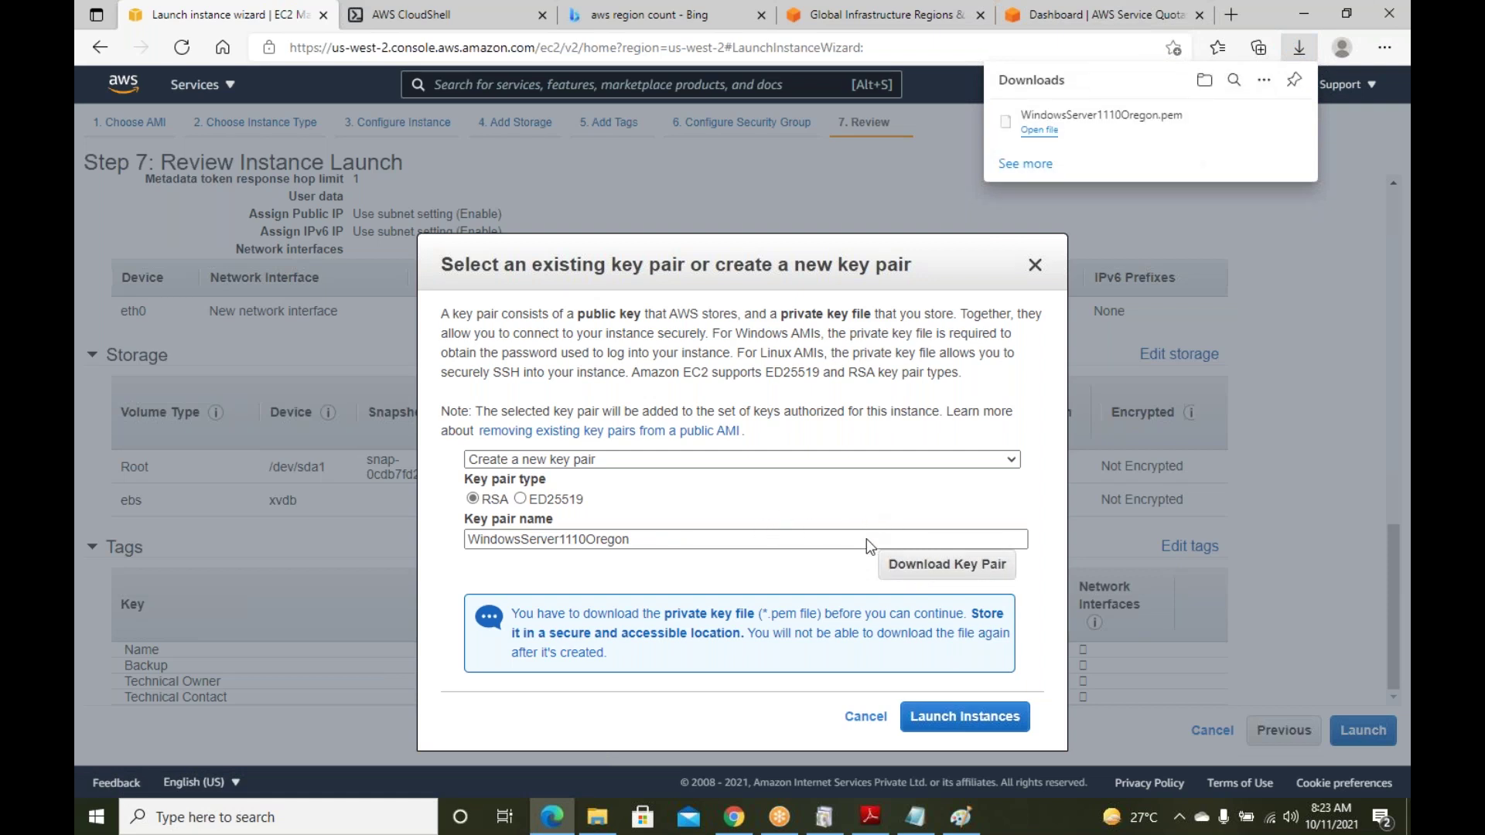
pyautogui.click(999, 721)
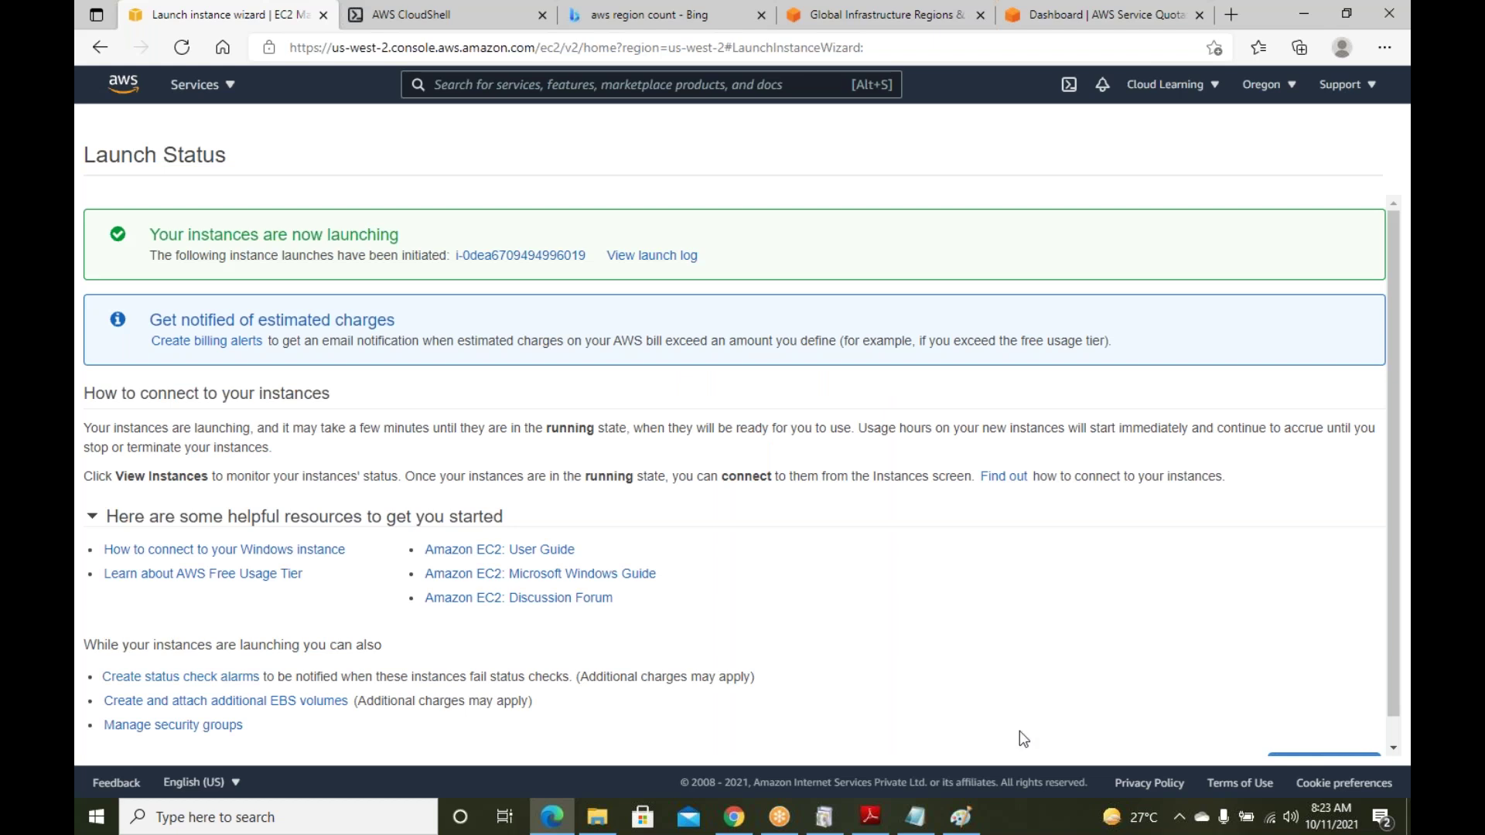
# Open the instances list and check that WindowsServer001 is Running, viewing its details panel
pyautogui.scroll(-1, 994, 658)
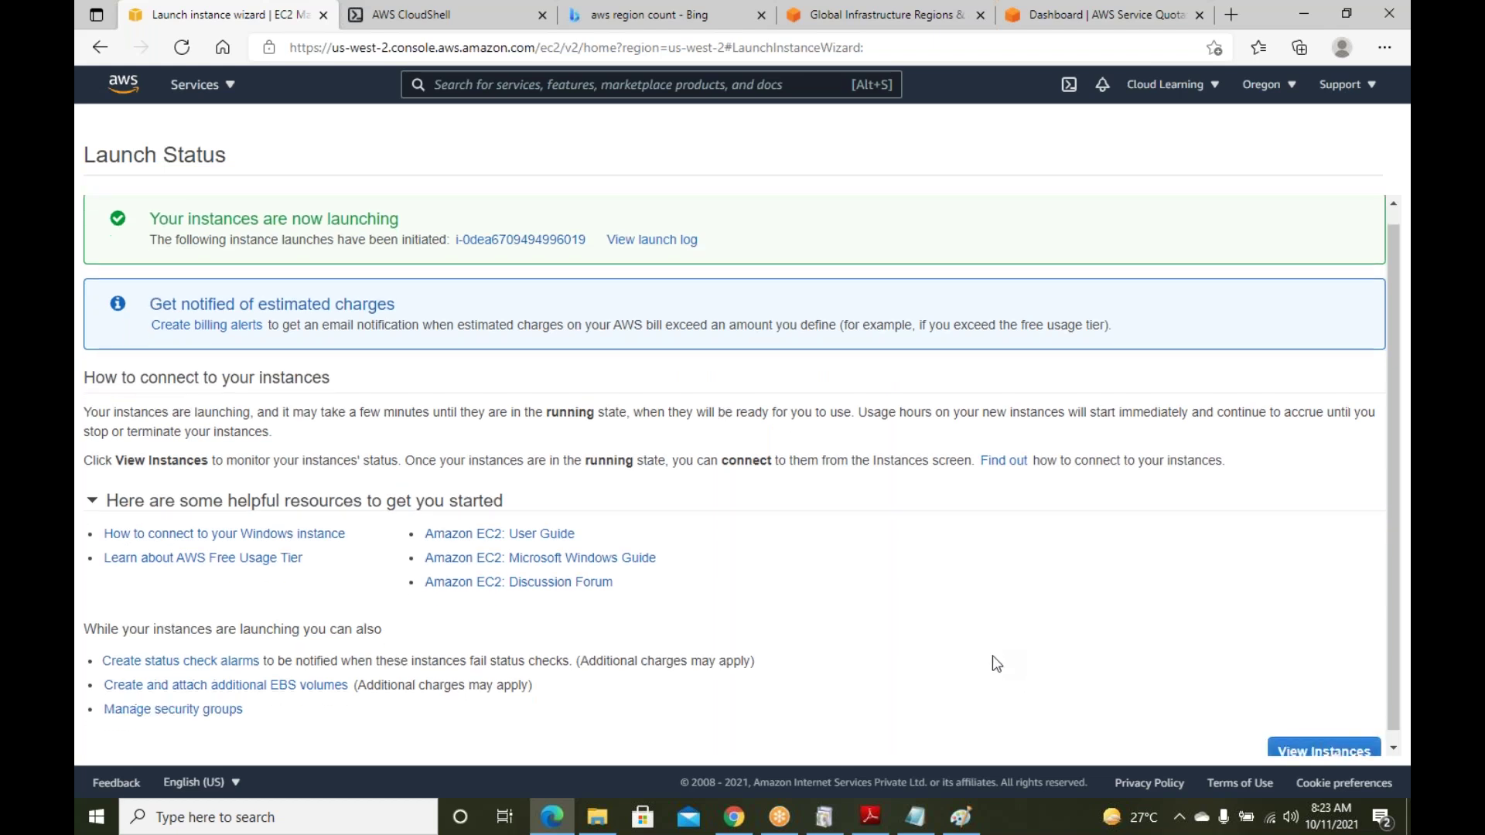
pyautogui.click(1349, 742)
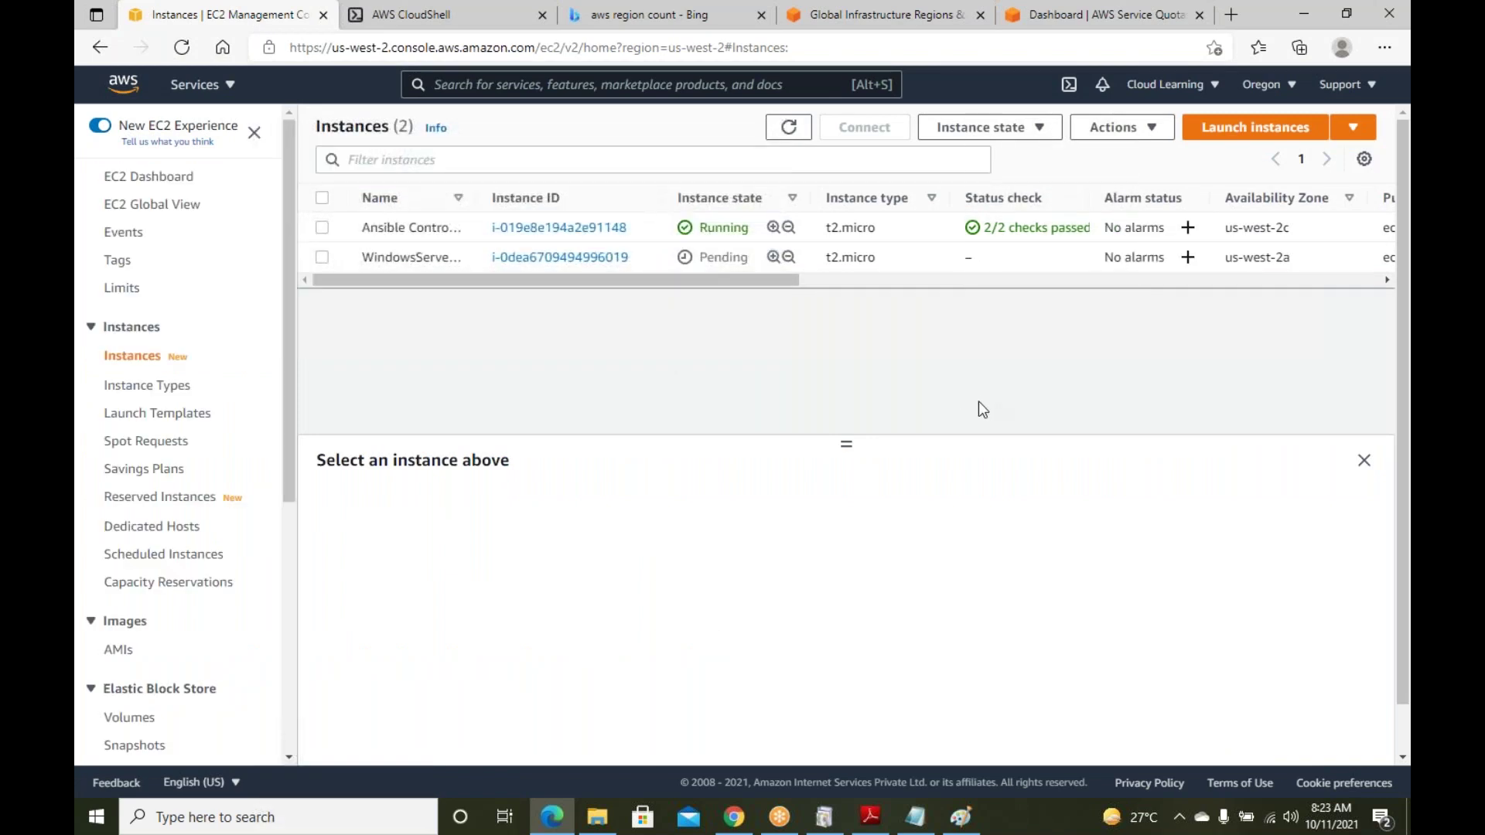
pyautogui.moveTo(843, 442); pyautogui.dragTo(876, 444)
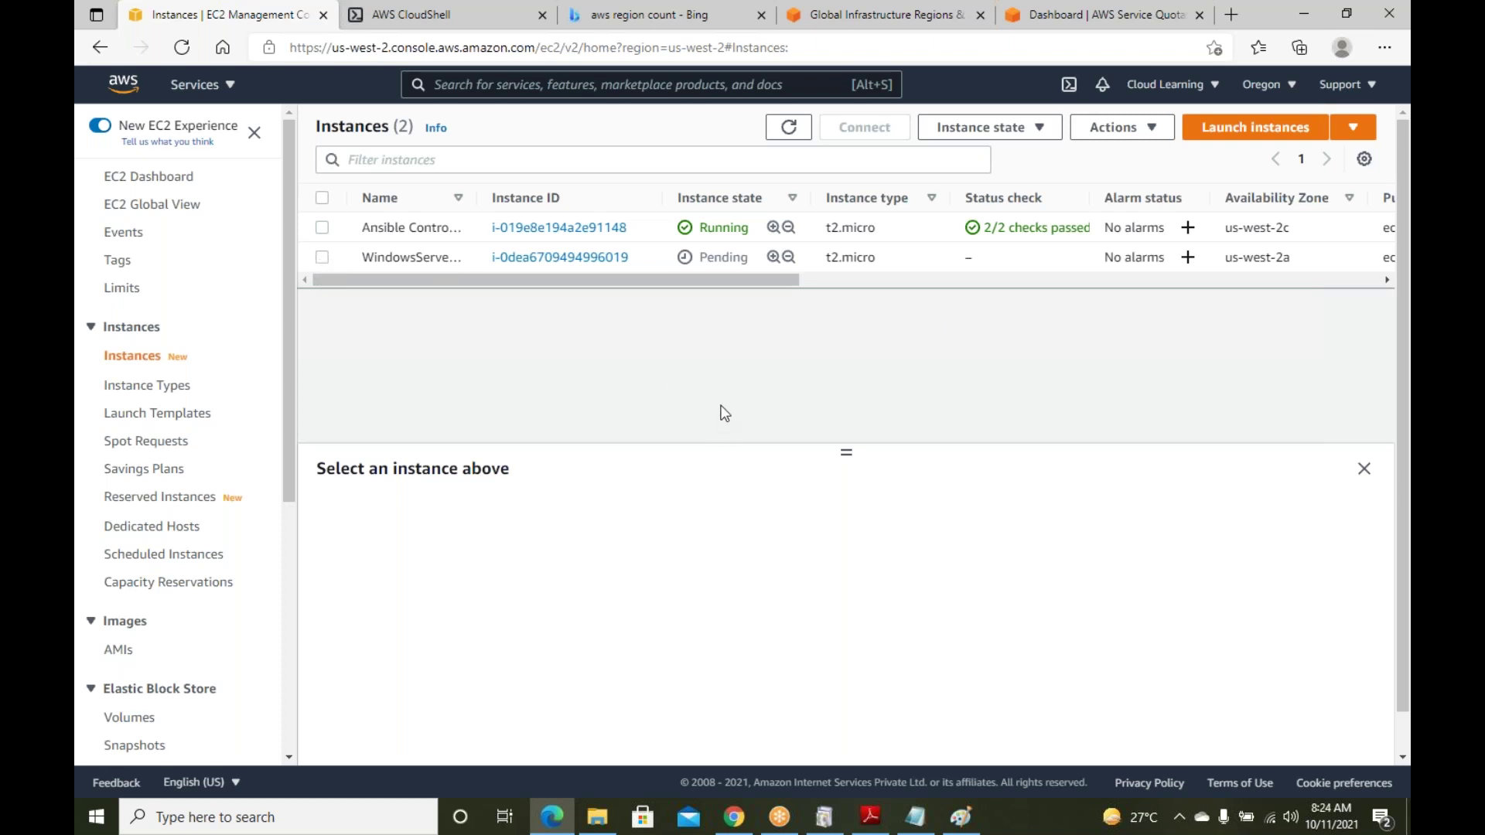
pyautogui.click(322, 257)
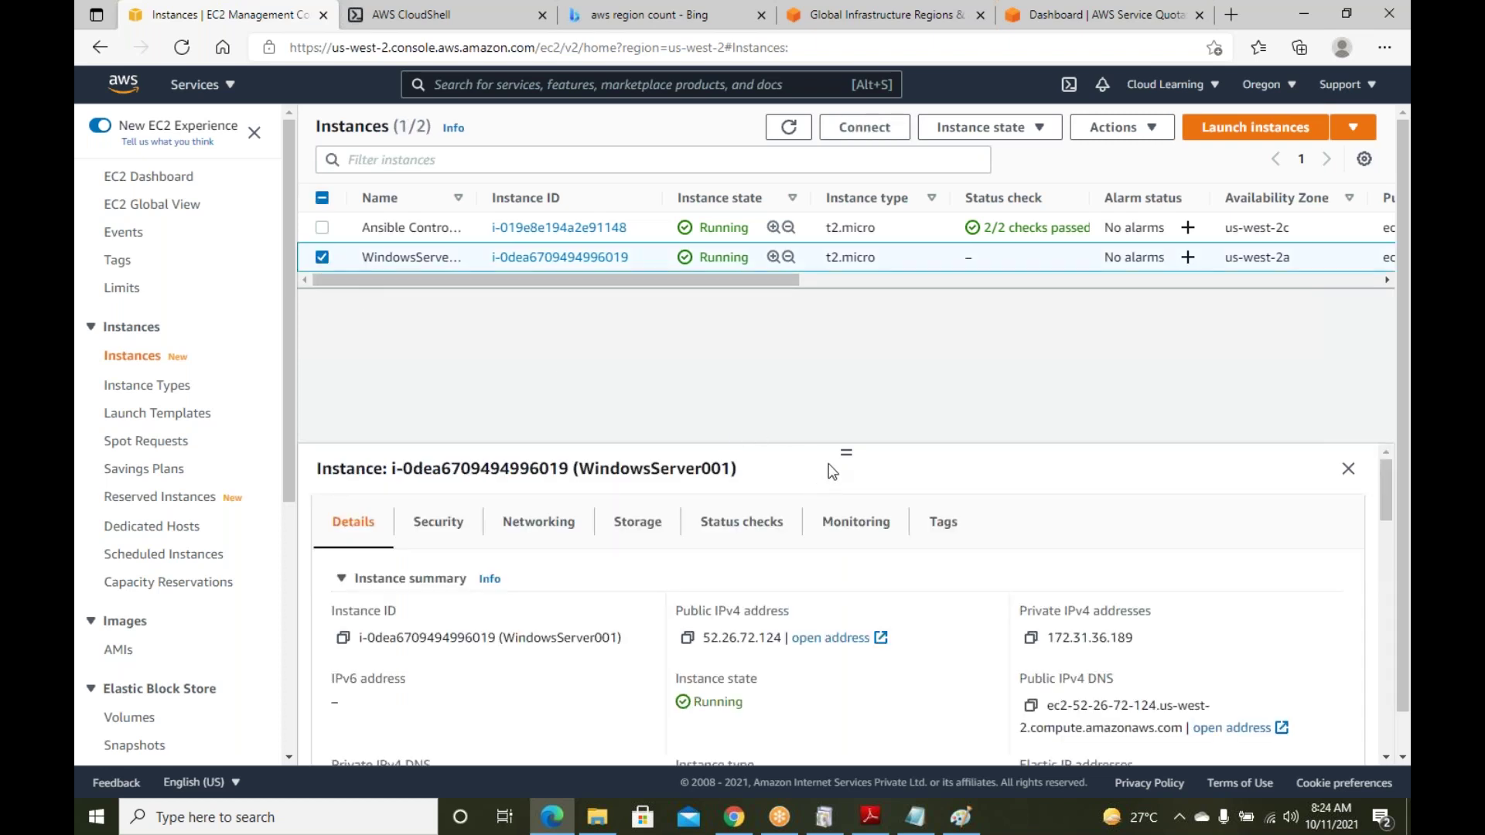
pyautogui.moveTo(846, 452); pyautogui.dragTo(846, 361)
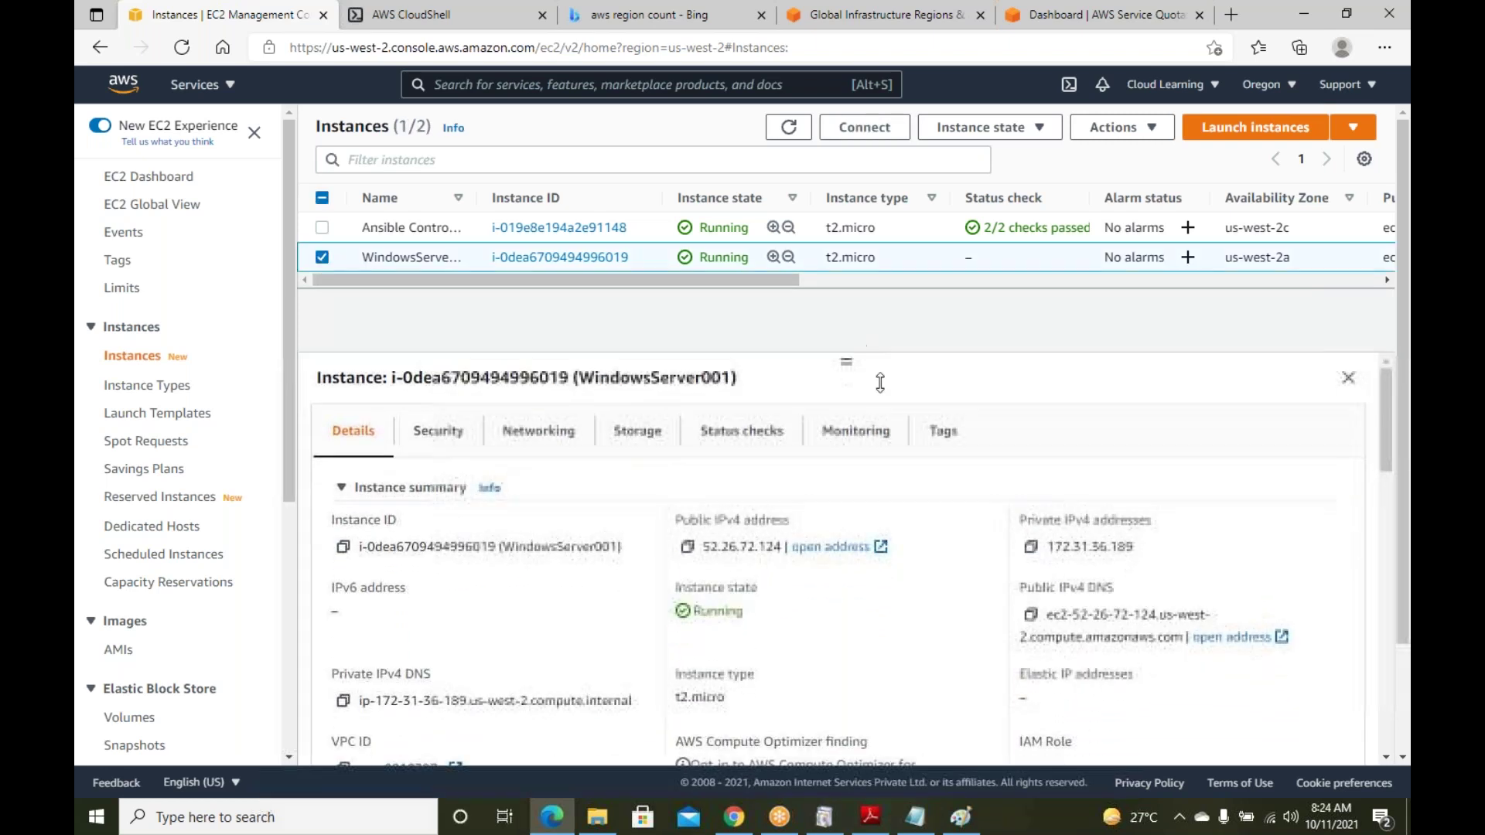
pyautogui.click(320, 257)
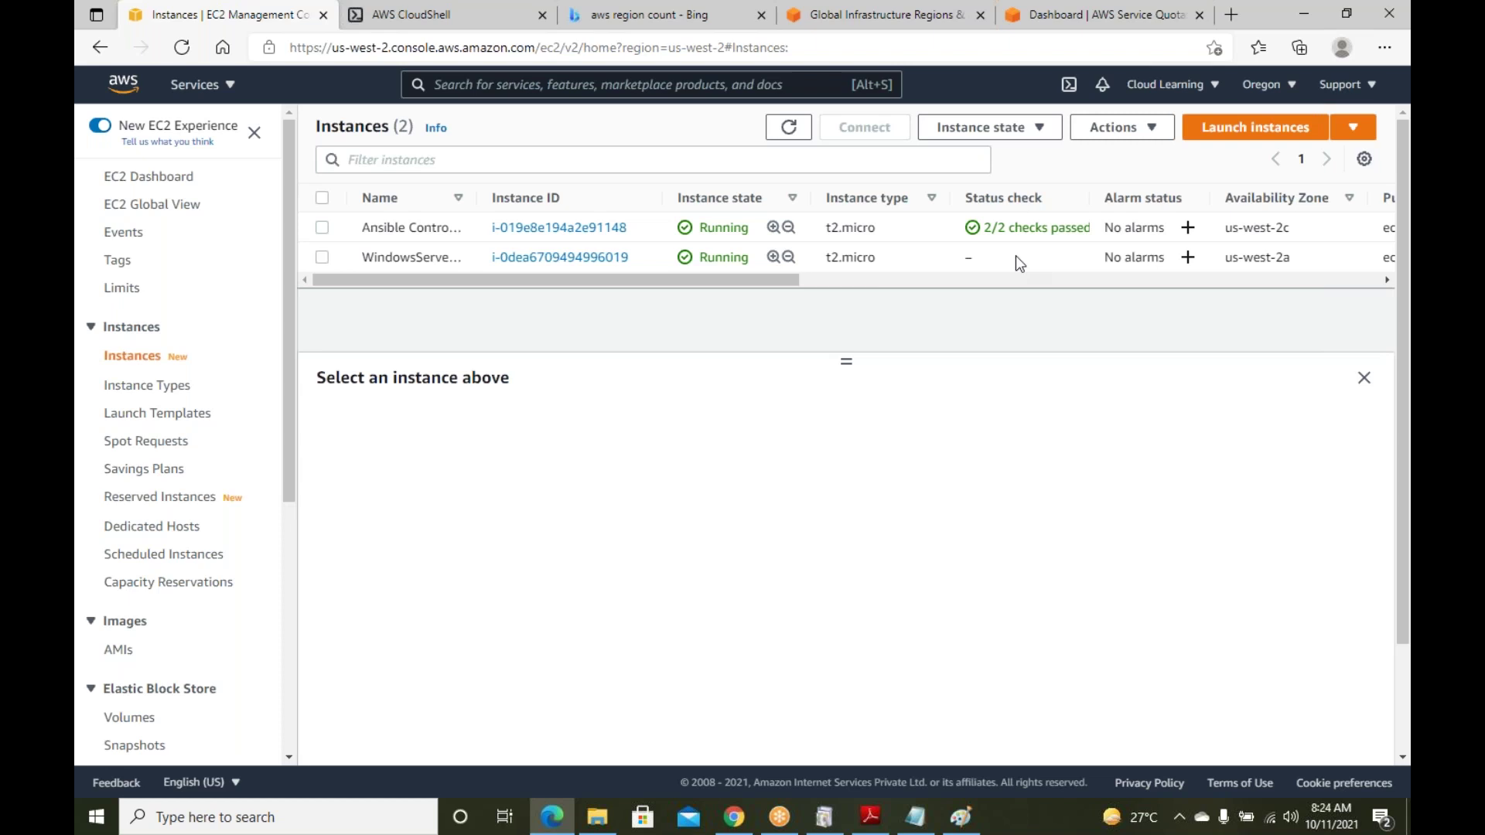
pyautogui.moveTo(1040, 195); pyautogui.dragTo(965, 197)
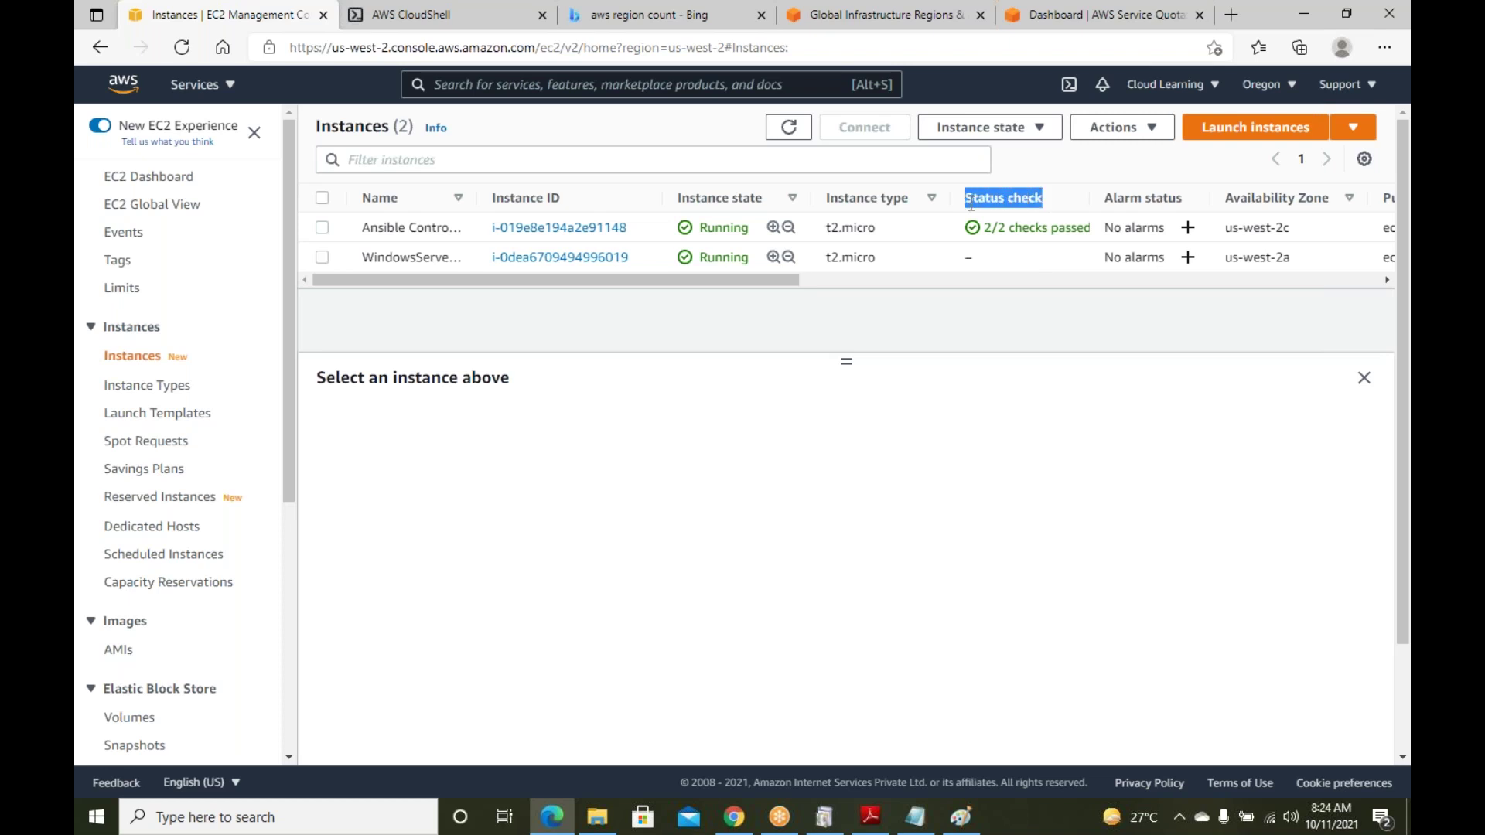
pyautogui.click(914, 817)
# Add 'Status Check - 2/2' and 'Instance Status System Status Check' lines below the Monitoring notes
pyautogui.click(438, 611)
pyautogui.click(447, 620)
pyautogui.press('Return')
pyautogui.press('Return')
pyautogui.write('St')
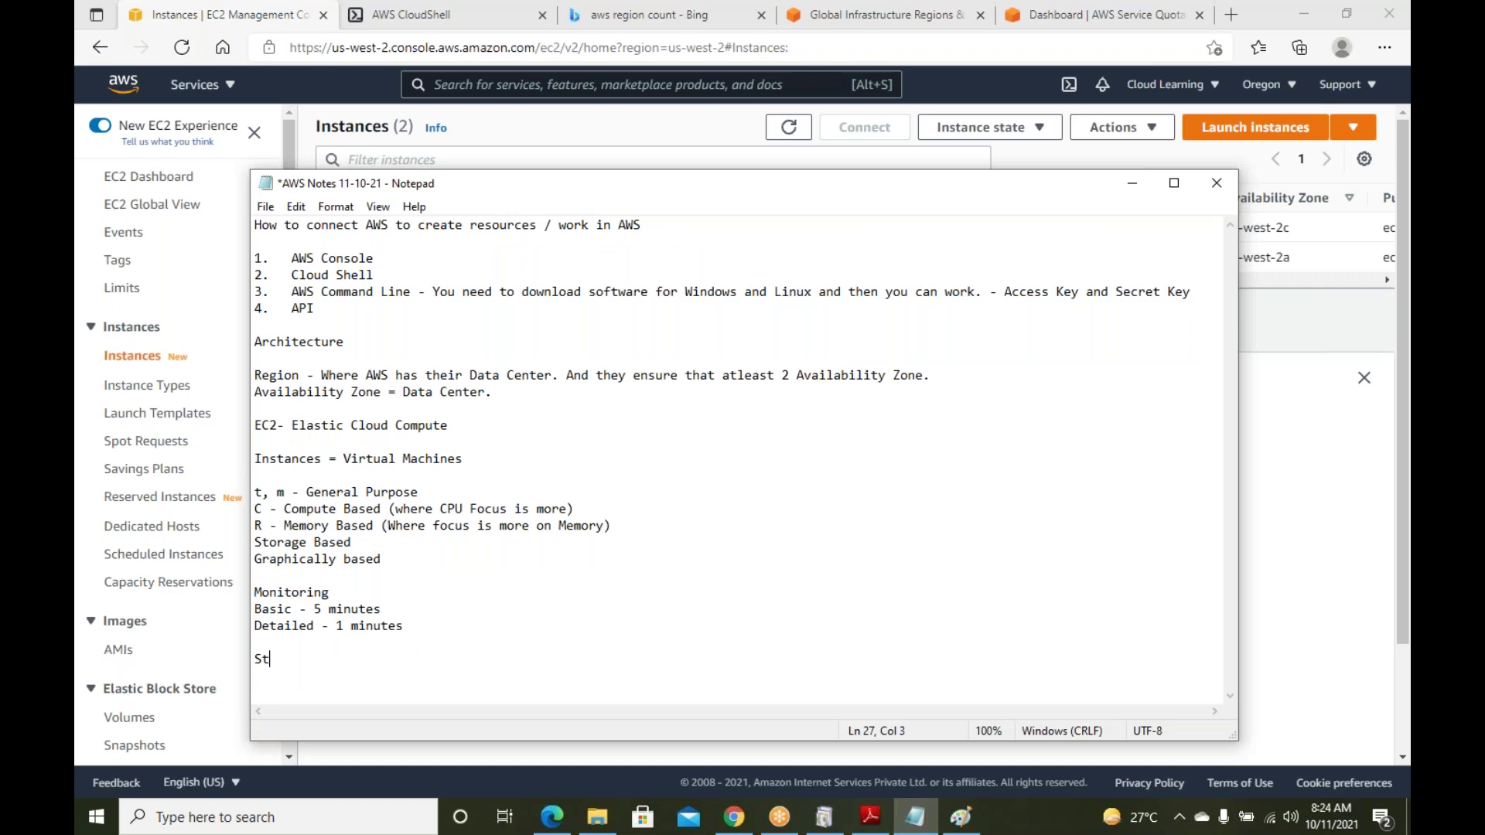
pyautogui.write('atus Check - 2/2')
pyautogui.press('Return')
pyautogui.write('Instance Status ')
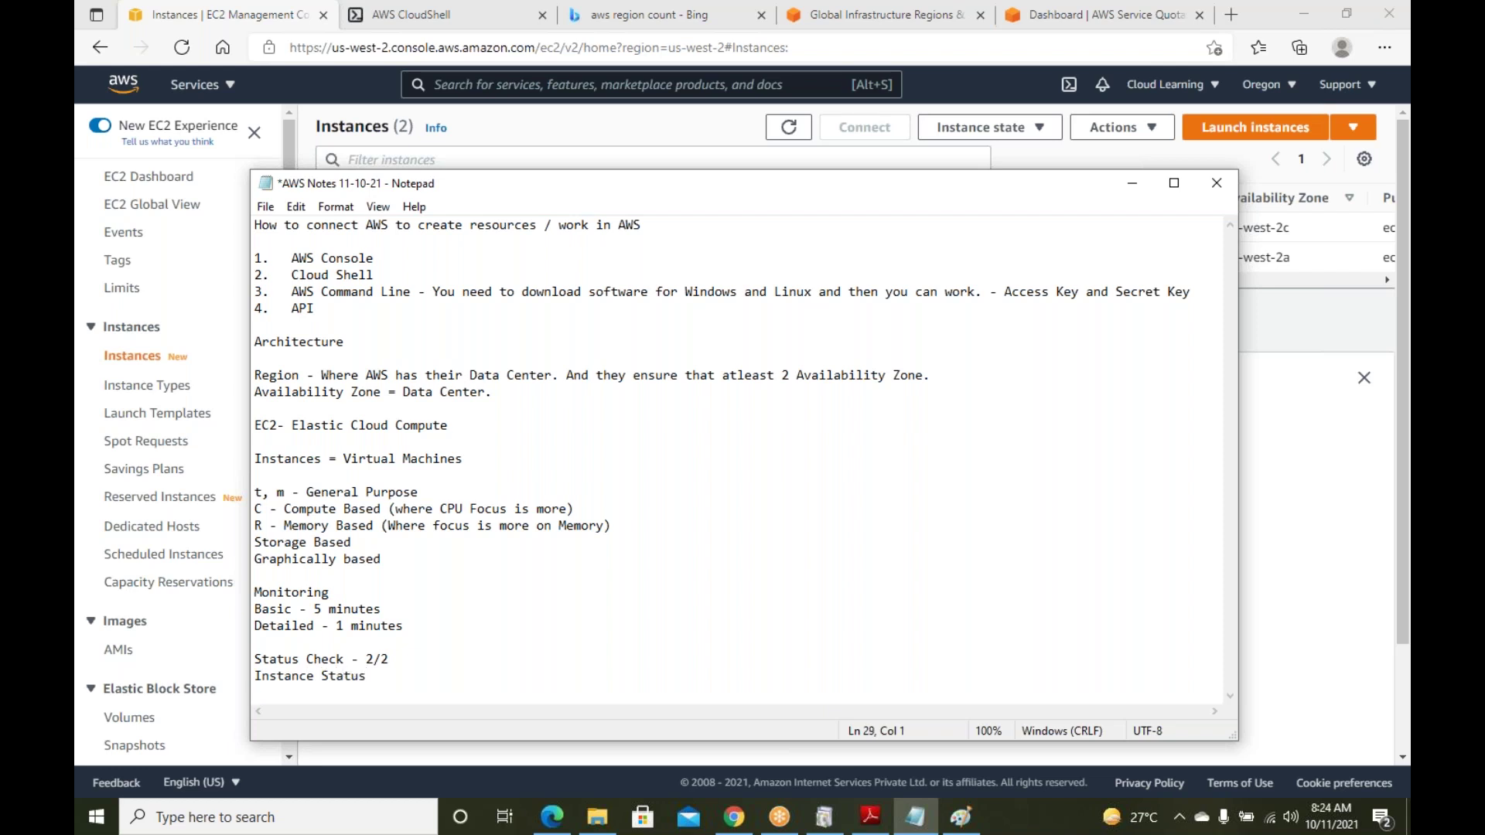
pyautogui.write('System Status Check')
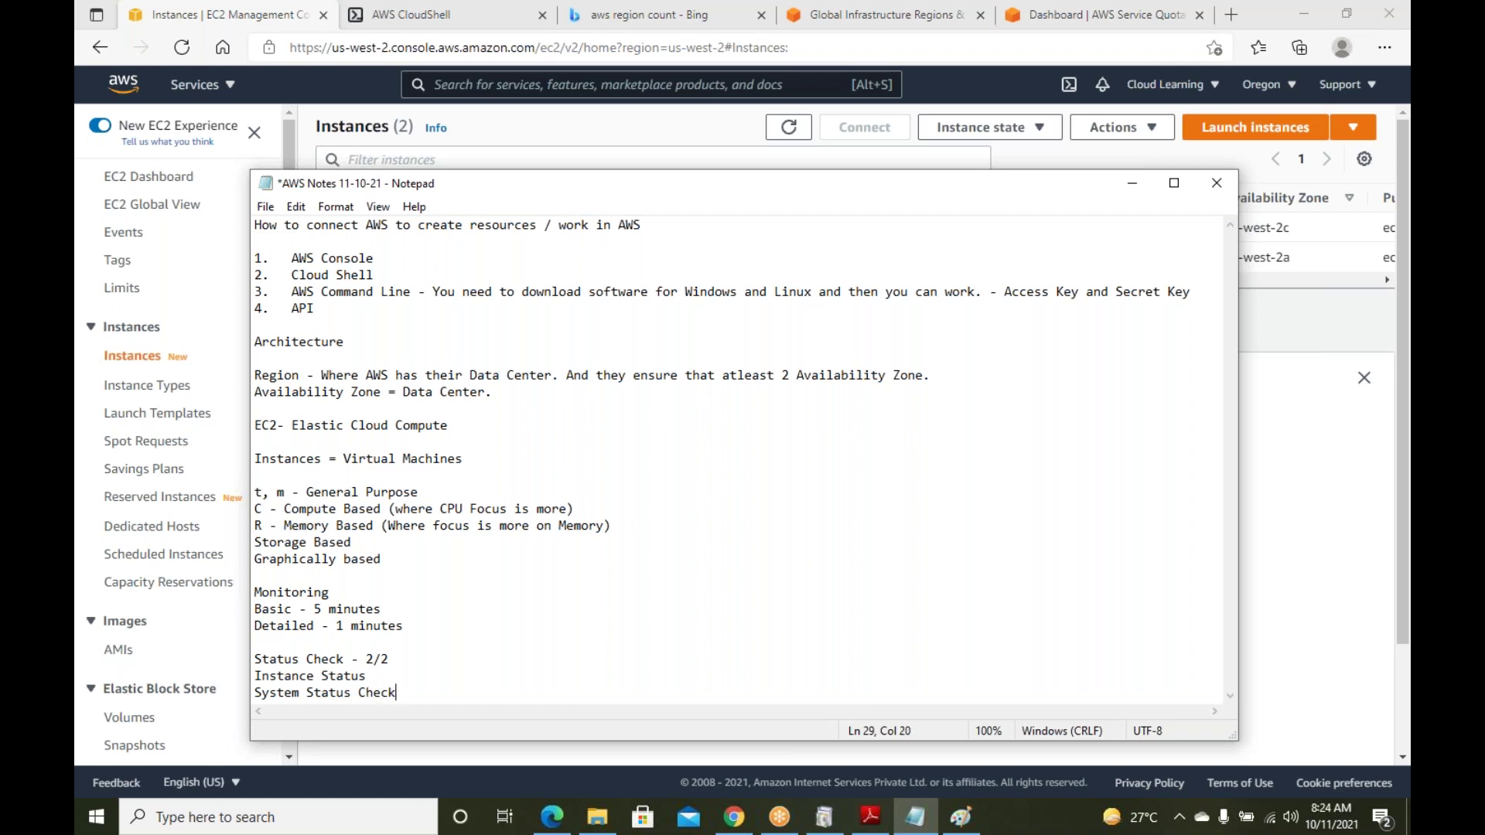
pyautogui.click(1336, 463)
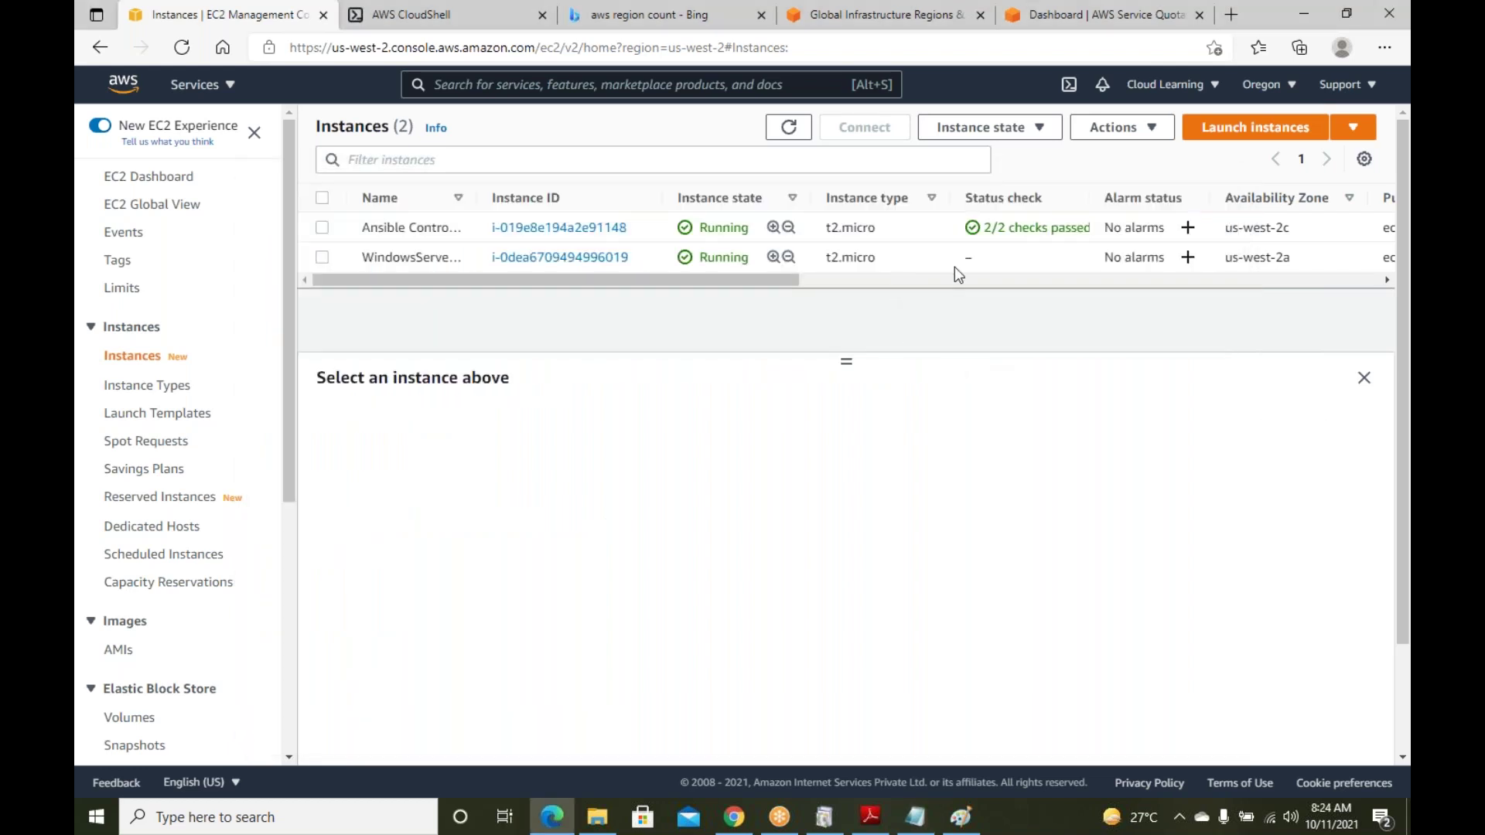
# Check WindowsServer001's status checks, refresh, and view its summary showing public IPv4 52.26.72.124
pyautogui.click(322, 257)
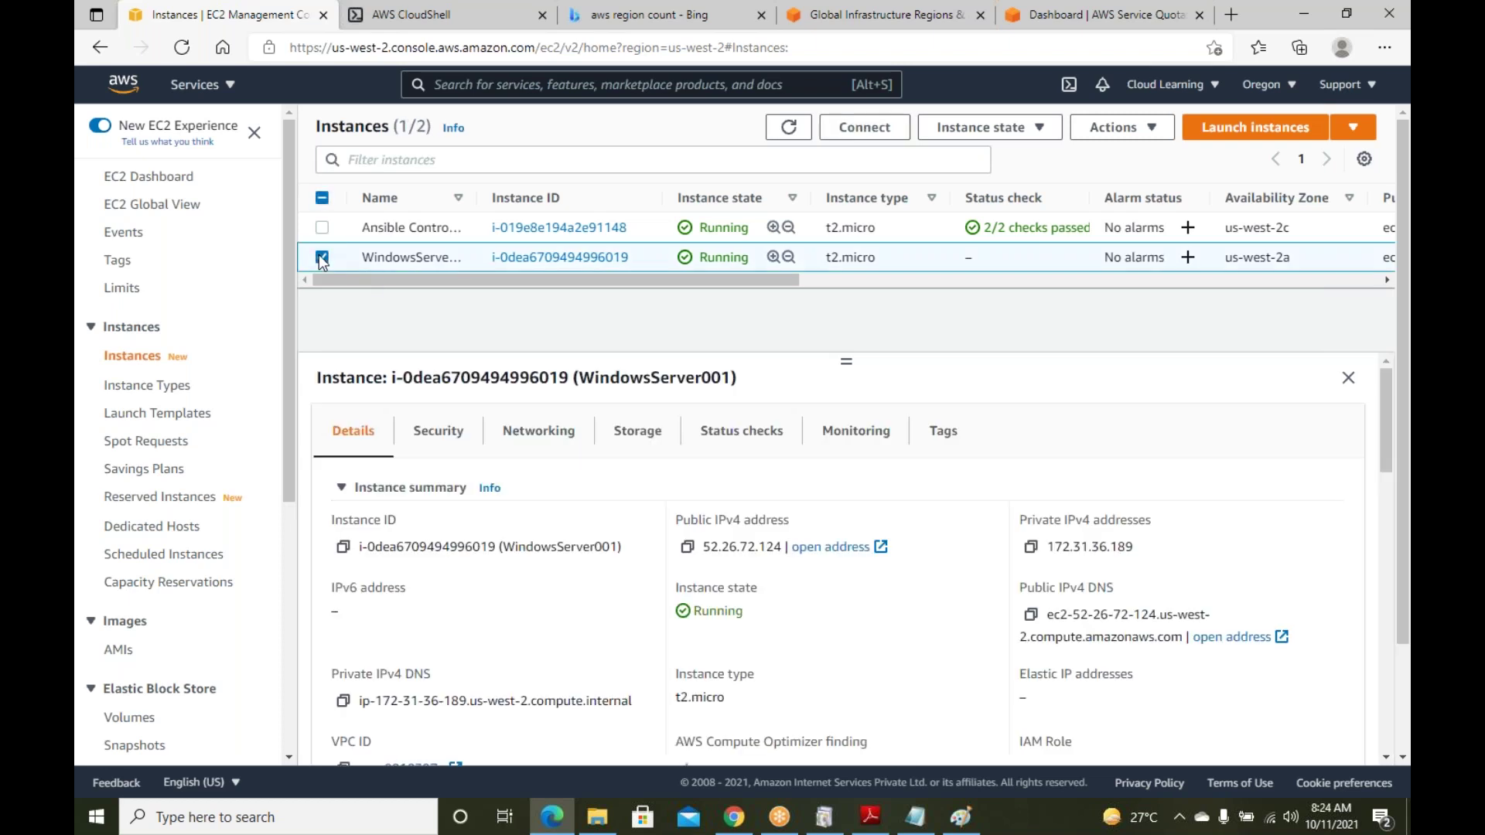
pyautogui.click(752, 432)
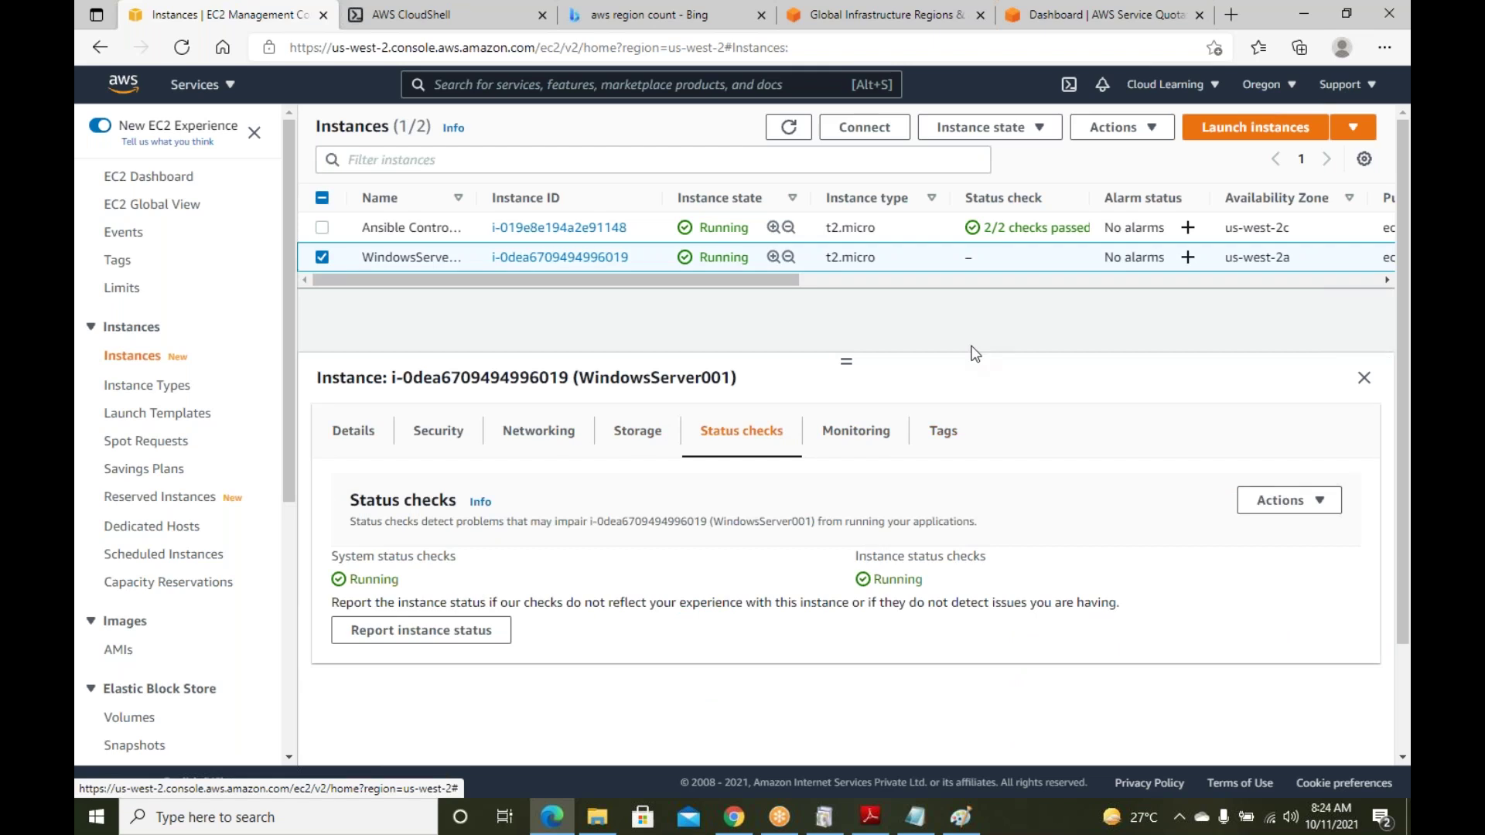
pyautogui.click(802, 129)
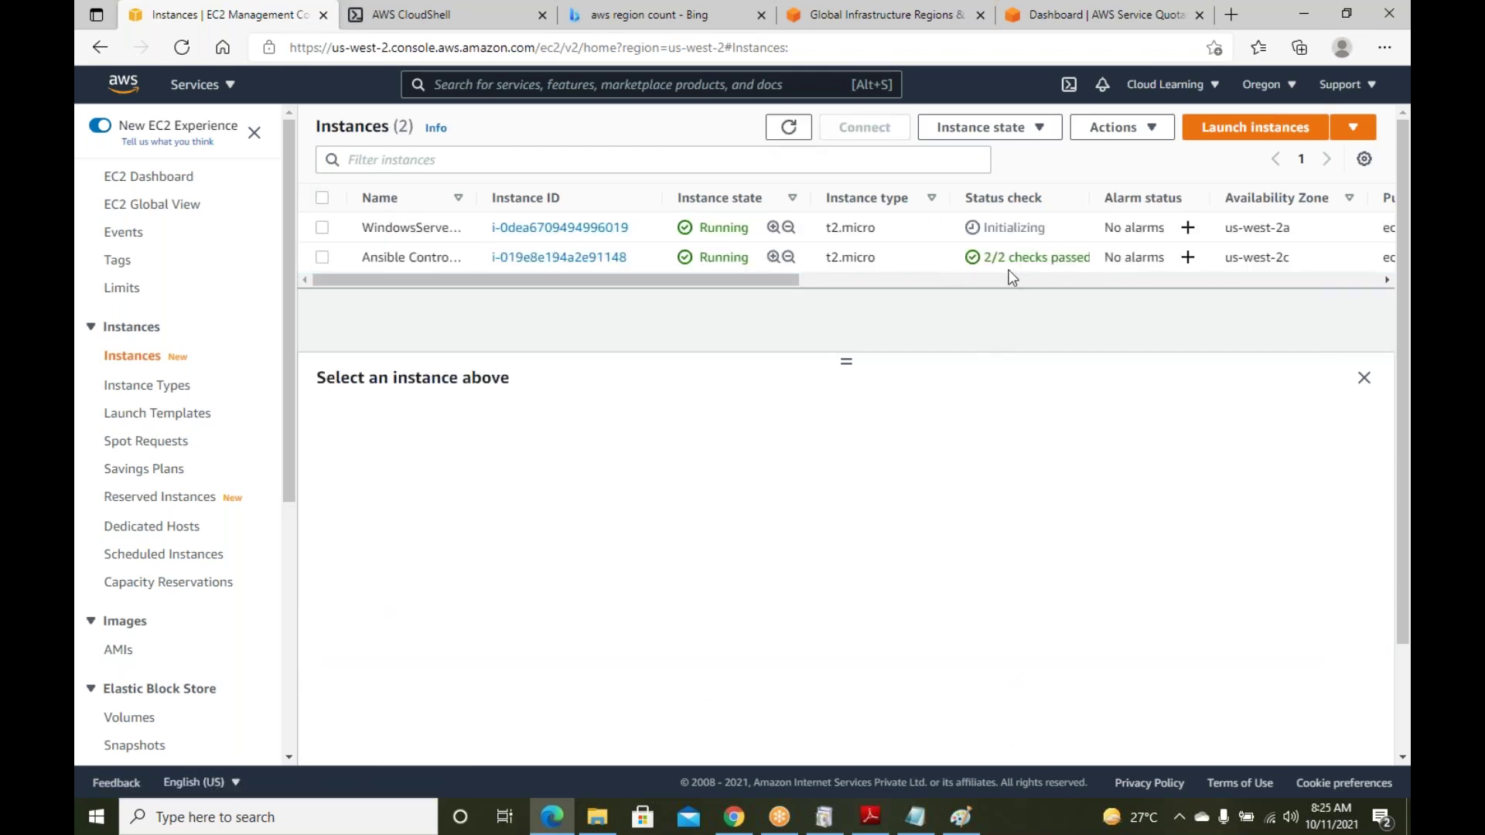
pyautogui.click(1067, 226)
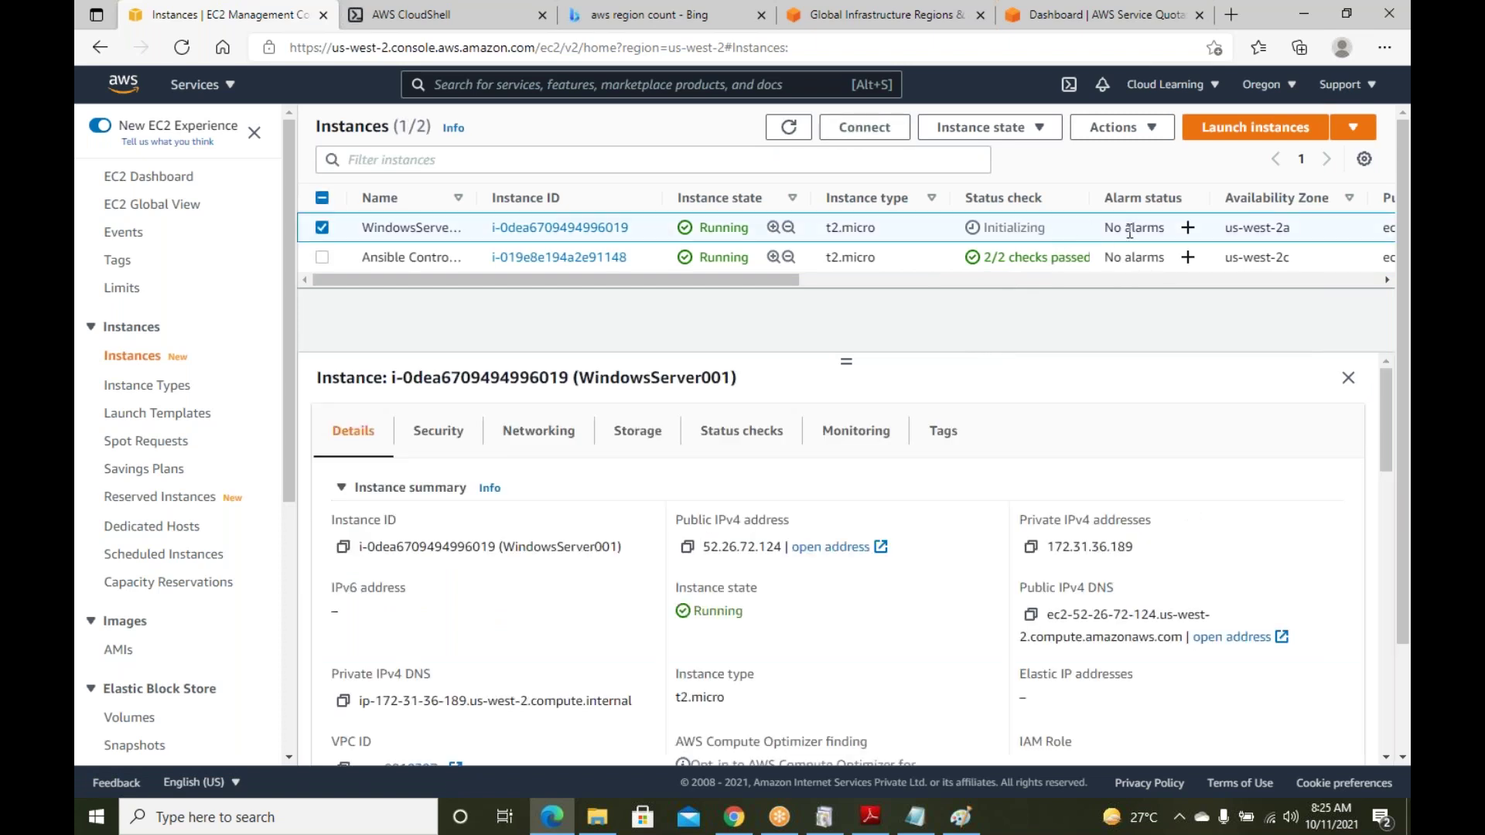
pyautogui.scroll(-1, 955, 595)
pyautogui.scroll(1, 959, 601)
pyautogui.scroll(-1, 957, 598)
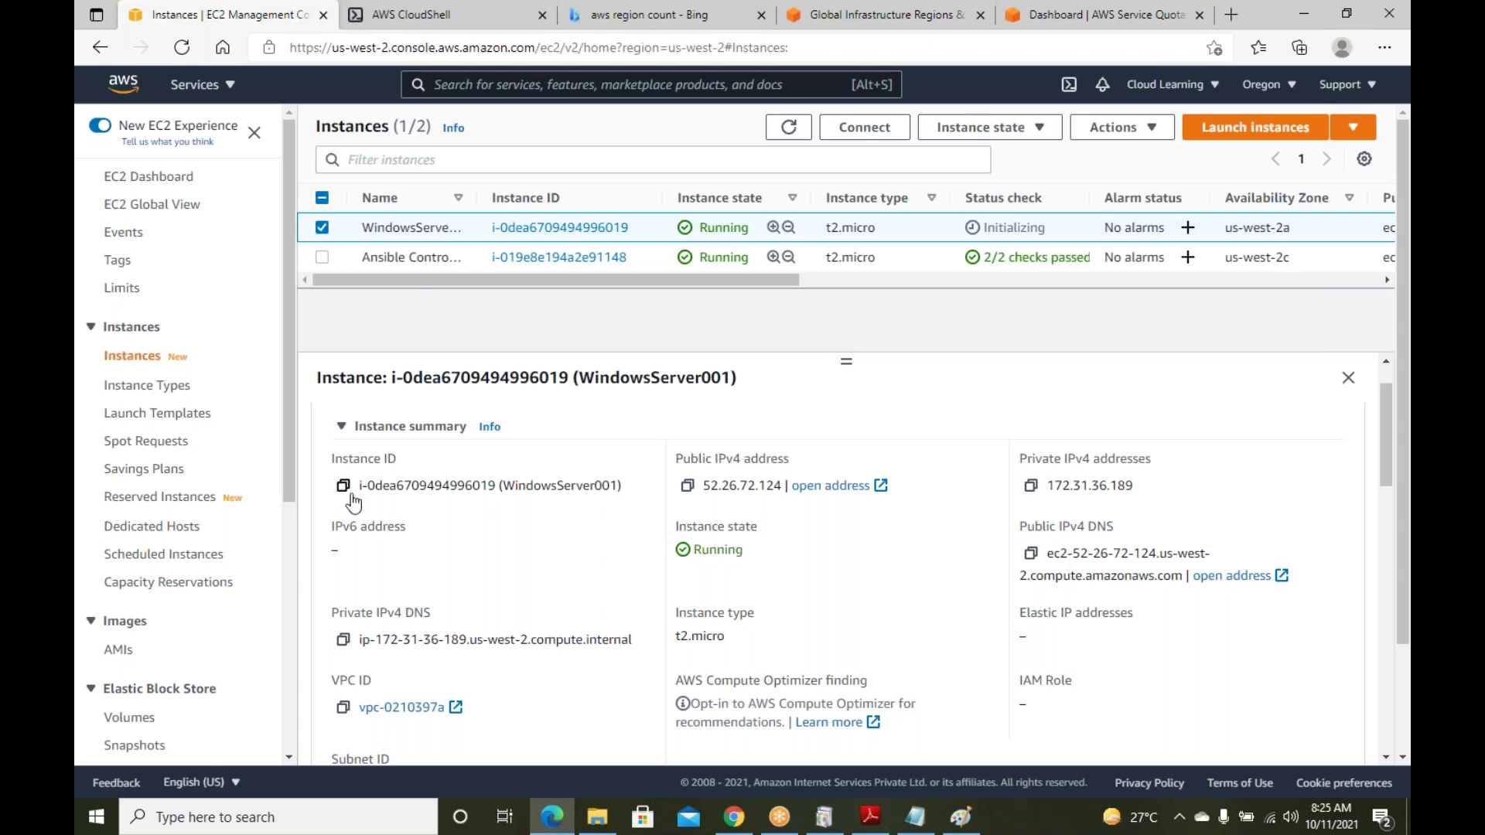
# Add an 'Instance ID' line under the System Status Check note in the AWS notes
pyautogui.click(915, 818)
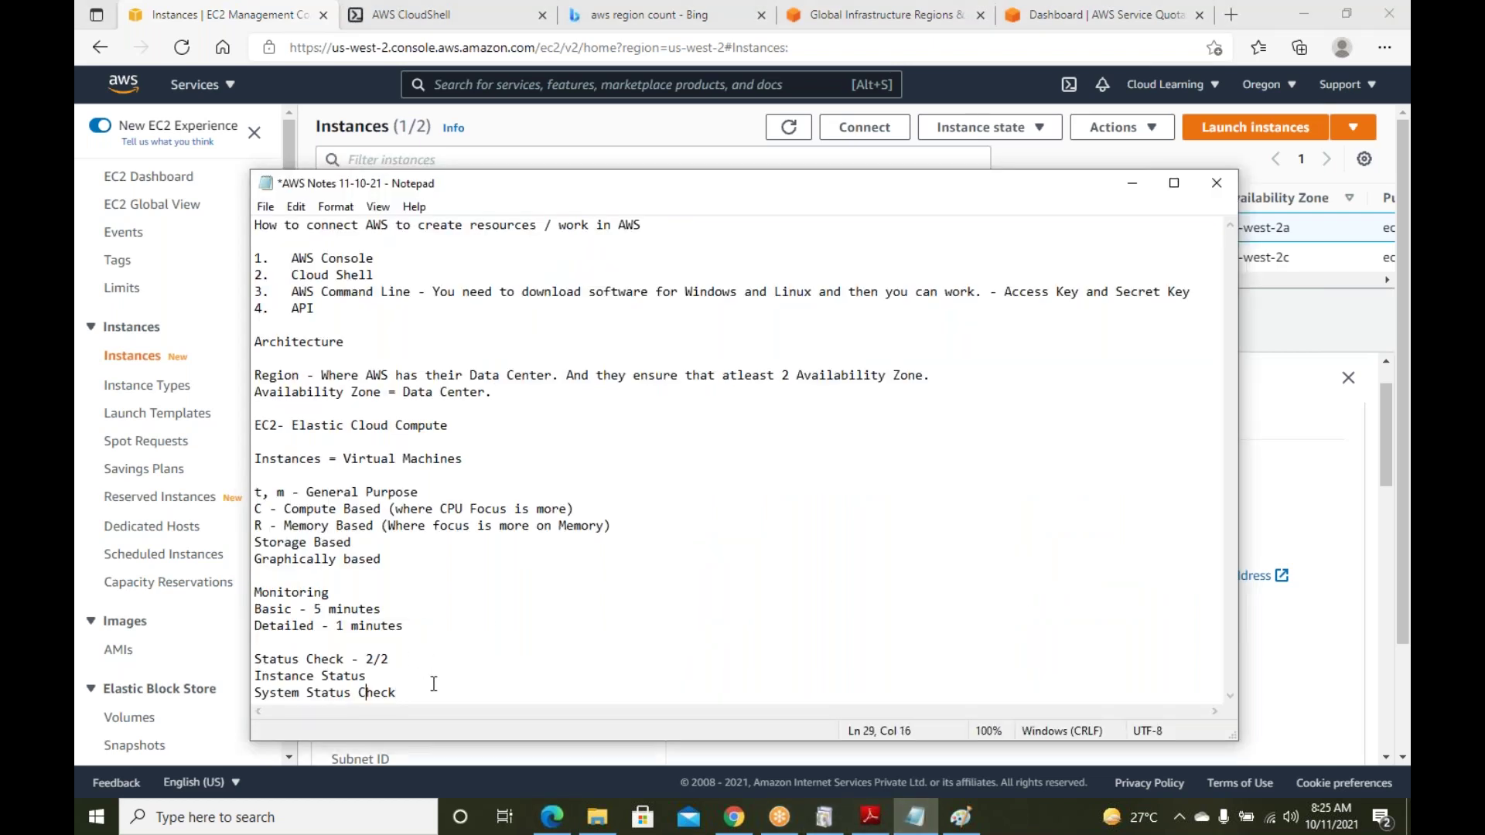
pyautogui.press('Return')
pyautogui.press('Return')
pyautogui.write('Instane ')
pyautogui.write('e ID')
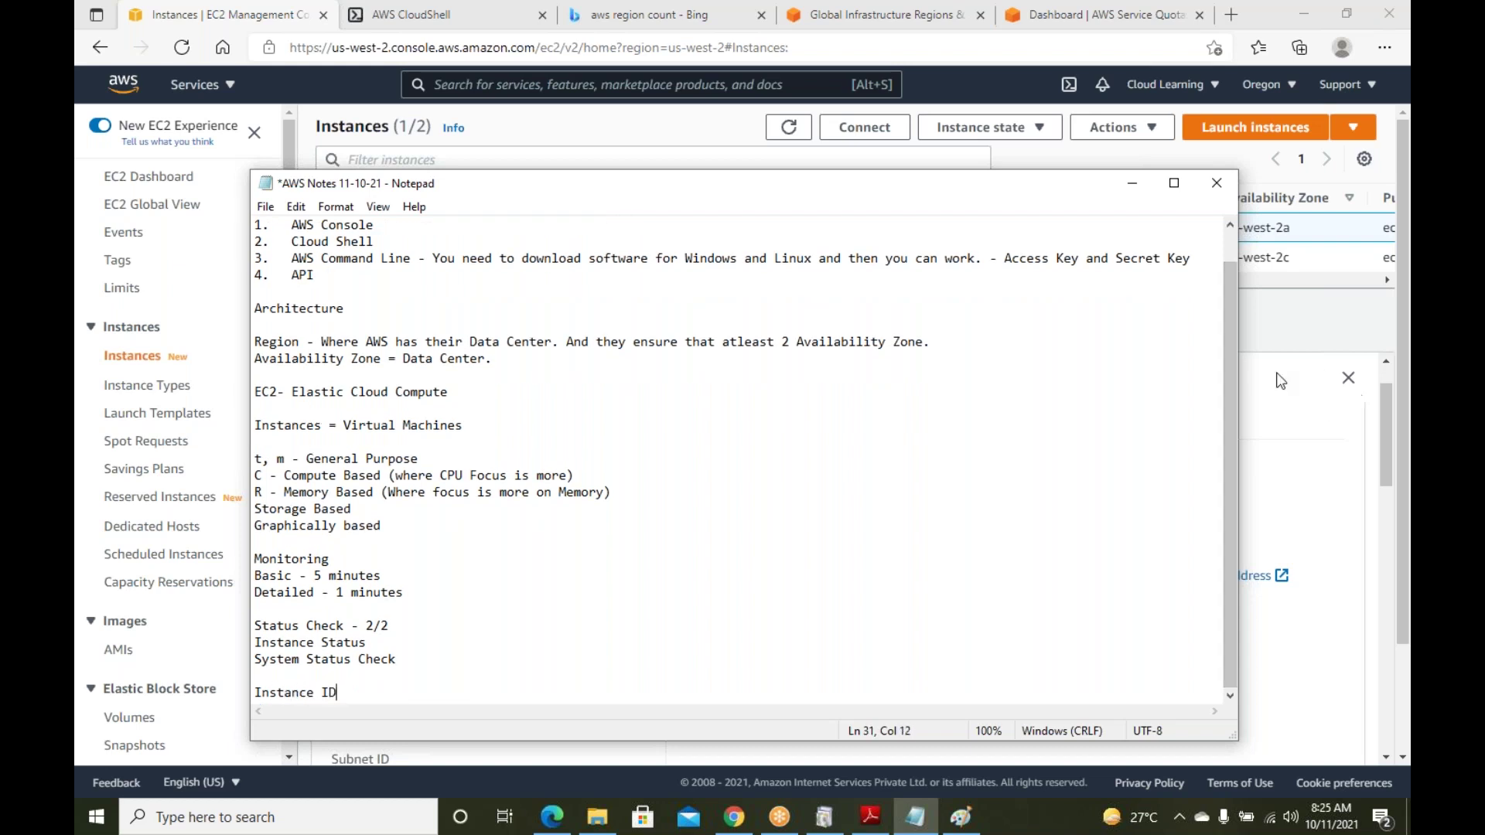
pyautogui.click(1321, 342)
pyautogui.moveTo(495, 485); pyautogui.dragTo(360, 492)
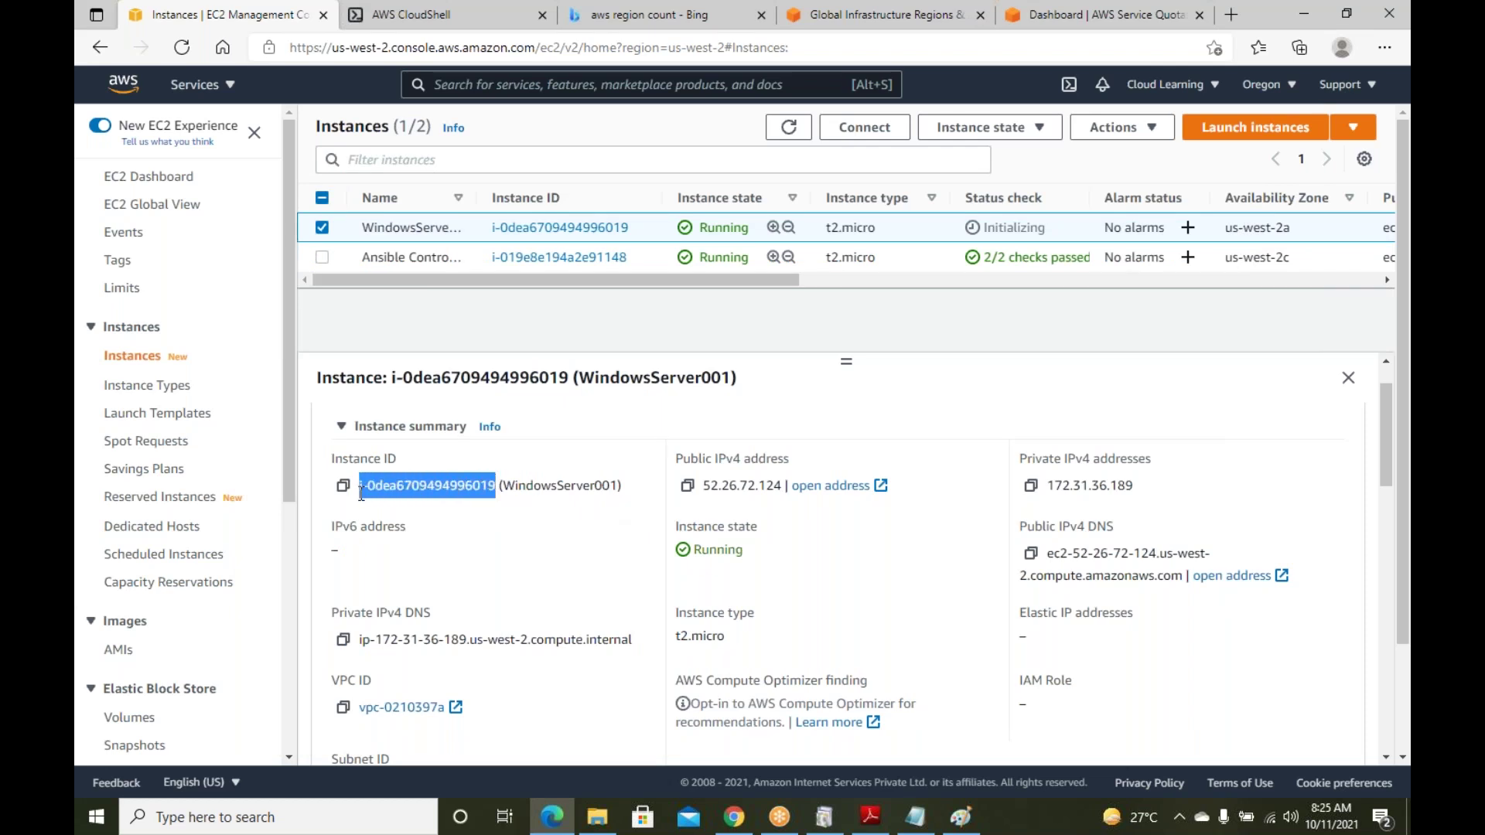
pyautogui.moveTo(501, 489); pyautogui.dragTo(508, 489)
pyautogui.click(600, 490)
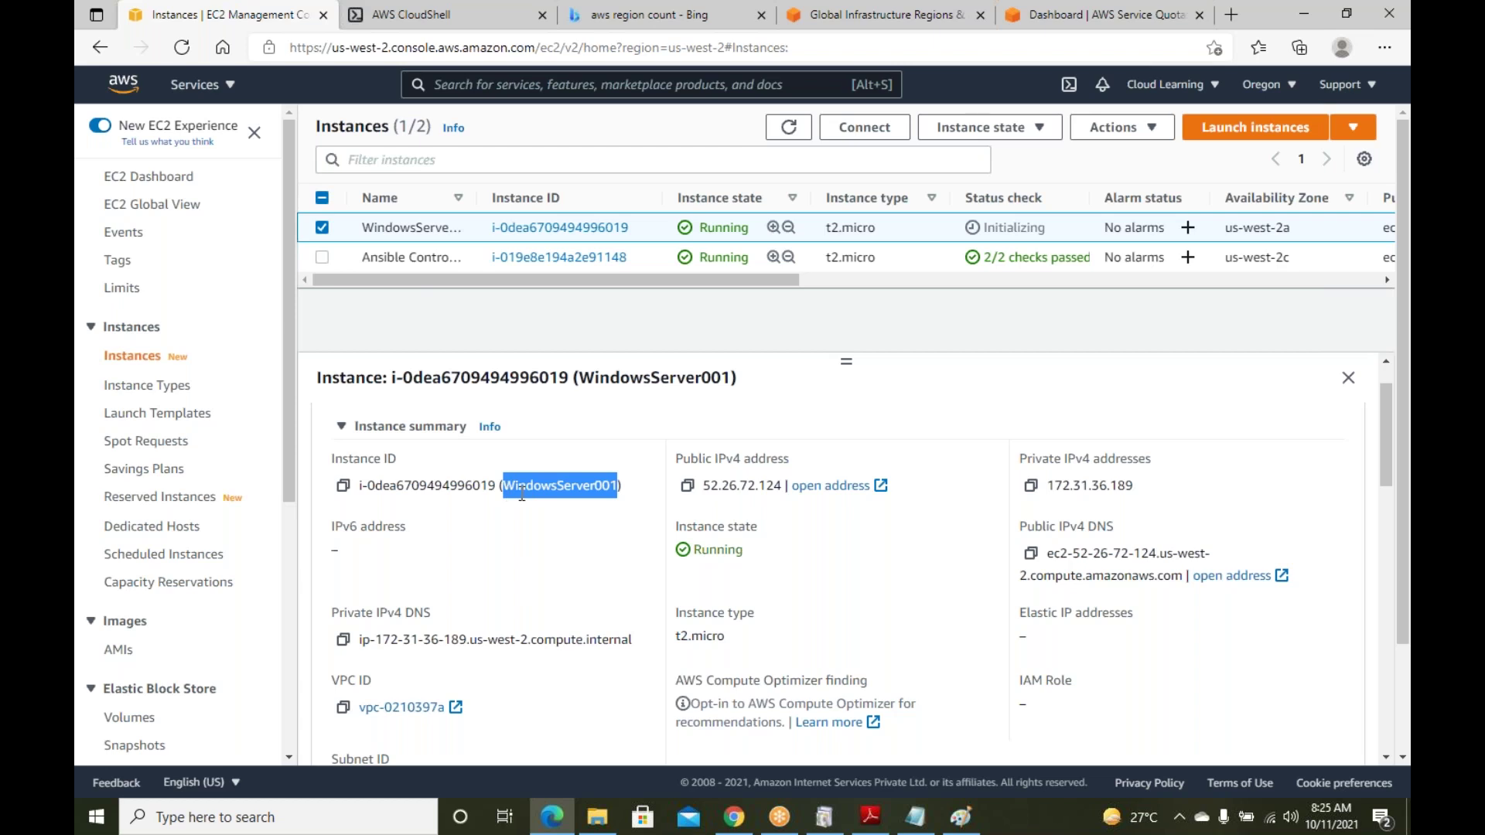
pyautogui.scroll(-3, 522, 495)
pyautogui.scroll(4, 522, 495)
pyautogui.click(568, 510)
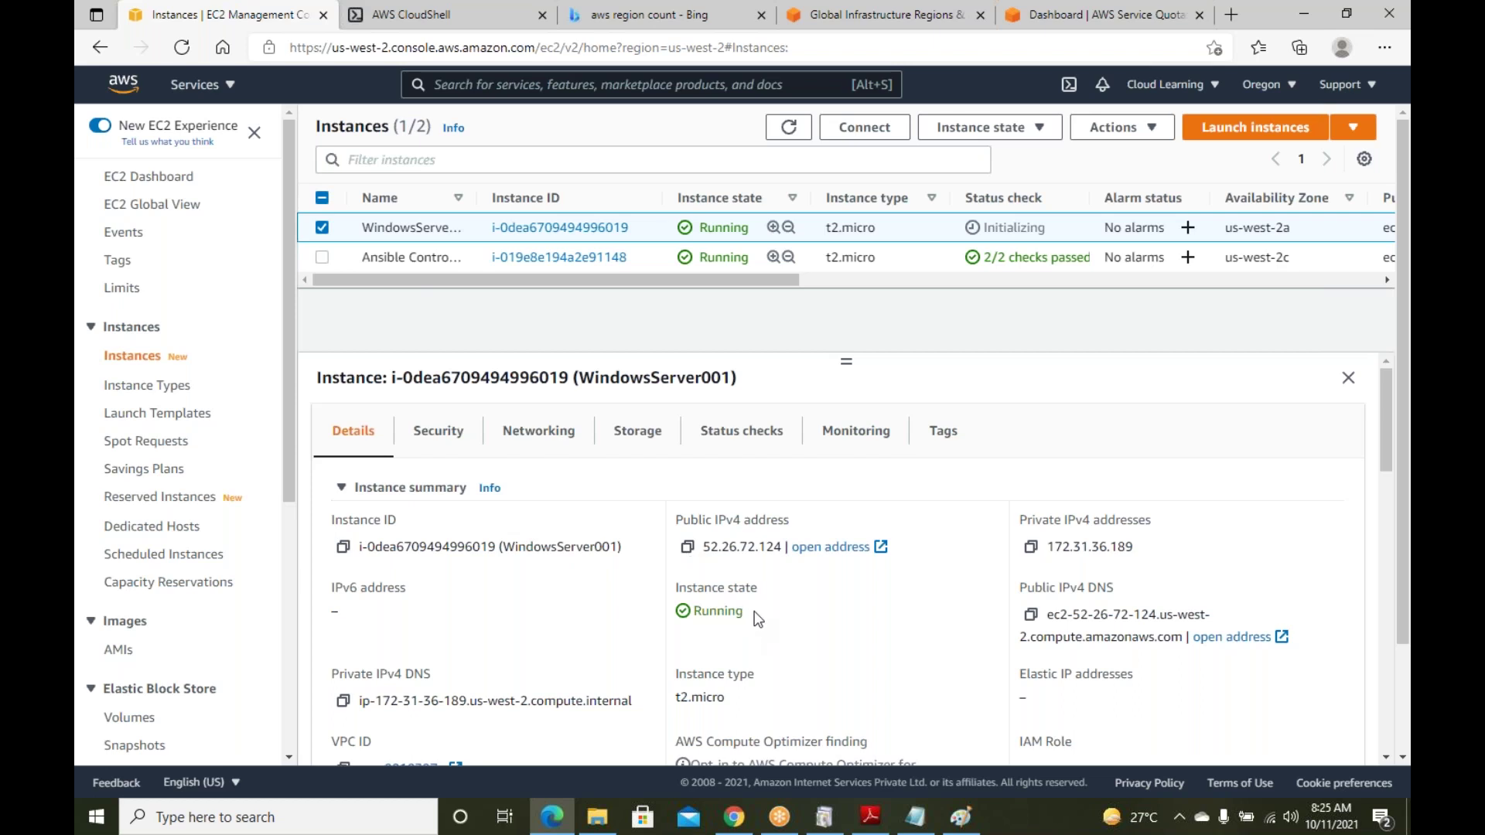
# Copy the instance's public IPv4 address 52.26.72.124
pyautogui.moveTo(746, 611); pyautogui.dragTo(716, 611)
pyautogui.click(801, 620)
pyautogui.click(689, 549)
# Open Remote Desktop Connection by searching for 'rdp'
pyautogui.rightClick(82, 825)
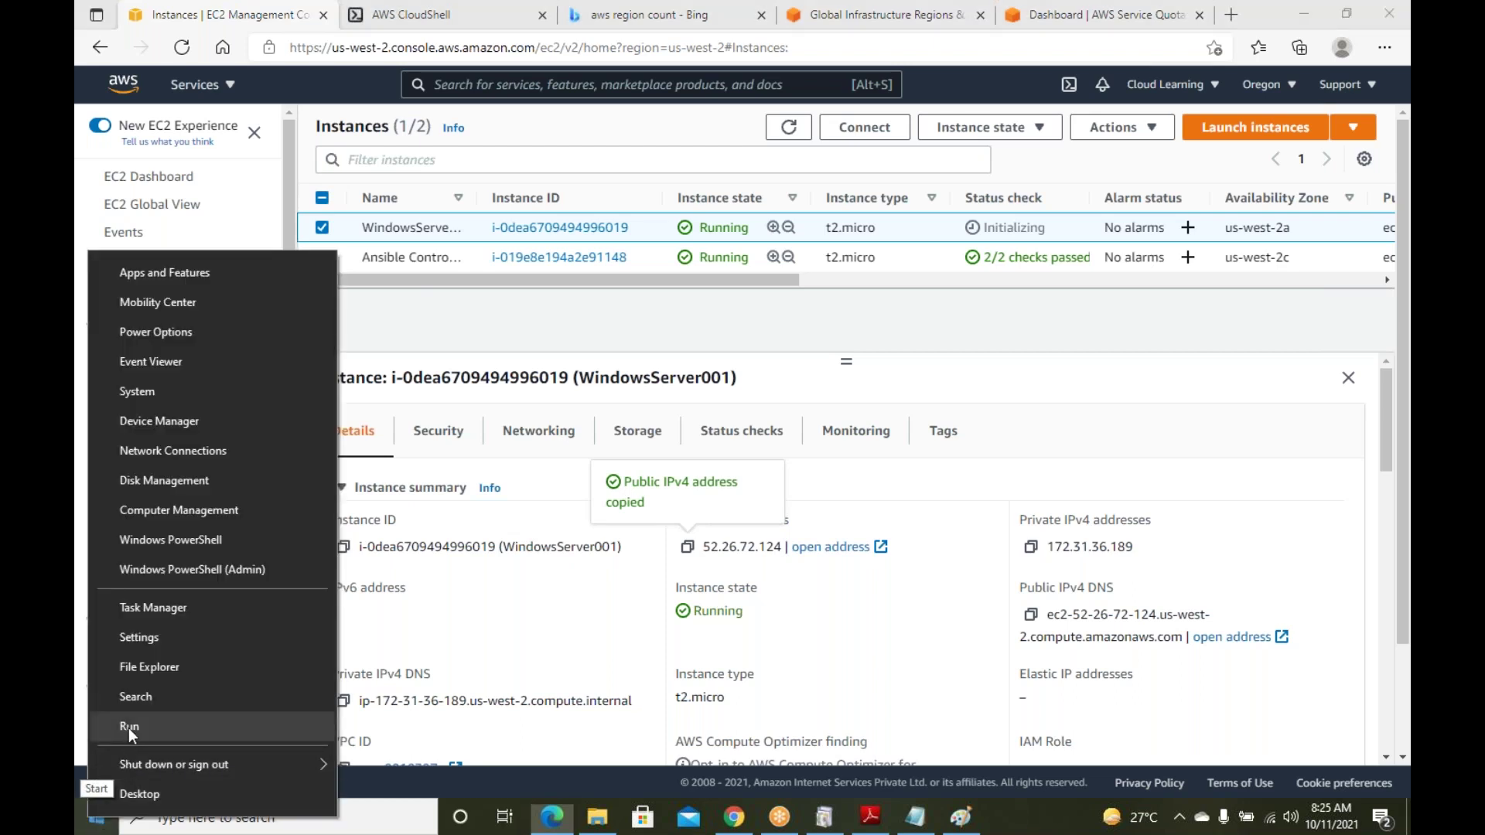
pyautogui.click(132, 727)
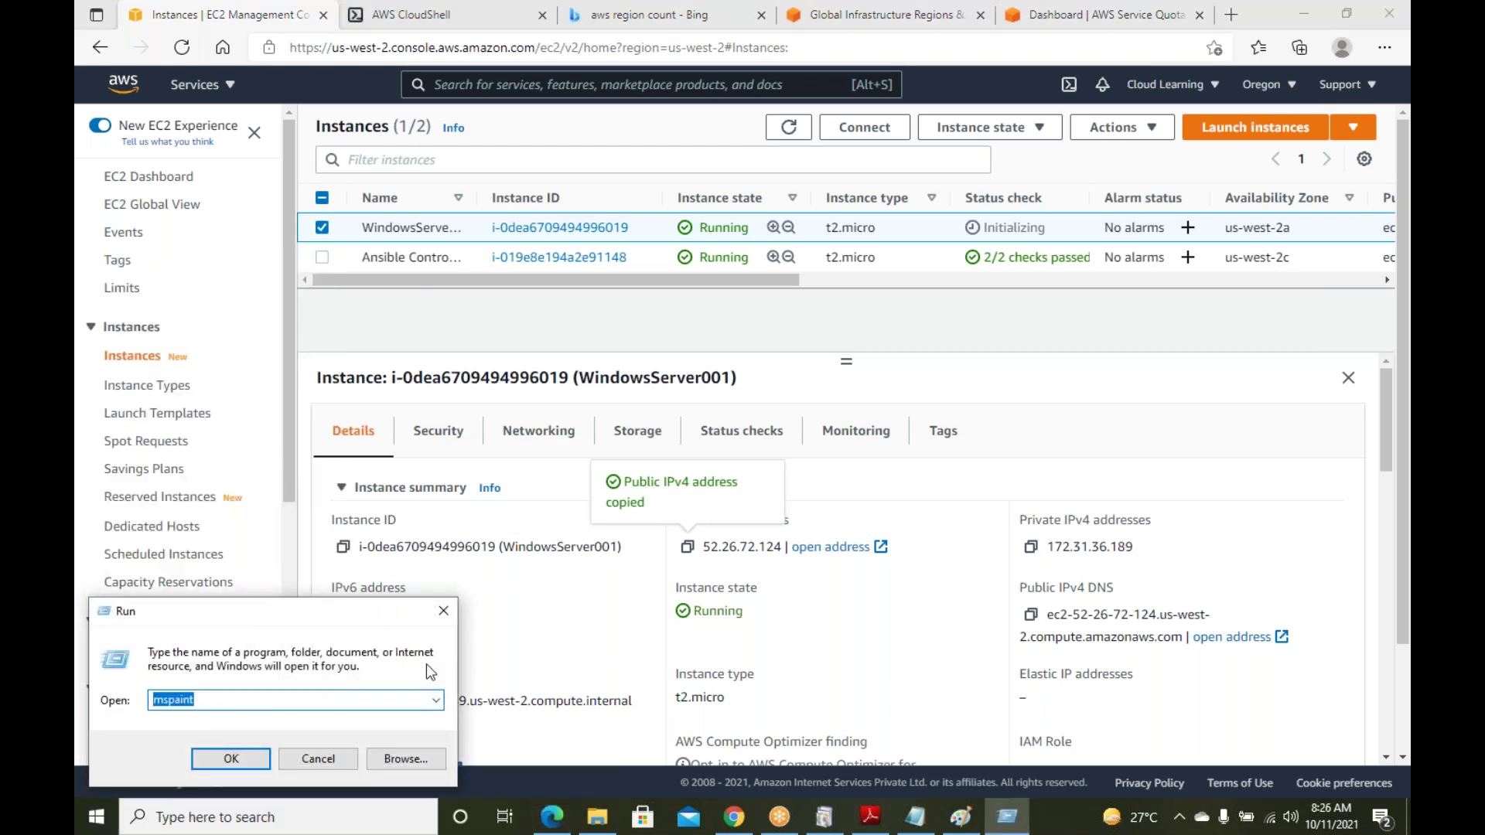
pyautogui.write('rdp')
pyautogui.press('Return')
pyautogui.press('Return')
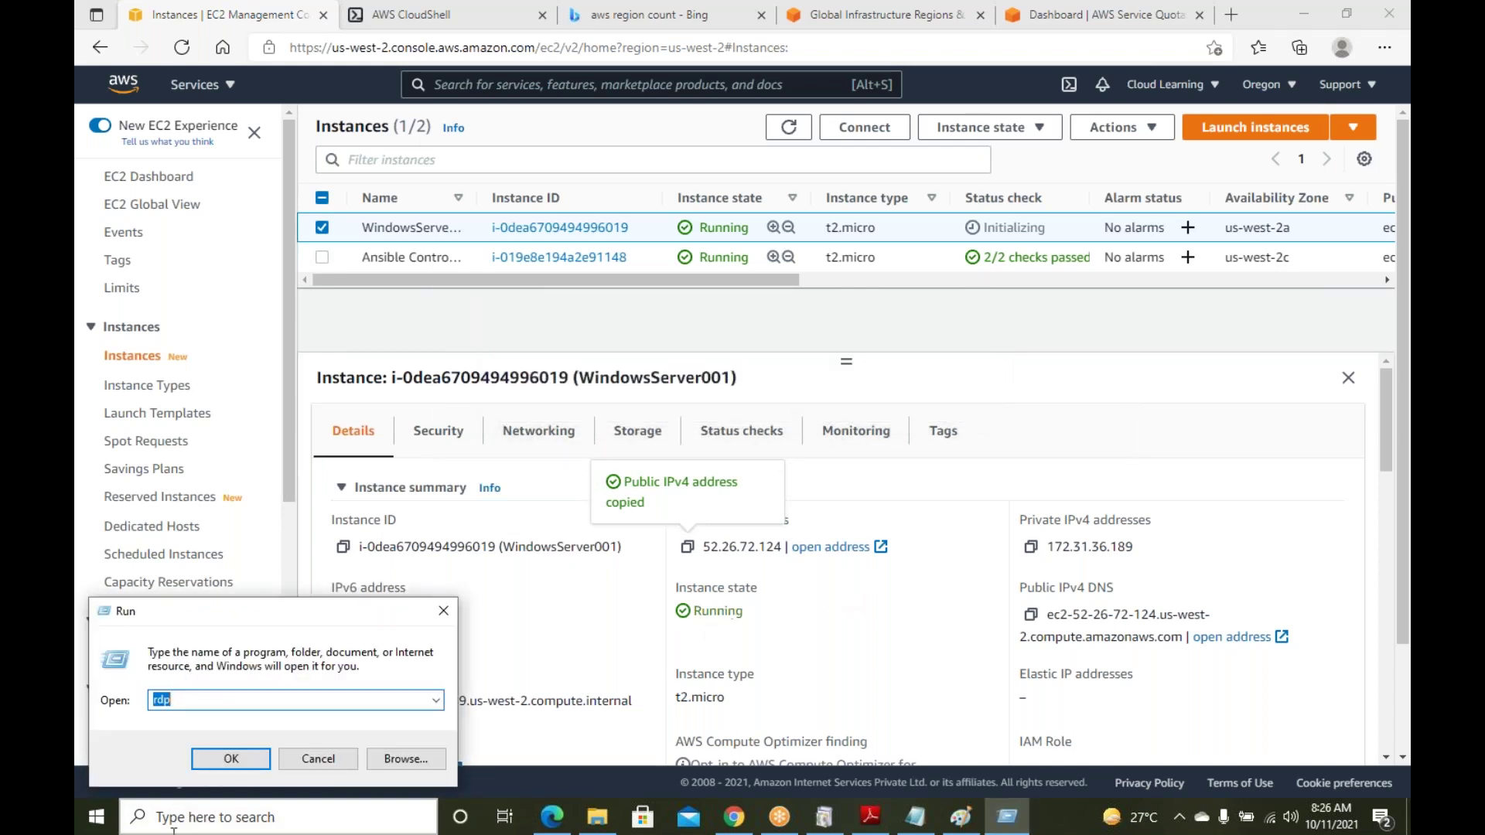
pyautogui.press('Escape')
pyautogui.click(199, 817)
pyautogui.write('rdp')
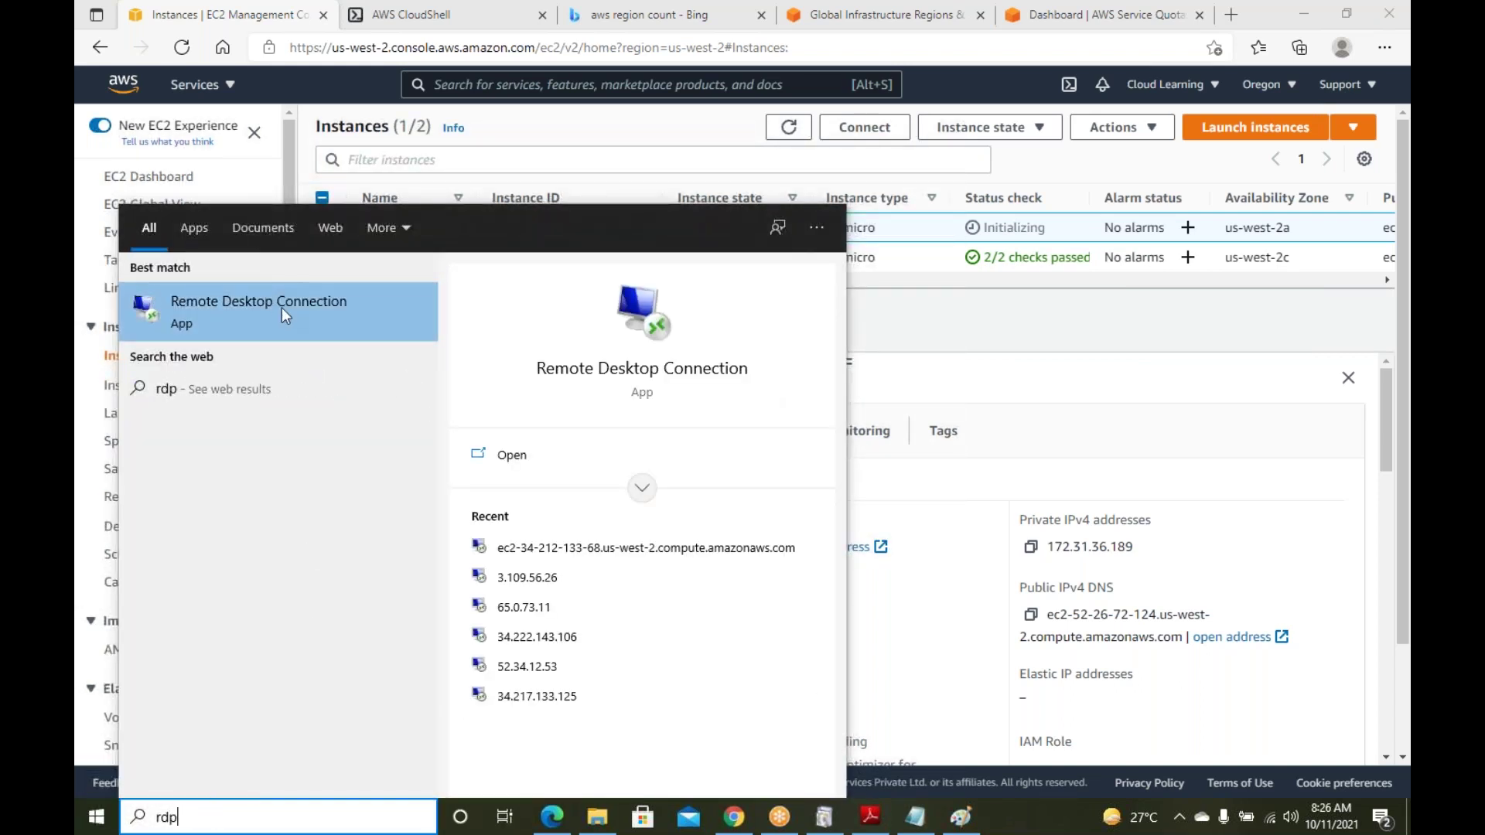
pyautogui.click(282, 308)
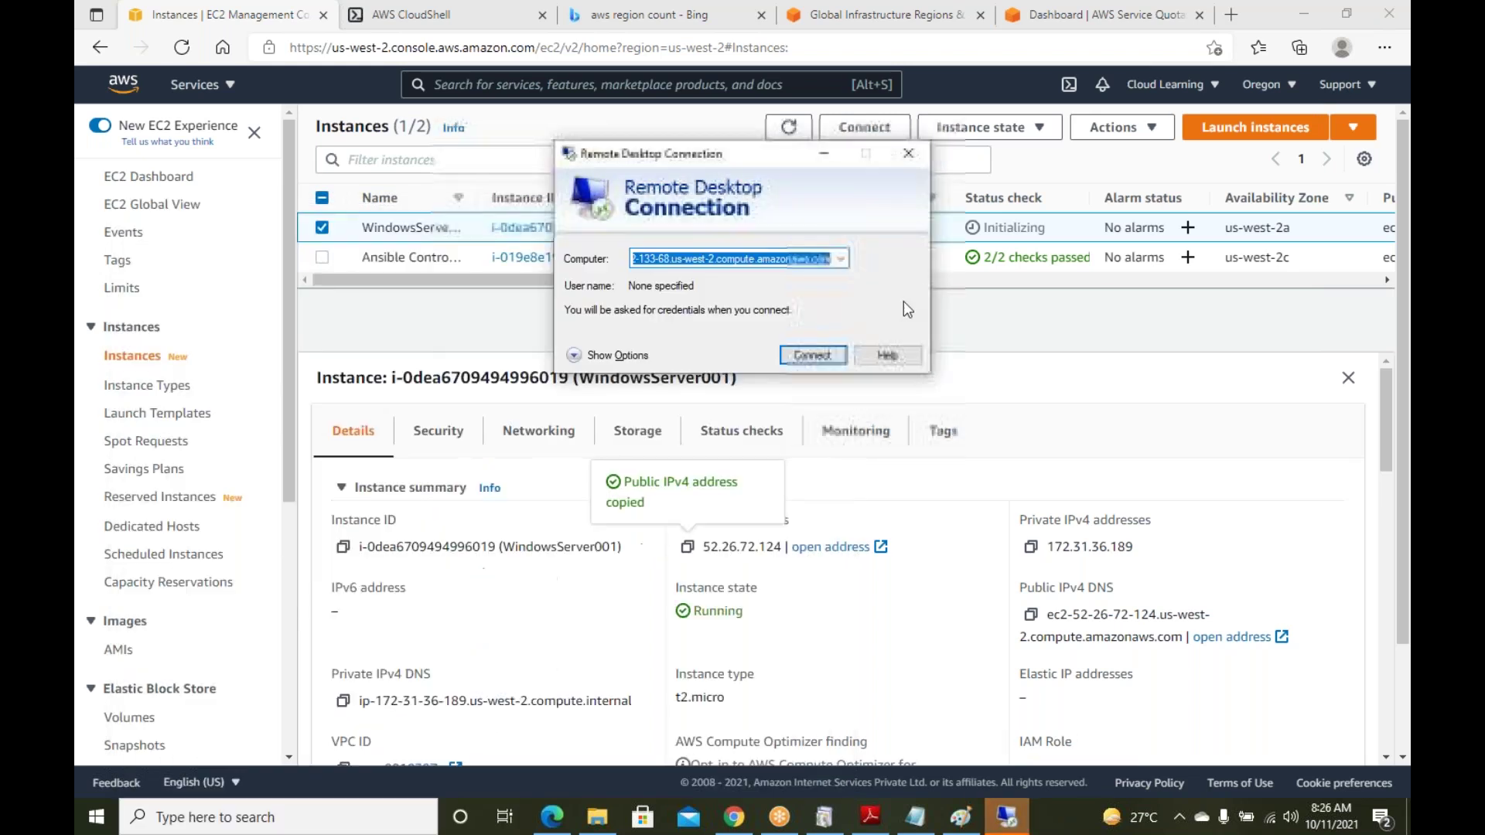
# Connect Remote Desktop to 52.26.72.124 and choose to sign in with a different account
pyautogui.hotkey('ctrl', 'v')
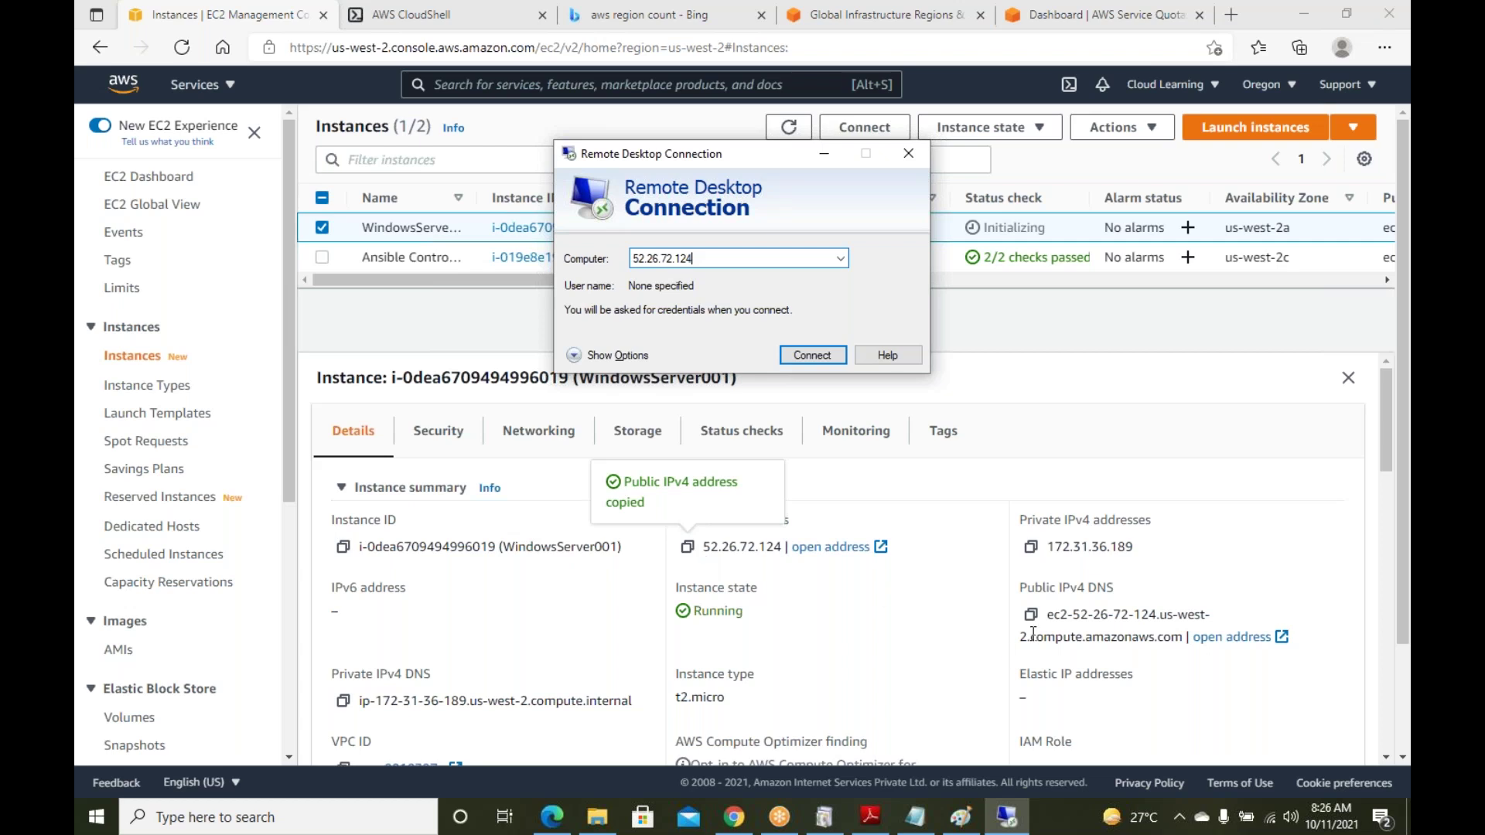
pyautogui.click(829, 356)
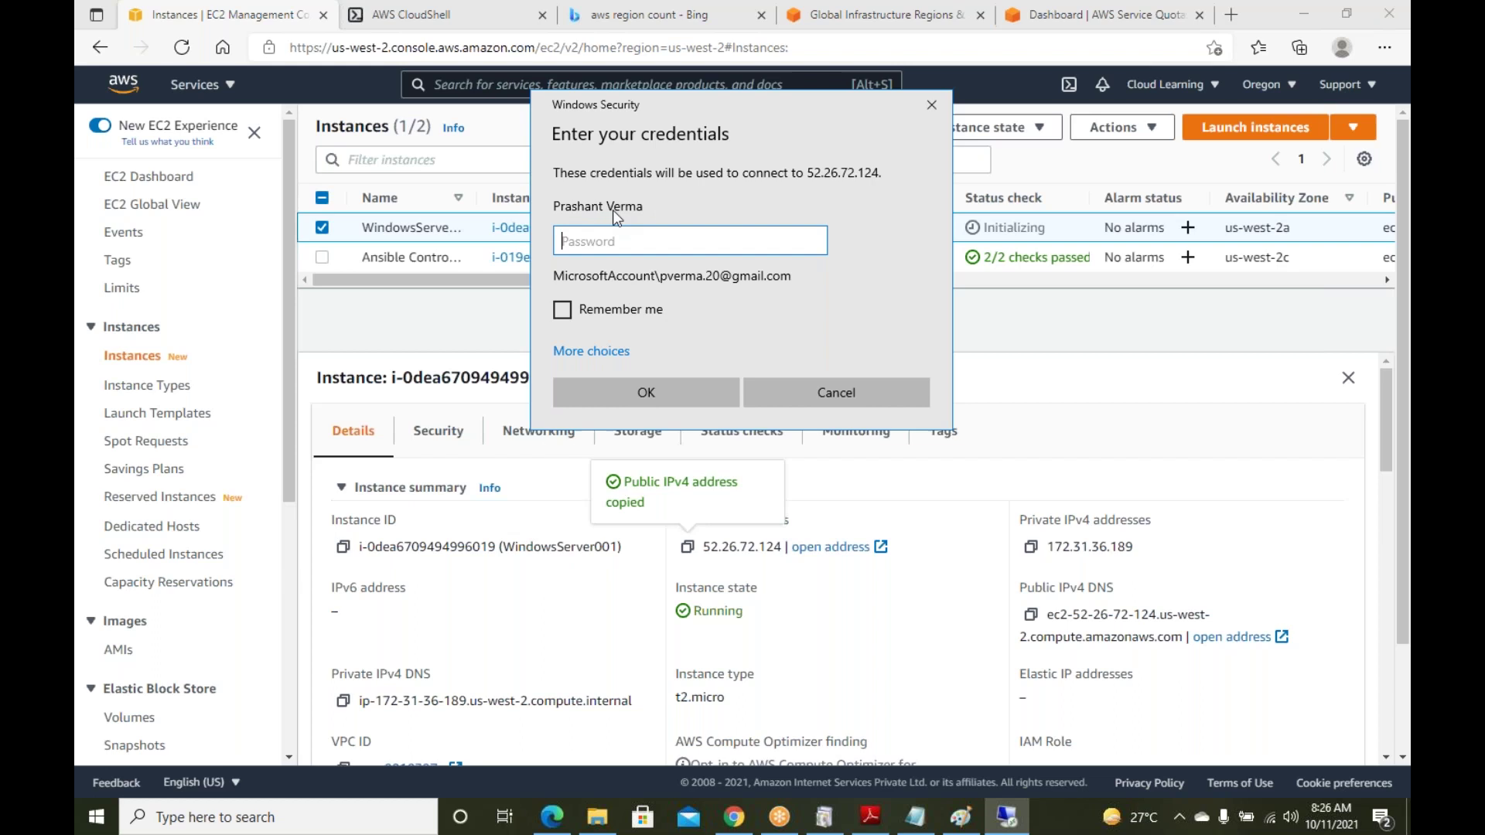
pyautogui.click(597, 352)
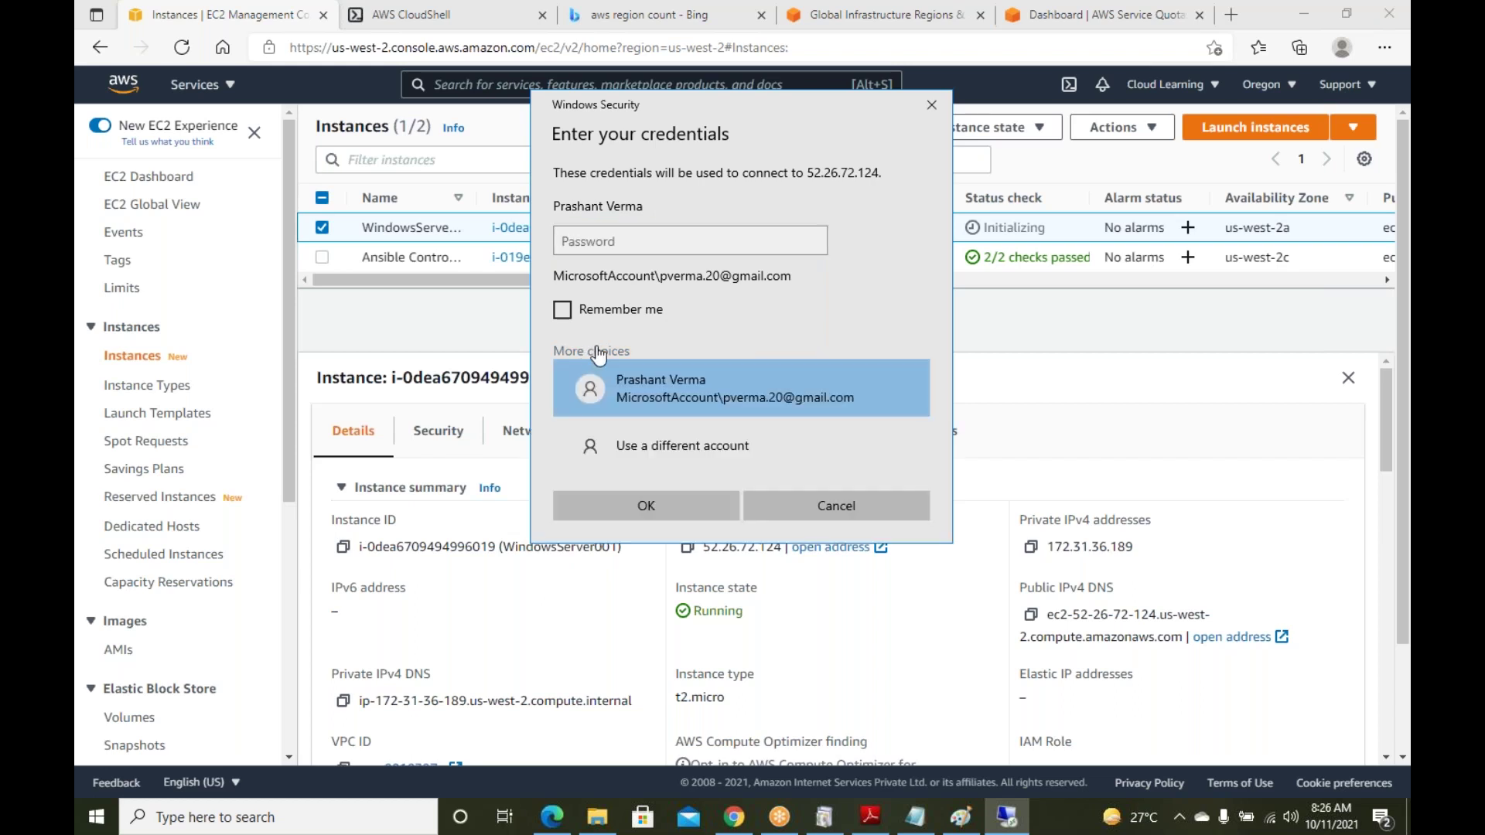
pyautogui.click(690, 448)
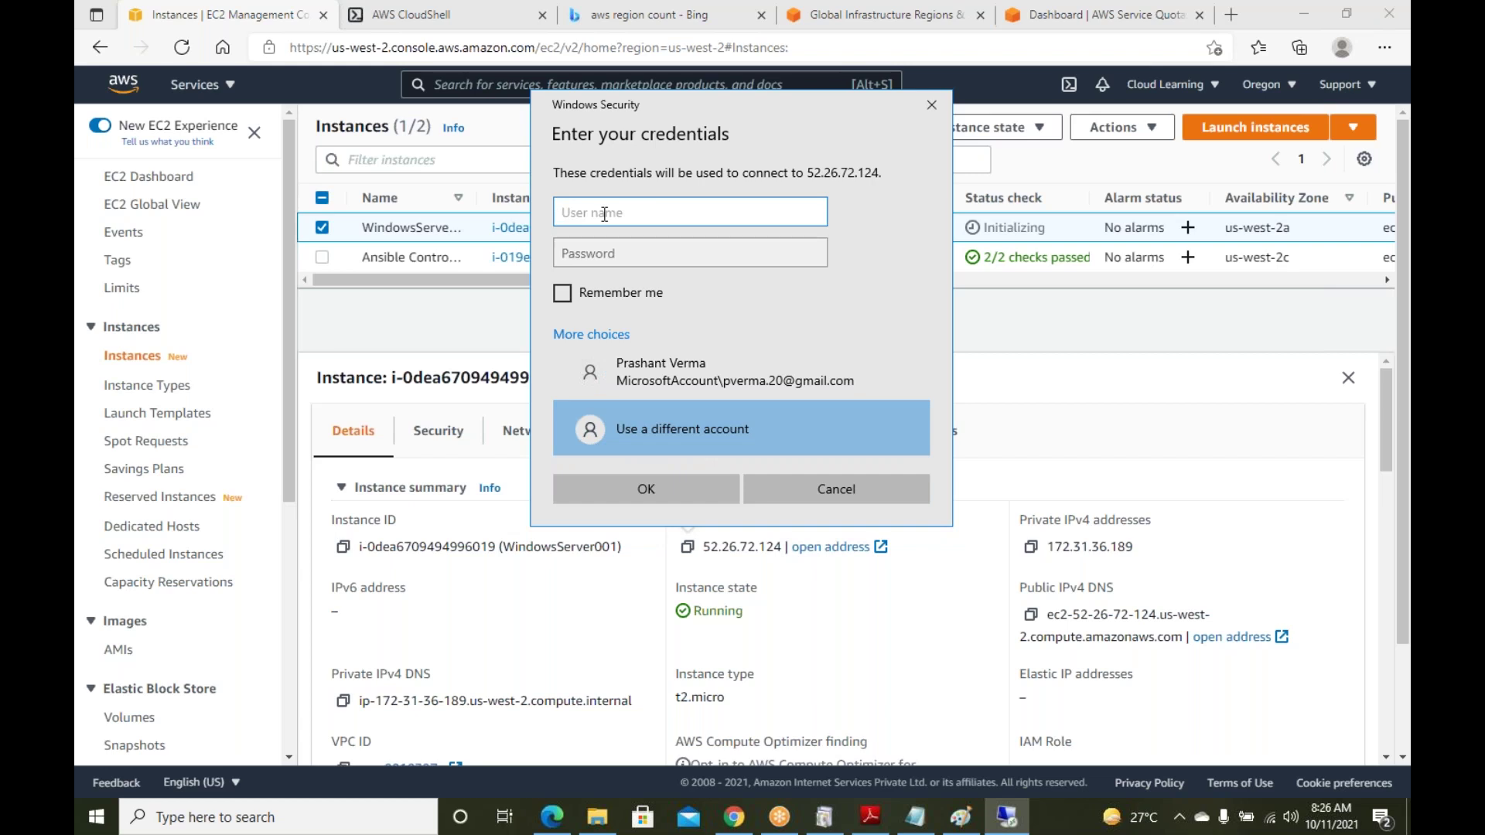
# Add a 'Windows Default User -' line after Instance ID in the AWS notes
pyautogui.click(914, 817)
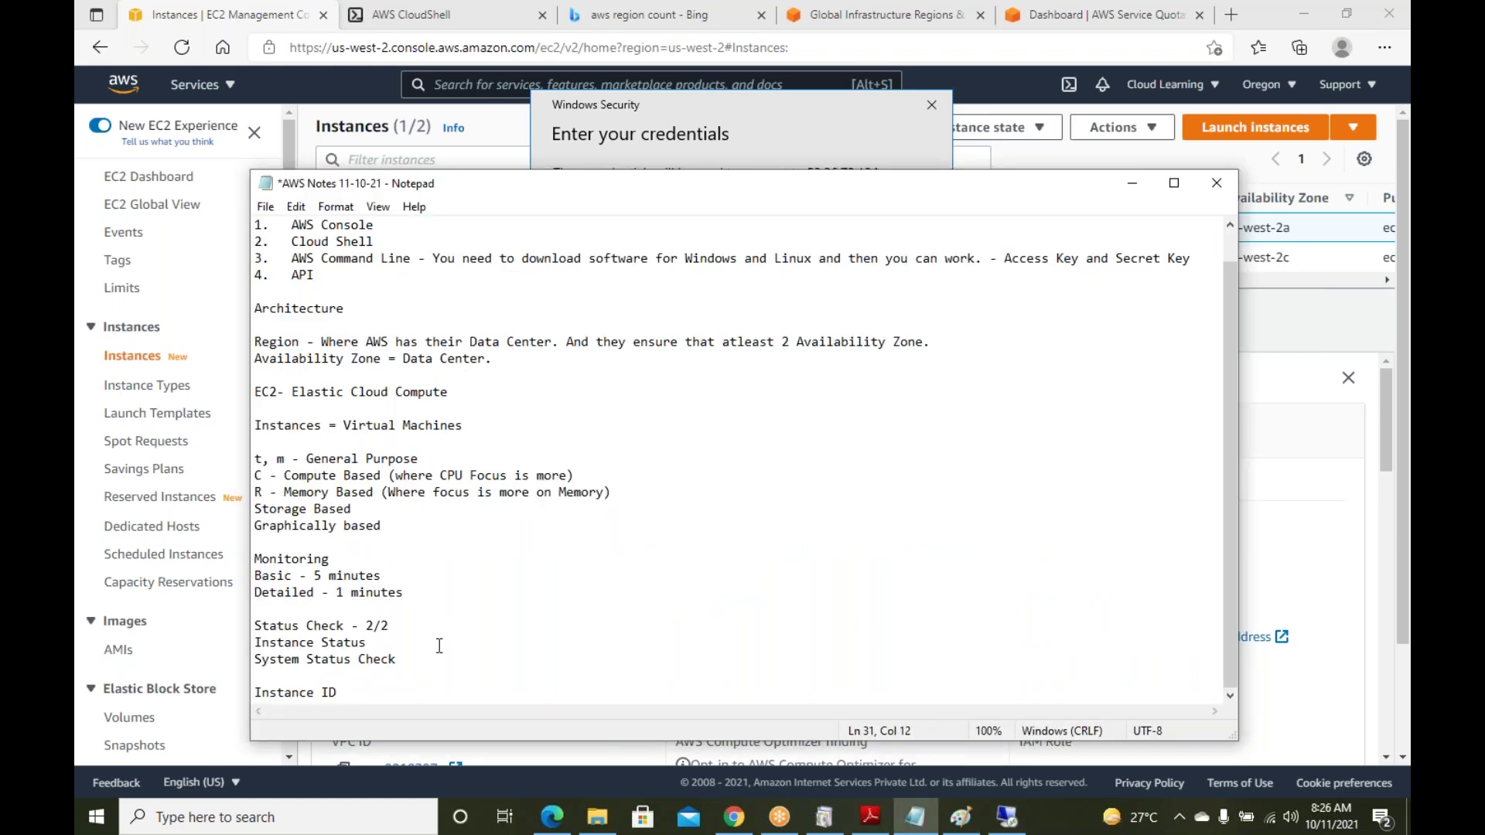
pyautogui.press('Return')
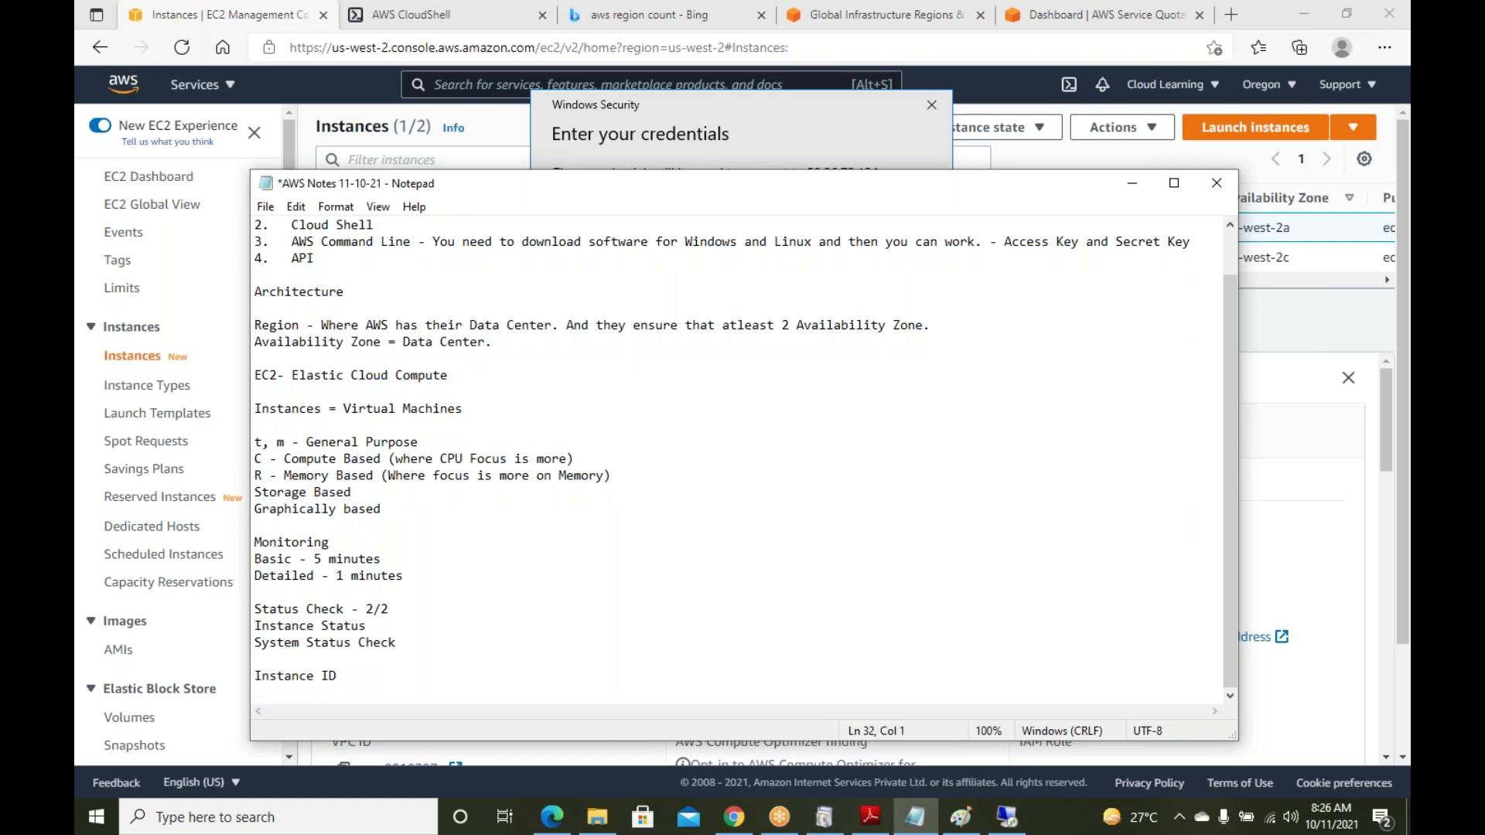
pyautogui.write('Windows ')
pyautogui.write('-')
pyautogui.press('BackSpace')
pyautogui.press('BackSpace')
pyautogui.write('Default User -')
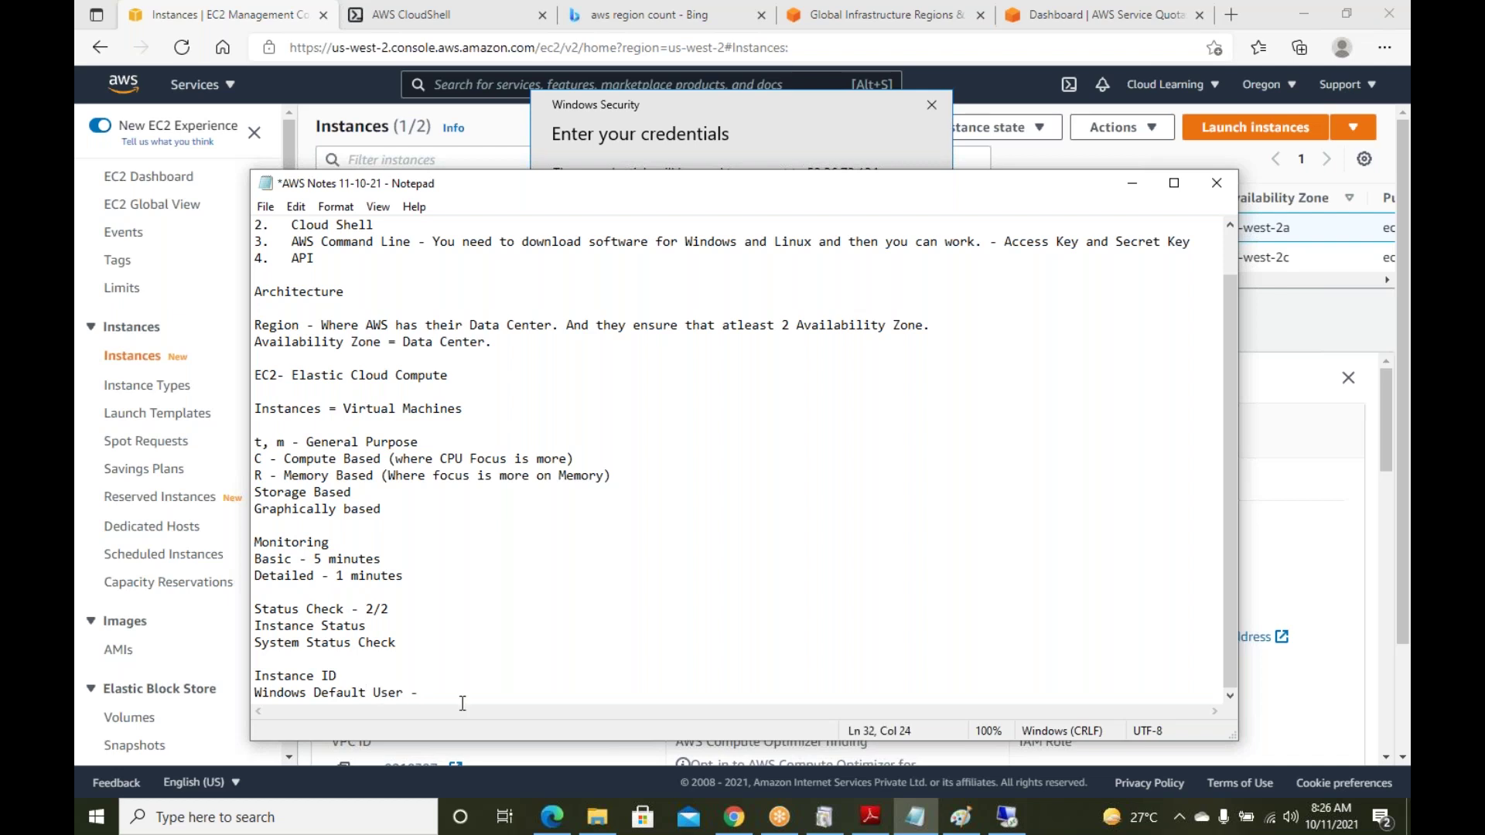
# Enter Administrator as the remote sign-in user name, then return to the EC2 instances page
pyautogui.click(742, 132)
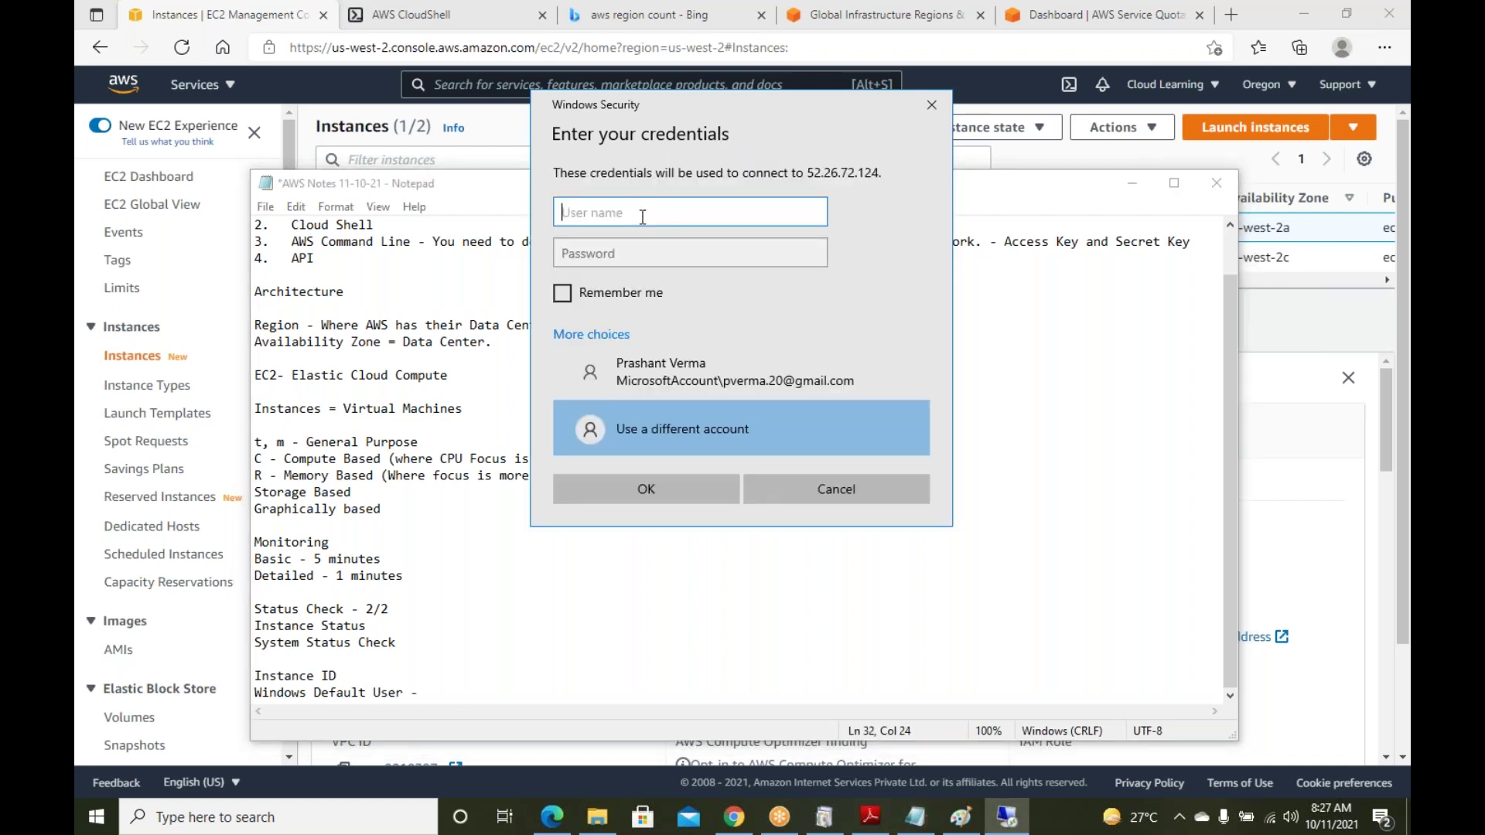
pyautogui.write('Administrator')
pyautogui.click(609, 251)
pyautogui.click(673, 252)
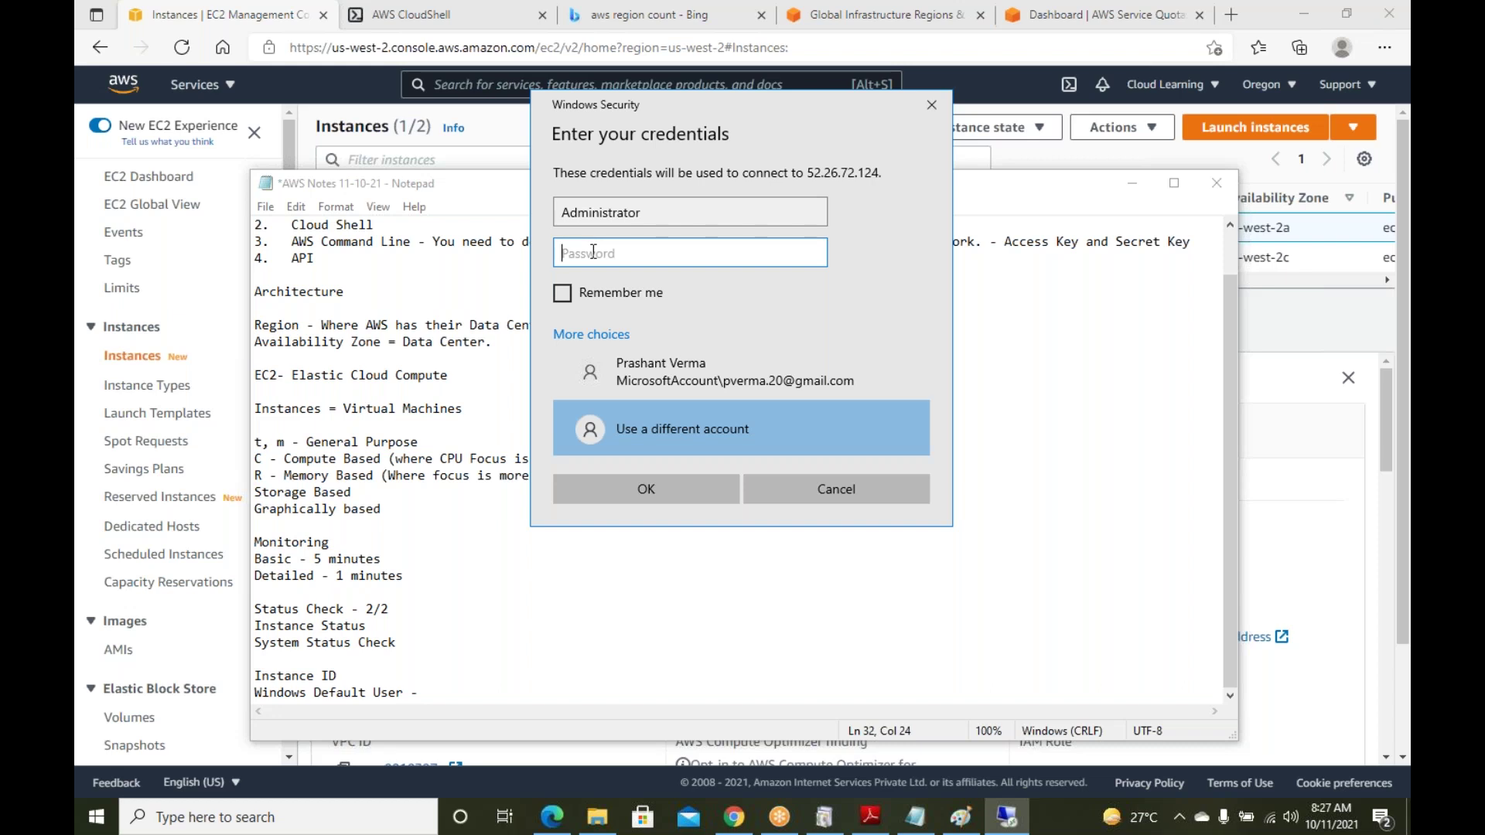
pyautogui.click(1131, 186)
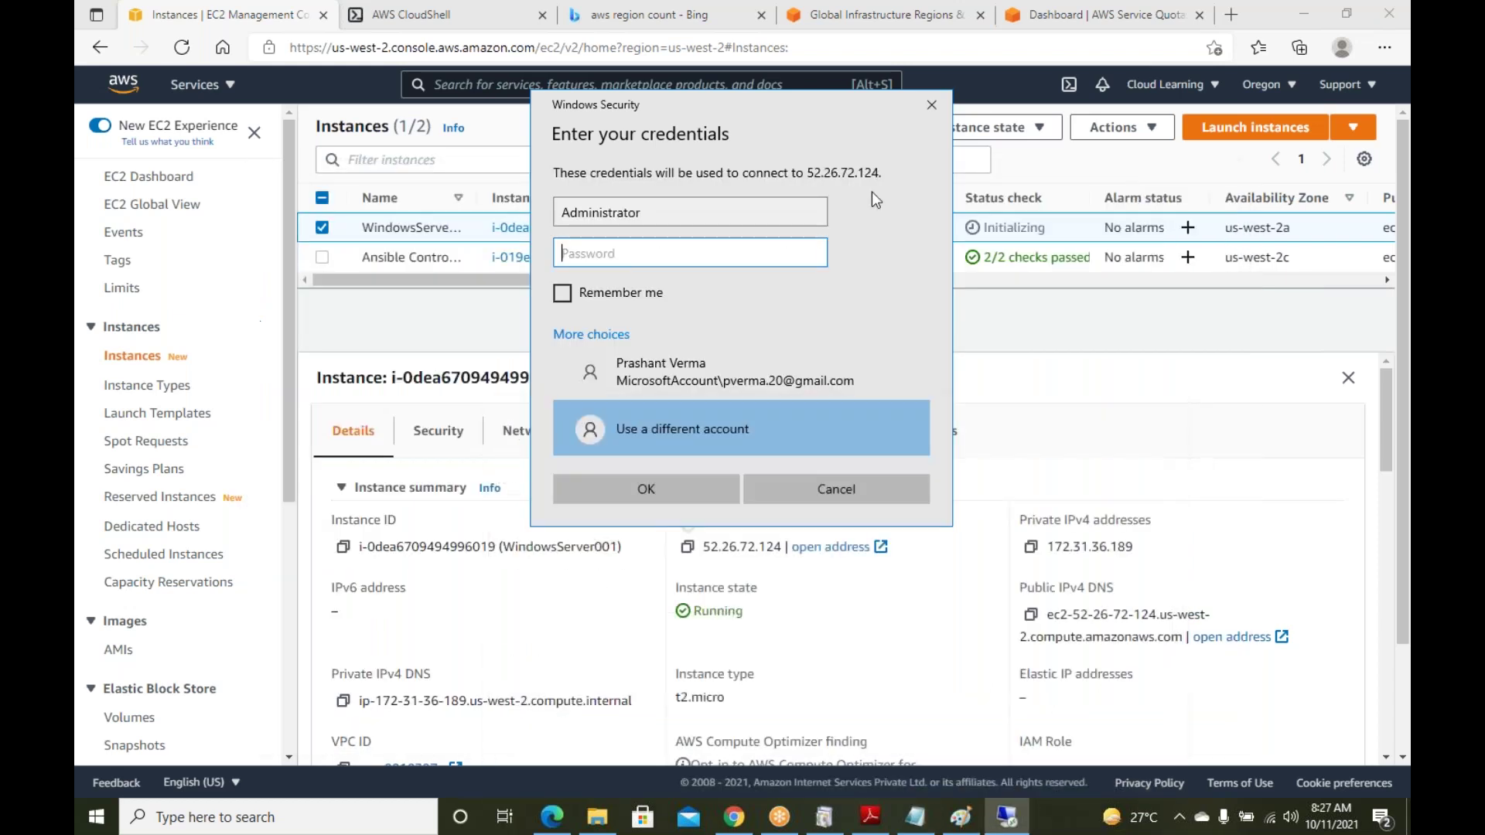
pyautogui.moveTo(768, 118); pyautogui.dragTo(976, 46)
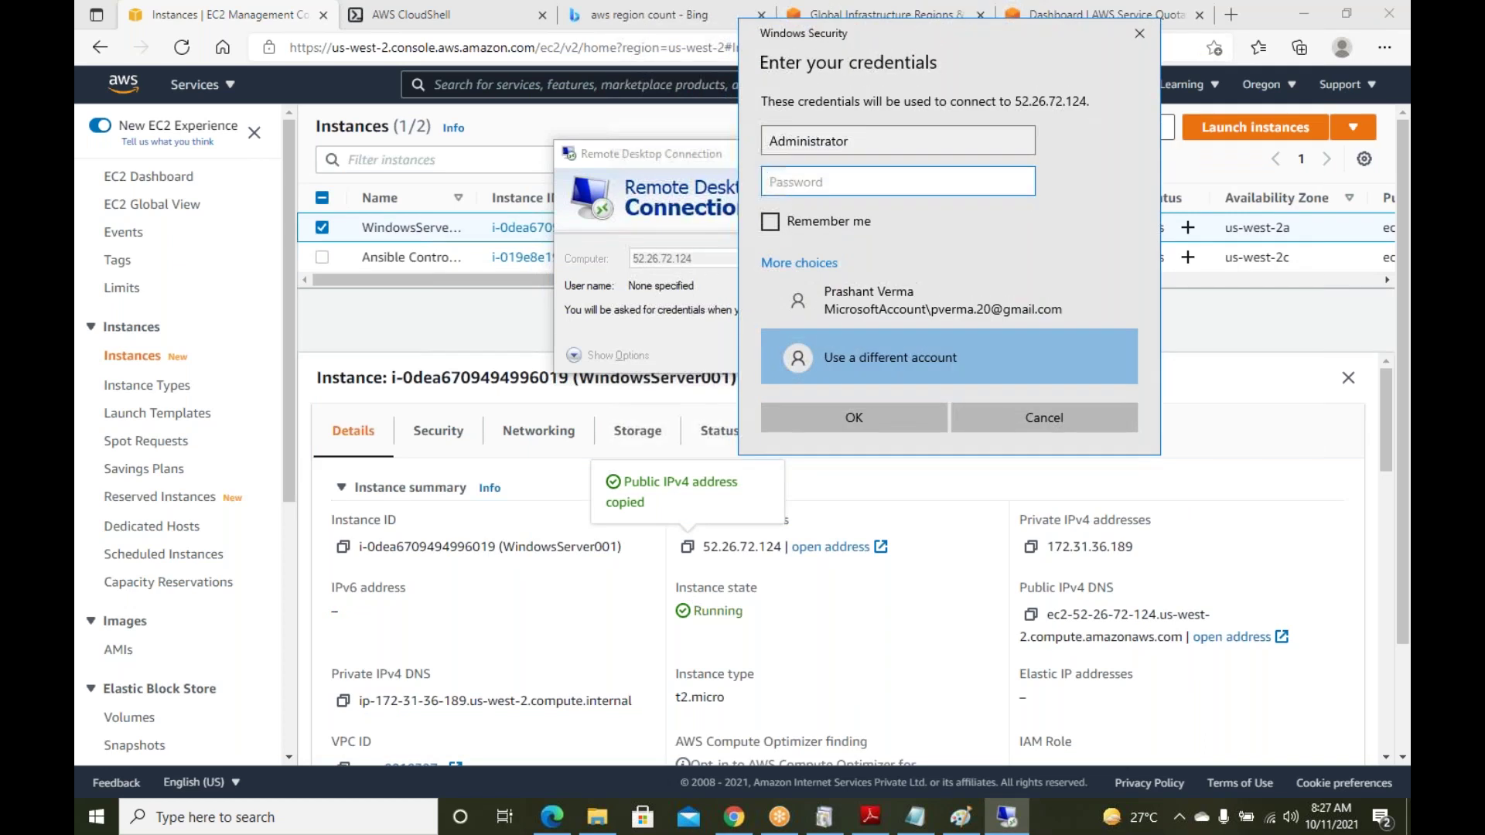
pyautogui.click(900, 500)
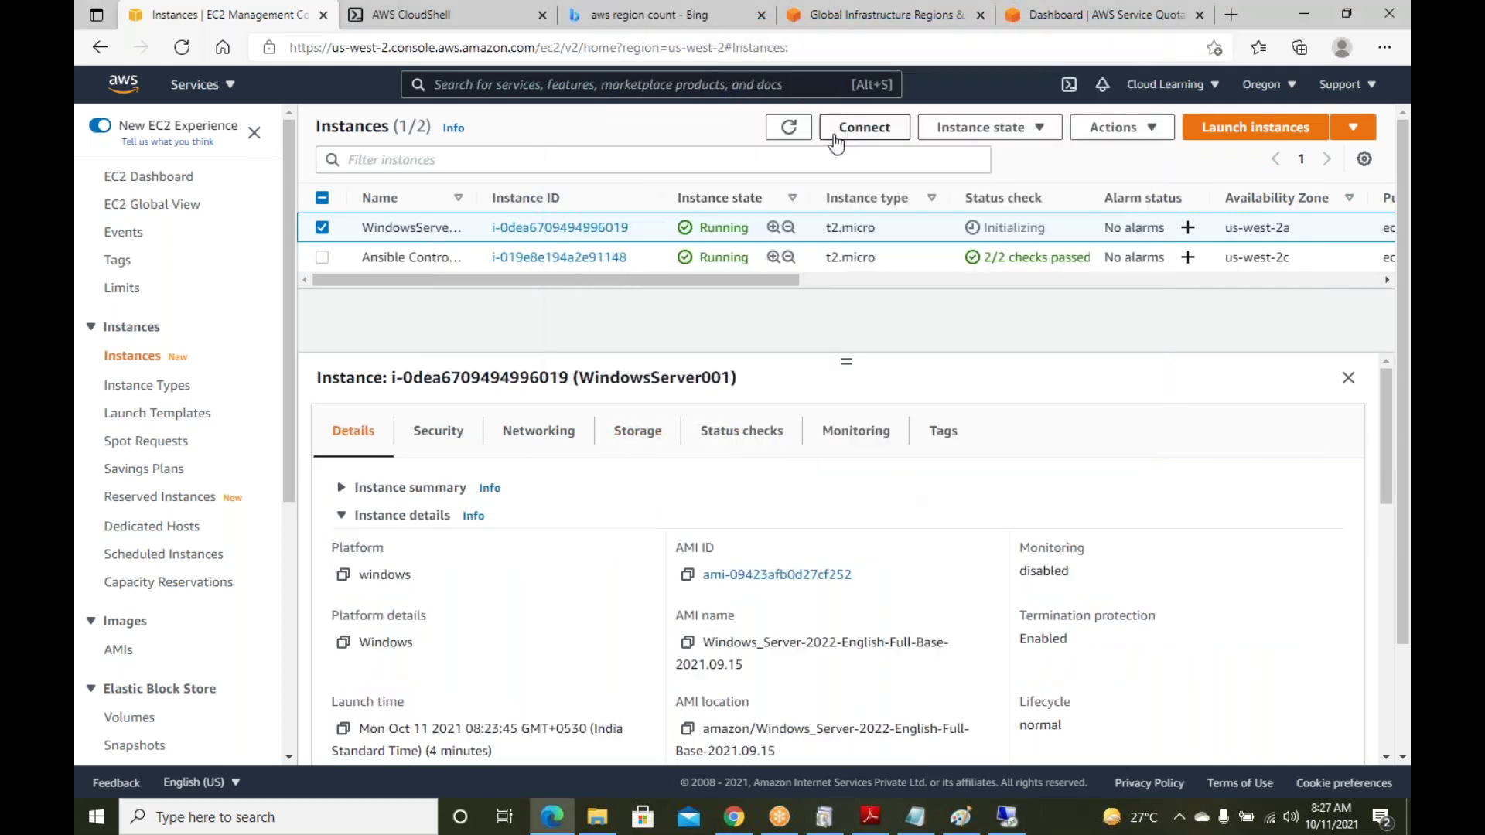
# Reach WindowsServer001's Get Windows password page via Connect > RDP client
pyautogui.click(799, 130)
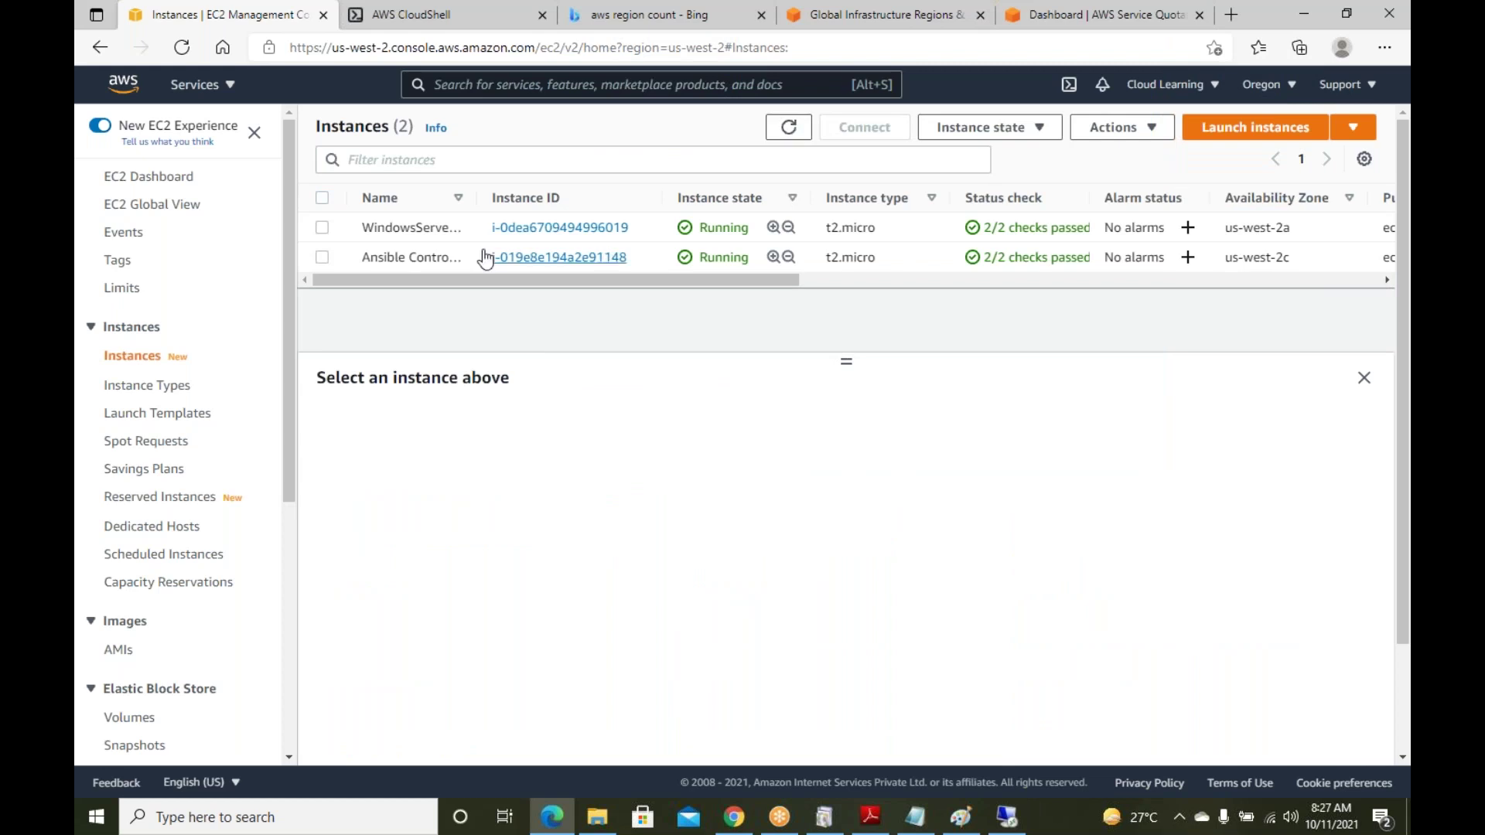
pyautogui.click(322, 228)
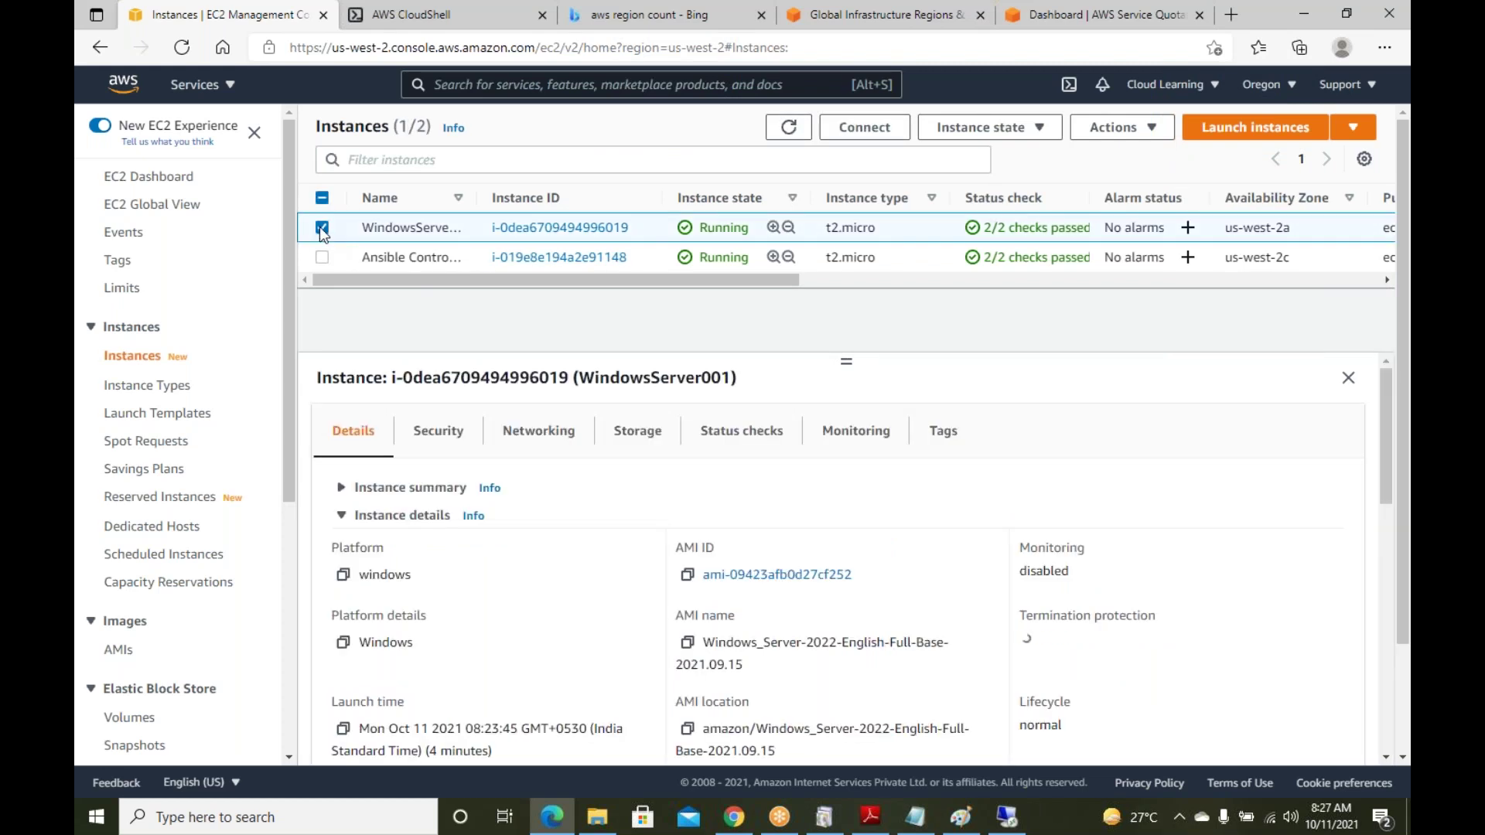
pyautogui.click(875, 139)
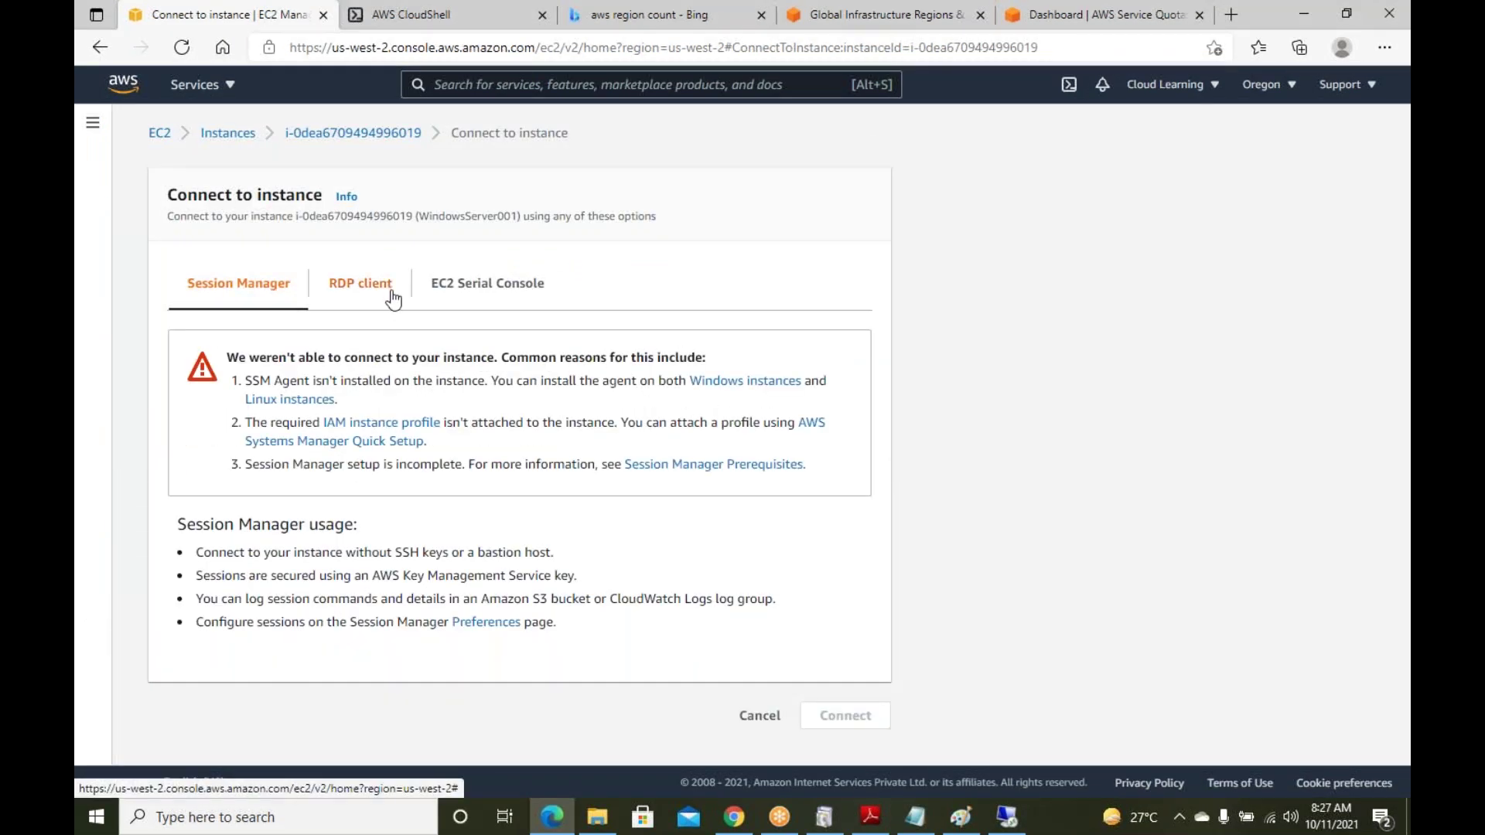
pyautogui.click(355, 293)
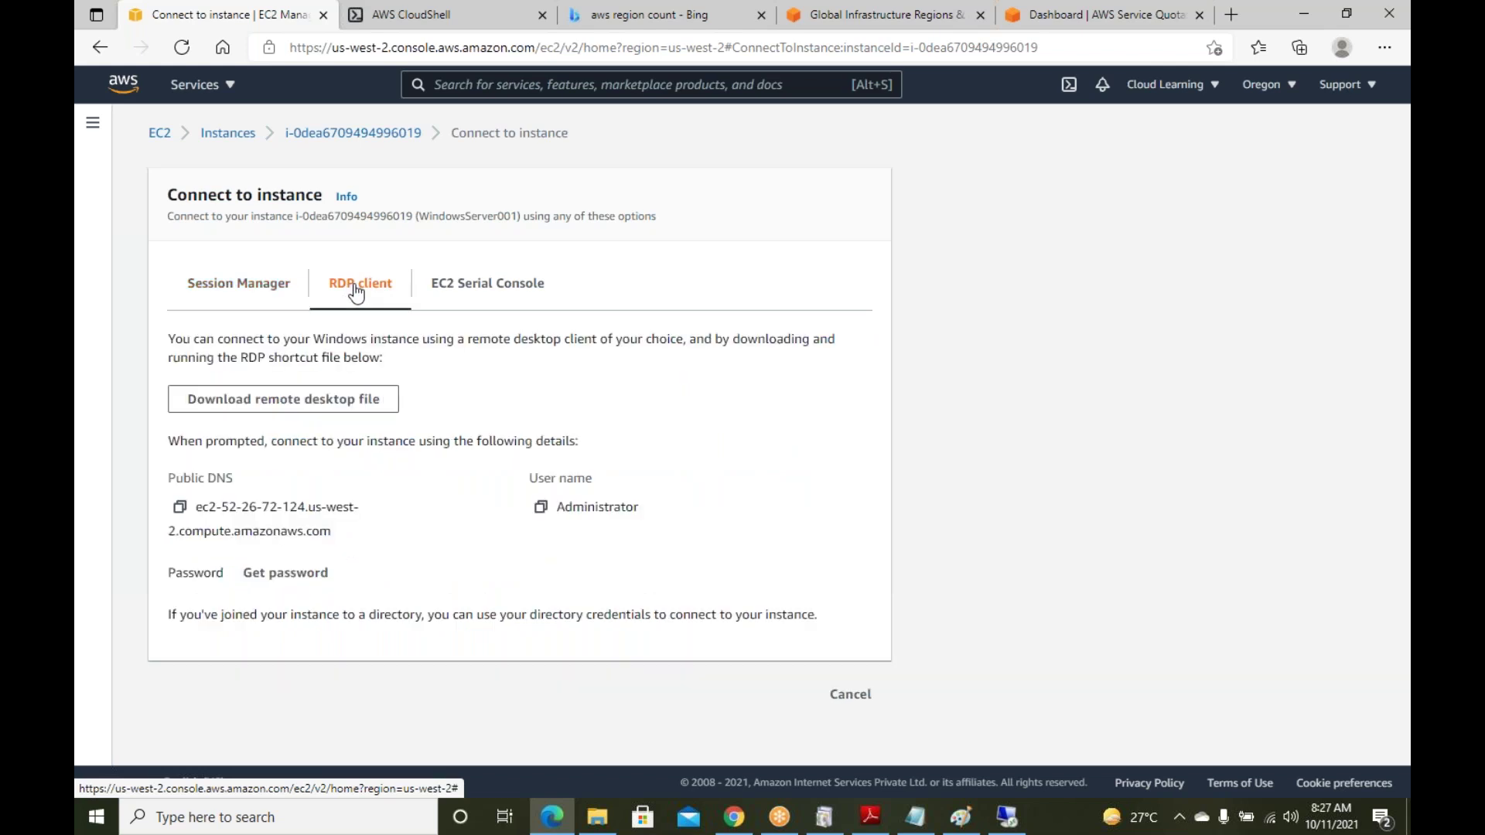
pyautogui.click(287, 574)
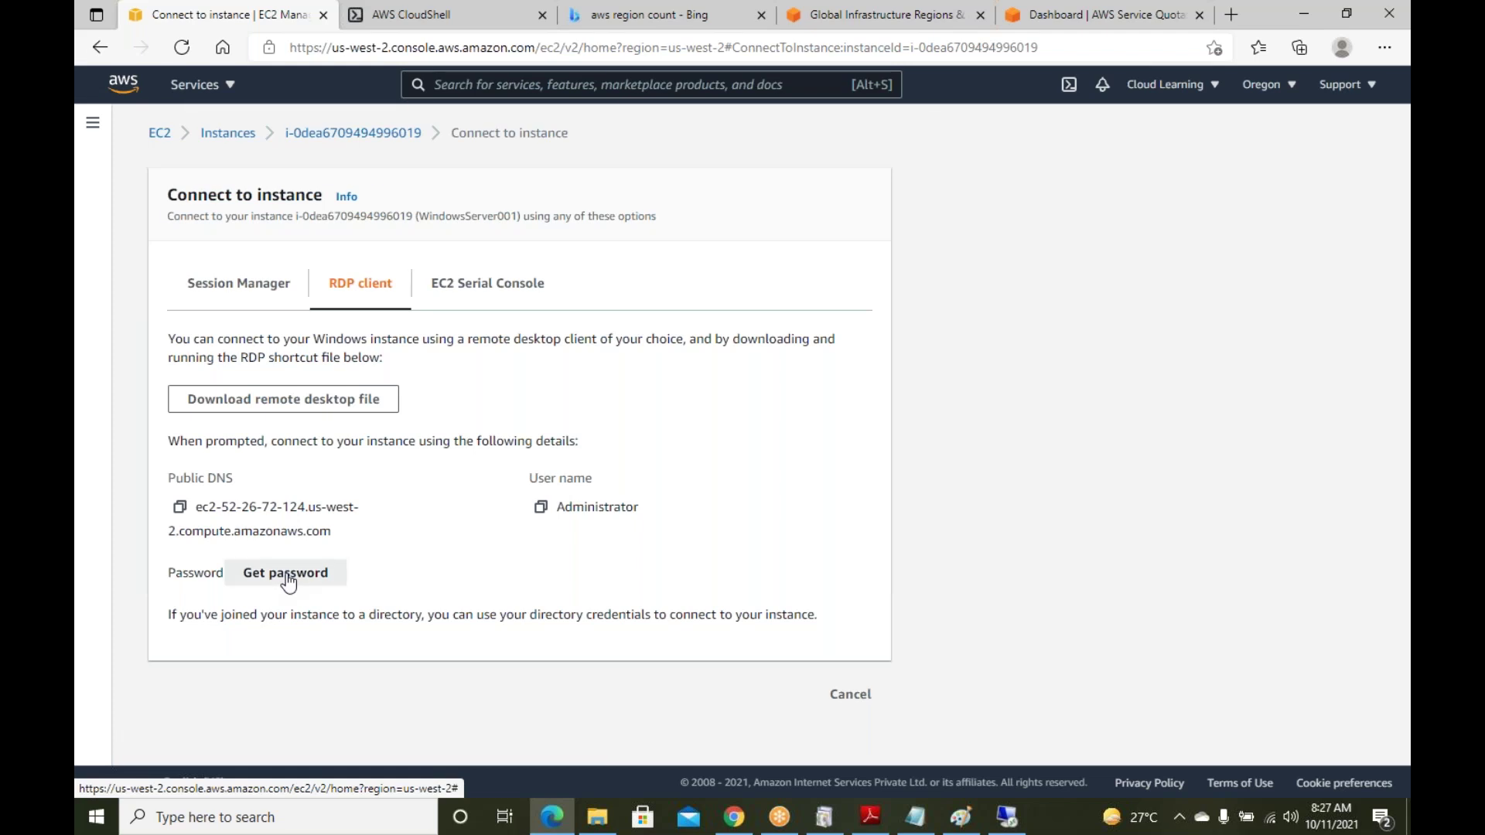
pyautogui.click(700, 708)
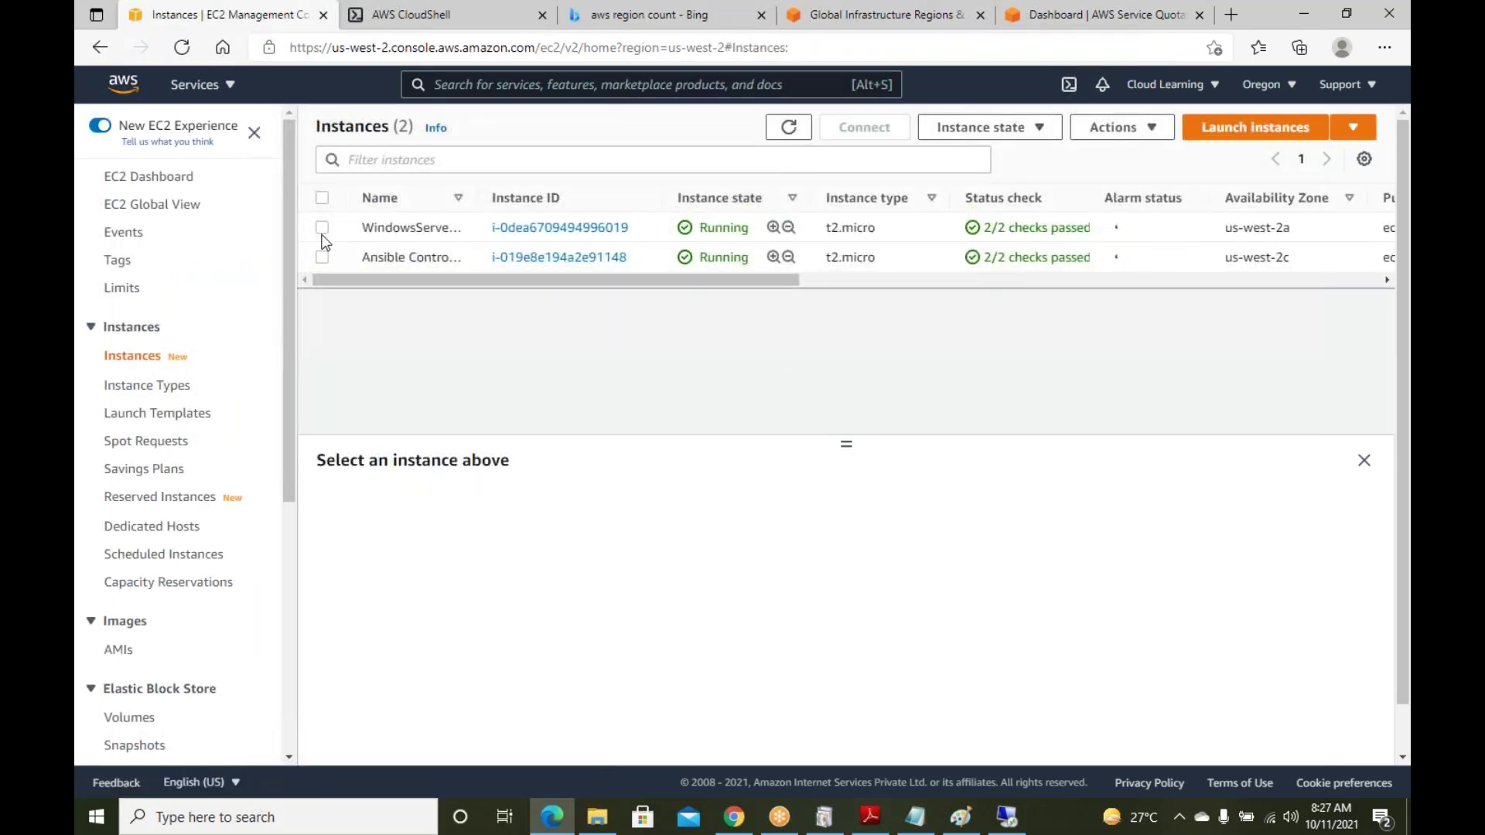
pyautogui.click(378, 229)
pyautogui.click(857, 132)
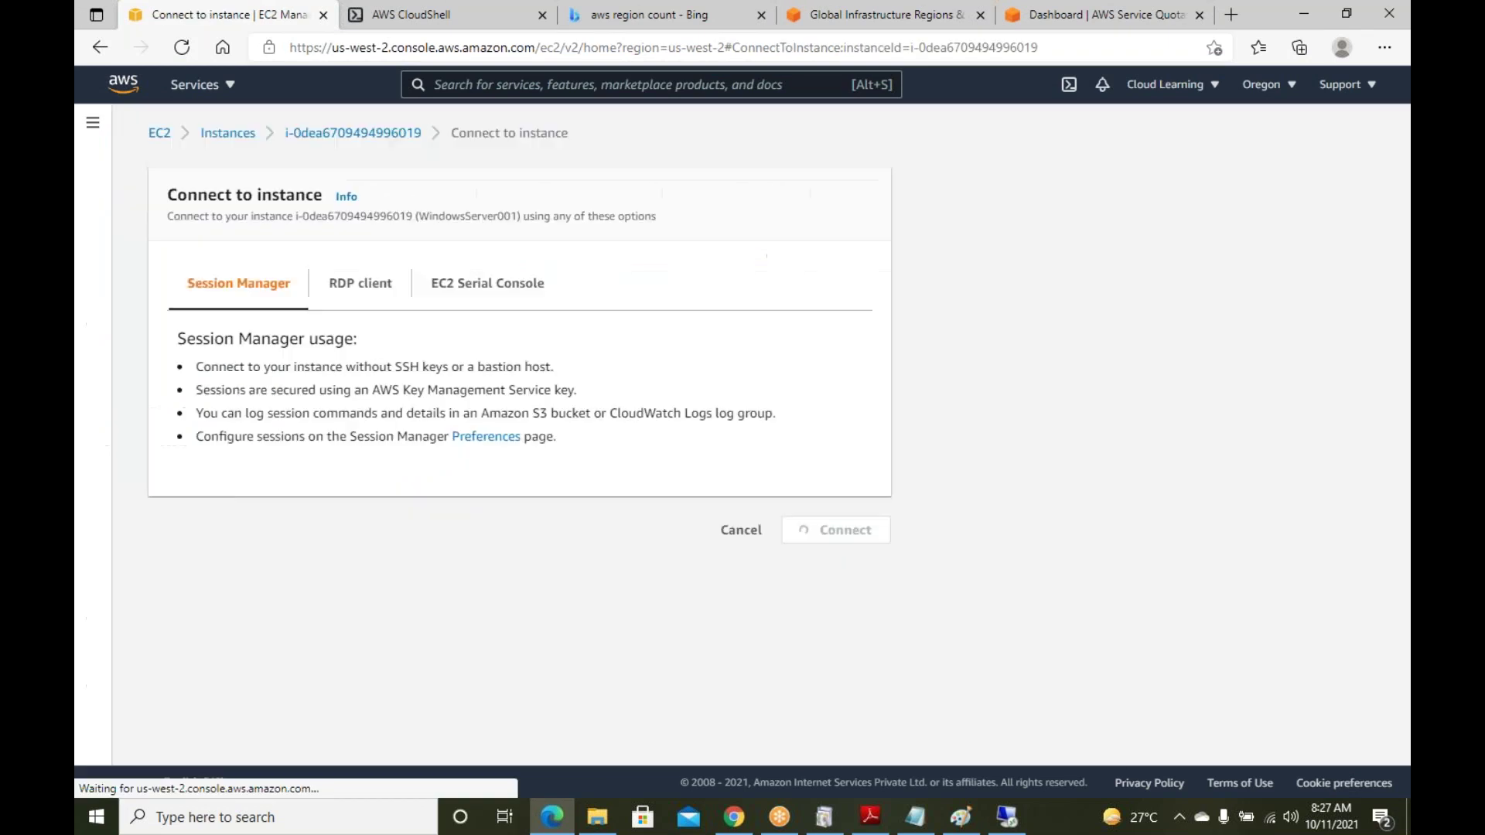
pyautogui.click(365, 292)
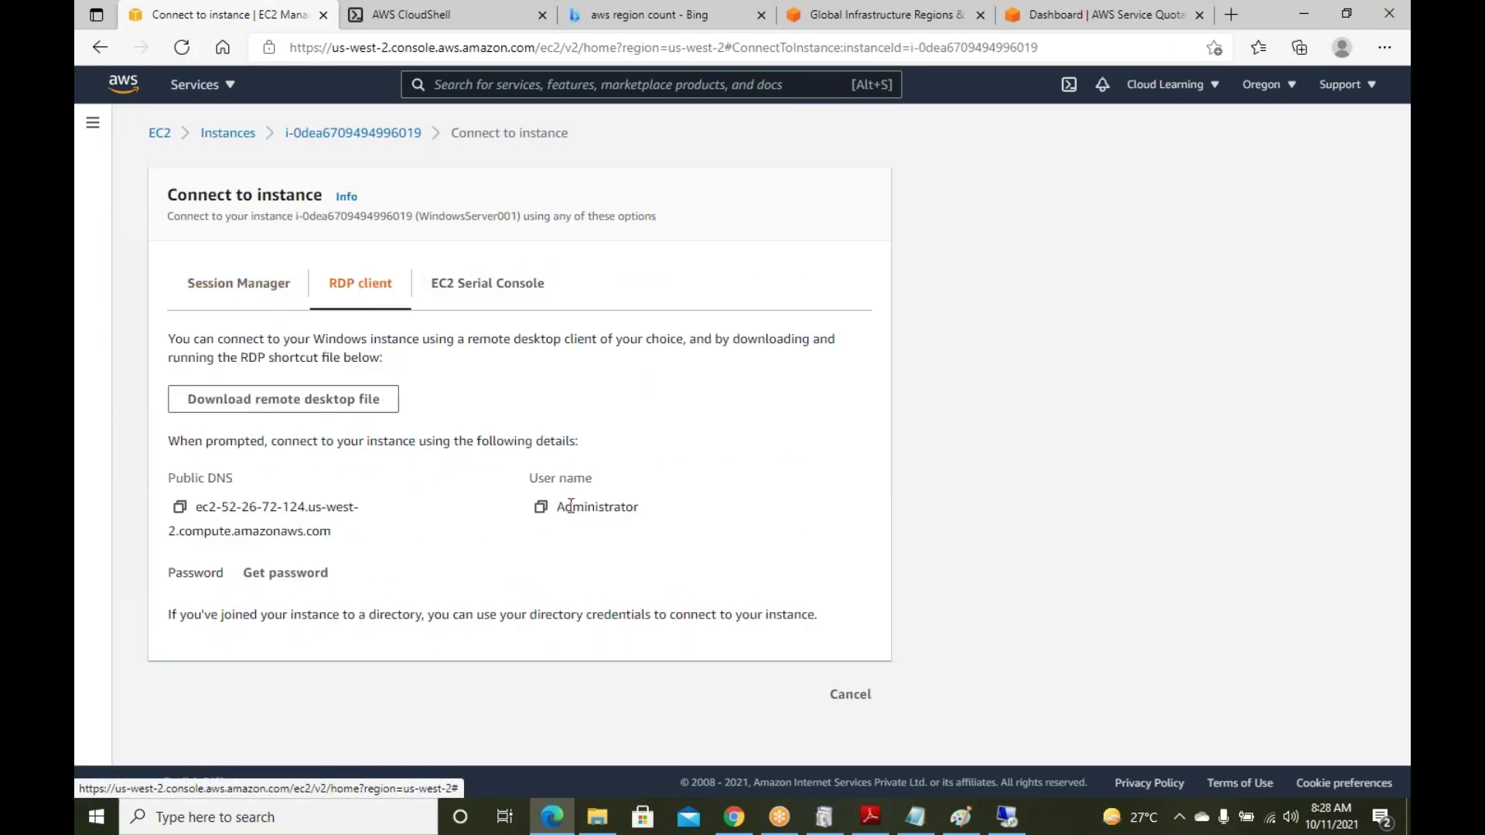
pyautogui.moveTo(564, 510); pyautogui.dragTo(645, 518)
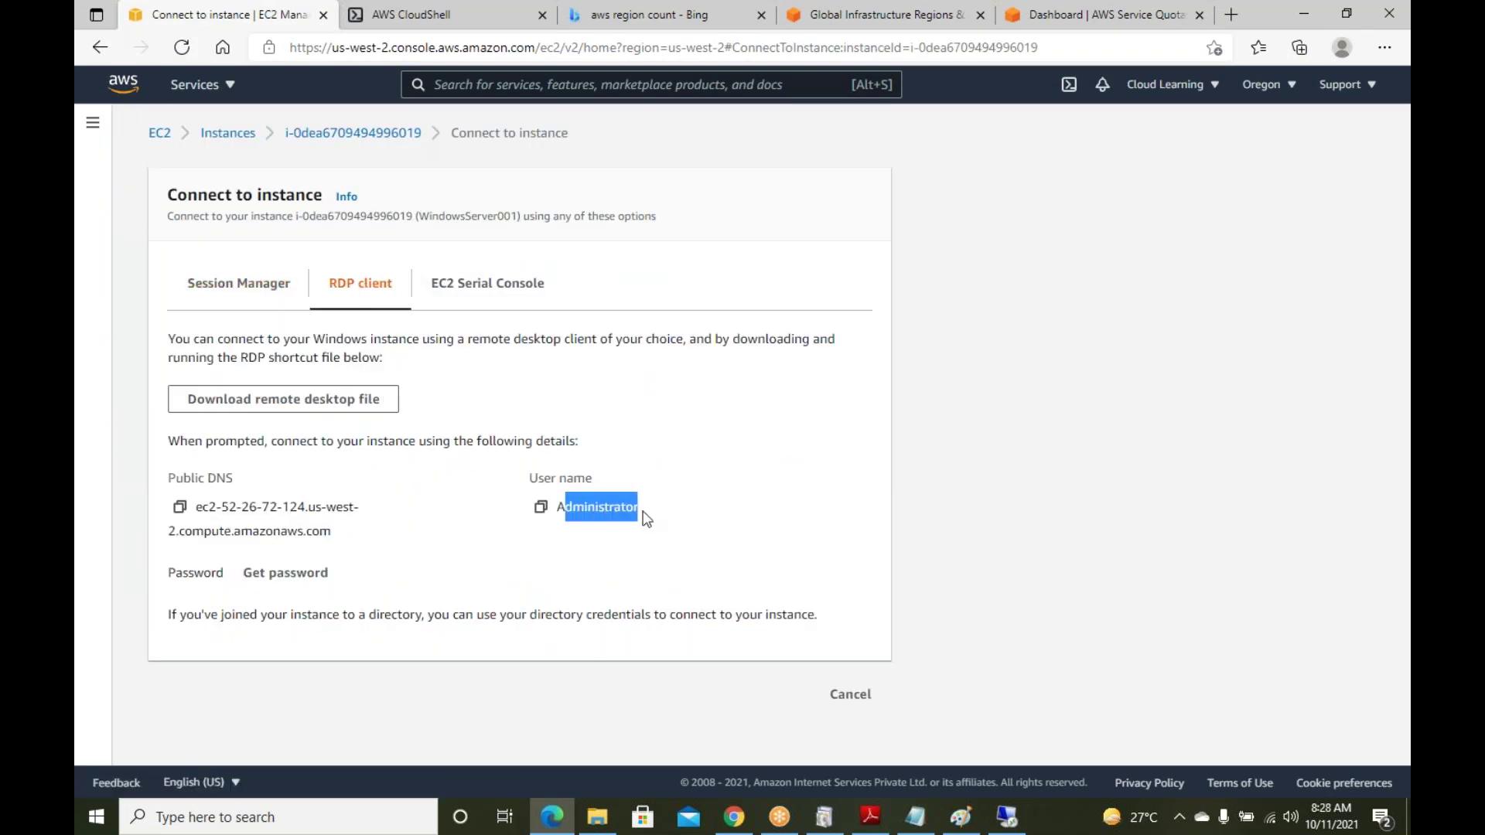
pyautogui.click(608, 530)
pyautogui.click(296, 574)
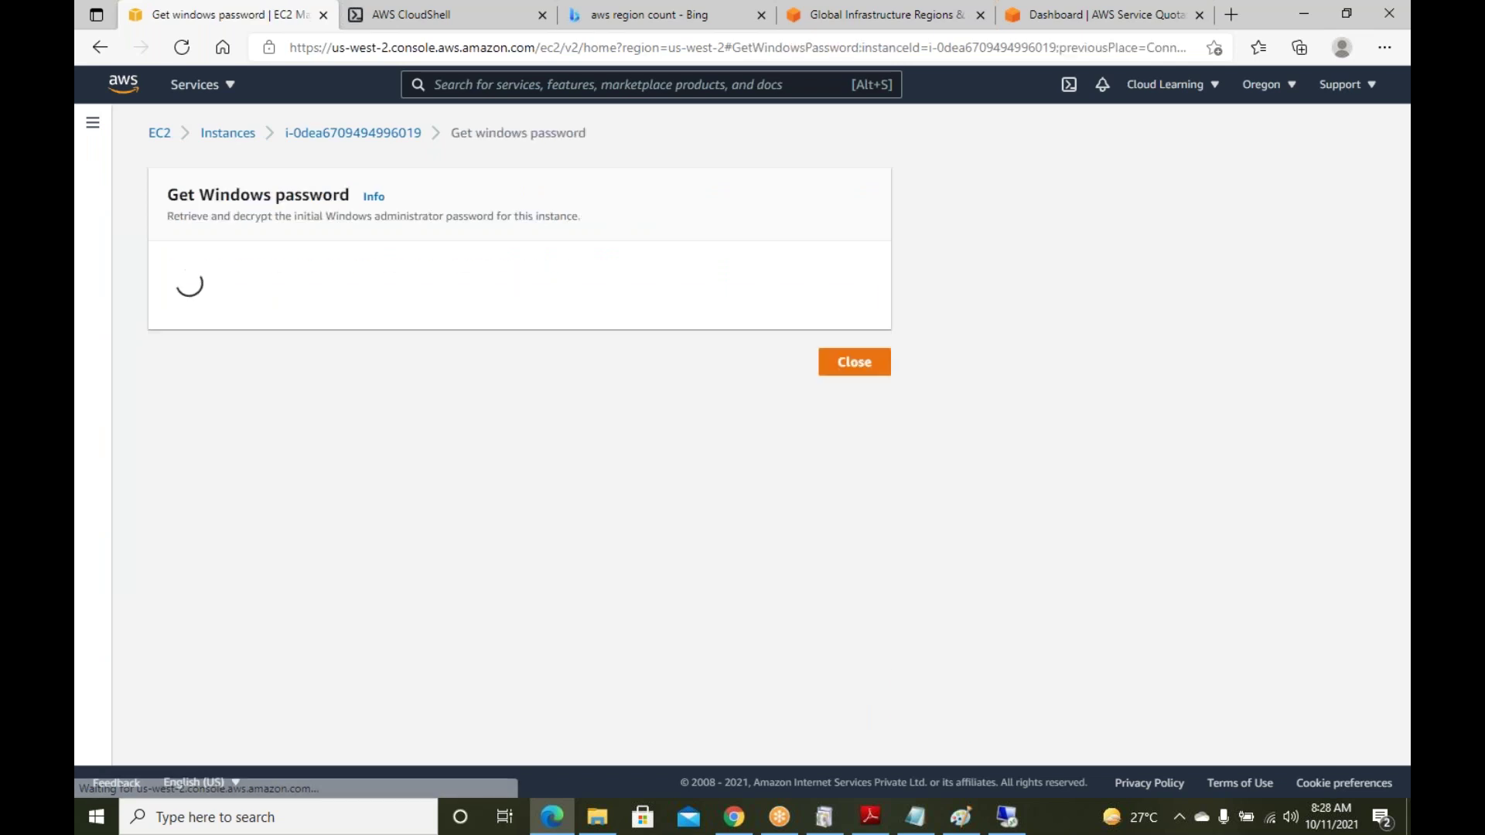
# Upload WindowsServer1110Oregon.pem from Downloads as the key pair file
pyautogui.click(232, 427)
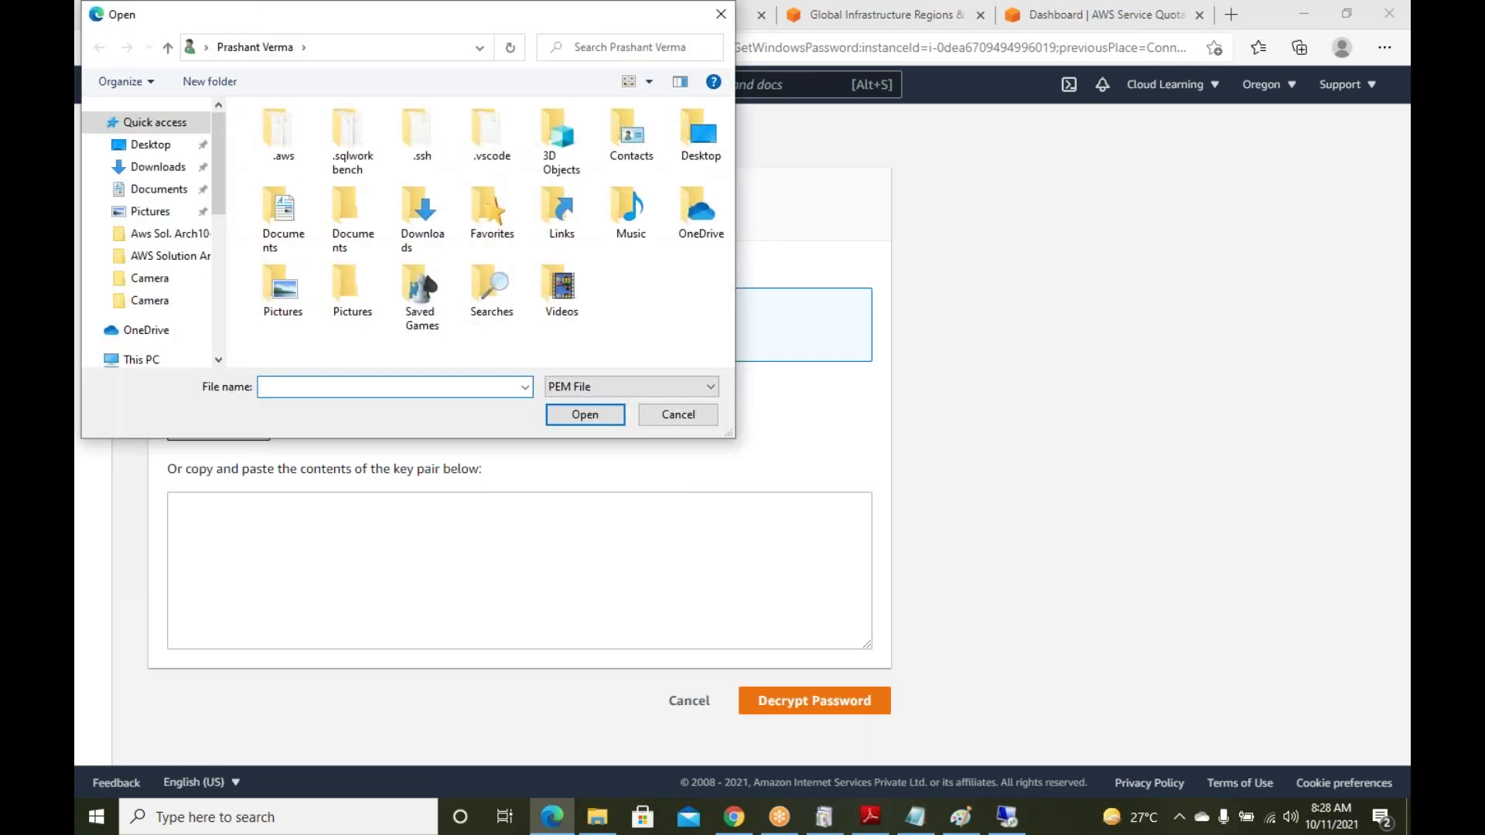
pyautogui.click(152, 169)
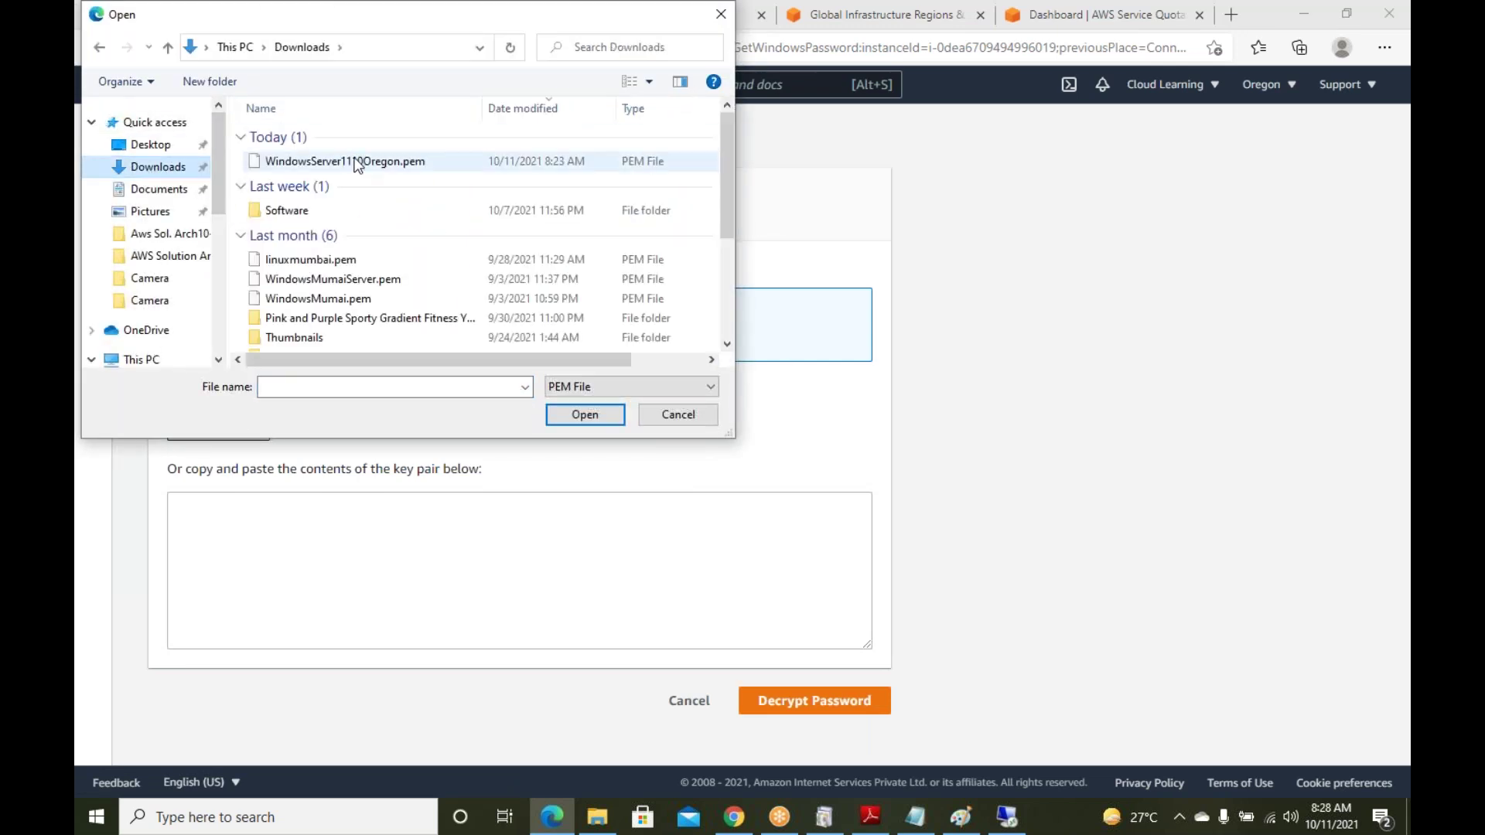
pyautogui.moveTo(255, 14); pyautogui.dragTo(412, 93)
pyautogui.click(499, 239)
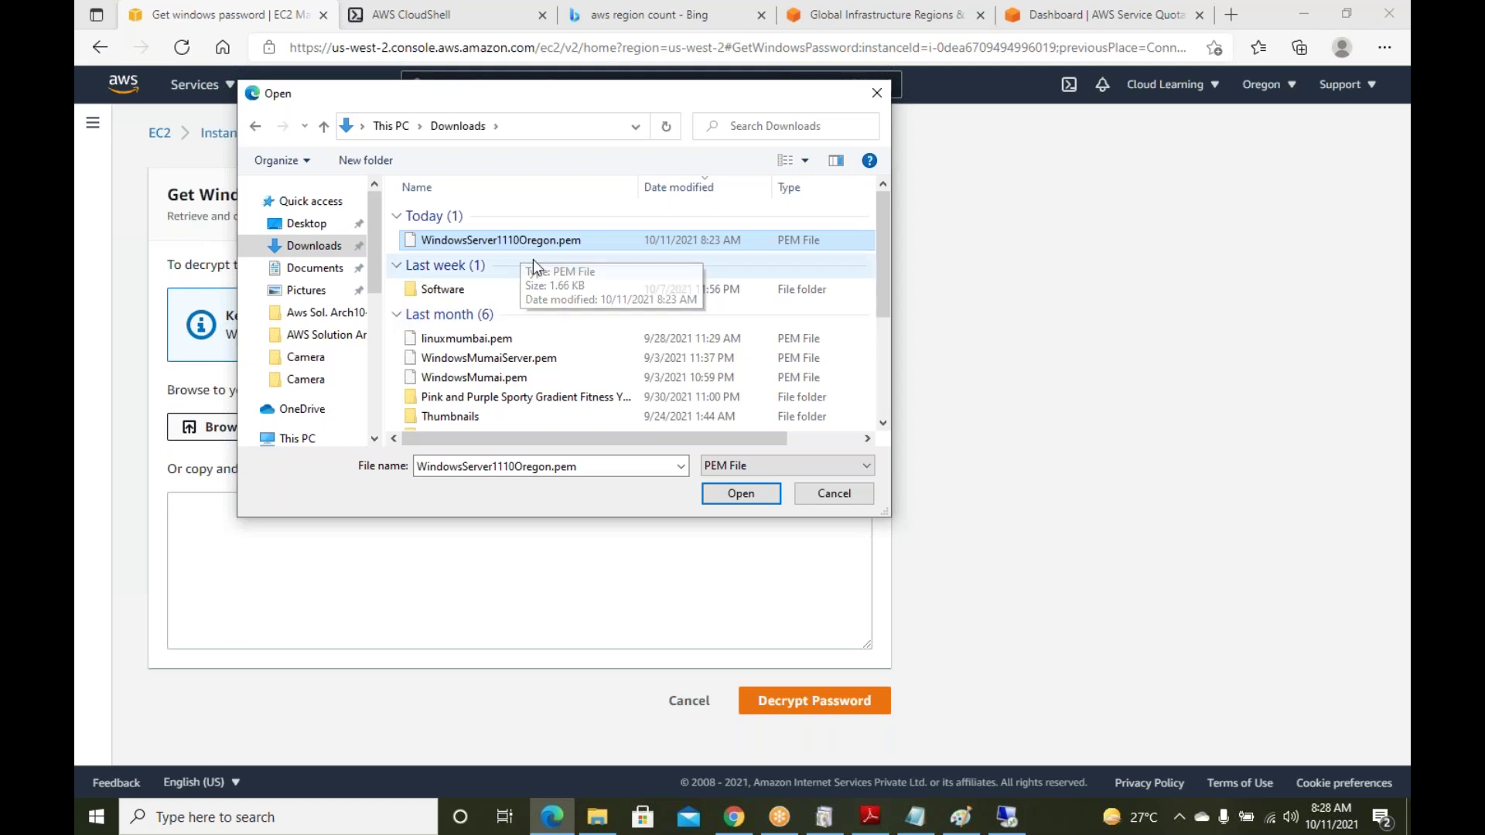
pyautogui.click(756, 495)
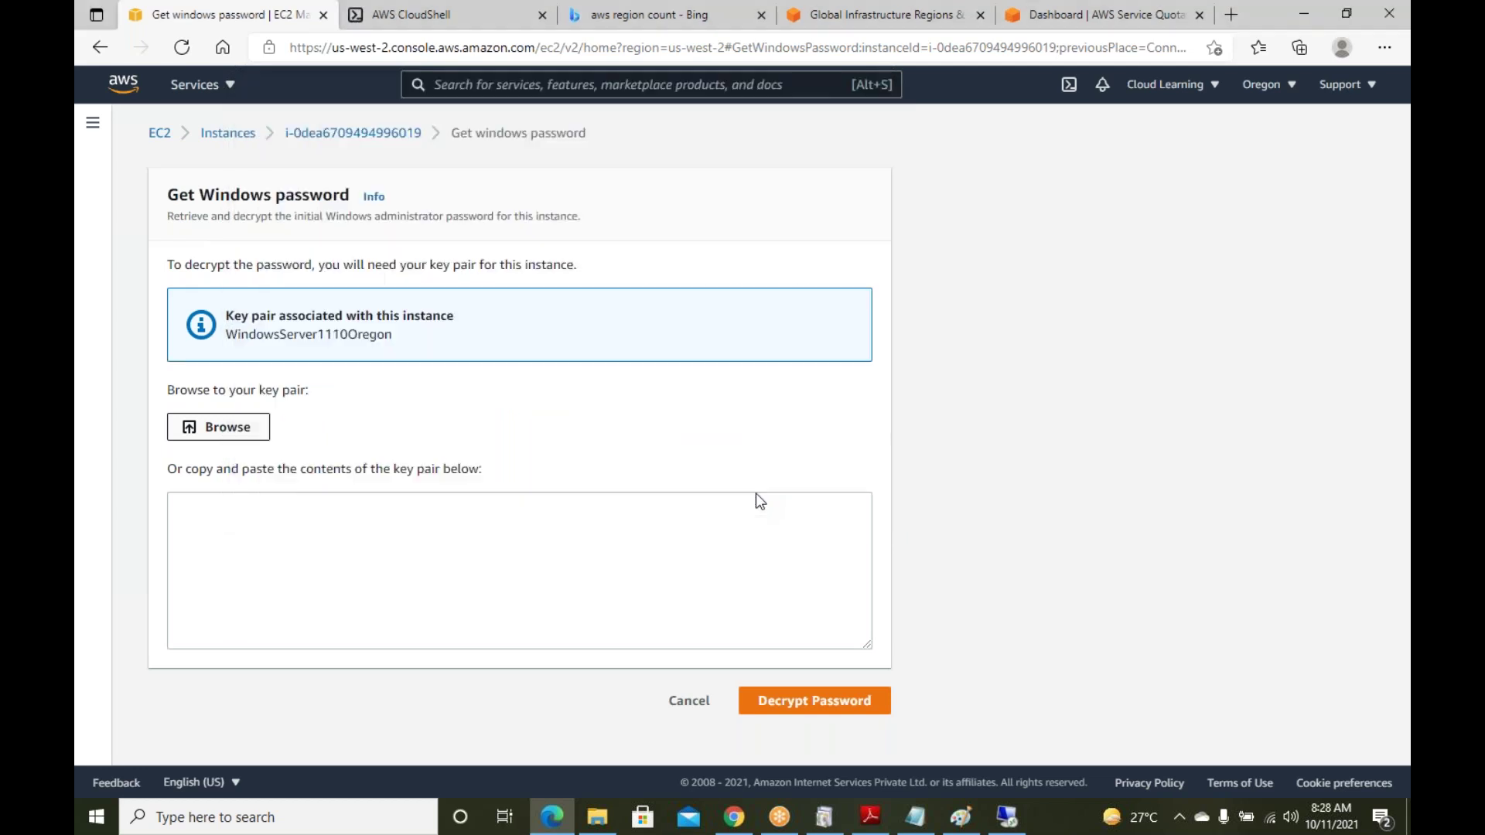
# Decrypt the Administrator password and copy it
pyautogui.click(866, 738)
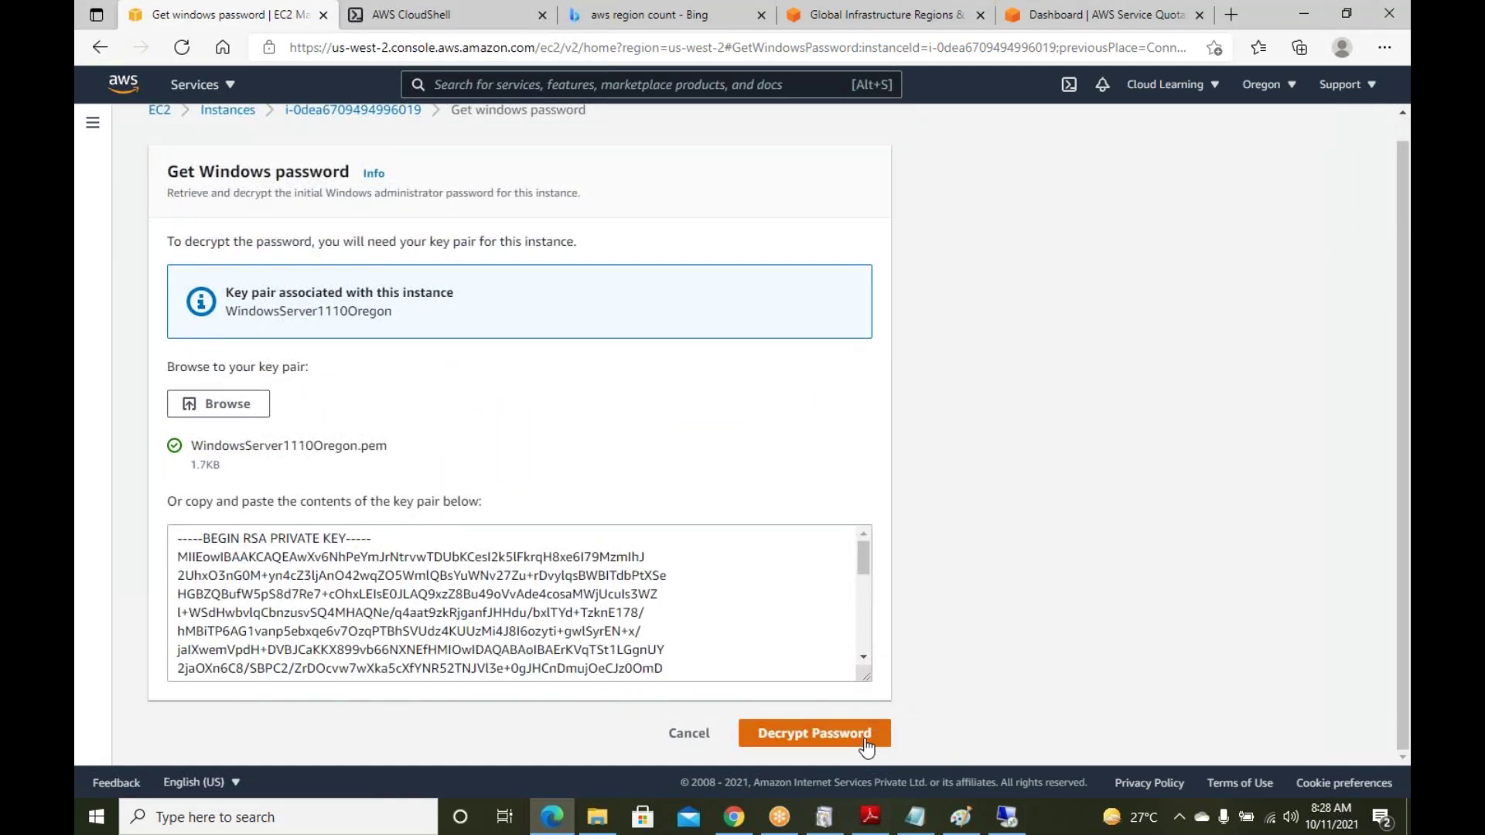
pyautogui.scroll(-1, 862, 650)
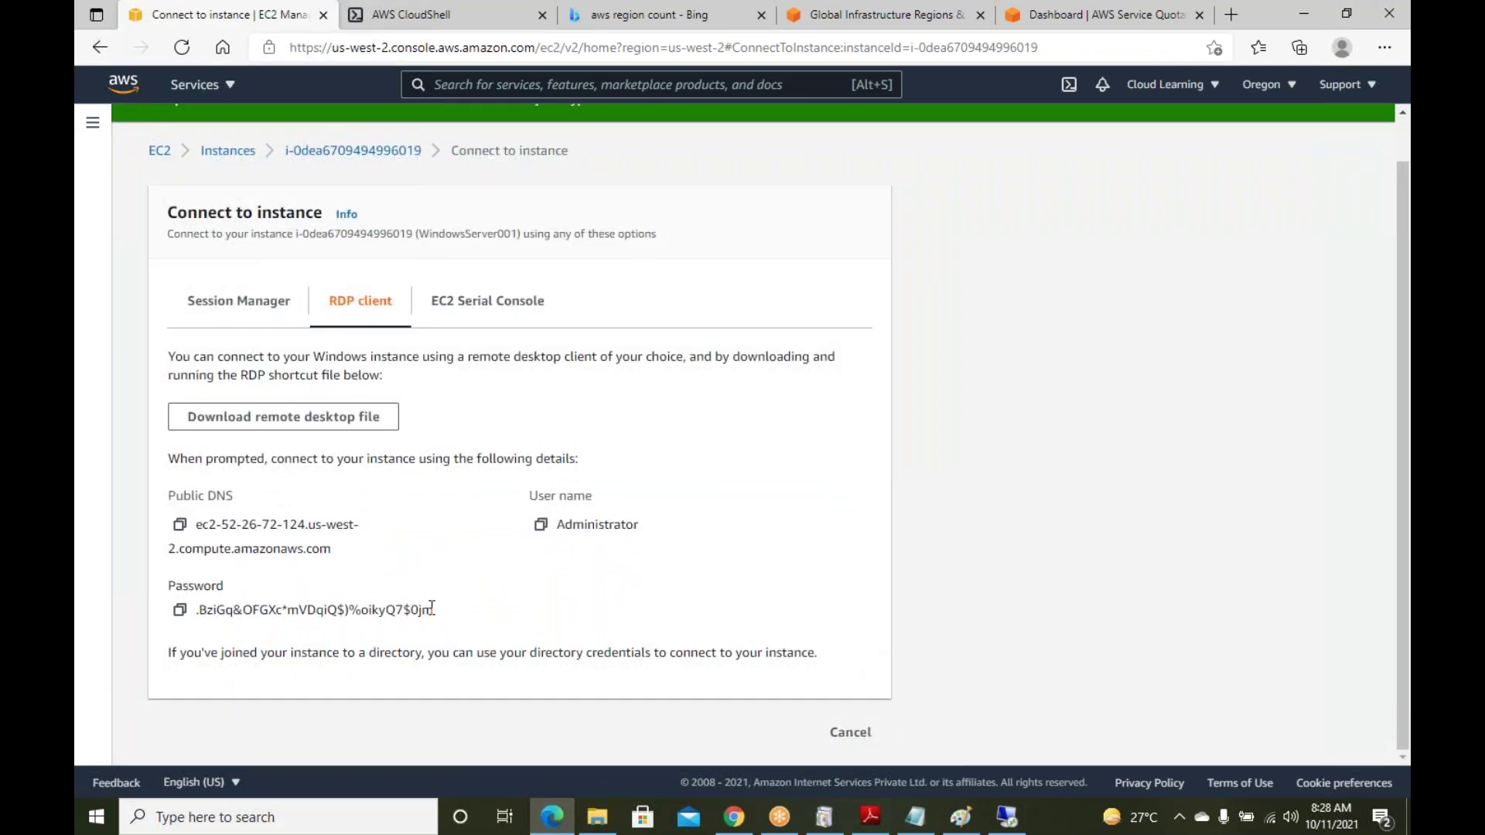
pyautogui.click(180, 611)
pyautogui.click(180, 611)
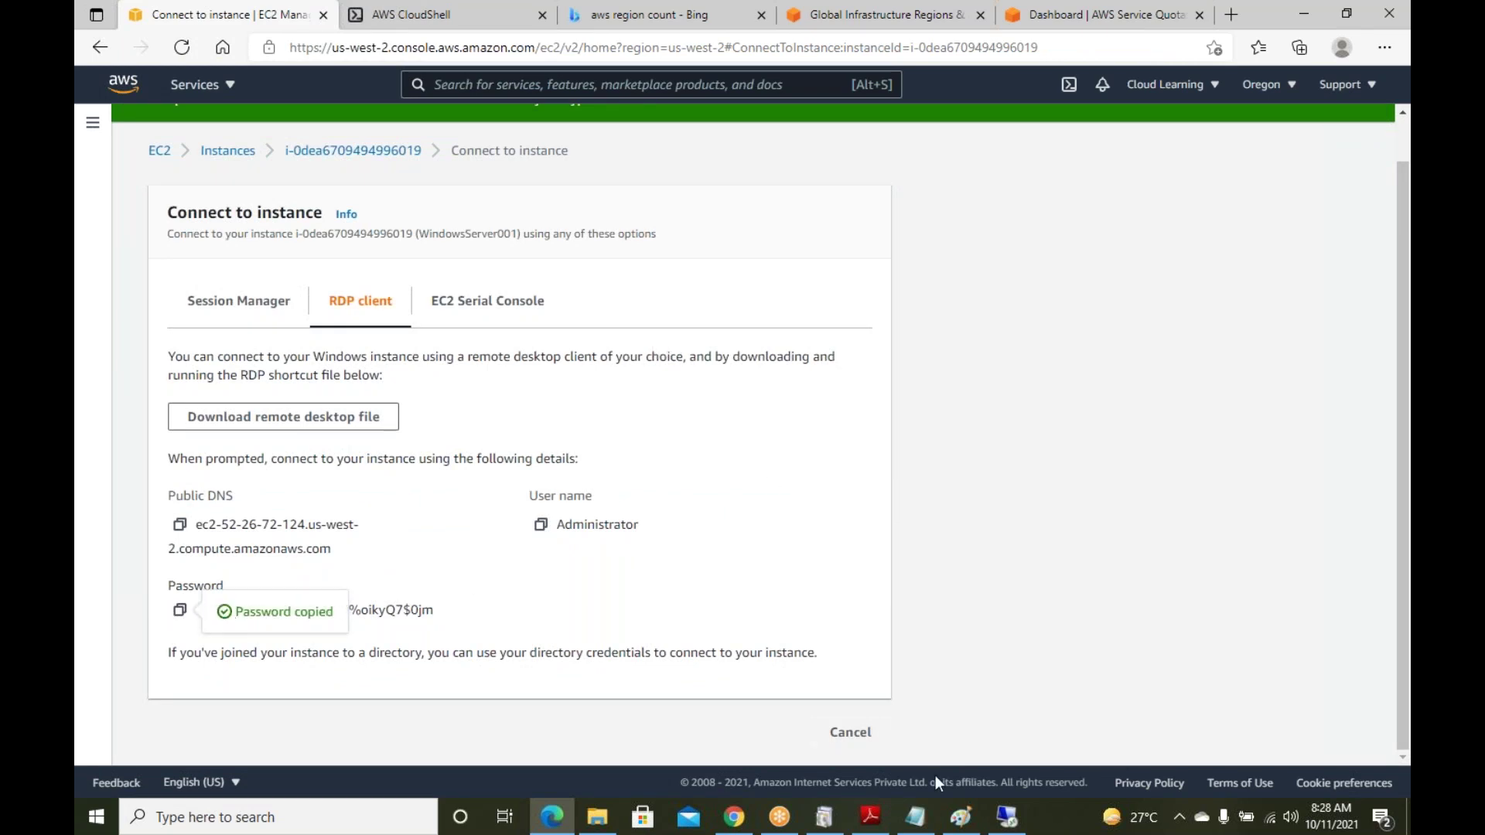
# Paste the password into the RDP prompt, verify it in Notepad, and connect, accepting the certificate
pyautogui.click(1006, 817)
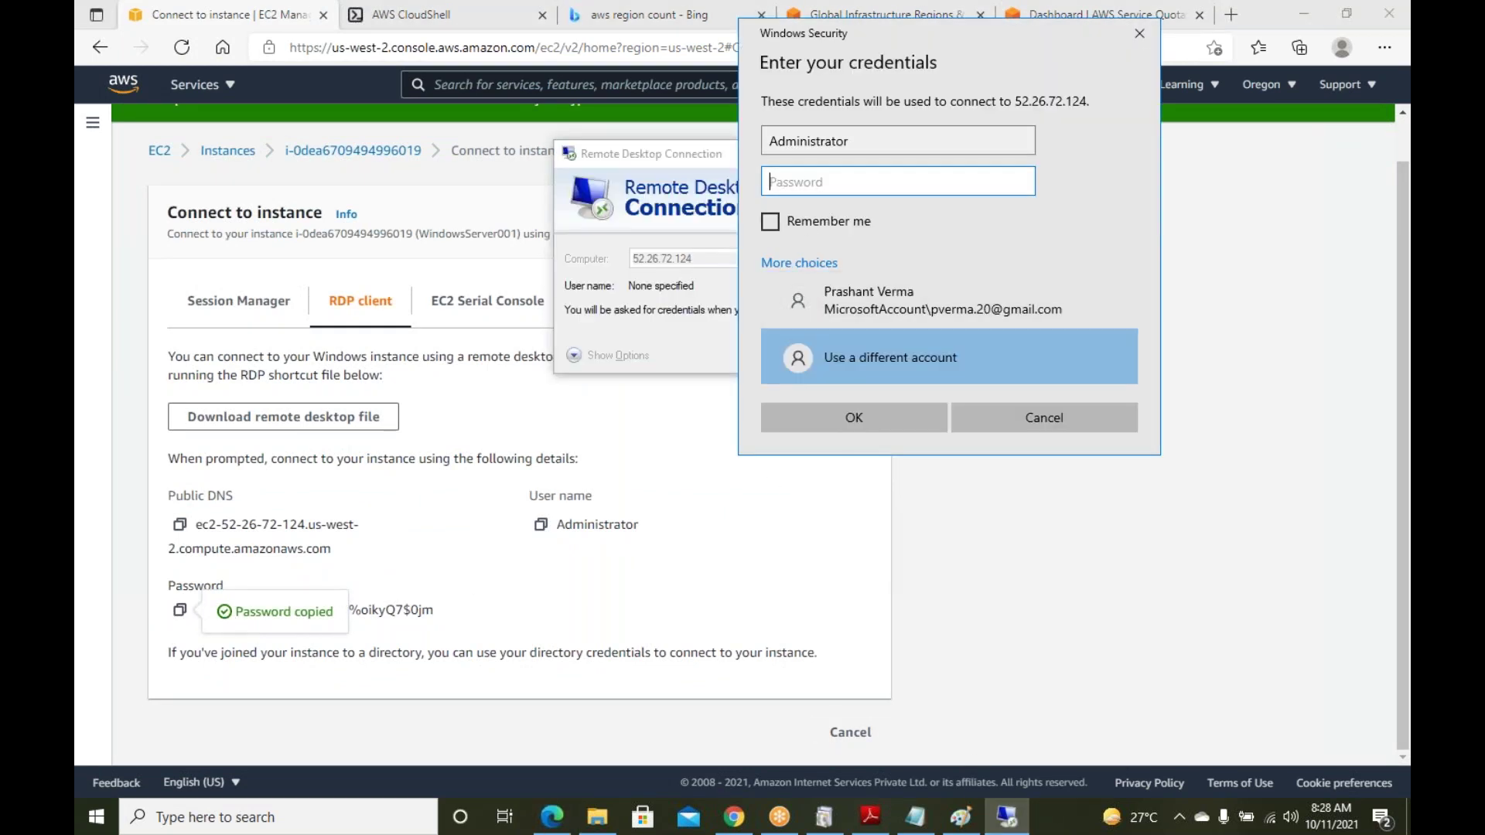
pyautogui.hotkey('ctrl', 'v')
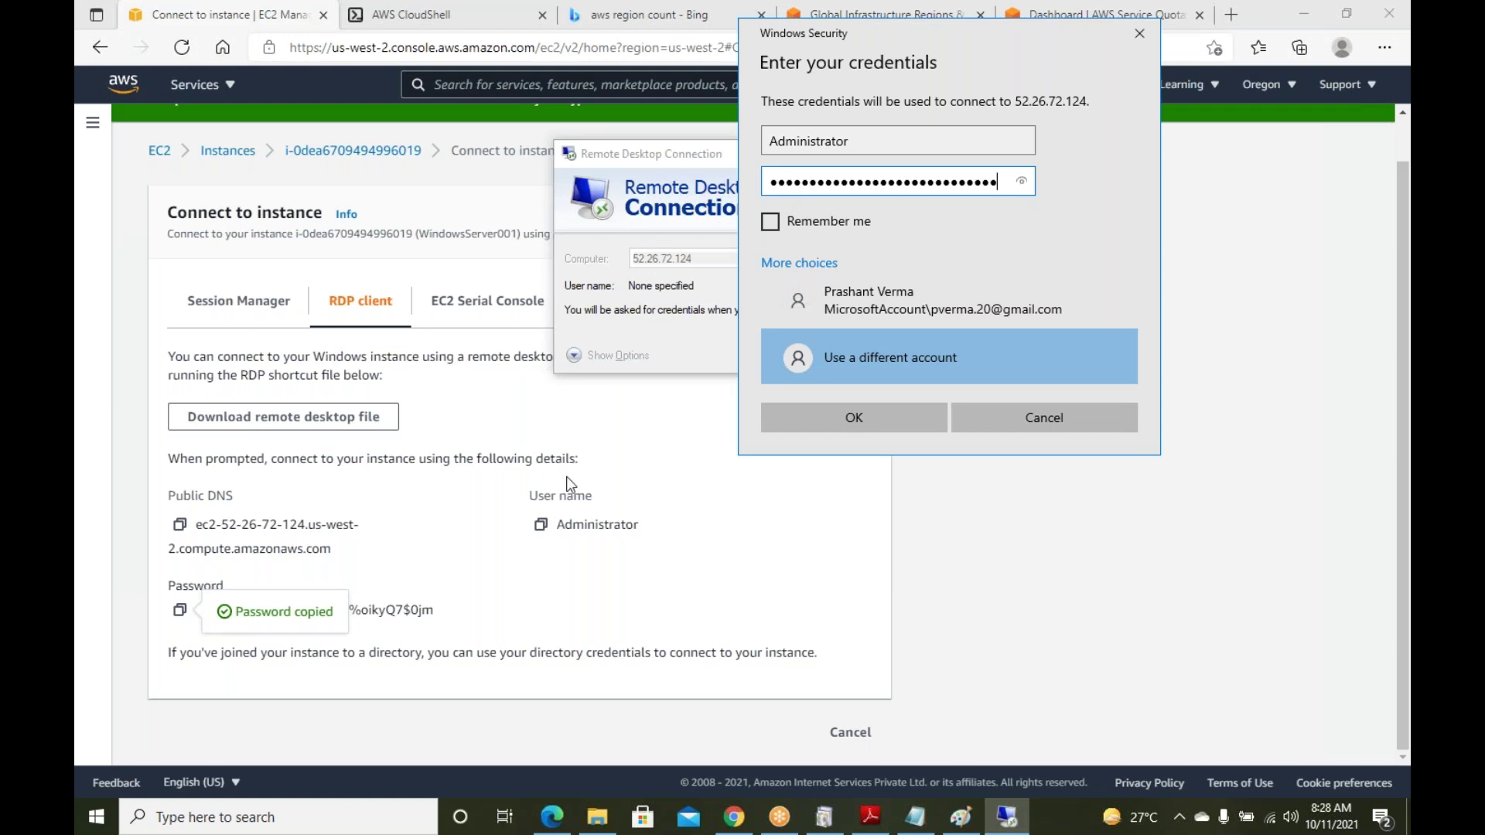
pyautogui.rightClick(89, 812)
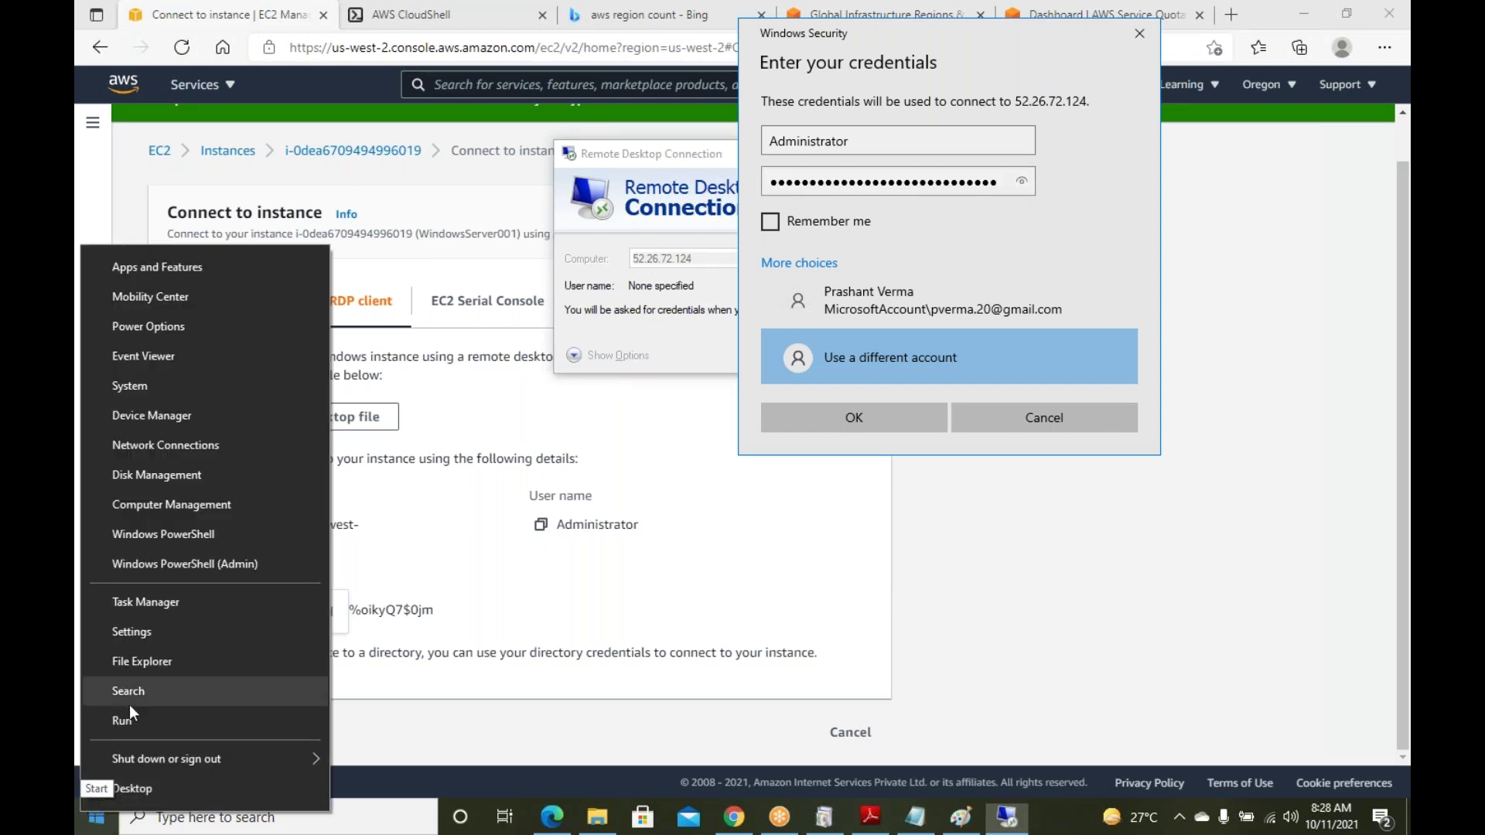
pyautogui.click(132, 721)
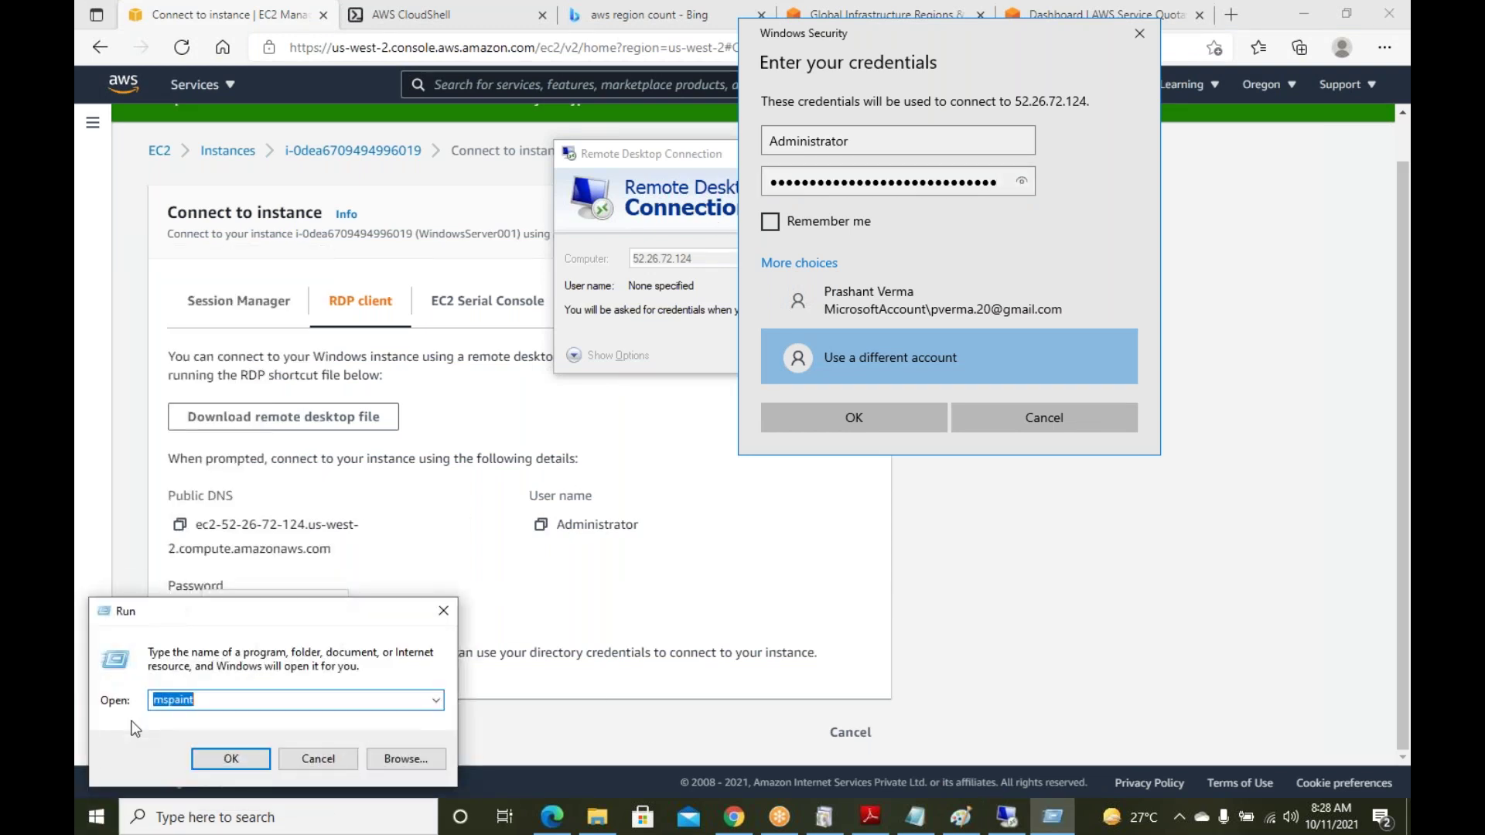
pyautogui.write('notepad')
pyautogui.press('Return')
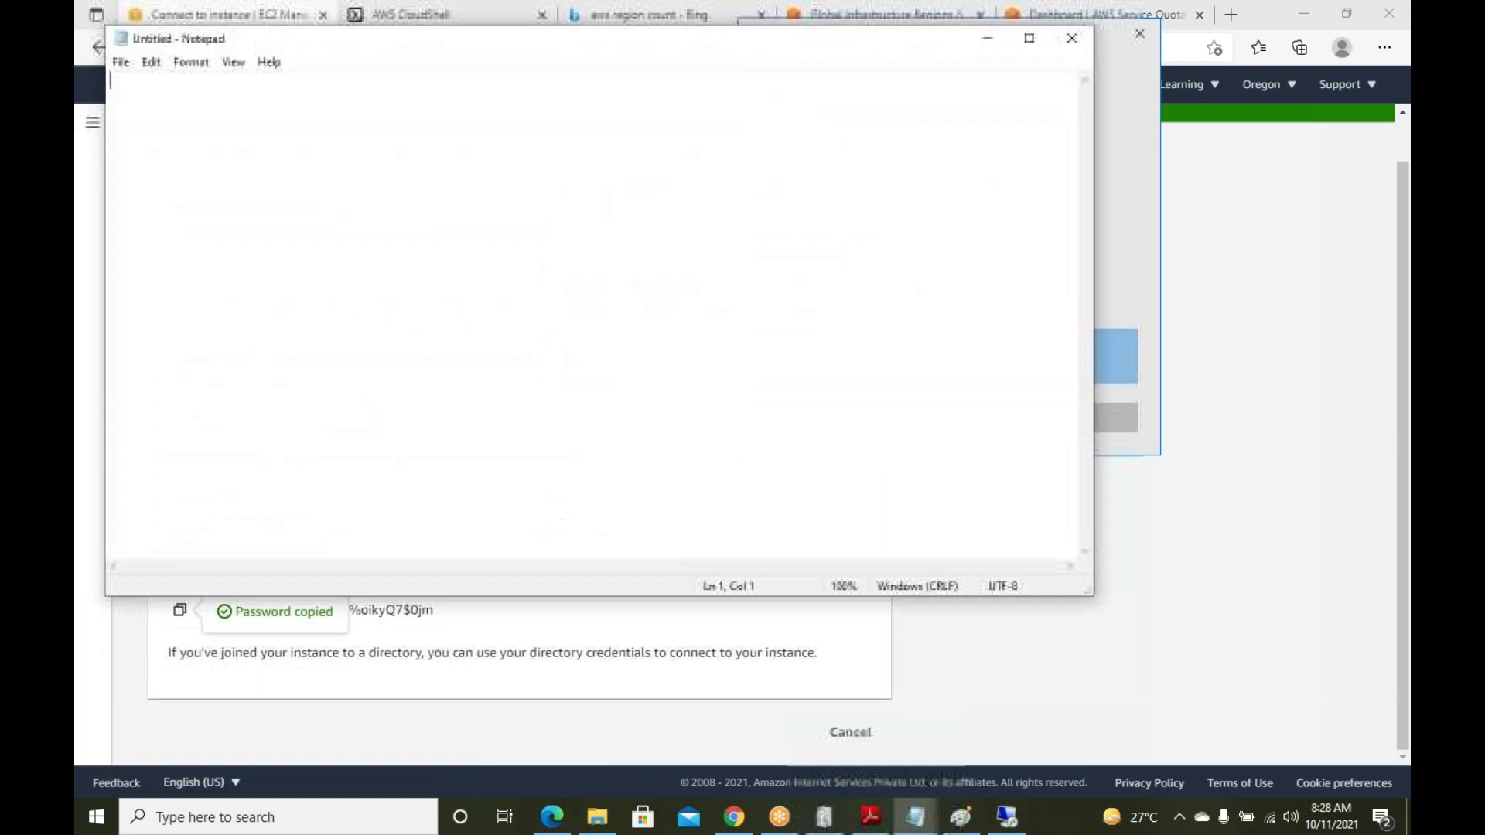
pyautogui.hotkey('ctrl', 'v')
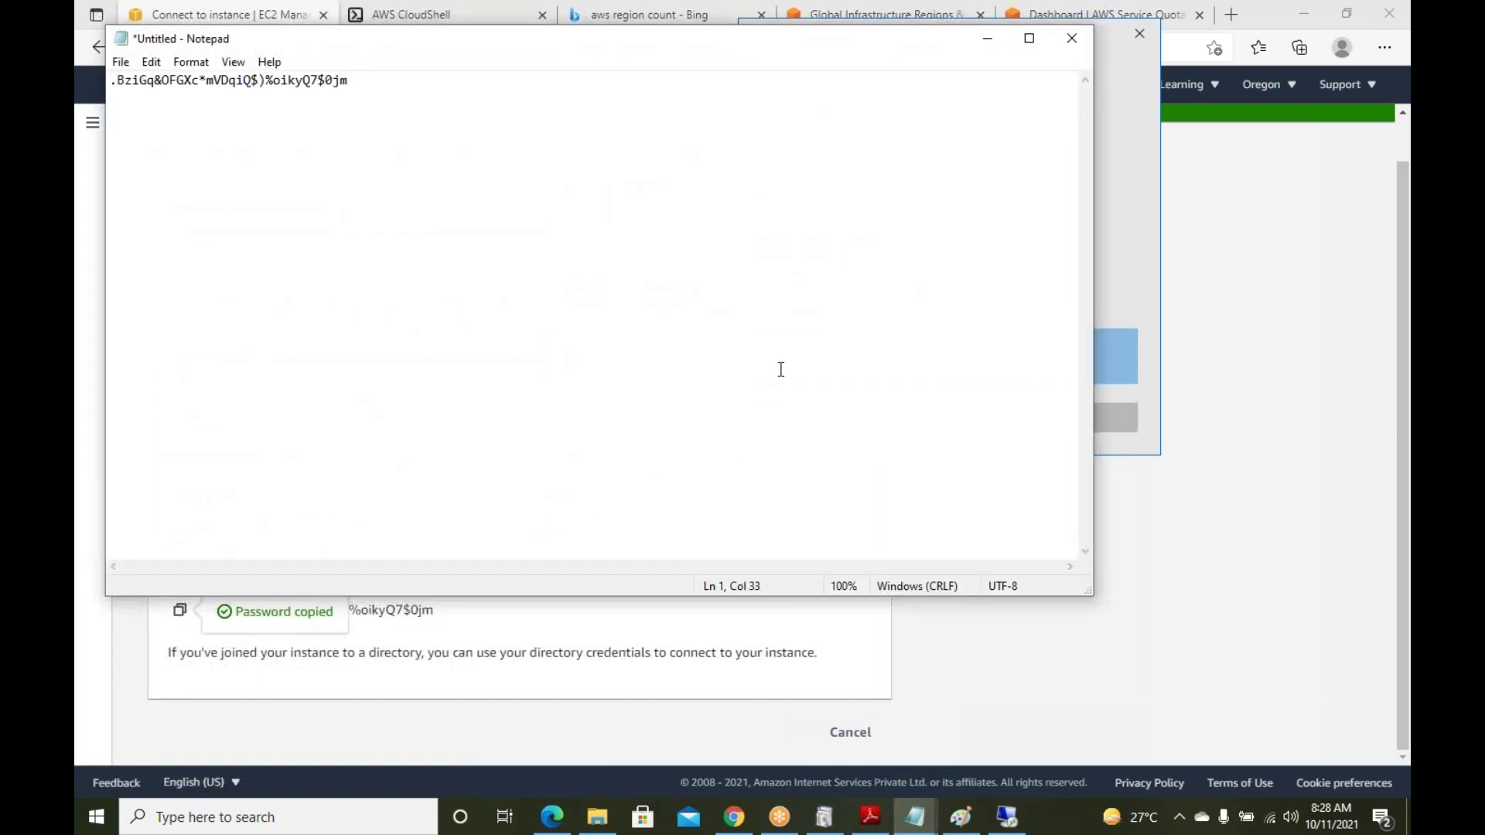
pyautogui.click(985, 35)
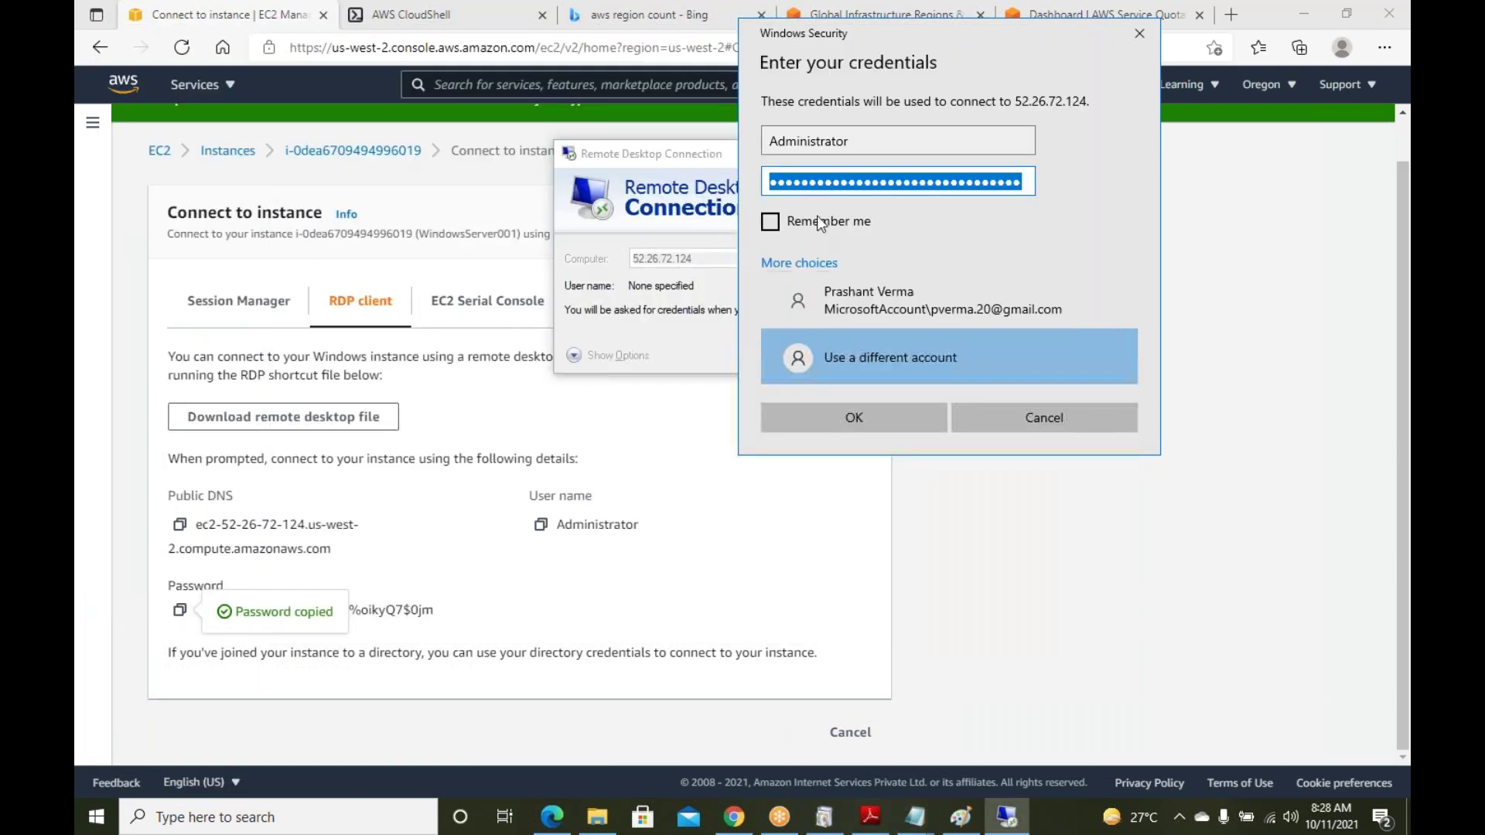
pyautogui.click(859, 409)
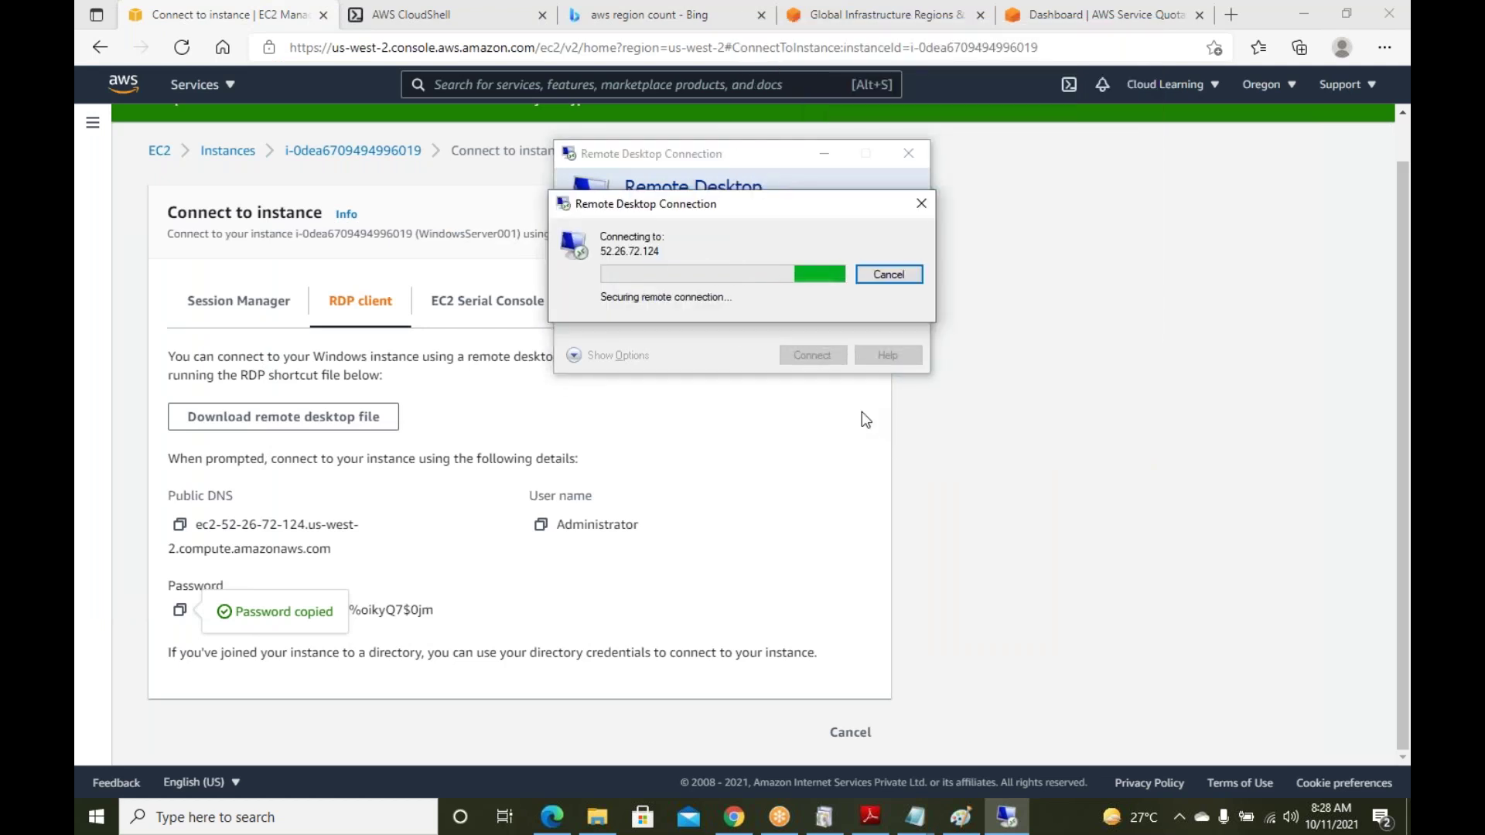
pyautogui.click(783, 424)
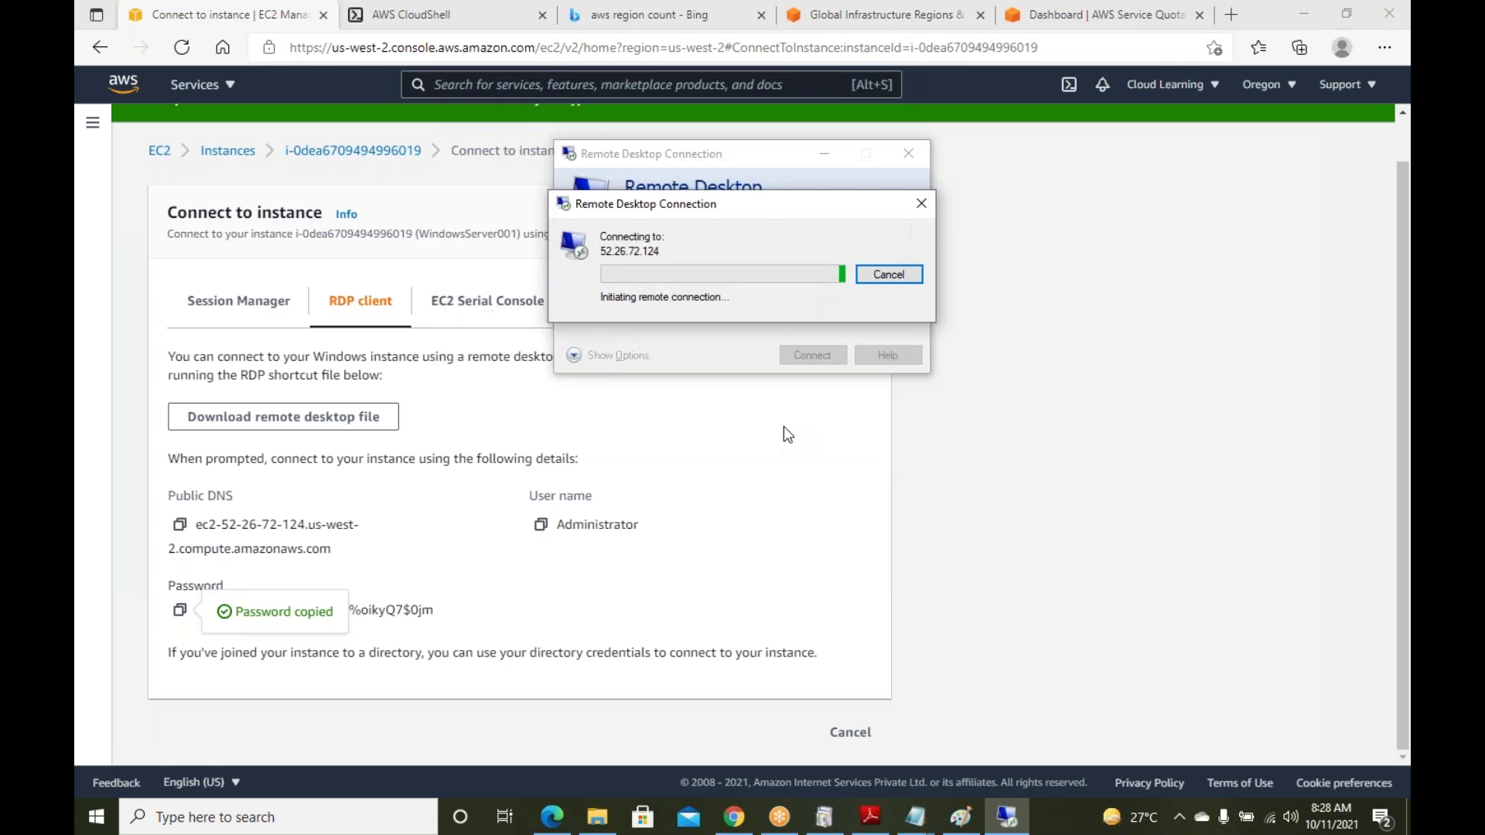
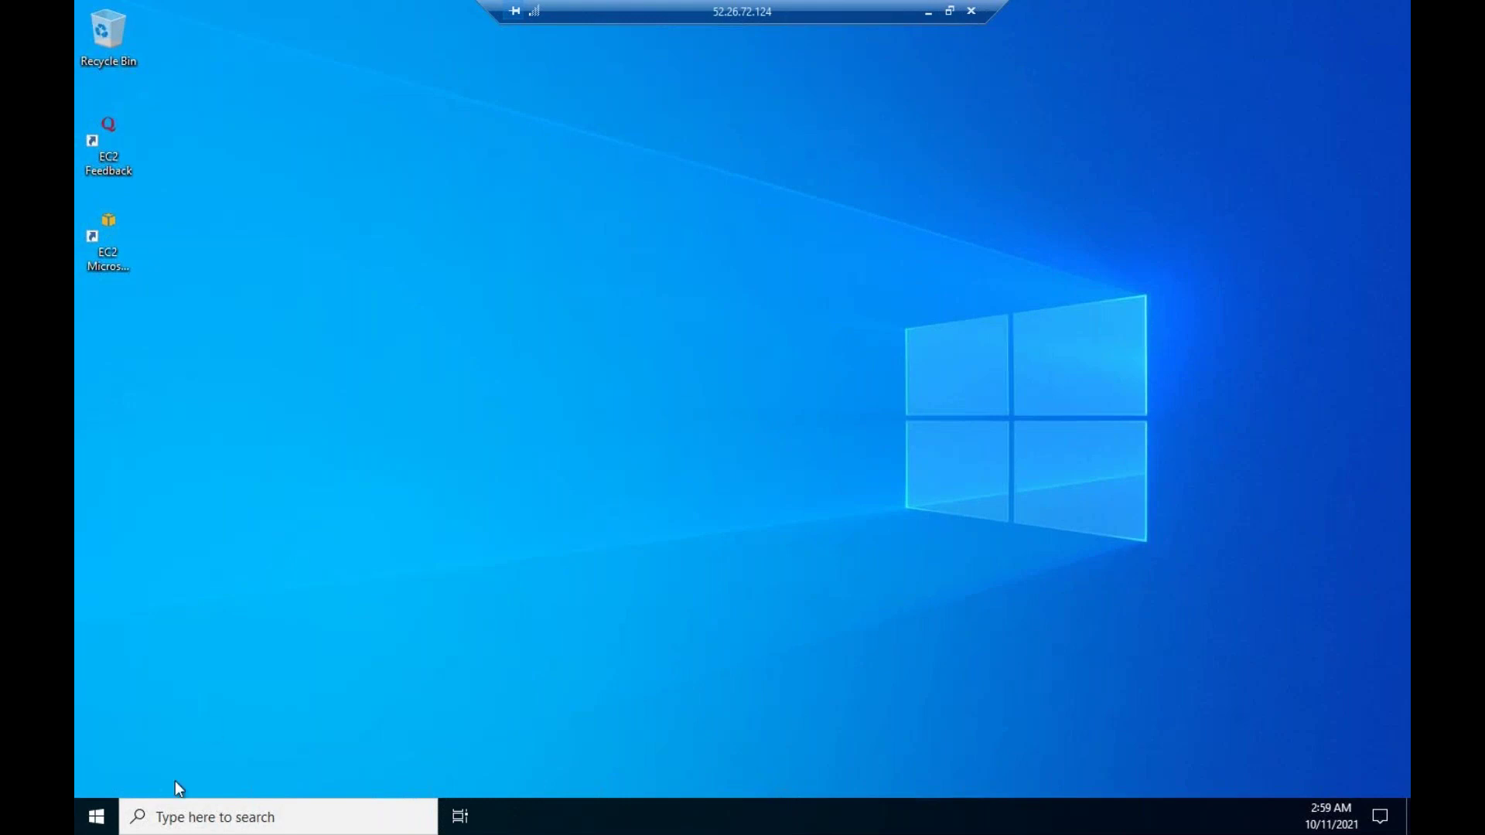
# Answer Yes to the Network 2 discoverability prompt, then close the Start menu
pyautogui.click(99, 816)
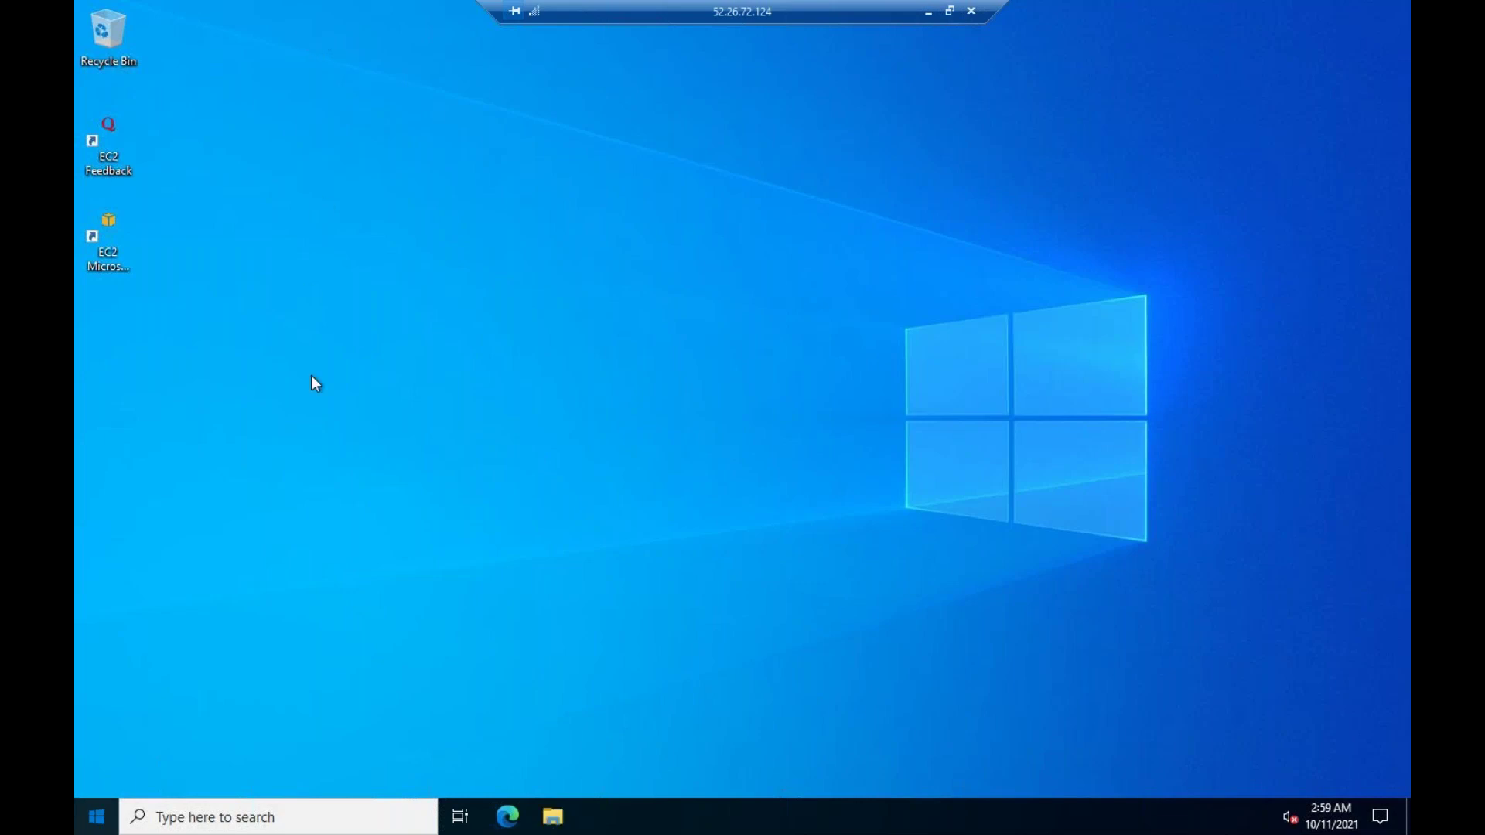
pyautogui.press('Escape')
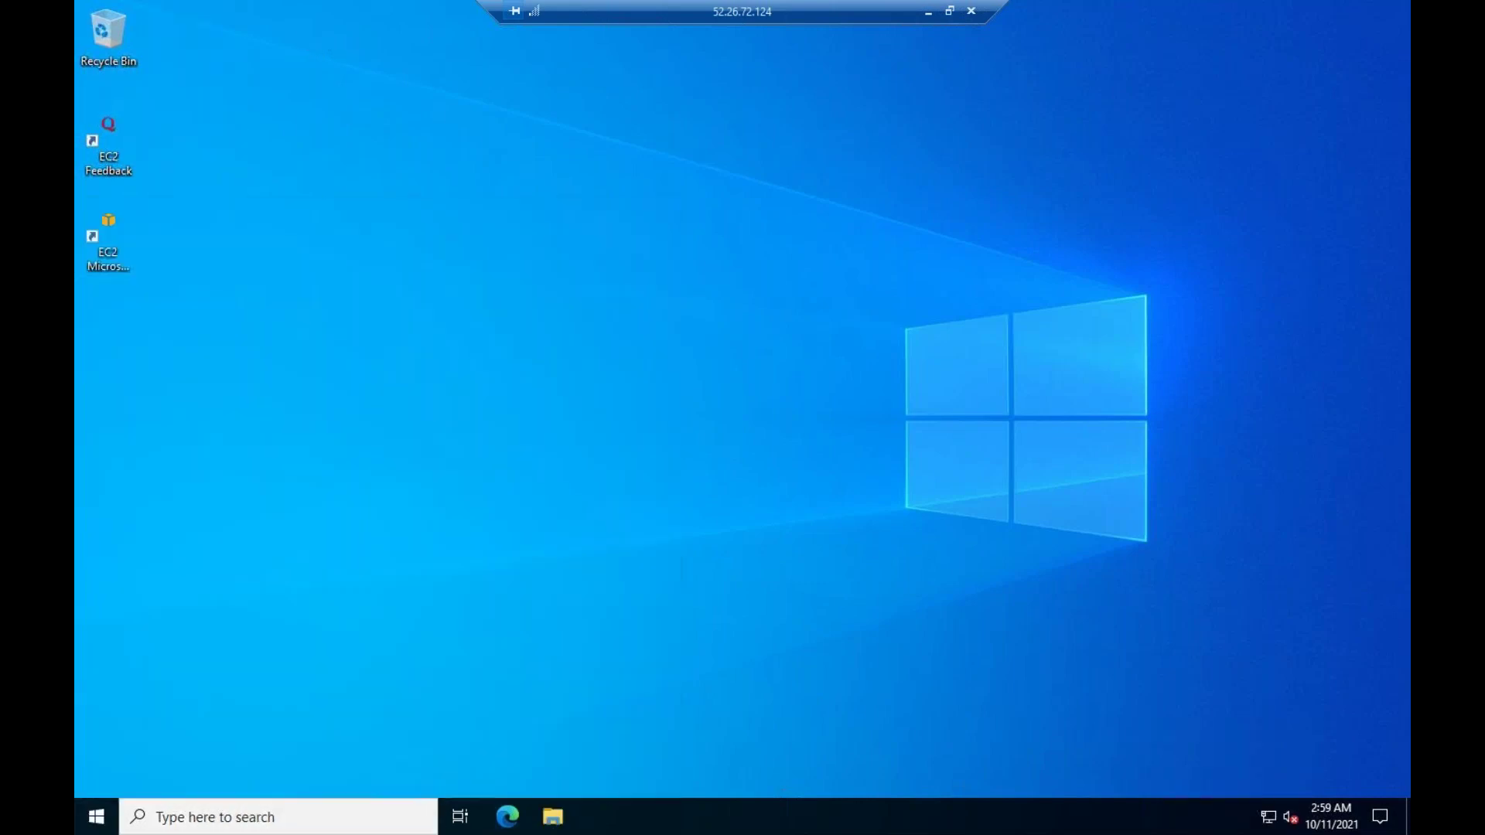
pyautogui.click(96, 817)
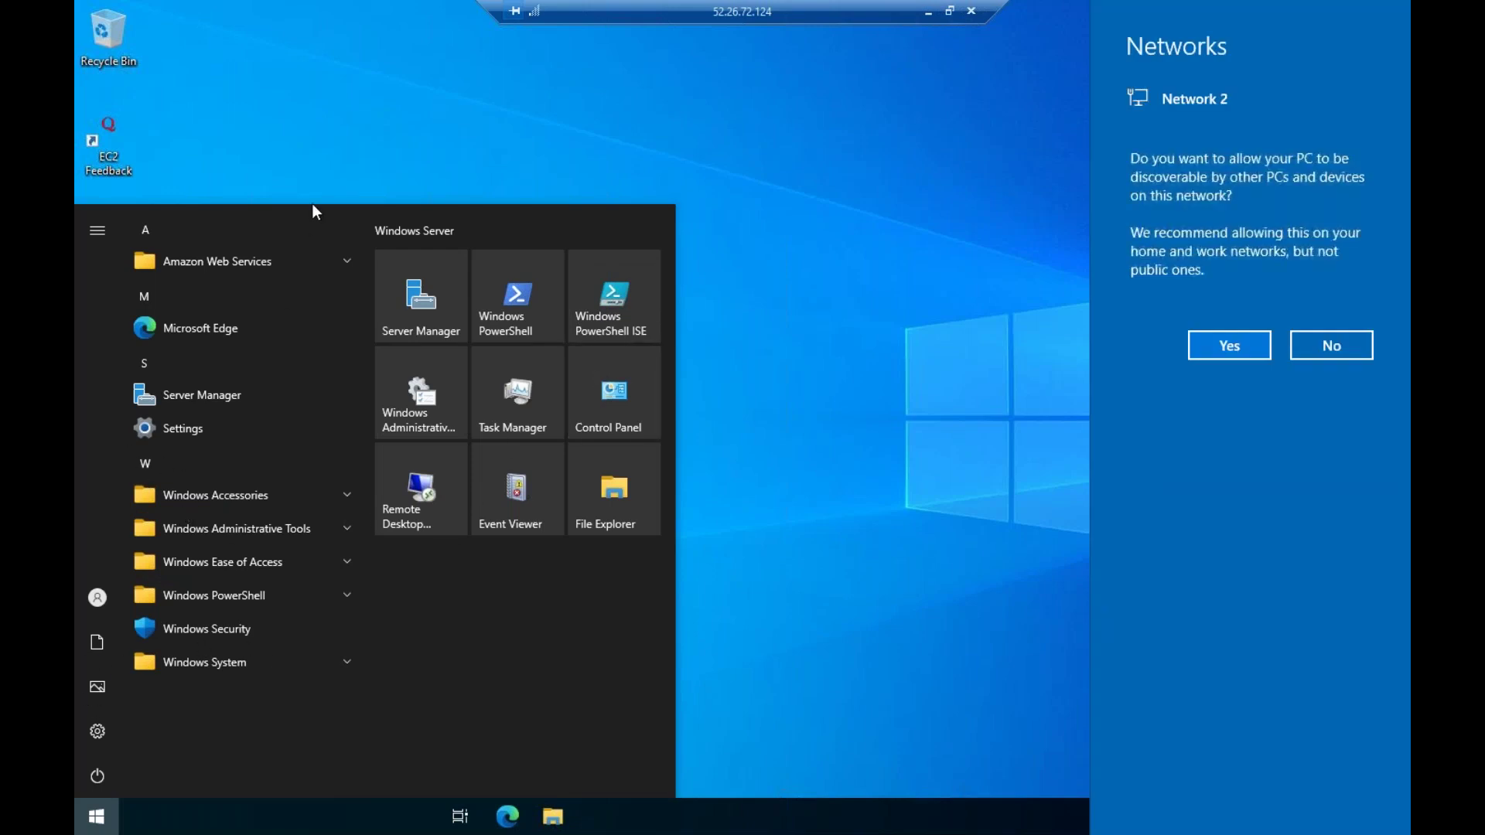
pyautogui.click(1237, 346)
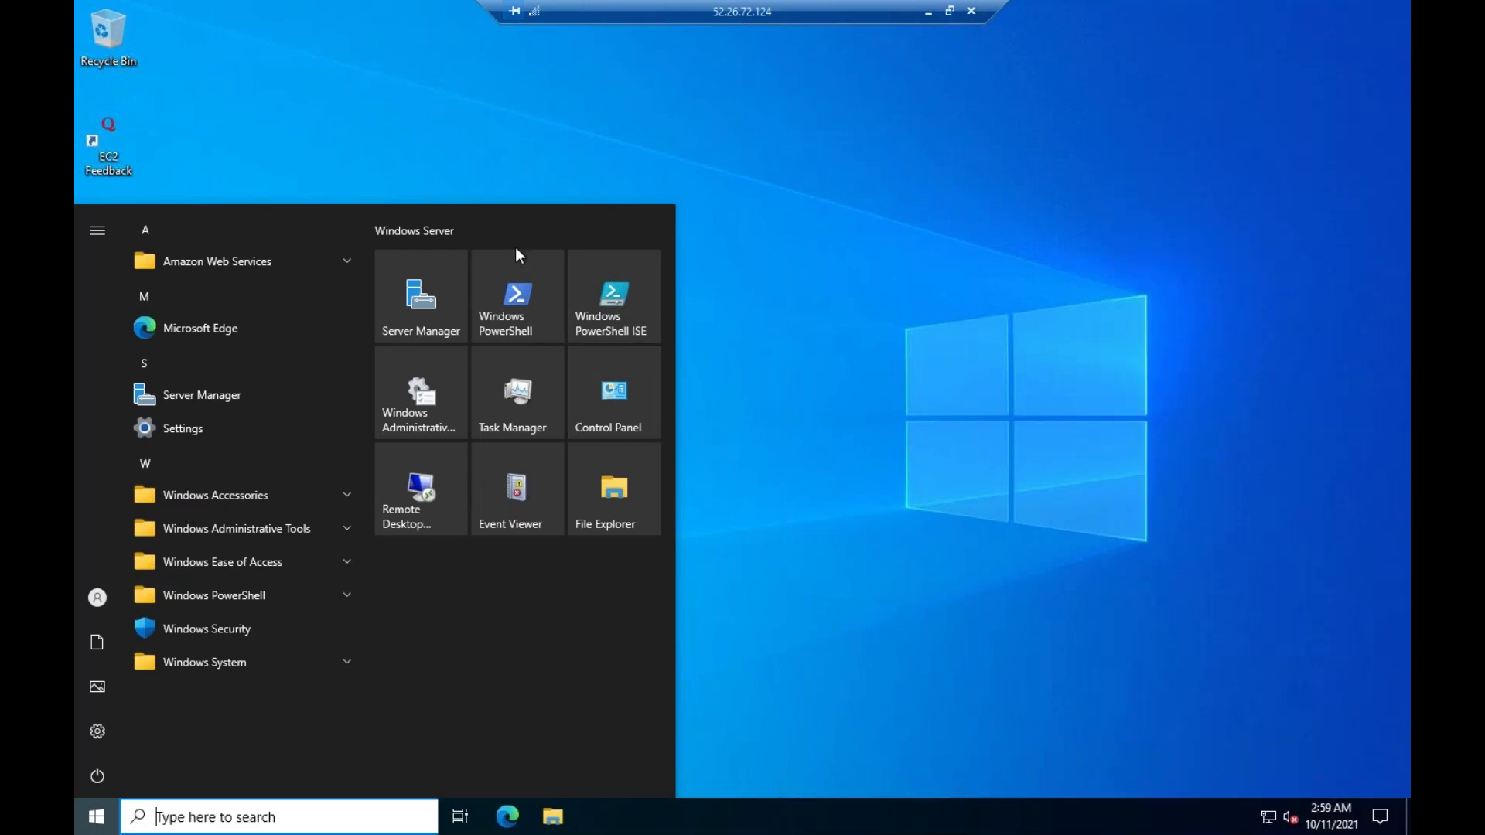
pyautogui.click(833, 390)
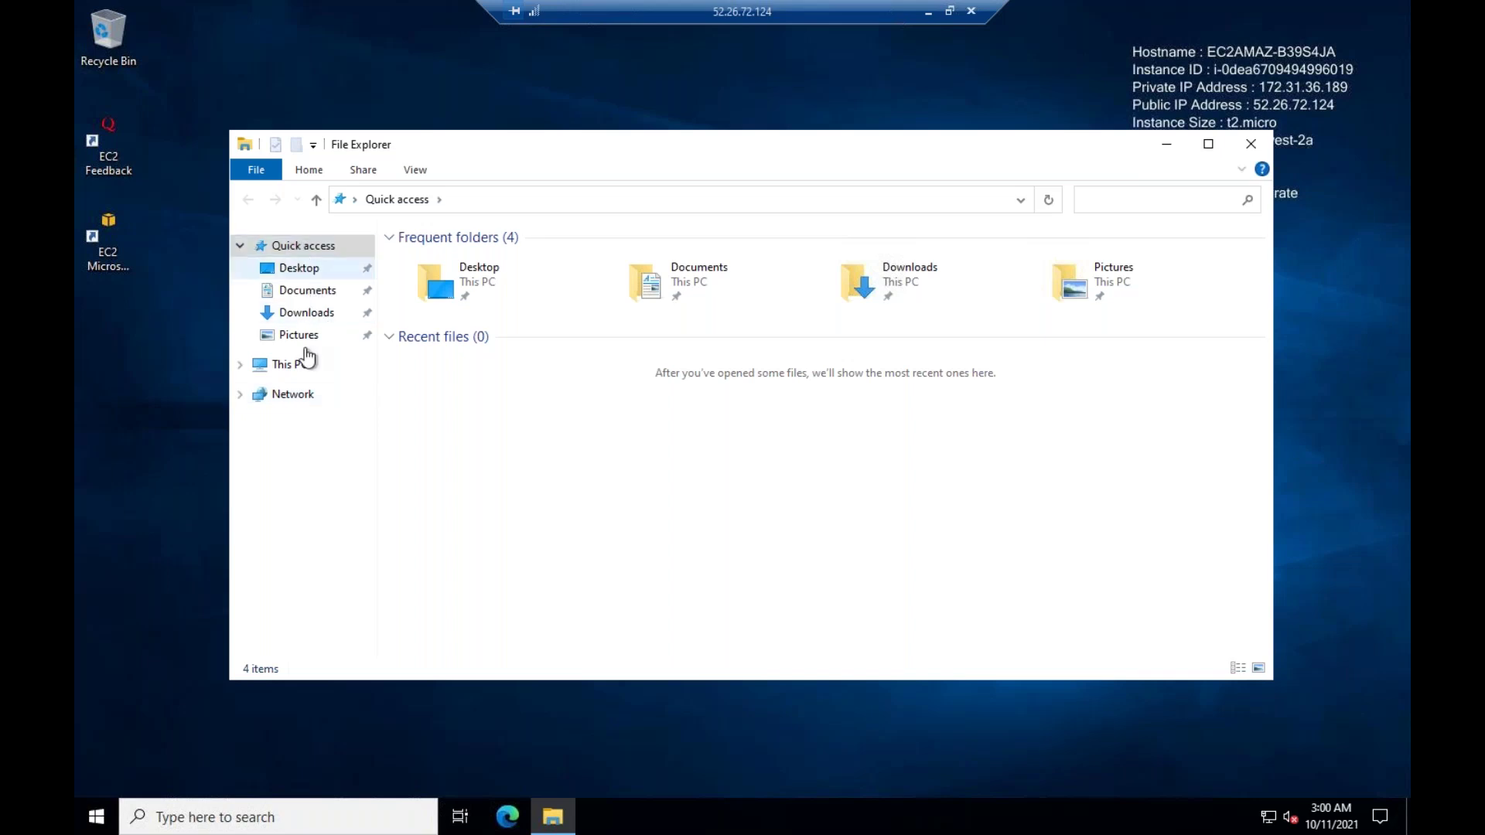
# Select This PC in File Explorer and open its system Properties
pyautogui.click(299, 368)
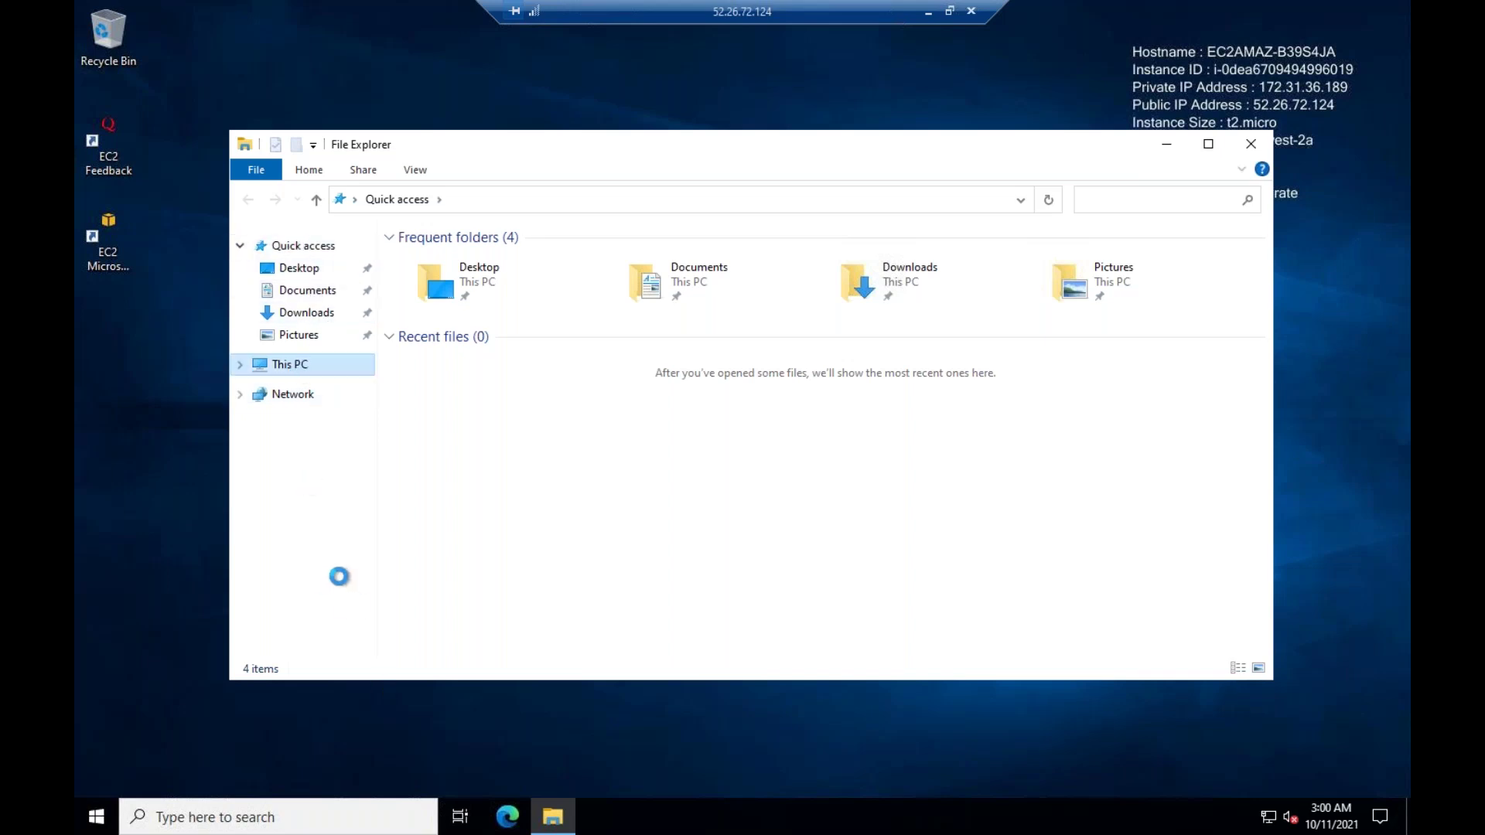
pyautogui.rightClick(296, 365)
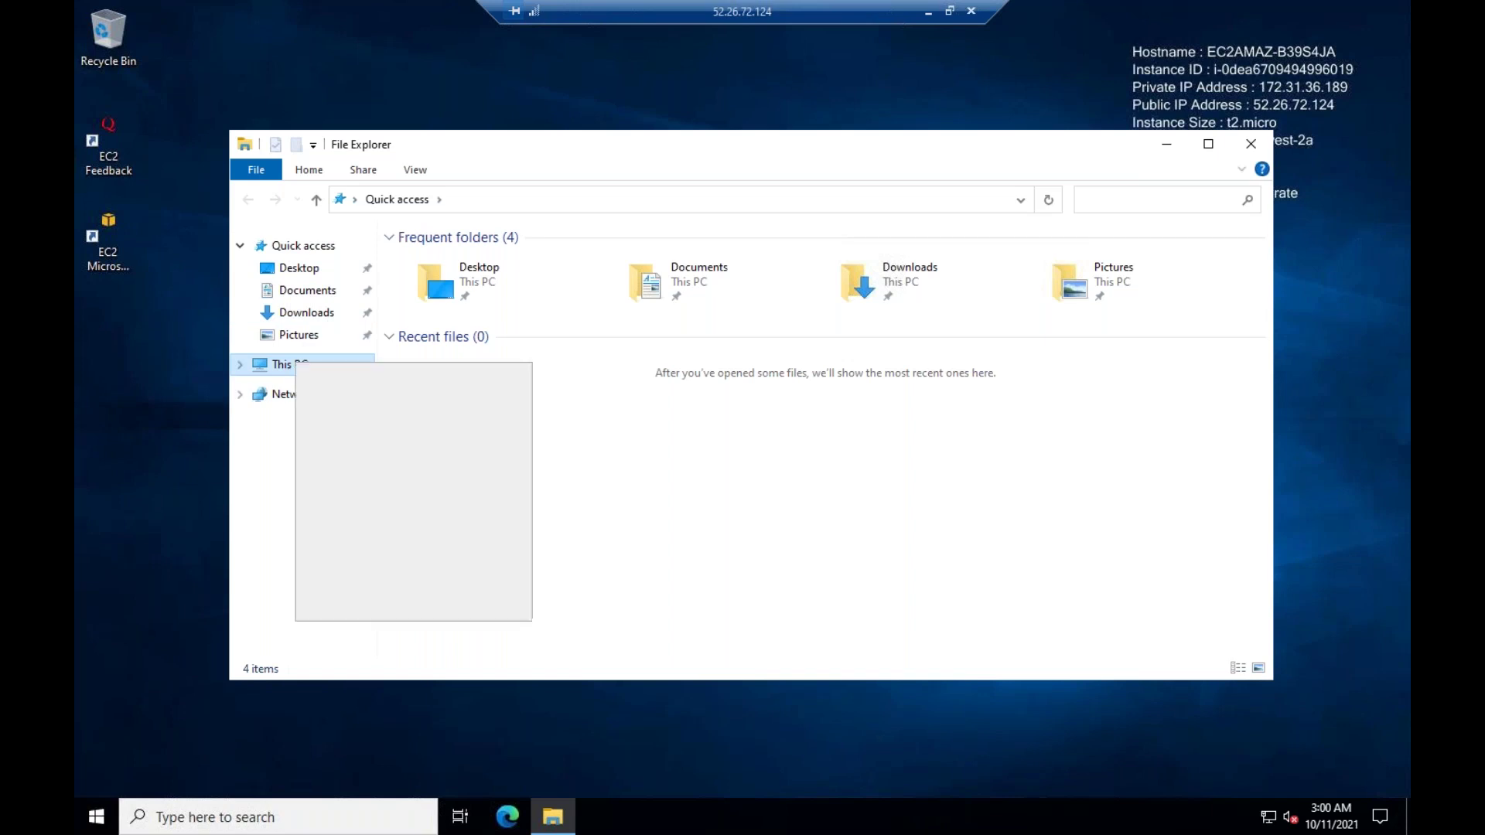
pyautogui.click(352, 607)
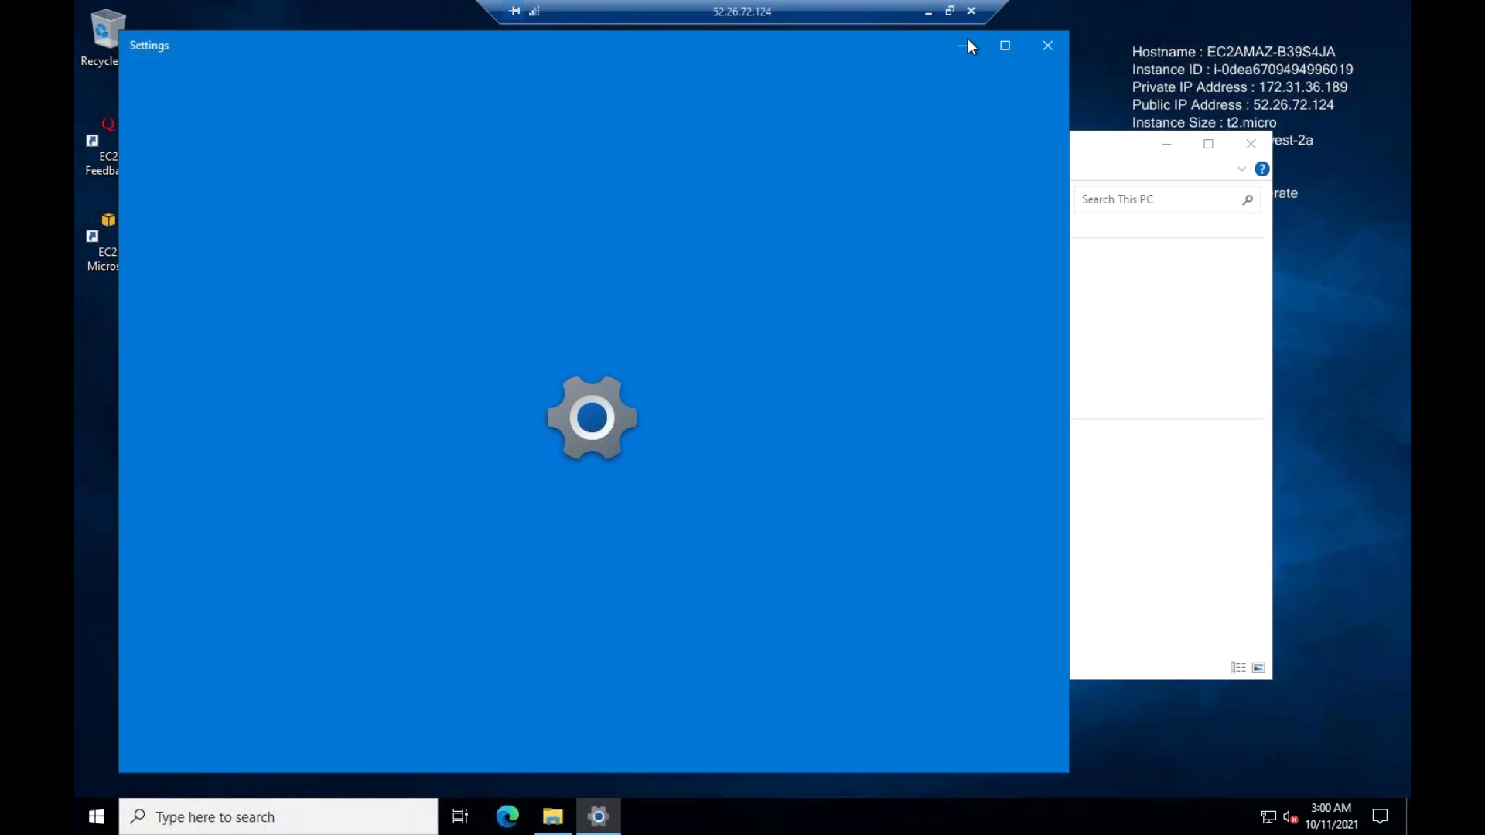
pyautogui.click(967, 42)
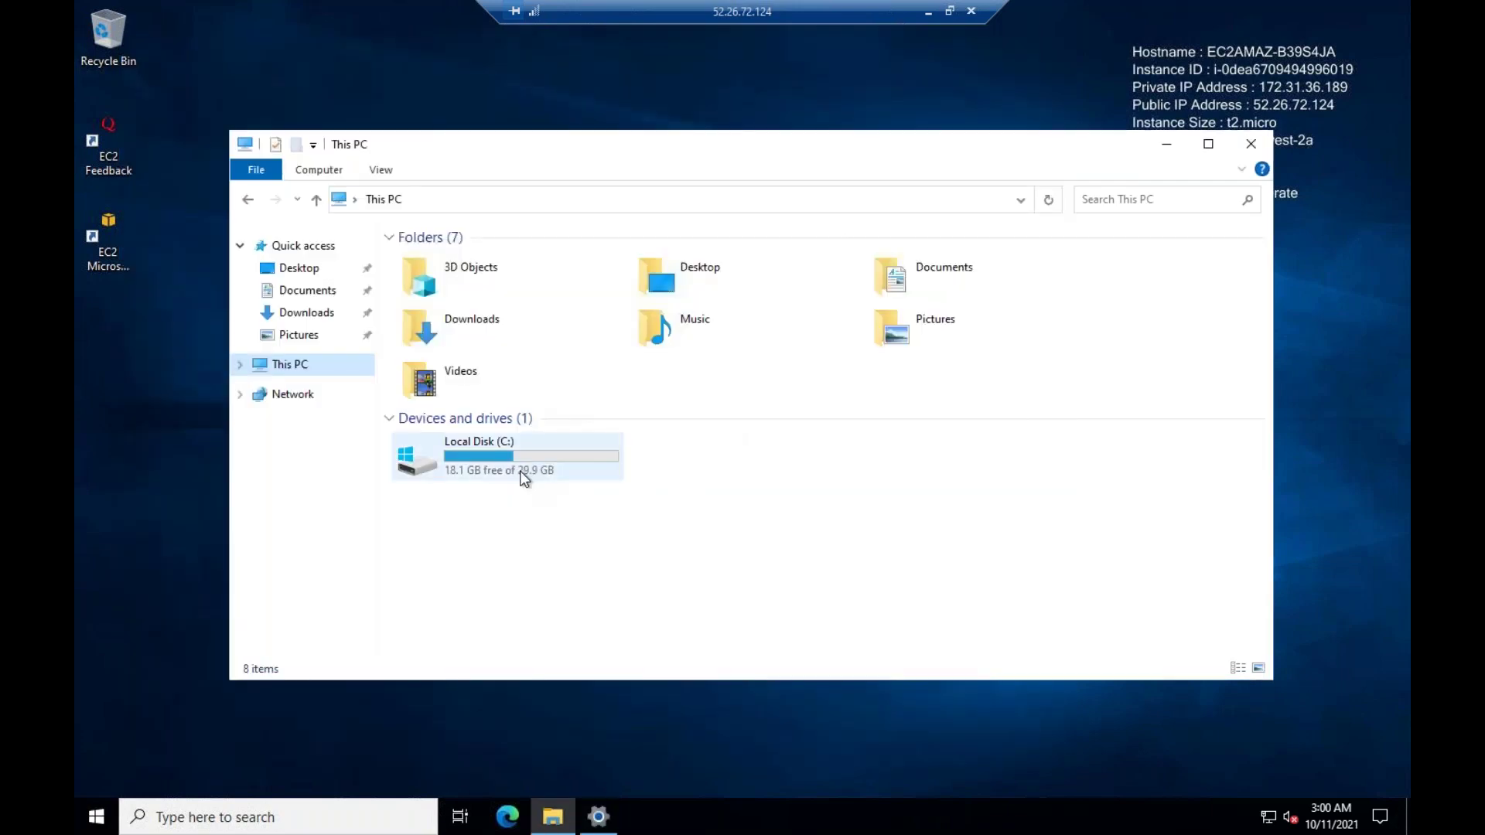
pyautogui.rightClick(281, 365)
pyautogui.click(348, 608)
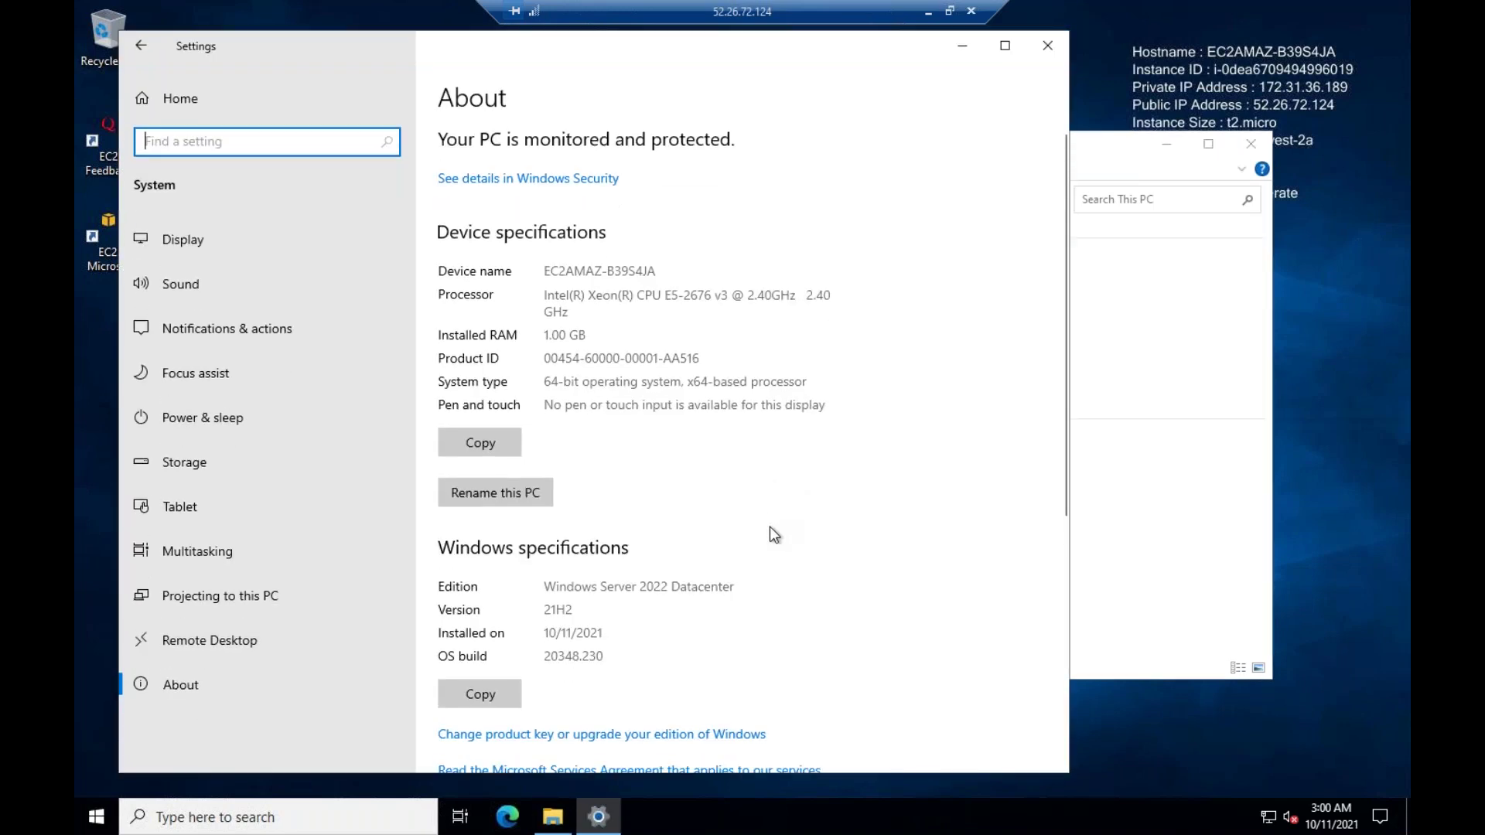
# Scroll the About specs and highlight the 1.00 GB installed RAM and processor speed
pyautogui.scroll(-5, 769, 526)
pyautogui.scroll(5, 777, 540)
pyautogui.moveTo(589, 335); pyautogui.dragTo(538, 339)
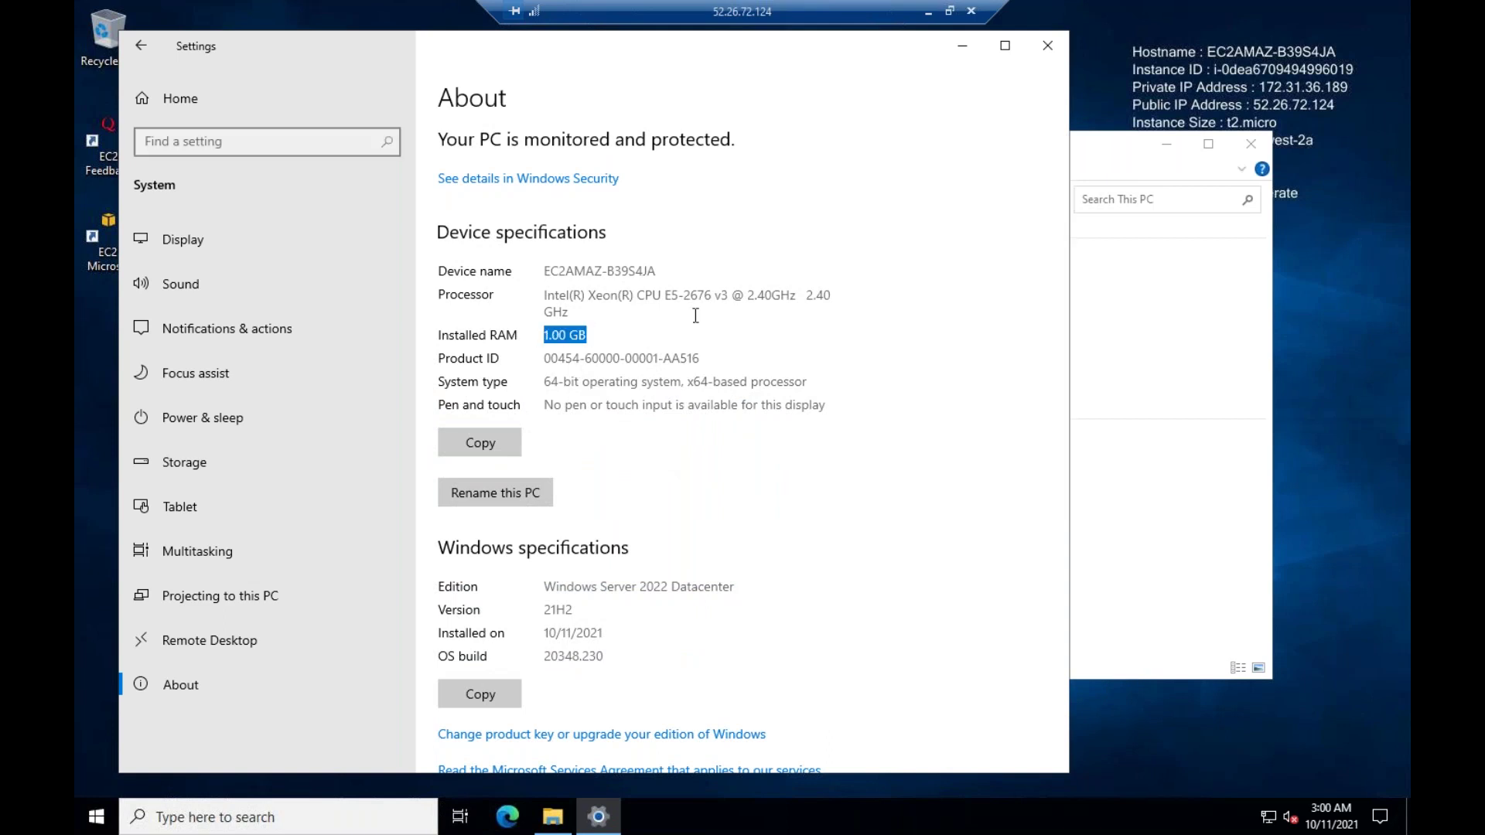
pyautogui.moveTo(579, 316); pyautogui.dragTo(543, 331)
# Close Settings, start Server Manager from the Start menu, and close the This PC window
pyautogui.click(1047, 47)
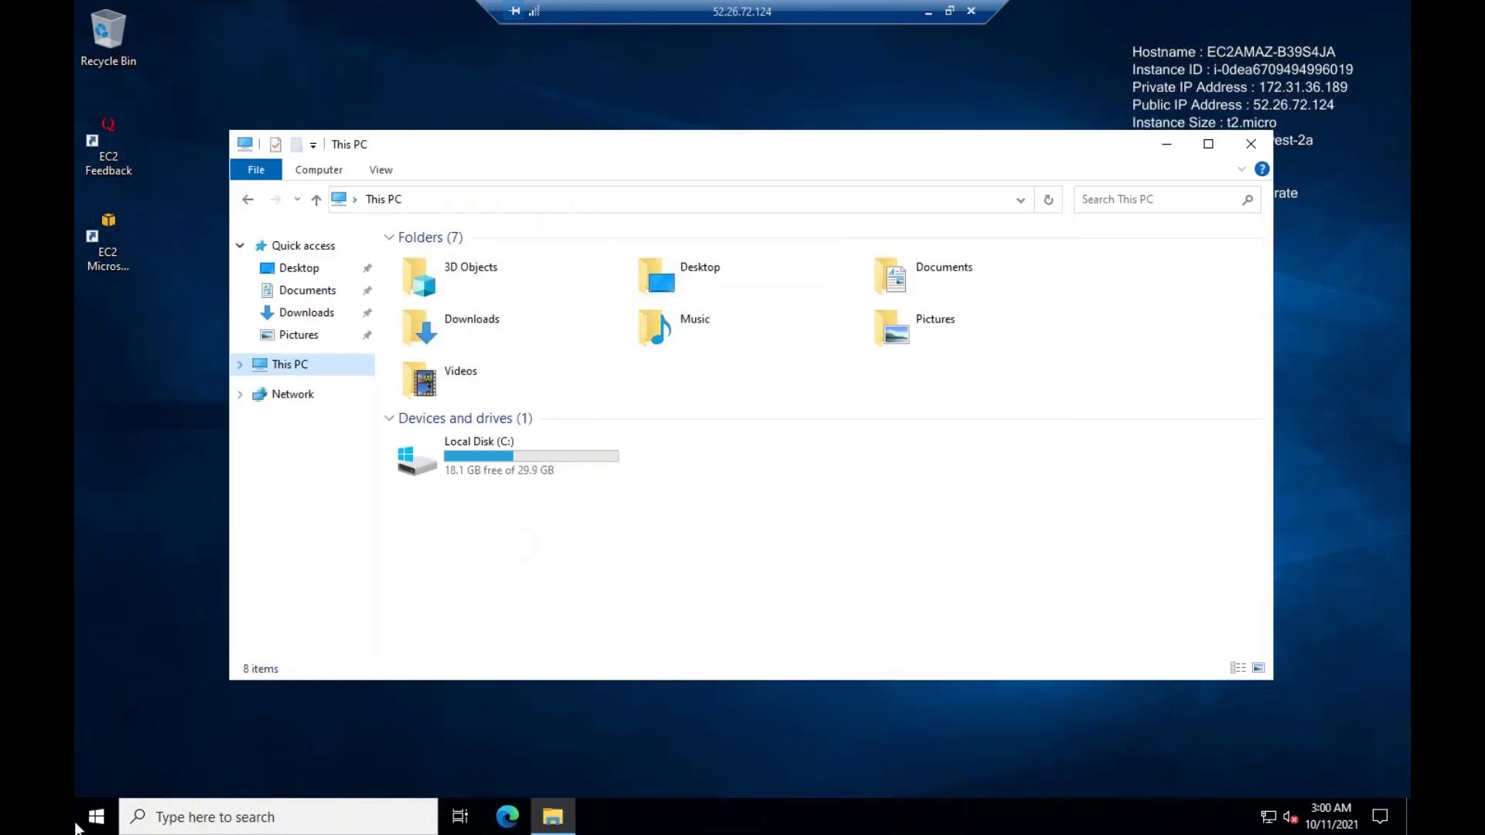
pyautogui.click(99, 812)
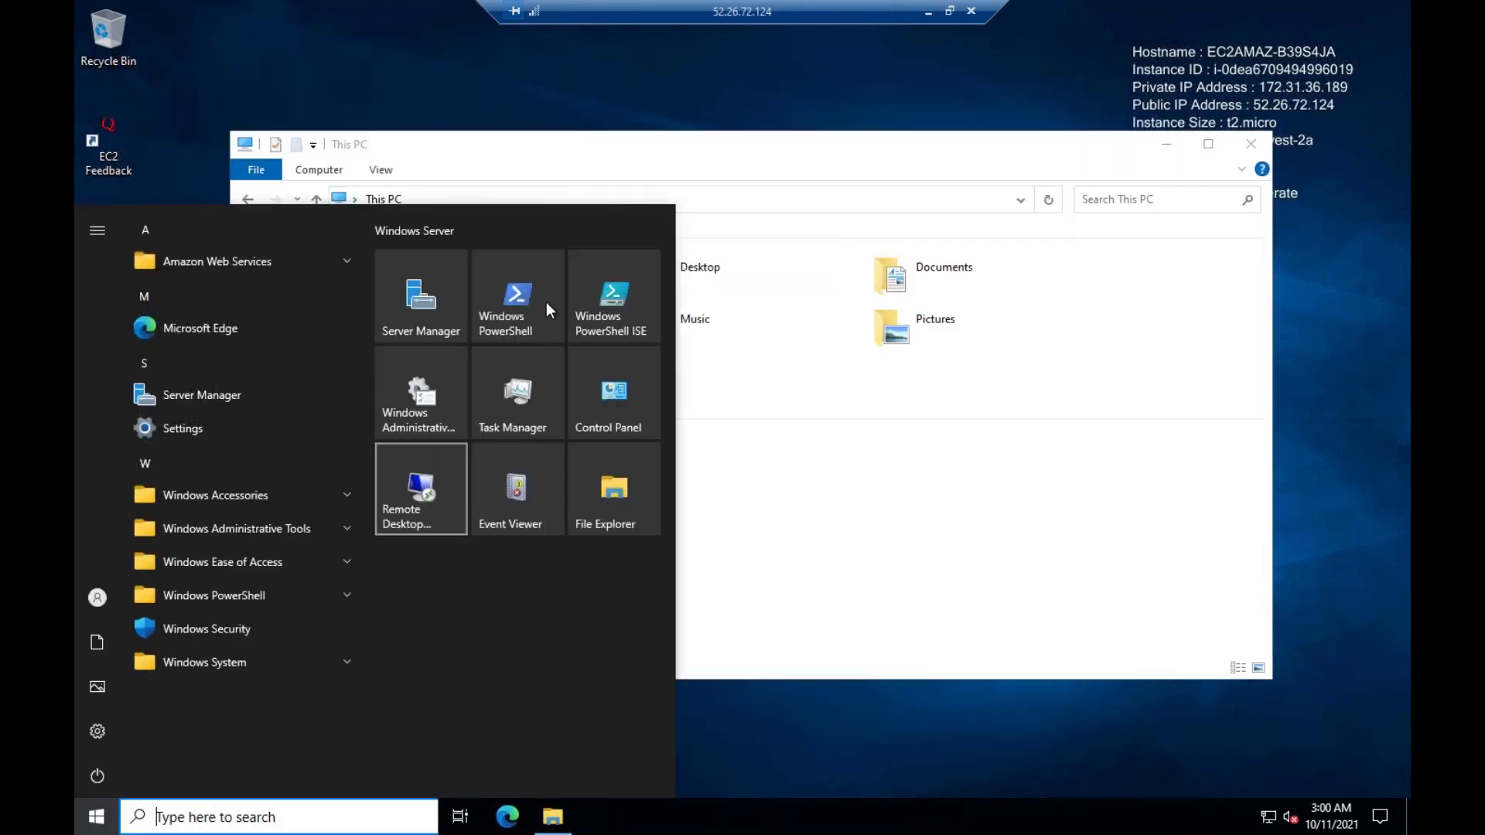
pyautogui.click(421, 309)
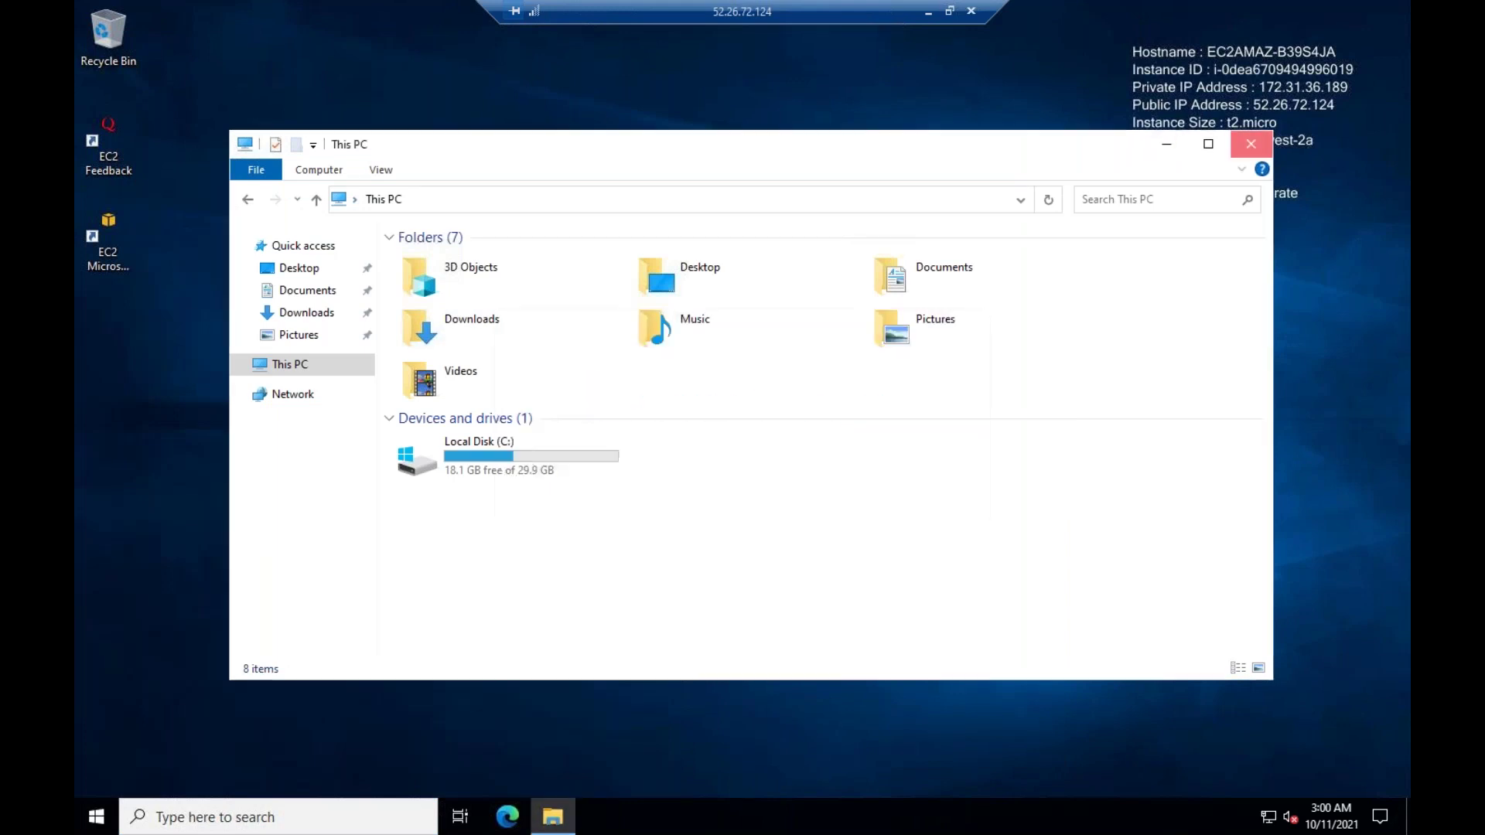
pyautogui.click(1251, 143)
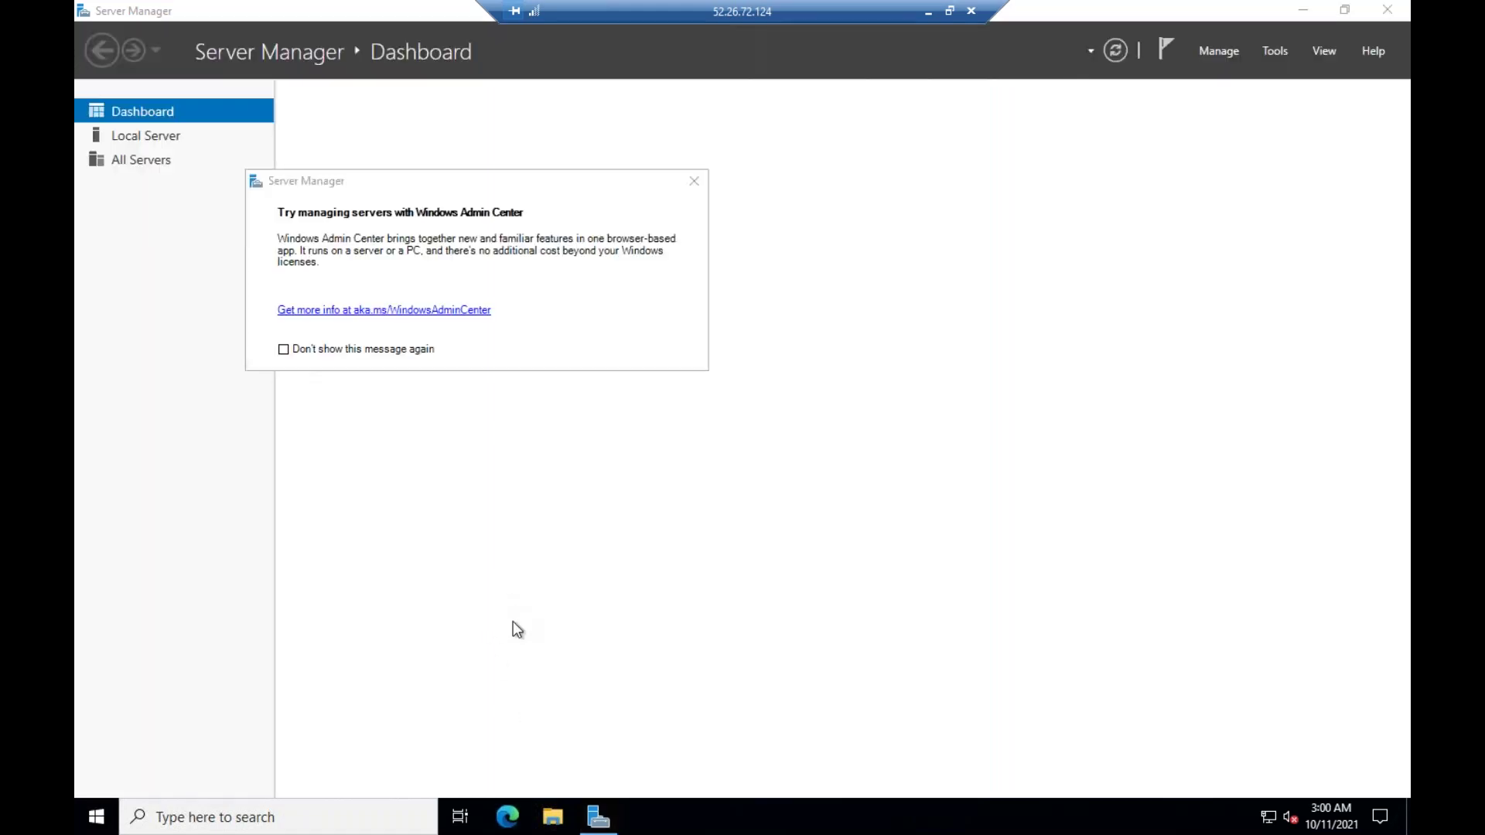
# Dismiss the Windows Admin Center notice and show the Local Server properties
pyautogui.click(695, 181)
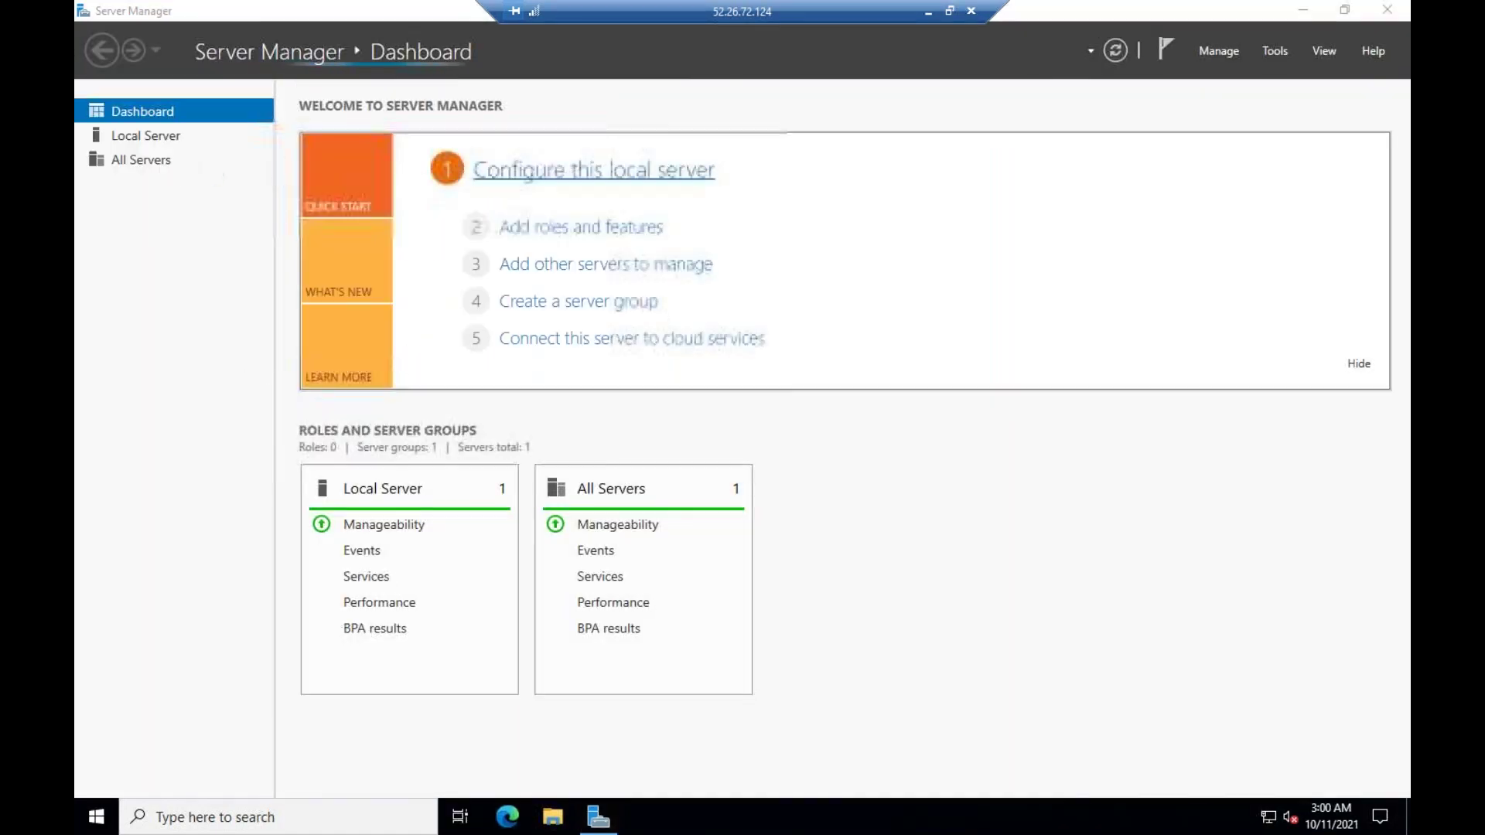
pyautogui.click(186, 141)
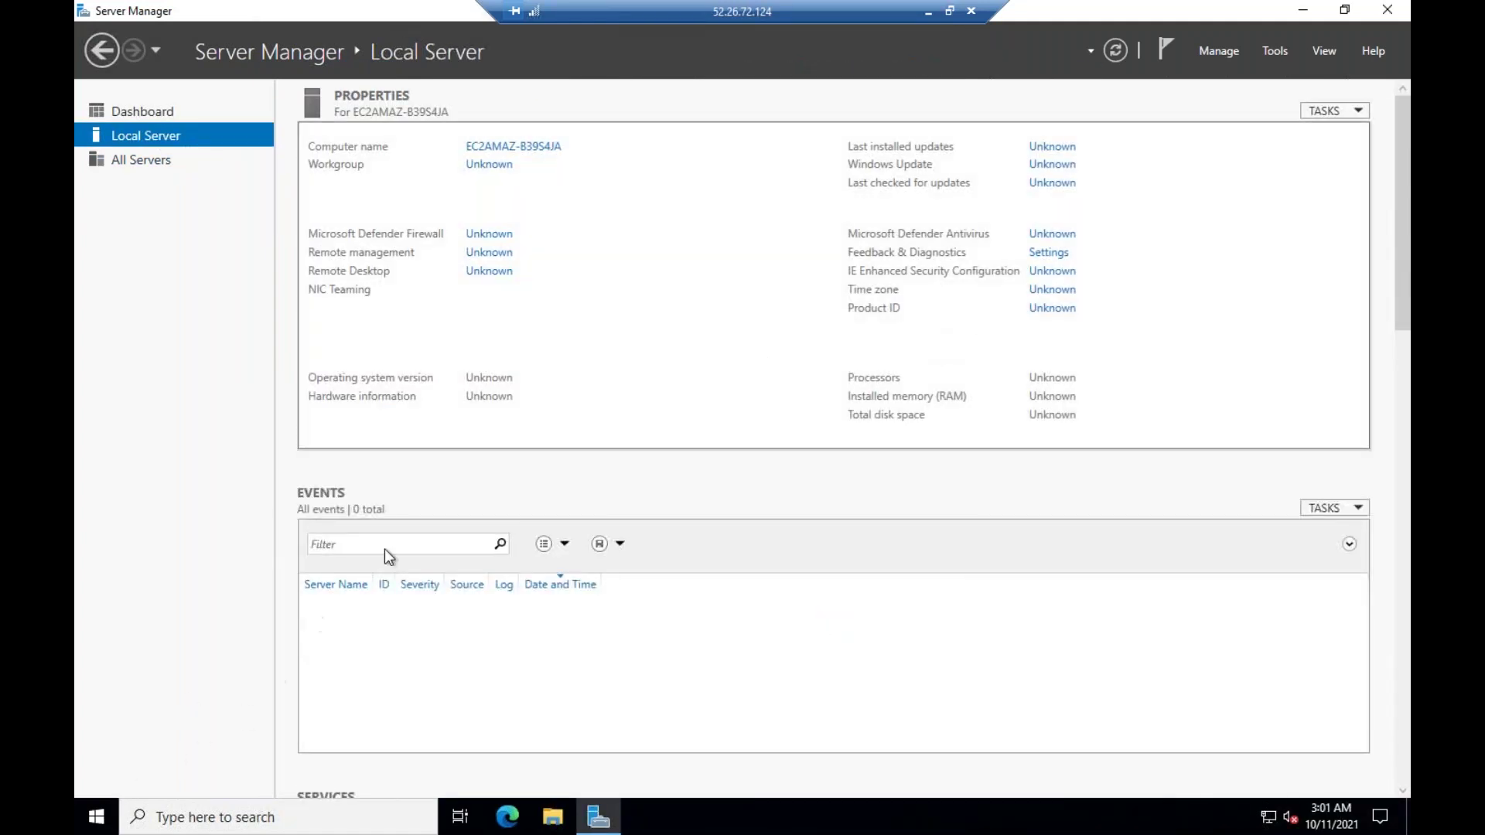
pyautogui.click(87, 818)
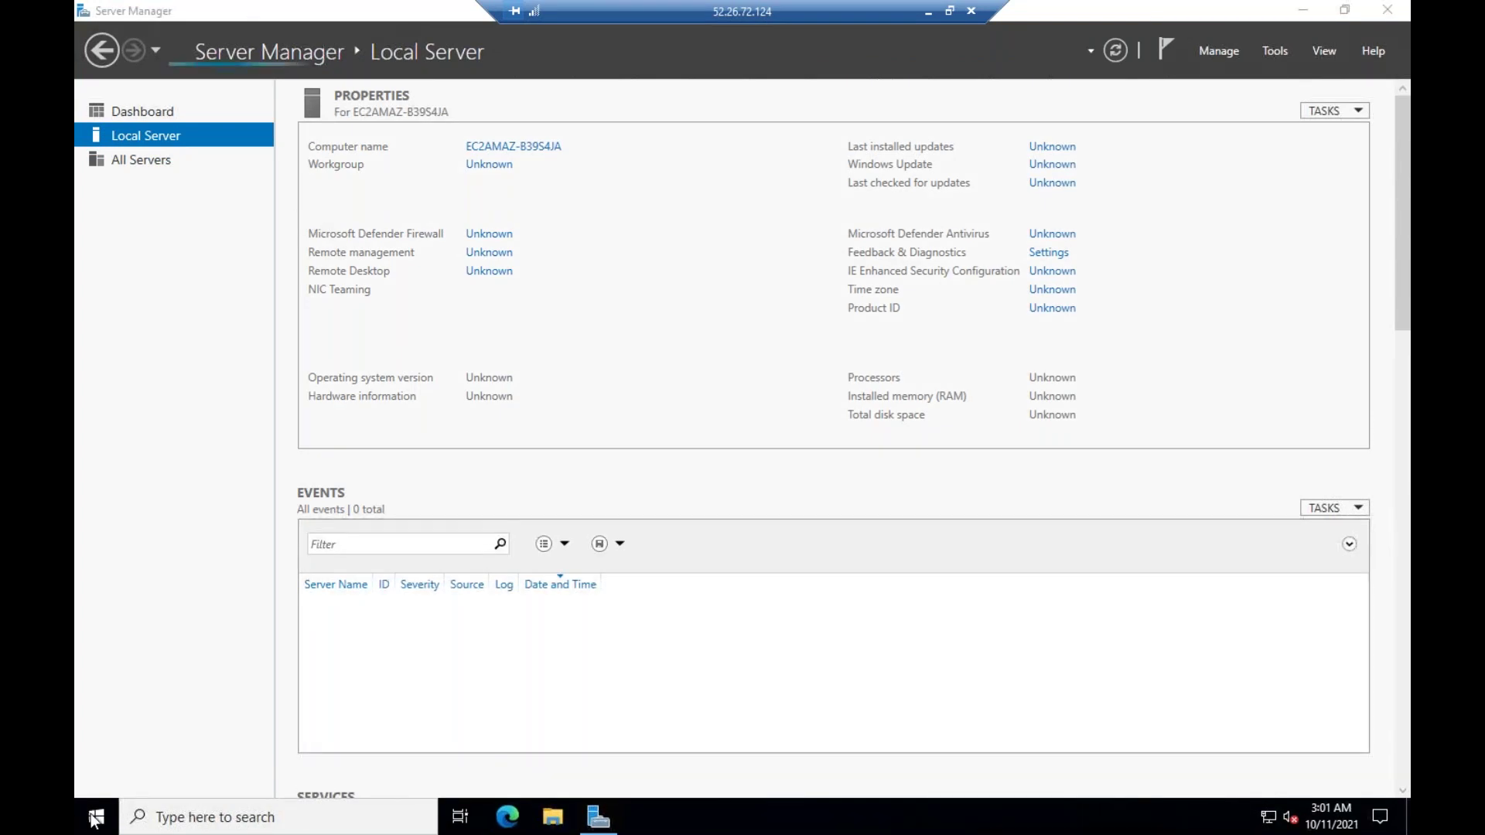
pyautogui.click(95, 822)
pyautogui.click(95, 822)
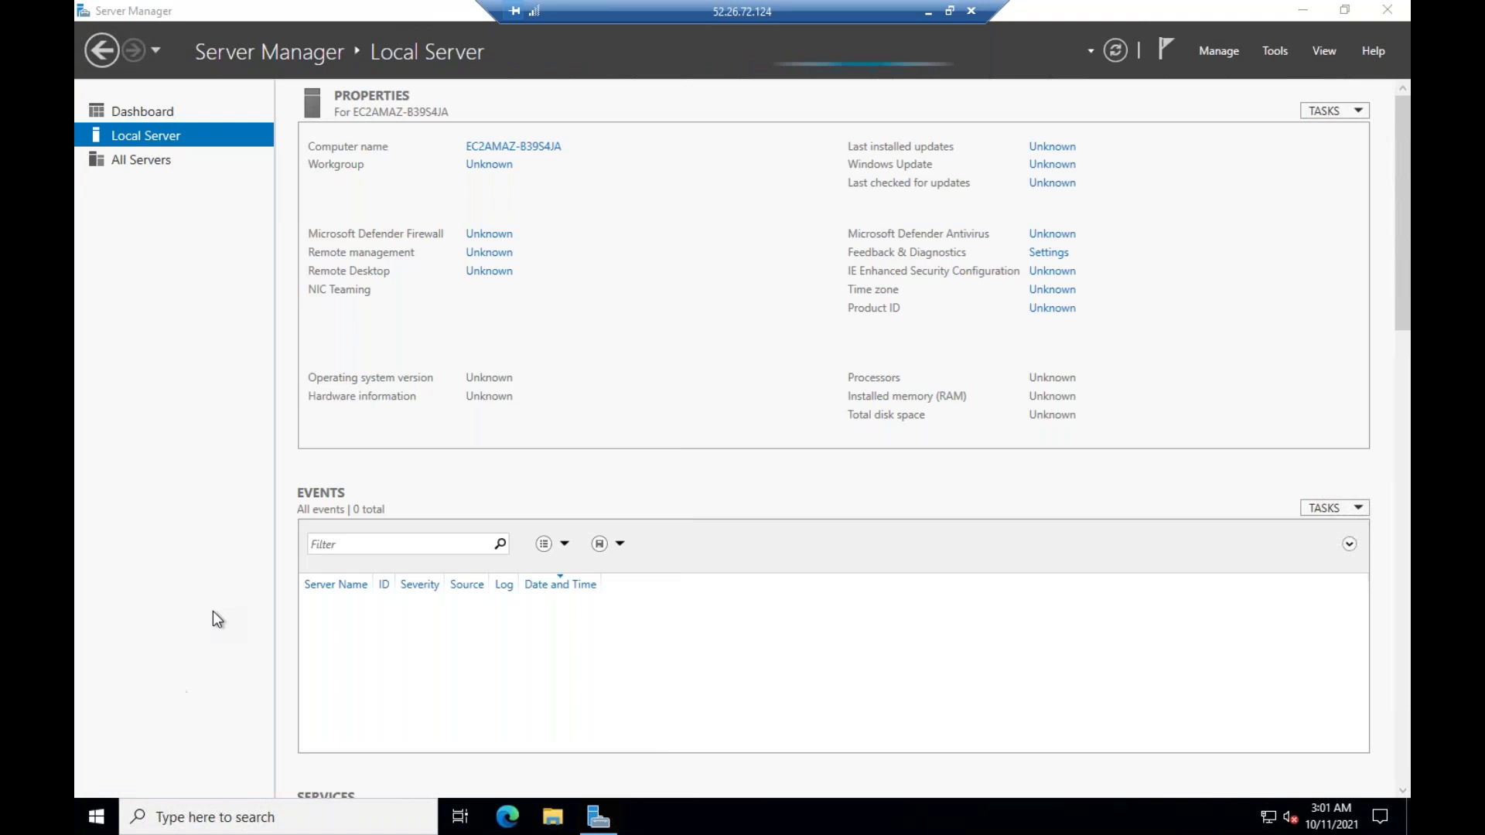
pyautogui.click(95, 817)
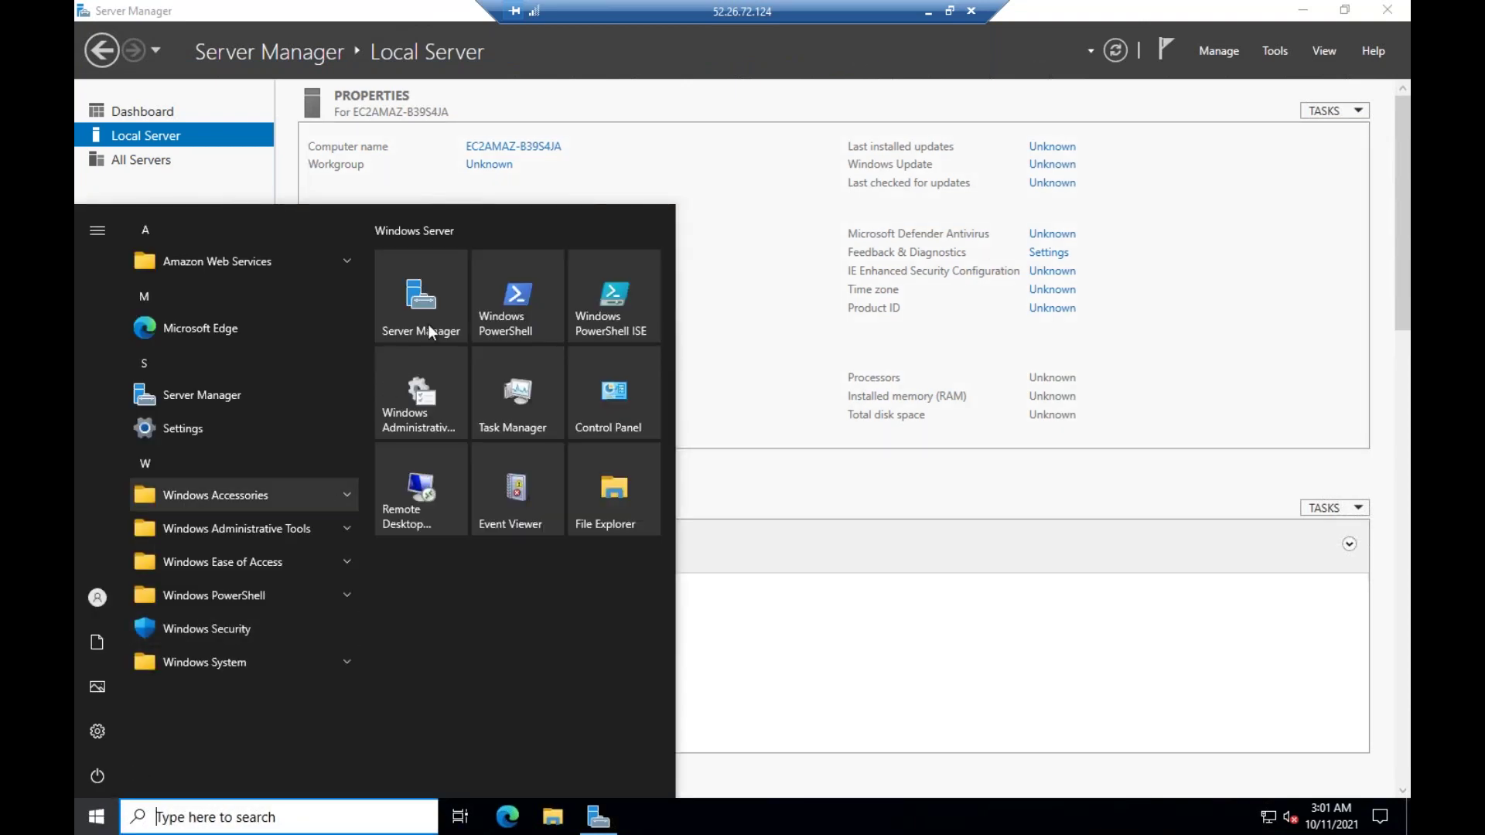
pyautogui.click(882, 656)
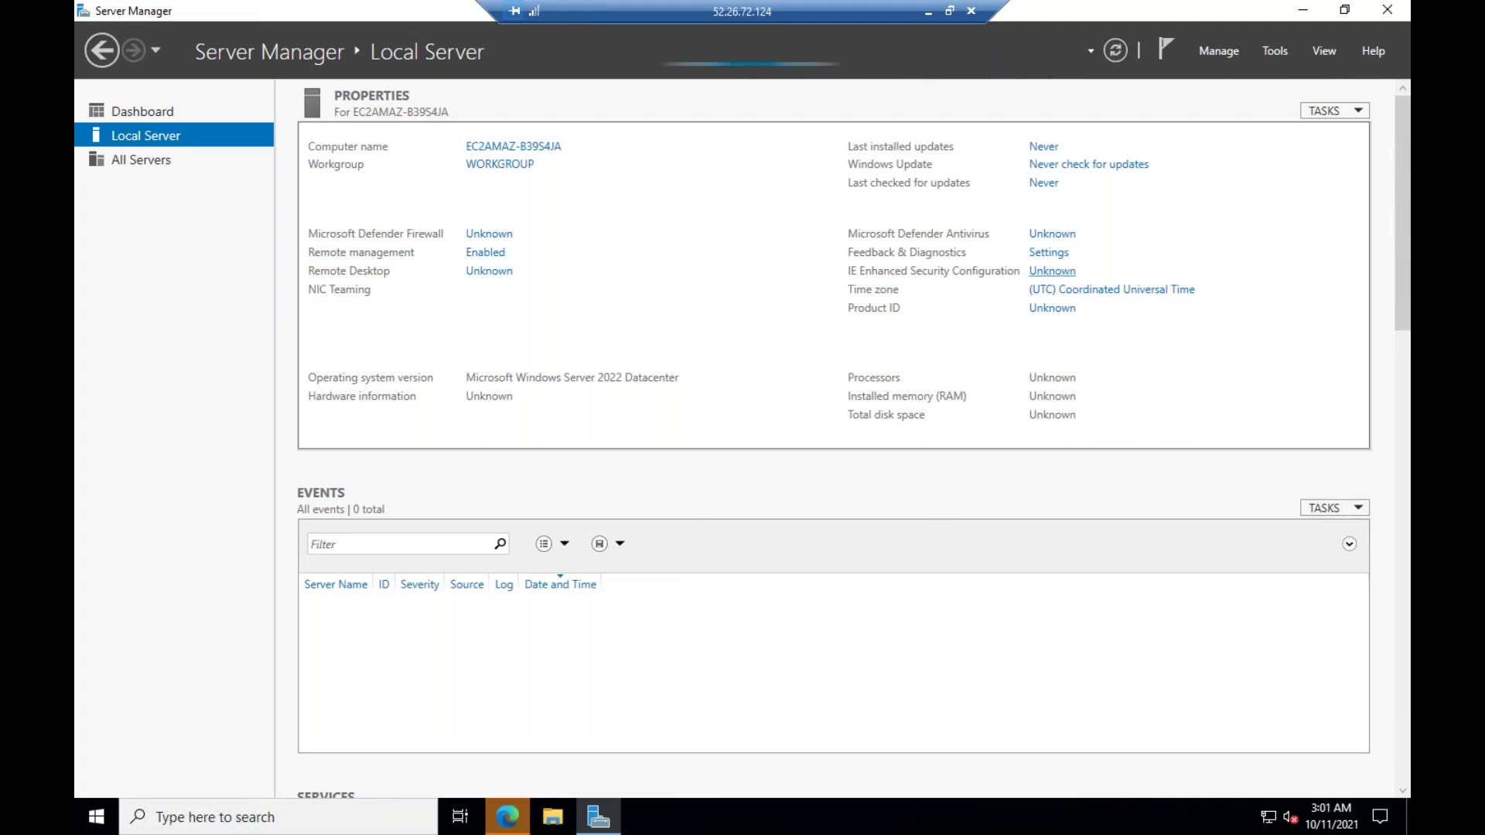
# Turn IE Enhanced Security Configuration off for both Administrators and Users
pyautogui.click(1052, 271)
pyautogui.click(632, 382)
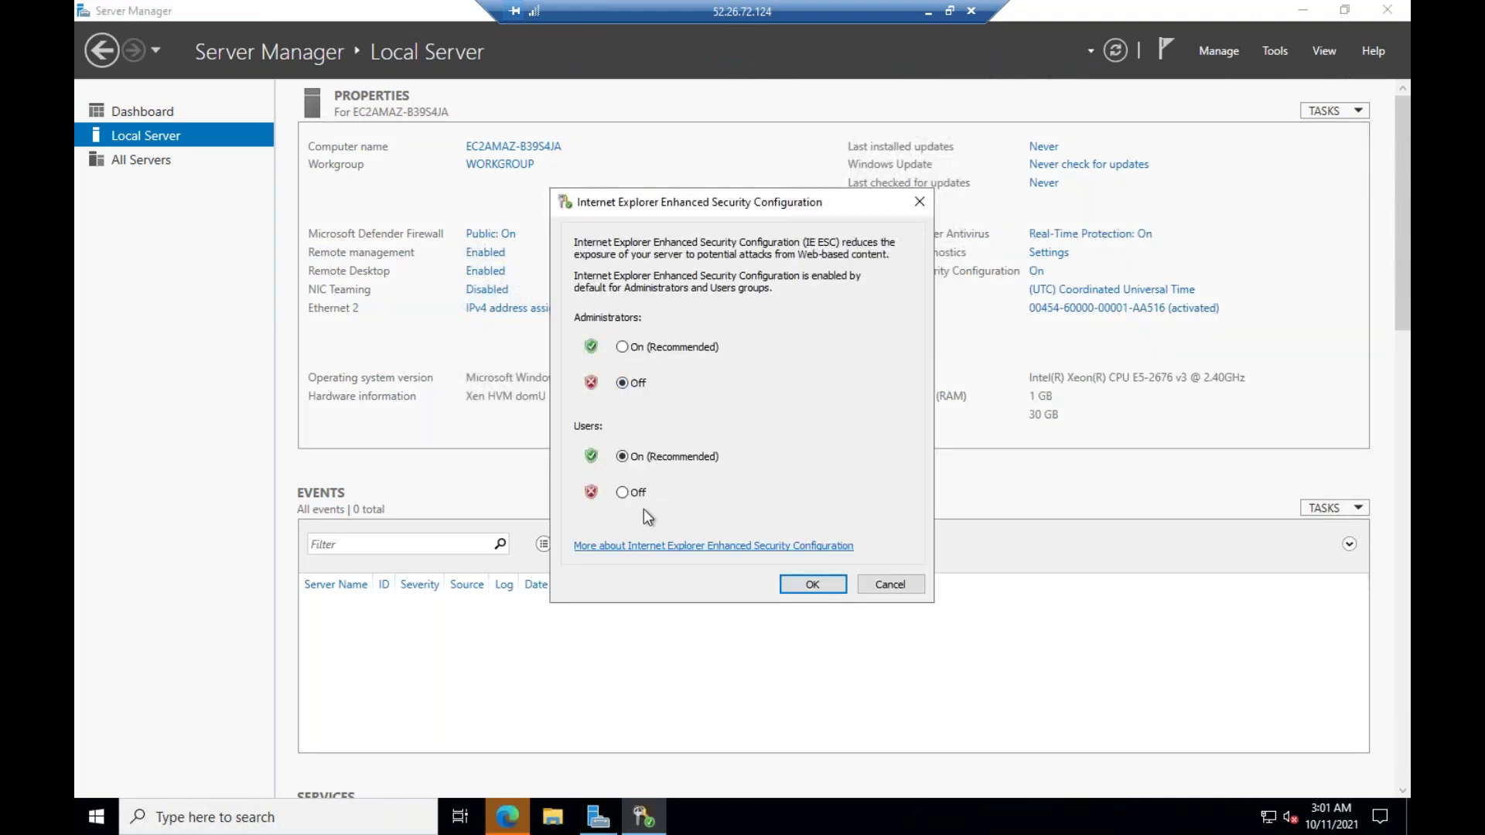
pyautogui.click(629, 494)
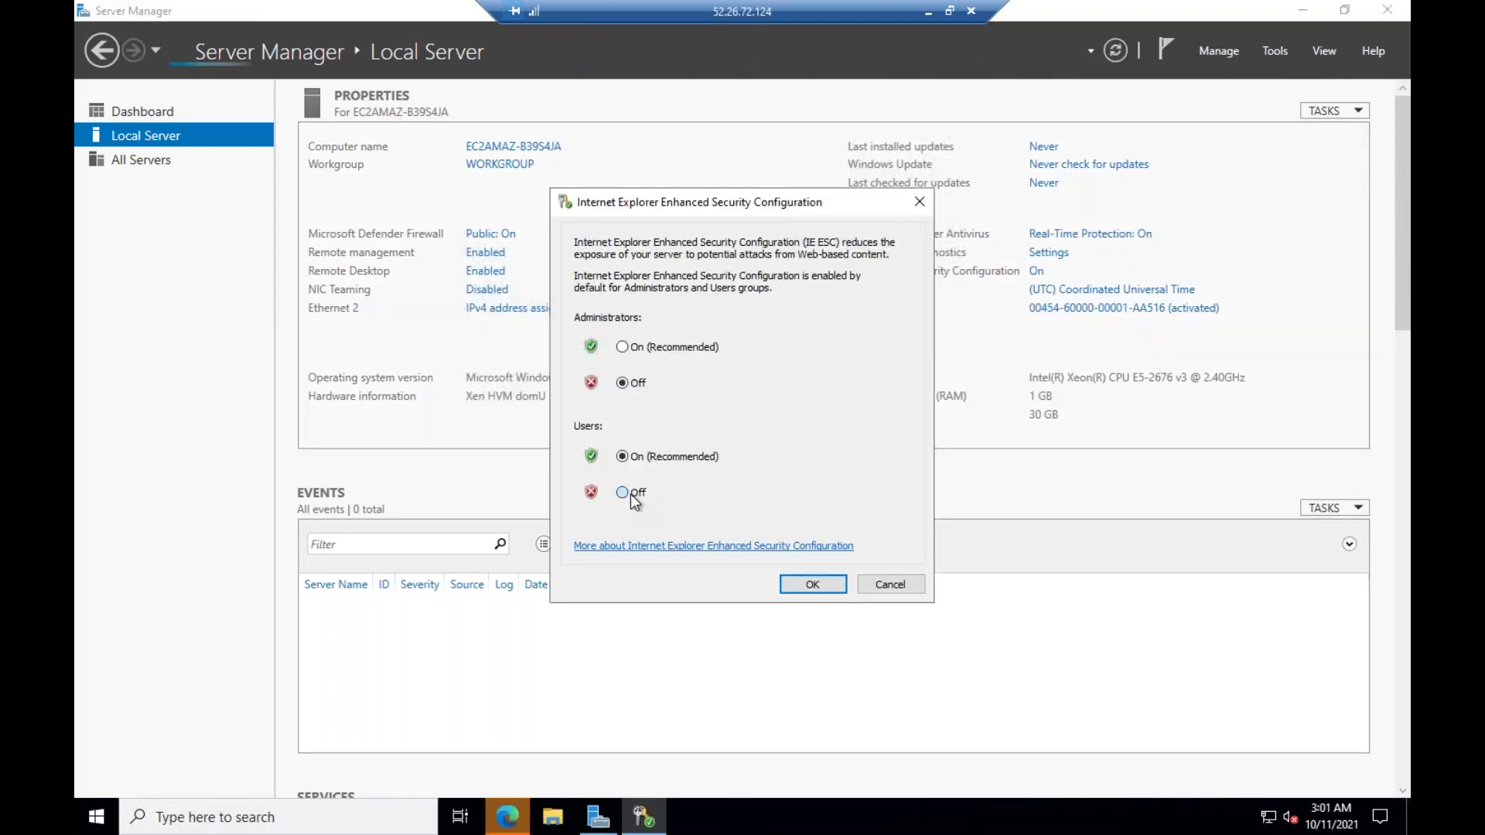
pyautogui.click(812, 584)
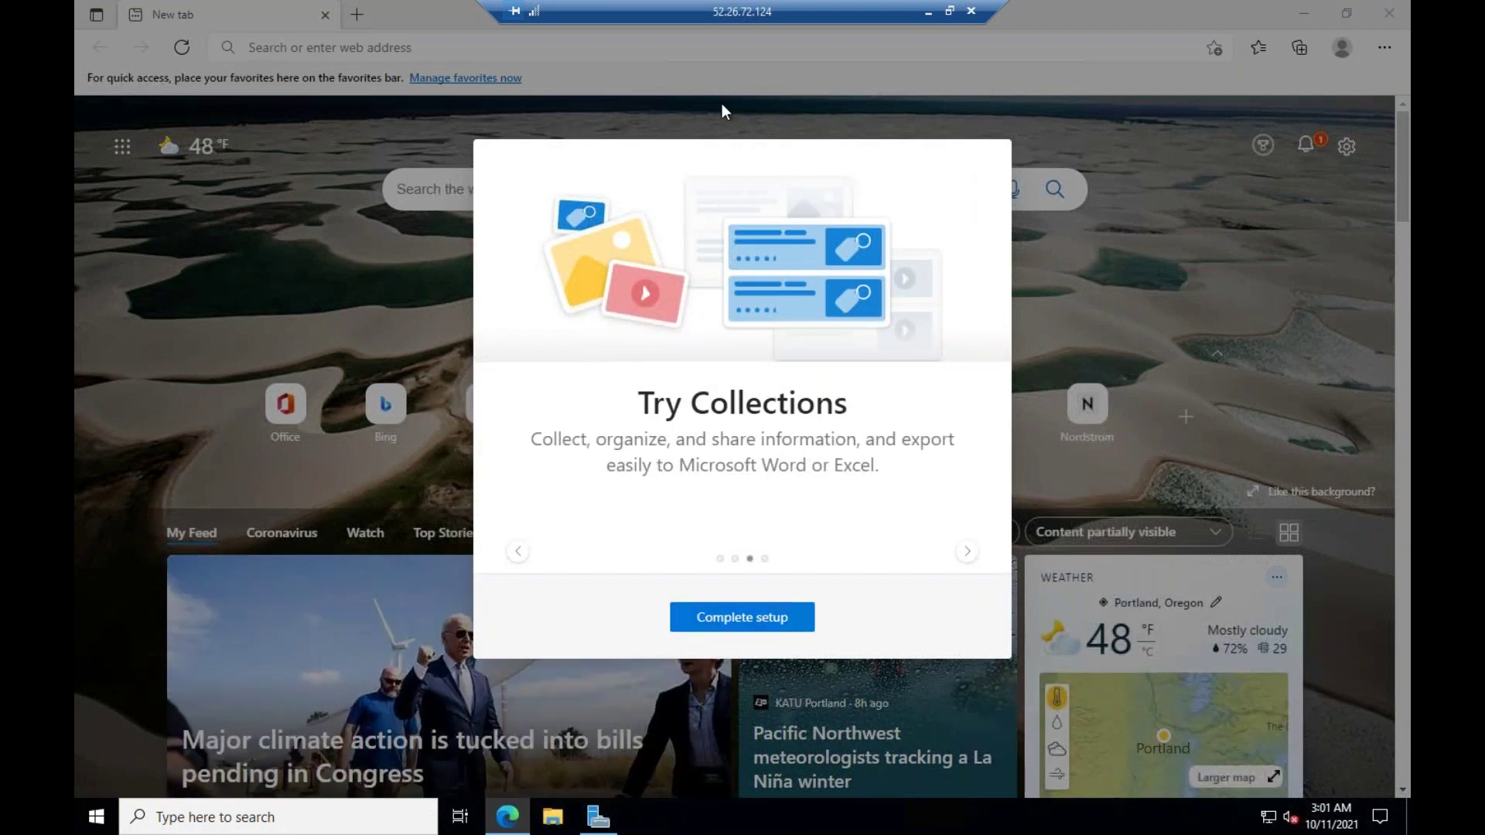
# Finish Edge's first-run setup with the inspirational layout, without signing in
pyautogui.click(742, 616)
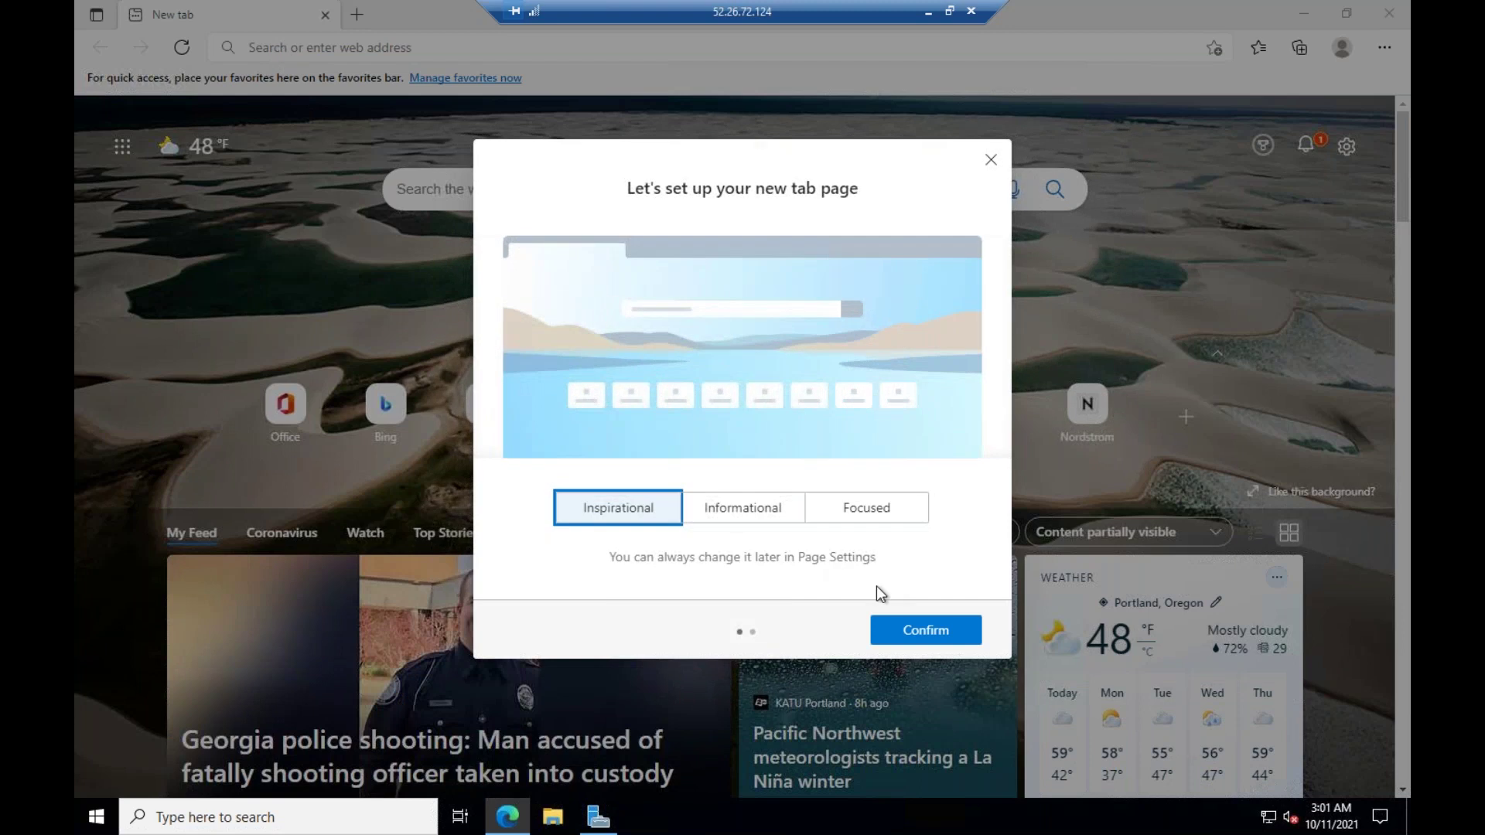
pyautogui.click(885, 628)
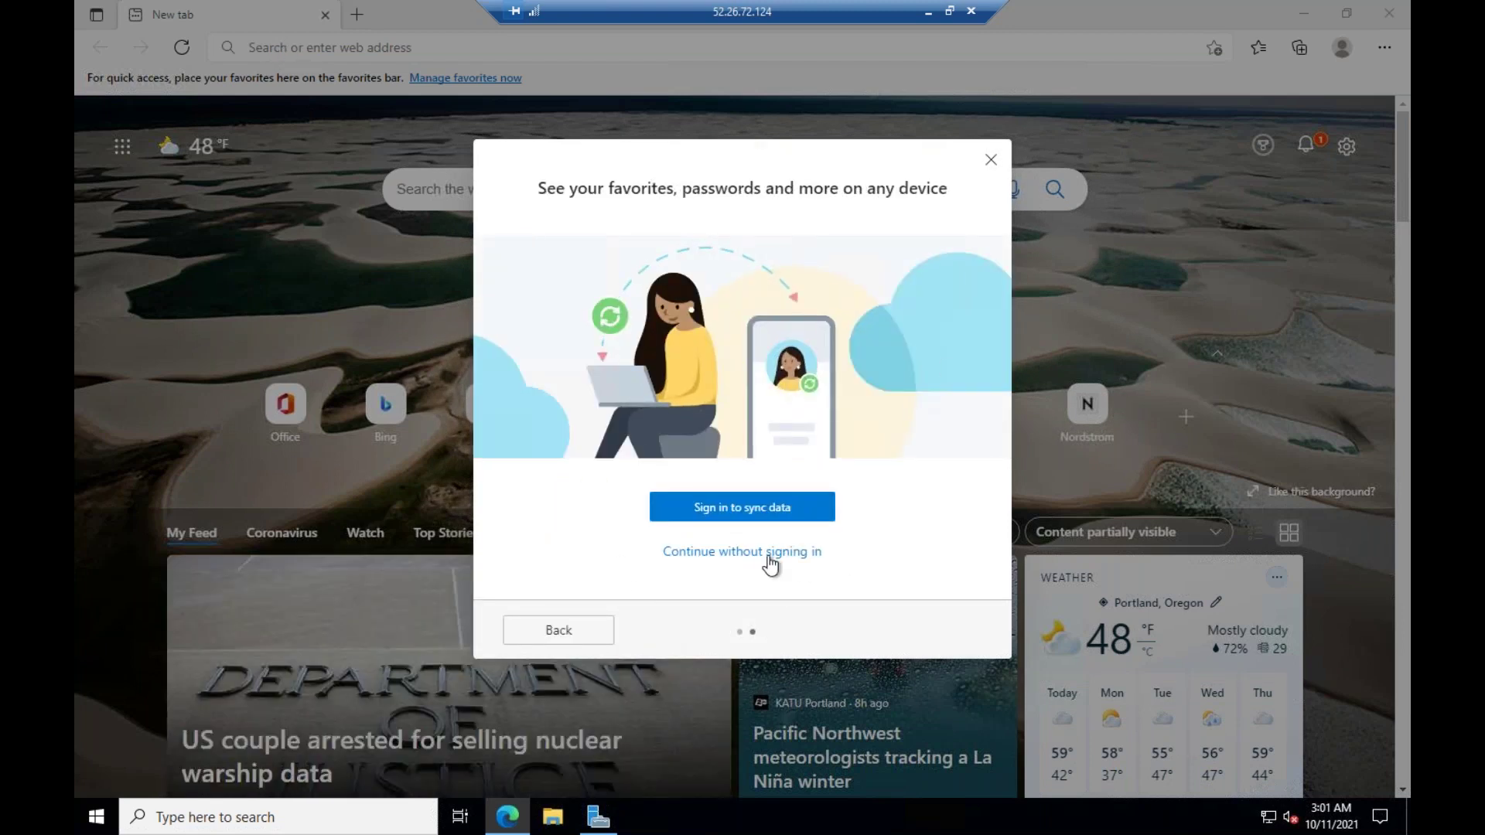
pyautogui.click(300, 51)
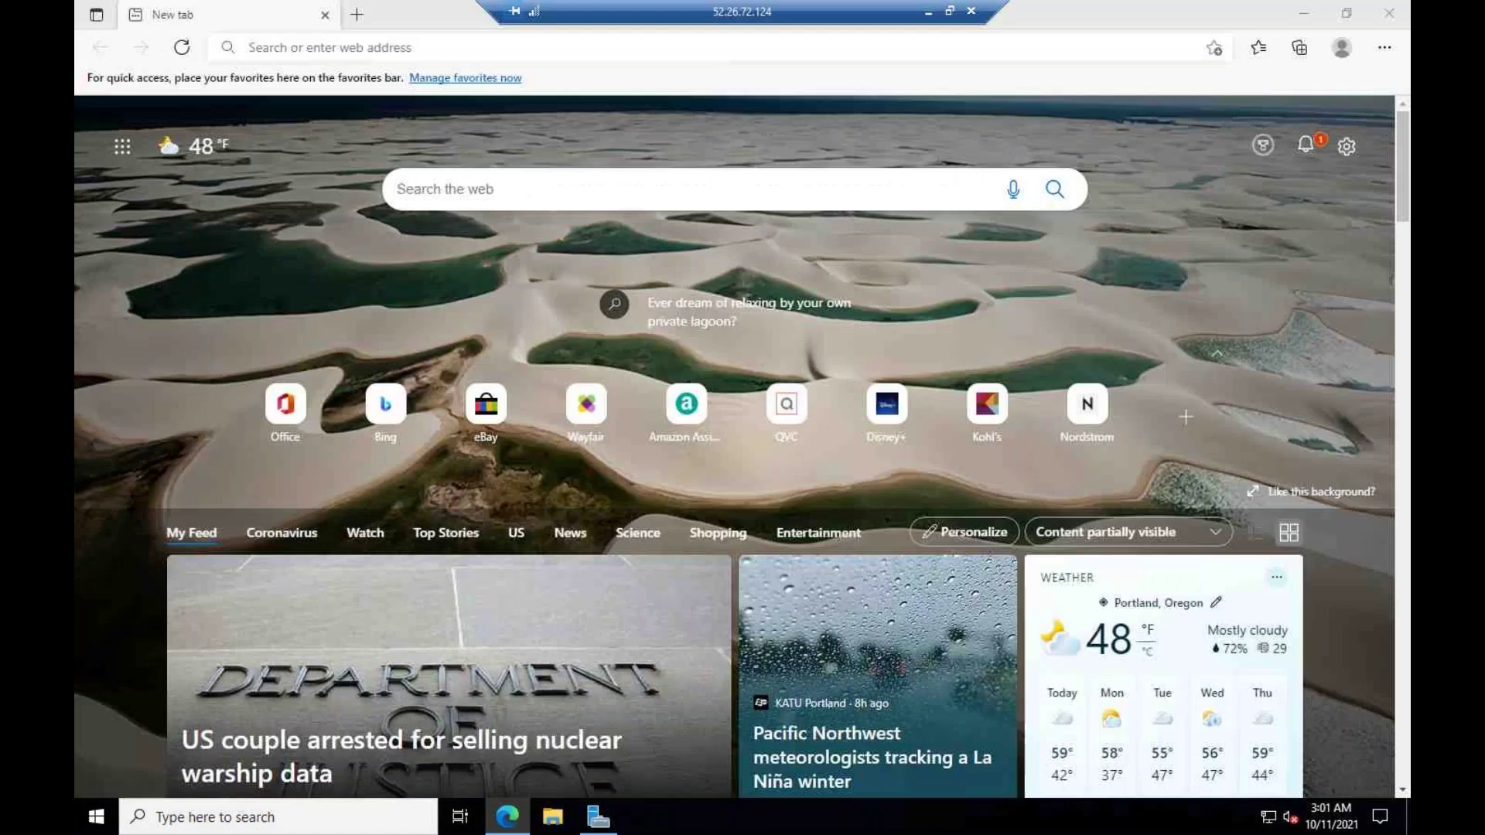
# Load yahoo.com, then search 'speed test' from the address bar
pyautogui.click(297, 51)
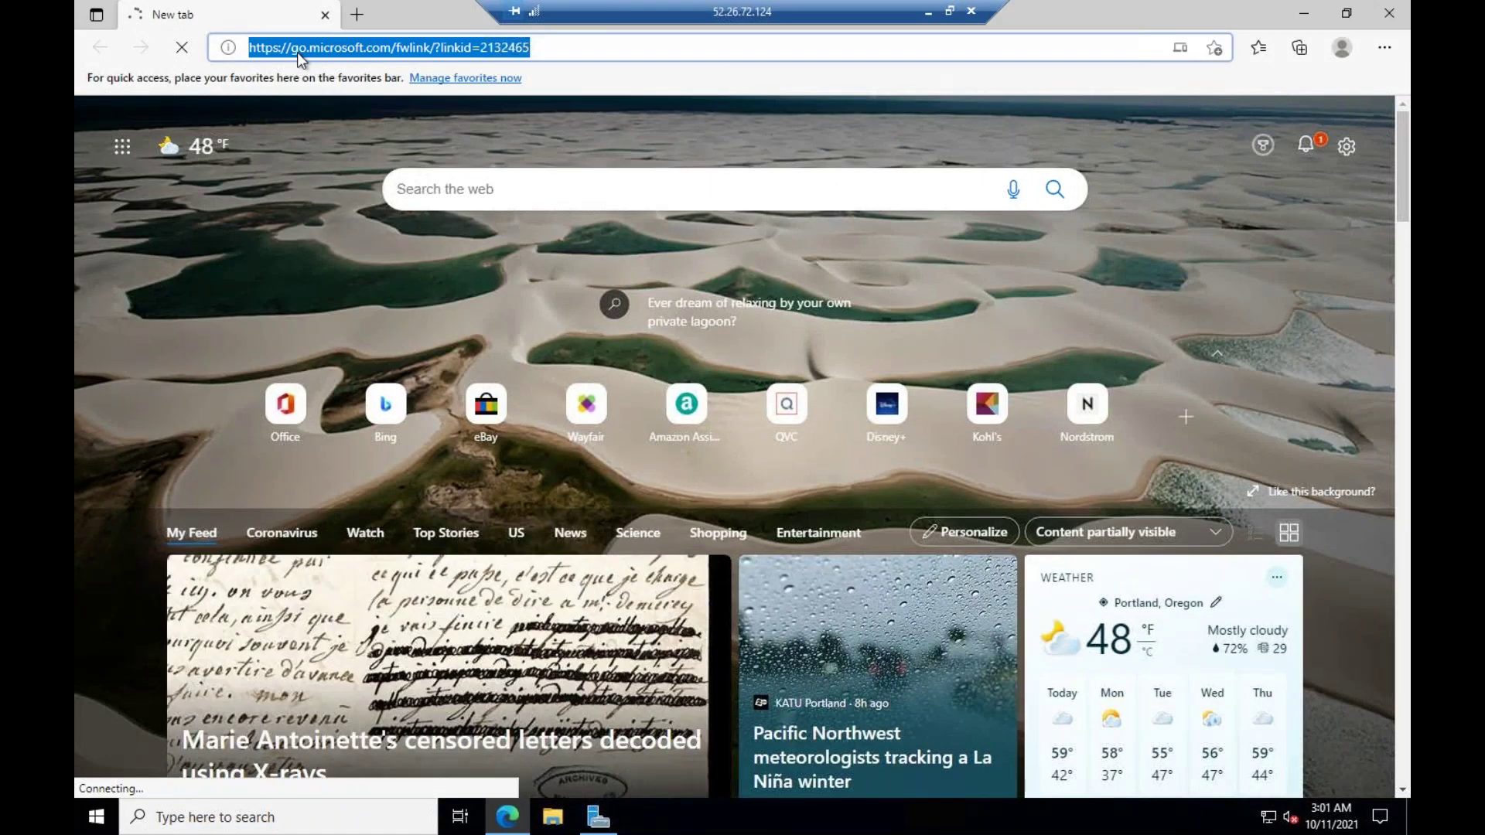
pyautogui.write('yahoo.com')
pyautogui.press('Return')
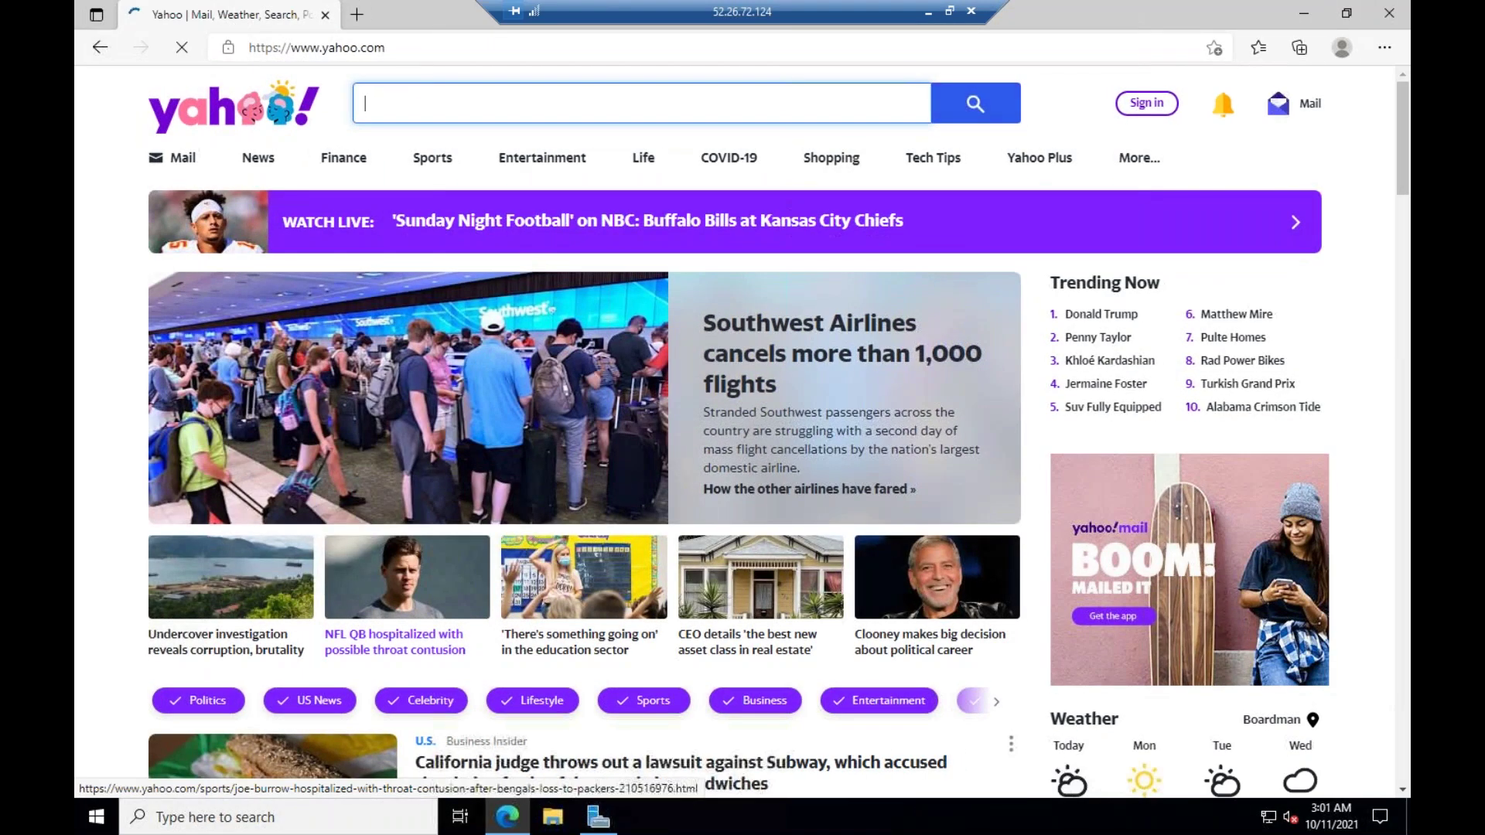
pyautogui.click(316, 48)
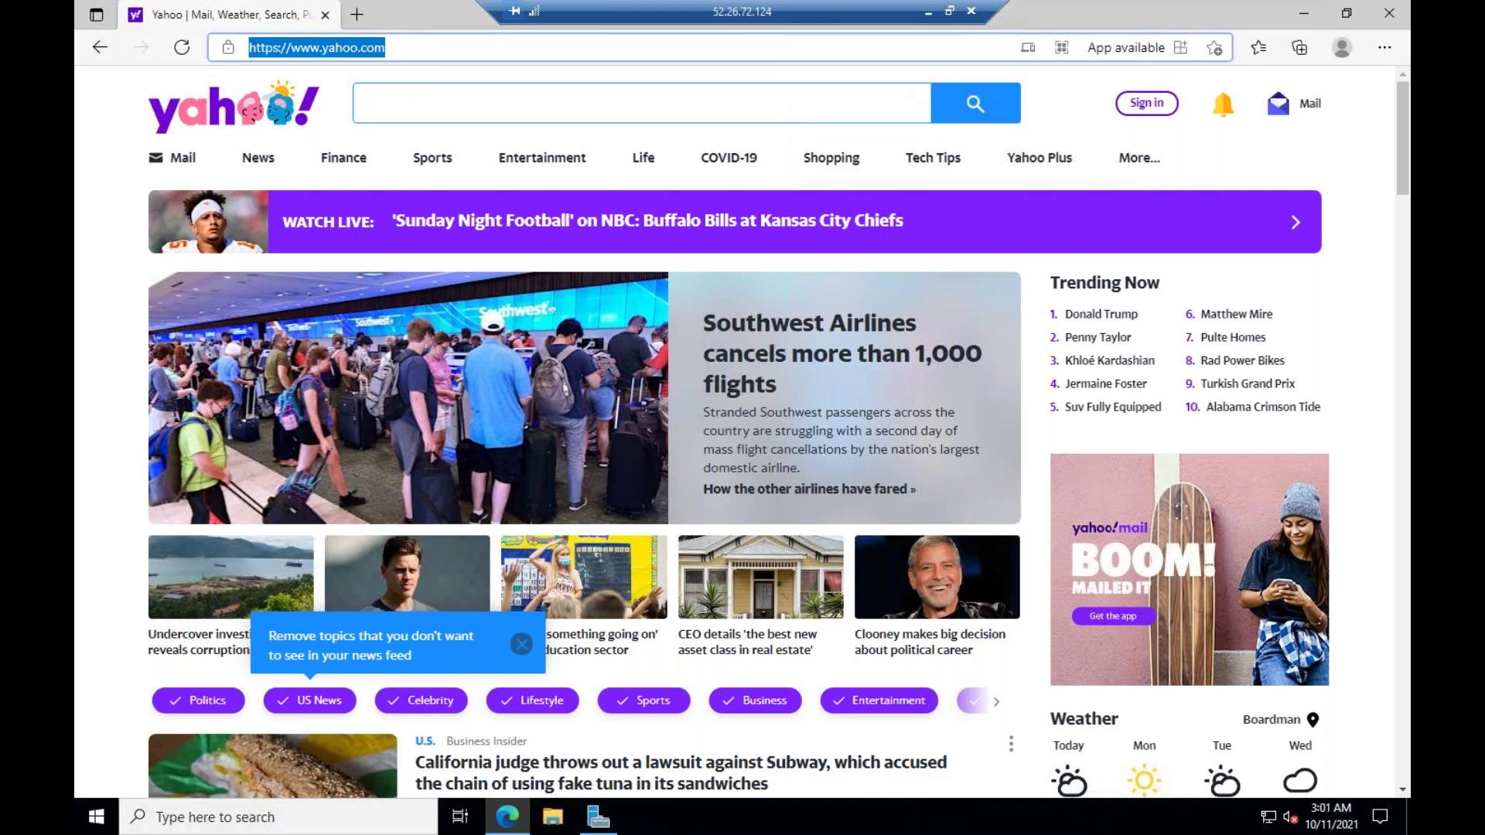
pyautogui.write('speed')
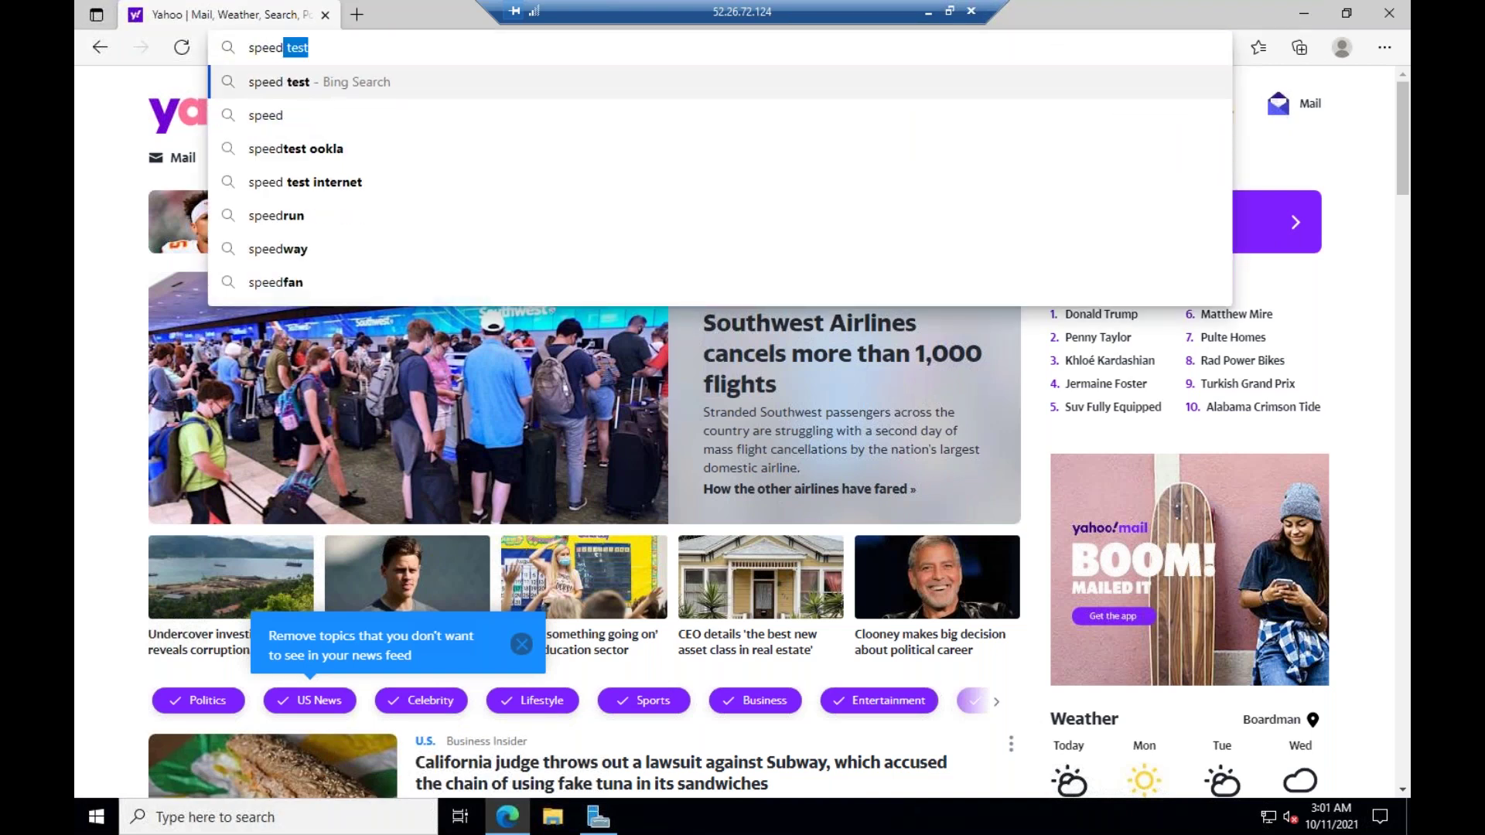
pyautogui.press('Return')
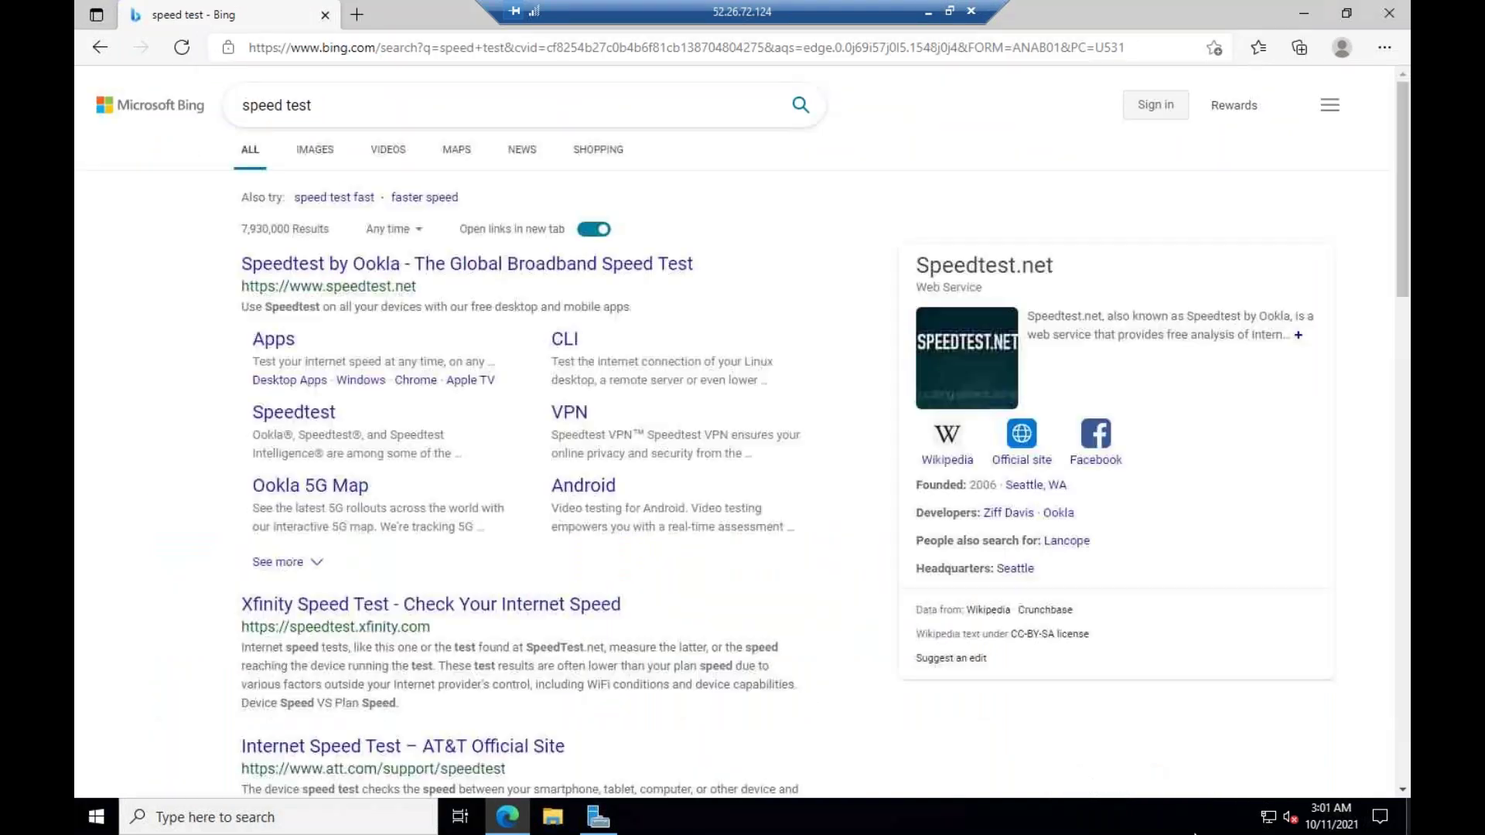
# Open the Speedtest by Ookla result, start the test, and bring Server Manager forward
pyautogui.click(375, 267)
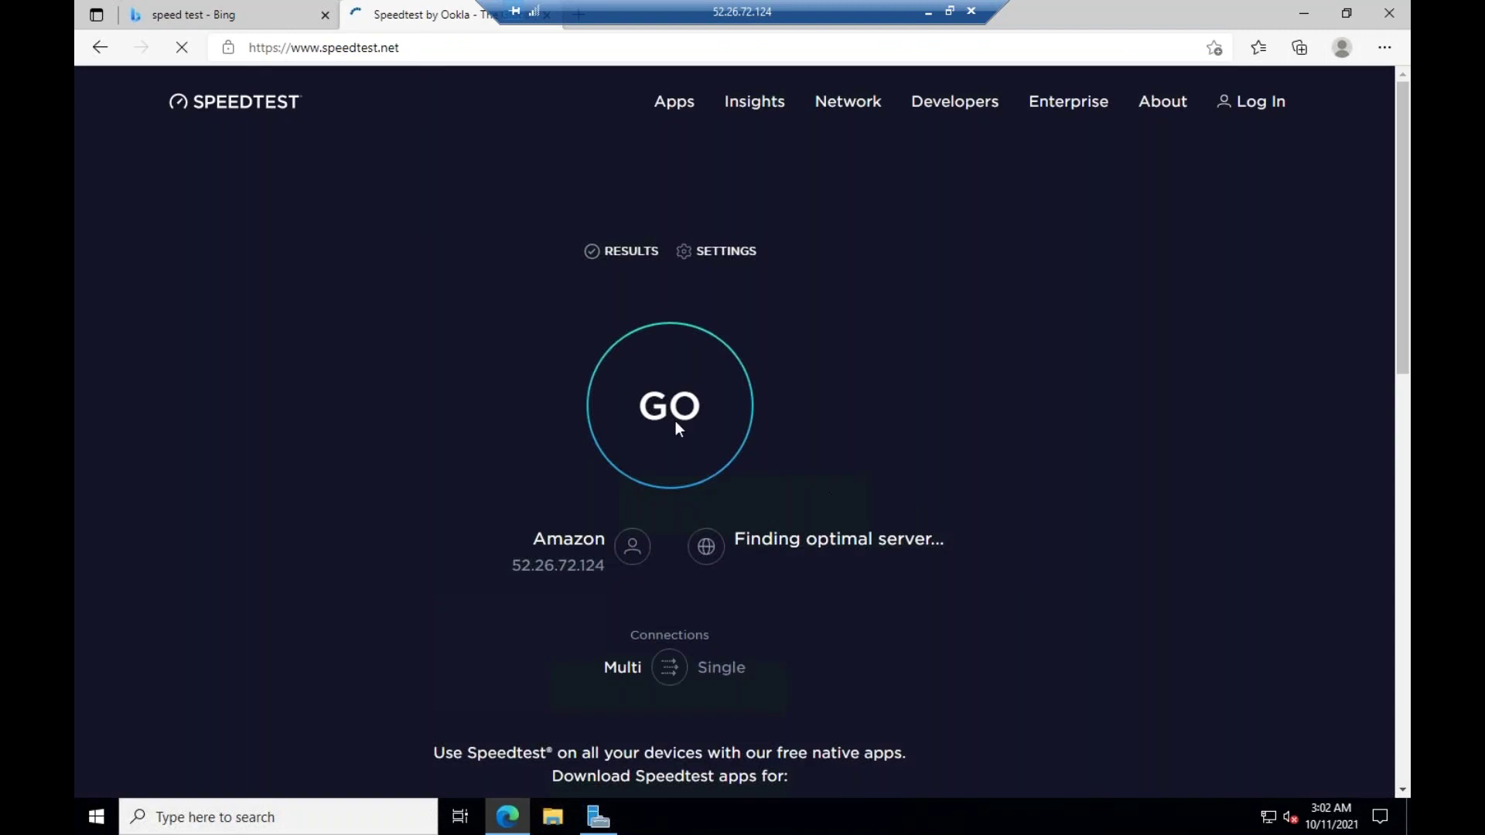
pyautogui.click(627, 402)
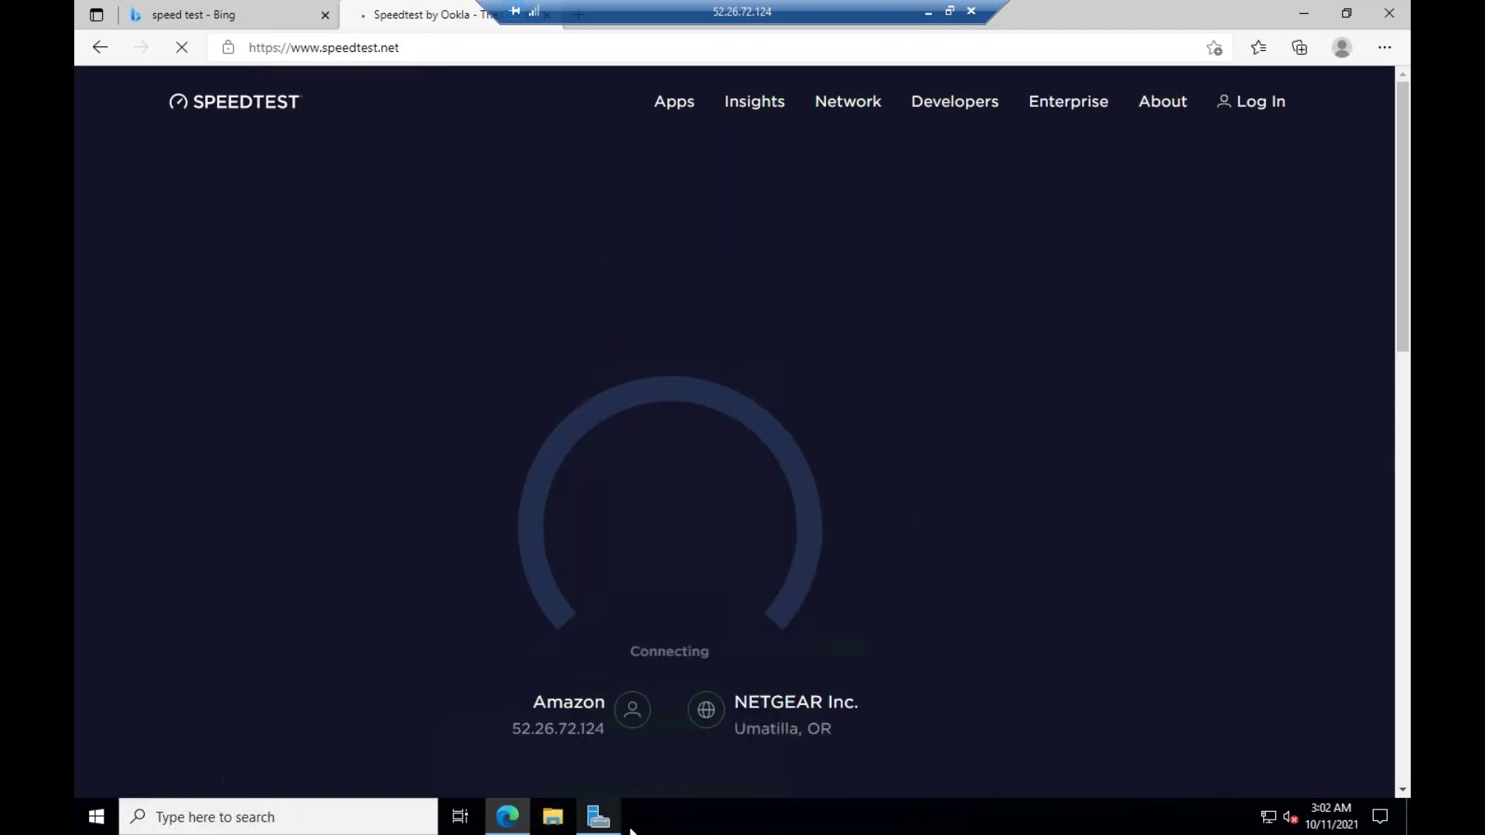
pyautogui.click(600, 820)
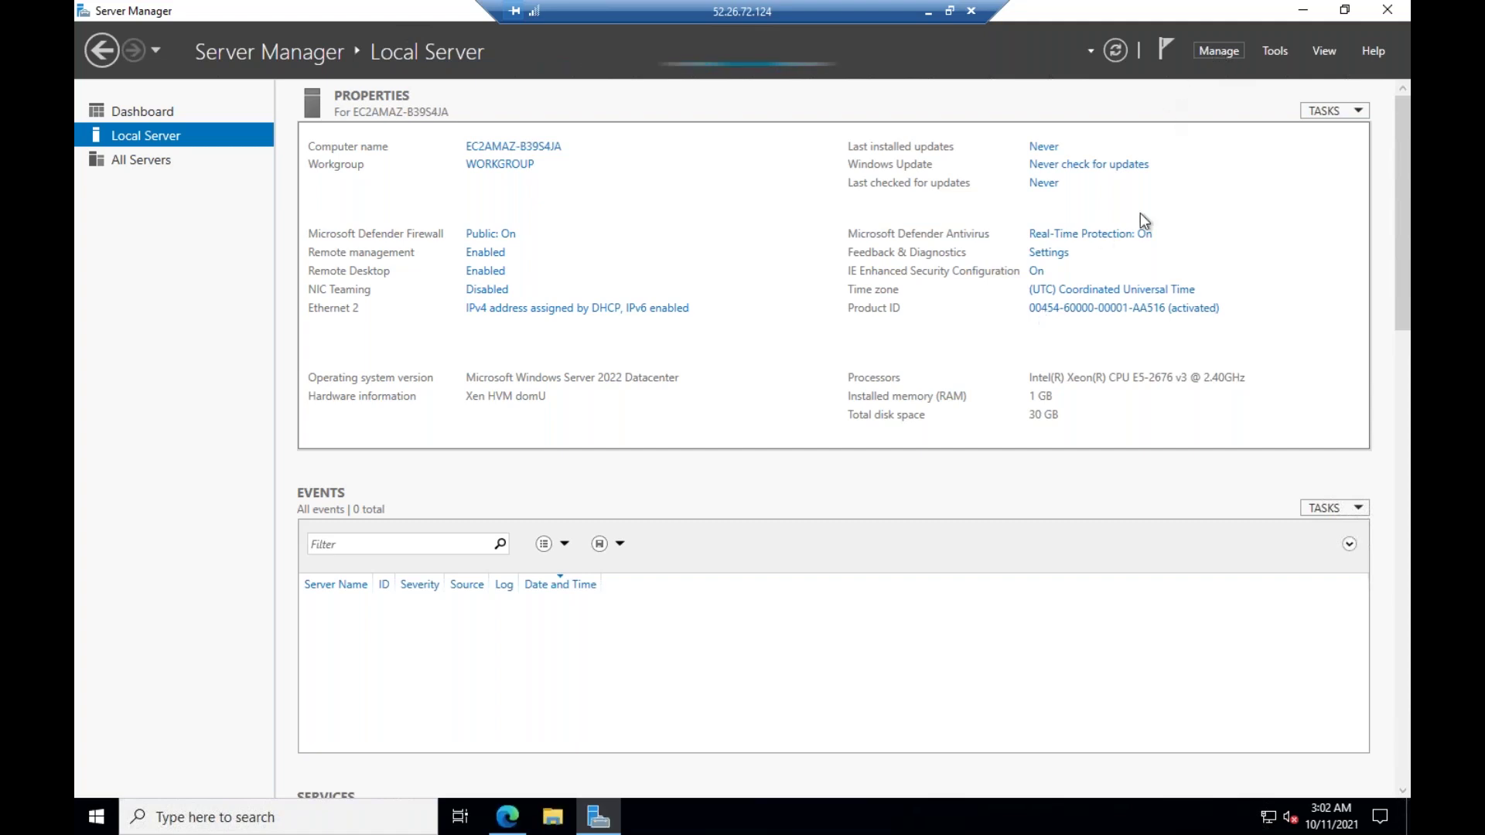
# Open and dismiss Server Manager's Manage menu, then exit Server Manager
pyautogui.click(1215, 54)
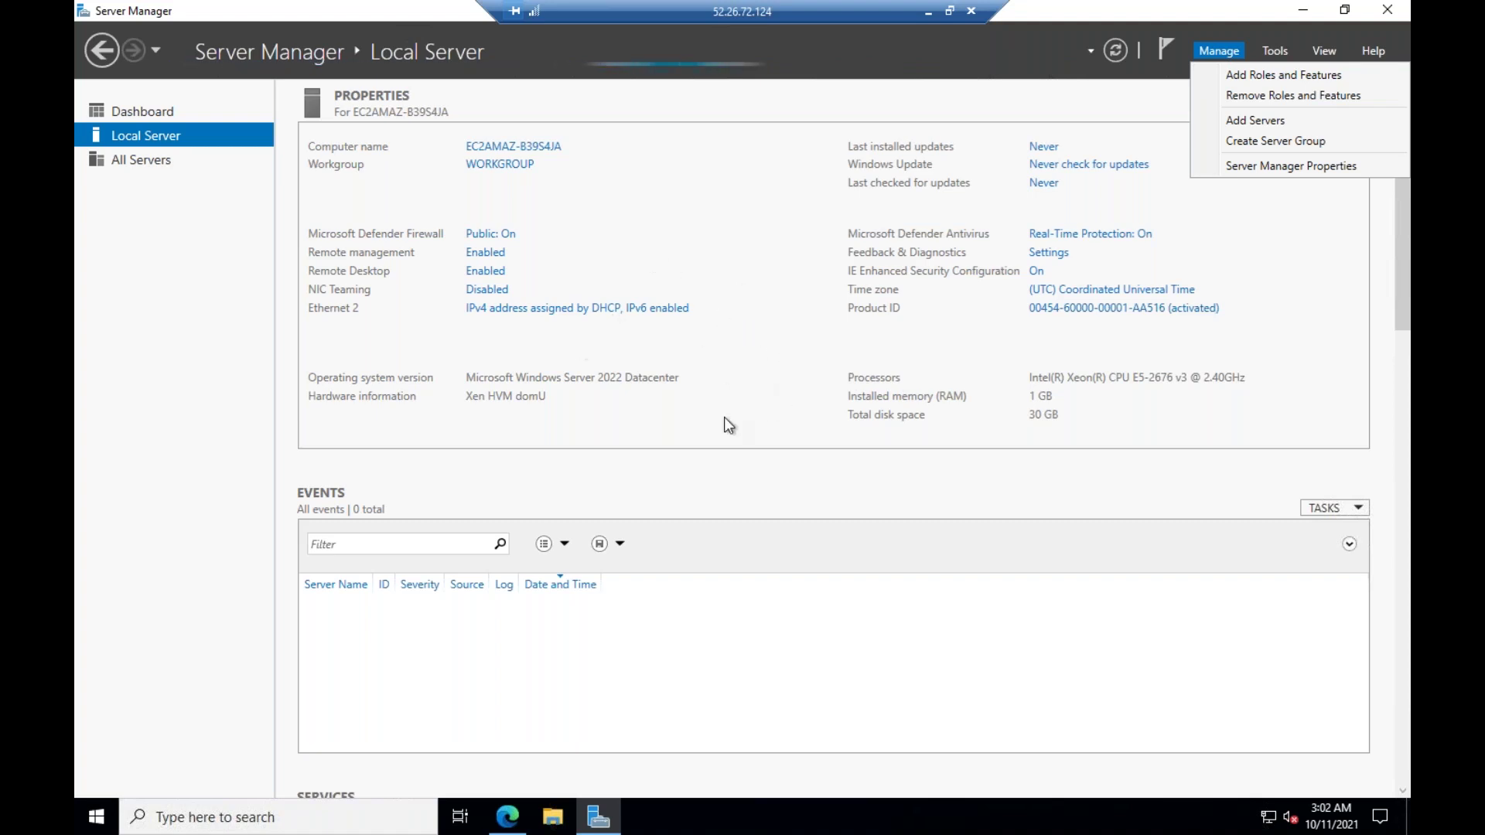
pyautogui.click(1299, 6)
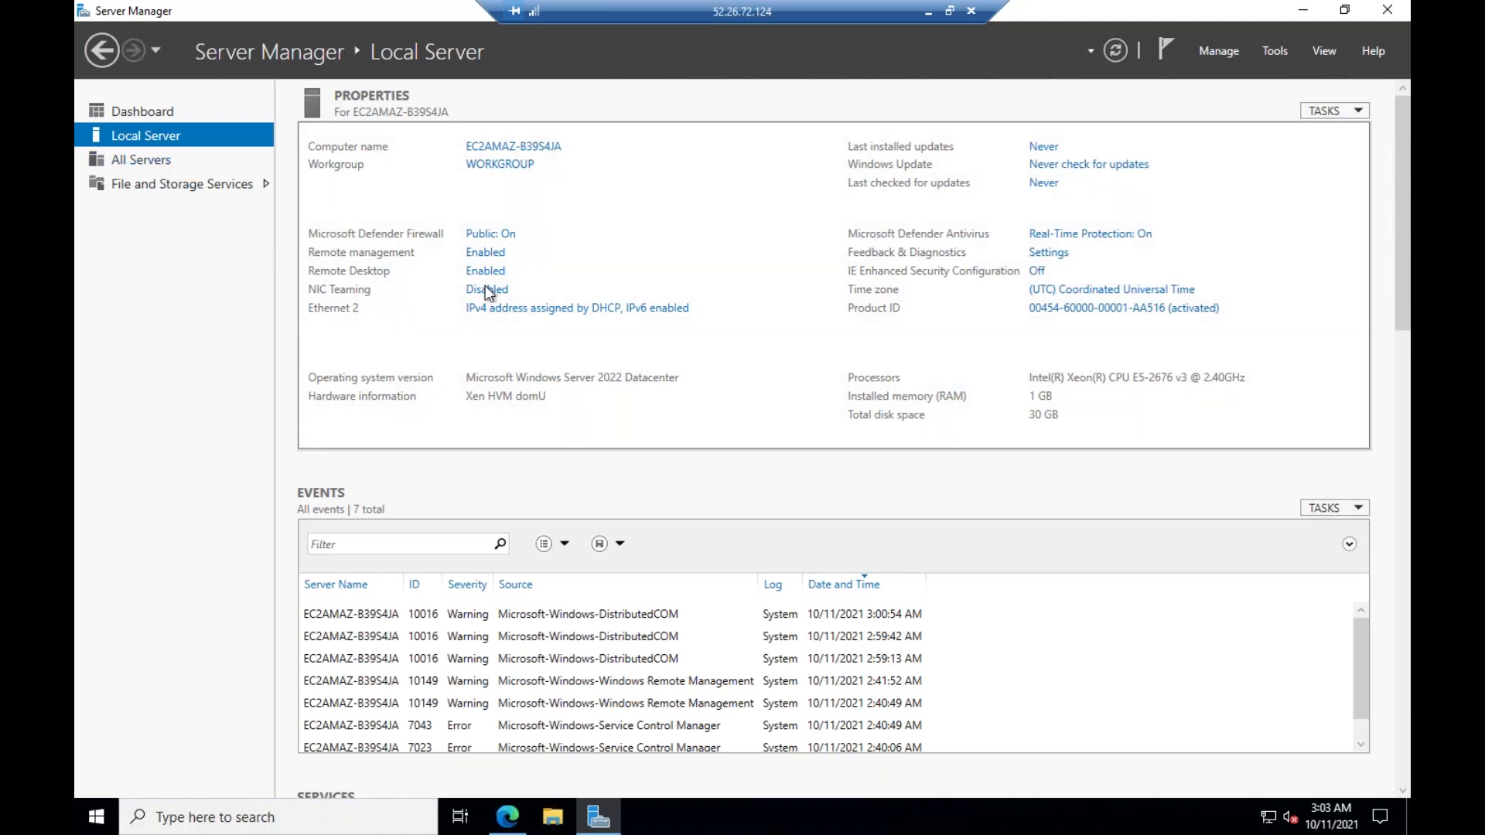
pyautogui.click(1387, 11)
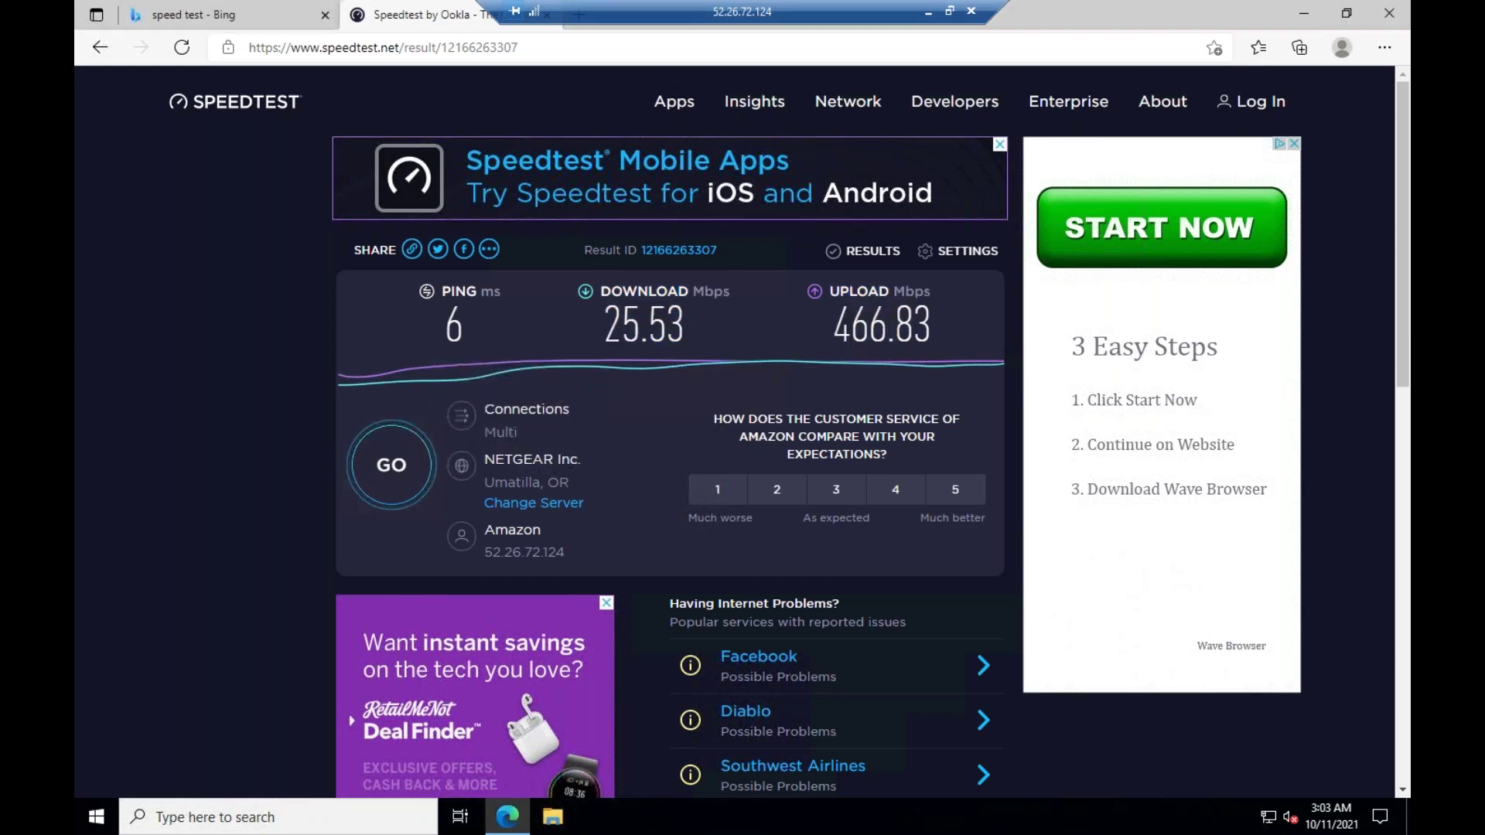
# Close the 'speed test - Bing' tab and then the Edge window
pyautogui.click(325, 15)
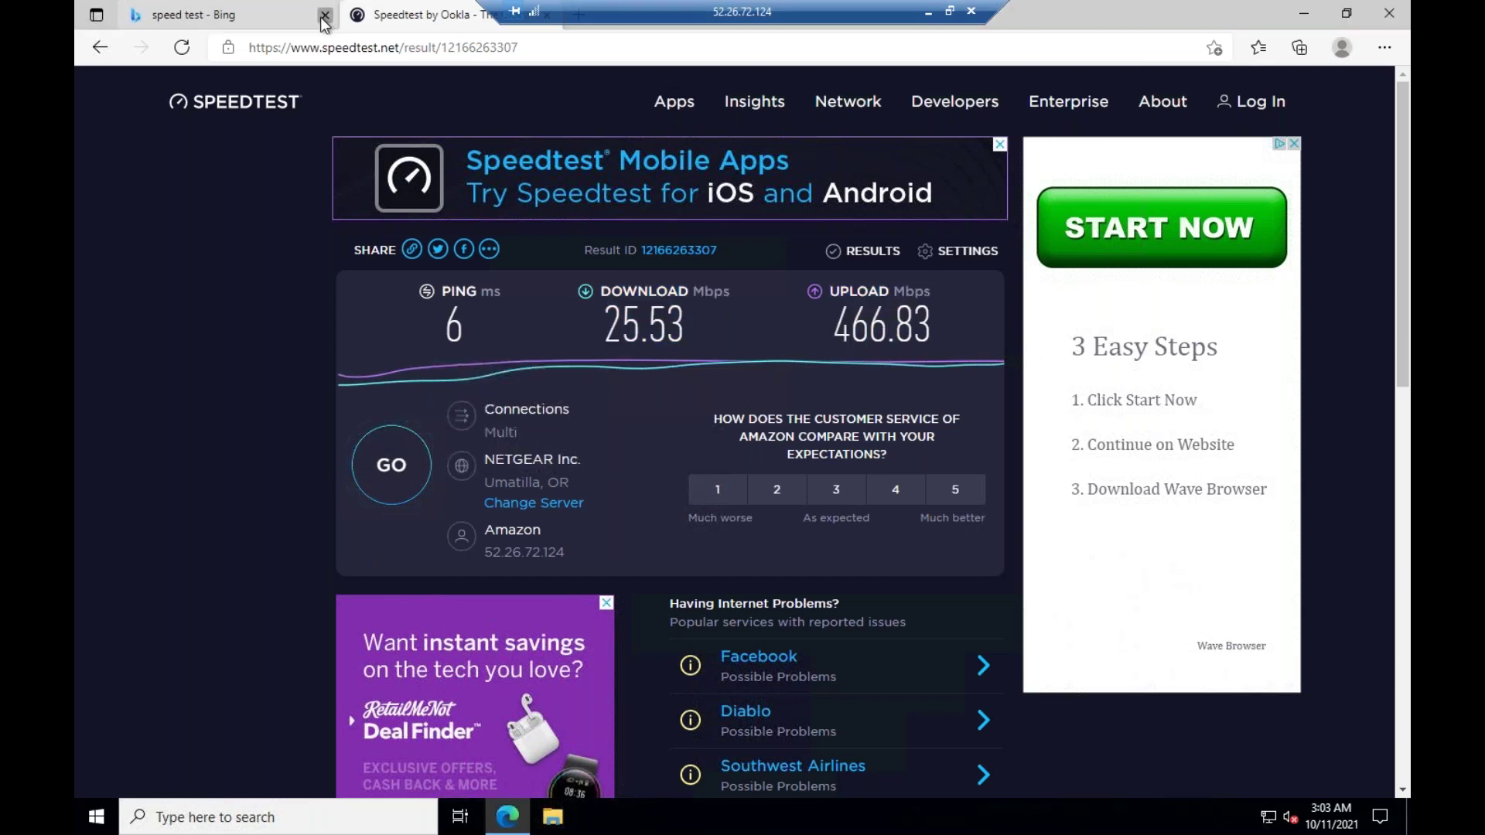
pyautogui.click(1389, 10)
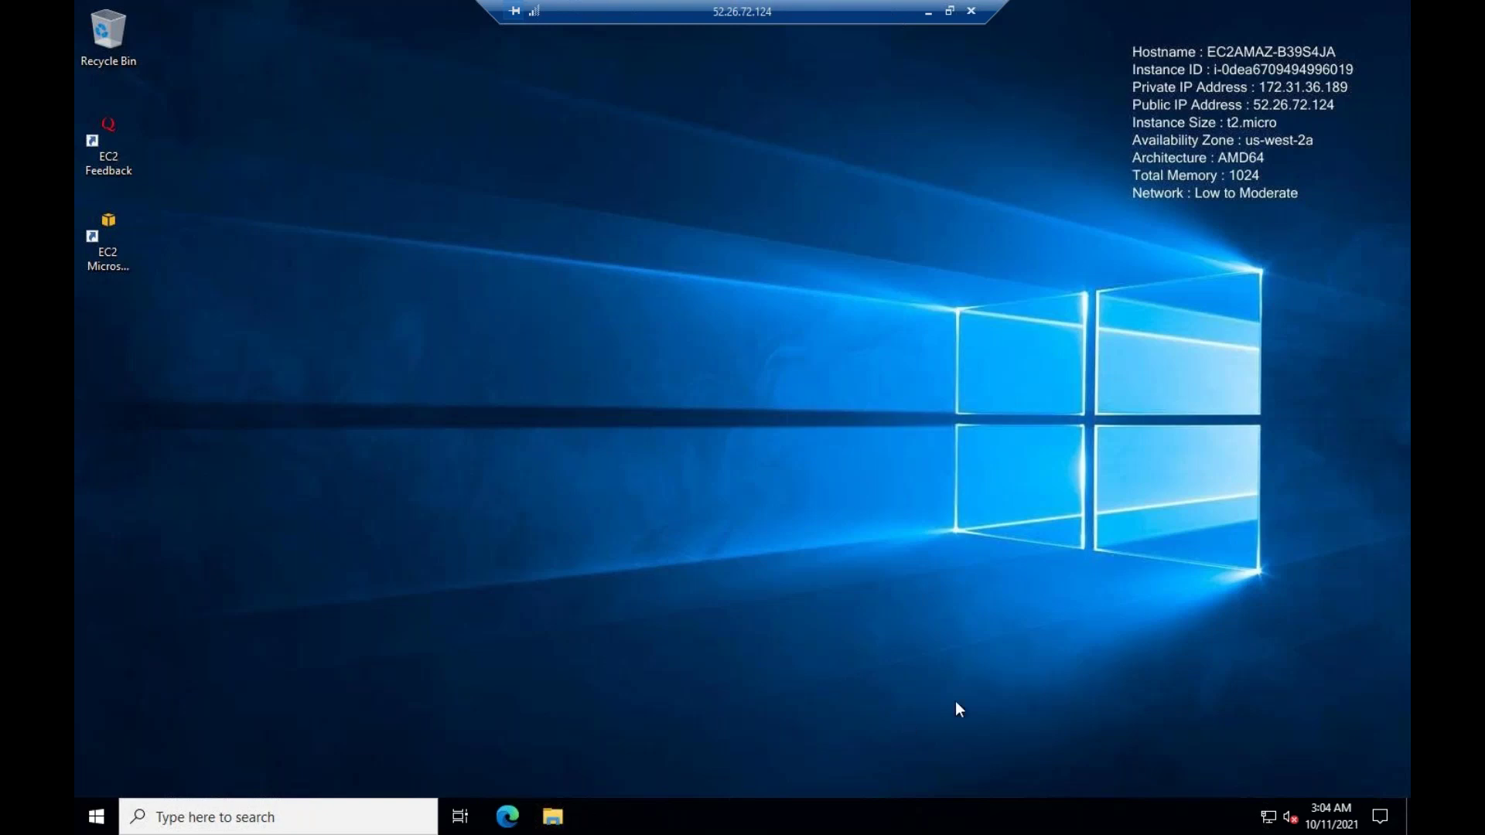
# Check Task Manager's full details, CPU performance and signed-in users, then close it
pyautogui.rightClick(1051, 814)
pyautogui.click(1140, 732)
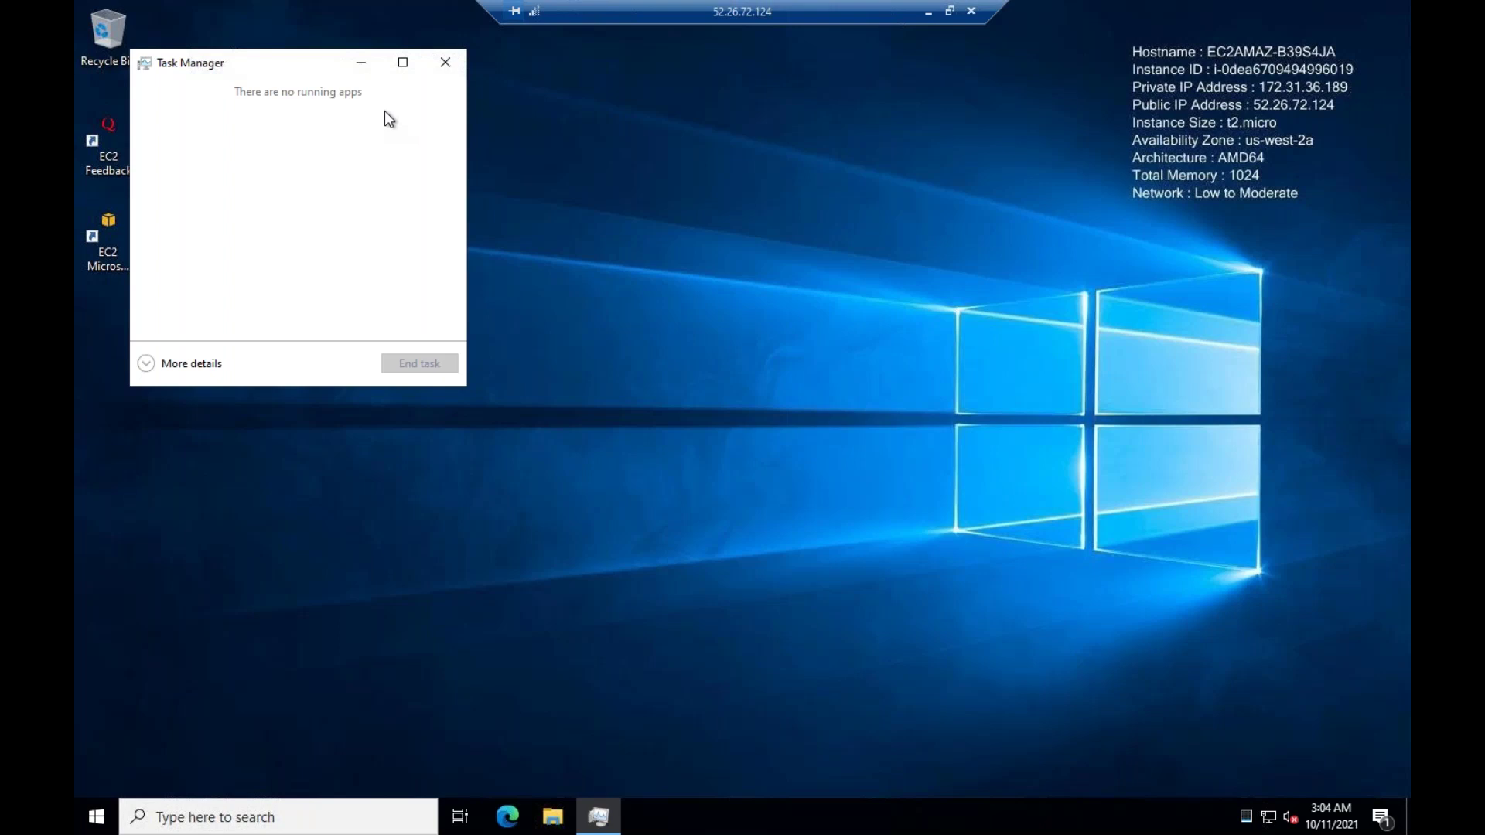
pyautogui.click(190, 364)
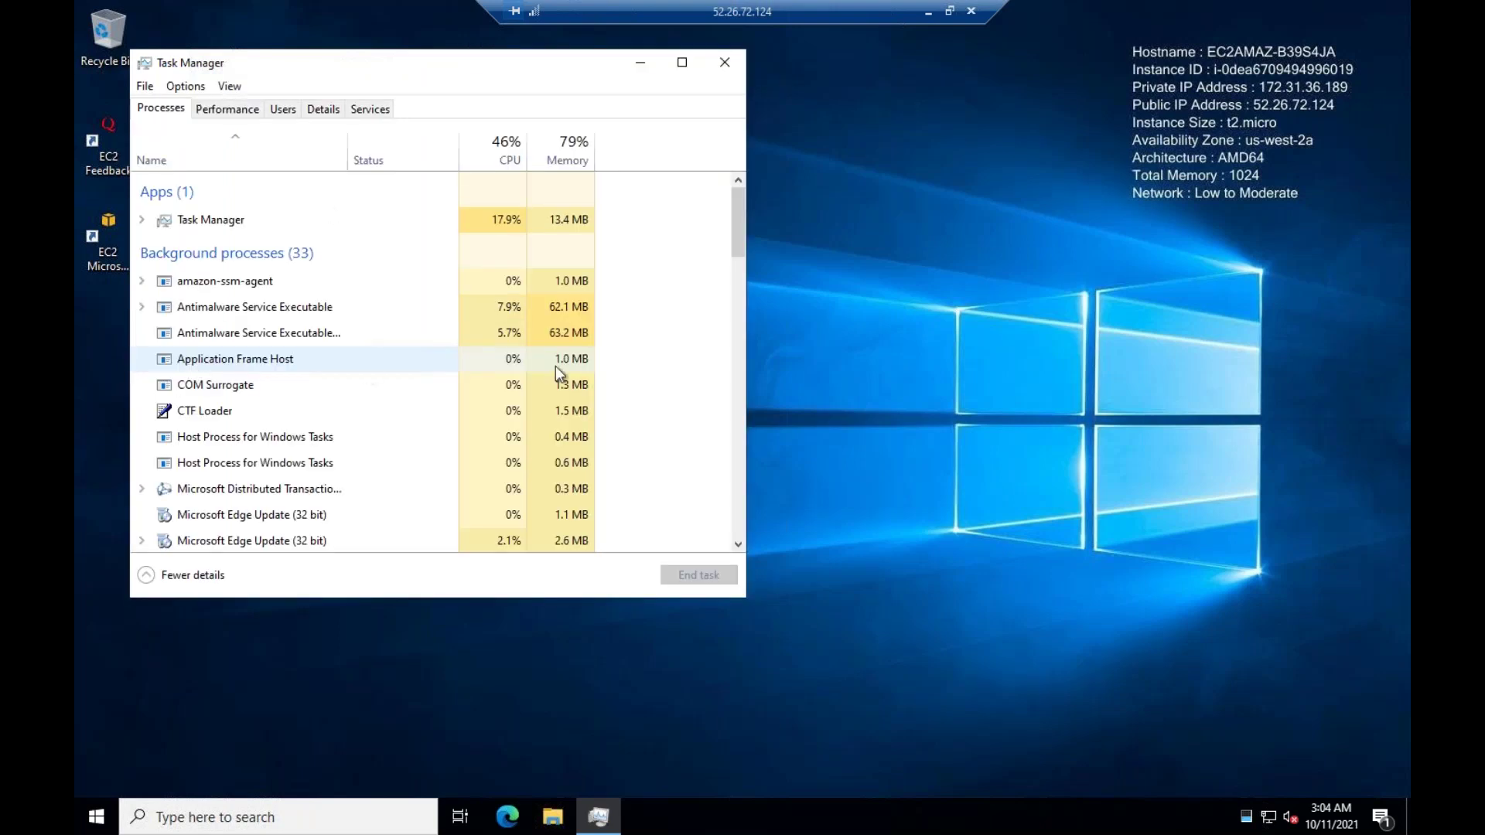
pyautogui.click(237, 102)
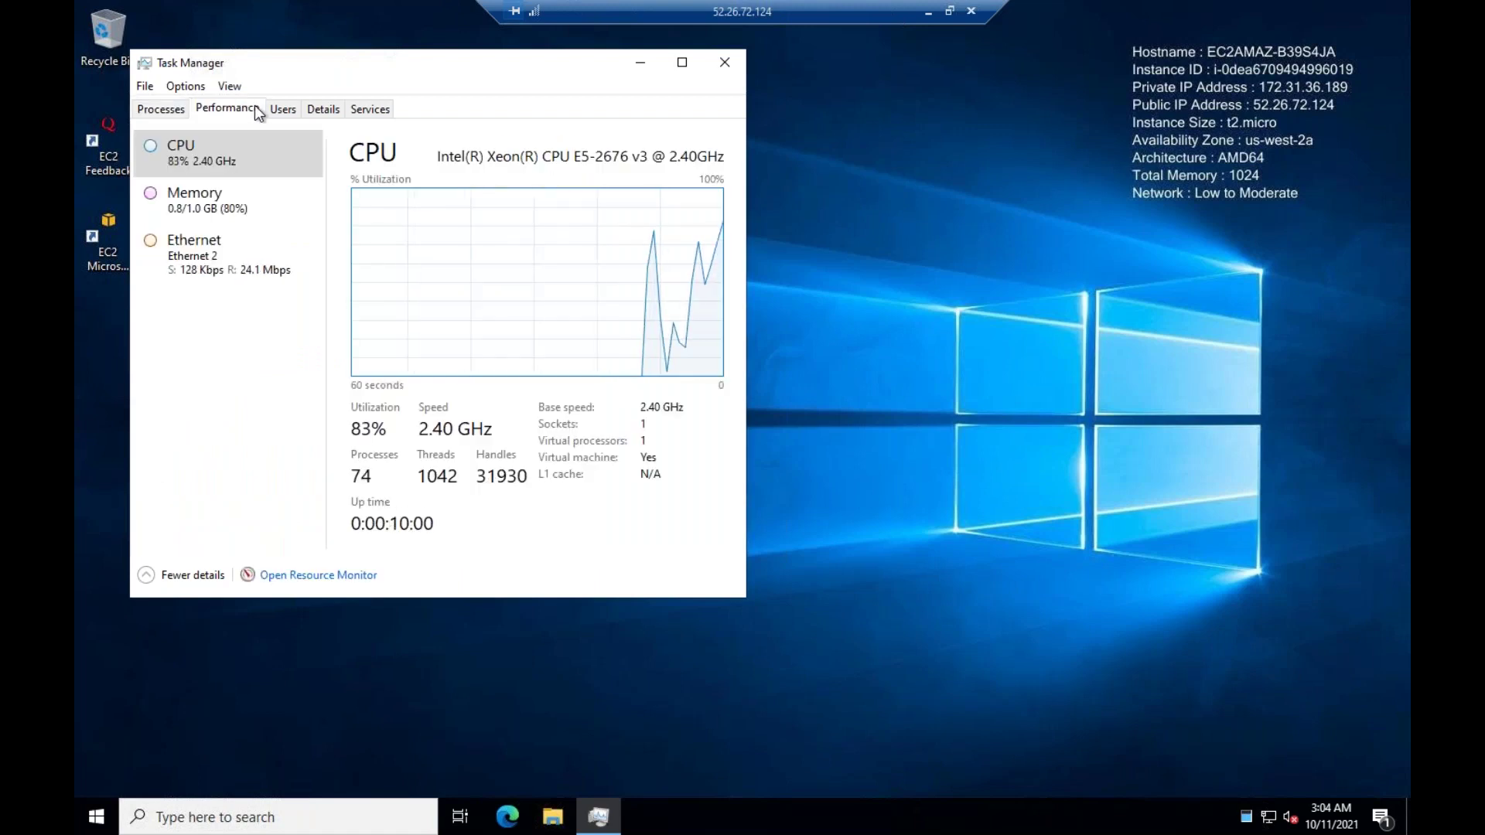
pyautogui.click(281, 106)
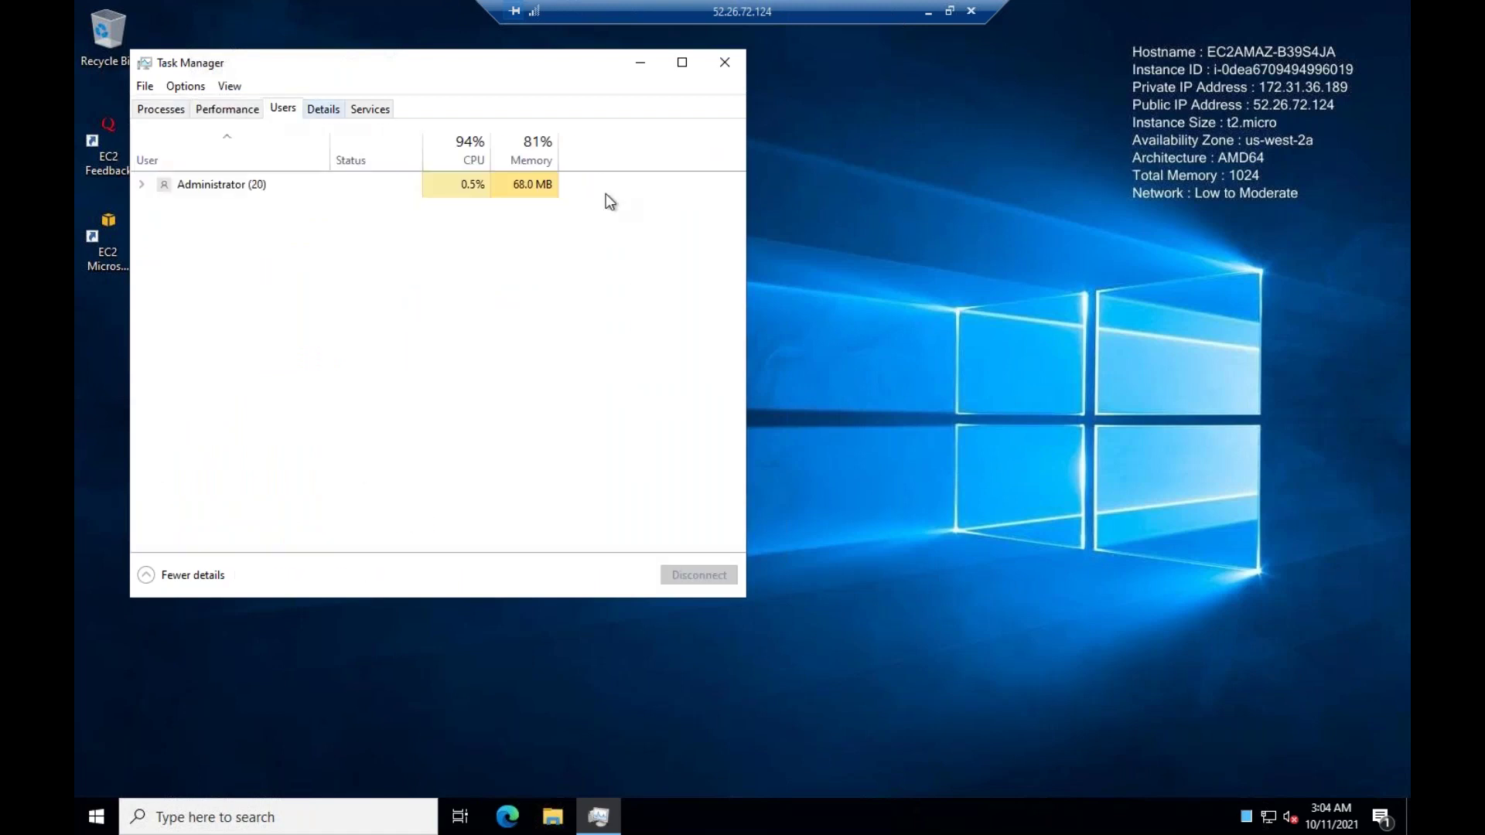
pyautogui.click(724, 62)
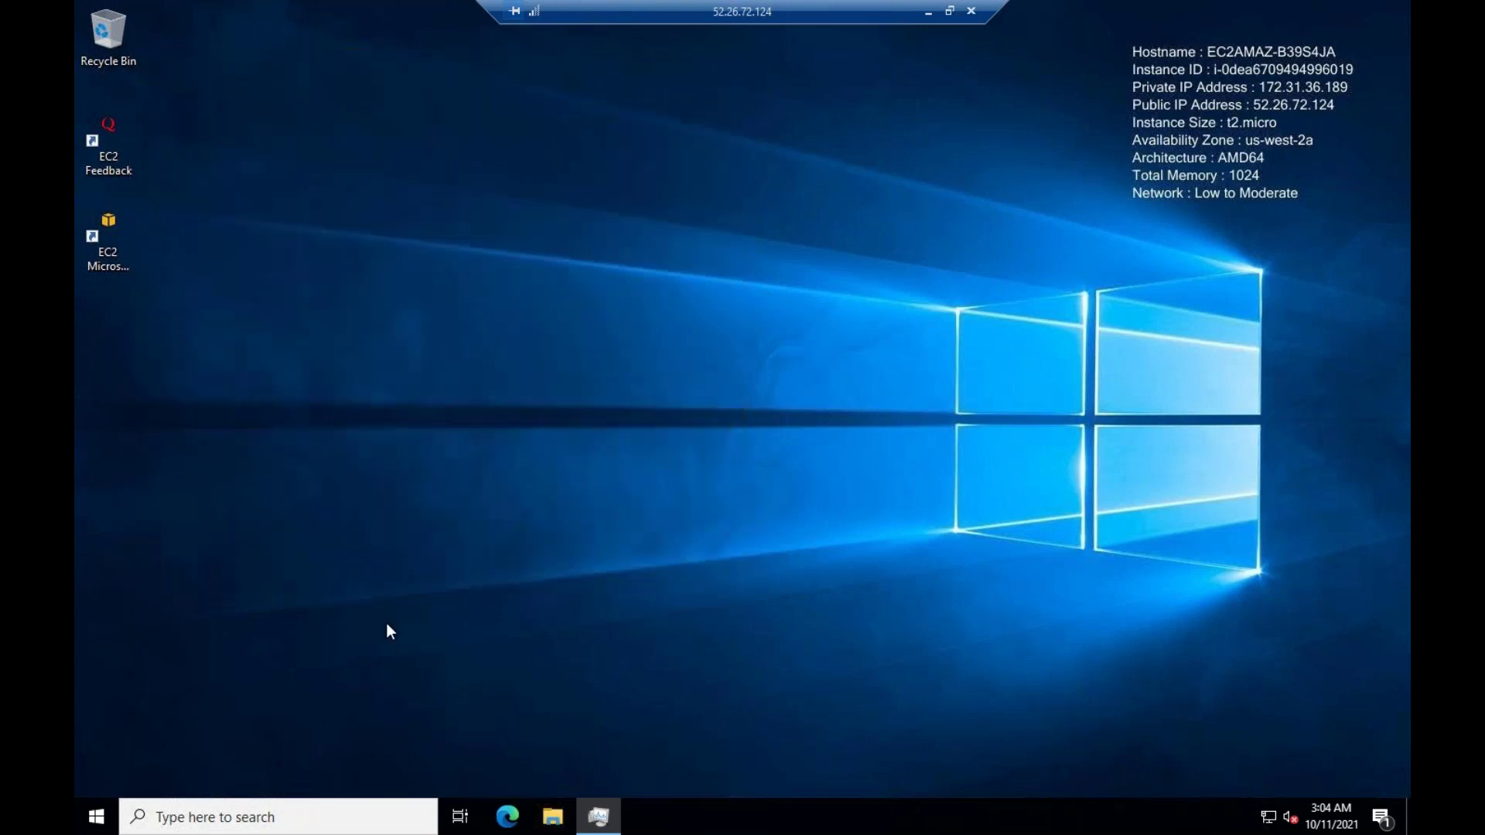
# Disconnect the remote desktop session via the Start menu's power options
pyautogui.click(88, 824)
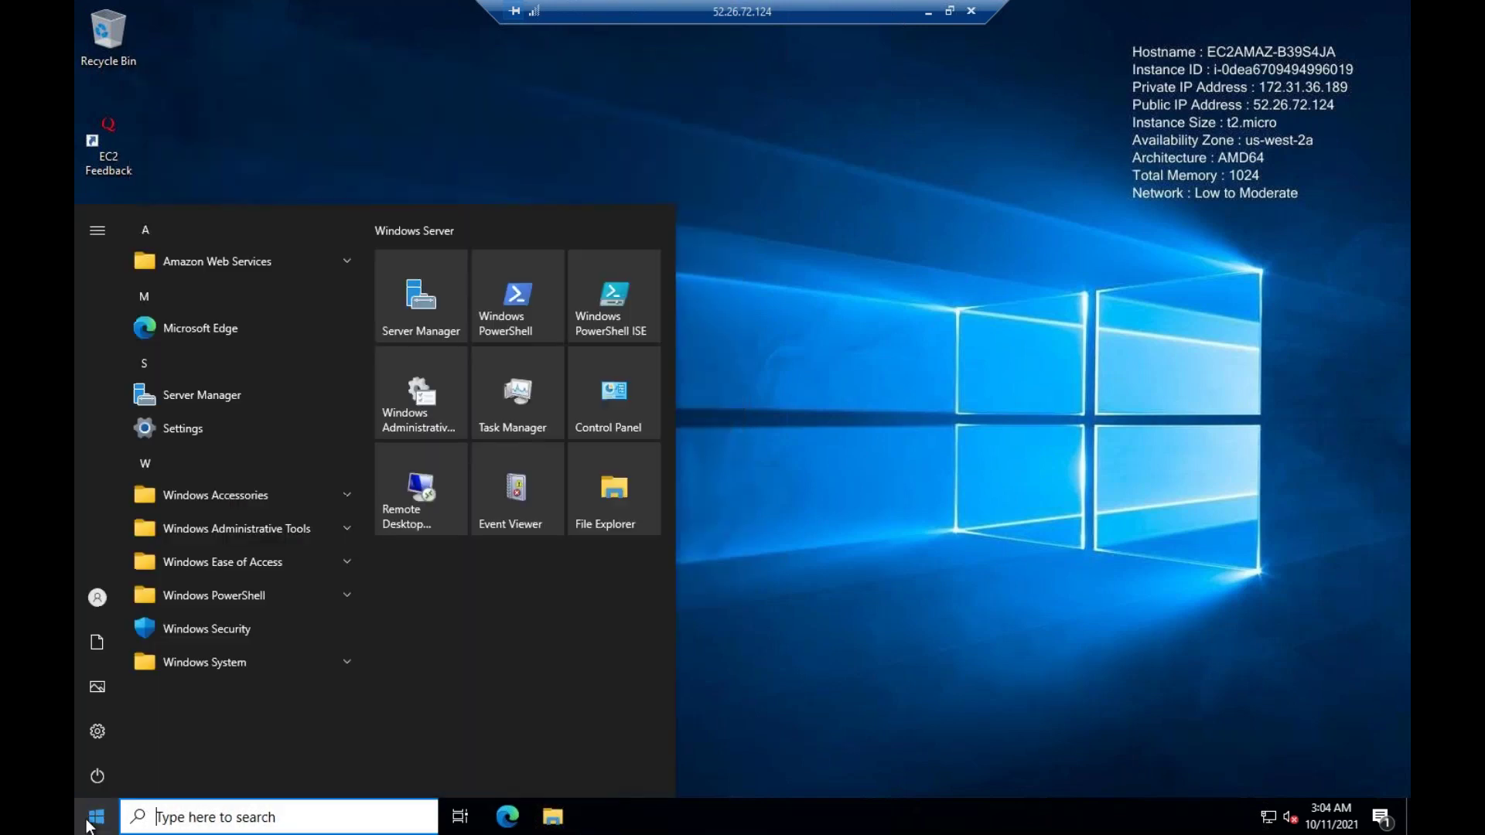
pyautogui.click(100, 772)
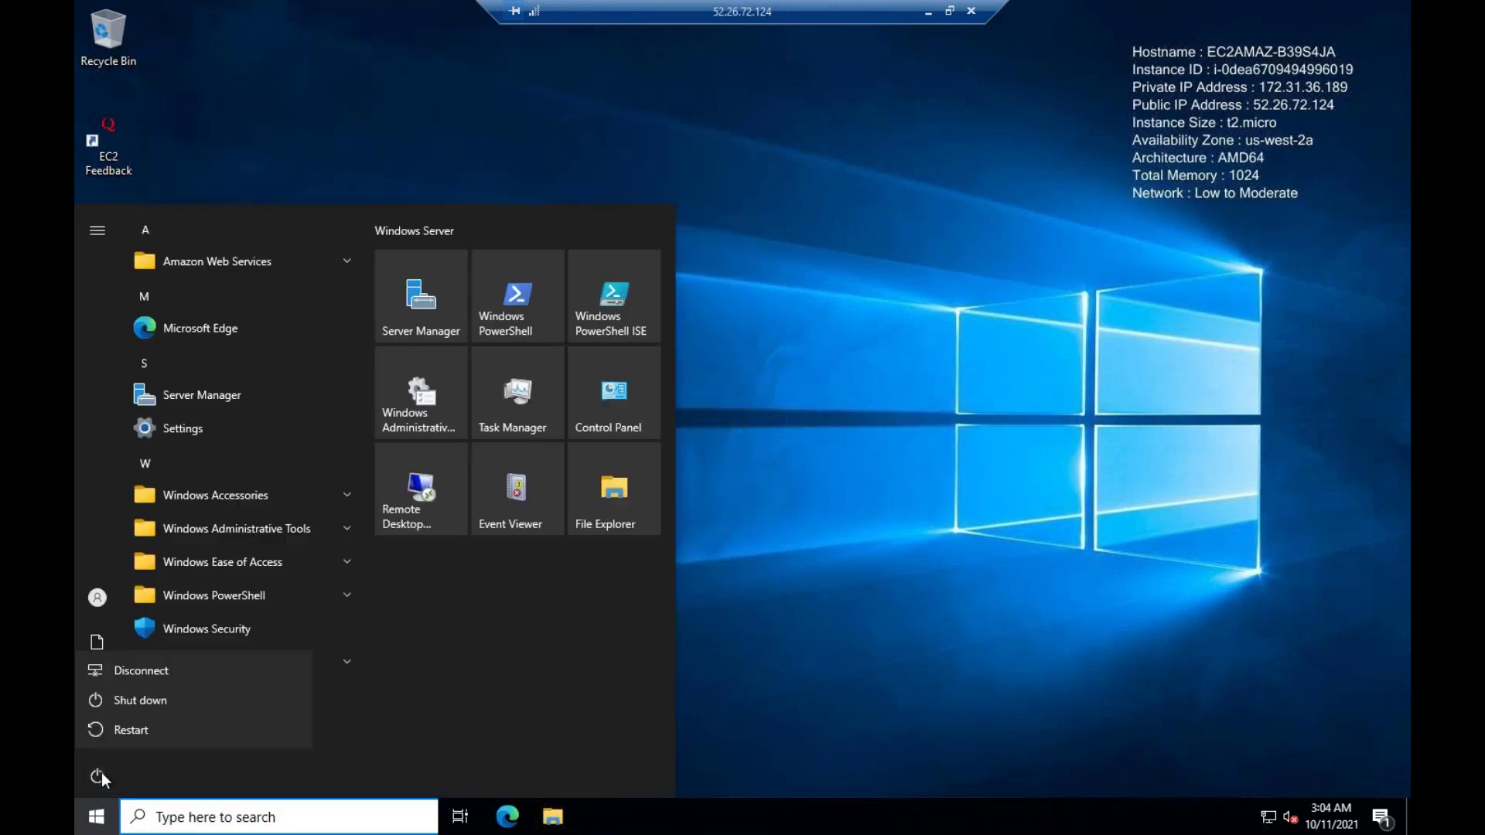
pyautogui.click(160, 670)
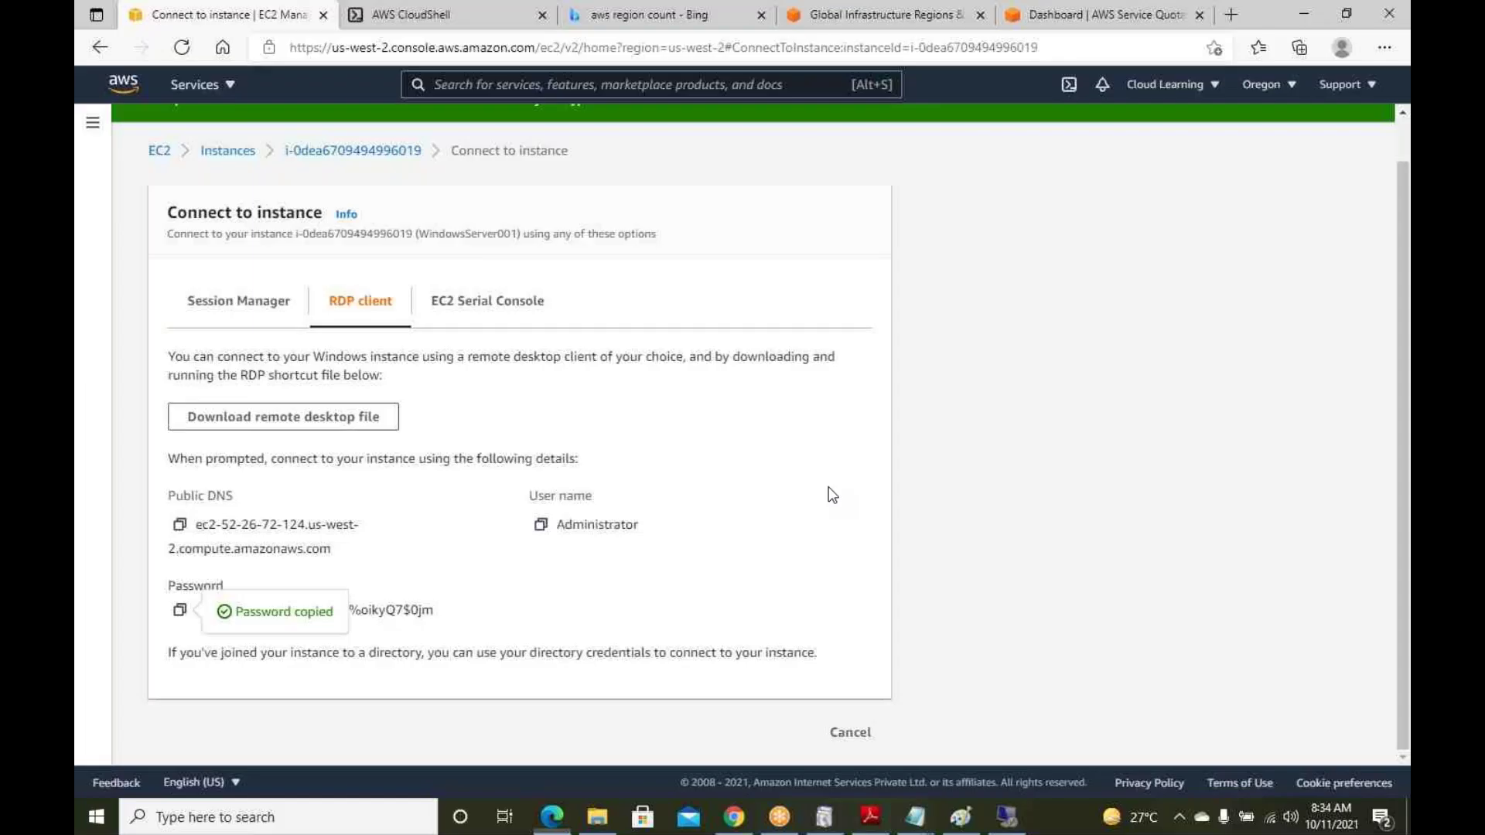
# Try terminating WindowsServer001 from Instance state; it fails due to termination protection
pyautogui.click(858, 733)
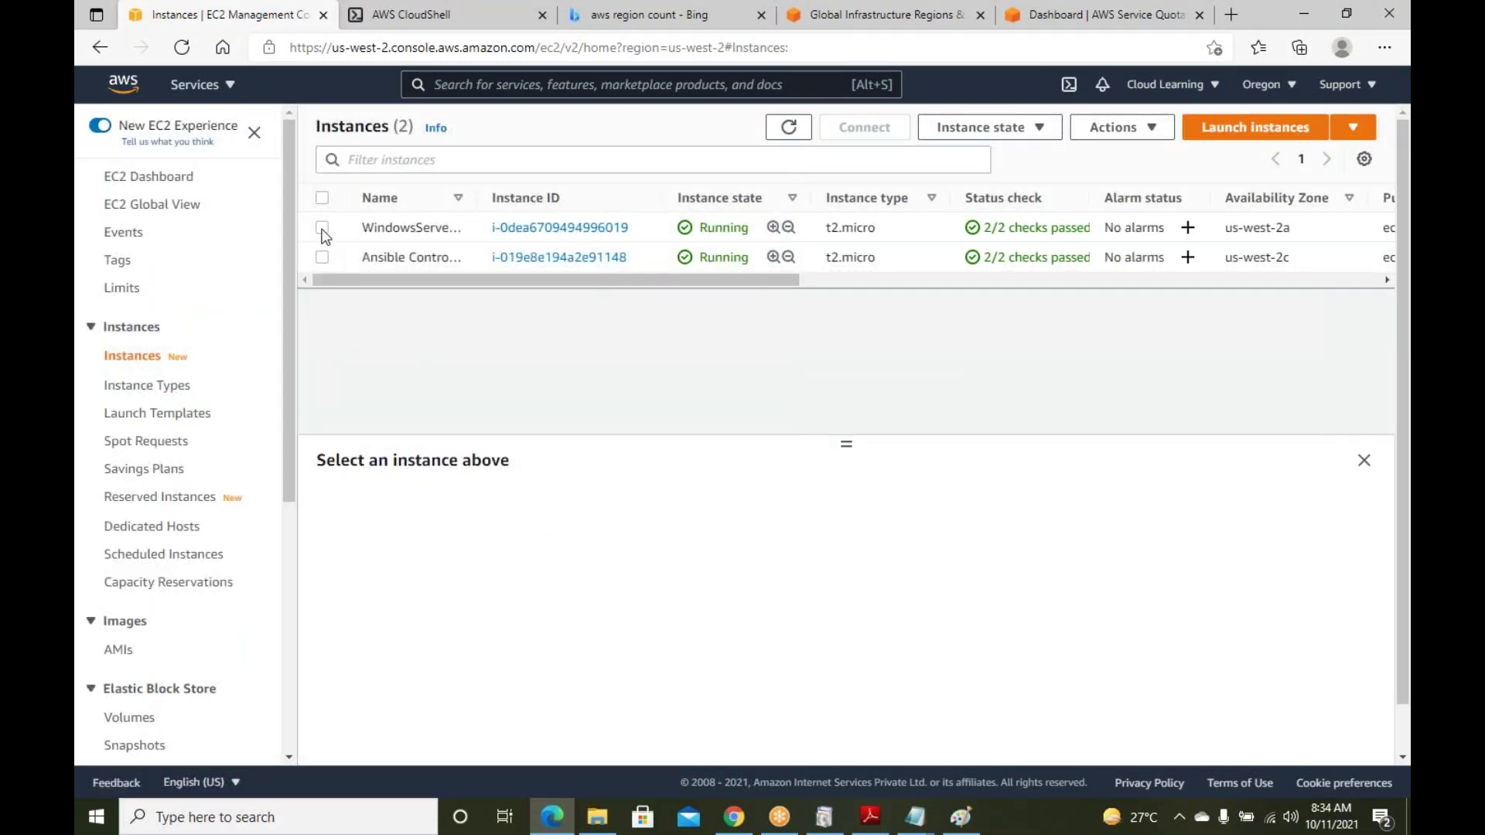
pyautogui.click(321, 228)
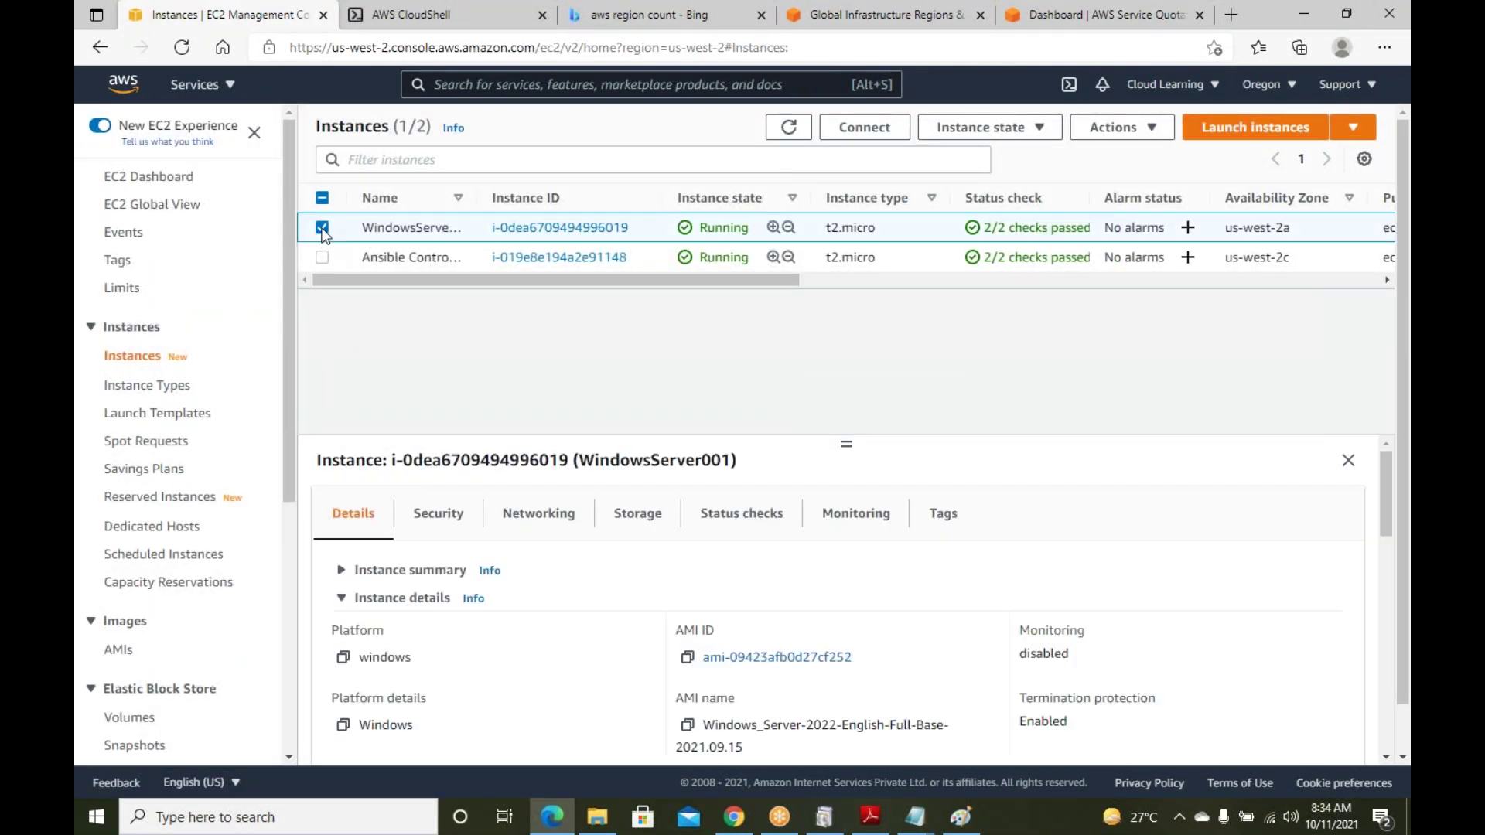
pyautogui.click(1039, 130)
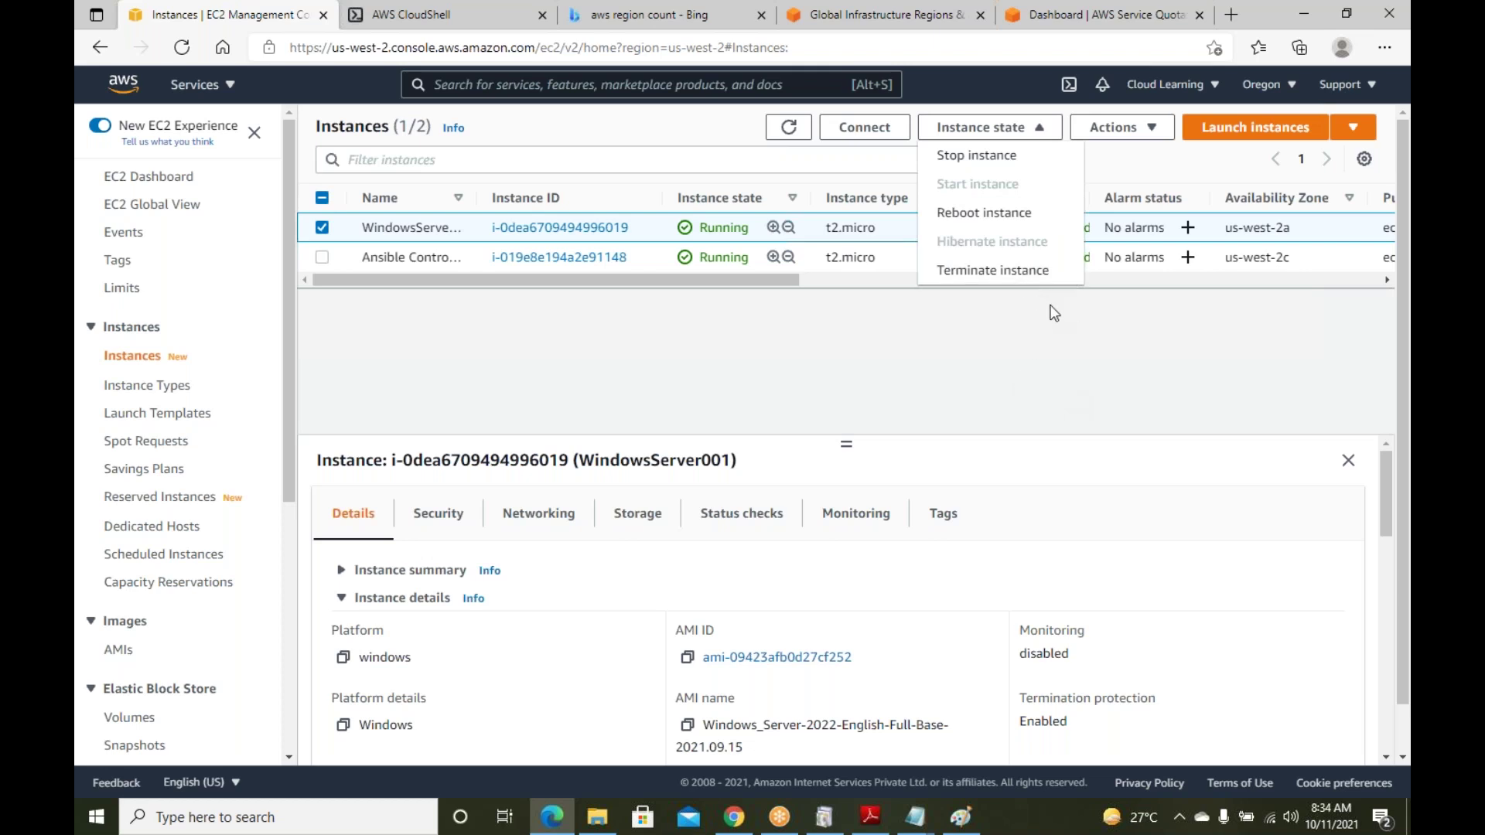
pyautogui.click(992, 270)
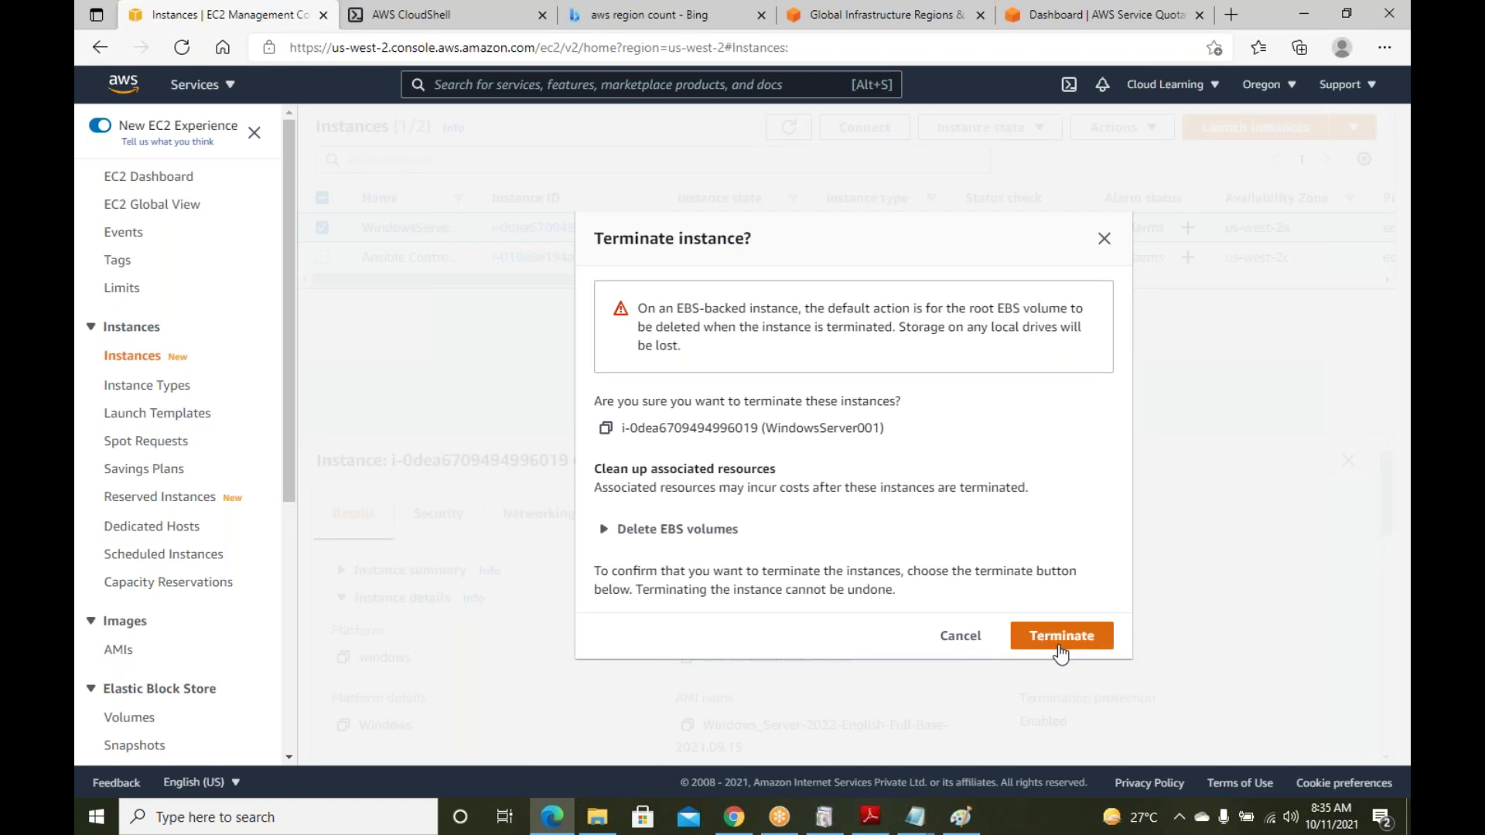
pyautogui.click(677, 529)
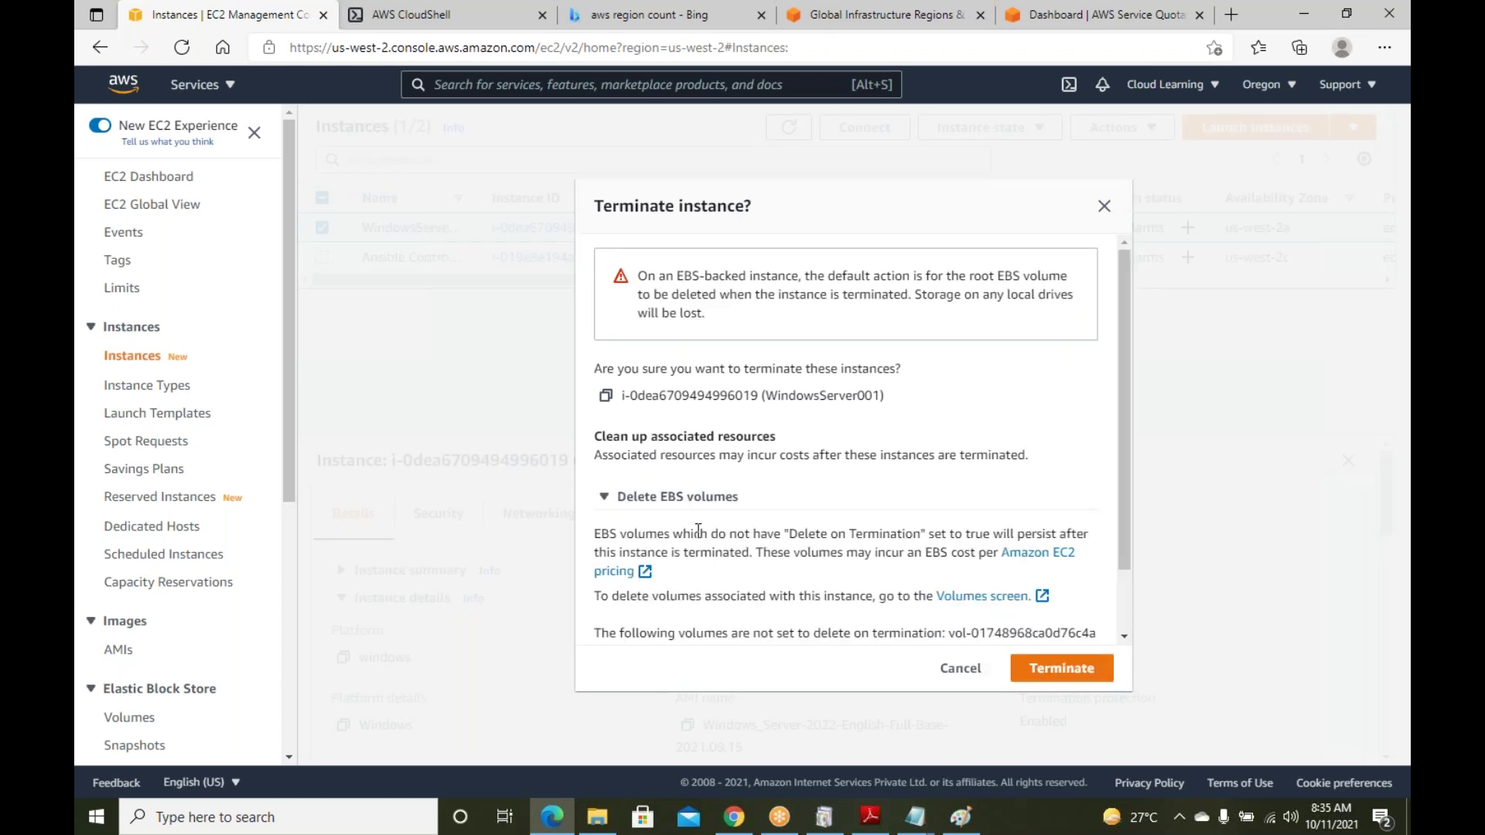
pyautogui.click(1050, 676)
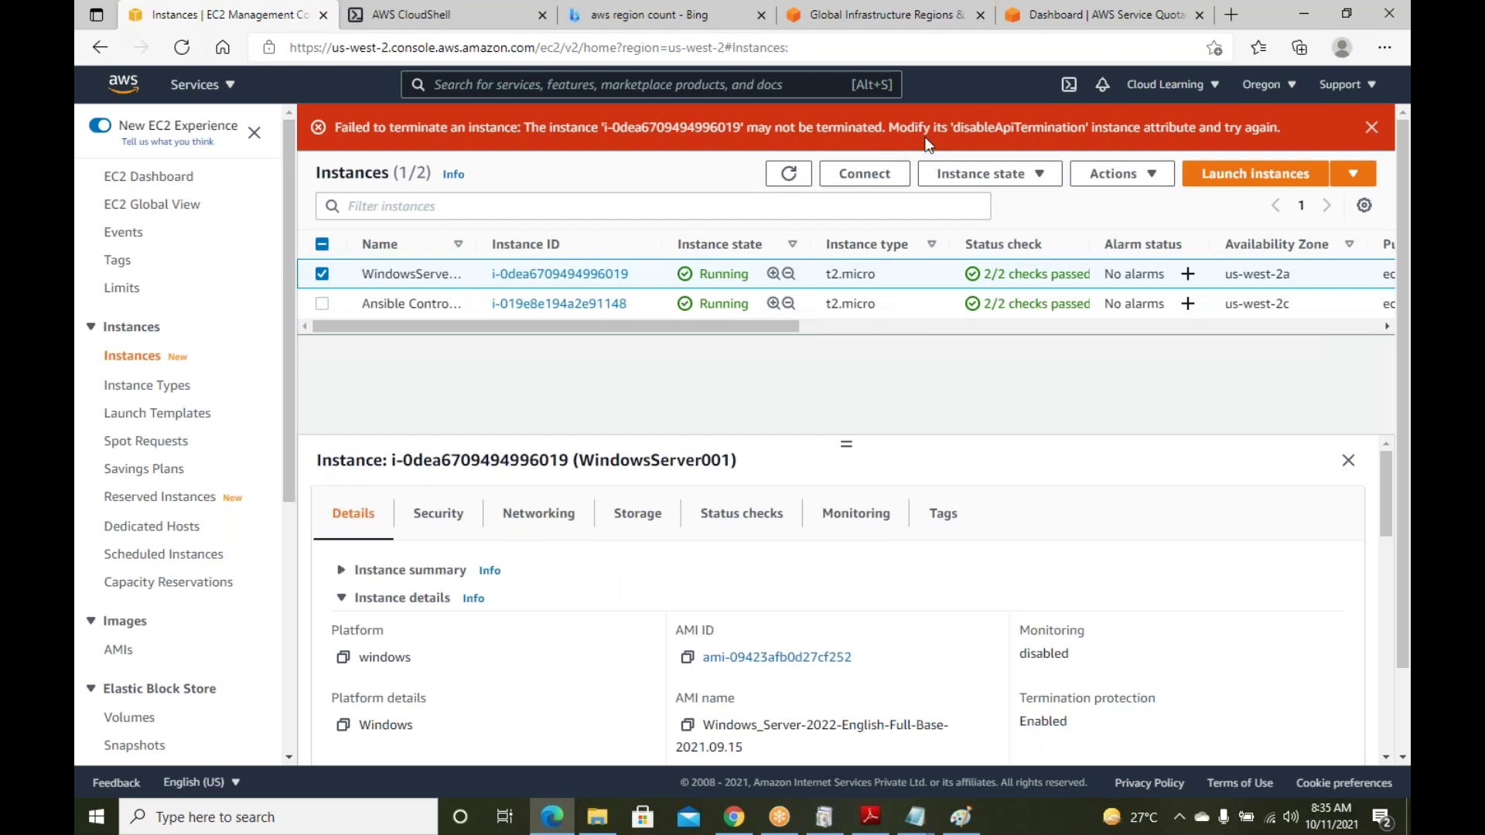
# Highlight the disableApiTermination error text and the blocked instance's ID
pyautogui.moveTo(976, 128); pyautogui.dragTo(1086, 122)
pyautogui.moveTo(732, 122); pyautogui.dragTo(744, 122)
pyautogui.click(1042, 174)
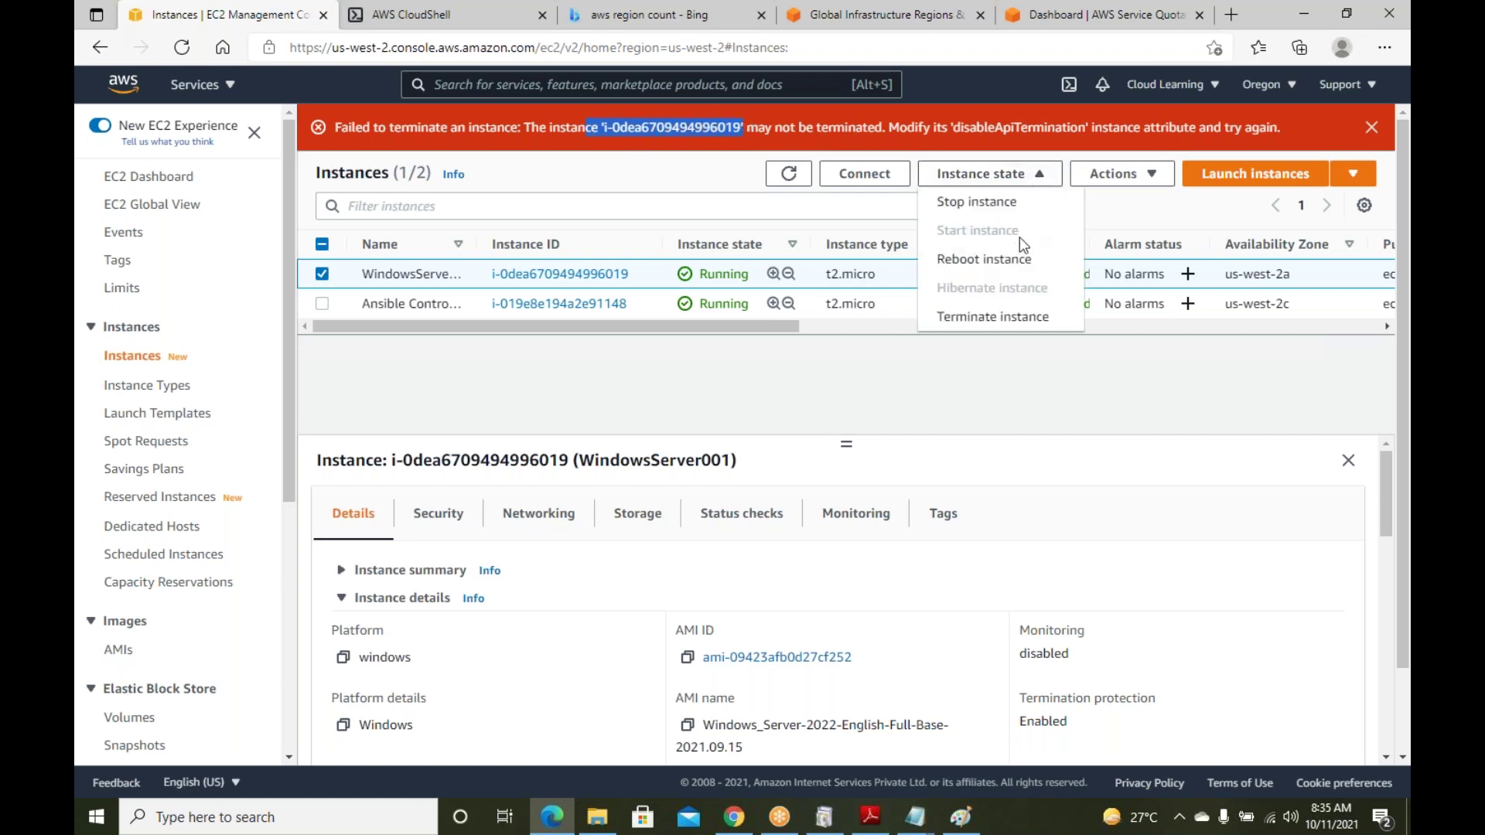
# Disable termination protection for WindowsServer001 under Instance settings and save
pyautogui.click(1154, 175)
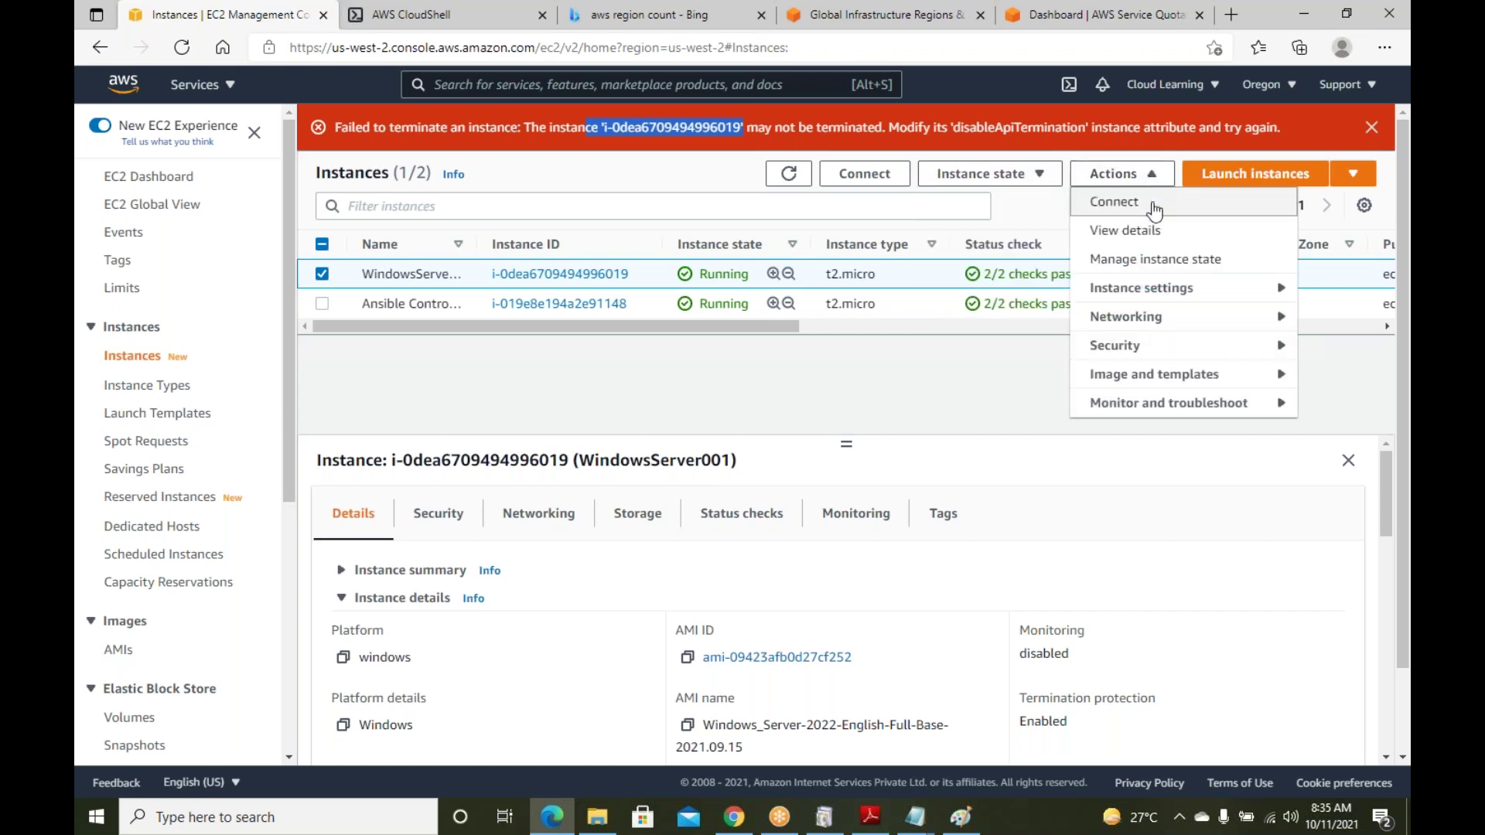
pyautogui.click(1158, 288)
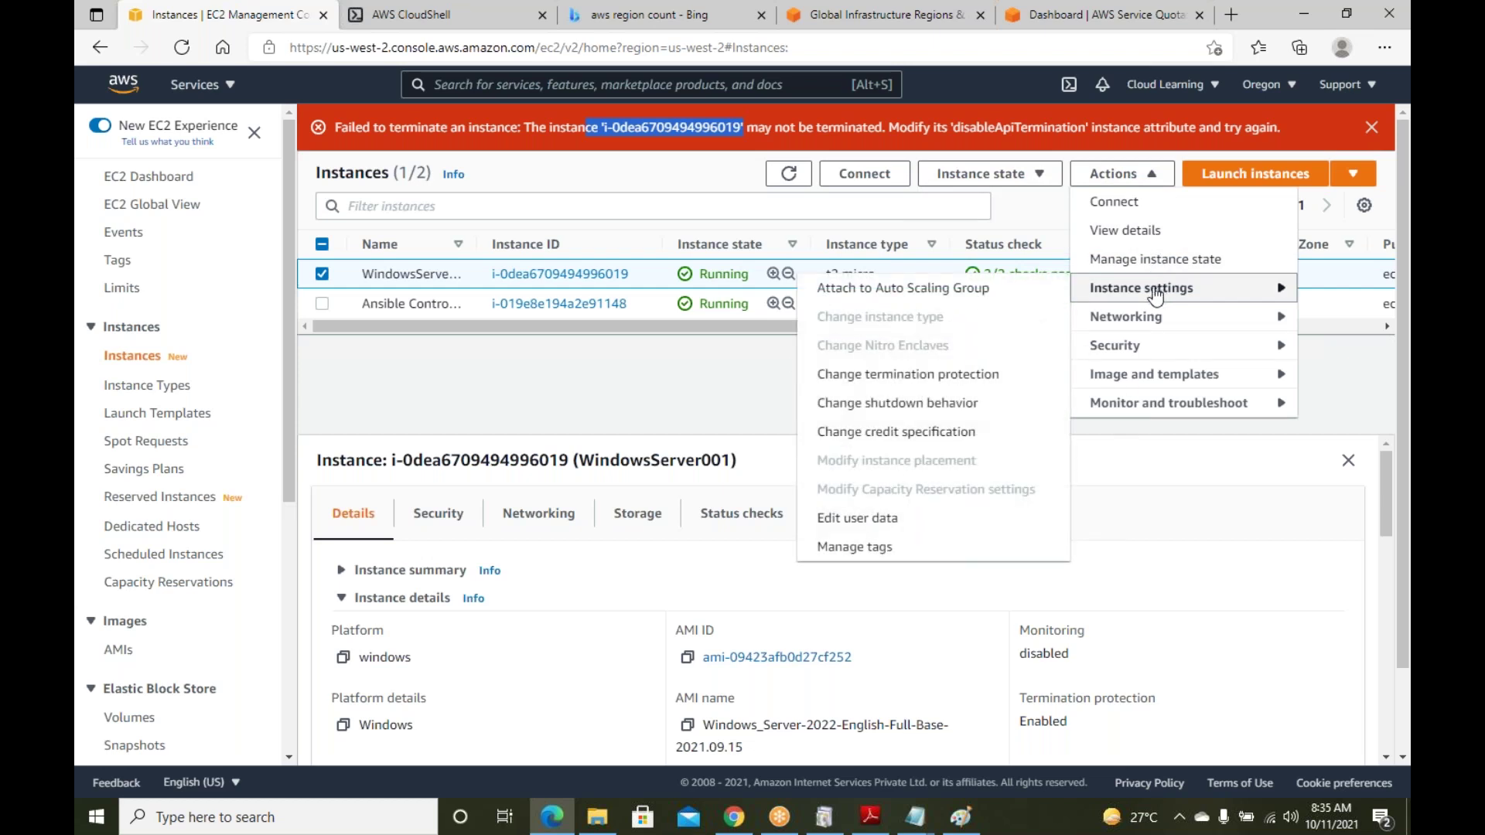
pyautogui.click(901, 376)
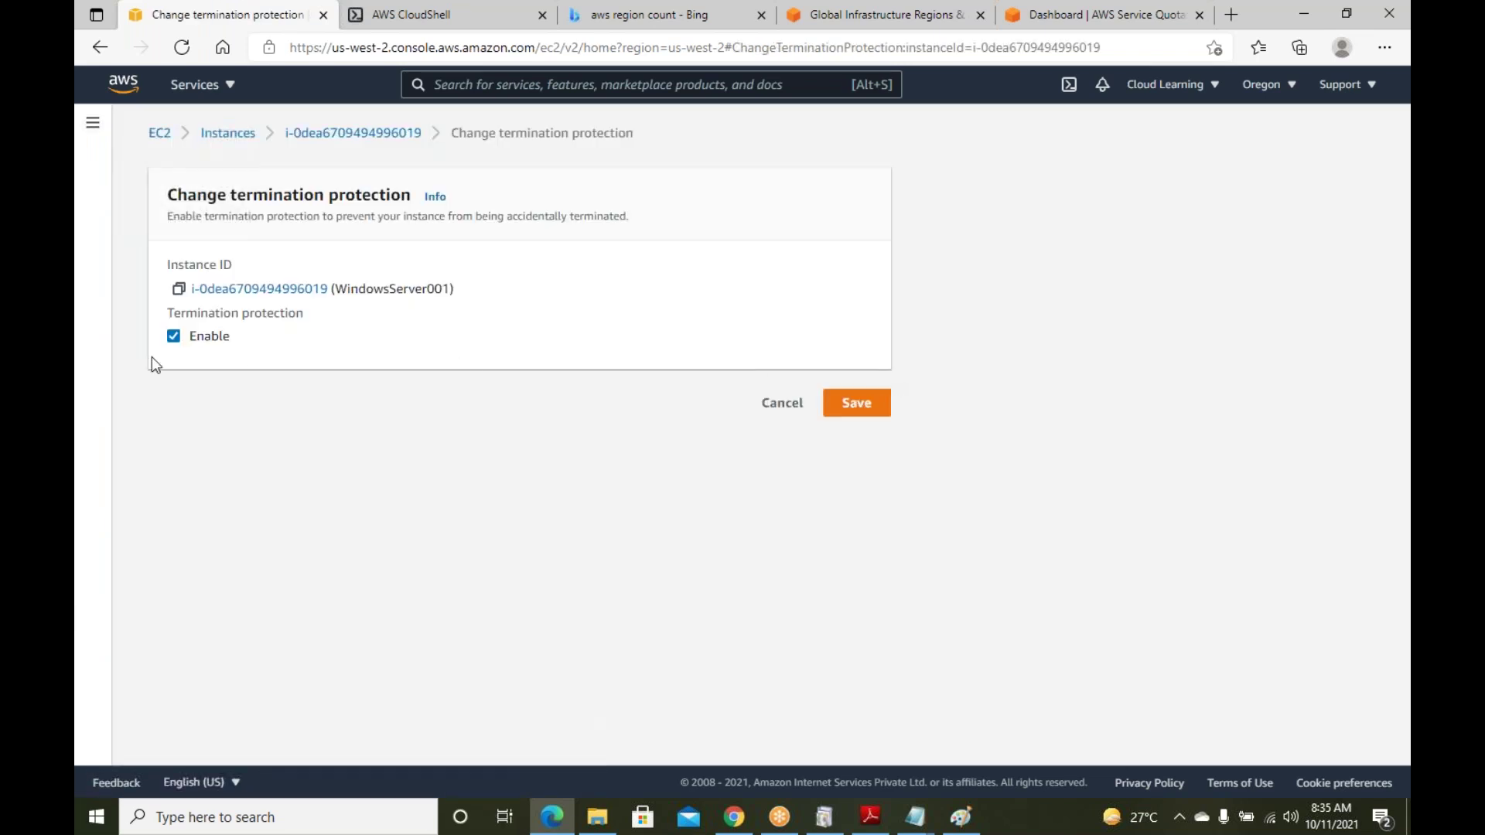
pyautogui.click(174, 336)
pyautogui.click(824, 504)
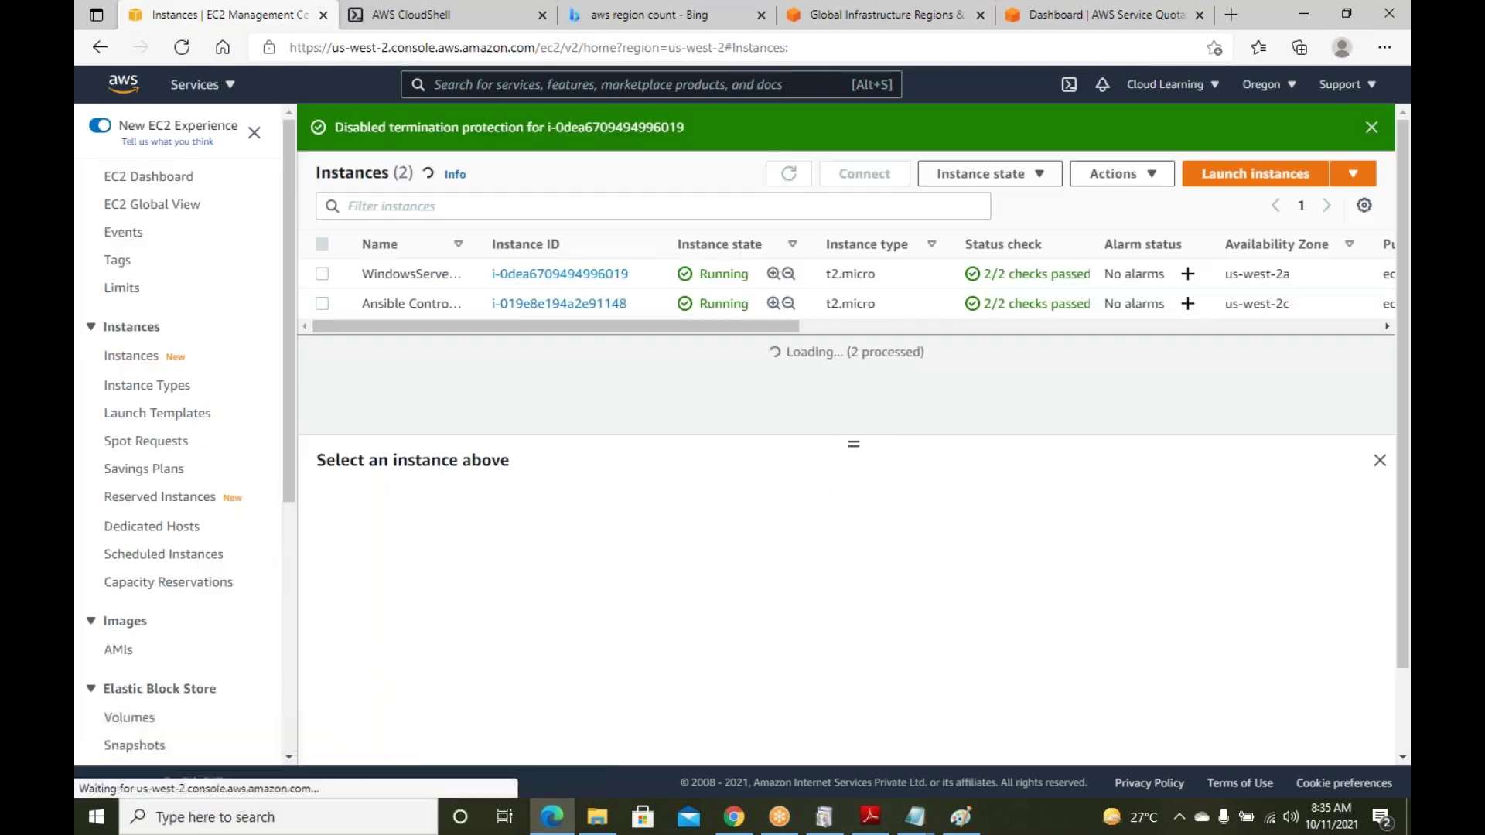
# Terminate WindowsServer001 now that protection is off
pyautogui.click(324, 274)
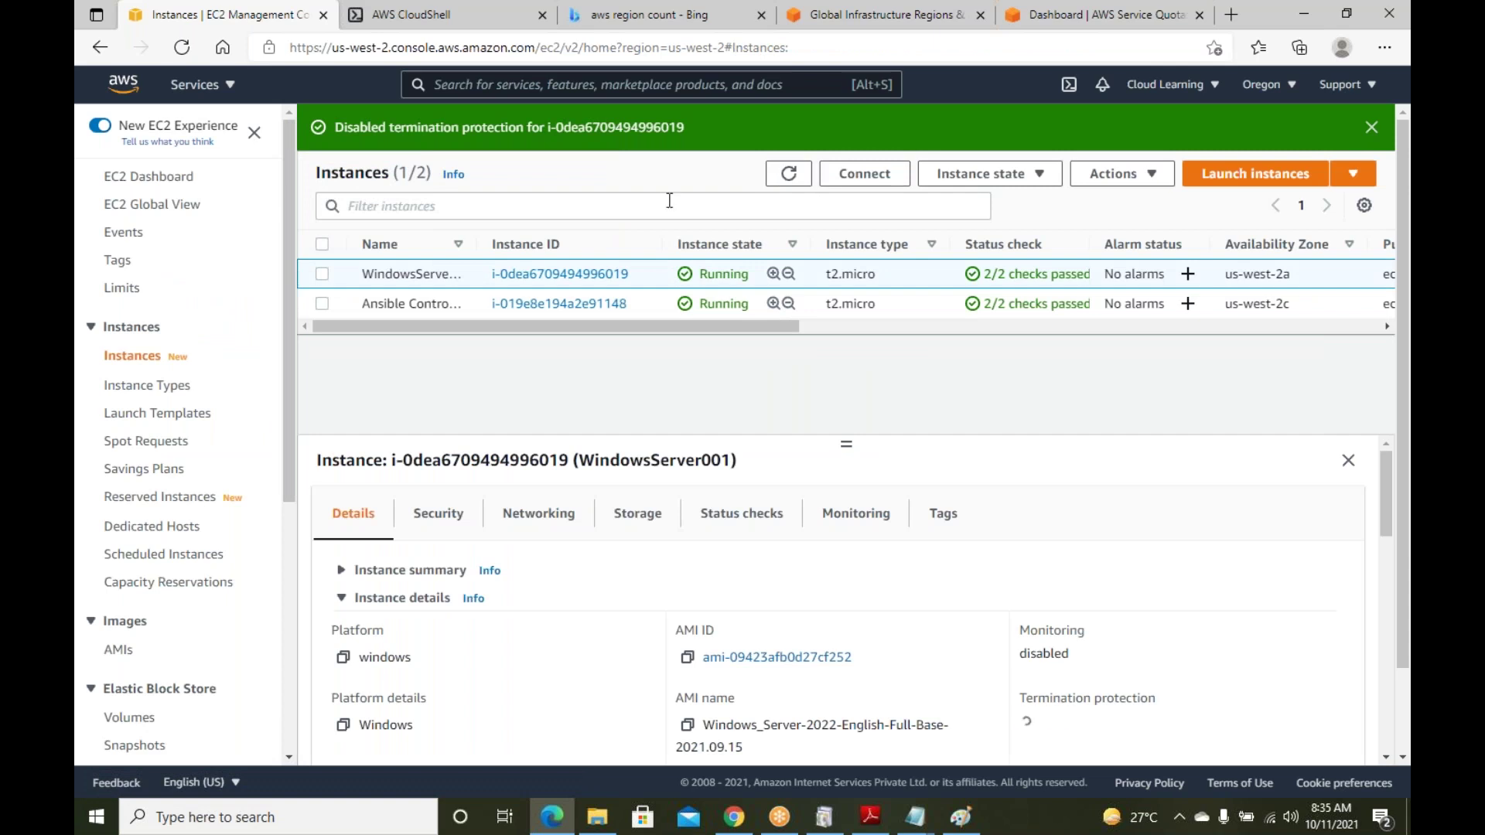
pyautogui.click(1036, 174)
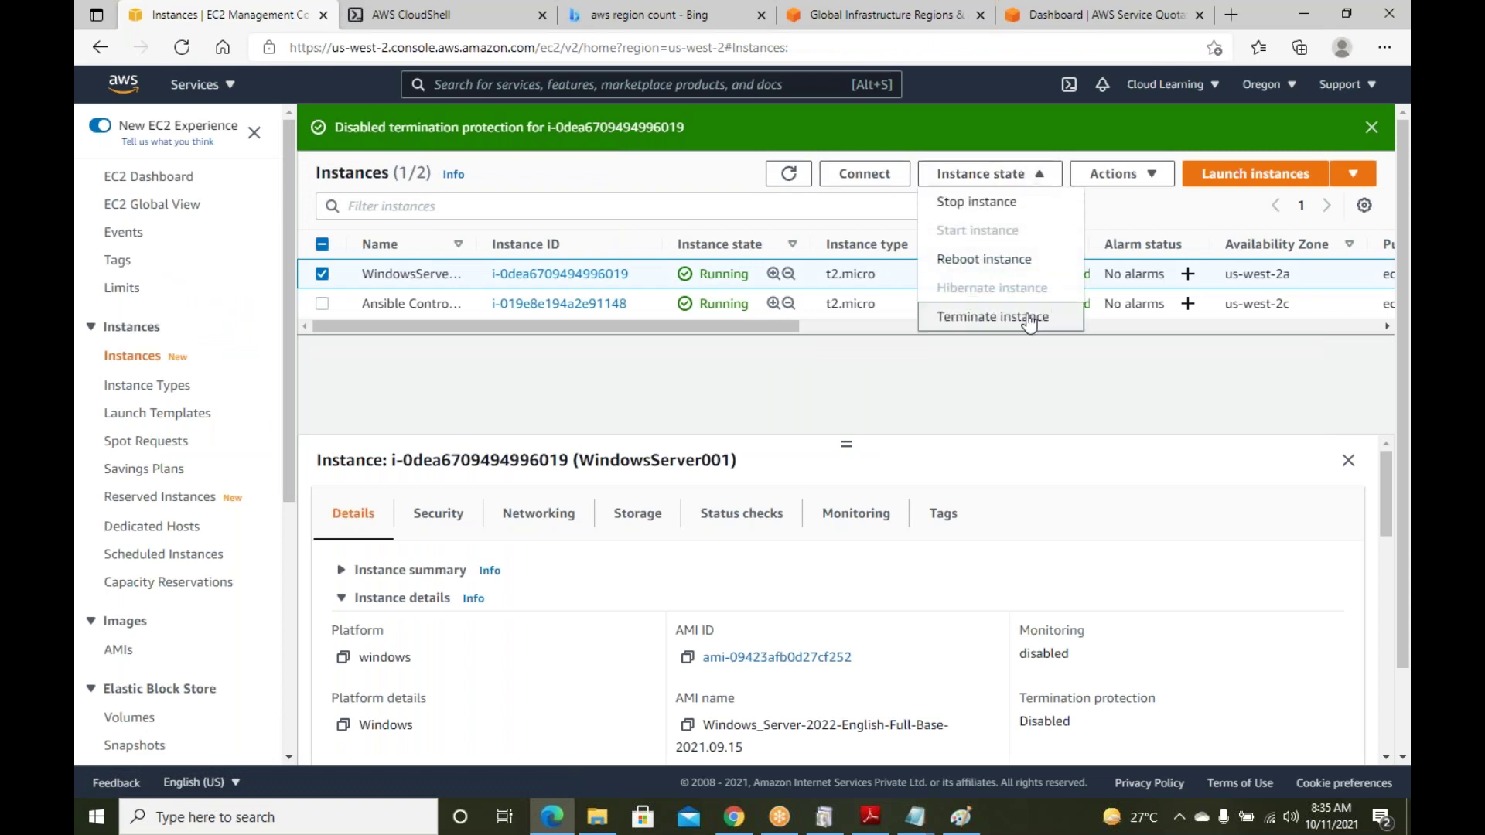
pyautogui.click(992, 317)
pyautogui.click(1060, 636)
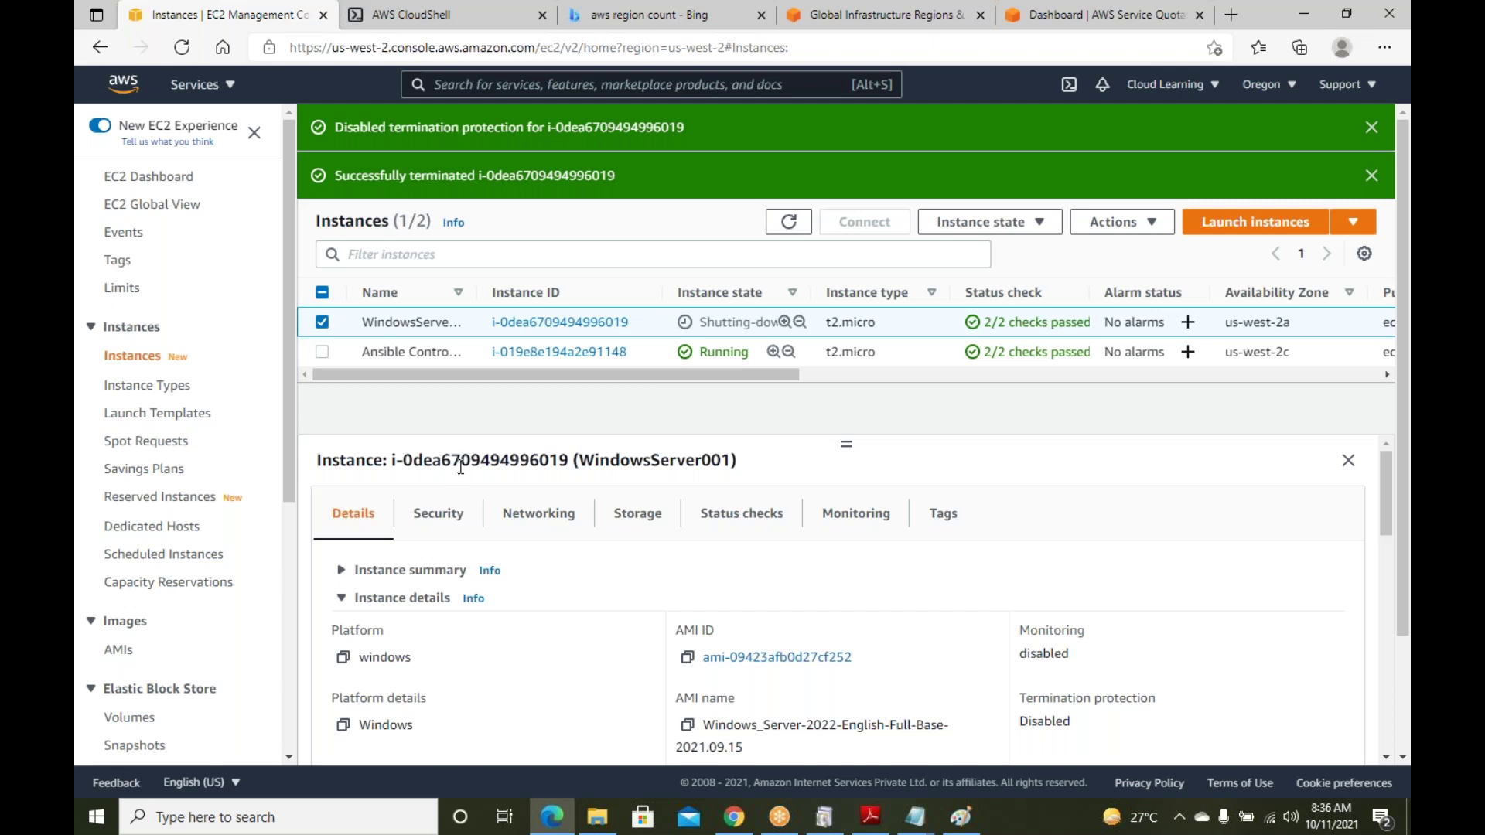
pyautogui.click(914, 817)
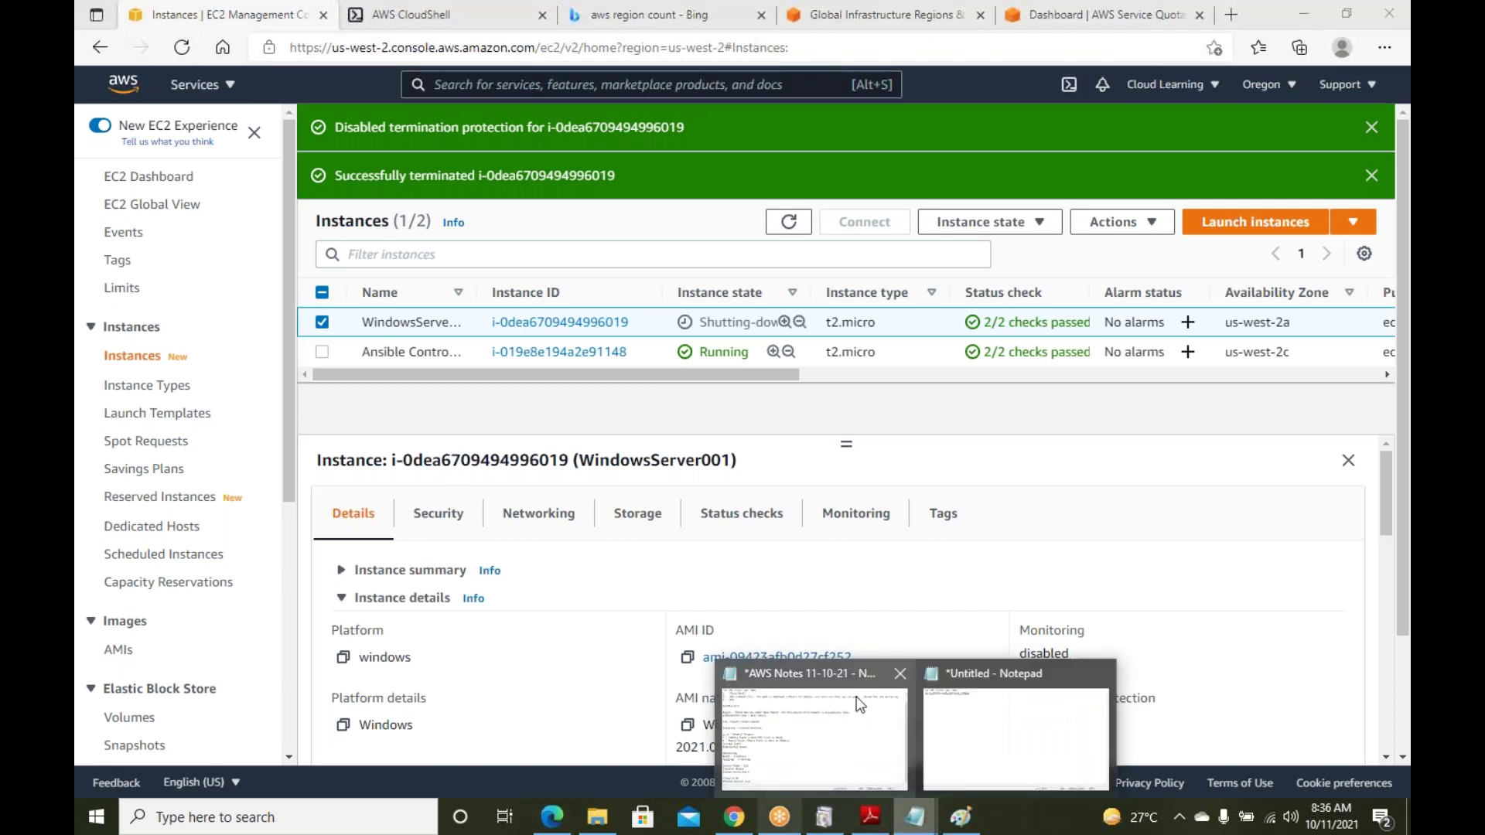
# Show the AWS Notes 11-10-21 file and highlight the connecting-to-AWS heading and AWS Console entry
pyautogui.click(811, 719)
pyautogui.scroll(1, 377, 359)
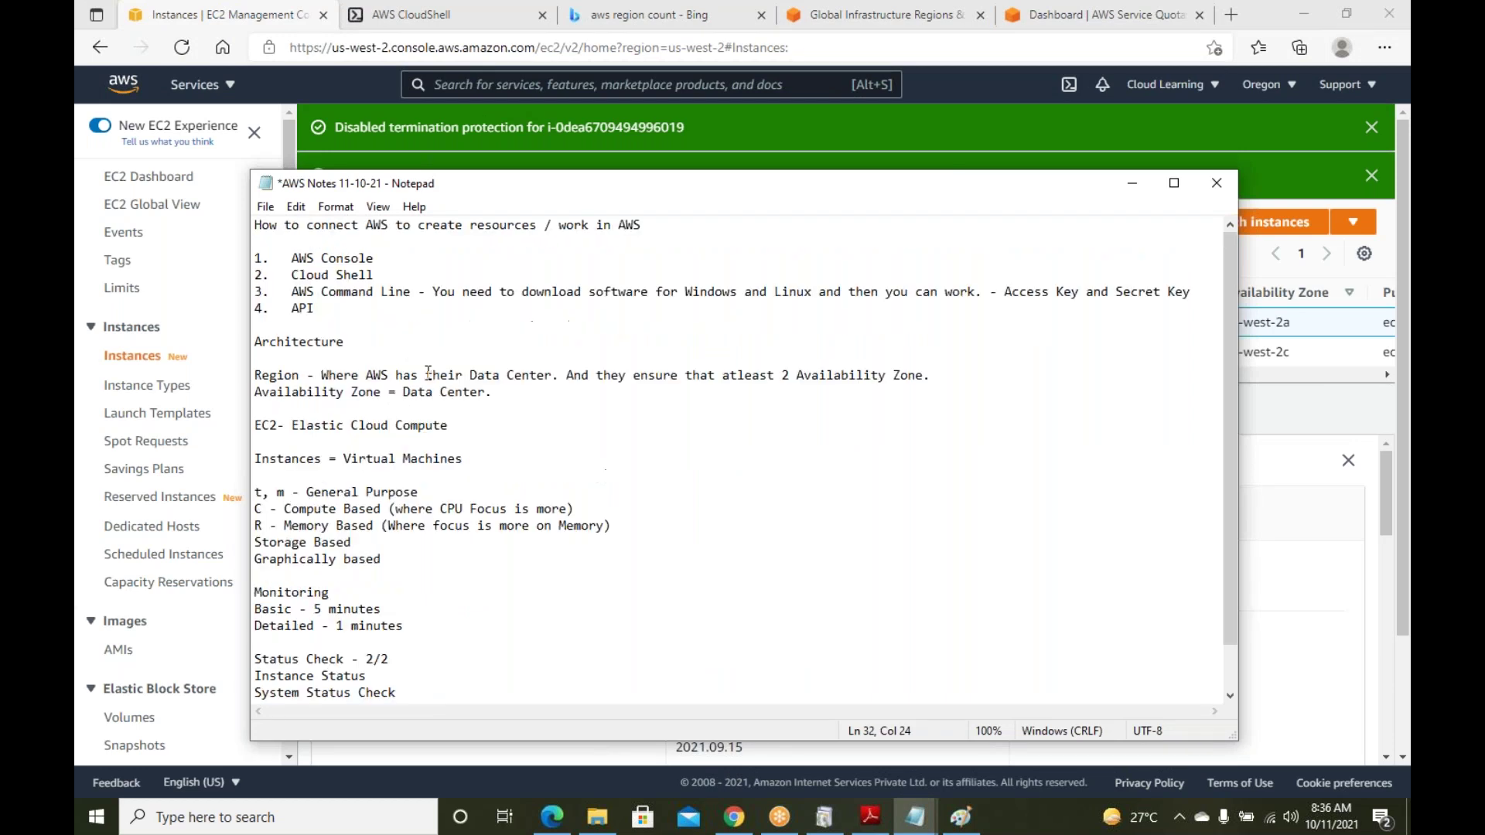
pyautogui.click(381, 257)
pyautogui.moveTo(575, 228); pyautogui.dragTo(397, 225)
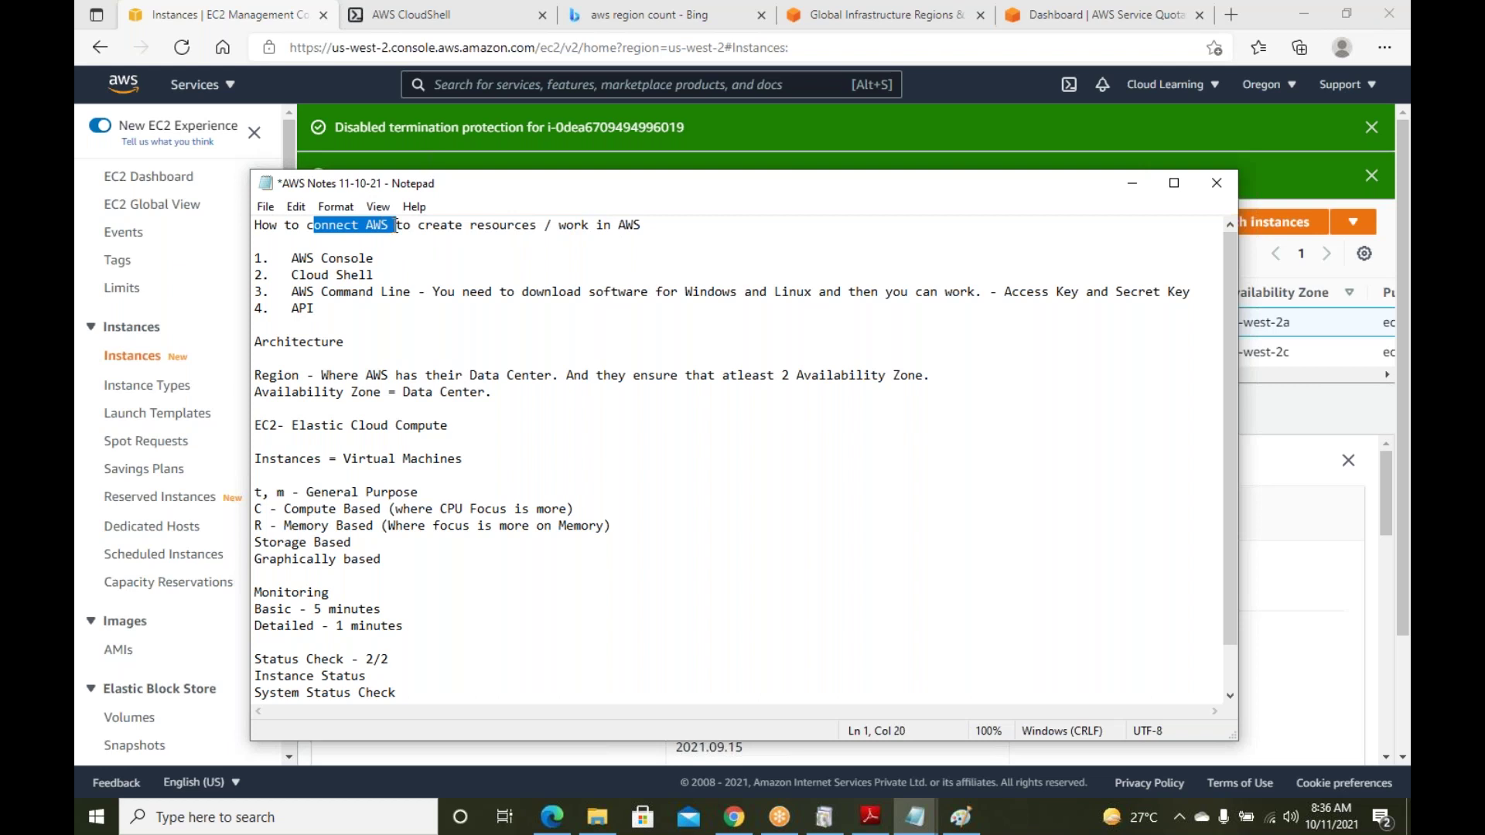
pyautogui.moveTo(398, 258); pyautogui.dragTo(294, 256)
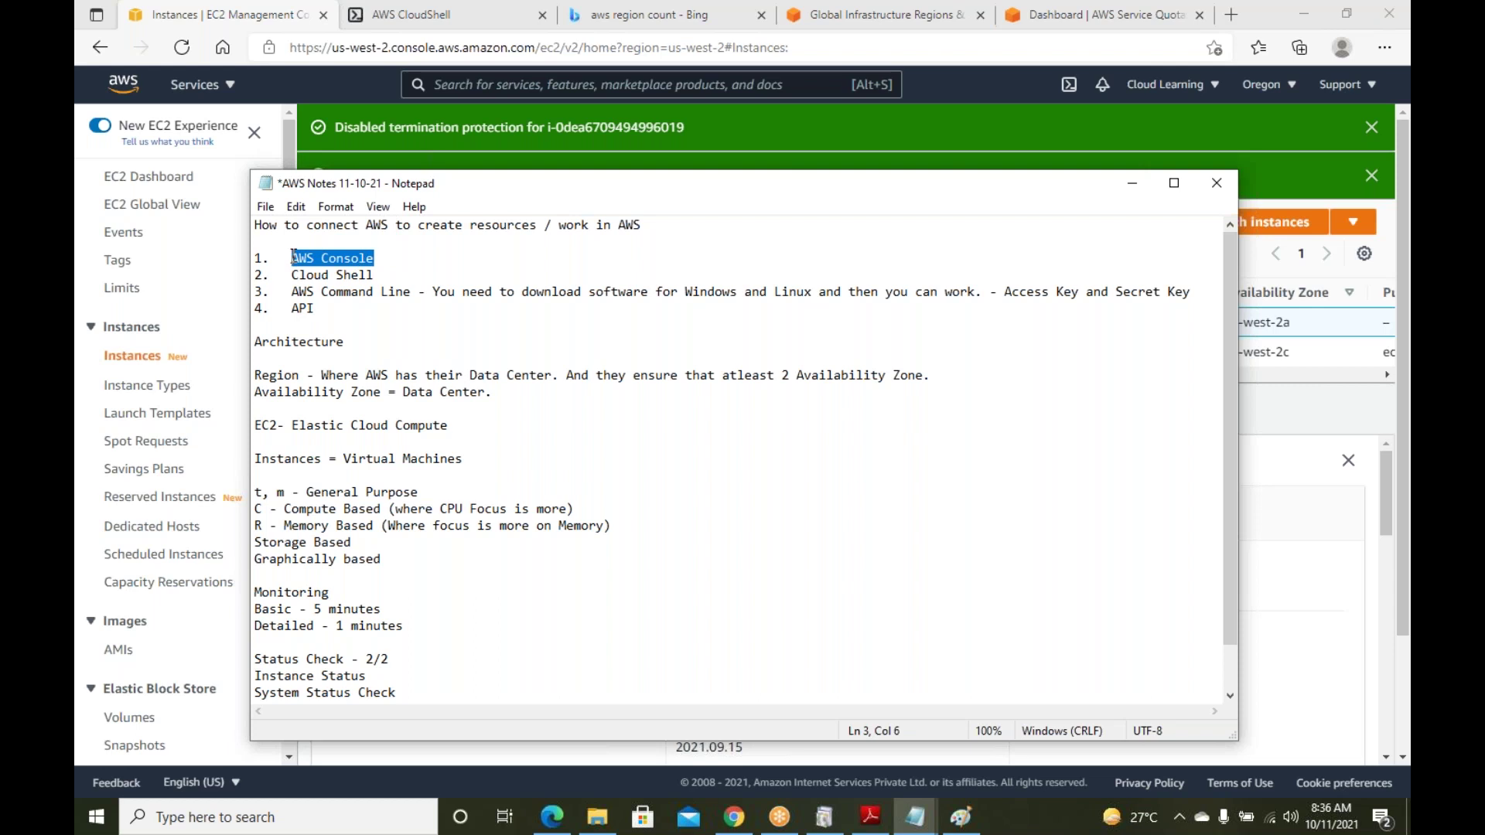
pyautogui.moveTo(294, 256); pyautogui.dragTo(298, 257)
# Highlight the Cloud Shell, AWS Command Line and software-download notes
pyautogui.moveTo(491, 293); pyautogui.dragTo(305, 276)
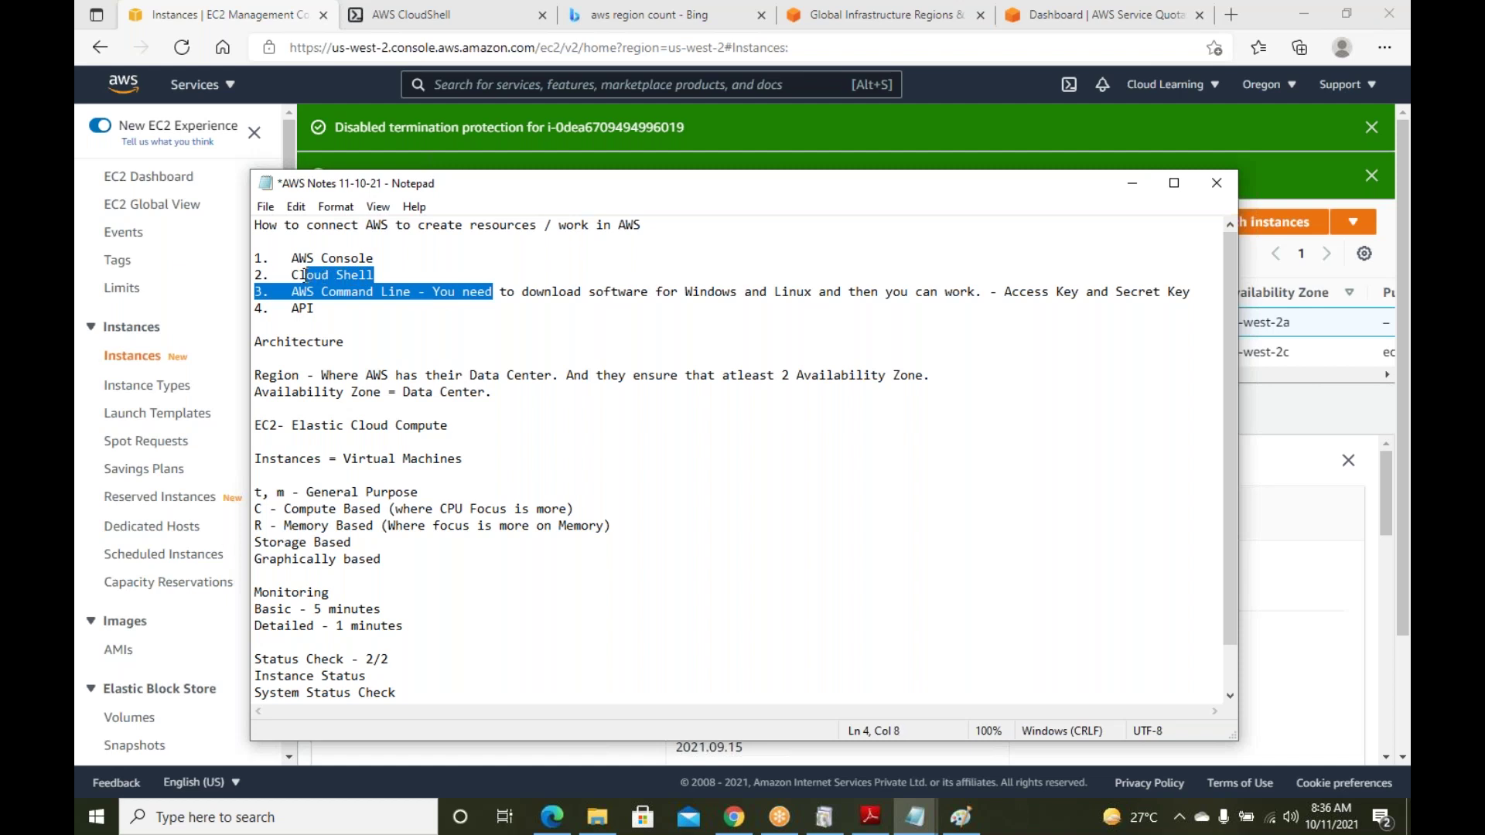
pyautogui.moveTo(492, 292); pyautogui.dragTo(218, 278)
pyautogui.click(476, 337)
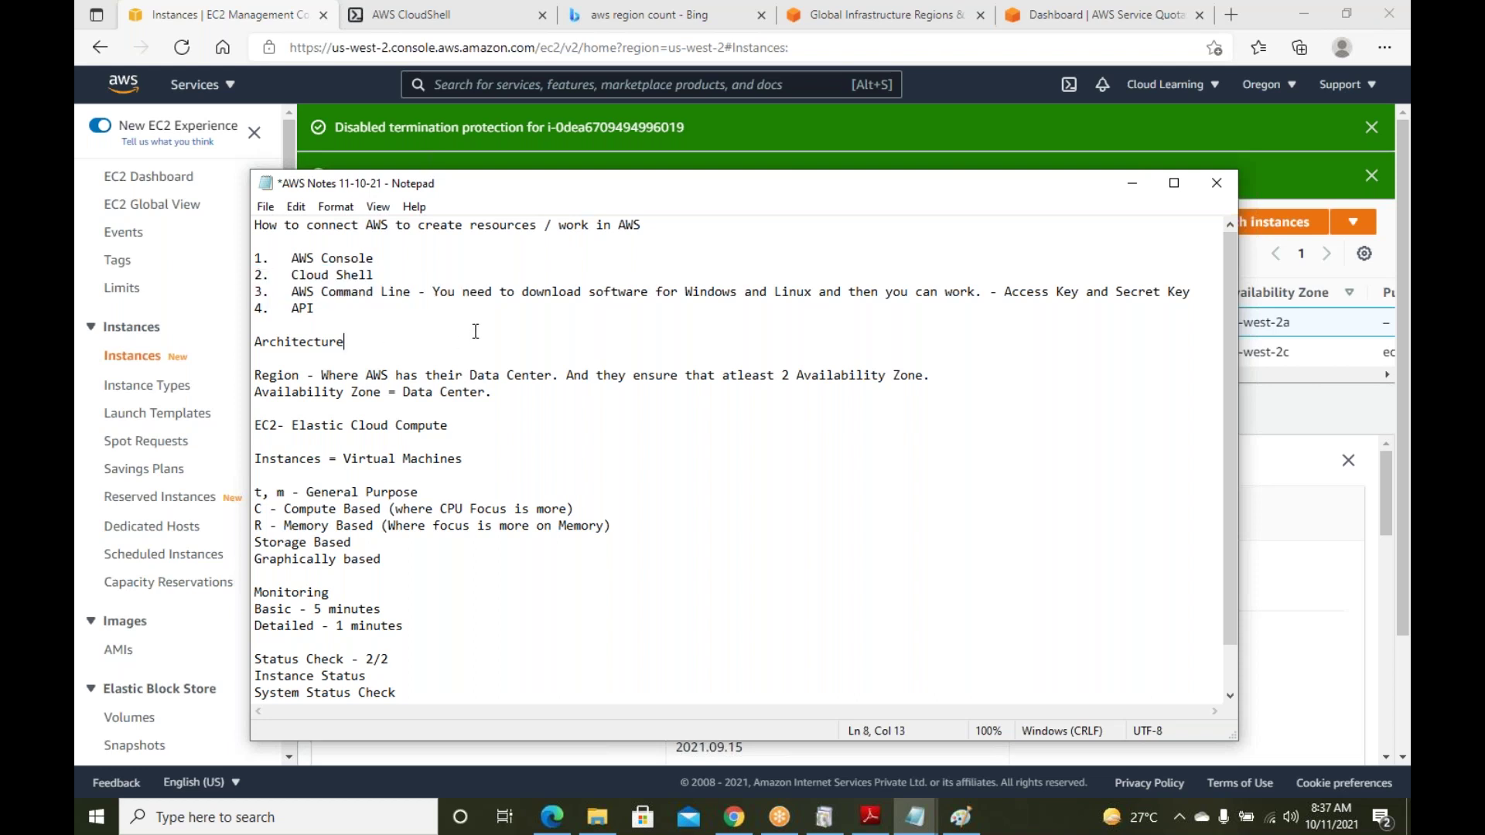
pyautogui.moveTo(500, 292); pyautogui.dragTo(381, 291)
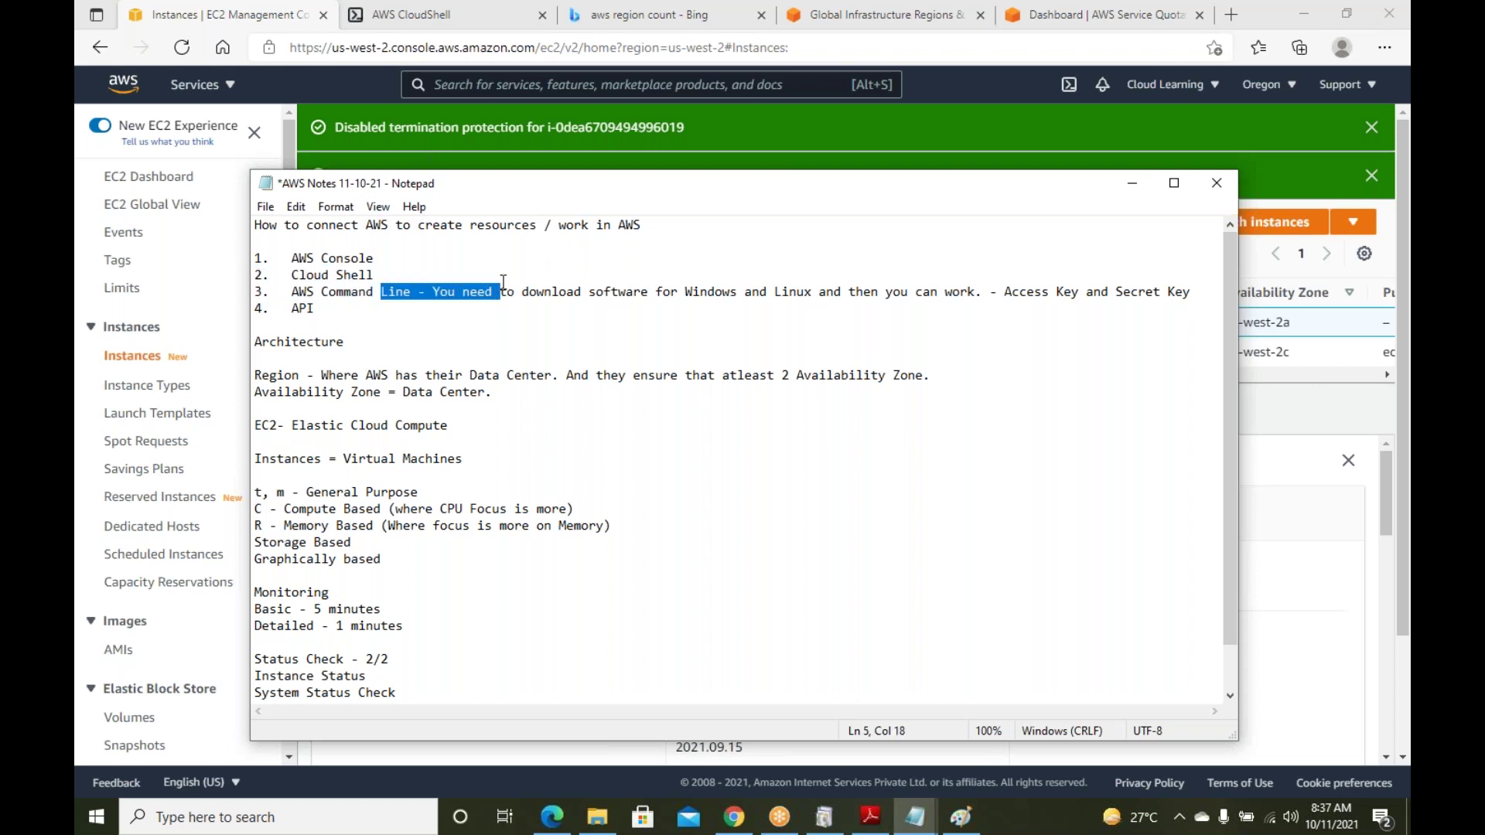
pyautogui.click(544, 294)
pyautogui.moveTo(544, 294); pyautogui.dragTo(851, 286)
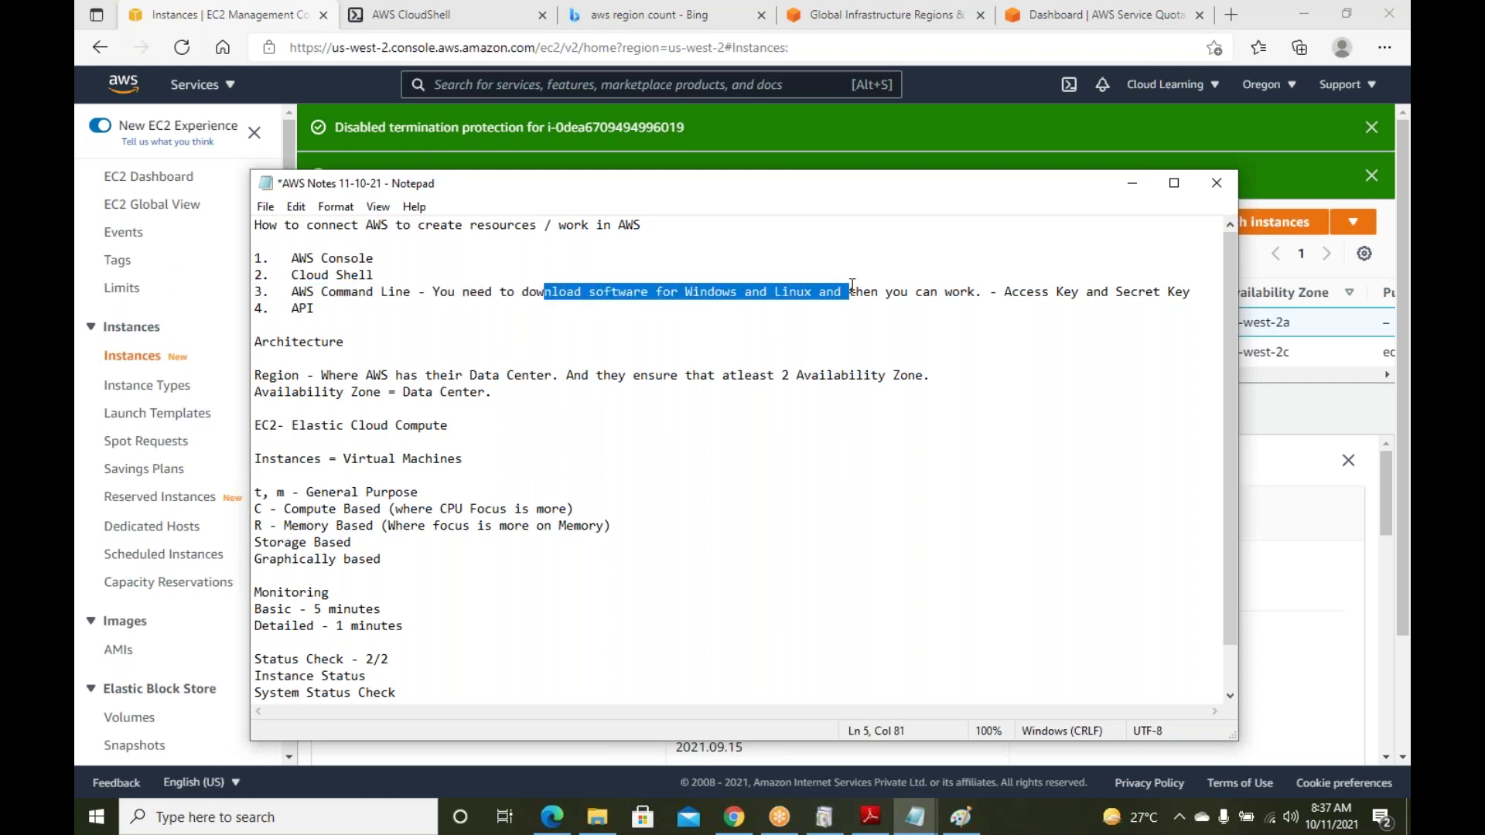
pyautogui.click(685, 330)
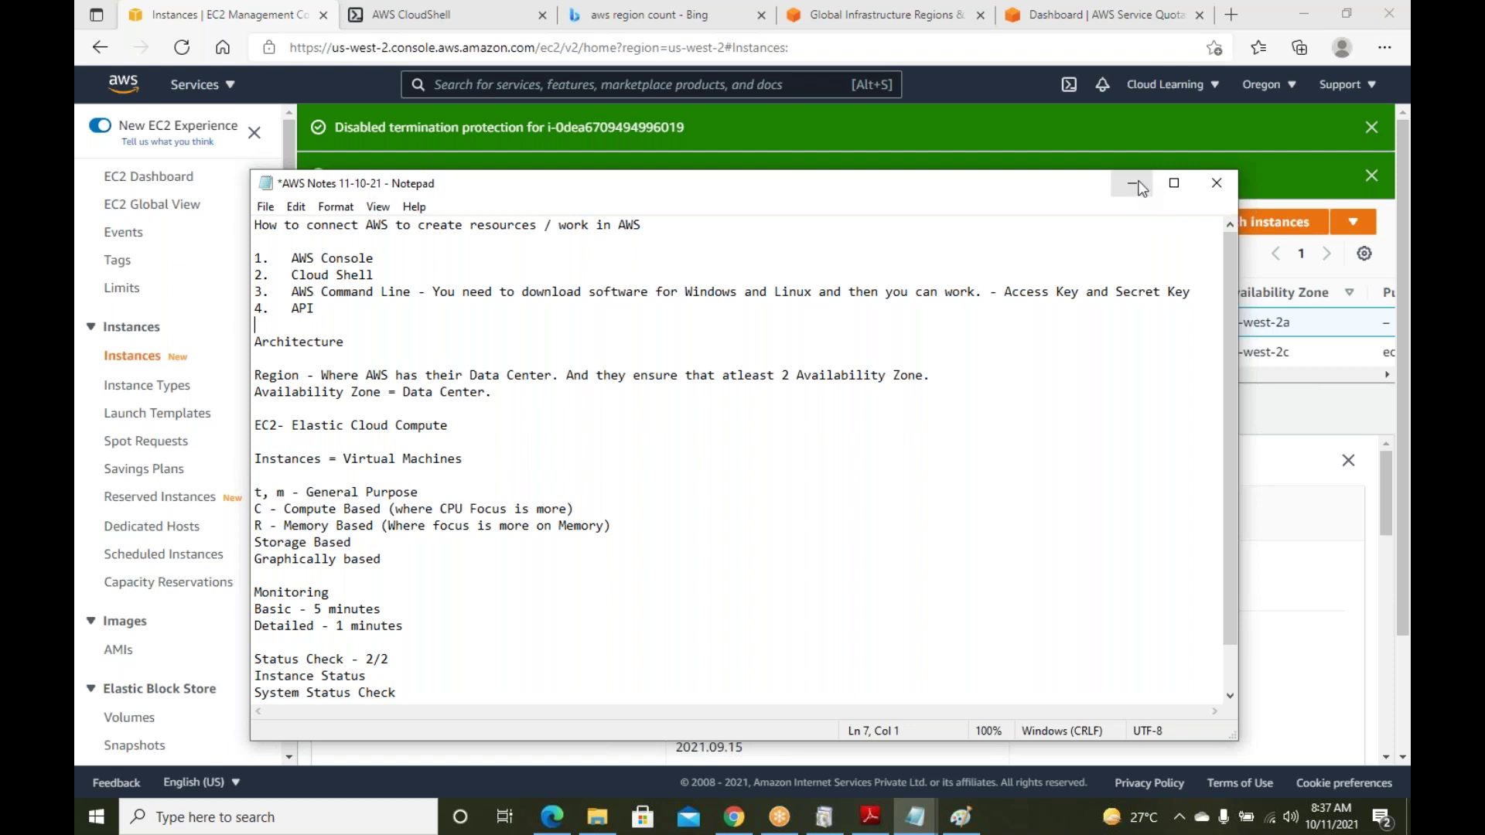
# Minimize Notepad and deselect WindowsServer001 to see it listed as Terminated
pyautogui.click(1138, 184)
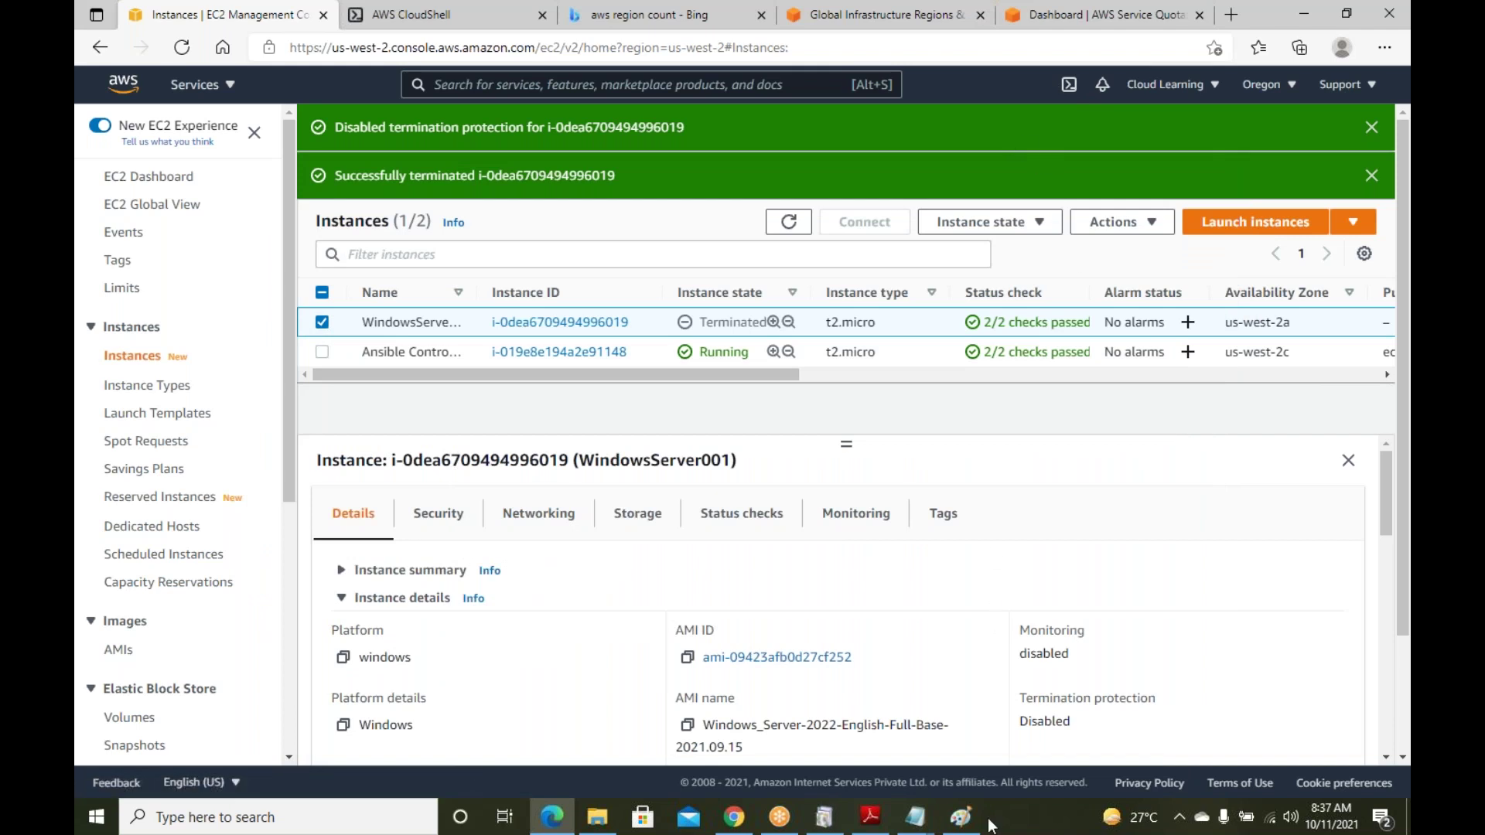
pyautogui.click(1069, 89)
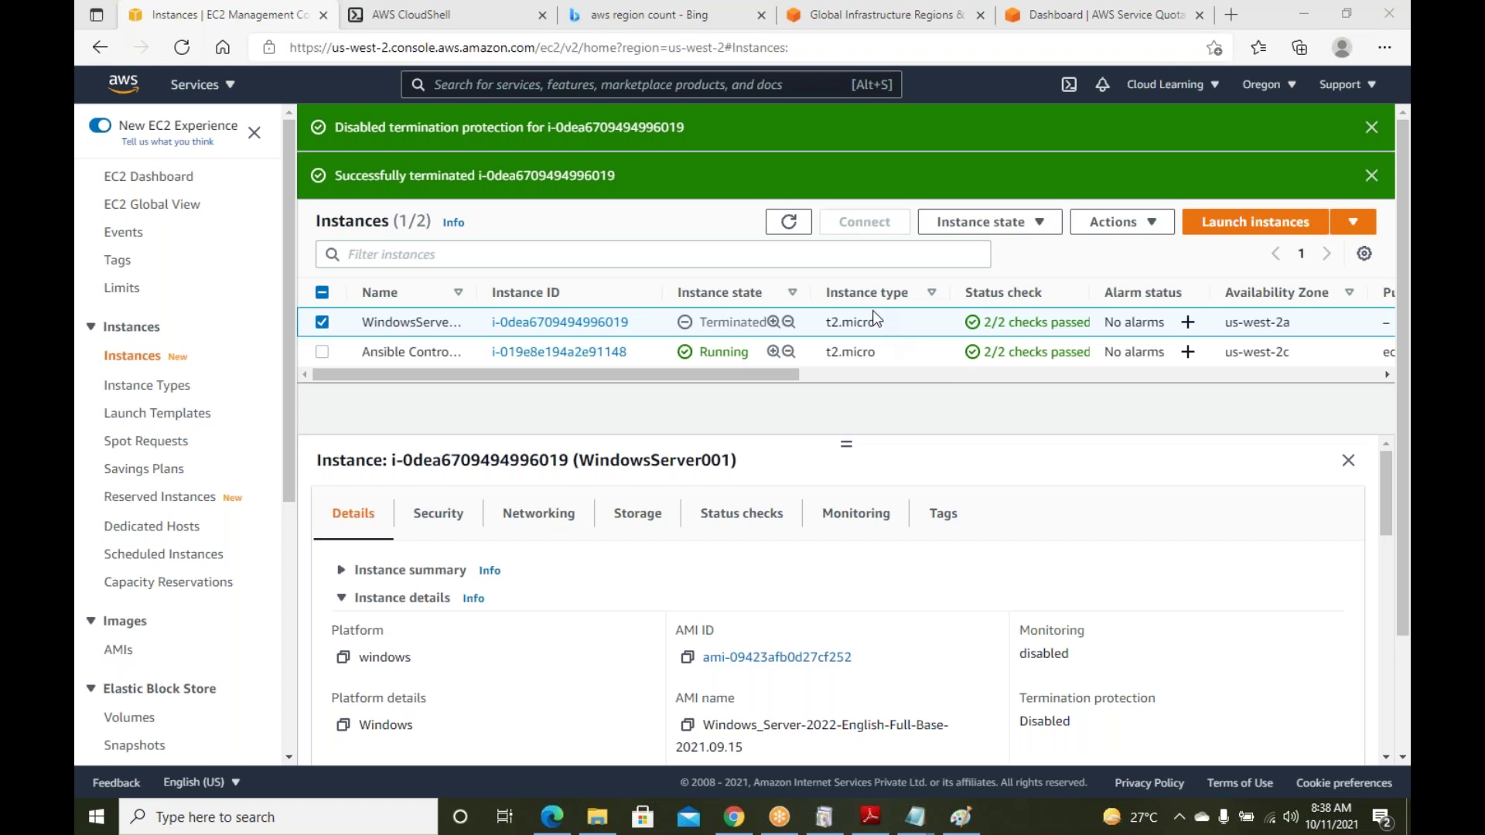
pyautogui.click(320, 325)
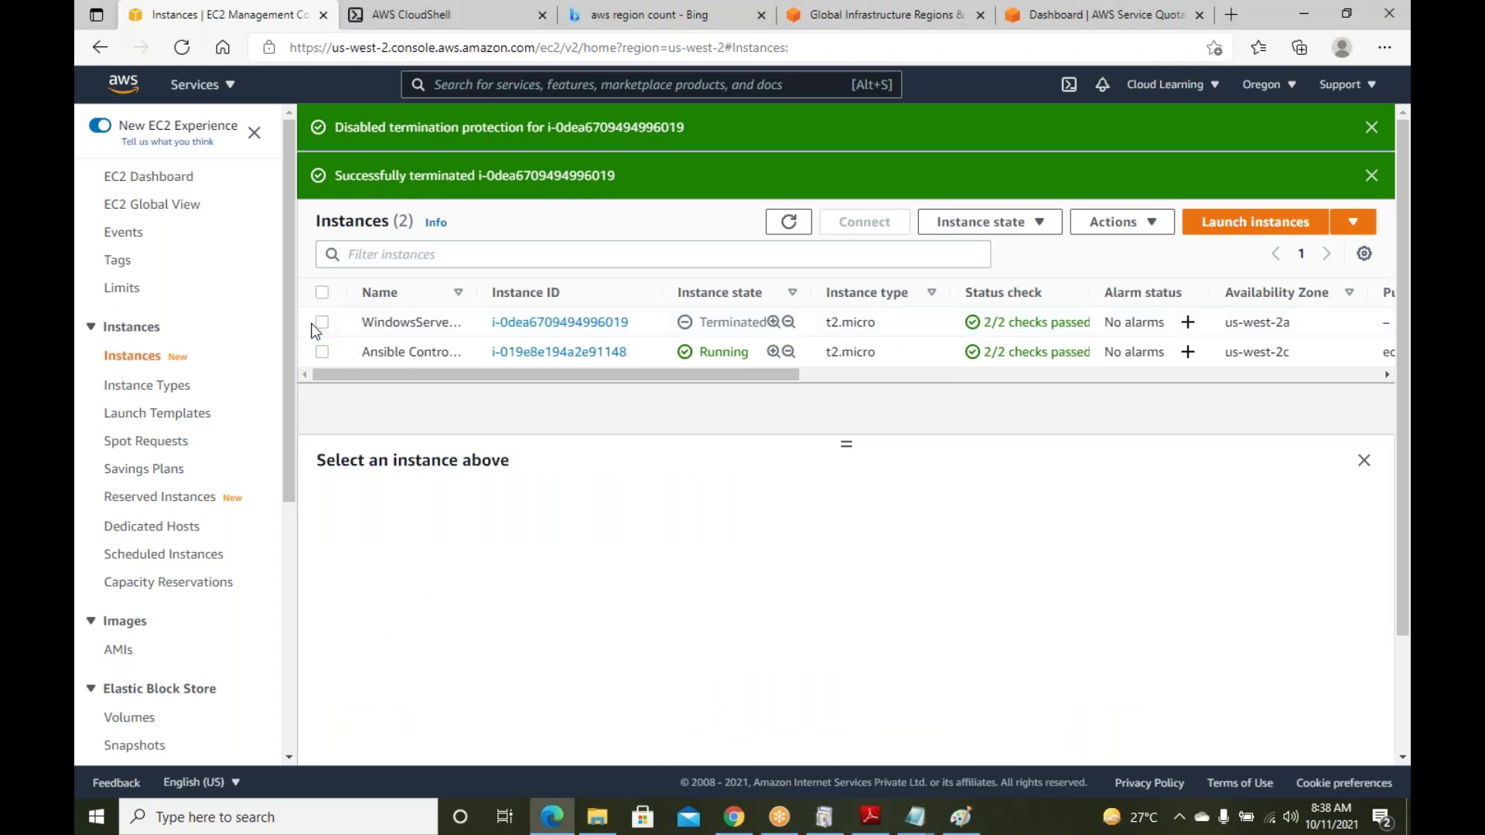